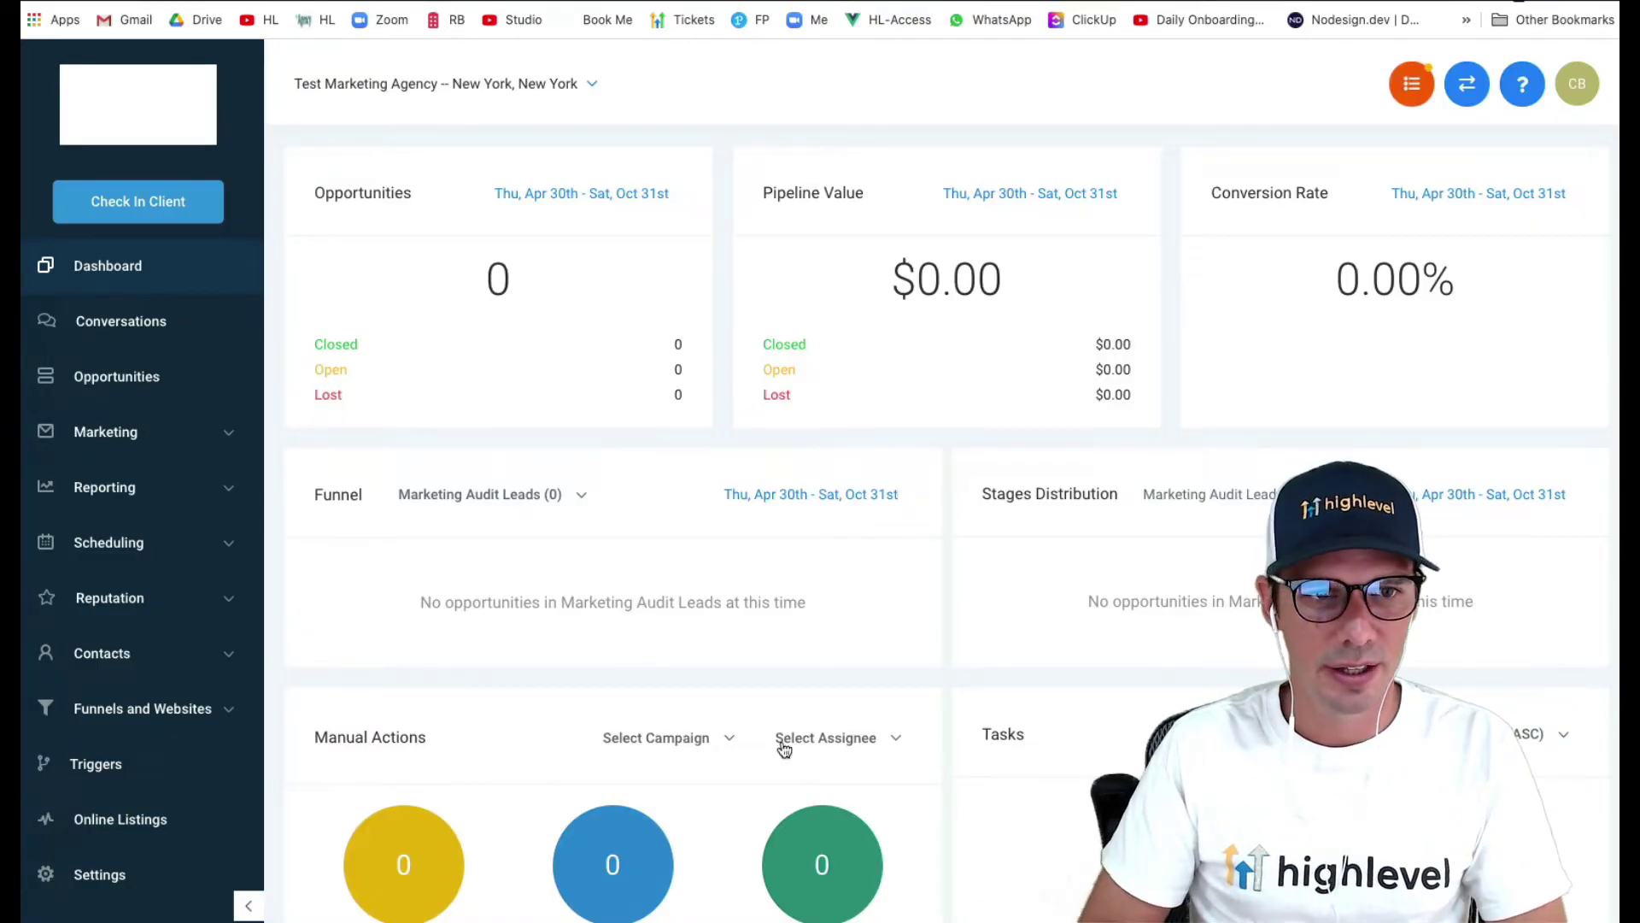
- Create a new campaign folder named Webinar under Marketing > Campaigns
{"action": "left_click", "coordinate": [124, 451]}
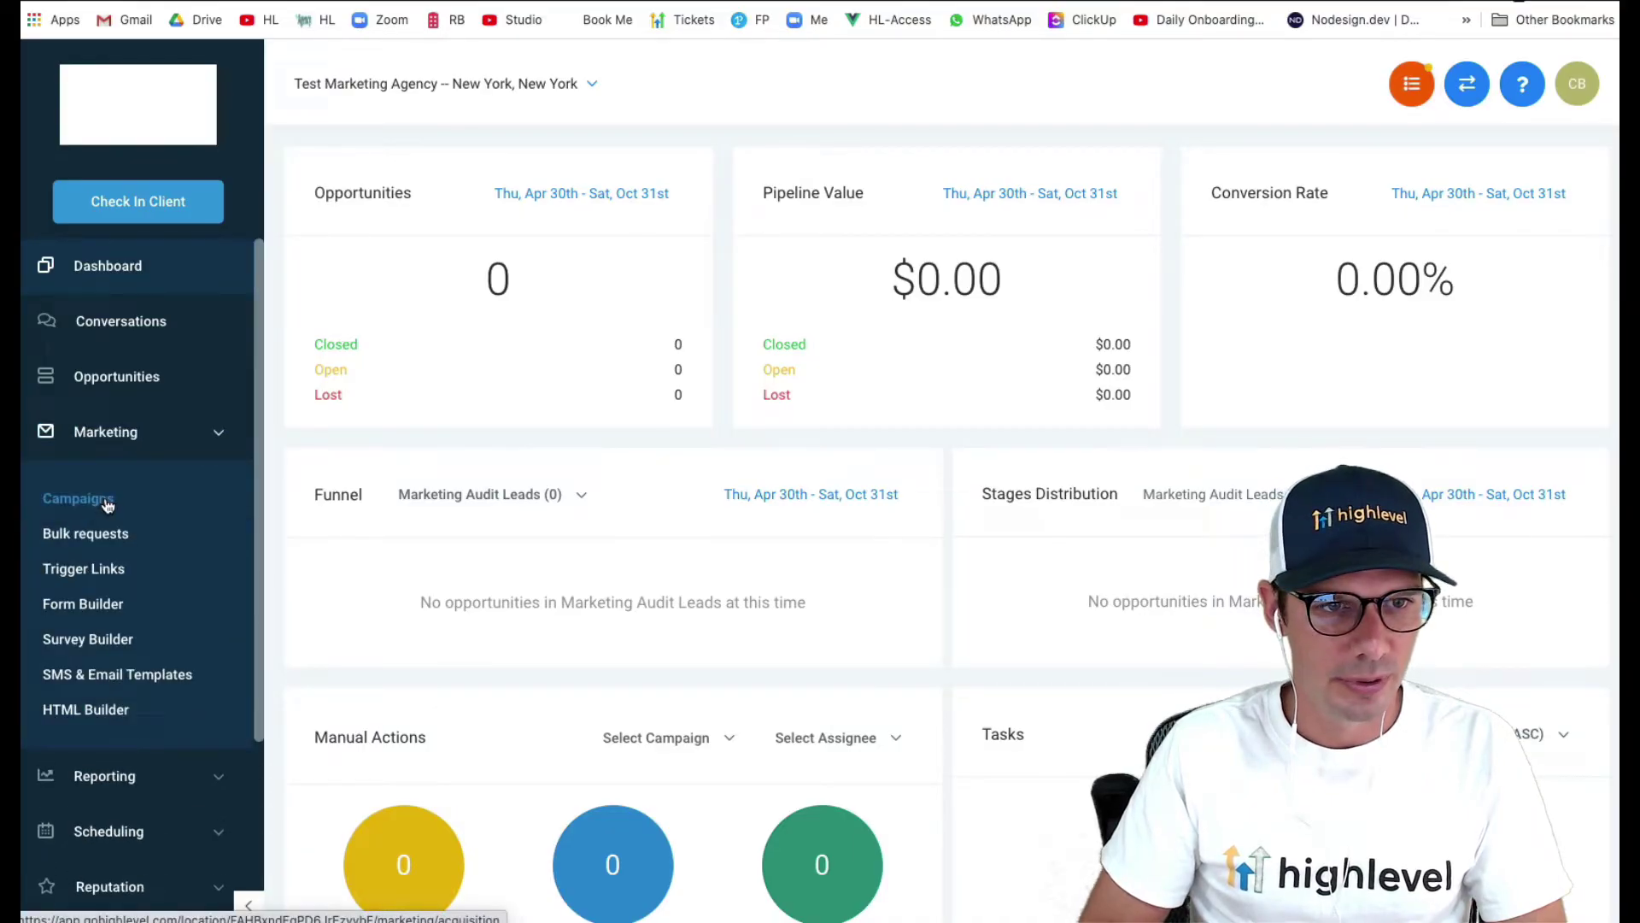
{"action": "left_click", "coordinate": [78, 498]}
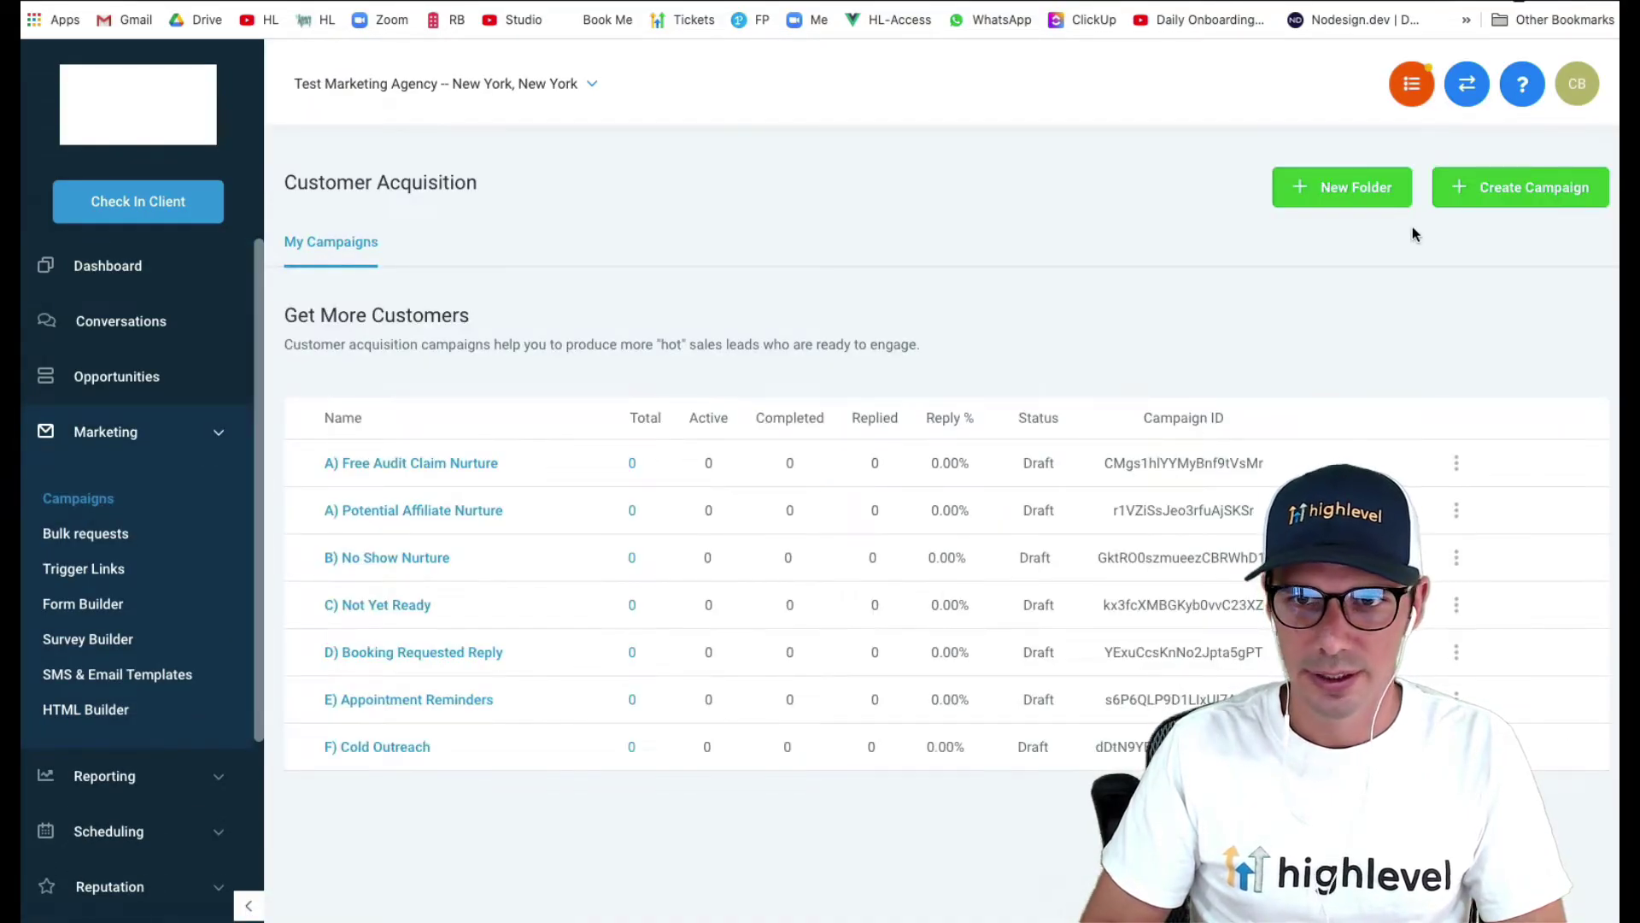
{"action": "left_click", "coordinate": [1371, 210]}
{"action": "left_click", "coordinate": [938, 246]}
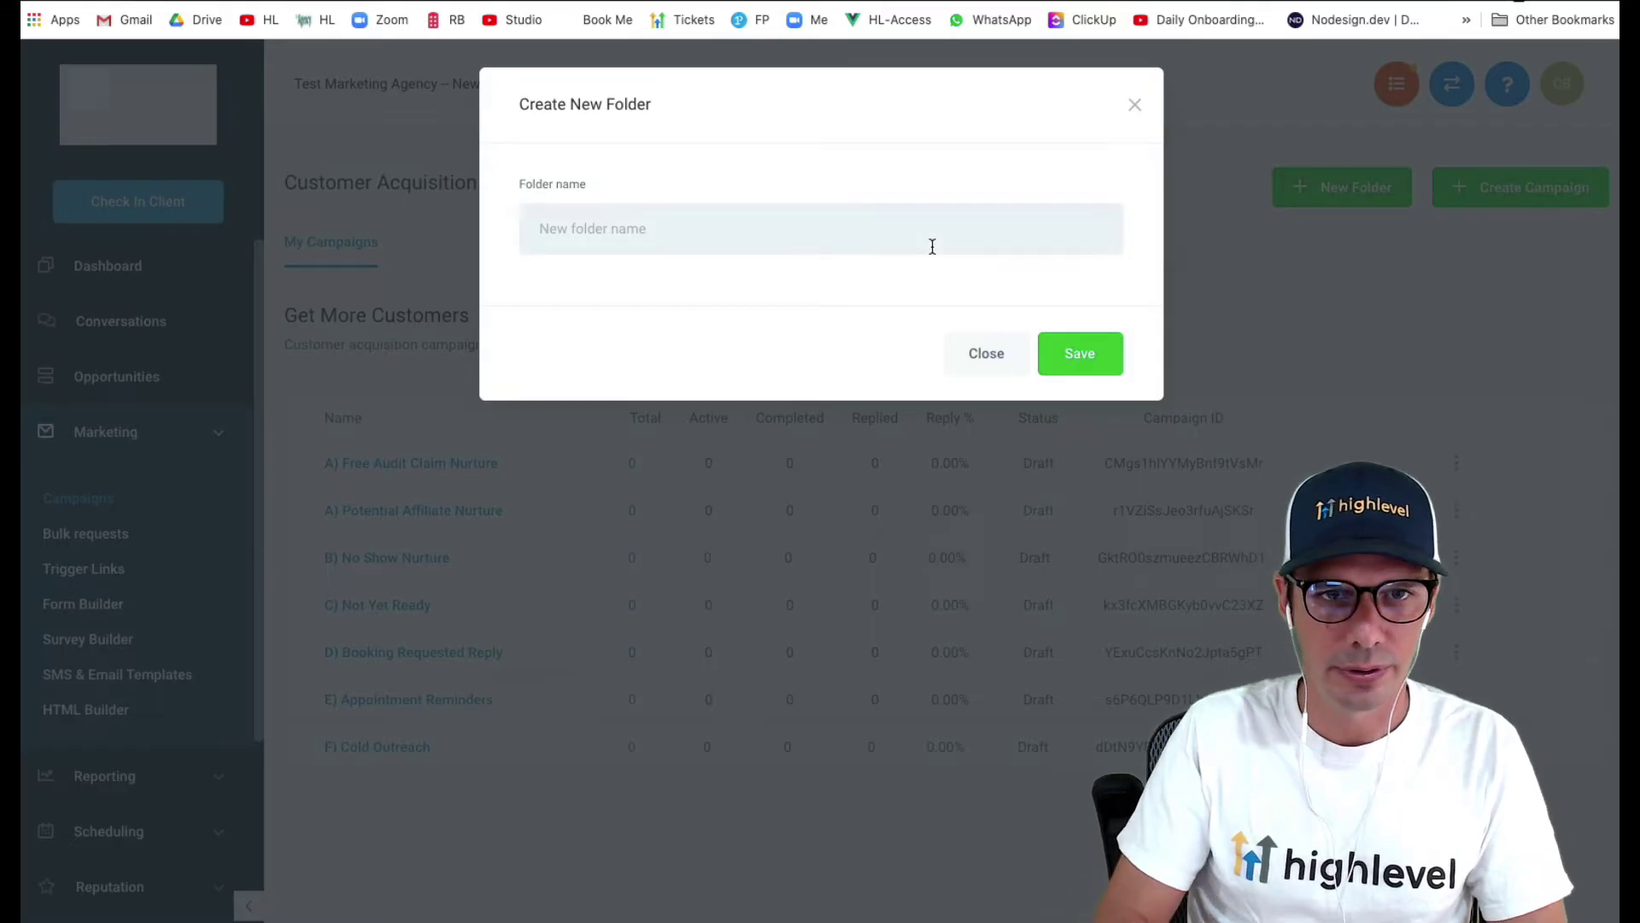
{"action": "type", "text": "Webinar"}
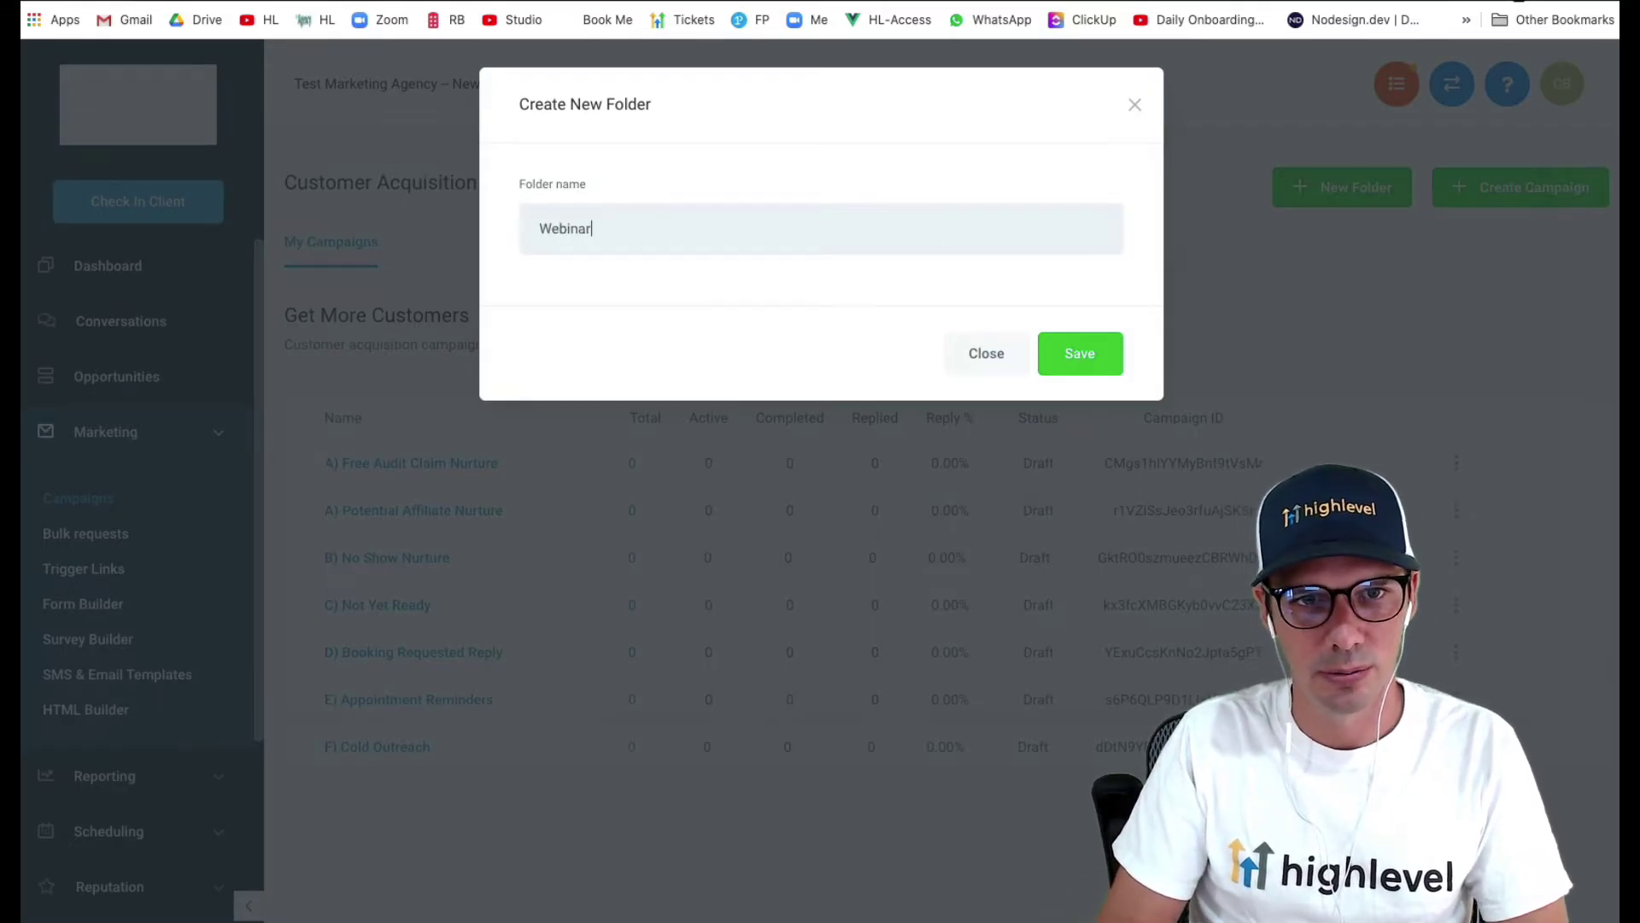
{"action": "left_click", "coordinate": [1074, 359]}
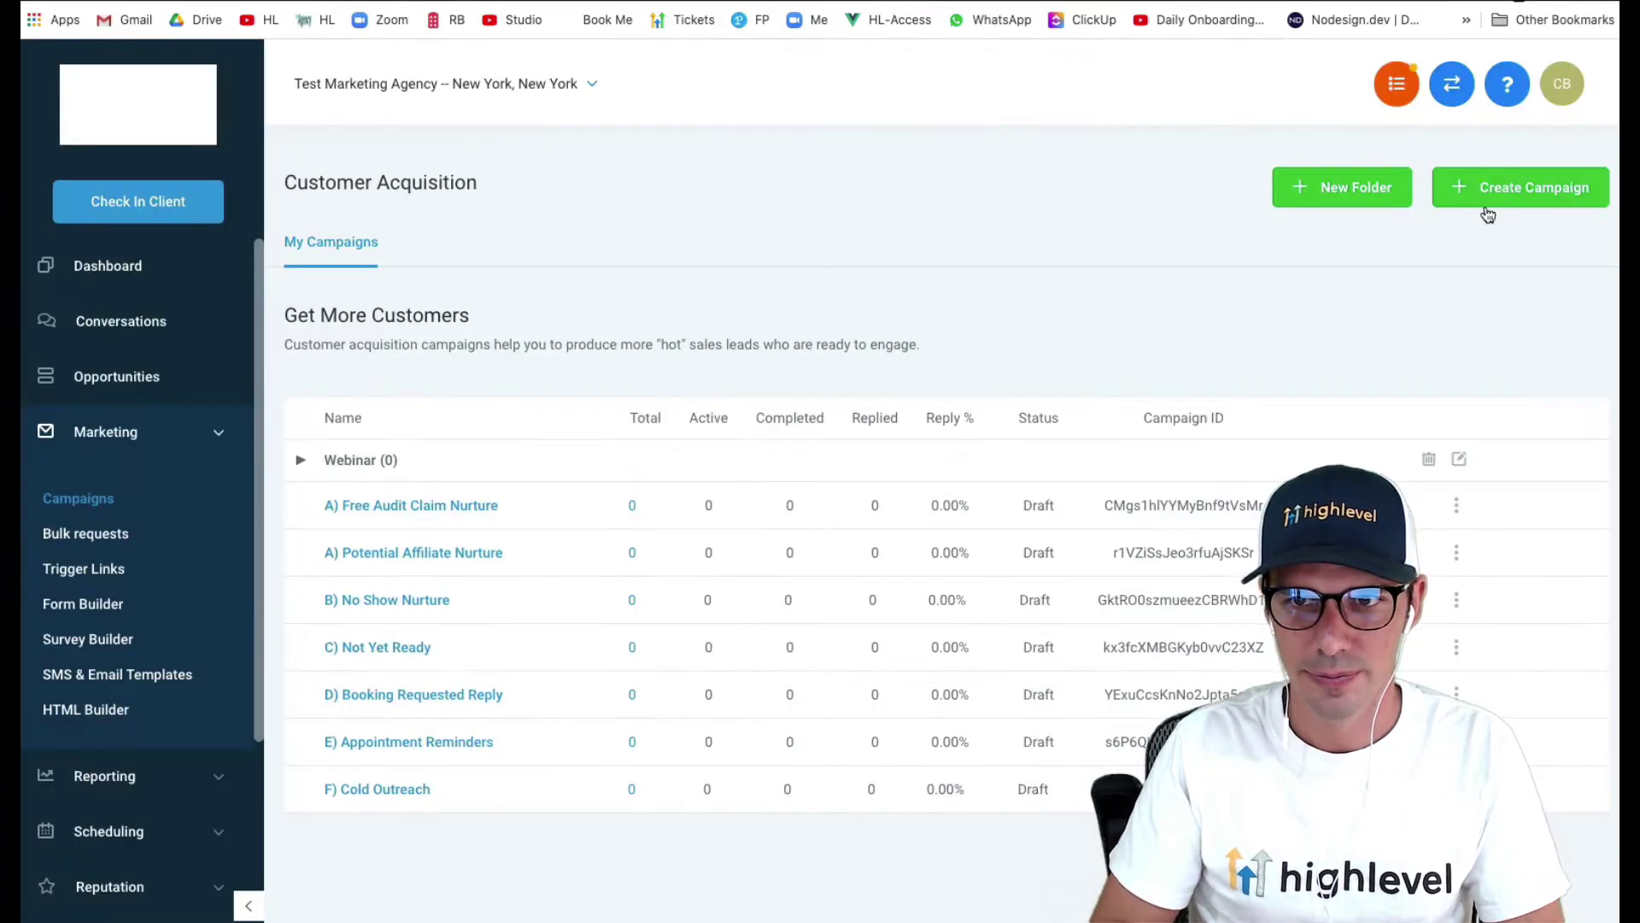
- Create a campaign named Webinar inside the Webinar folder and save it
{"action": "left_click", "coordinate": [1529, 205]}
{"action": "left_click", "coordinate": [672, 229]}
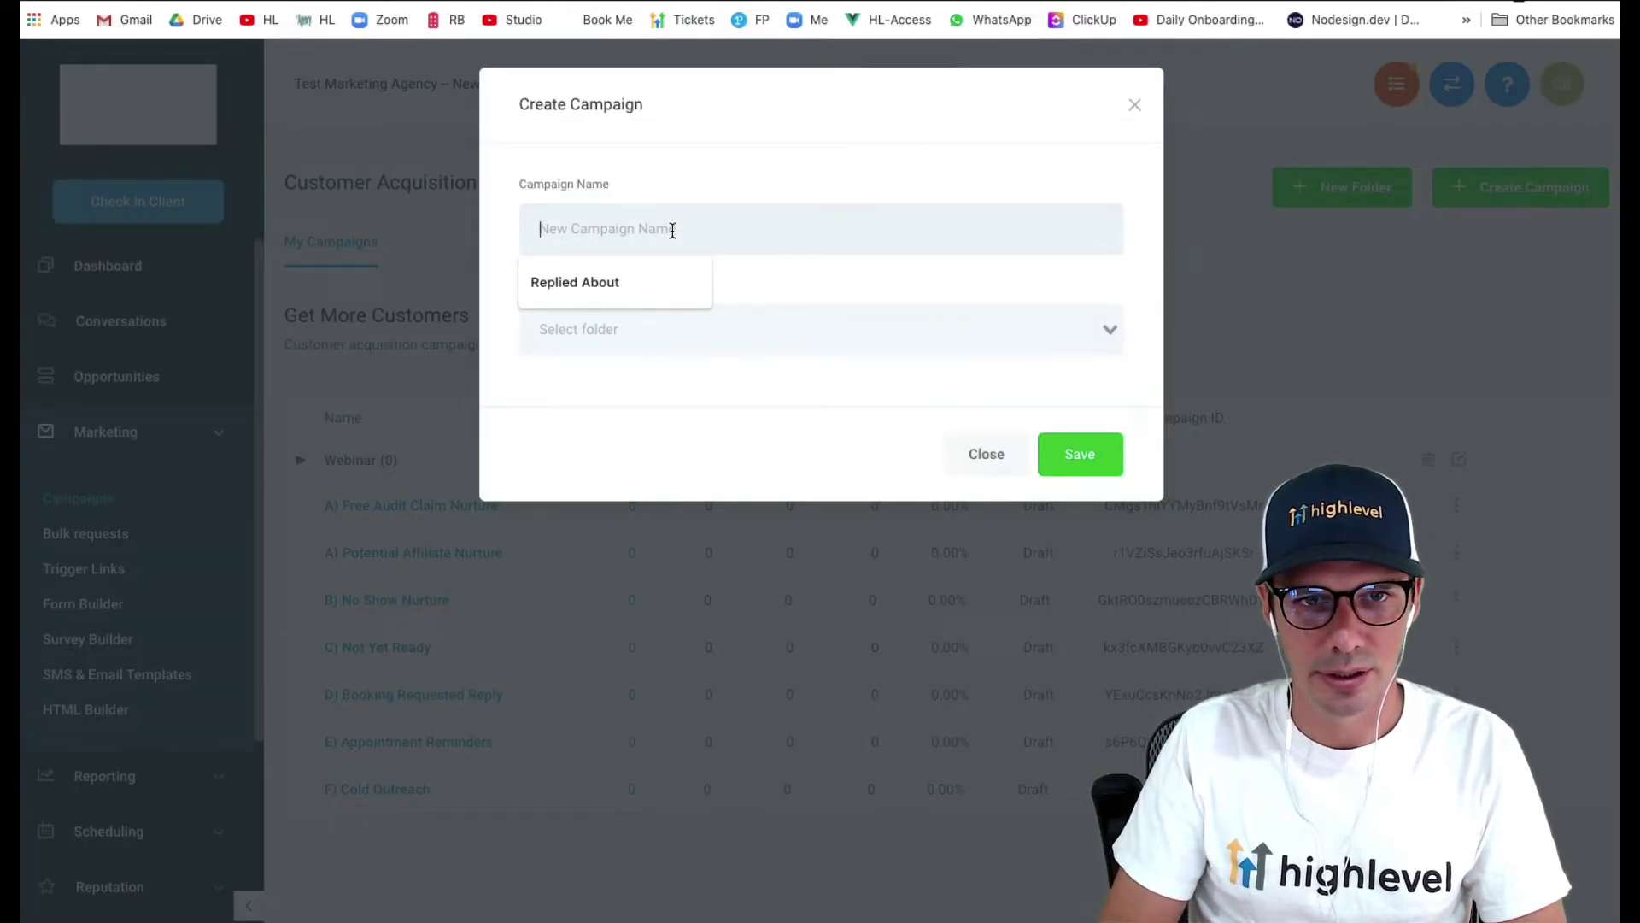
{"action": "type", "text": "Webinar"}
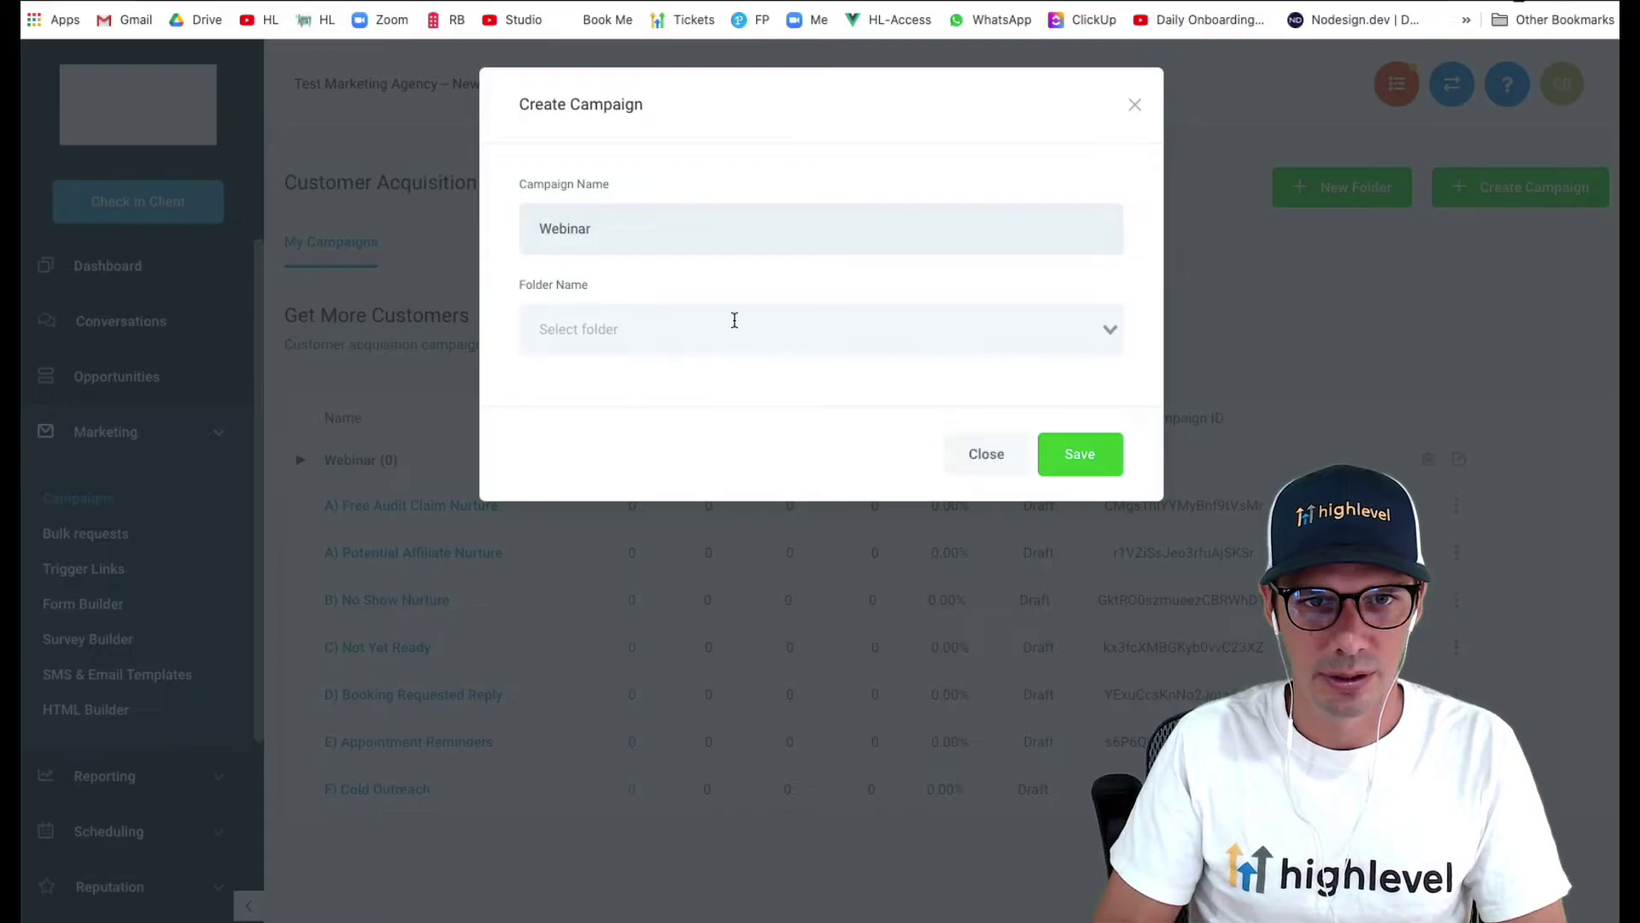
{"action": "left_click", "coordinate": [735, 320]}
{"action": "left_click", "coordinate": [709, 370]}
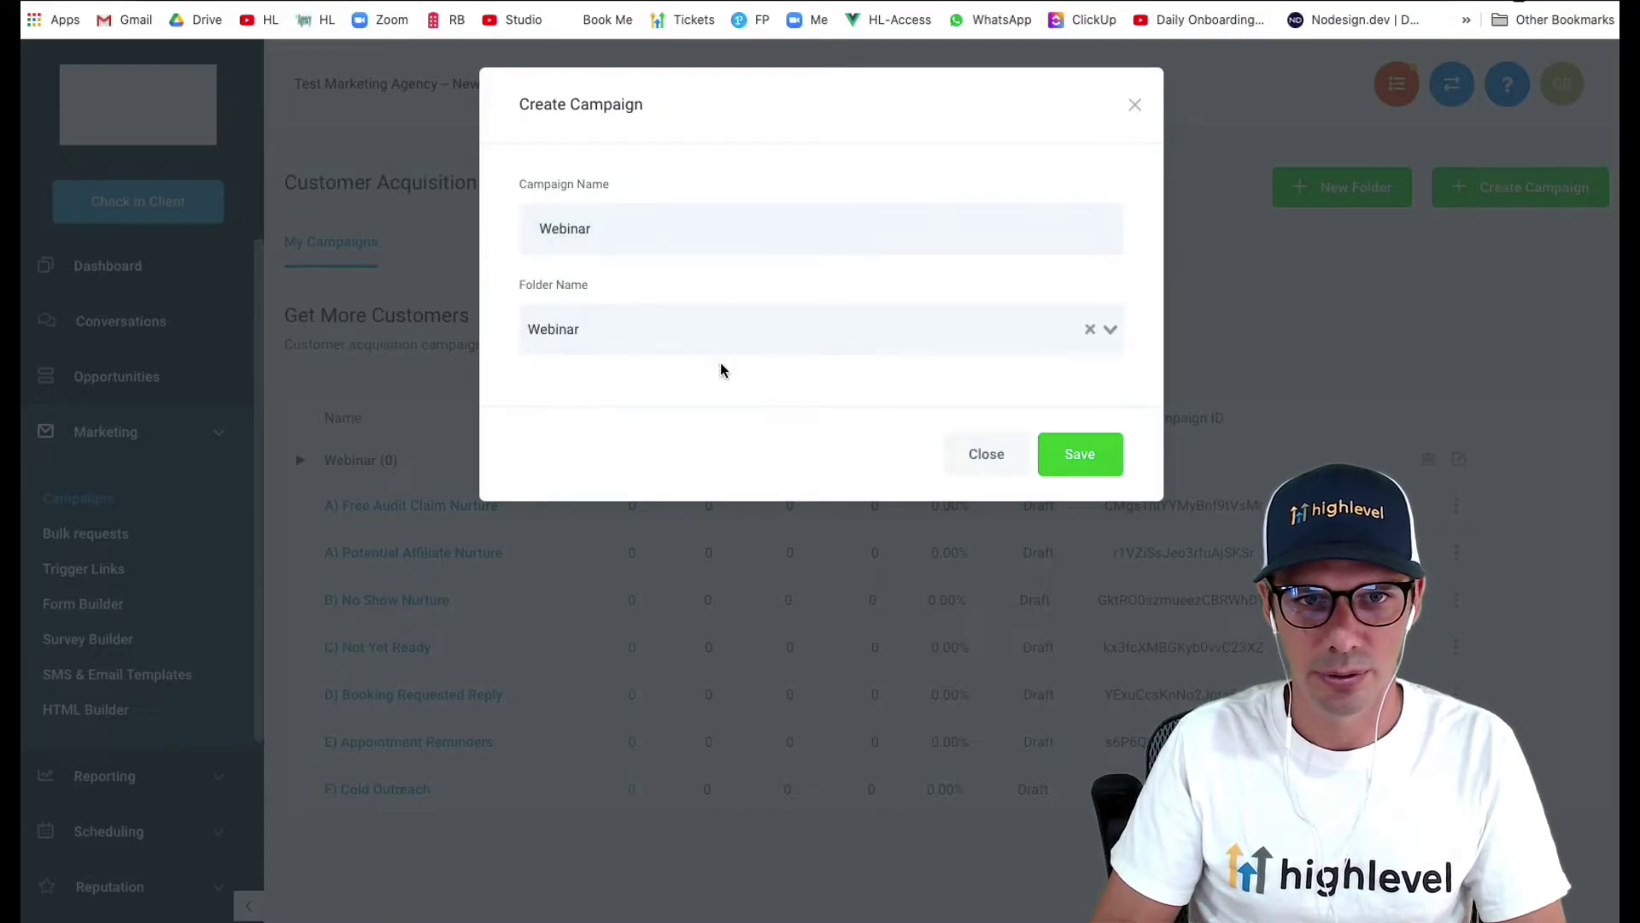
{"action": "left_click", "coordinate": [1067, 456]}
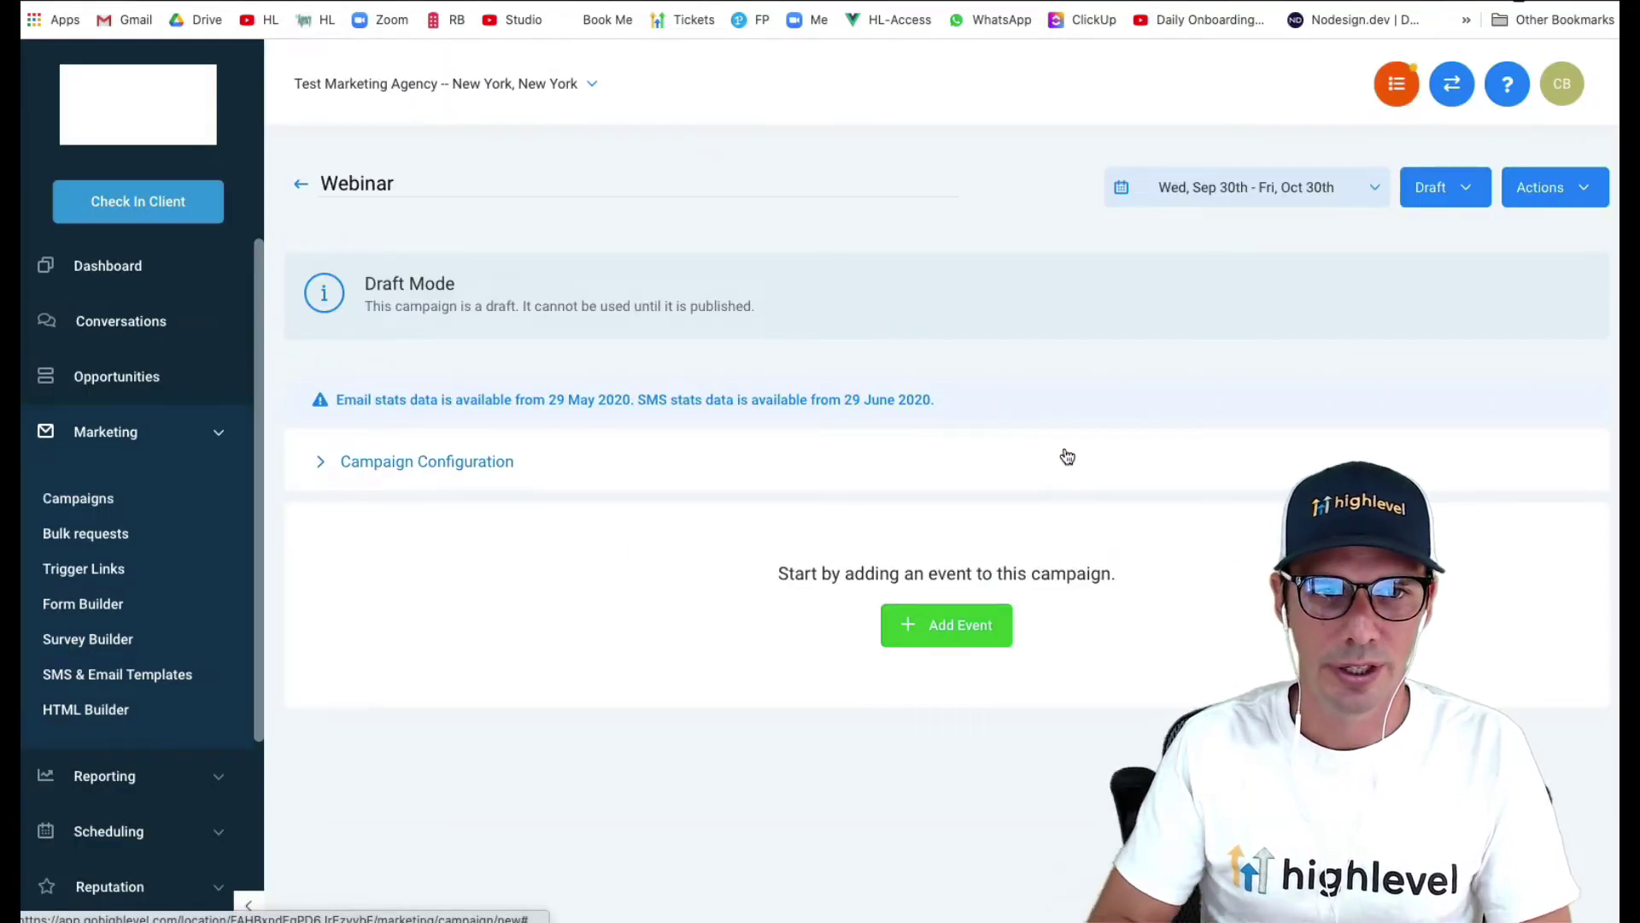
- In Campaign Configuration, enter the sender name and choose the suggested sender email address
{"action": "left_click", "coordinate": [413, 472]}
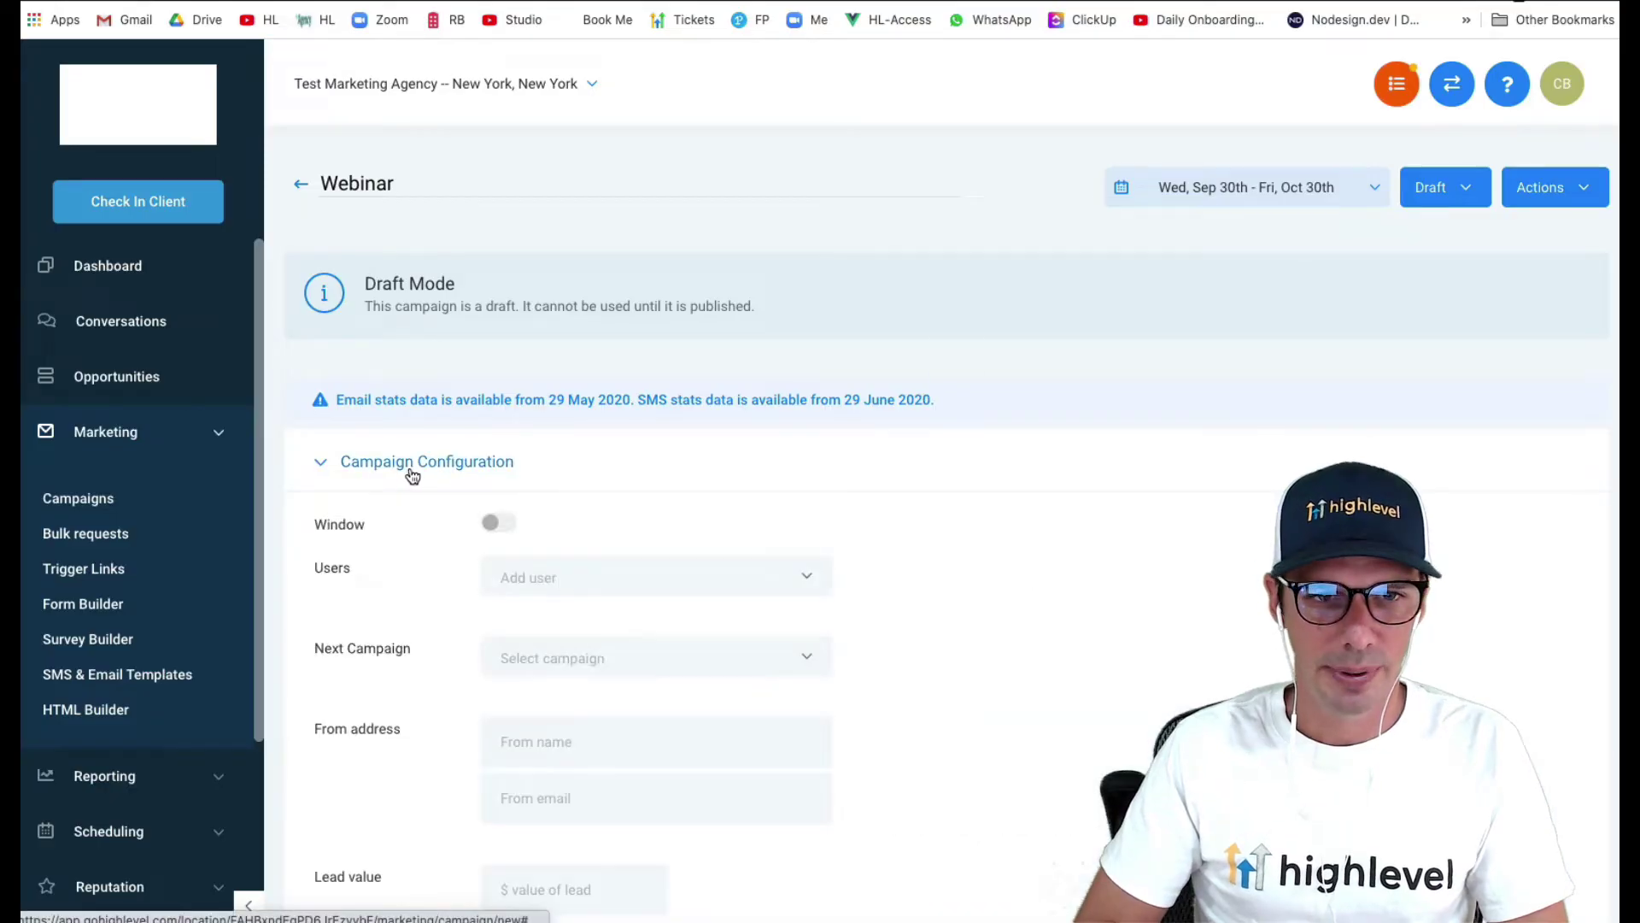
{"action": "scroll", "coordinate": [572, 513], "scroll_direction": "down", "scroll_amount": 5}
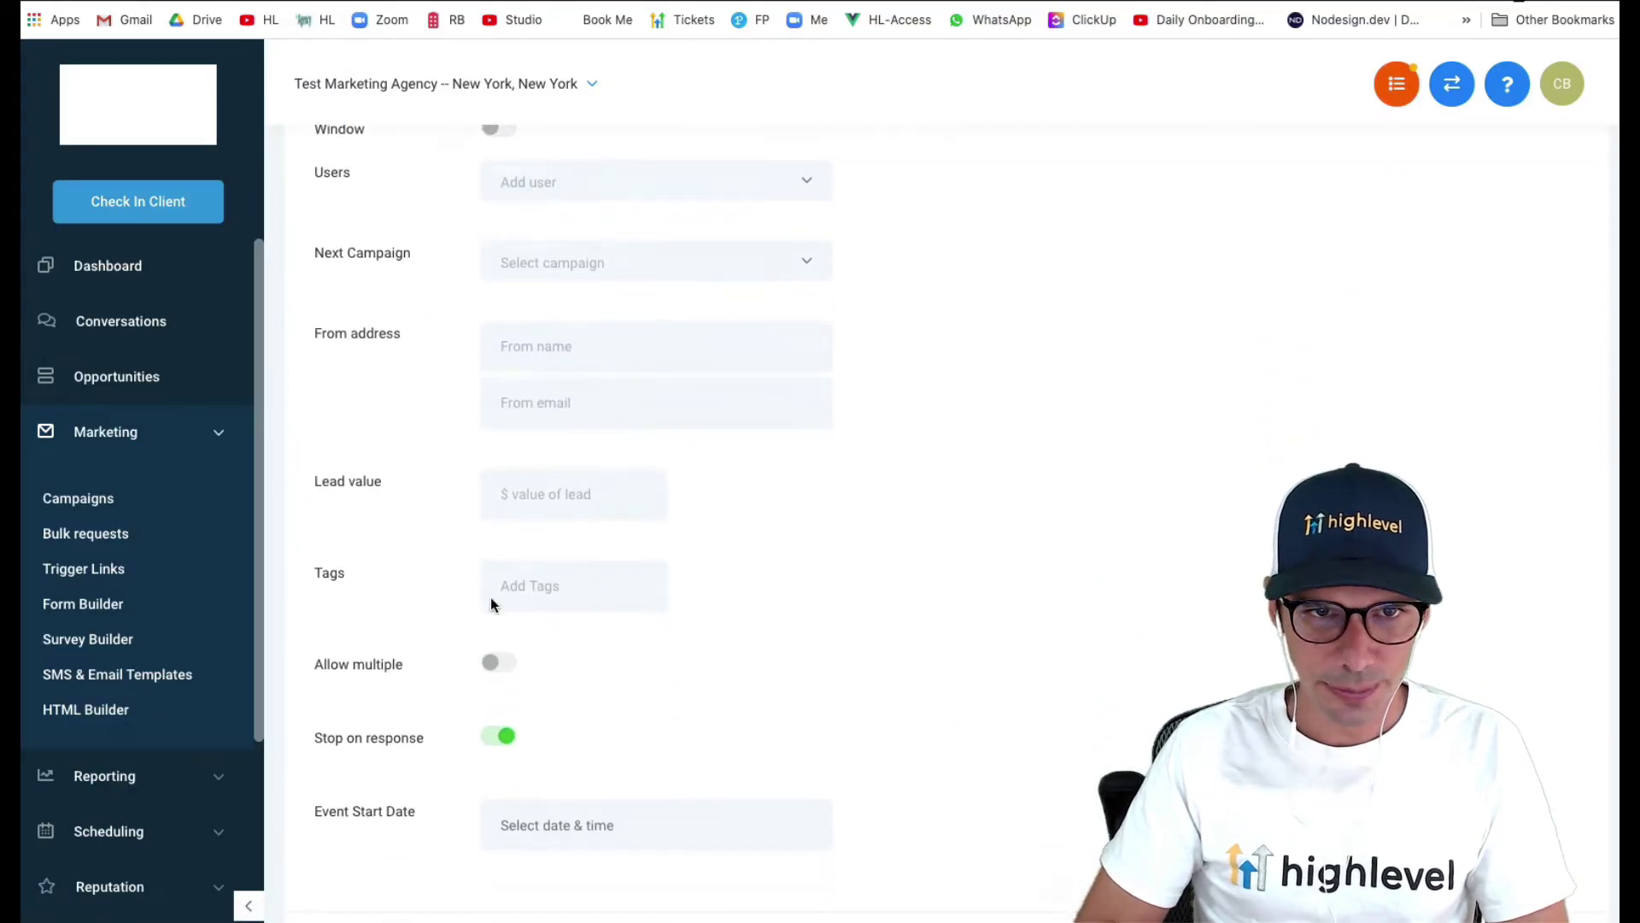
{"action": "scroll", "coordinate": [564, 670], "scroll_direction": "down", "scroll_amount": 2}
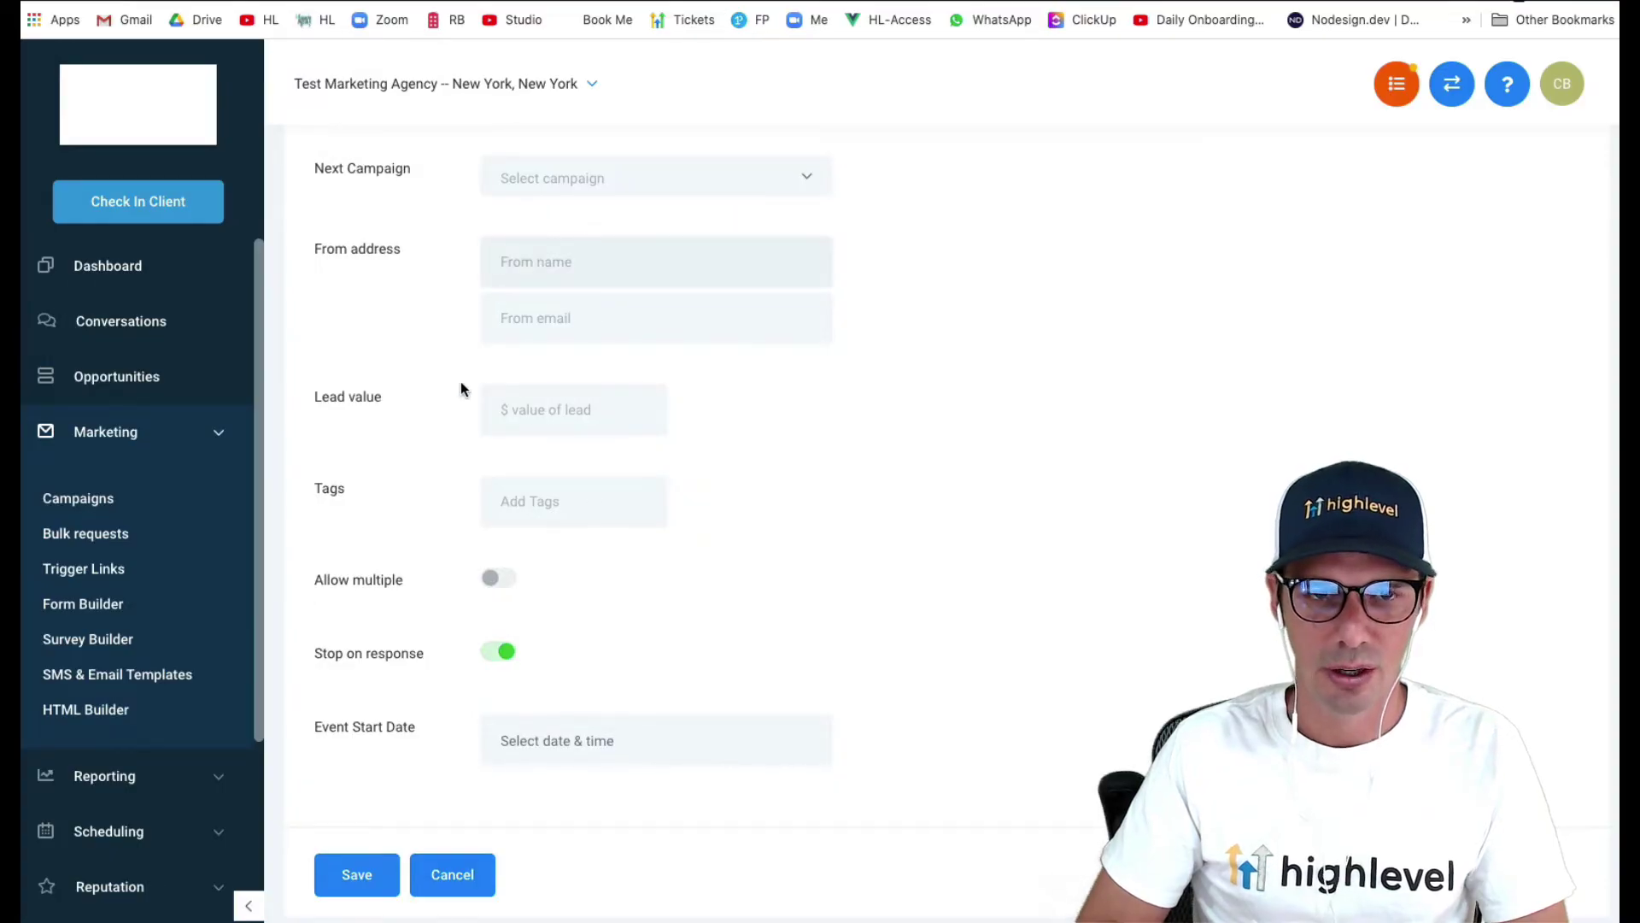
{"action": "type", "text": "Ch"}
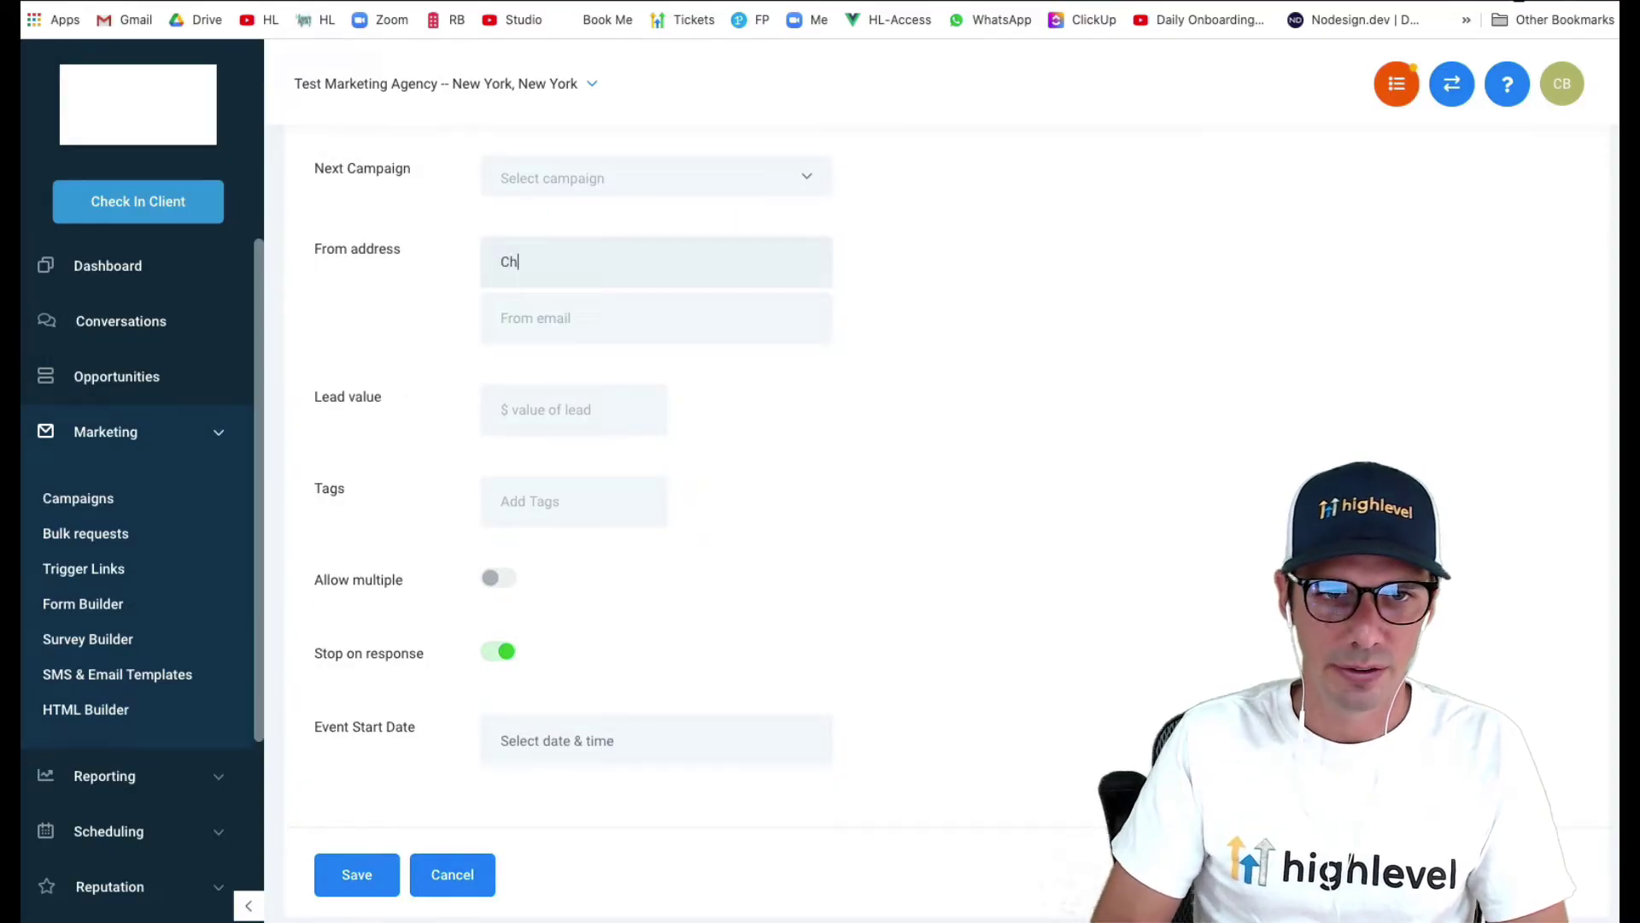
{"action": "type", "text": "ase's Market"}
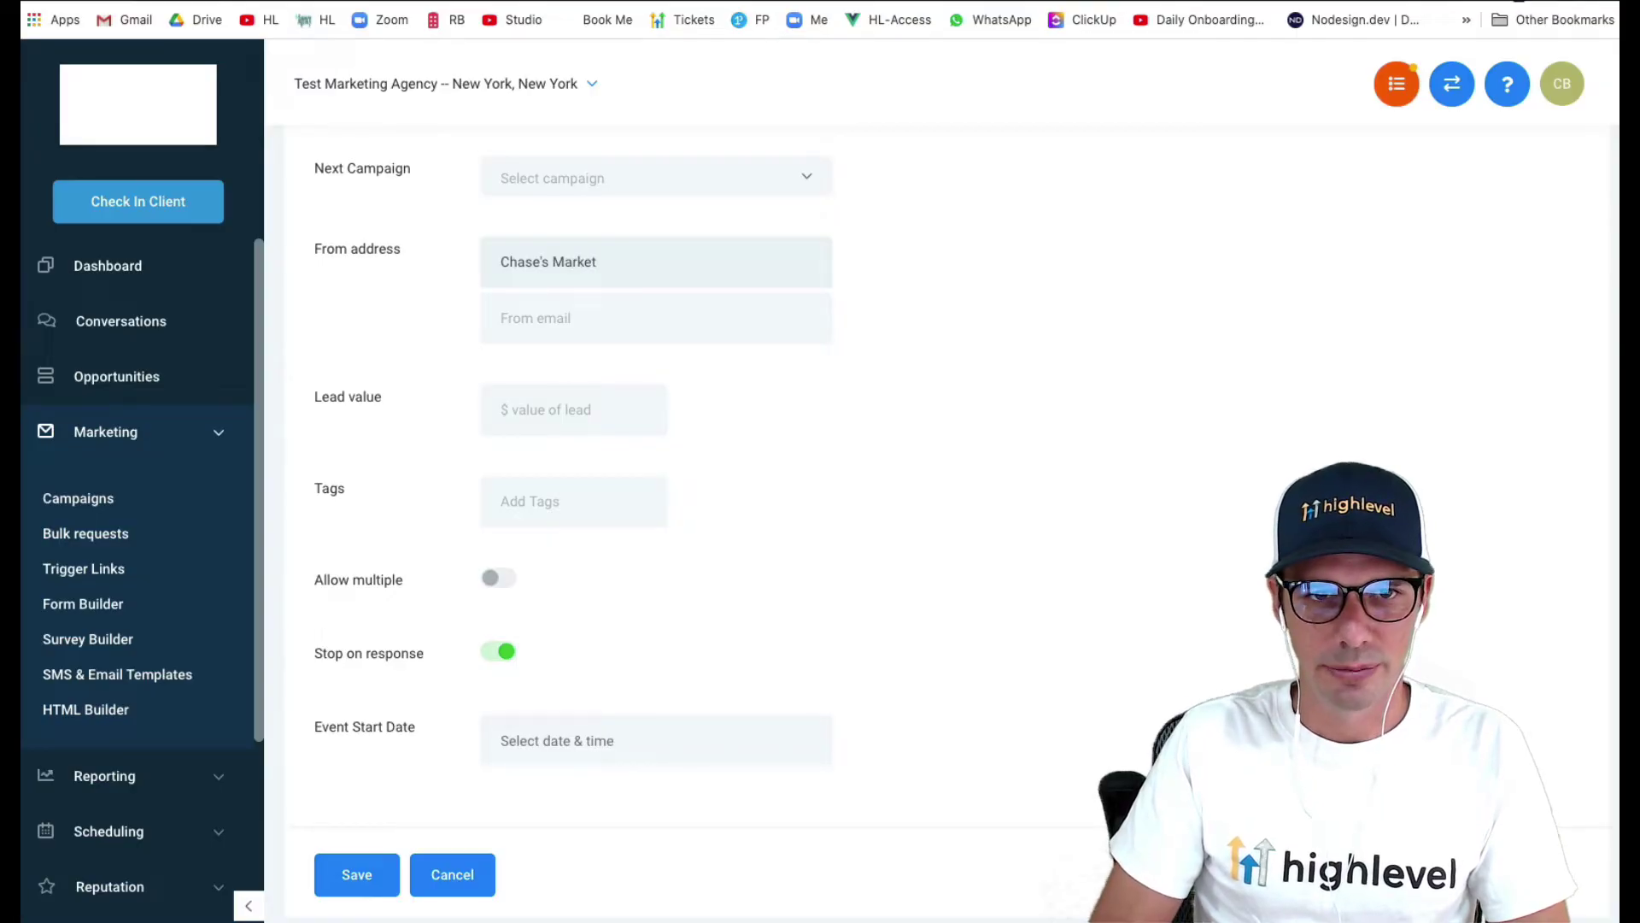
{"action": "type", "text": "ing"}
{"action": "left_click", "coordinate": [560, 331]}
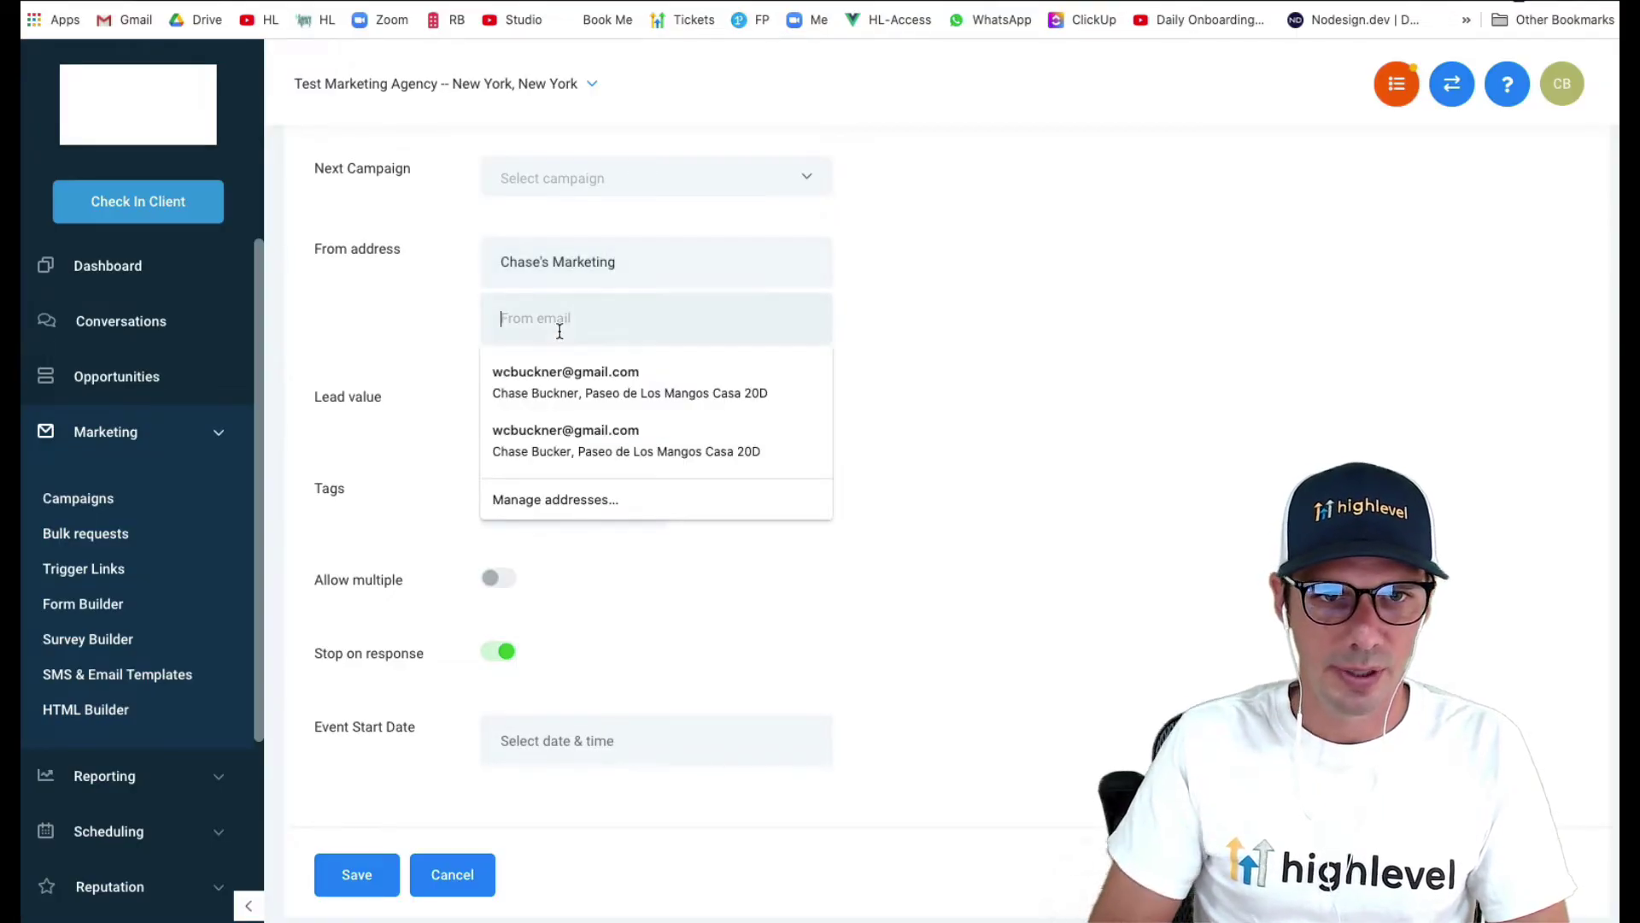
{"action": "type", "text": "chase@"}
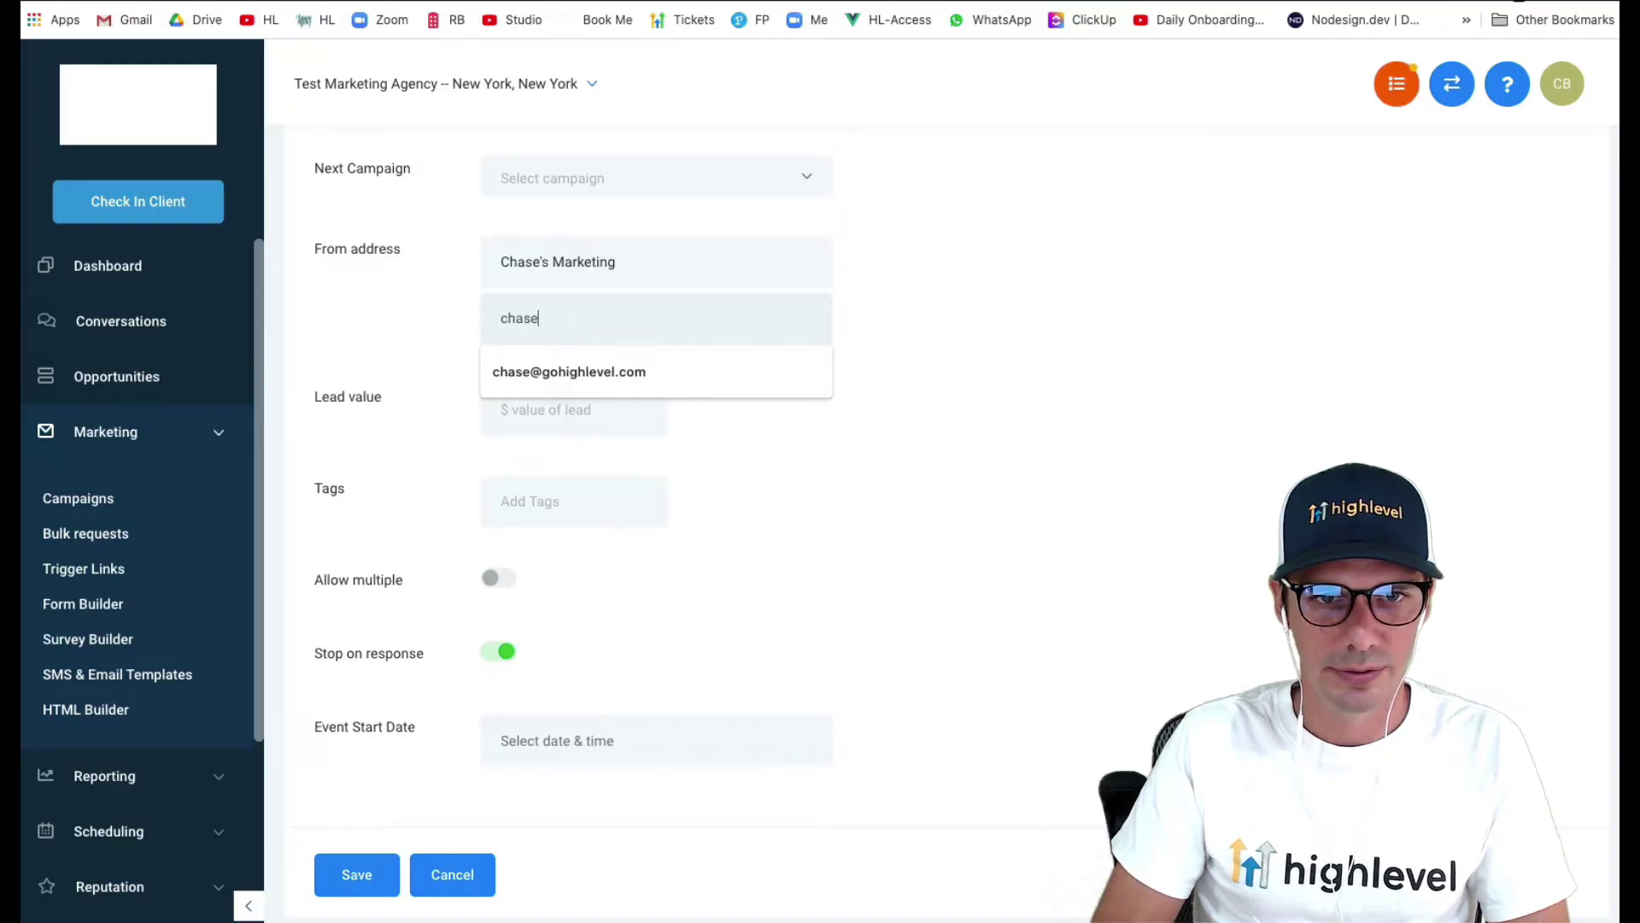
{"action": "left_click", "coordinate": [561, 378]}
- Set the event start date to Fri, Nov 6, 2020, 1:00 PM and save the configuration
{"action": "scroll", "coordinate": [376, 512], "scroll_direction": "down", "scroll_amount": 2}
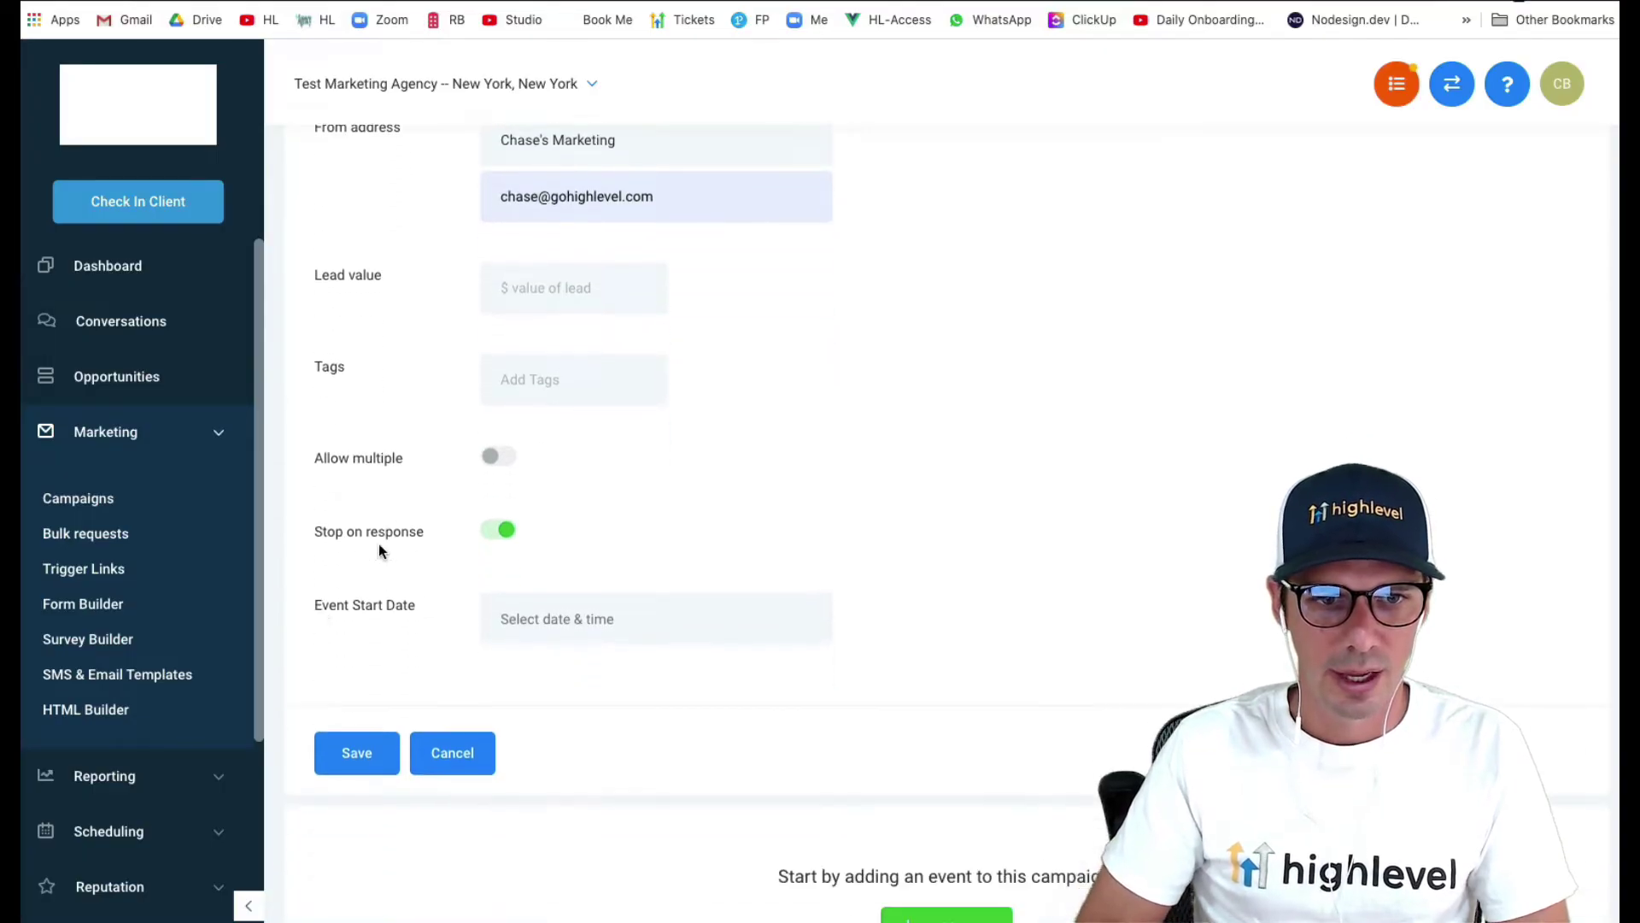
{"action": "left_click", "coordinate": [577, 628]}
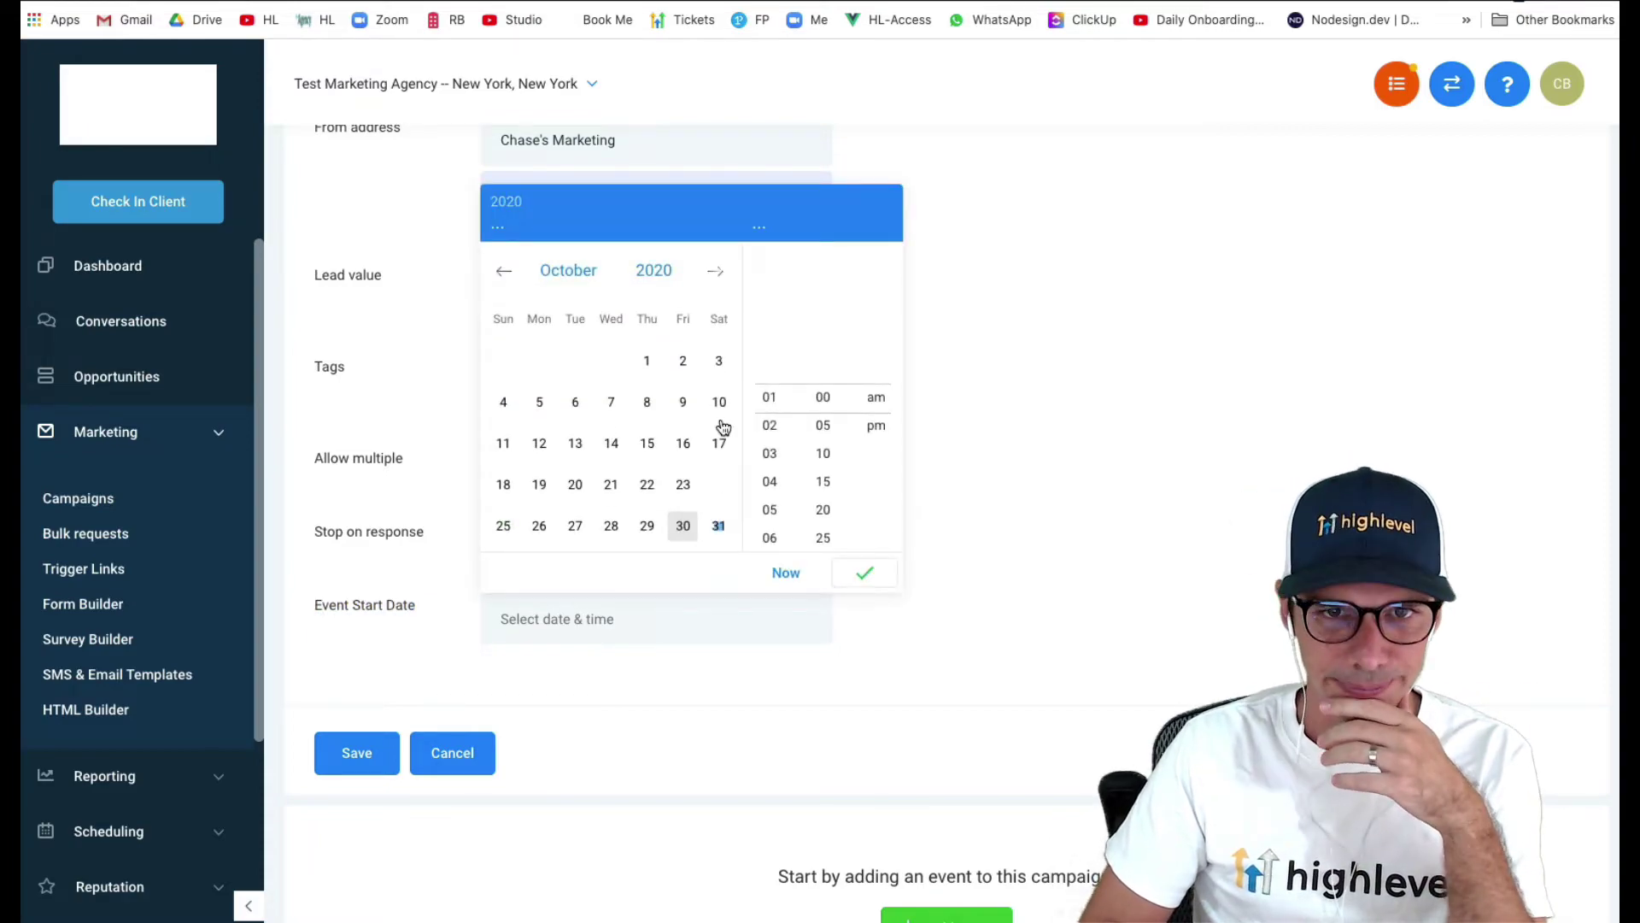
{"action": "left_click", "coordinate": [716, 272]}
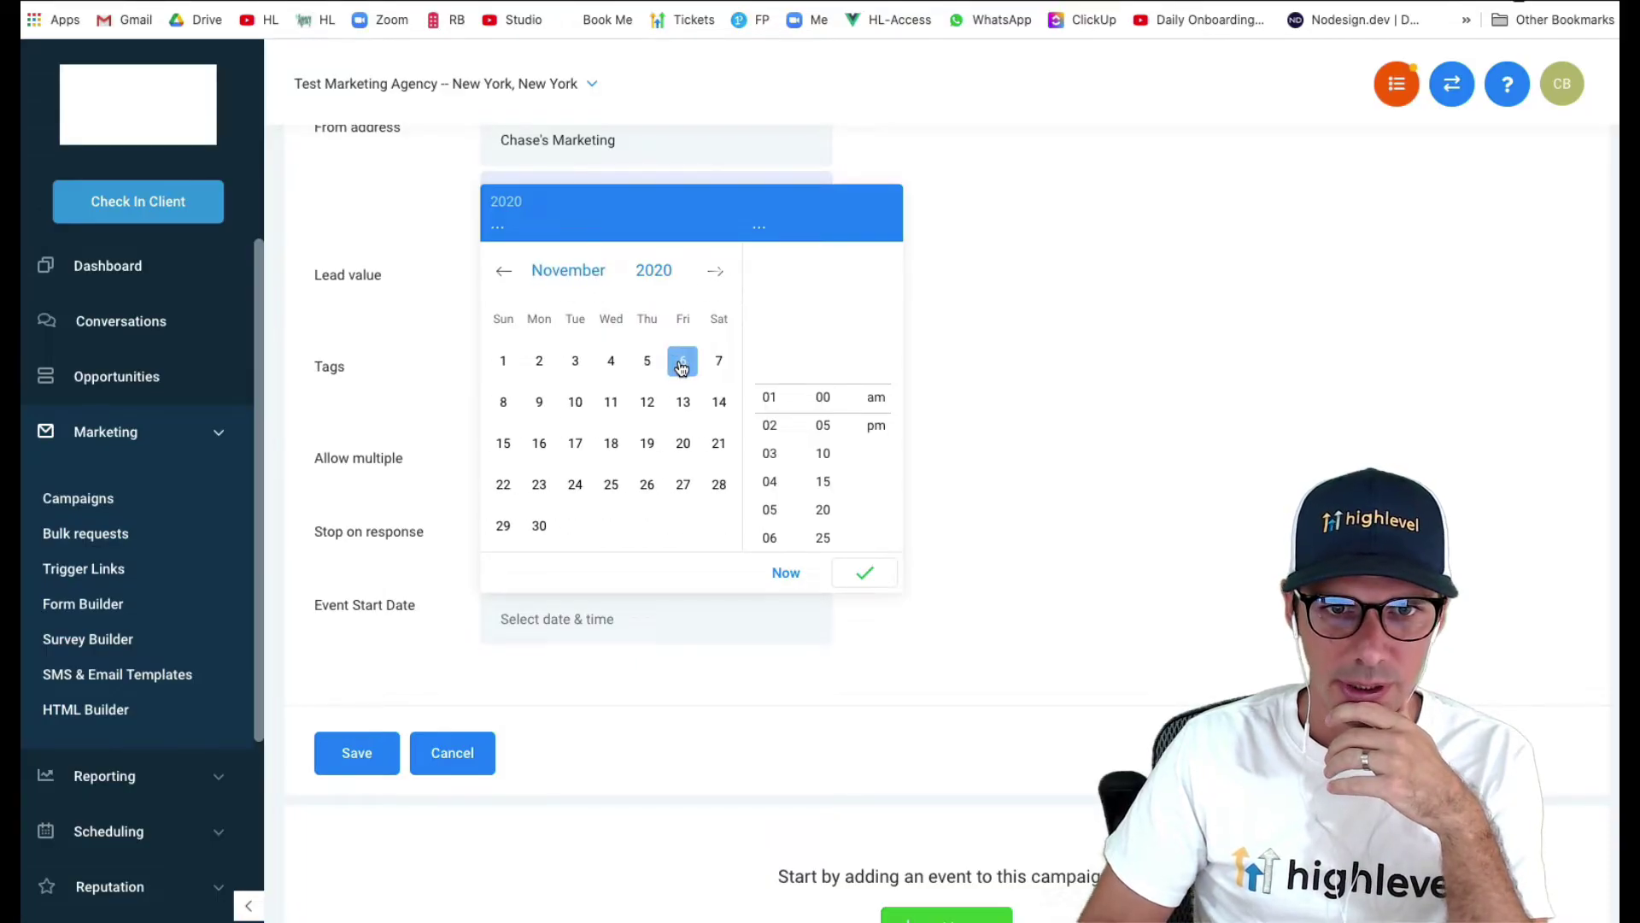
{"action": "left_click", "coordinate": [683, 363]}
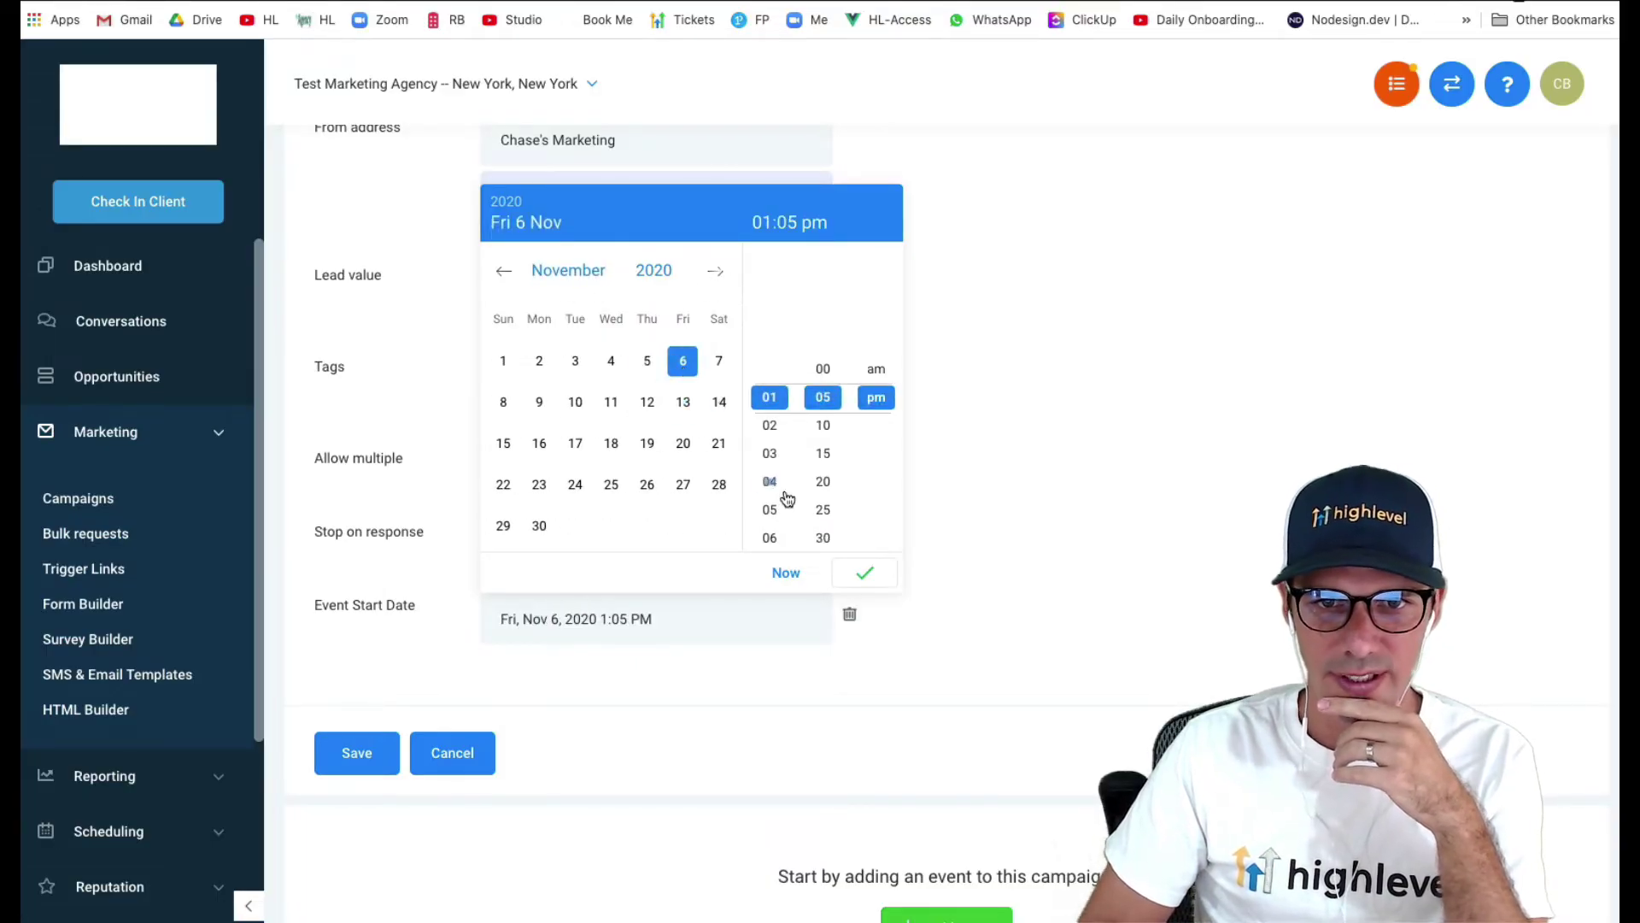
{"action": "left_click", "coordinate": [825, 363]}
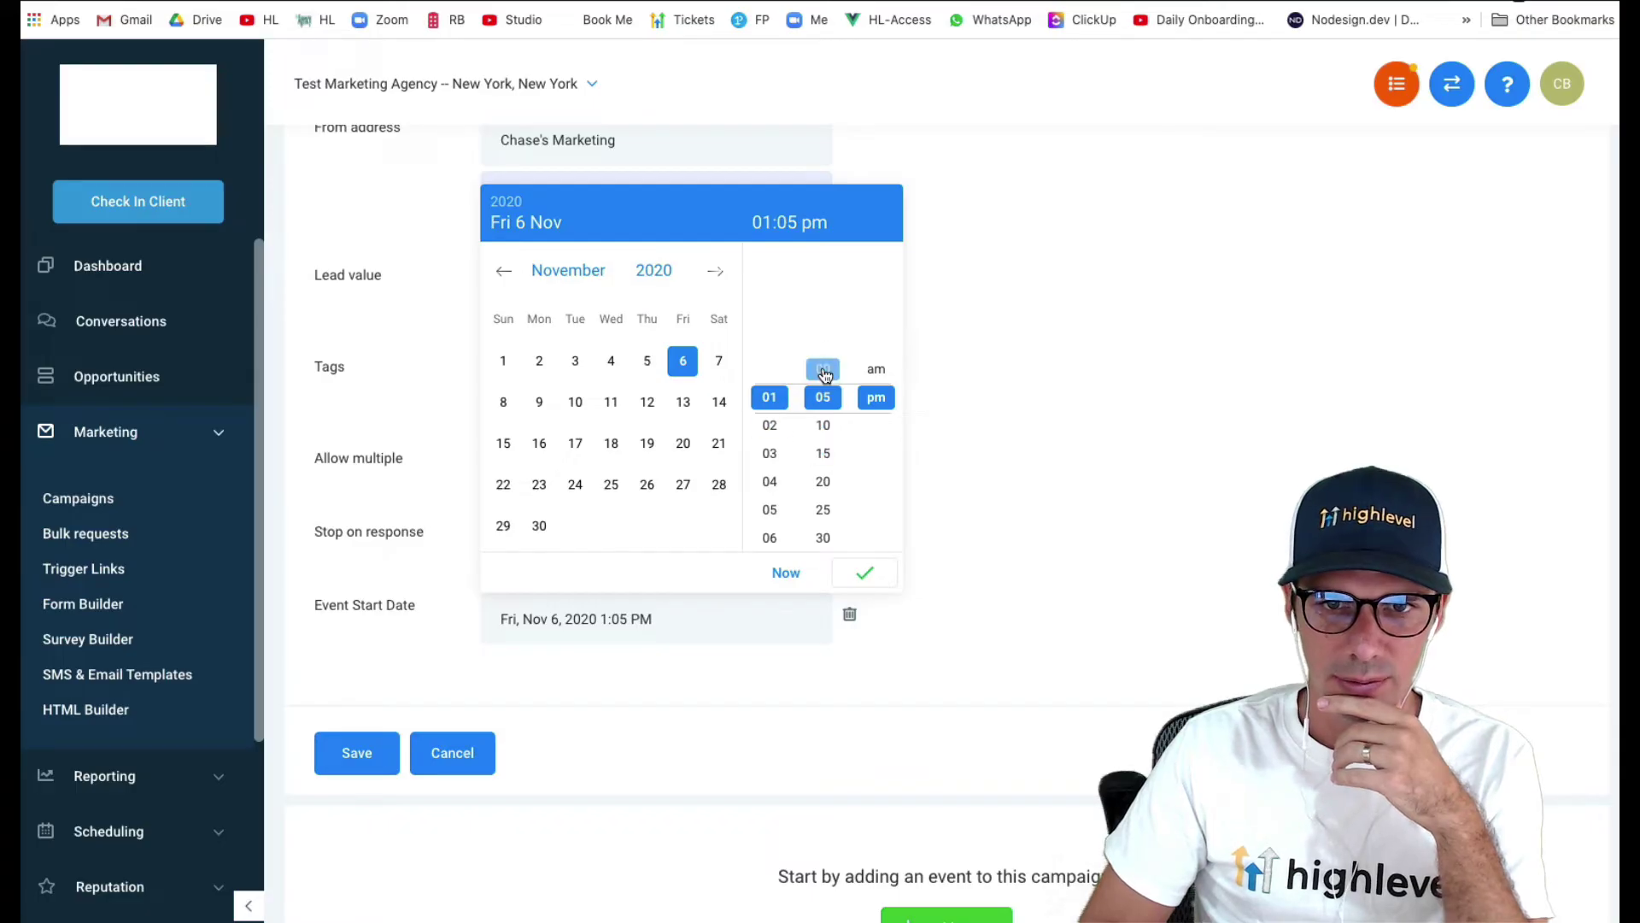
{"action": "left_click", "coordinate": [885, 576]}
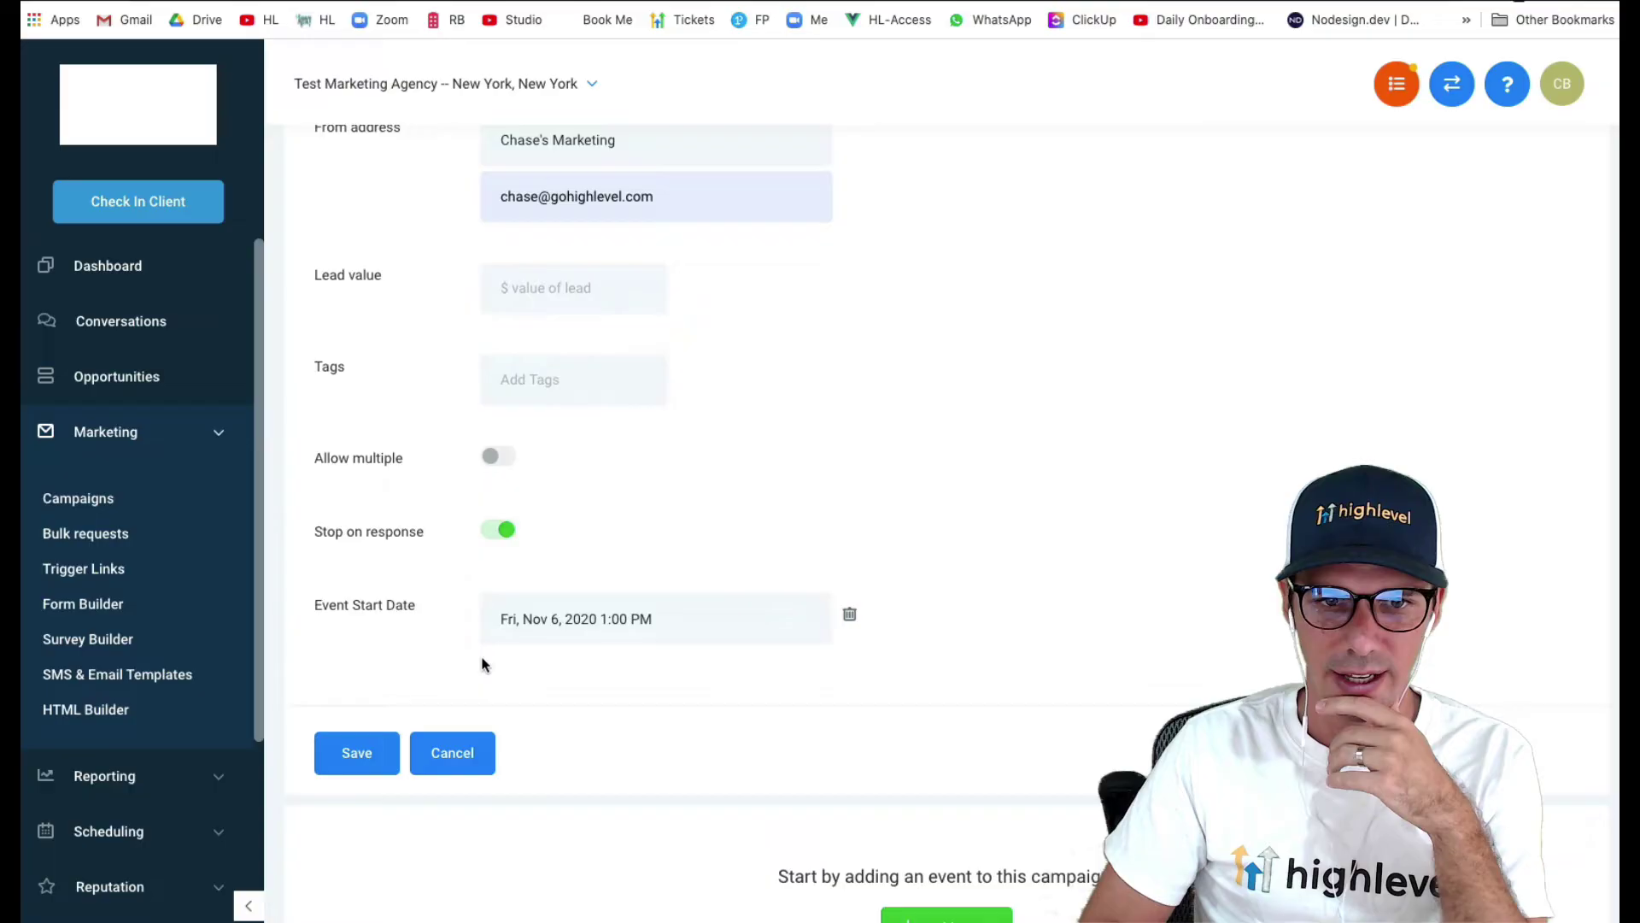
{"action": "left_click", "coordinate": [349, 762]}
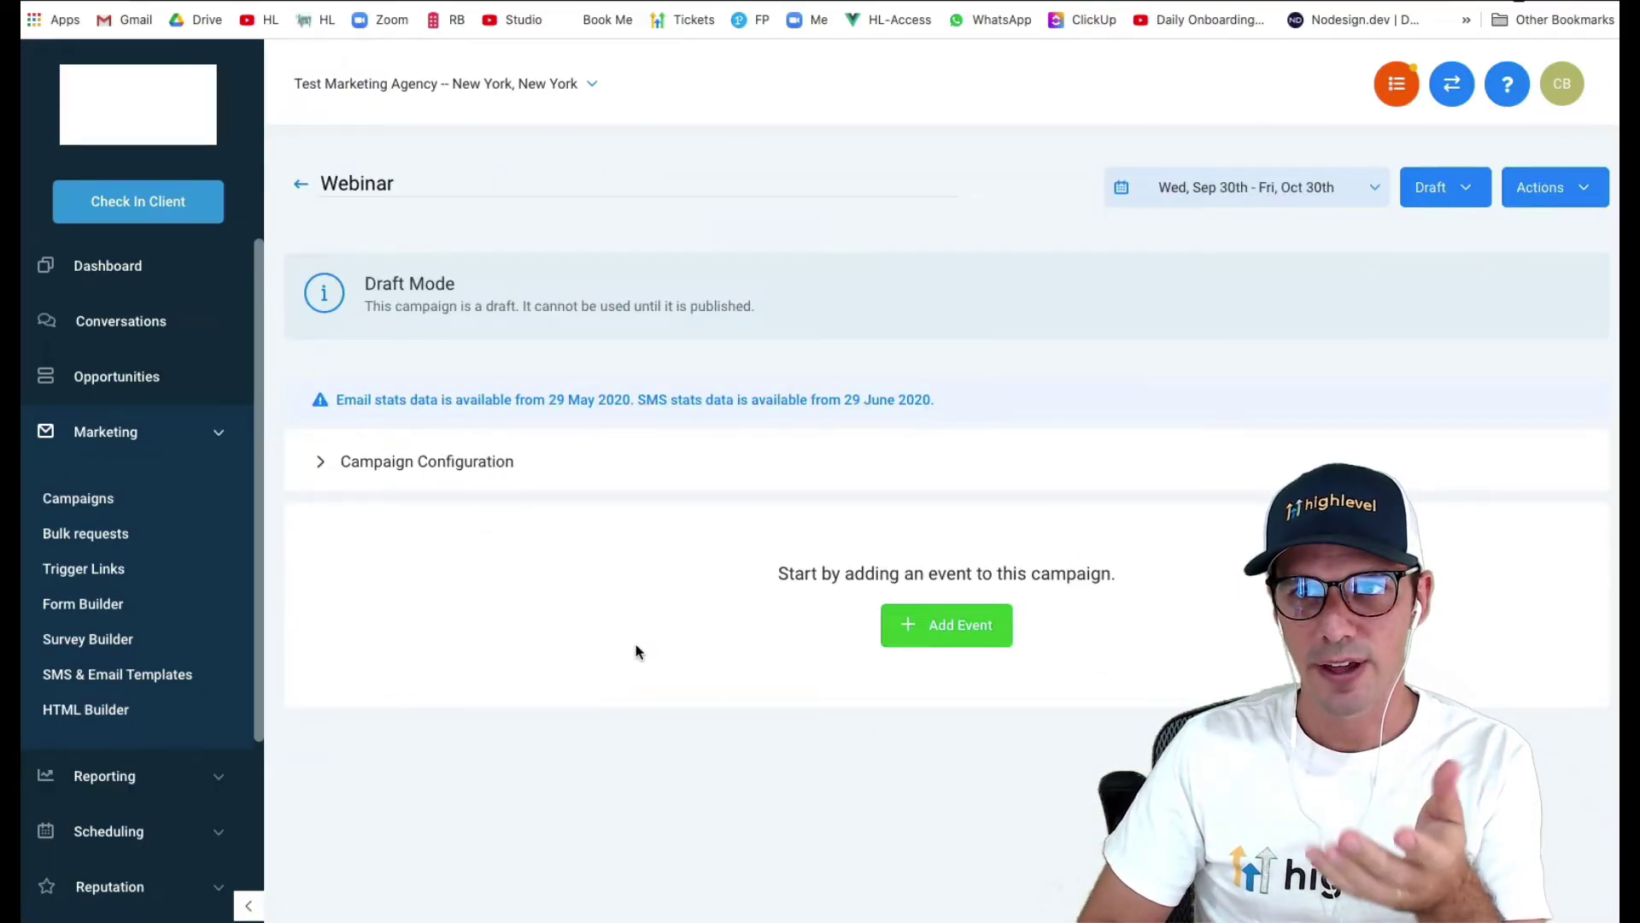
- Add an email event with subject 'Thanks for registering!' and a 'Hi {First Name},' greeting
{"action": "left_click", "coordinate": [921, 628]}
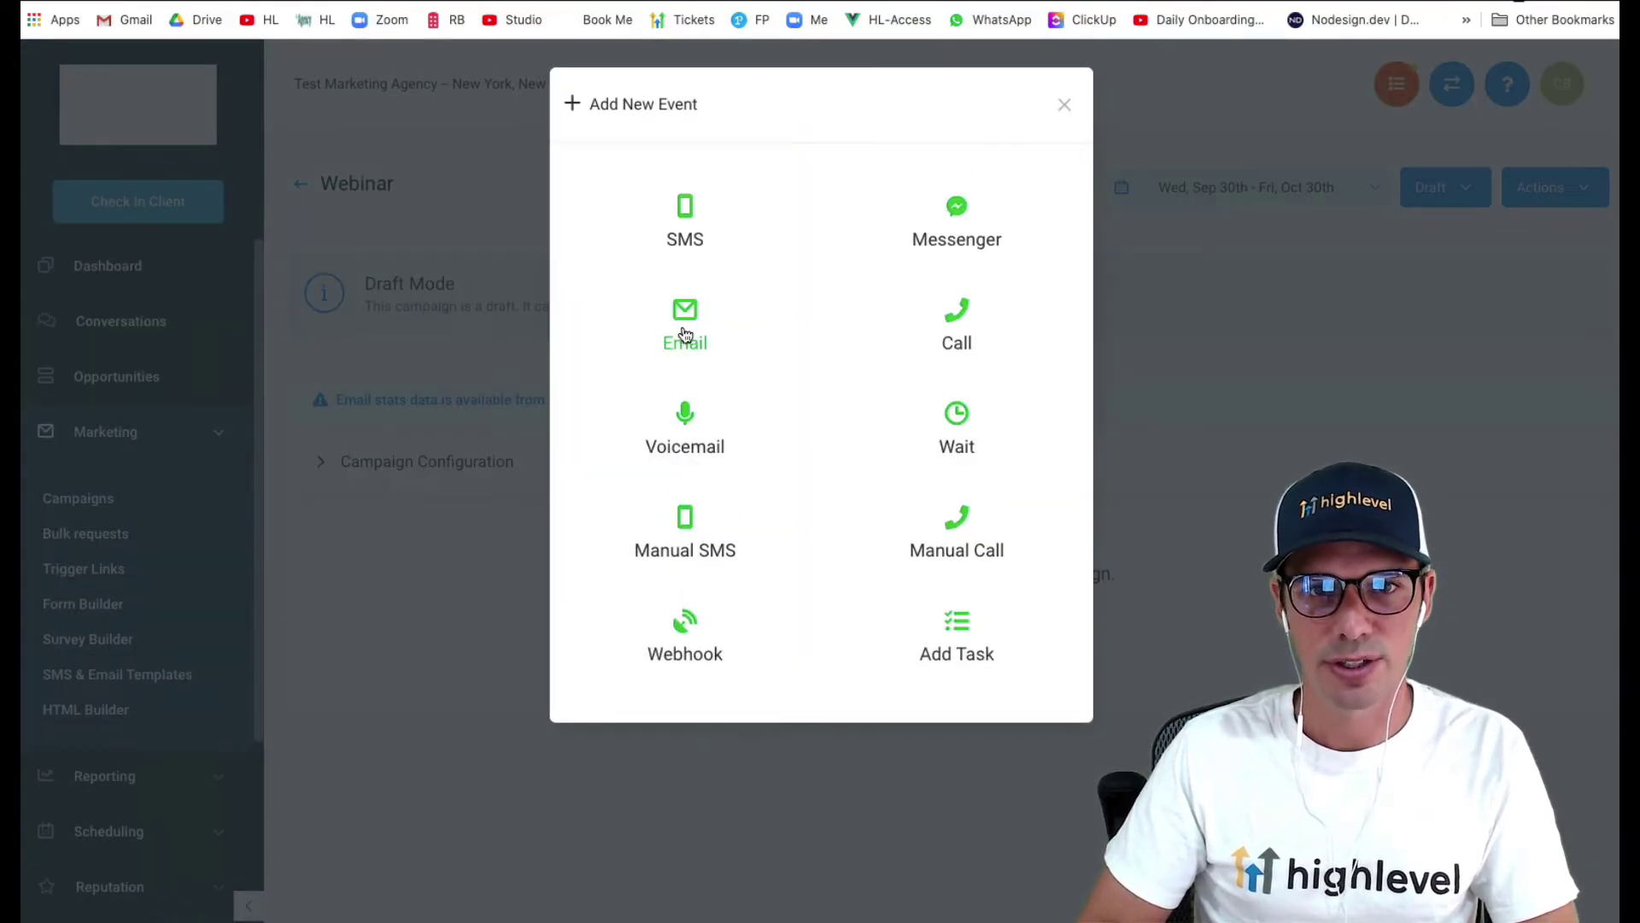
{"action": "left_click", "coordinate": [685, 334]}
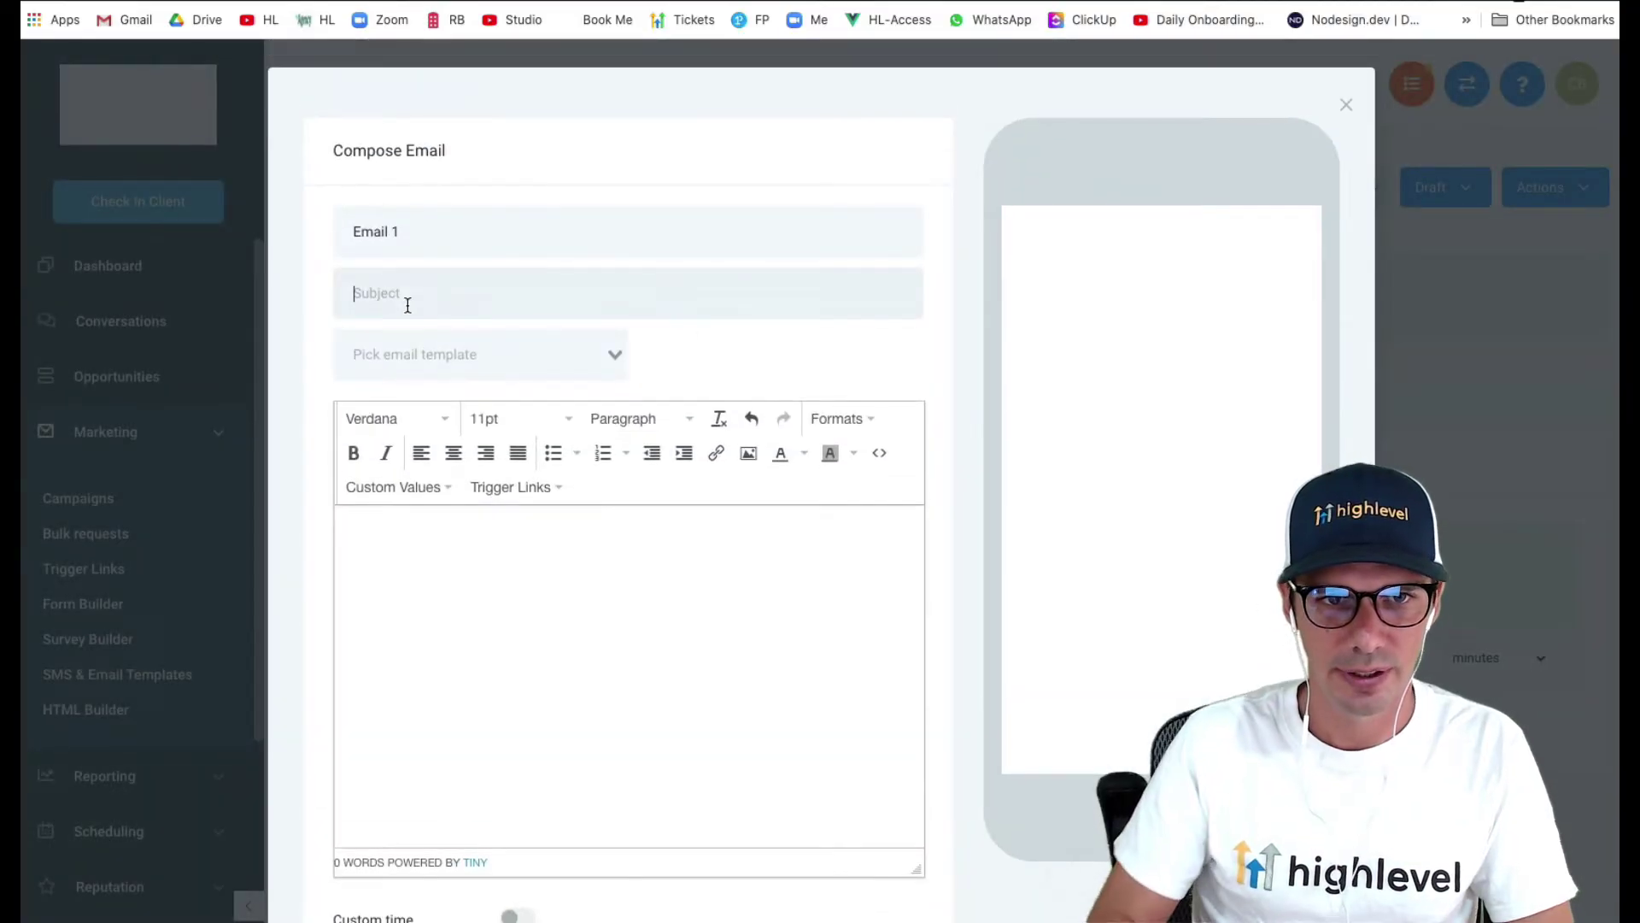
{"action": "type", "text": "Th"}
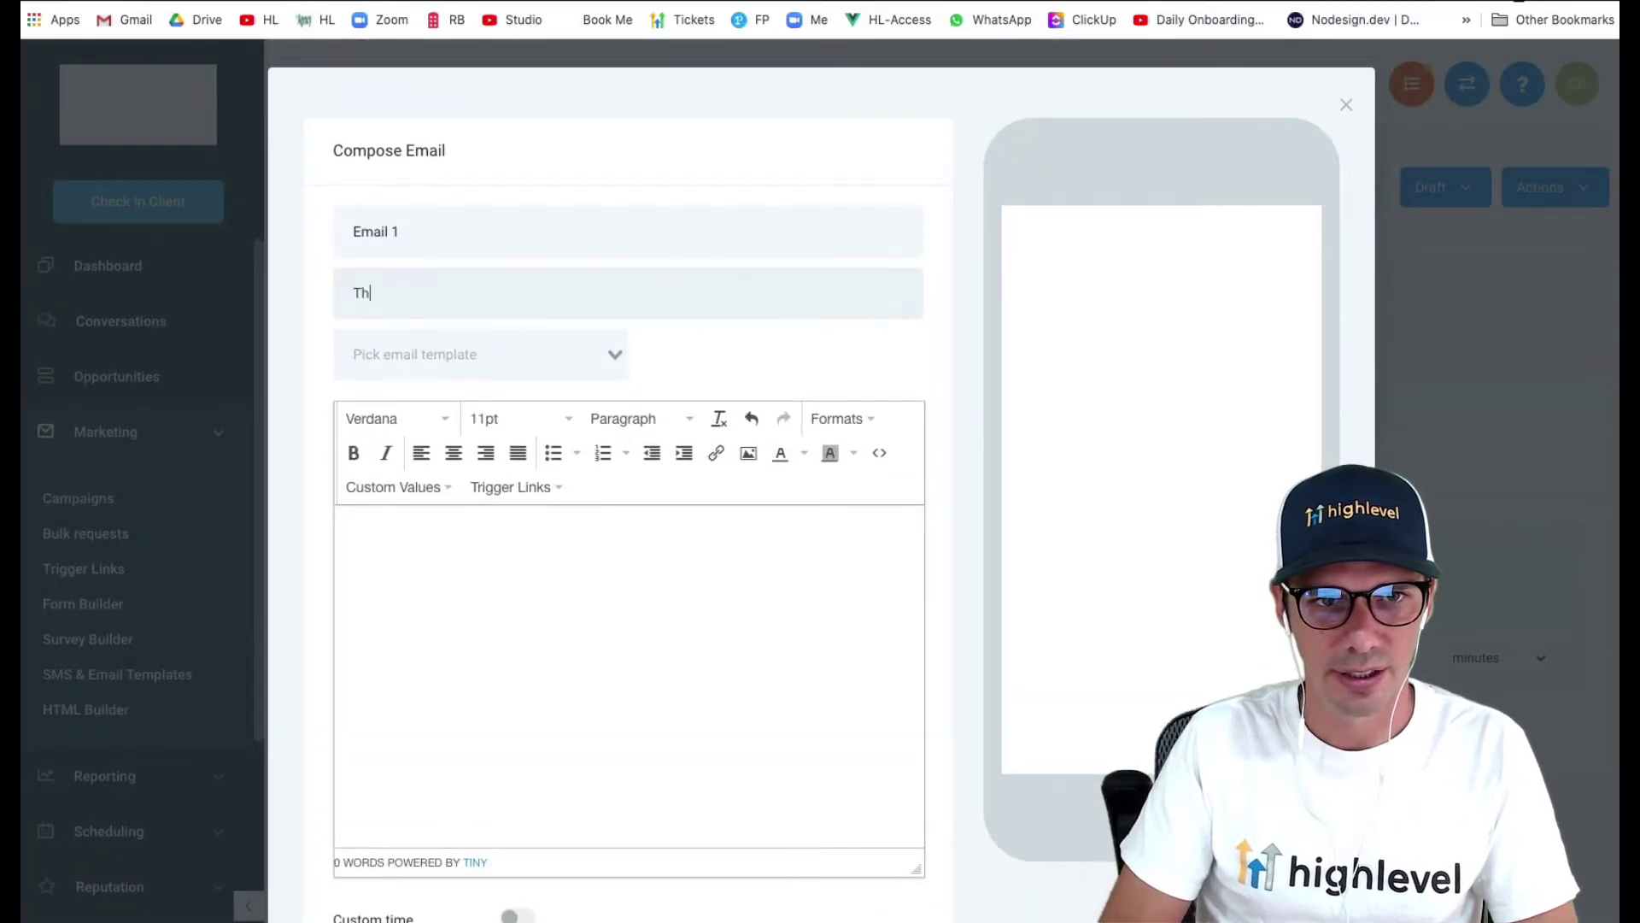
{"action": "type", "text": "anks for registeri"}
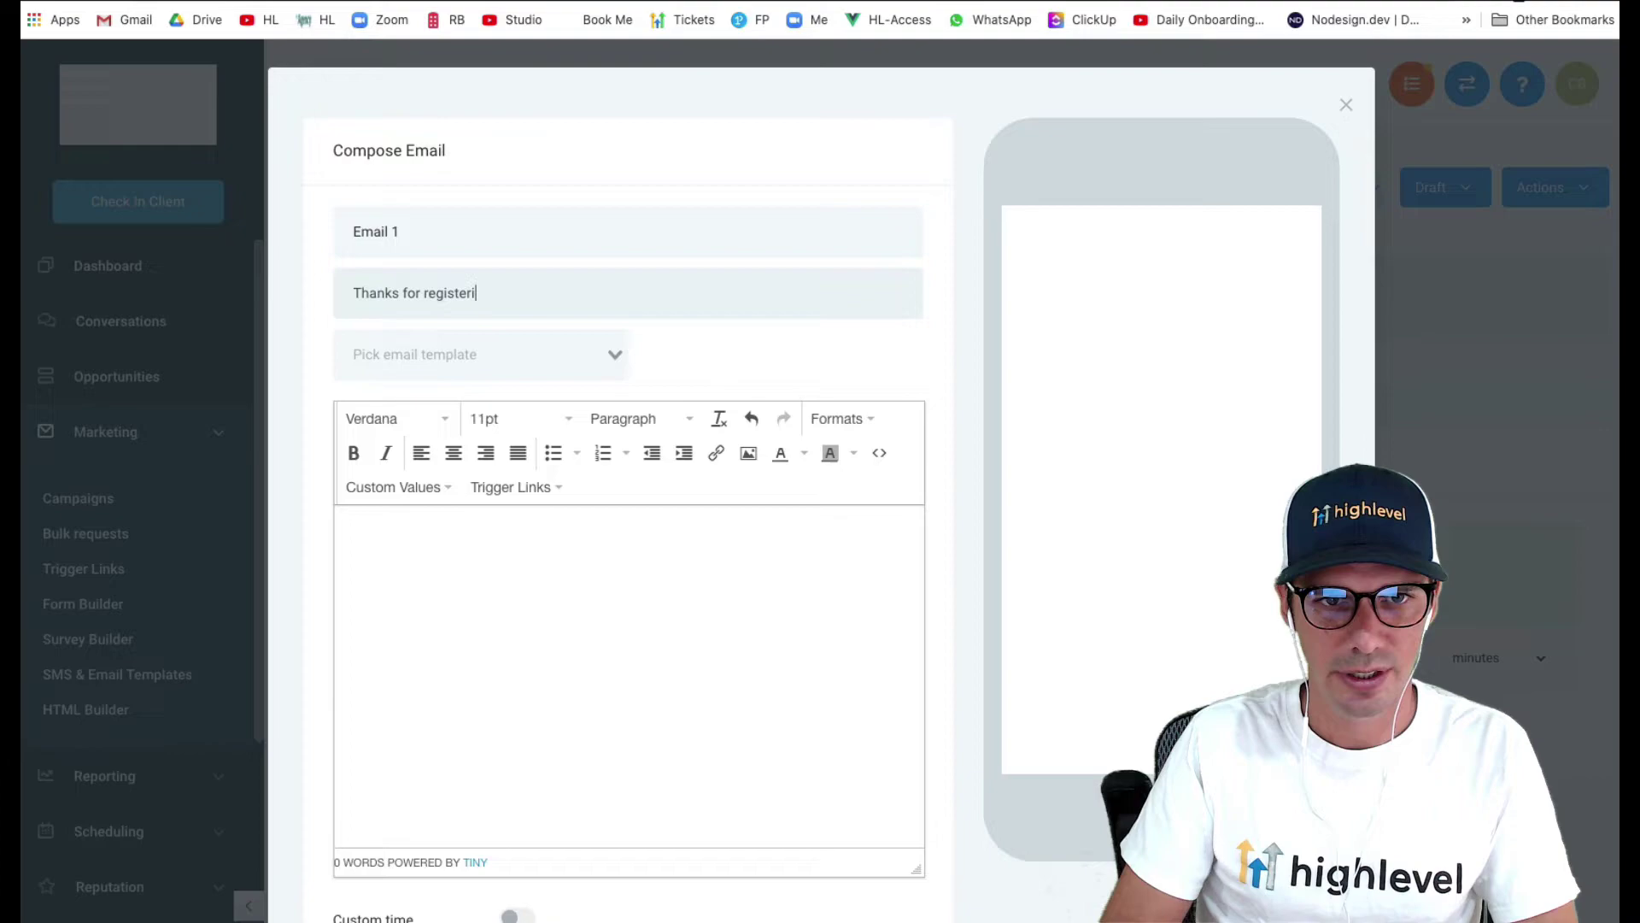
{"action": "type", "text": "ng!"}
{"action": "type", "text": "Hi"}
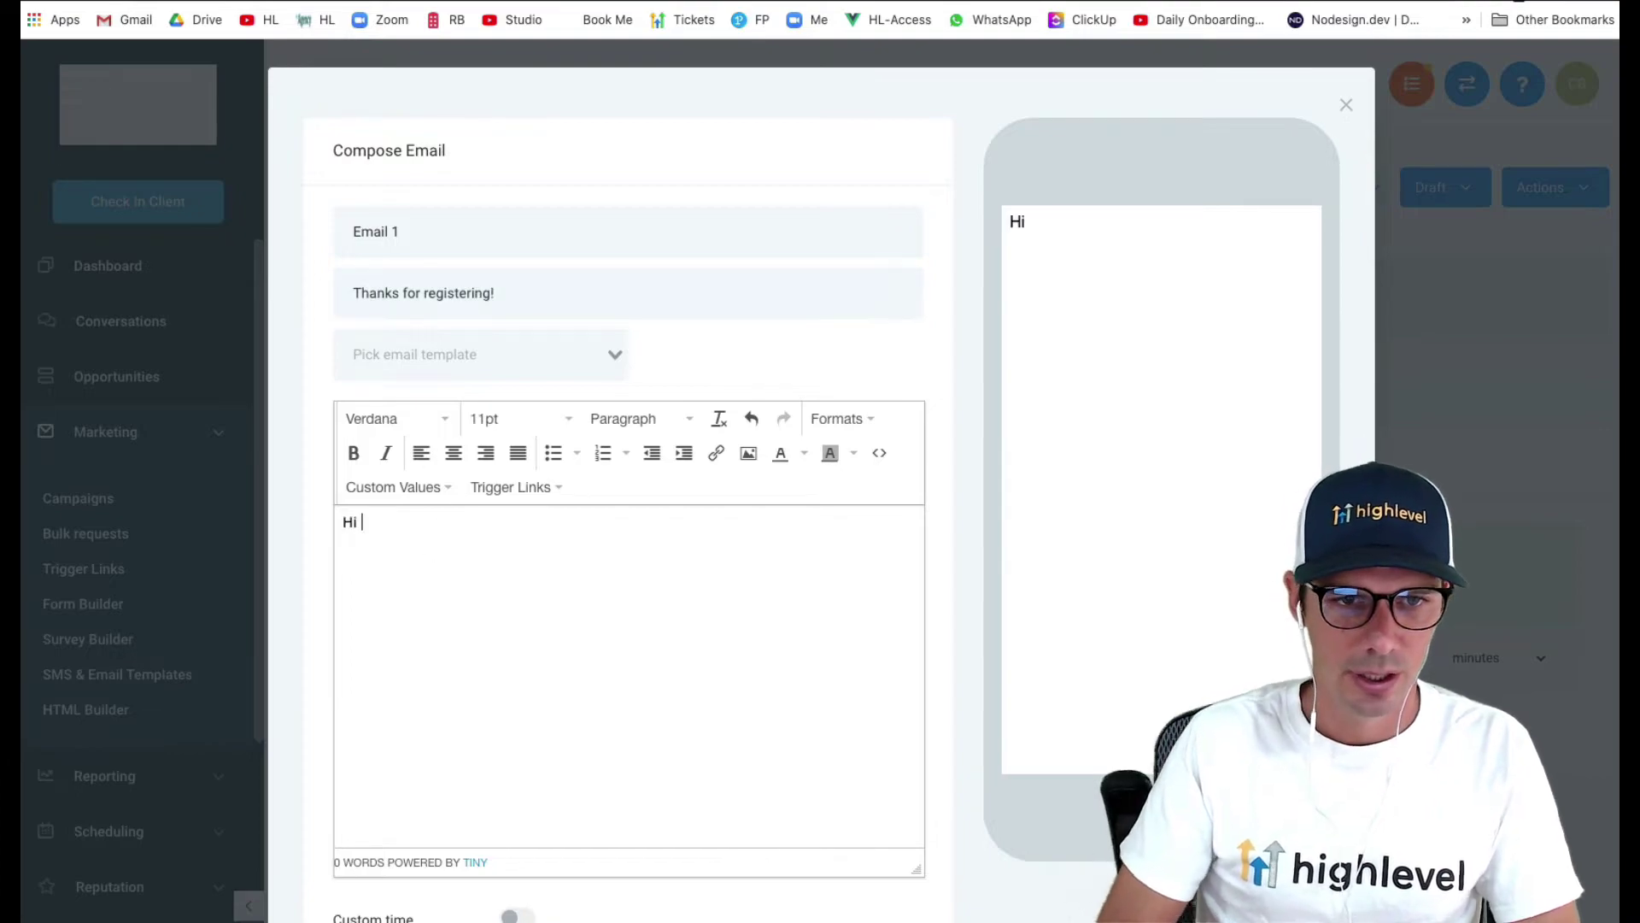
{"action": "left_click", "coordinate": [398, 488]}
{"action": "mouse_move", "coordinate": [410, 526]}
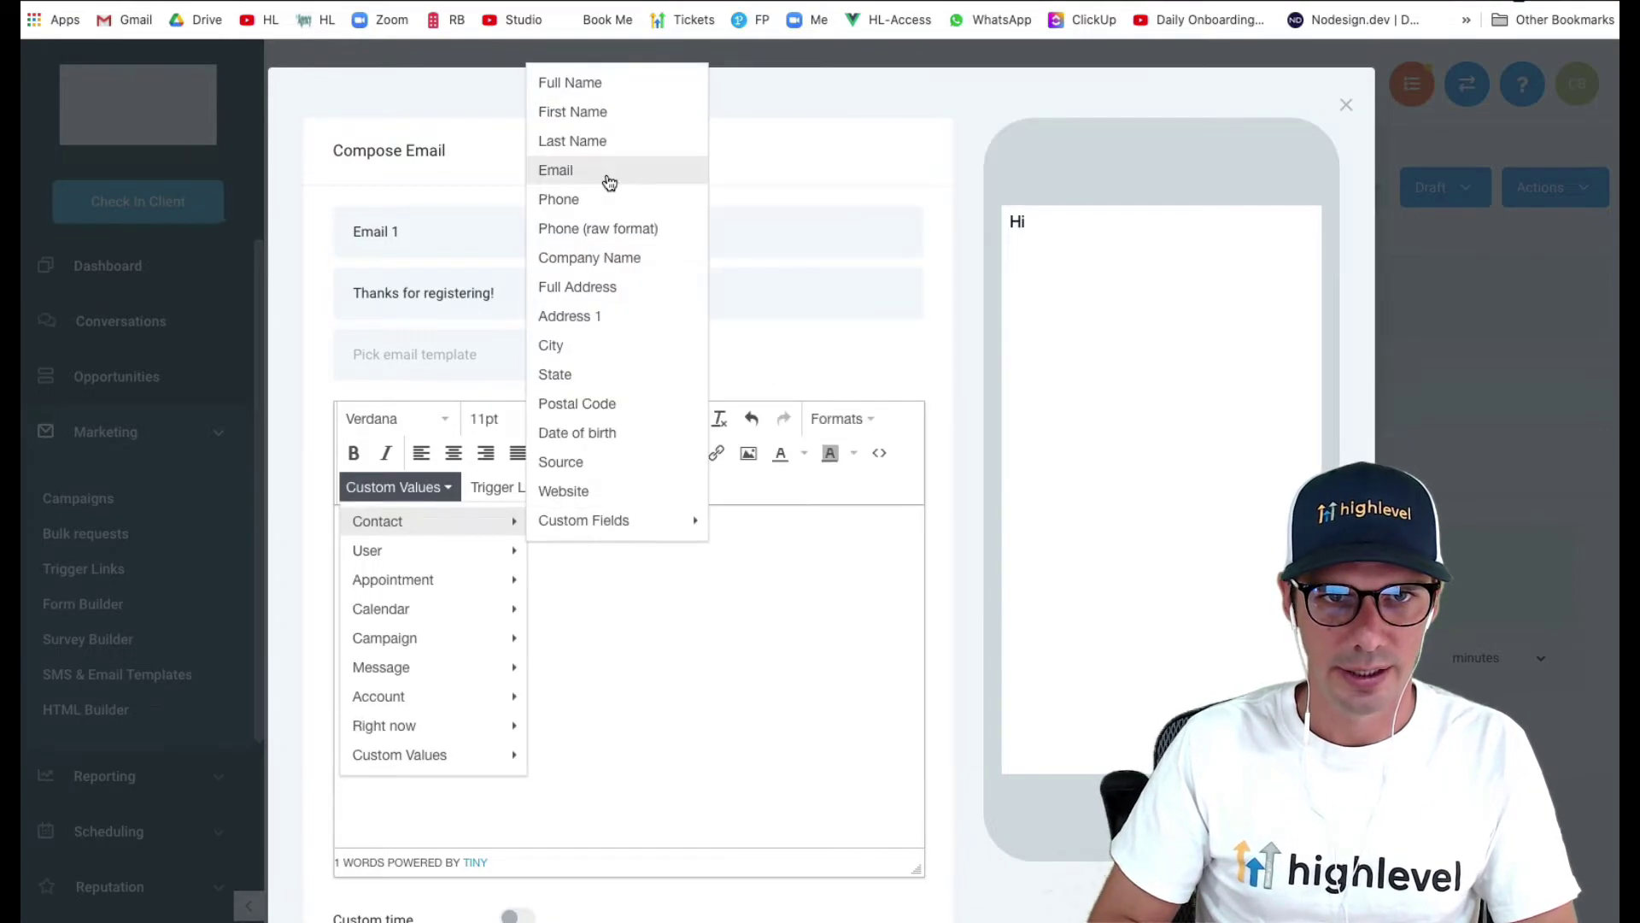
{"action": "left_click", "coordinate": [593, 112]}
{"action": "type", "text": ","}
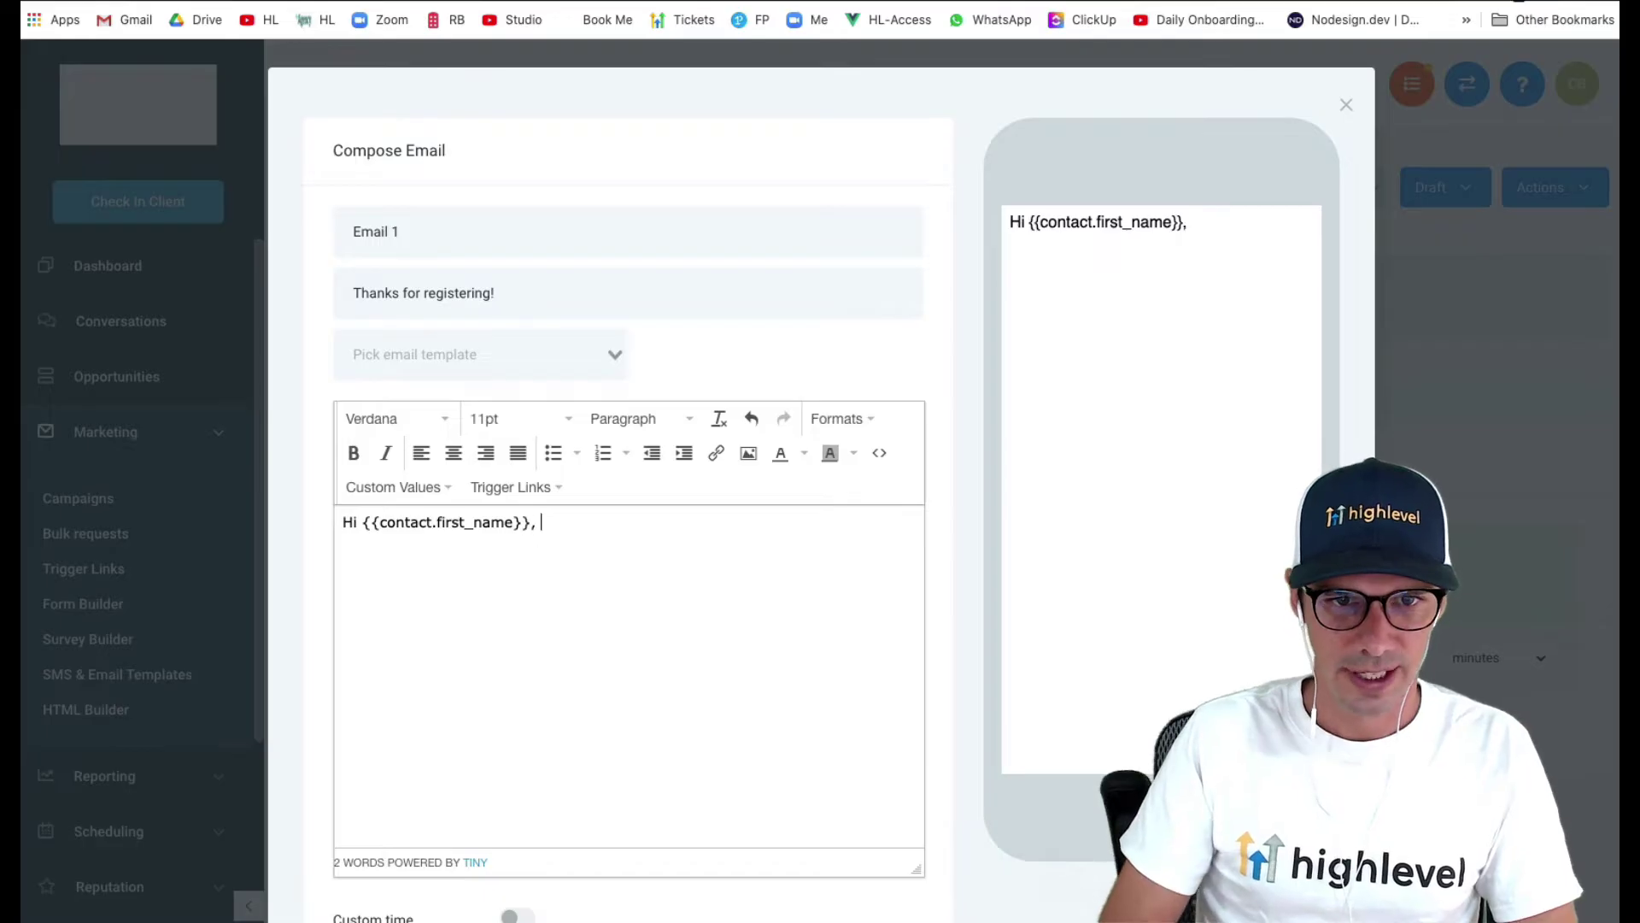
{"action": "key", "text": "Return"}
- Write the body about the Nov 6th 1pm webinar, reminders and join link, then save
{"action": "type", "text": "Thanks for re"}
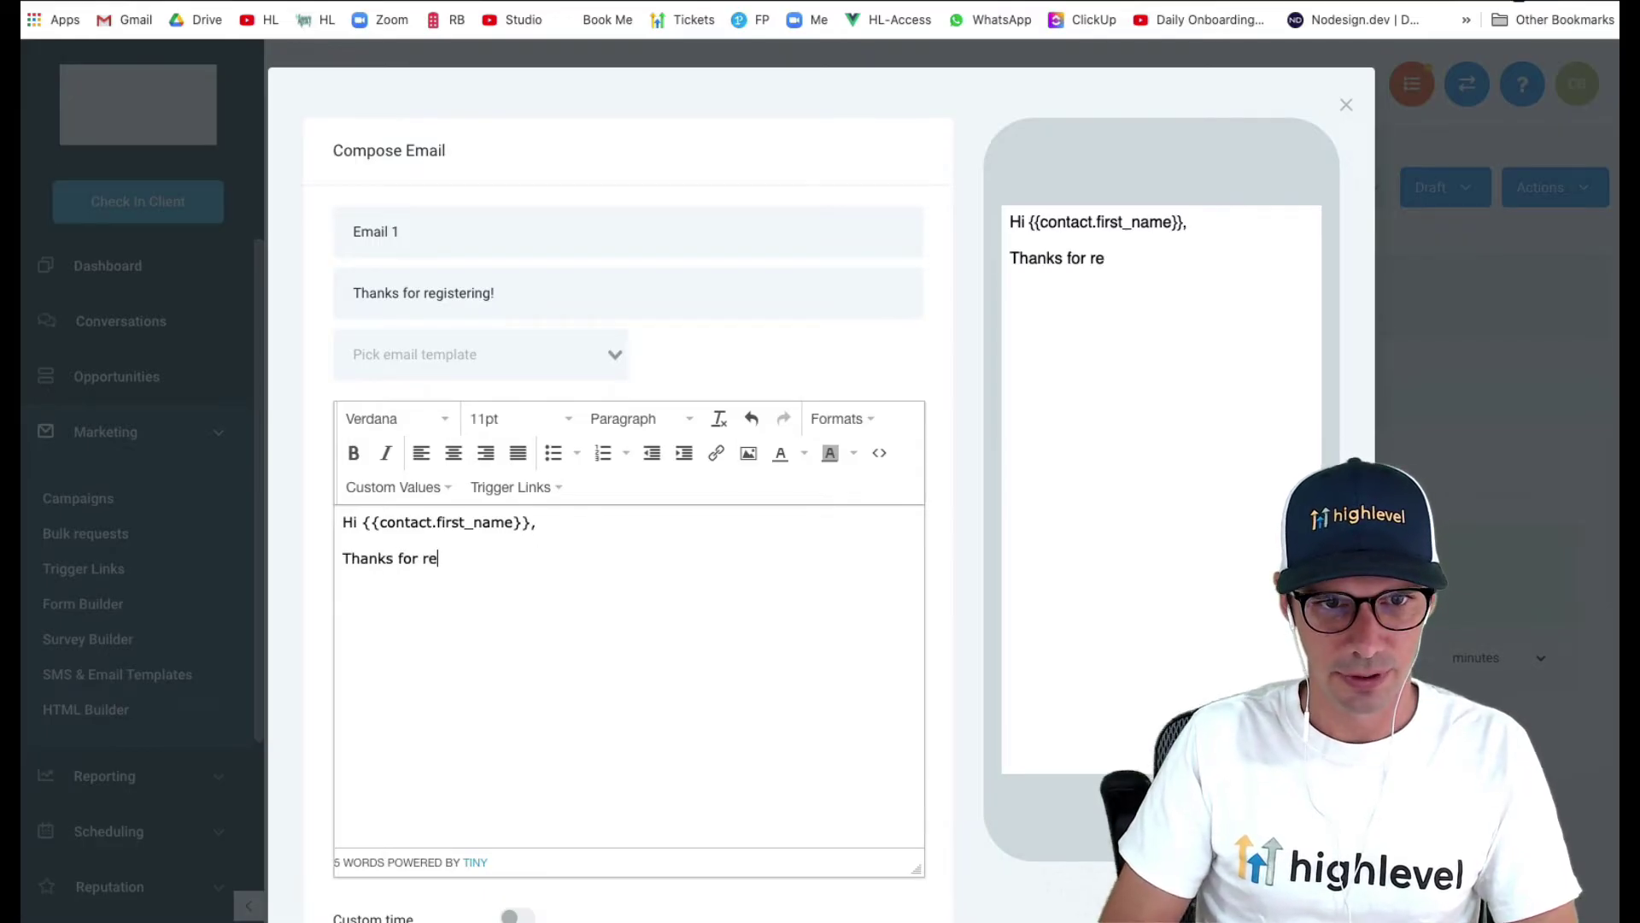
{"action": "type", "text": "gistrign"}
{"action": "key", "text": "BackSpace"}
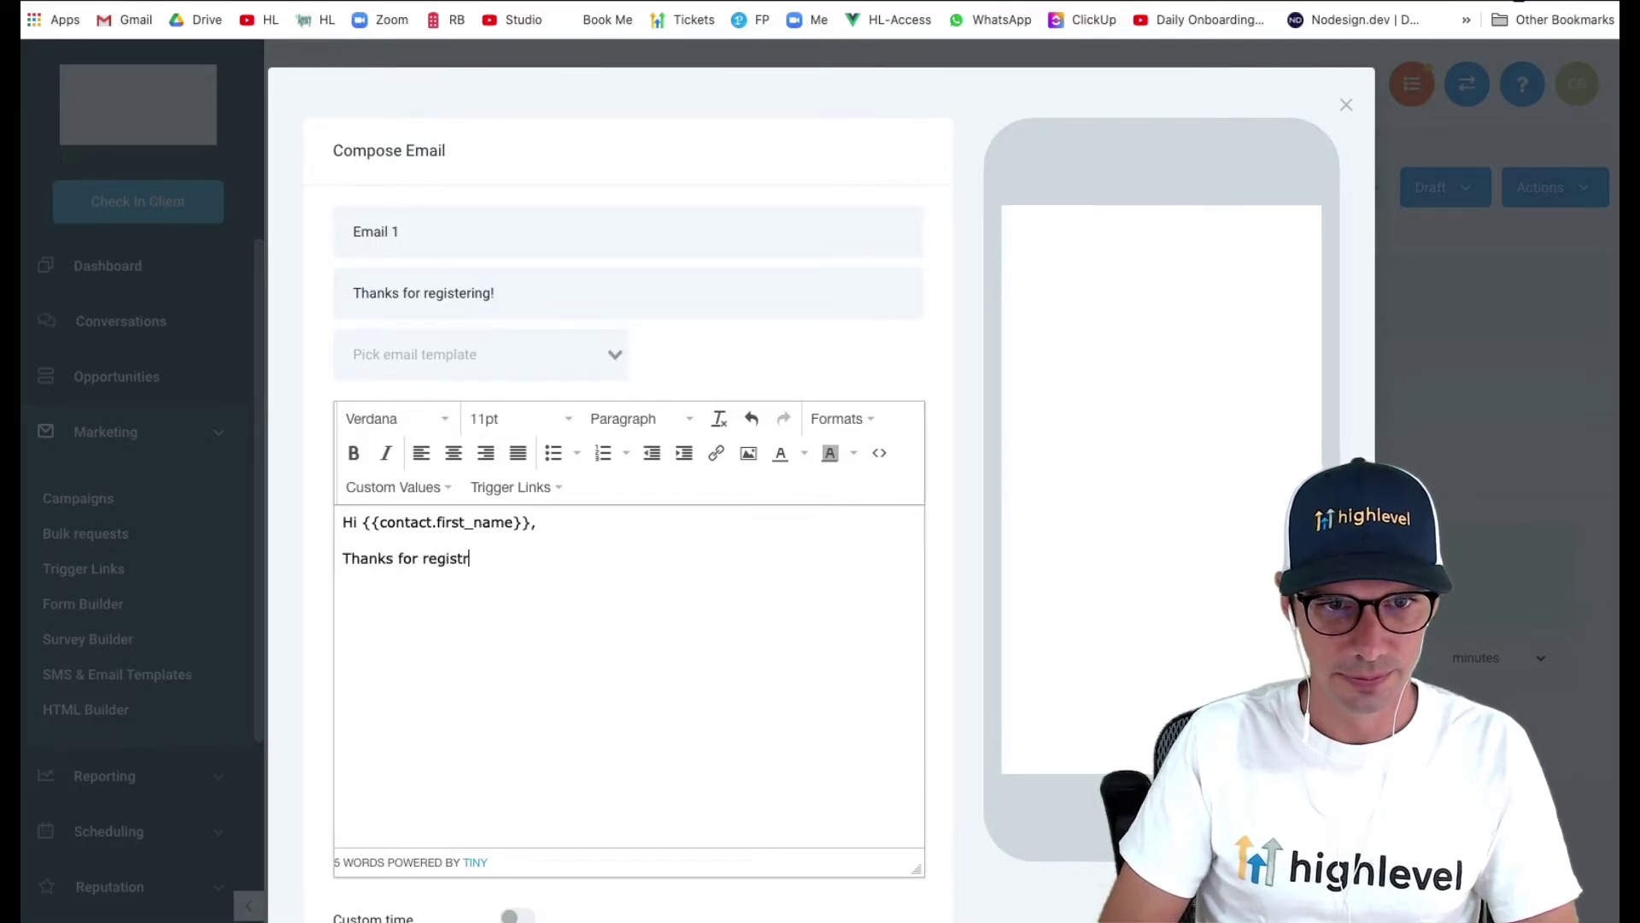
{"action": "type", "text": "ign for our "}
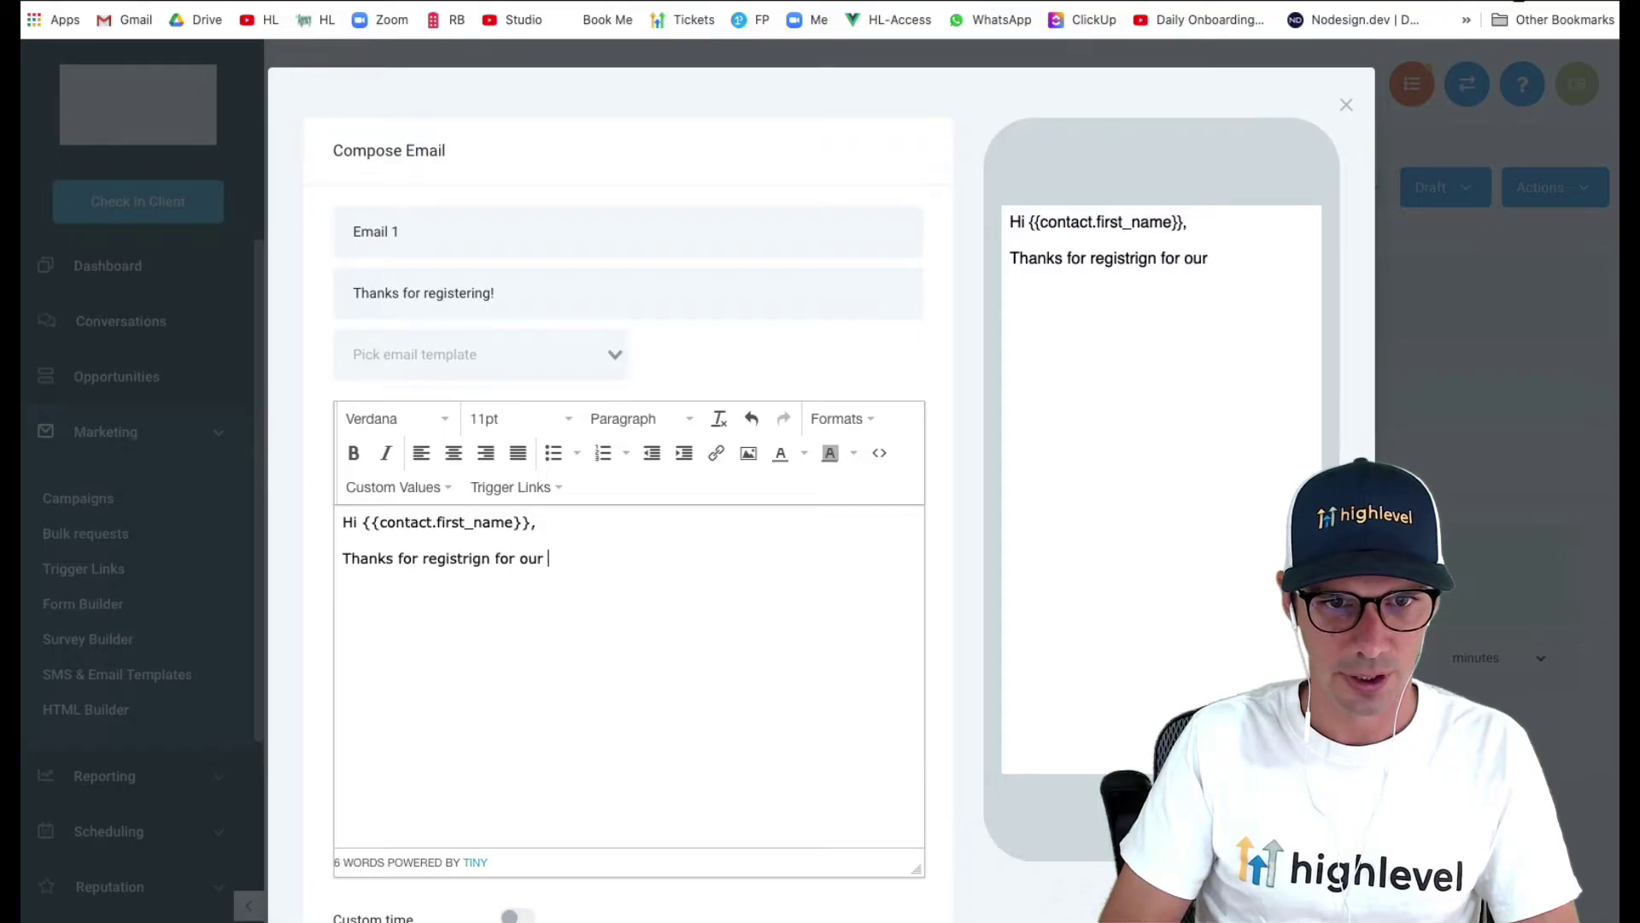
{"action": "type", "text": "Webinar"}
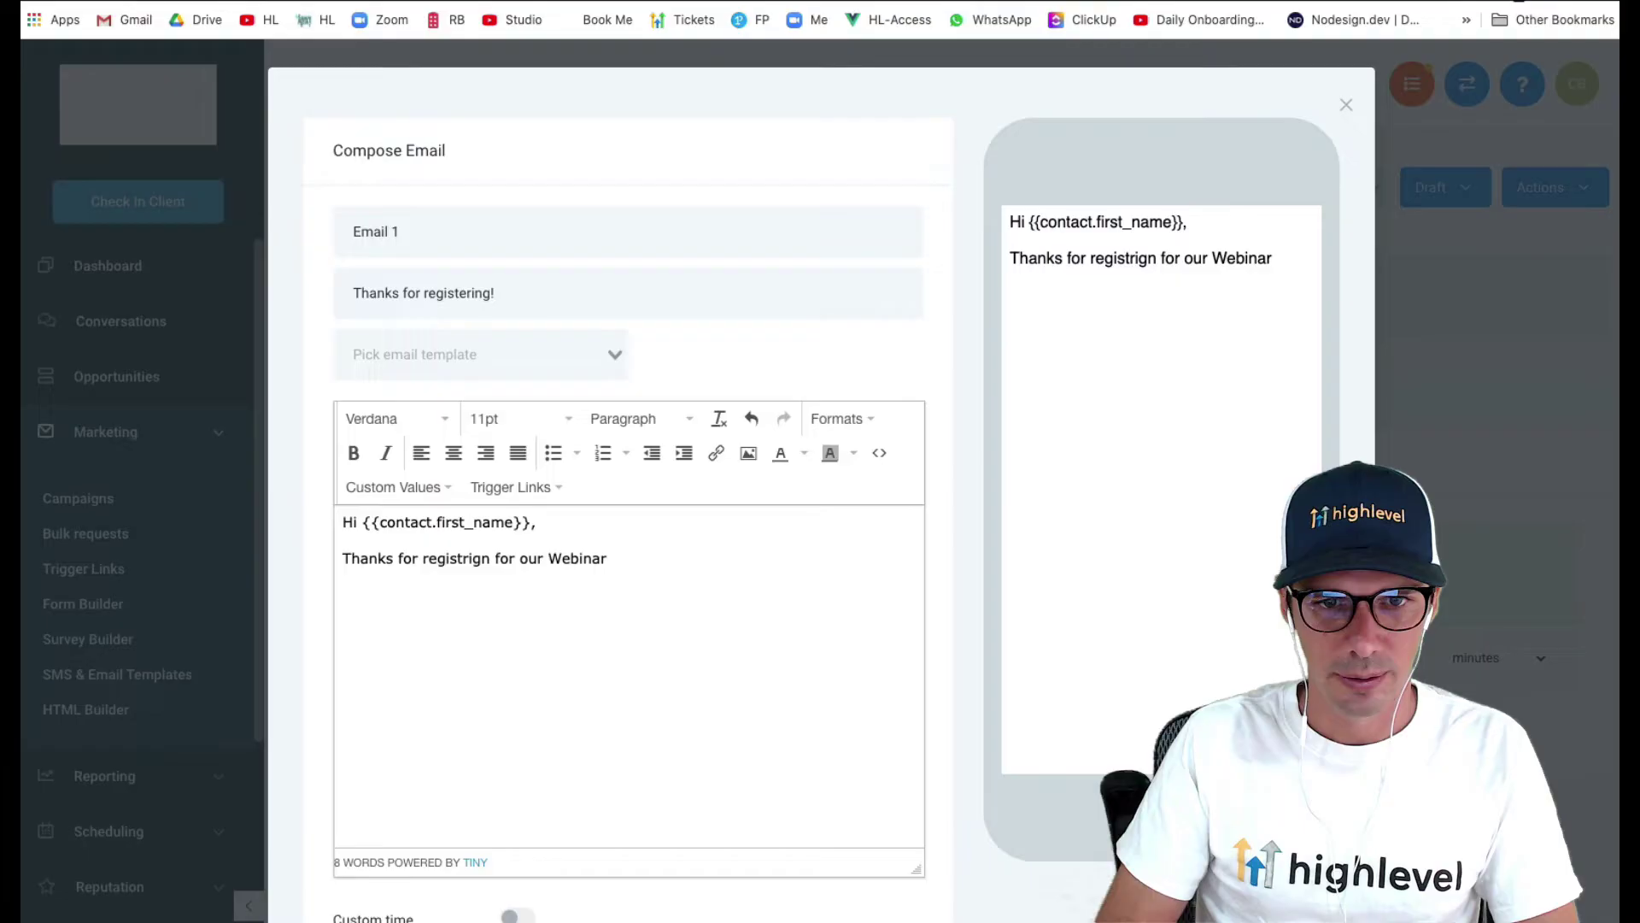
{"action": "type", "text": ".on "}
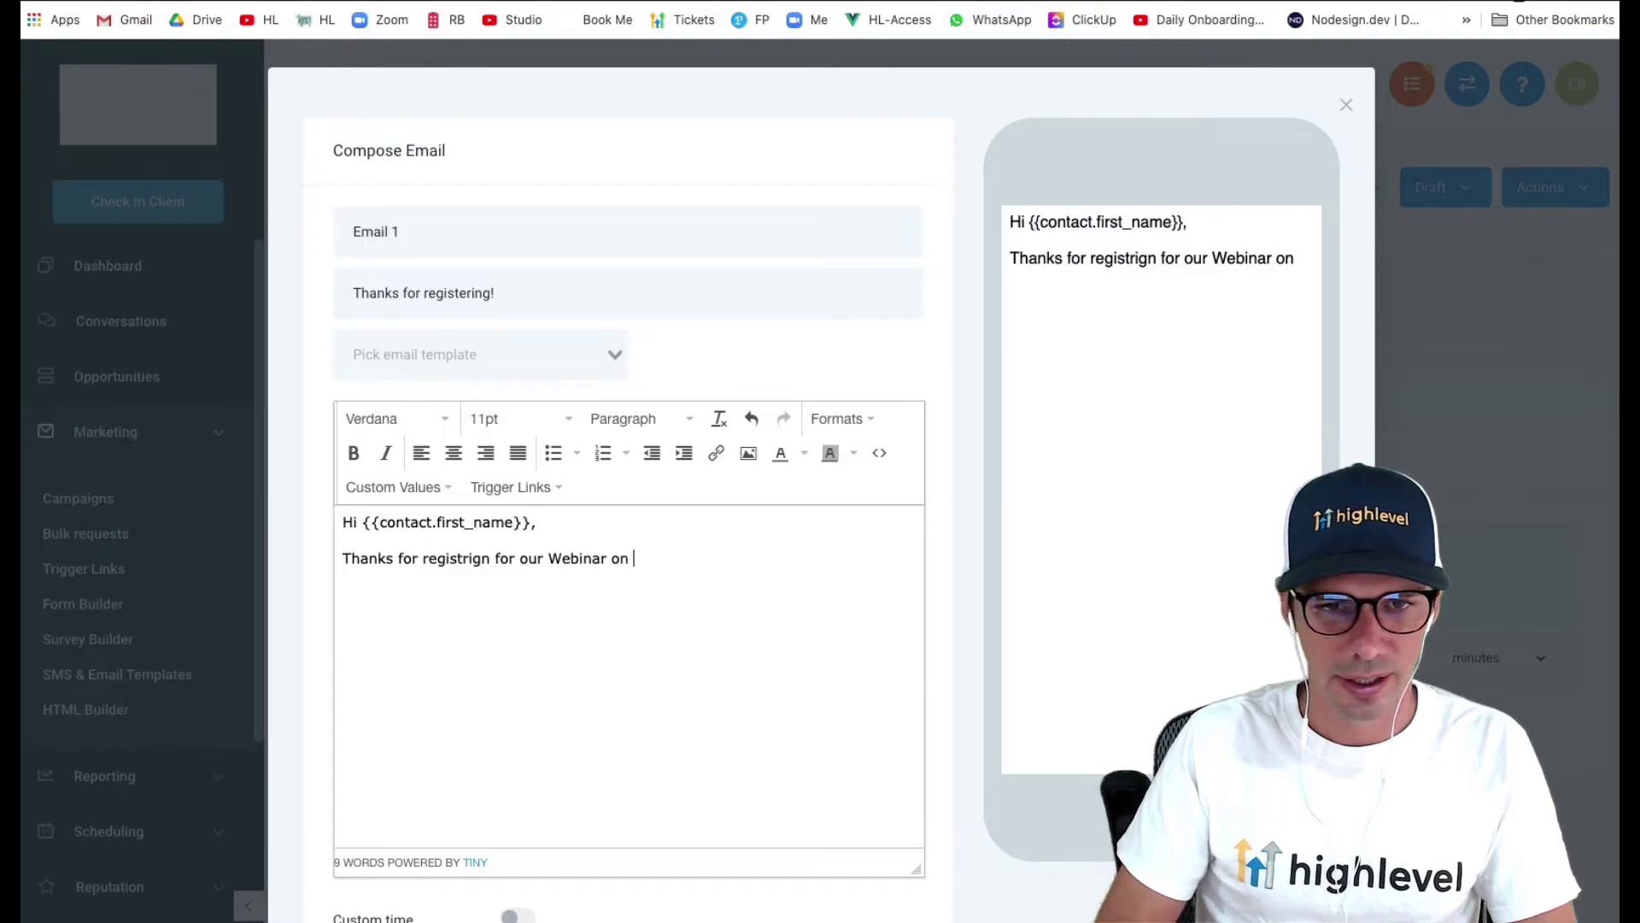
{"action": "type", "text": "Nov "}
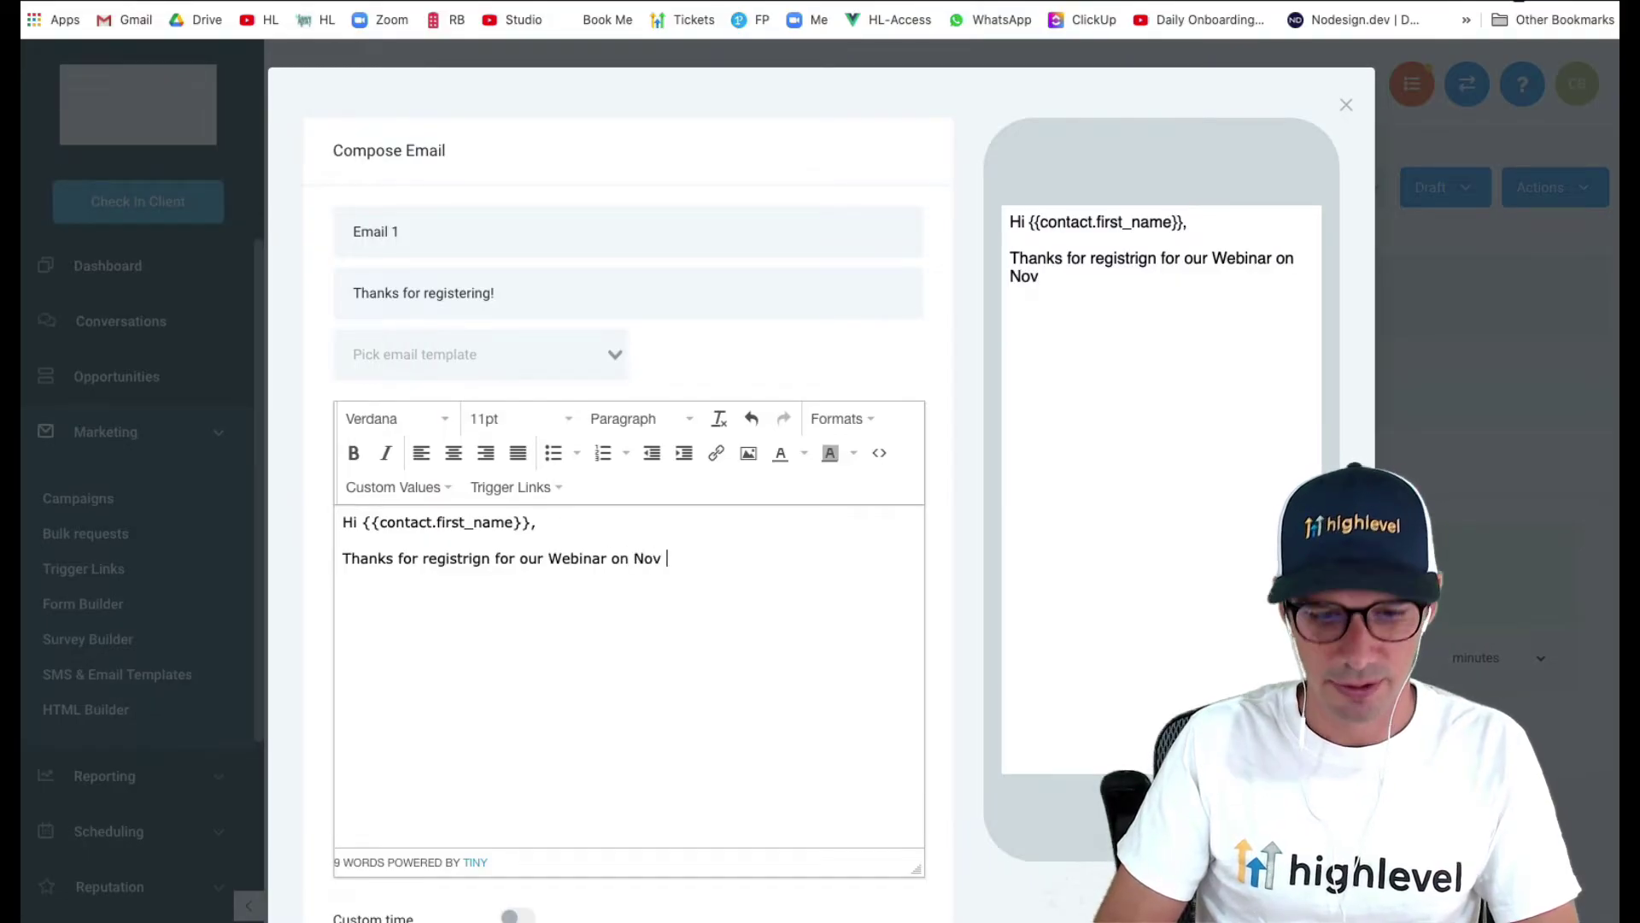
{"action": "type", "text": "6th at 1p"}
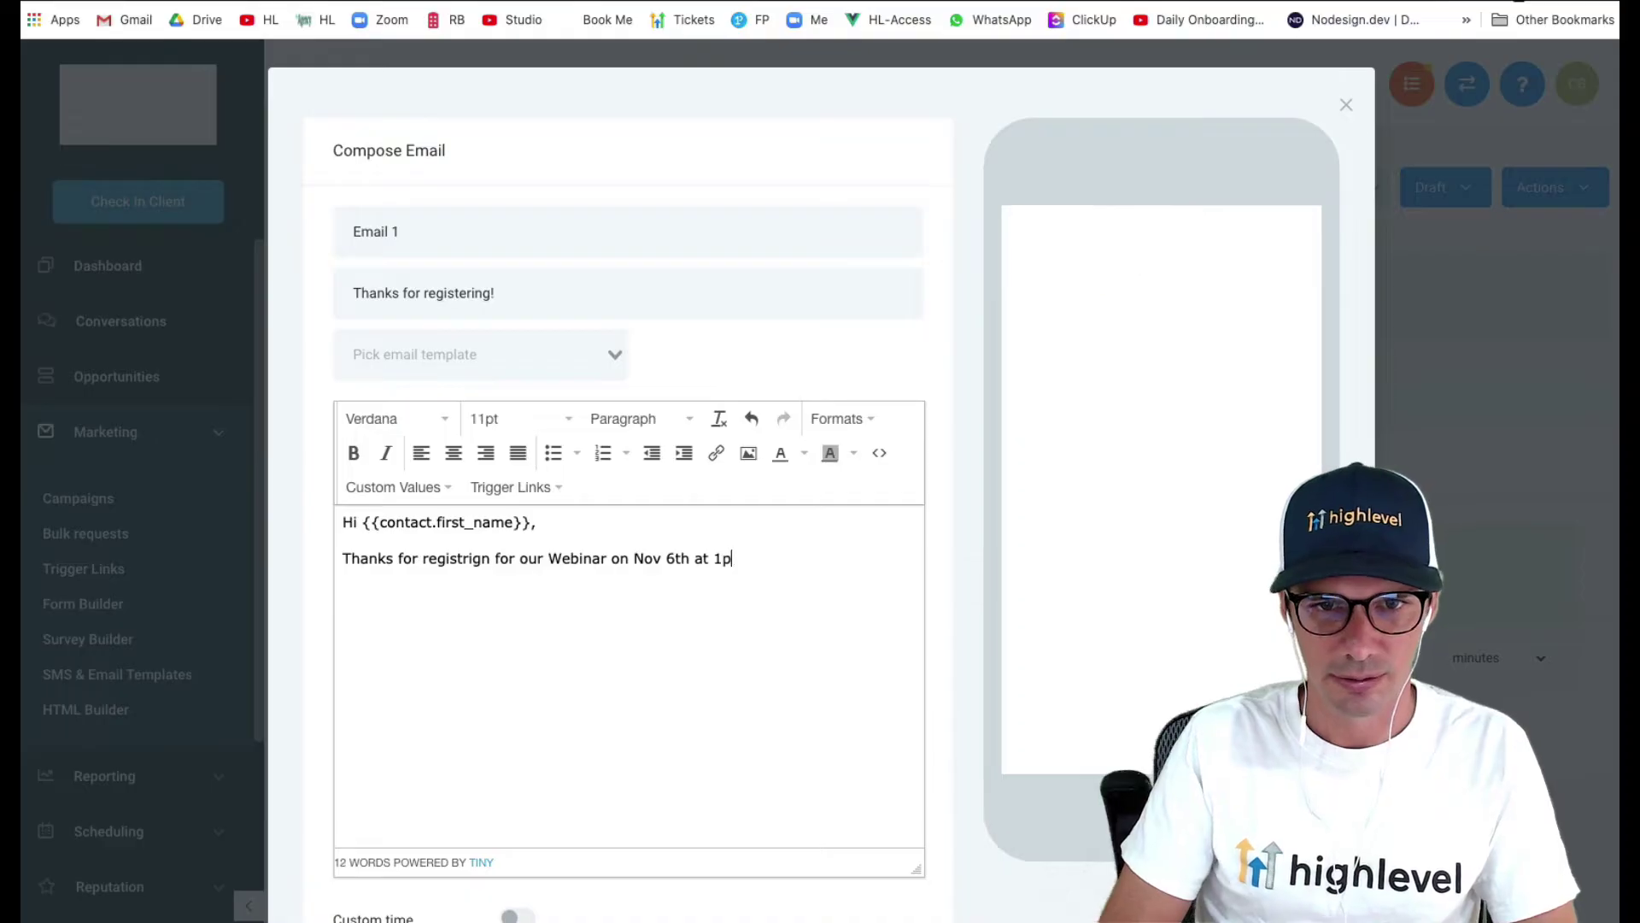
{"action": "type", "text": "m. "}
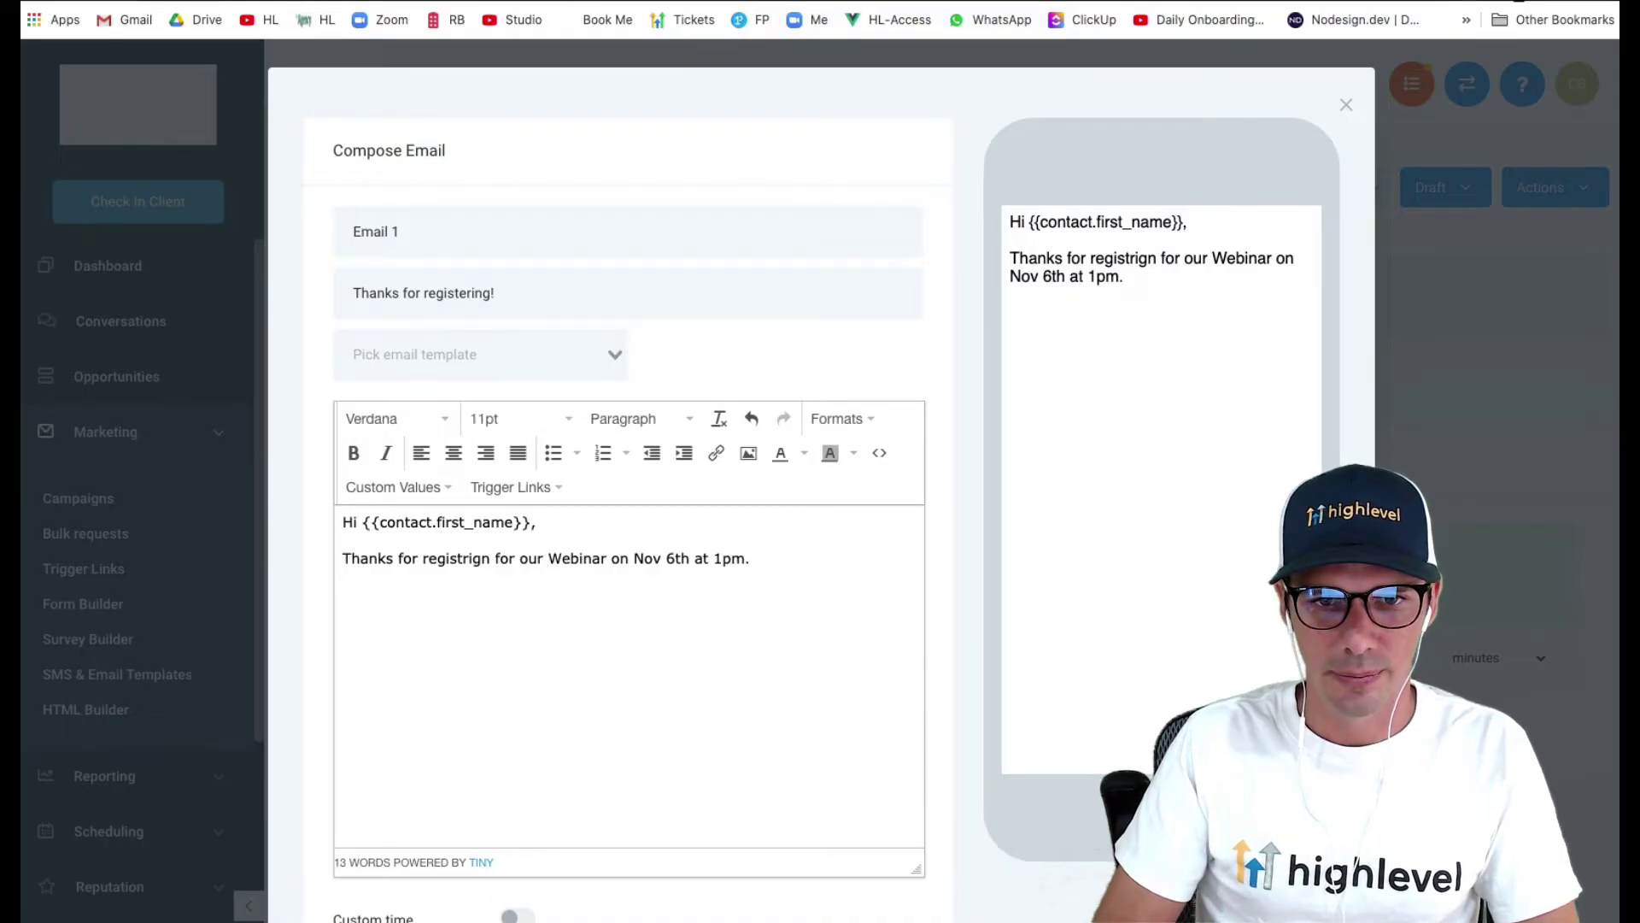
{"action": "type", "text": "You will receive"}
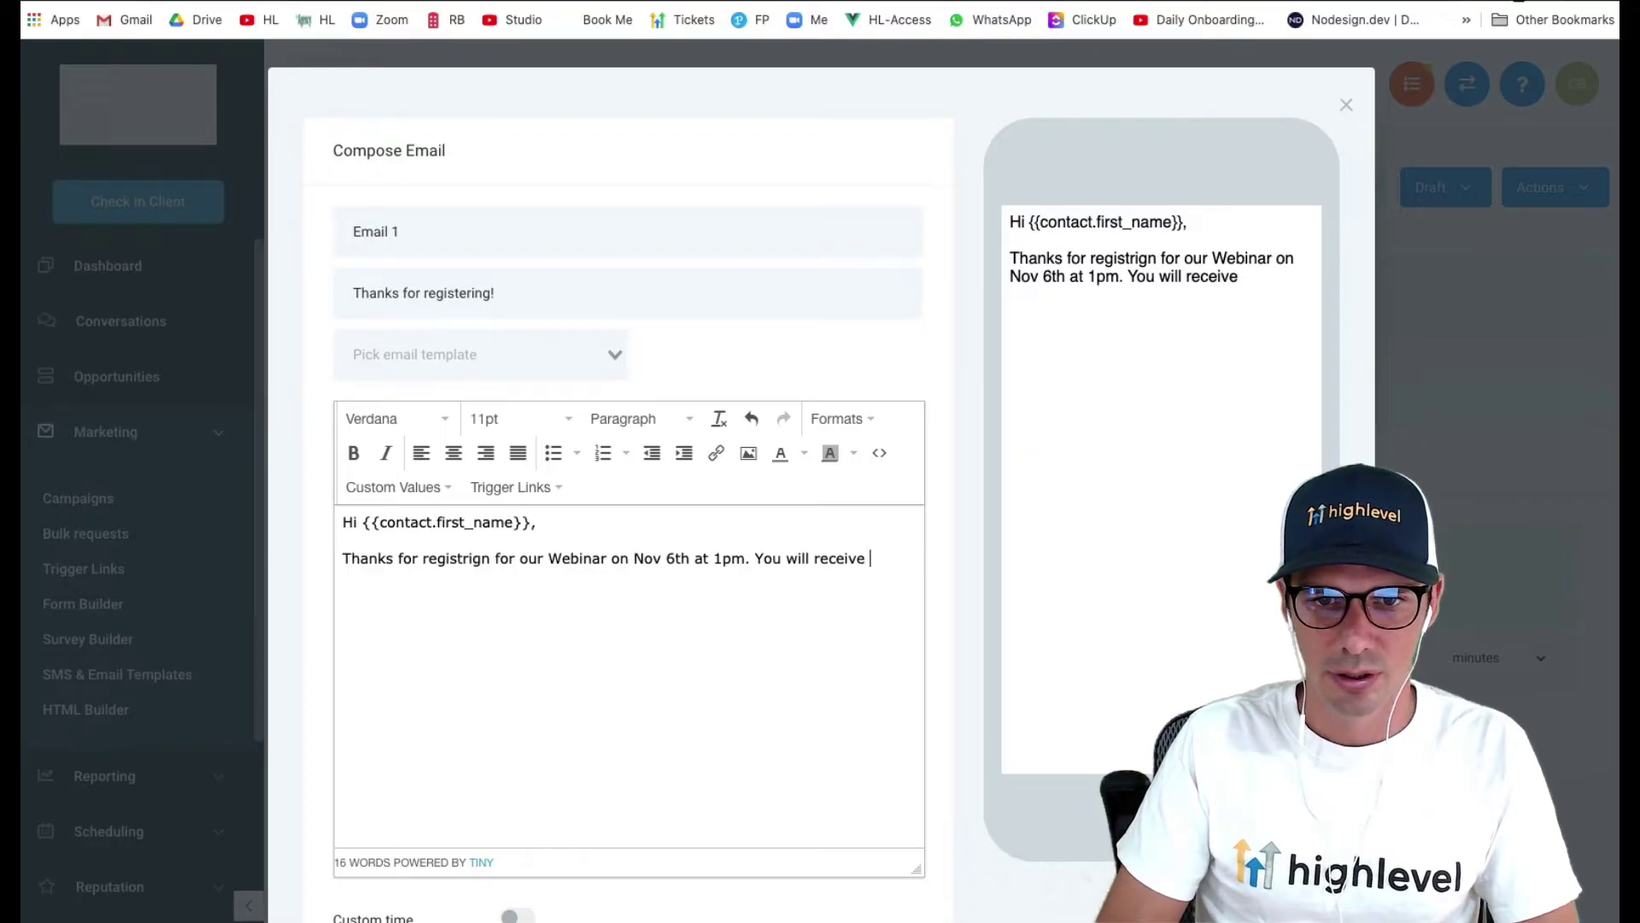
{"action": "type", "text": " a few remind"}
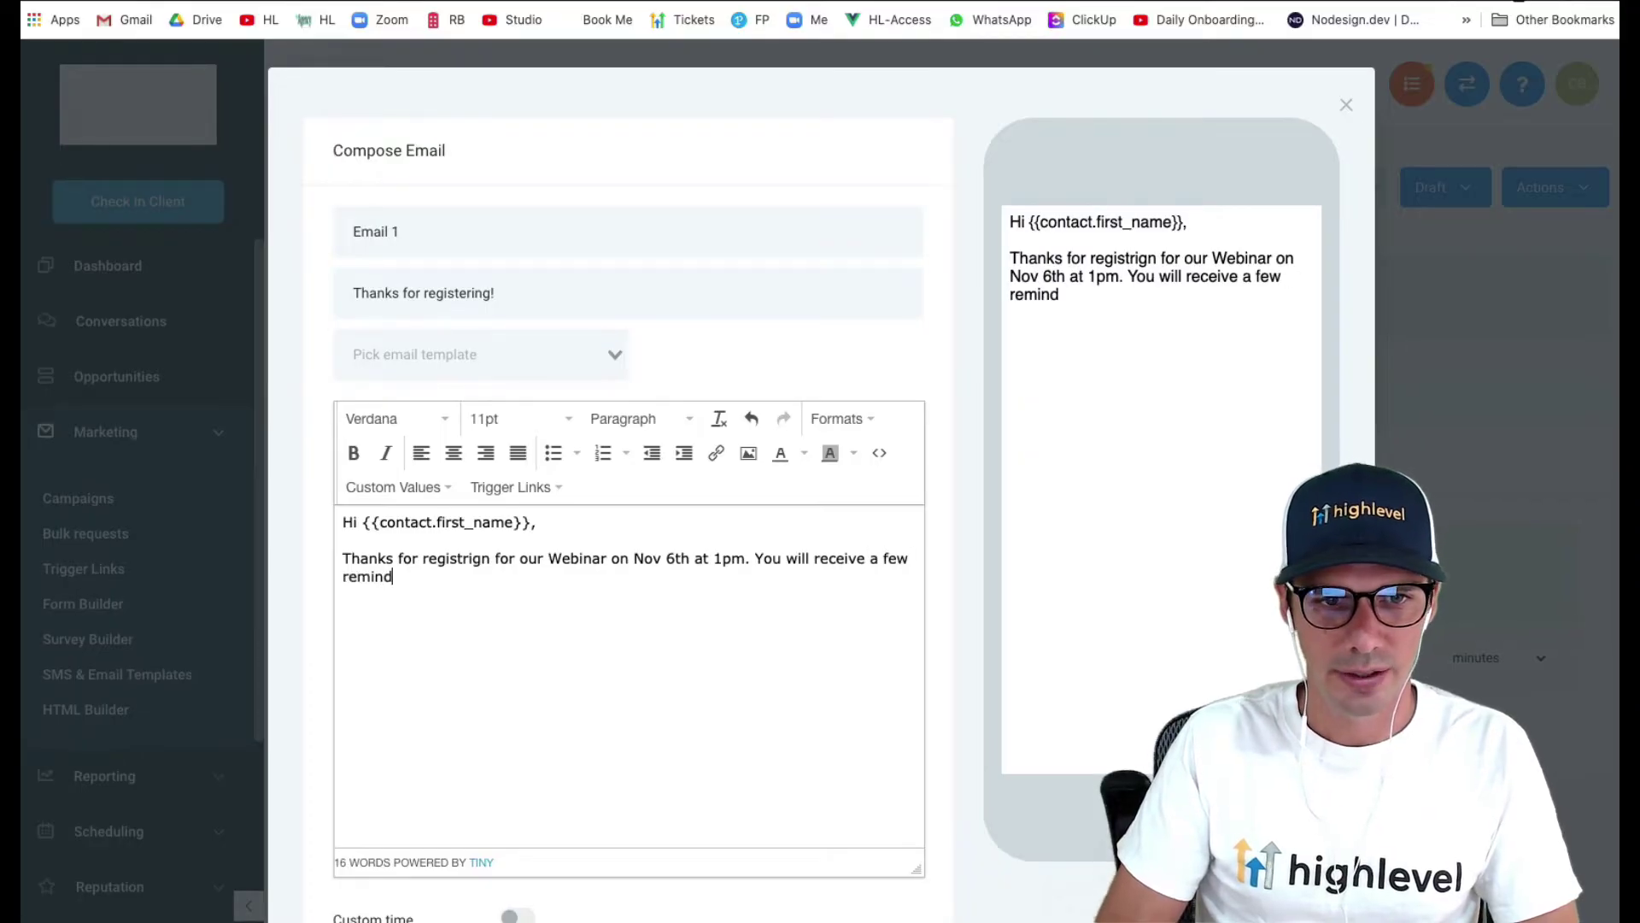
{"action": "type", "text": "ers leading up to t"}
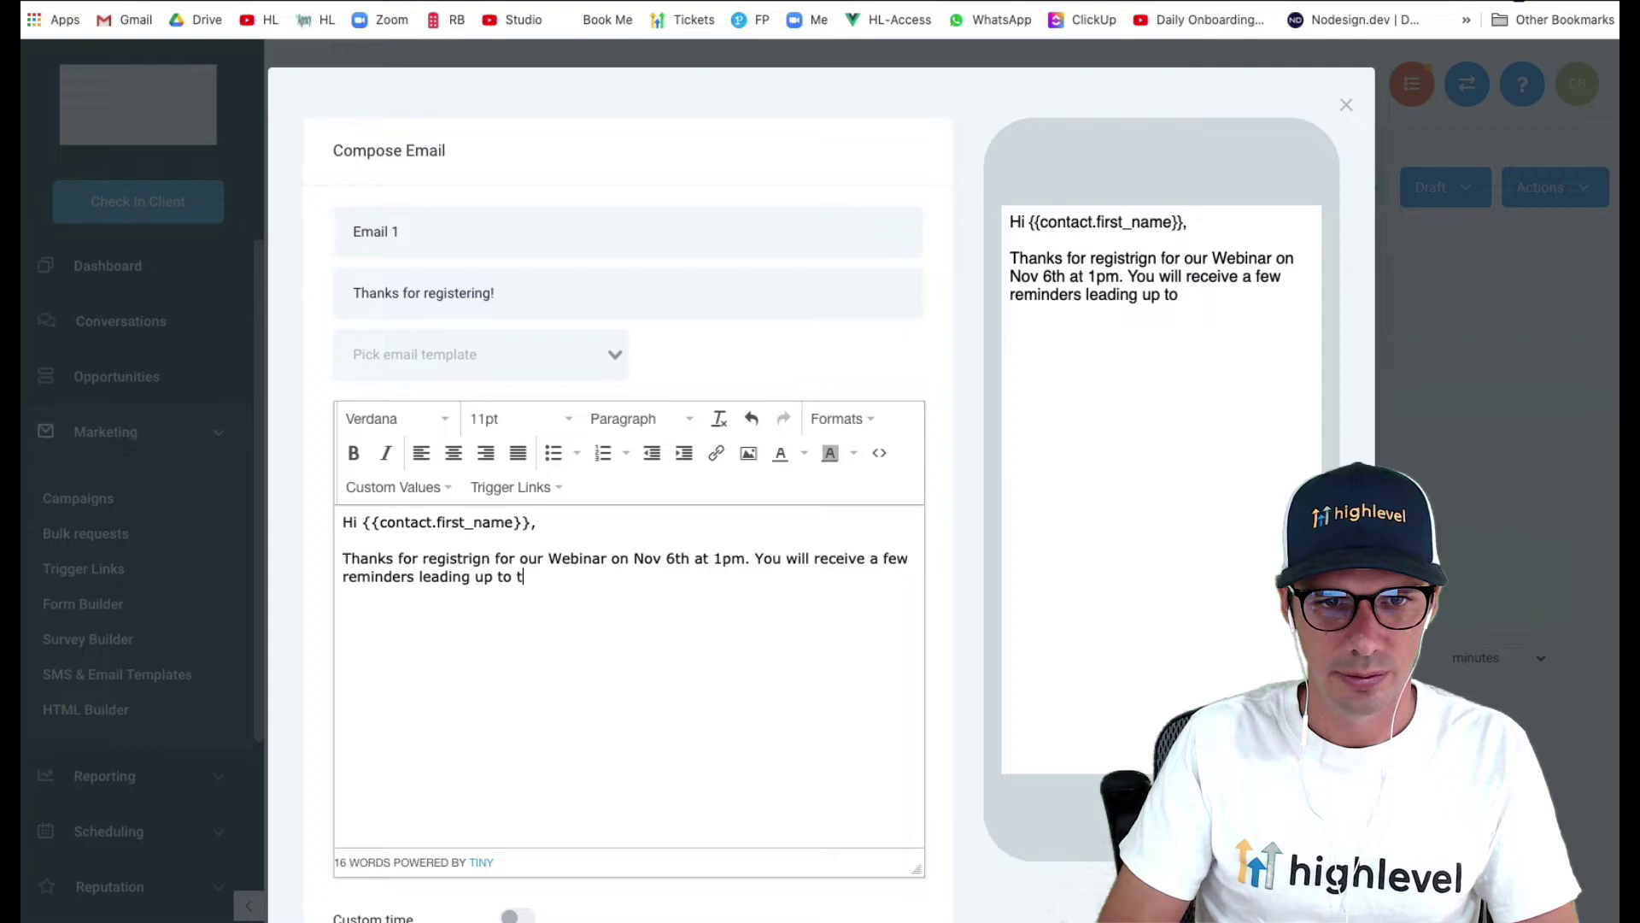
{"action": "type", "text": "he event!"}
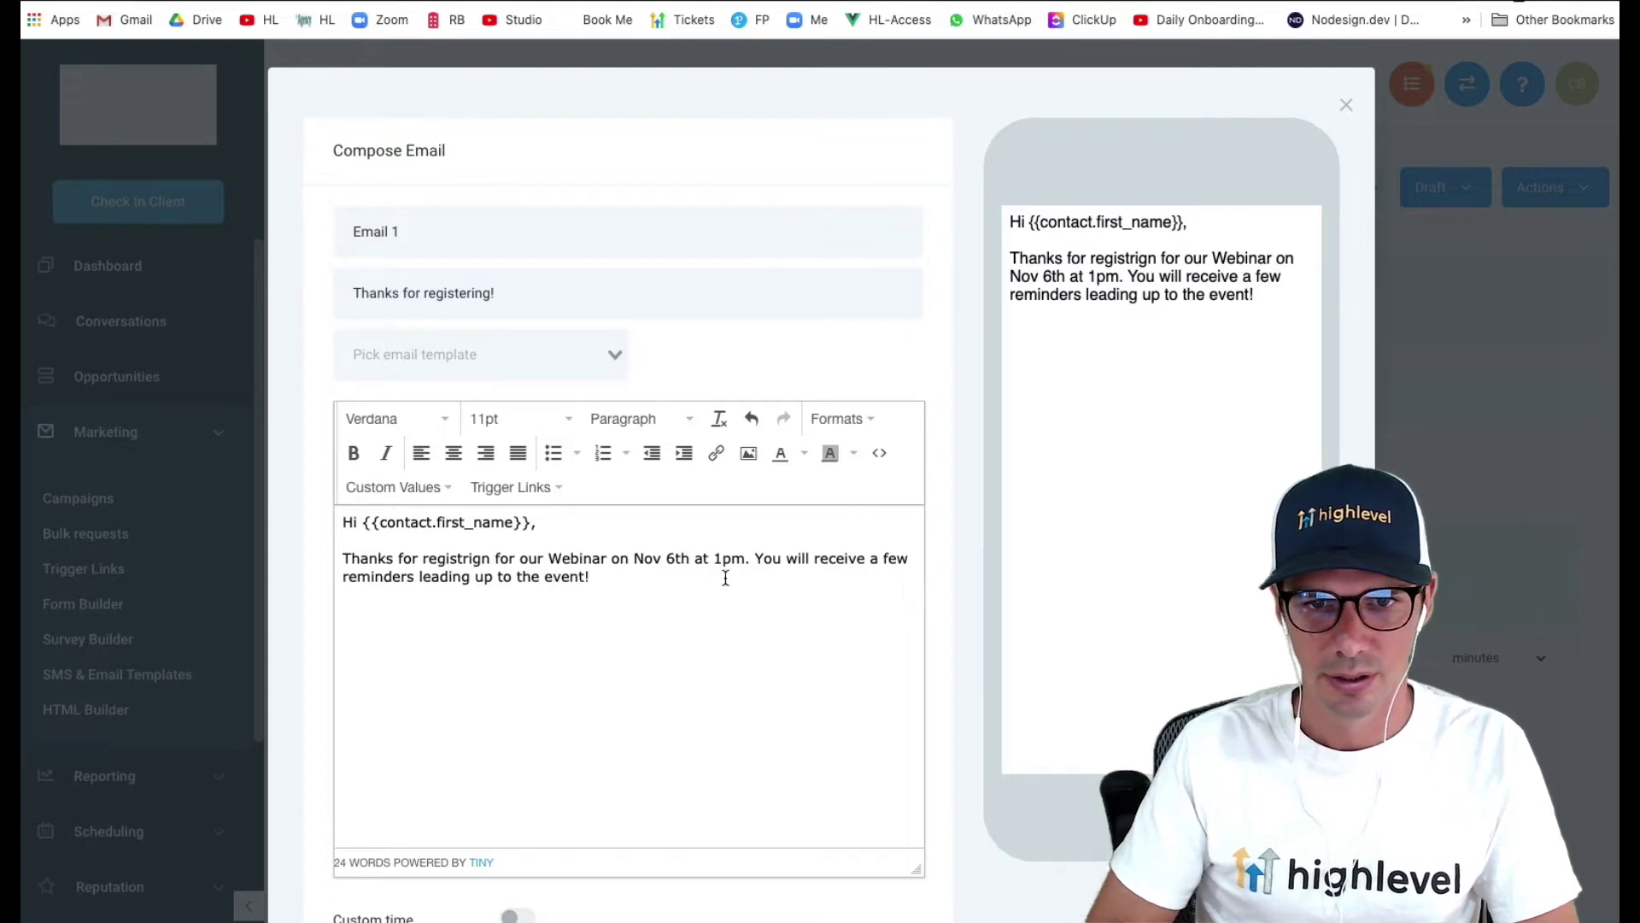
{"action": "key", "text": "Return"}
{"action": "key", "text": "Return"}
{"action": "type", "text": "Wehn"}
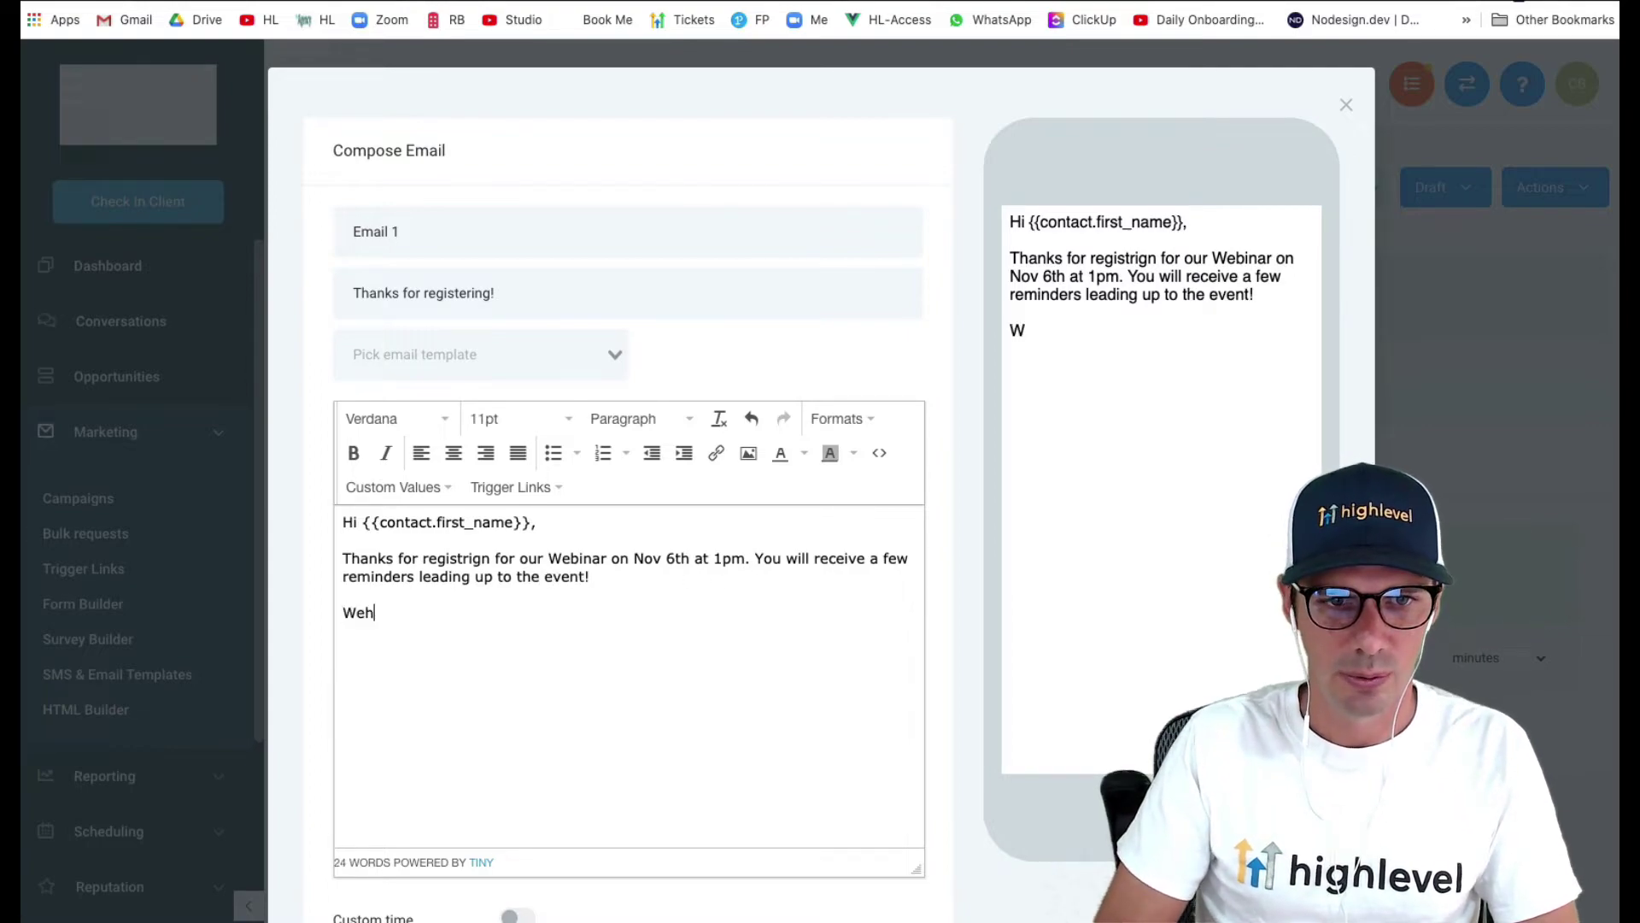
{"action": "key", "text": "BackSpace"}
{"action": "key", "text": "BackSpace"}
{"action": "key", "text": "BackSpace"}
{"action": "key", "text": "BackSpace"}
{"action": "type", "text": "he it's t"}
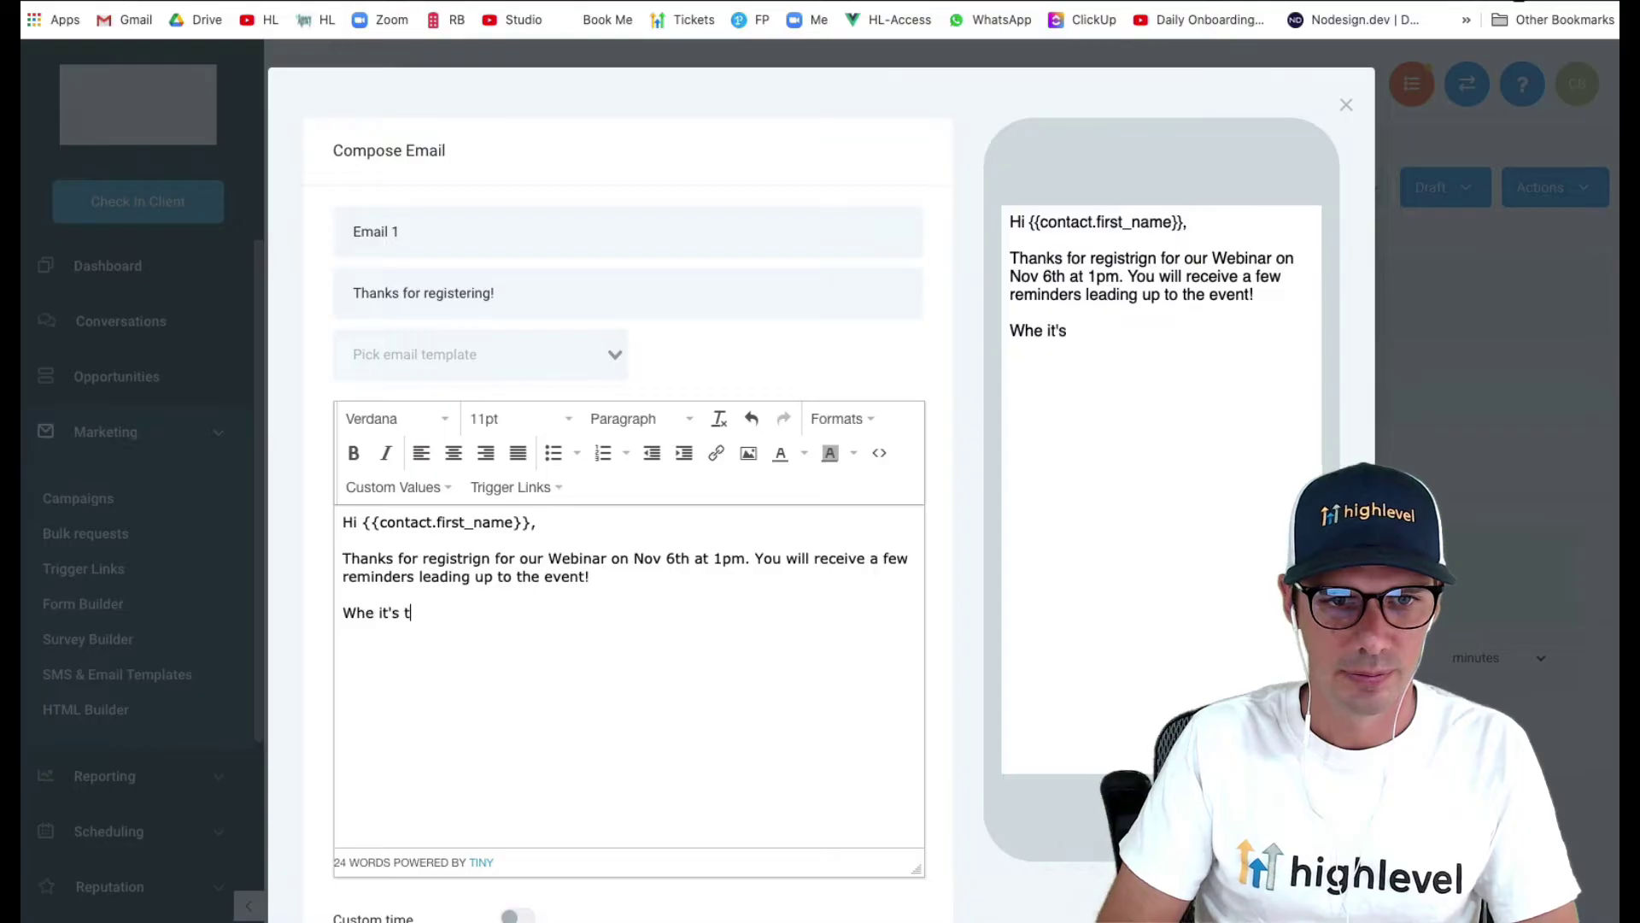
{"action": "type", "text": "ime, please"}
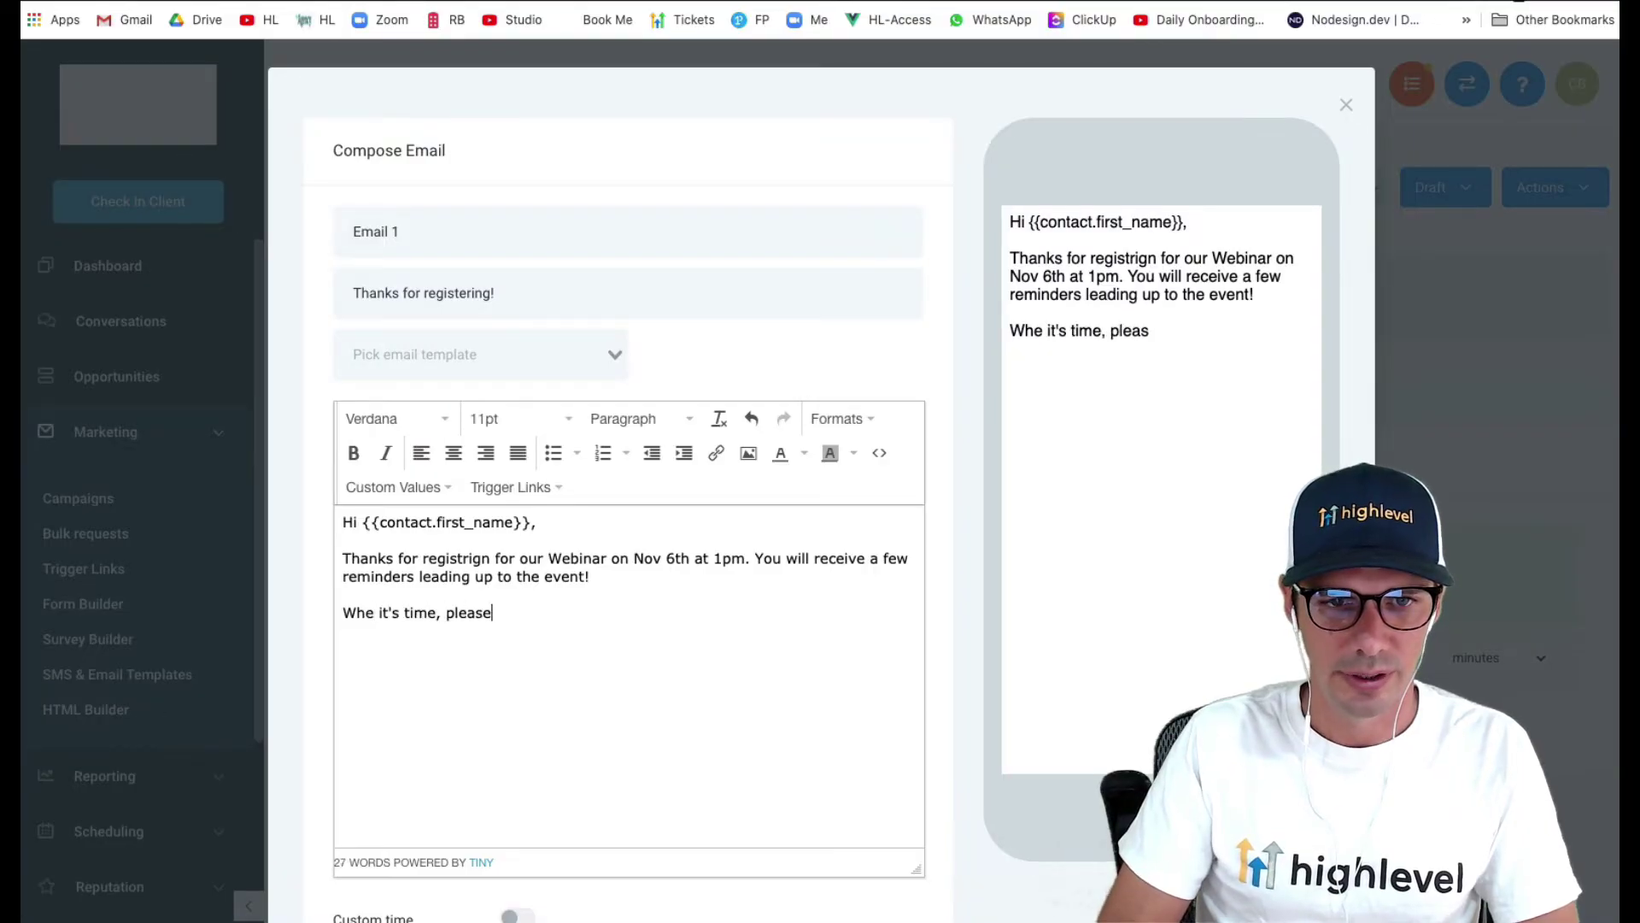
{"action": "type", "text": " join via this "}
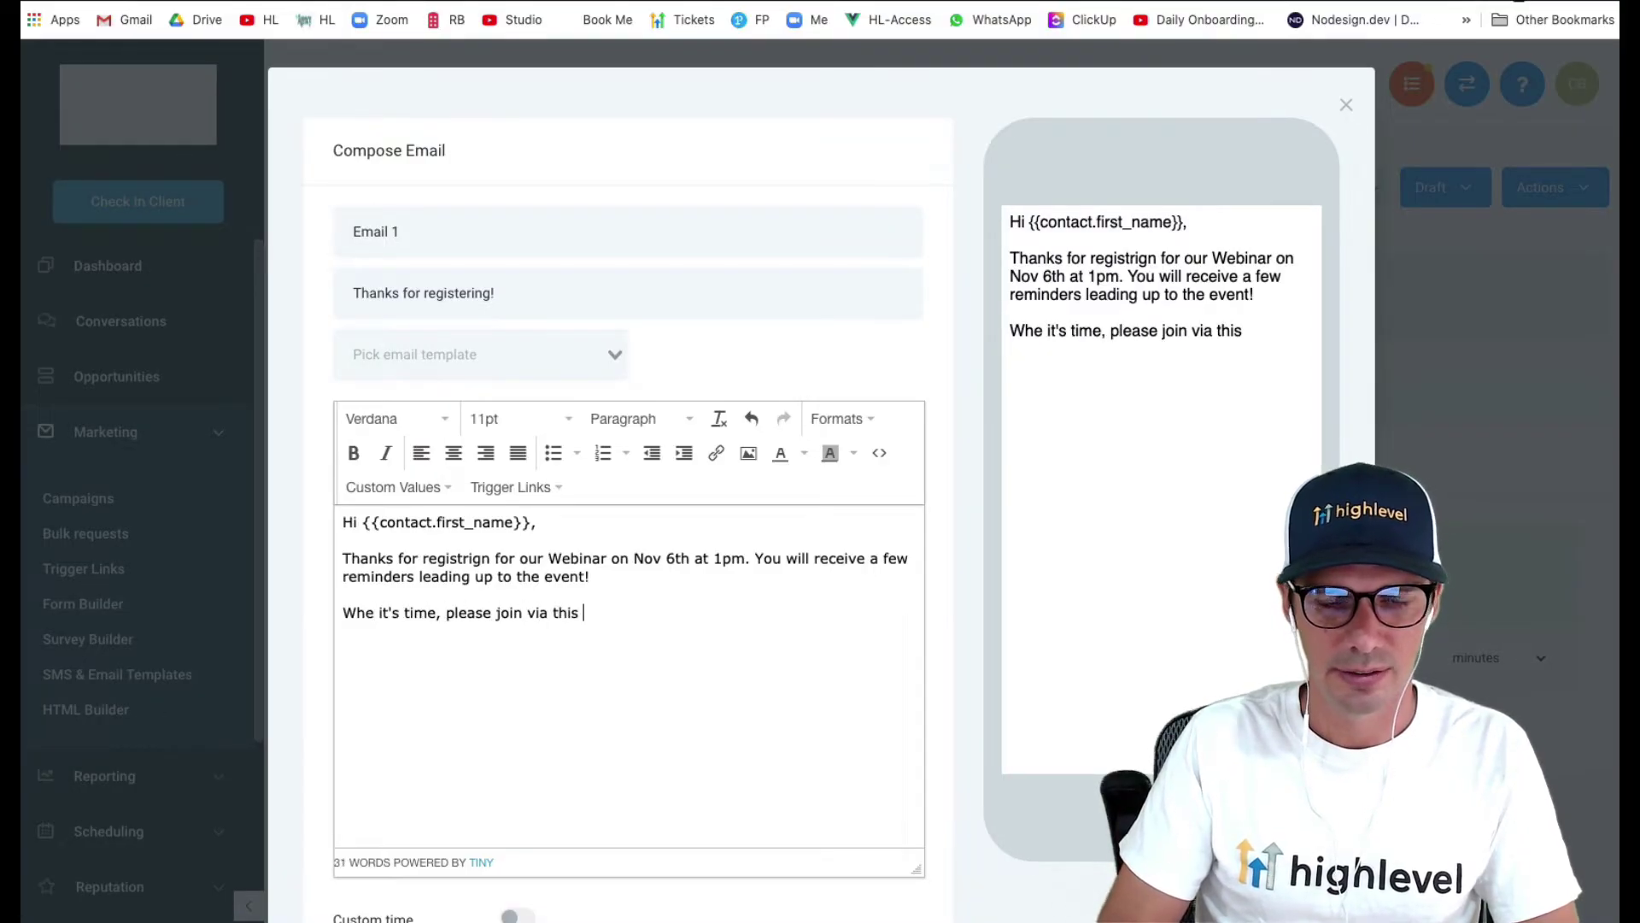
{"action": "type", "text": "link:"}
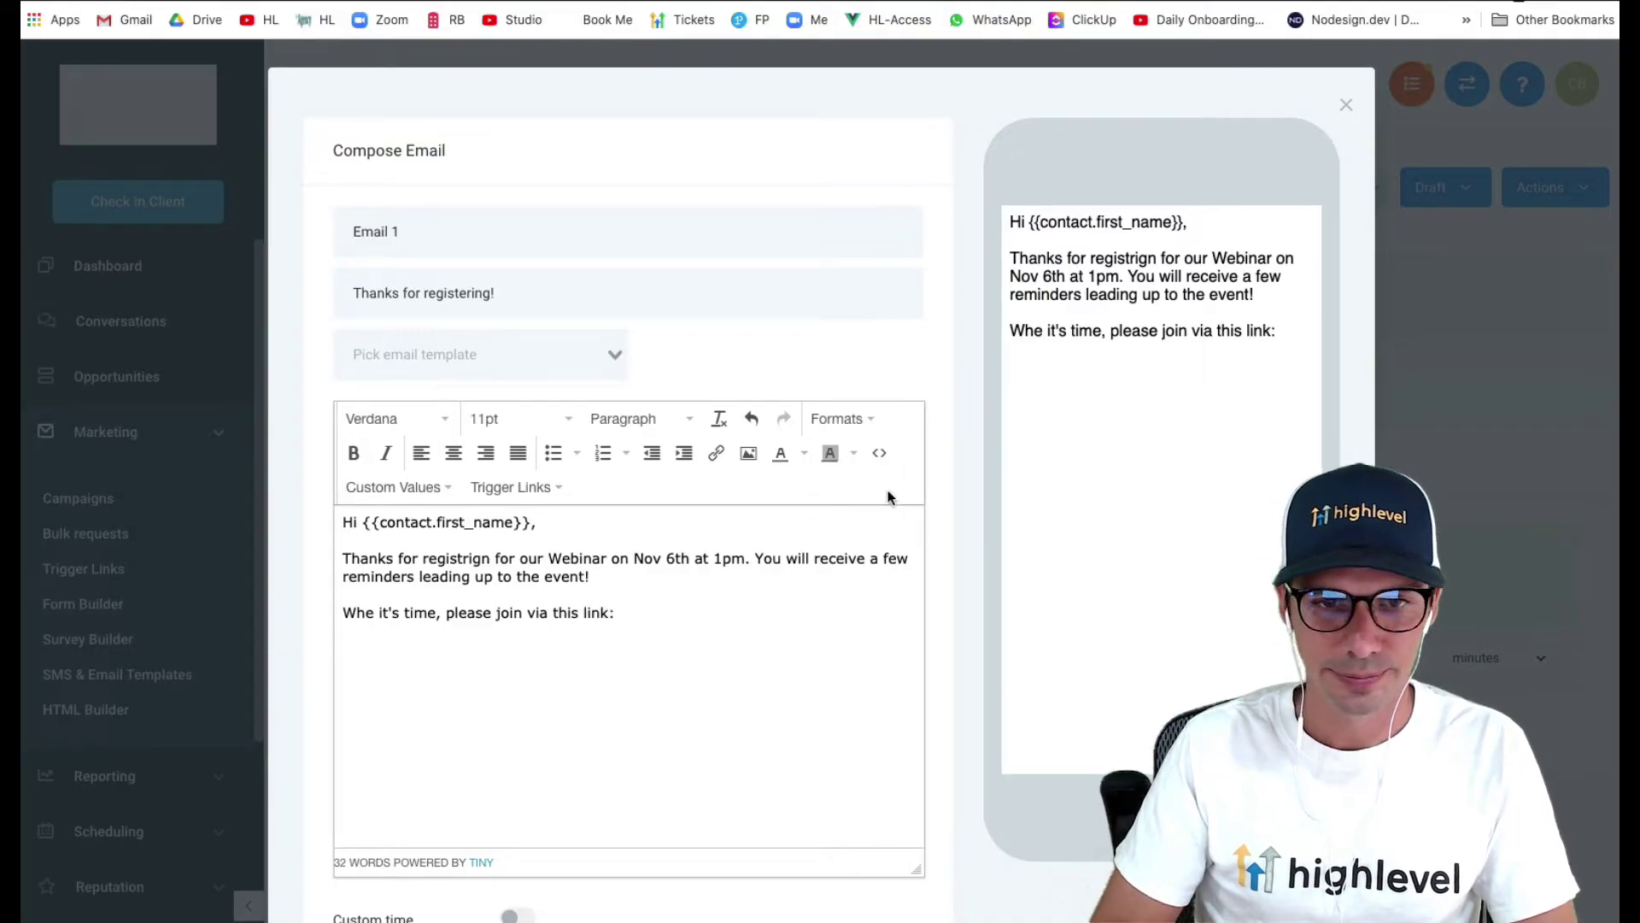
{"action": "scroll", "coordinate": [966, 718], "scroll_direction": "down", "scroll_amount": 3}
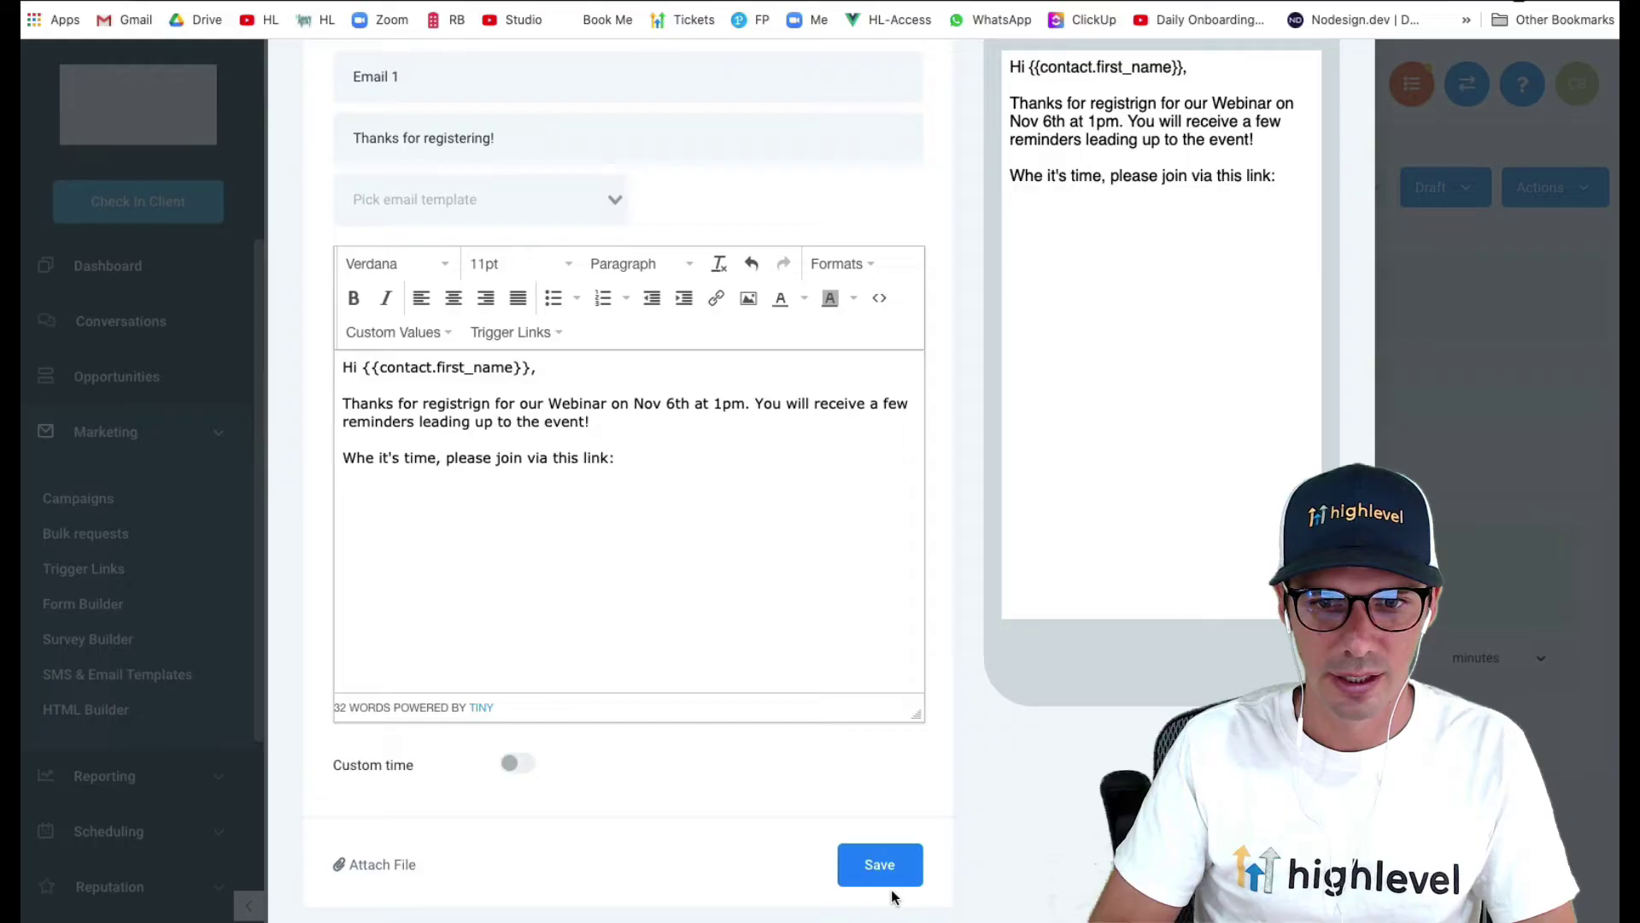
{"action": "left_click", "coordinate": [880, 864]}
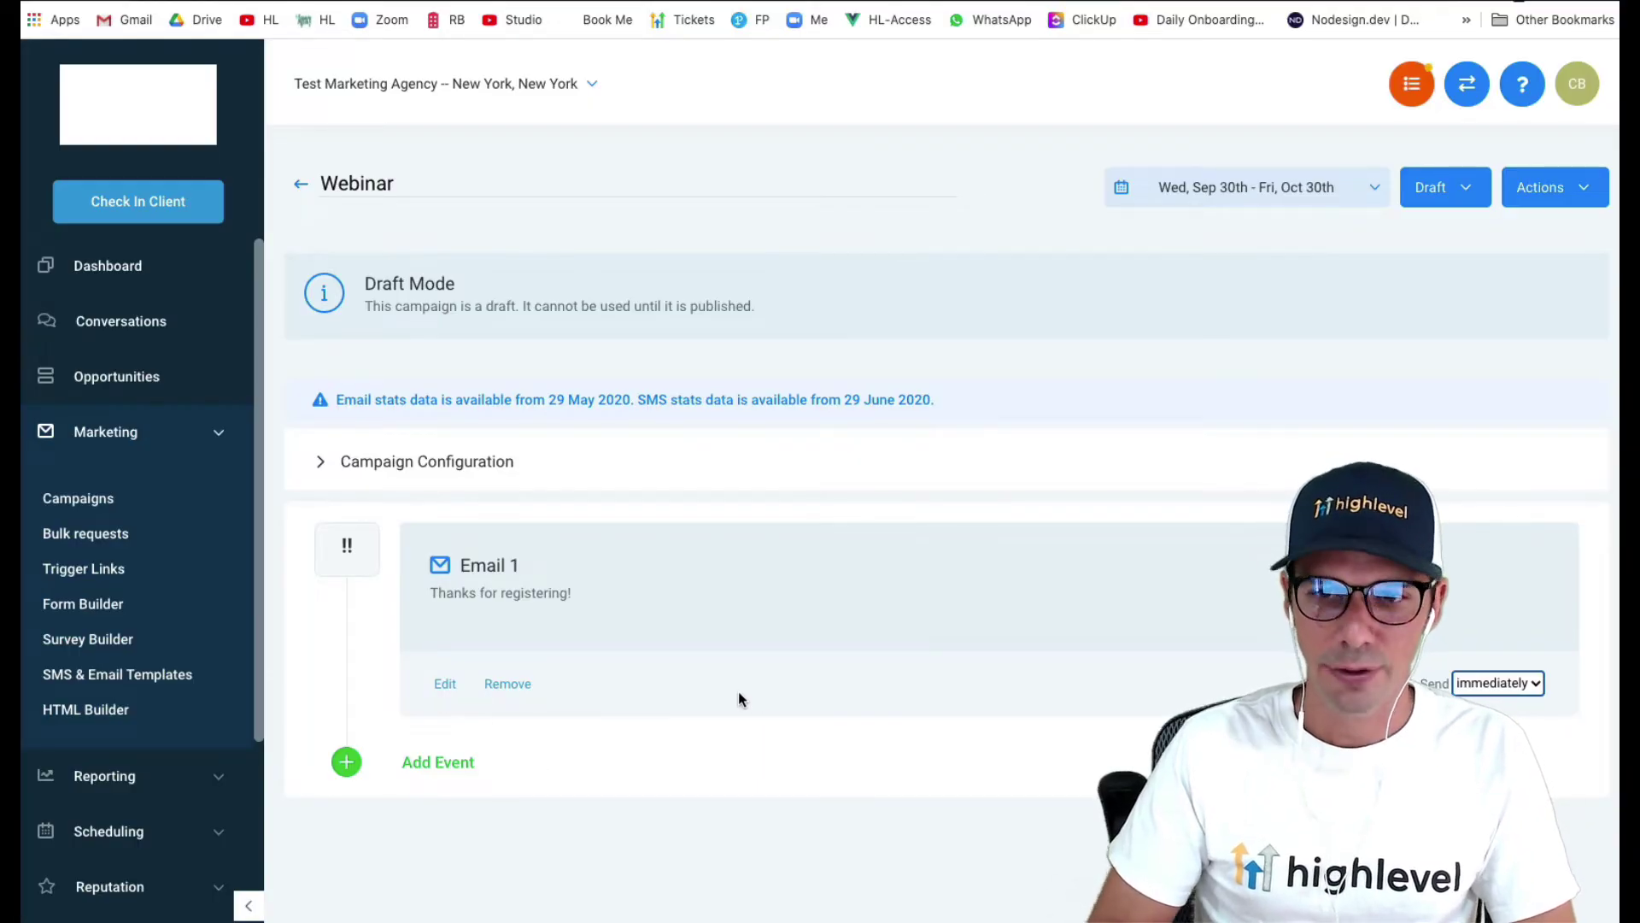
- Add a second email event with subject 'Our Awesome Webinar is Tomorrow!'
{"action": "left_click", "coordinate": [455, 757]}
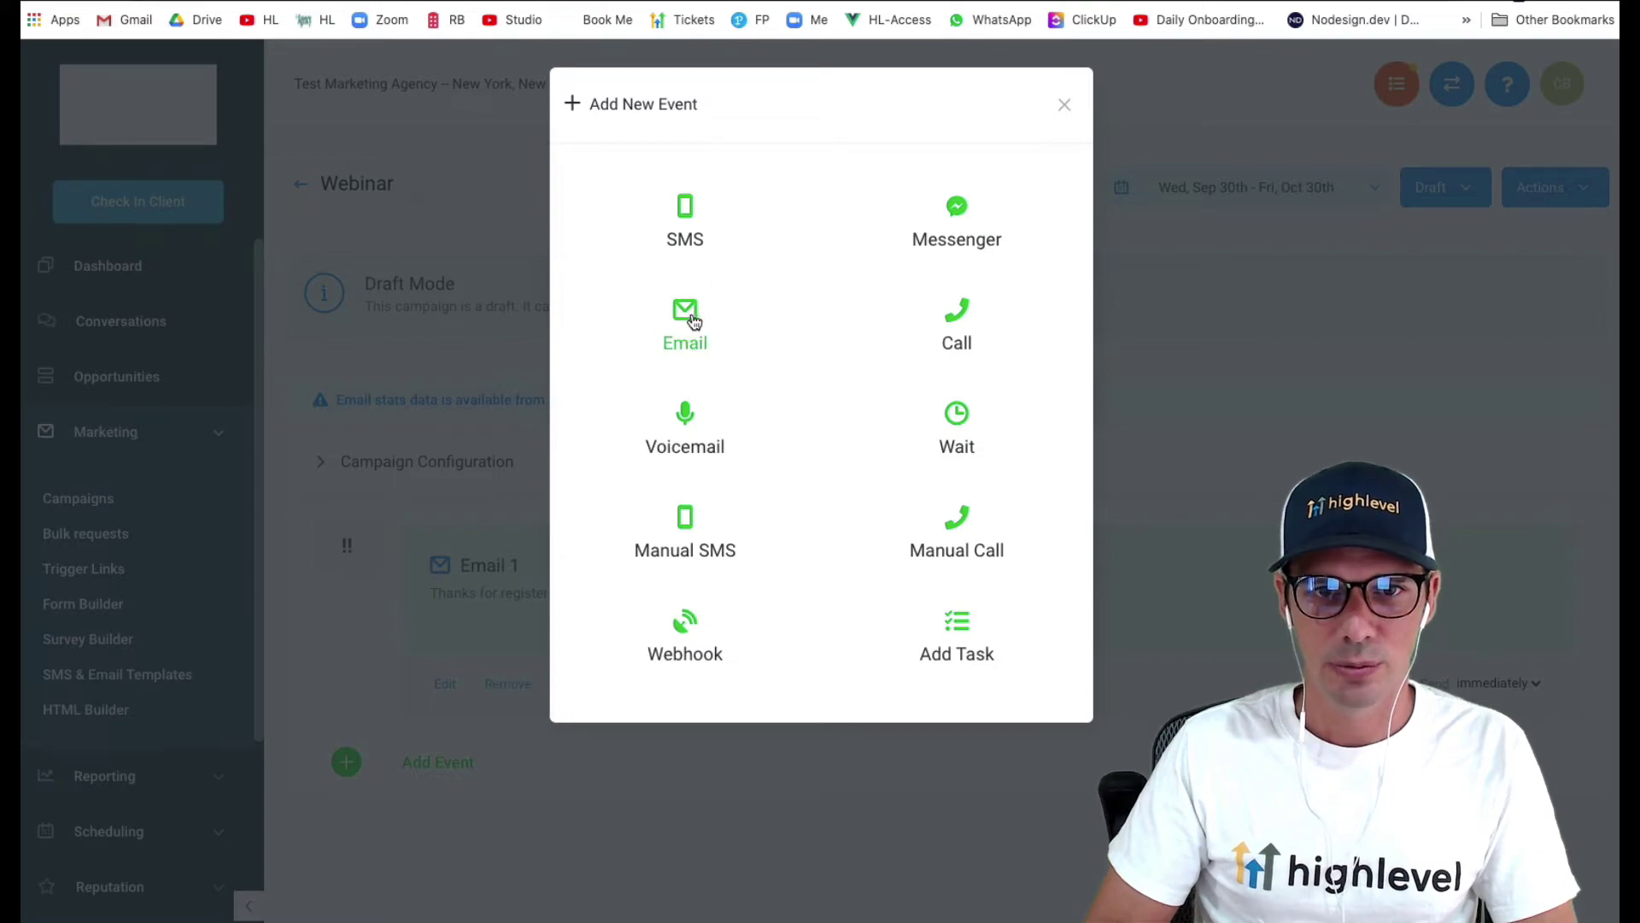
{"action": "left_click", "coordinate": [694, 318]}
{"action": "left_click", "coordinate": [484, 302]}
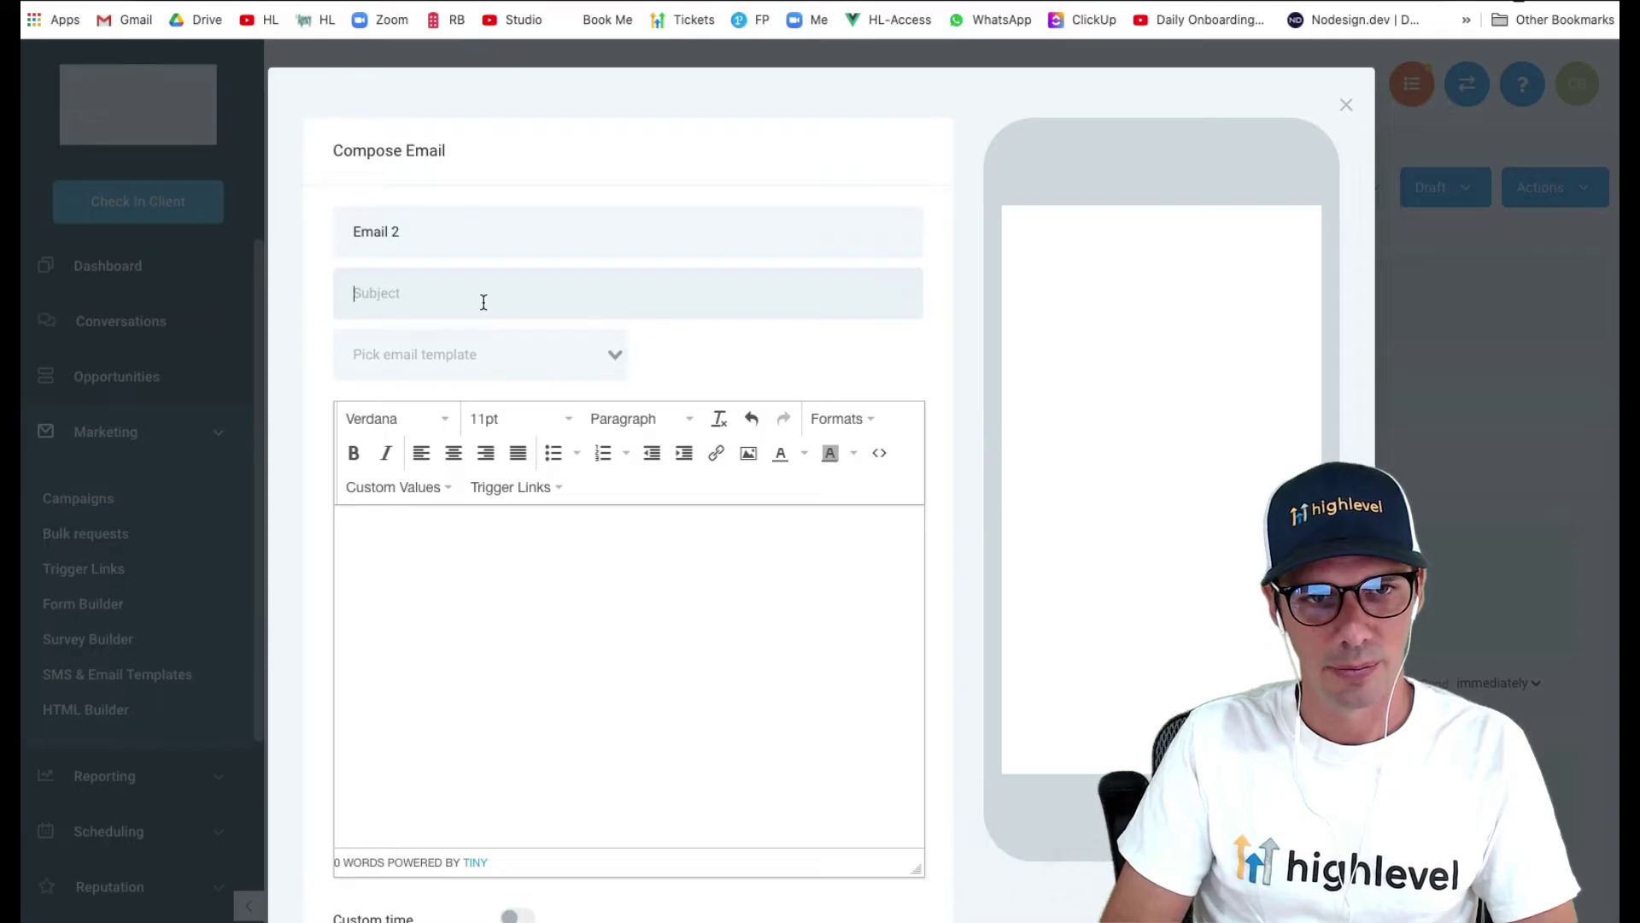
{"action": "type", "text": "Our"}
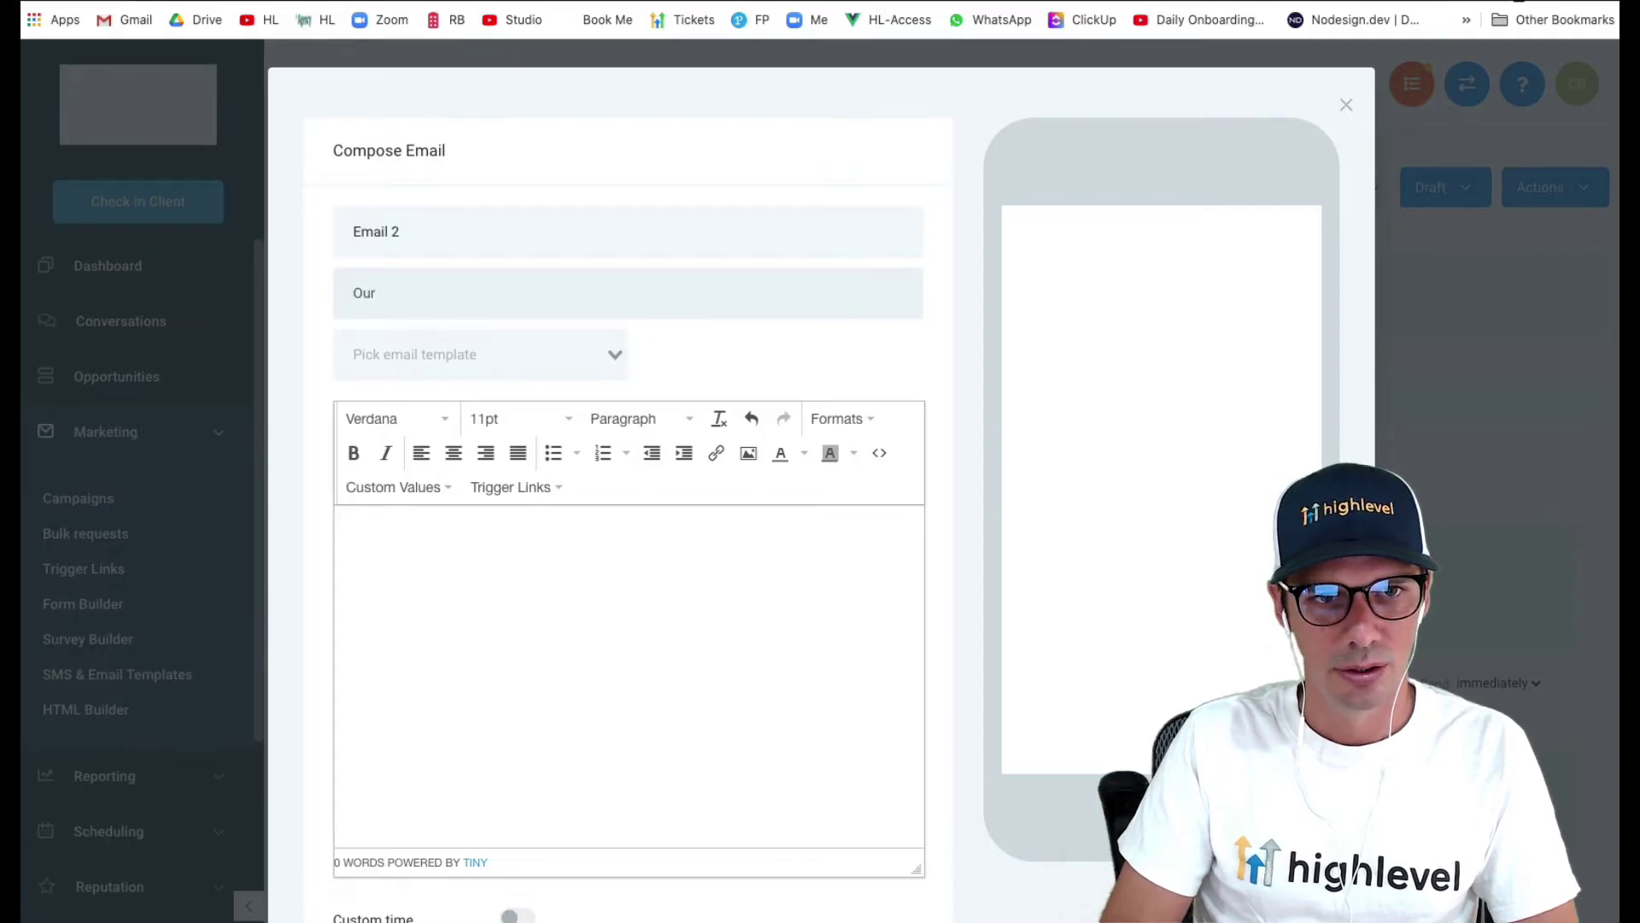
{"action": "type", "text": " Awes"}
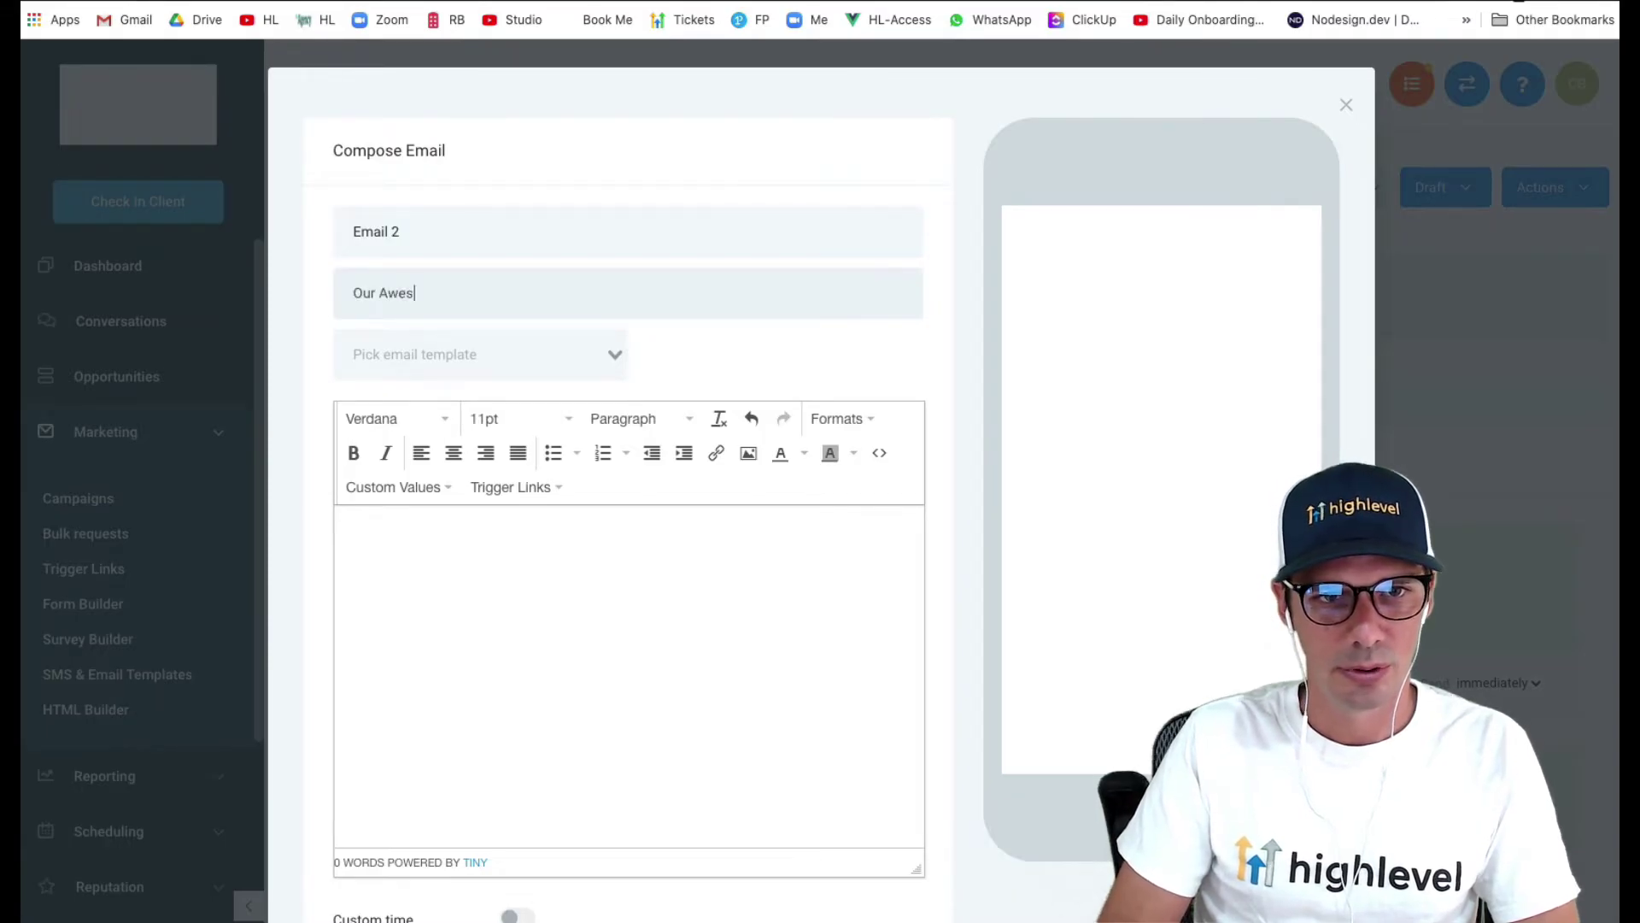
{"action": "type", "text": "ome WEbinar"}
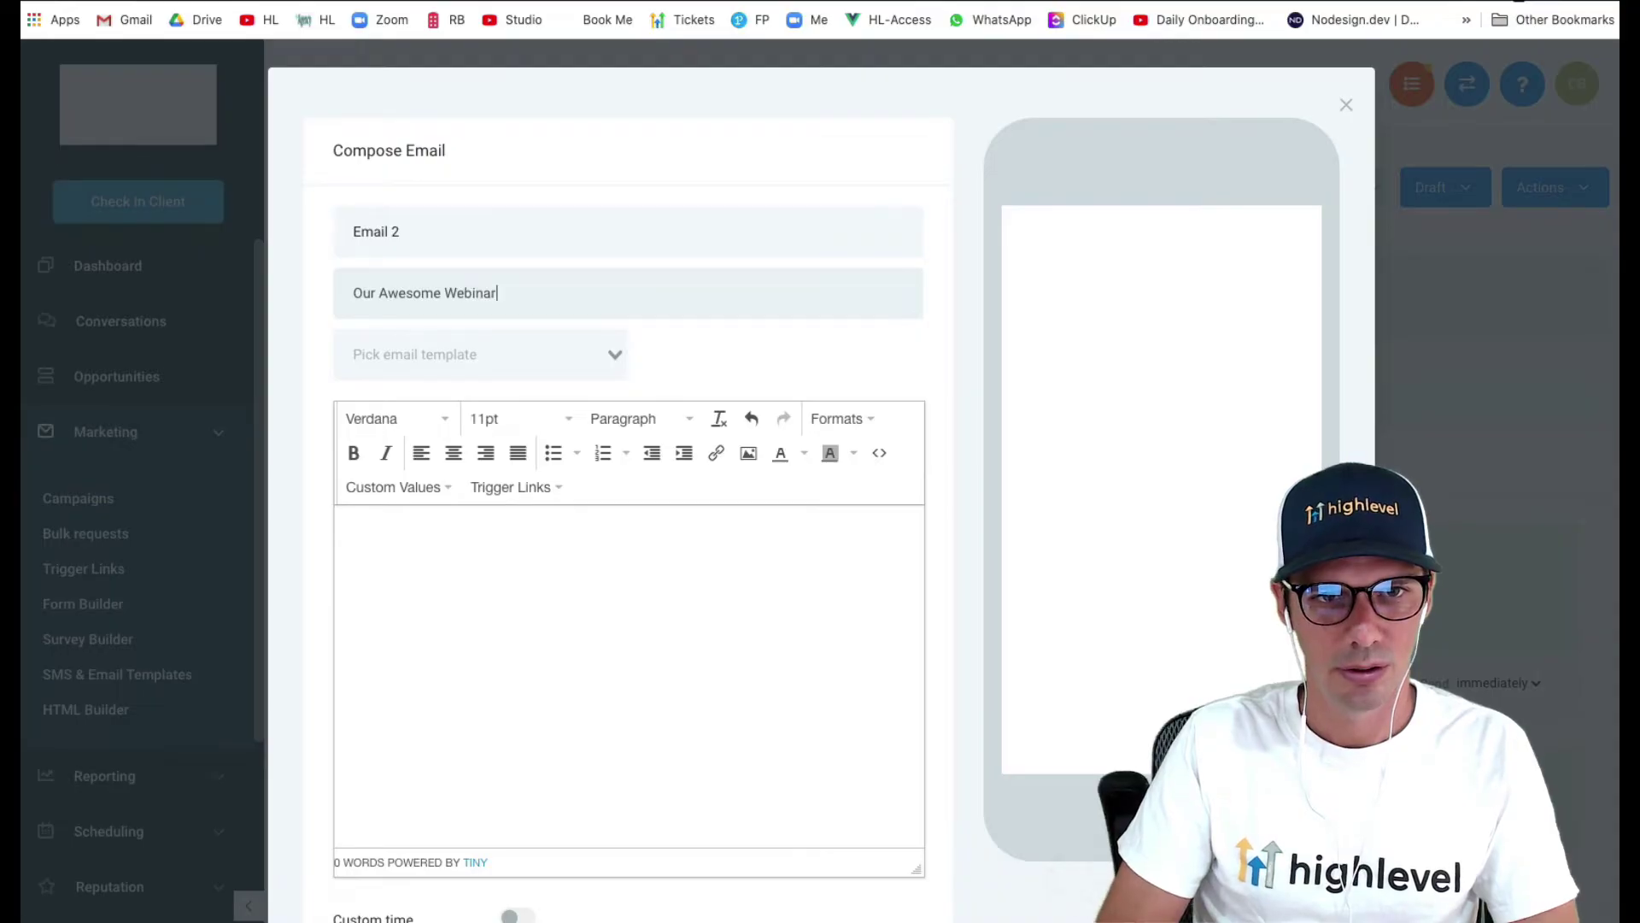
{"action": "type", "text": " is Tomorrow!"}
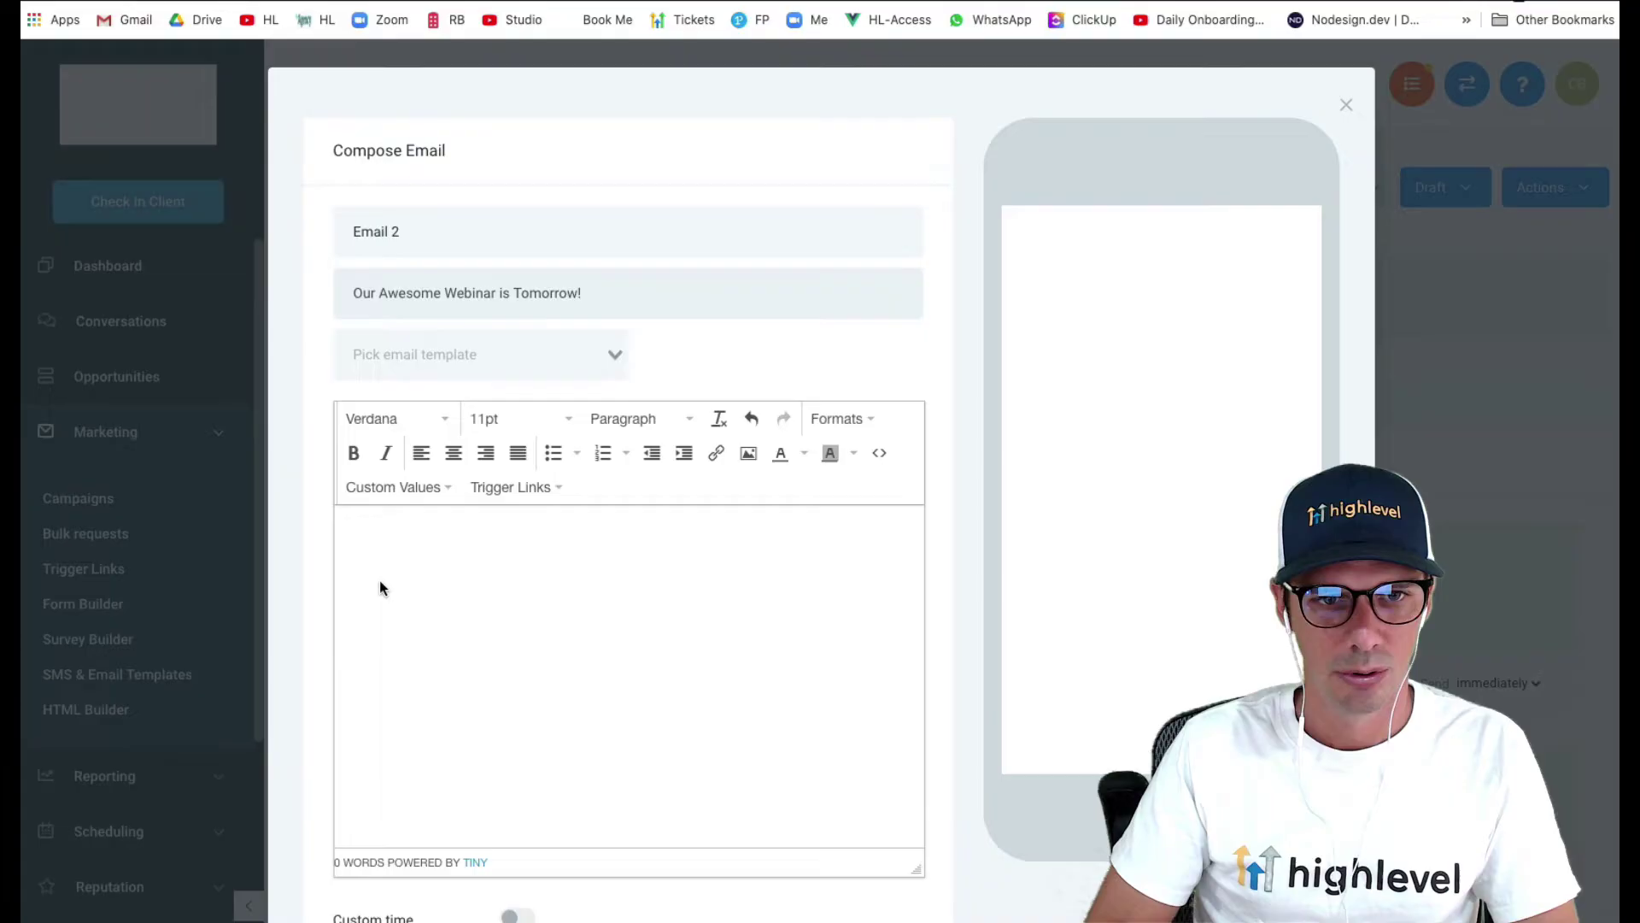
- Write the body 'Hi {First Name}, Don't forget' and save Email 2
{"action": "left_click", "coordinate": [381, 582]}
{"action": "type", "text": "Hi"}
{"action": "left_click", "coordinate": [398, 491]}
{"action": "mouse_move", "coordinate": [399, 530]}
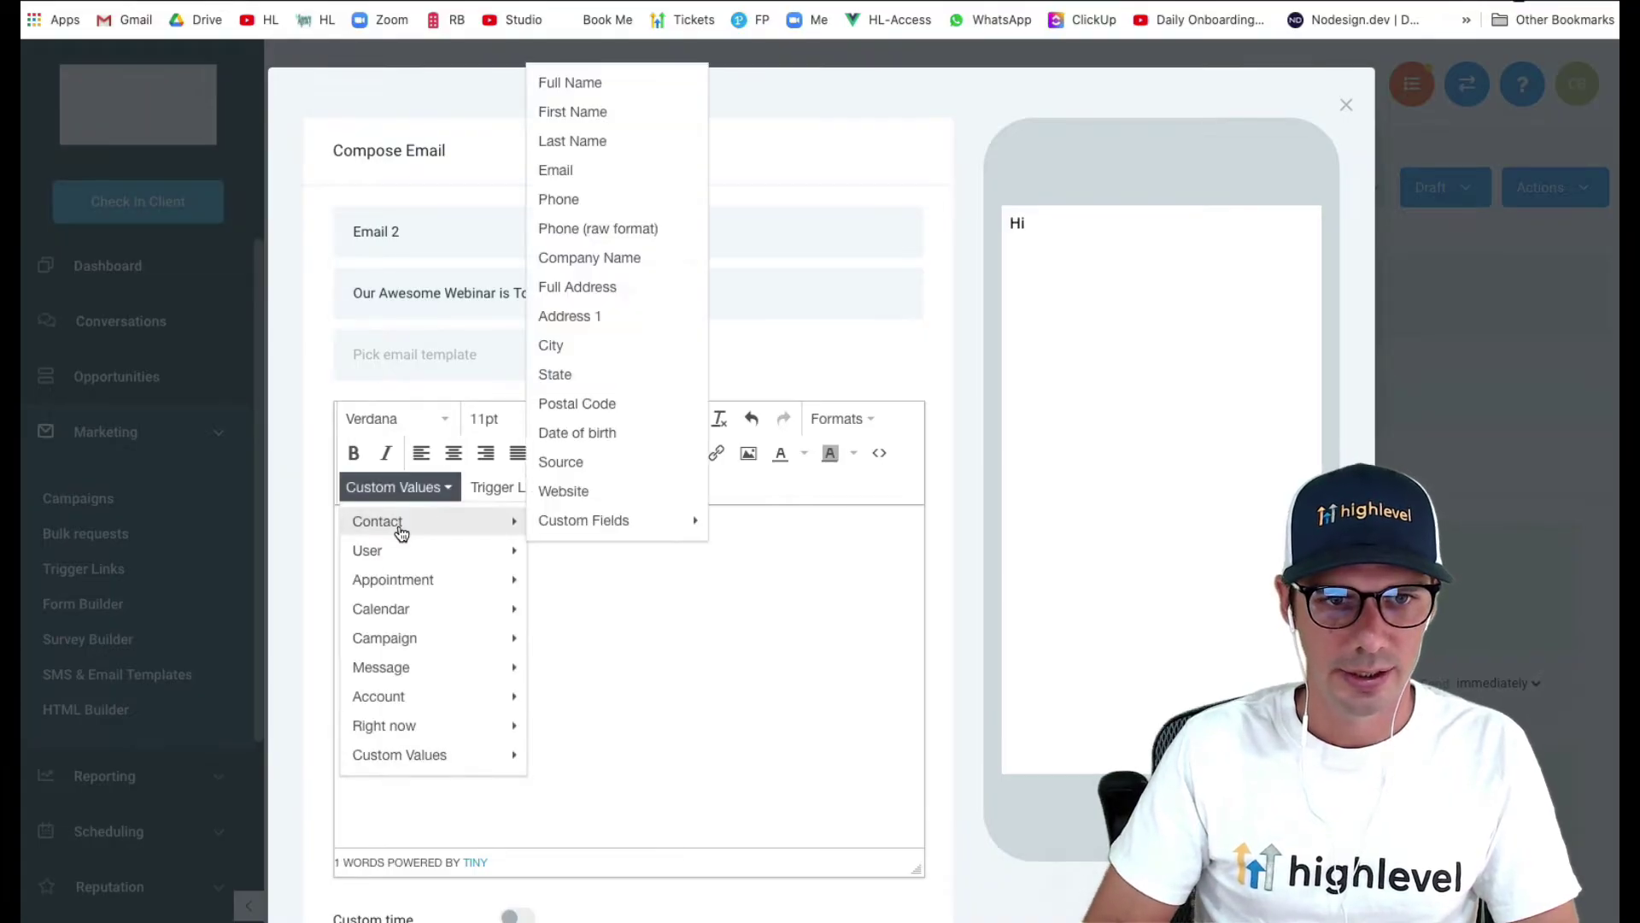
{"action": "left_click", "coordinate": [633, 112]}
{"action": "type", "text": ","}
{"action": "key", "text": "Return"}
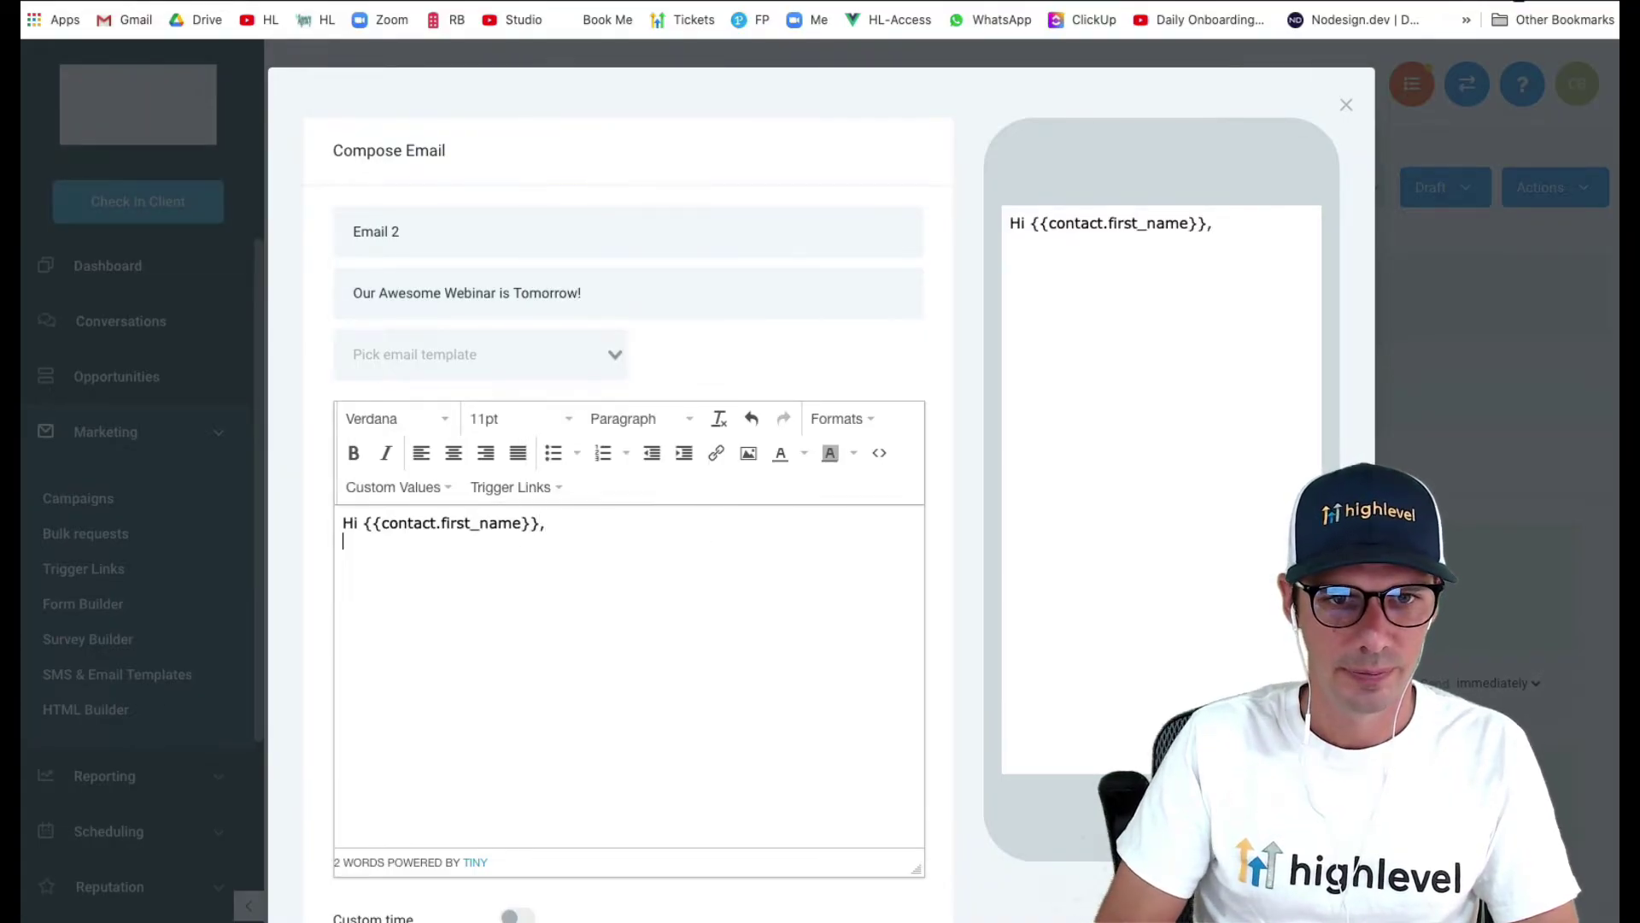
{"action": "type", "text": "Dont' f"}
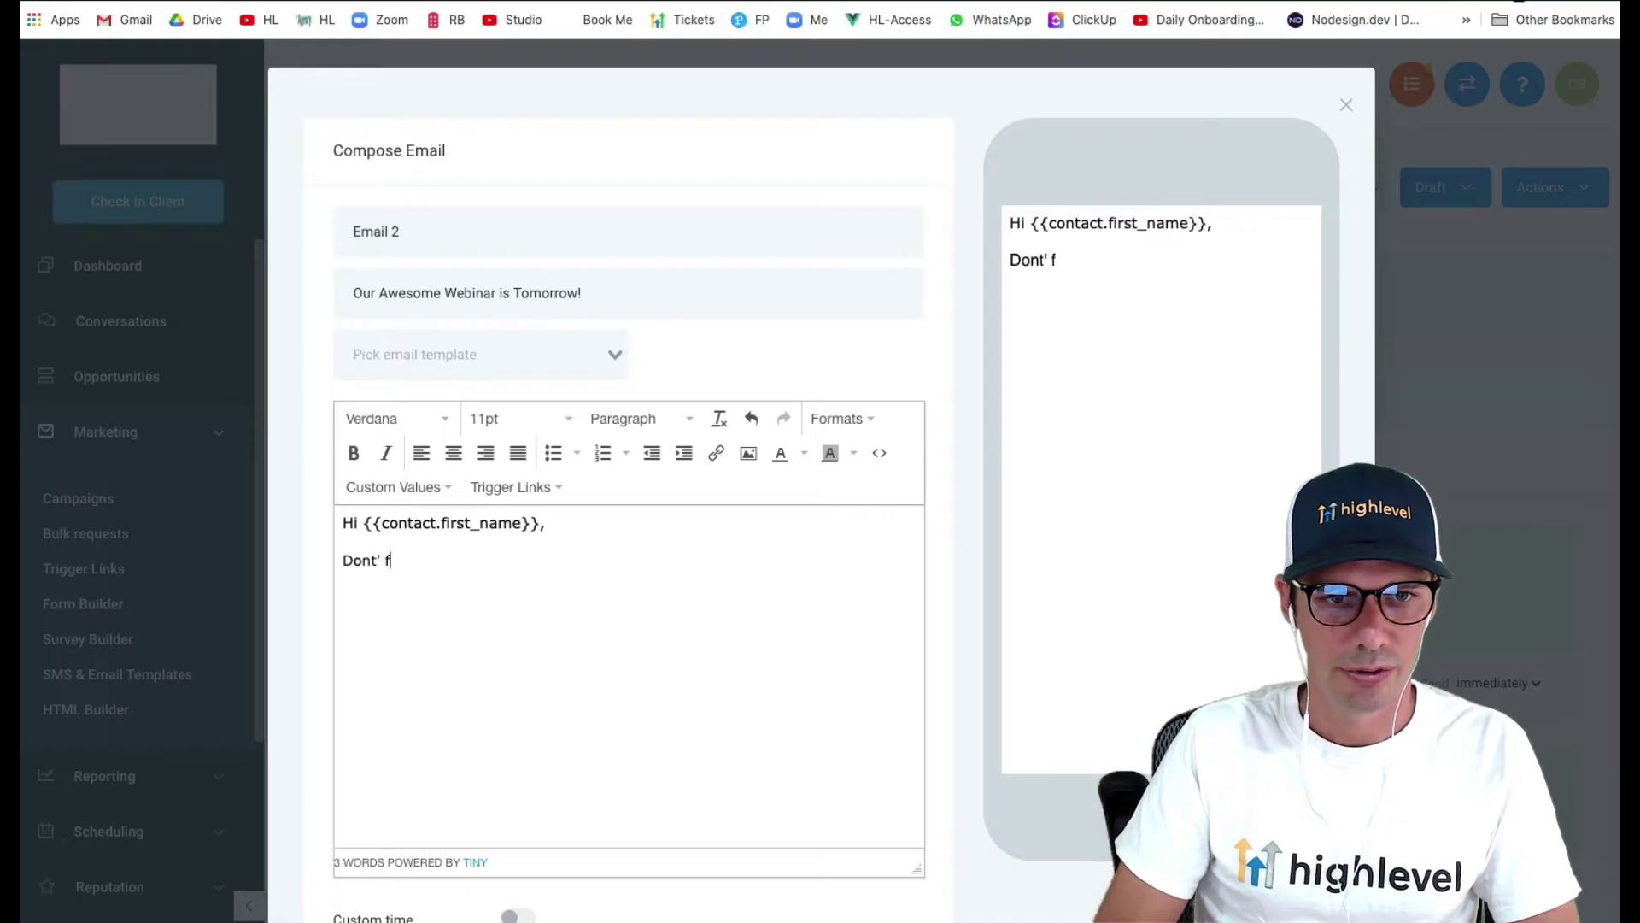
{"action": "key", "text": "BackSpace"}
{"action": "key", "text": "BackSpace"}
{"action": "key", "text": "BackSpace"}
{"action": "key", "text": "BackSpace"}
{"action": "type", "text": "'t f"}
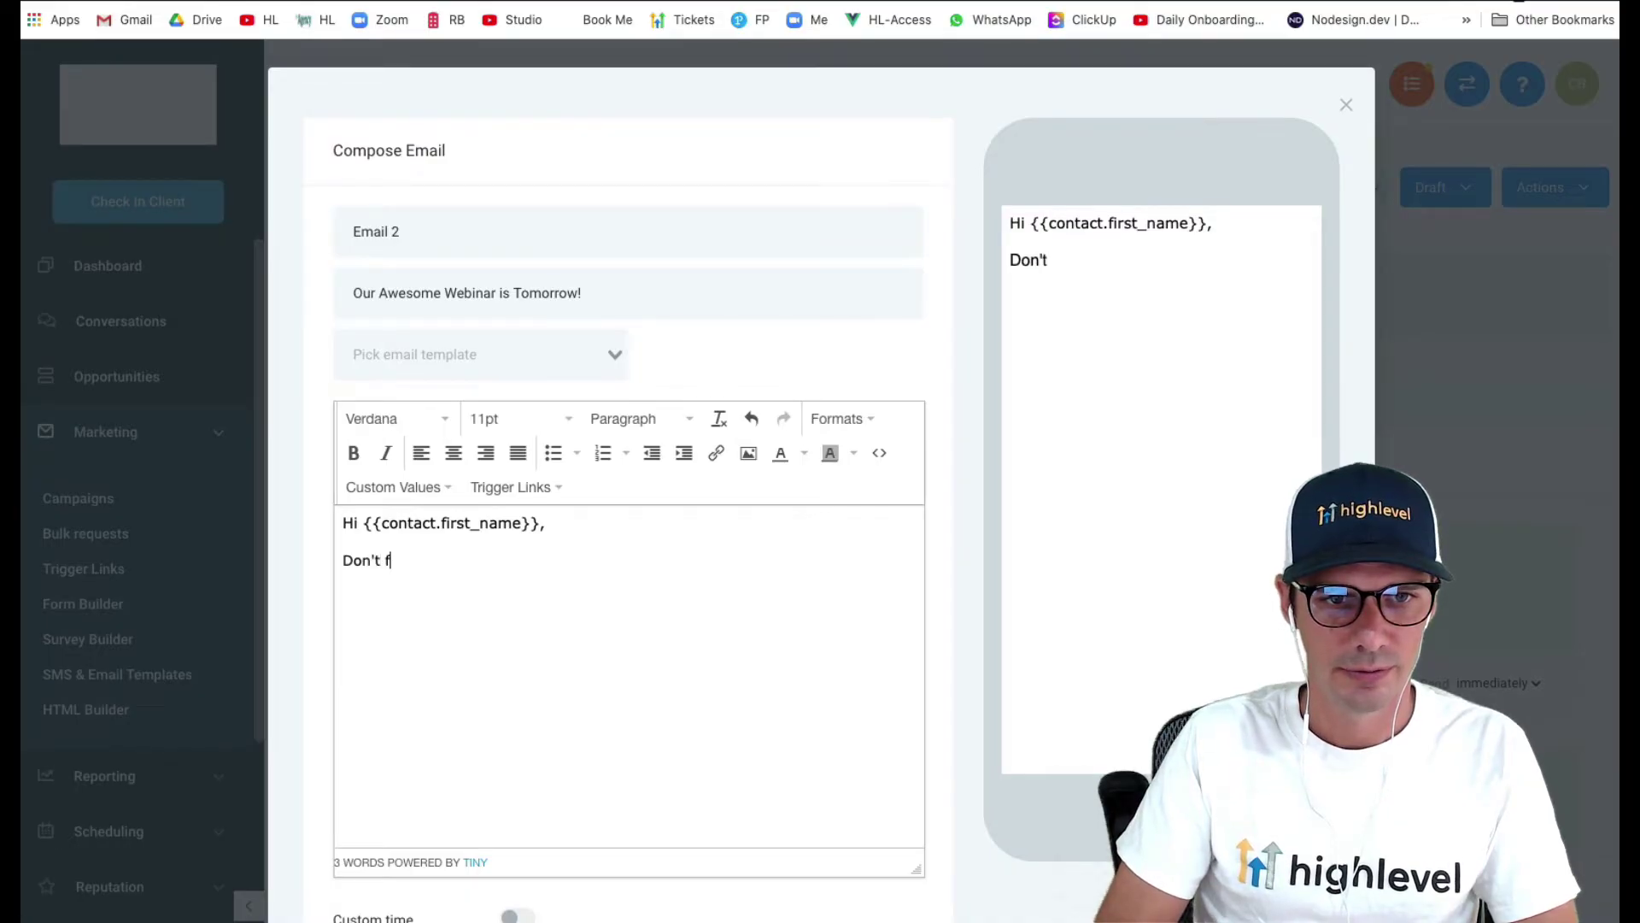
{"action": "type", "text": "orget... ."}
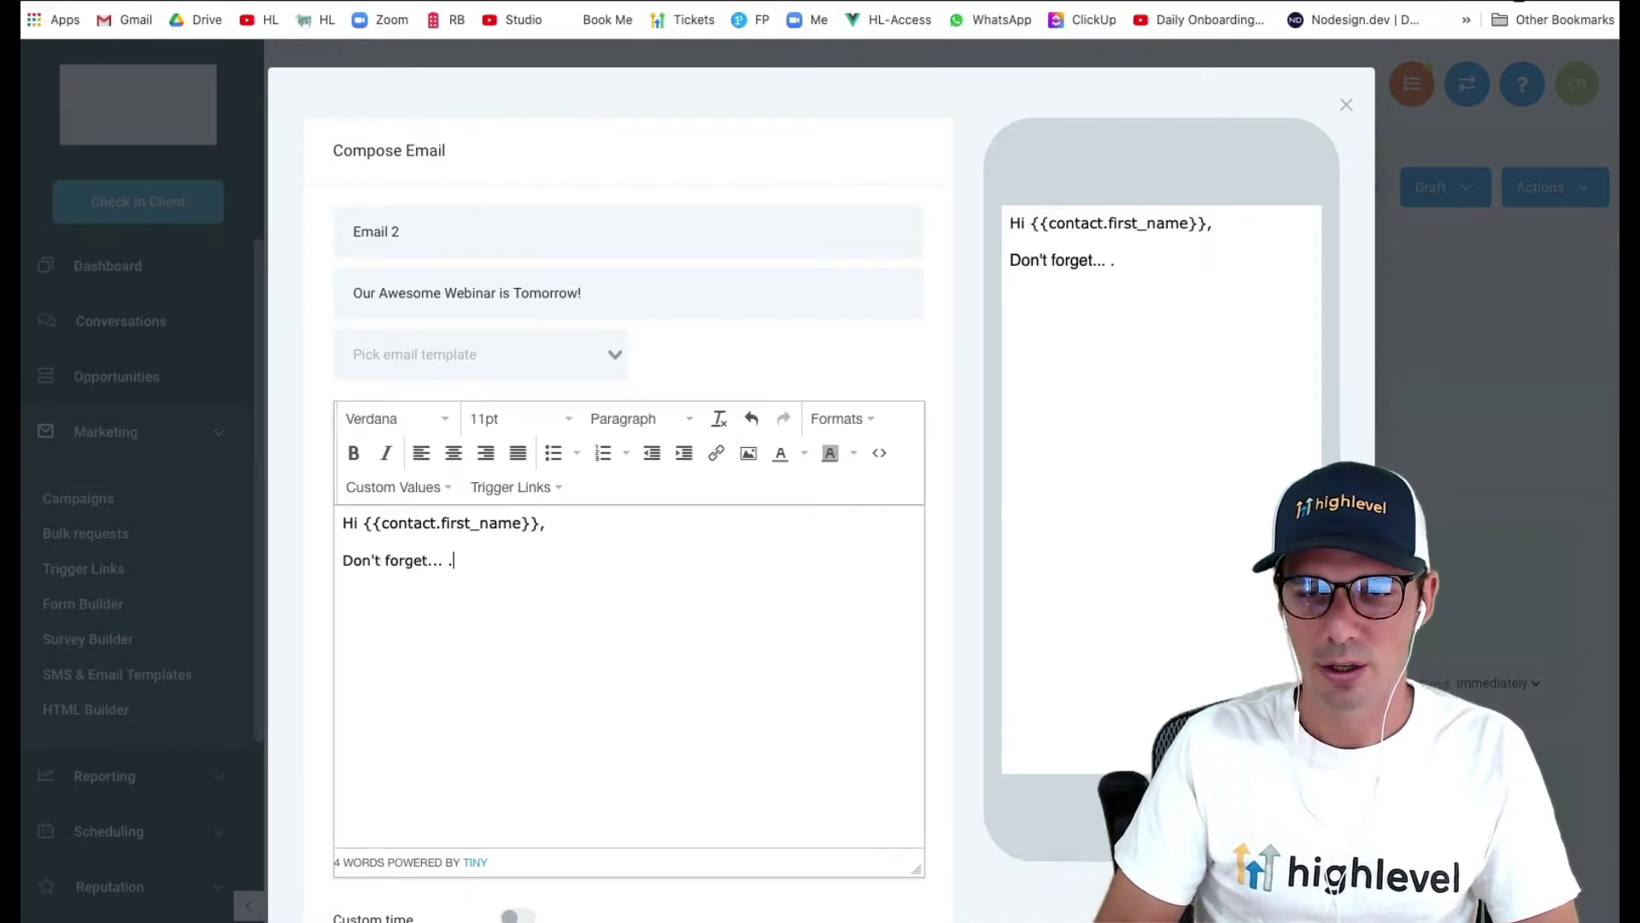
{"action": "scroll", "coordinate": [916, 604], "scroll_direction": "down", "scroll_amount": 3}
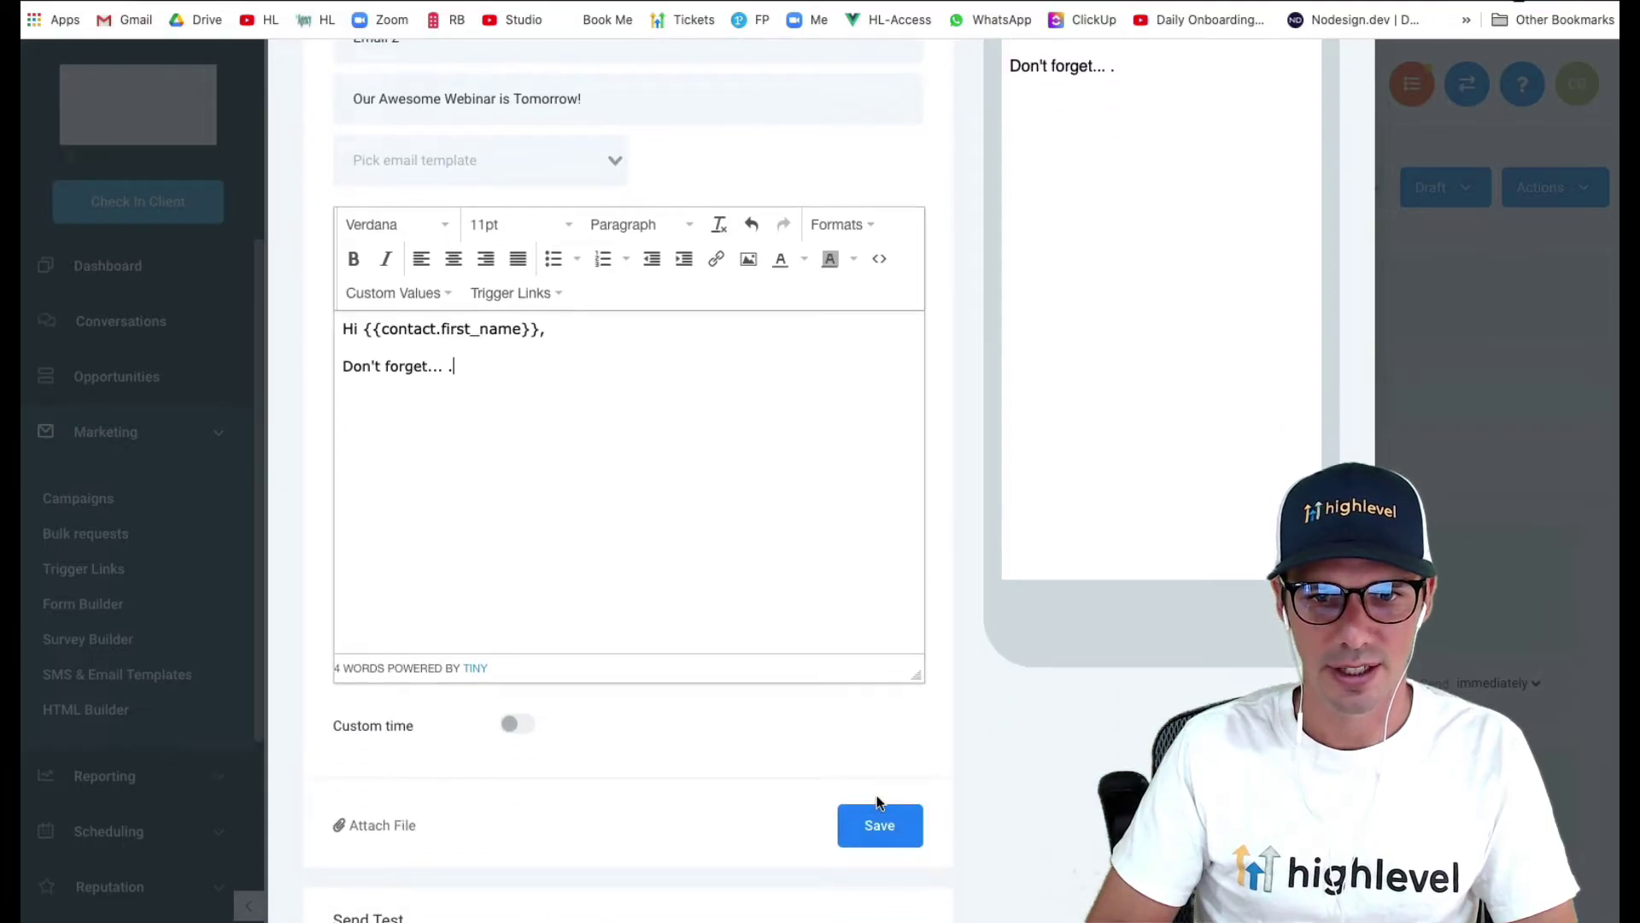
{"action": "left_click", "coordinate": [877, 831]}
- Set Email 2 to send -1 day relative to the event start
{"action": "scroll", "coordinate": [738, 624], "scroll_direction": "down", "scroll_amount": 3}
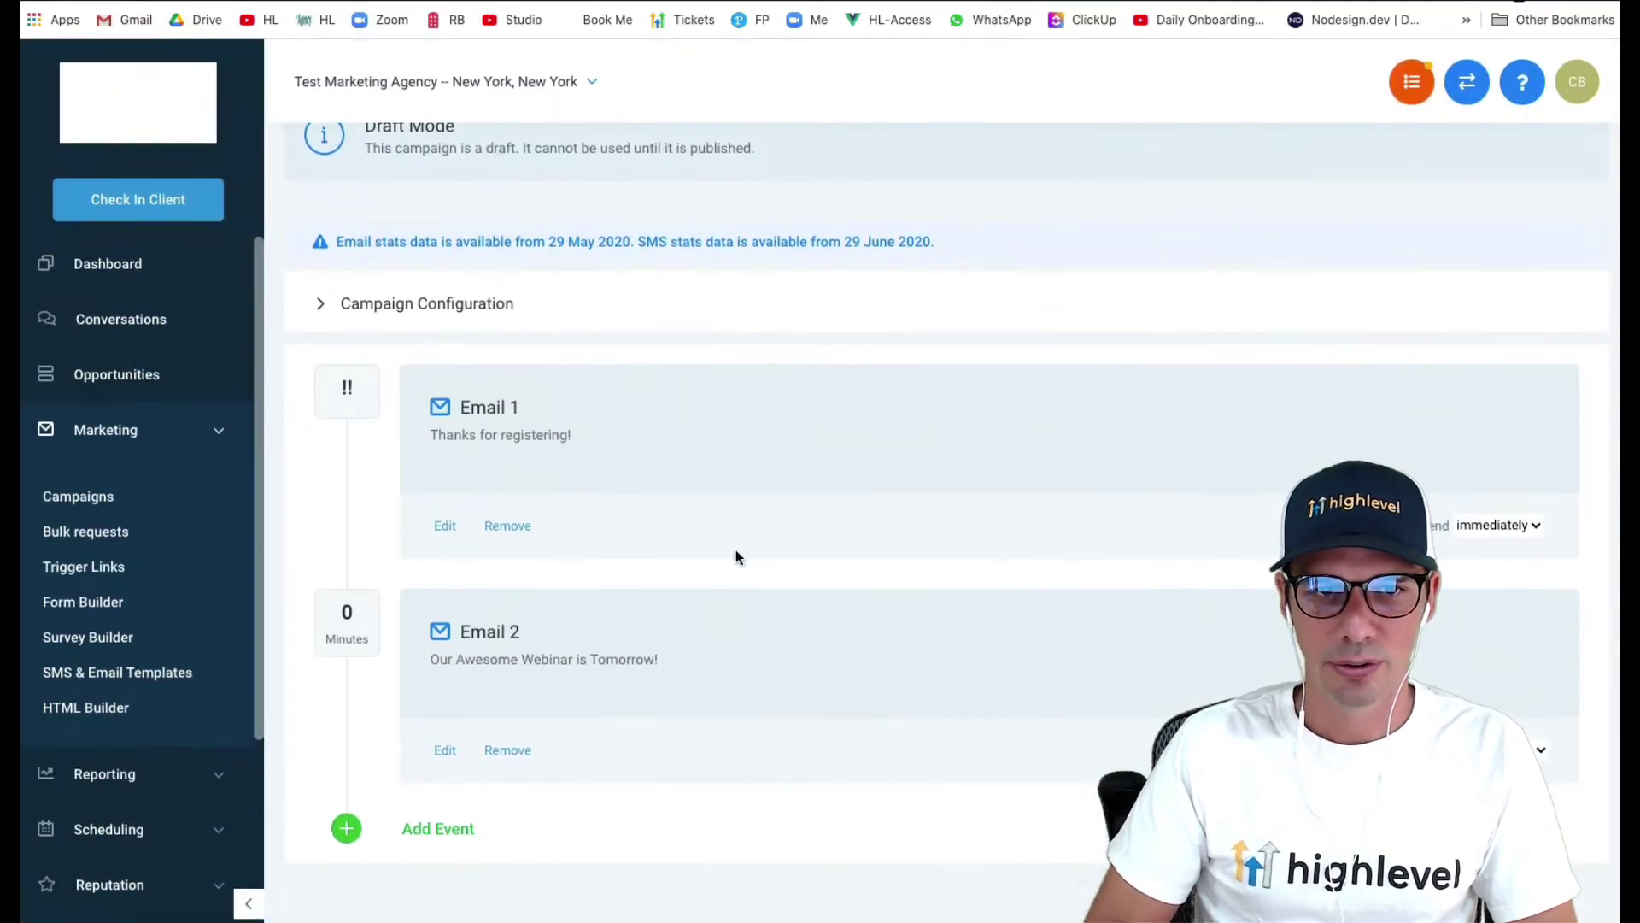
{"action": "left_click", "coordinate": [404, 320]}
{"action": "scroll", "coordinate": [383, 684], "scroll_direction": "down", "scroll_amount": 5}
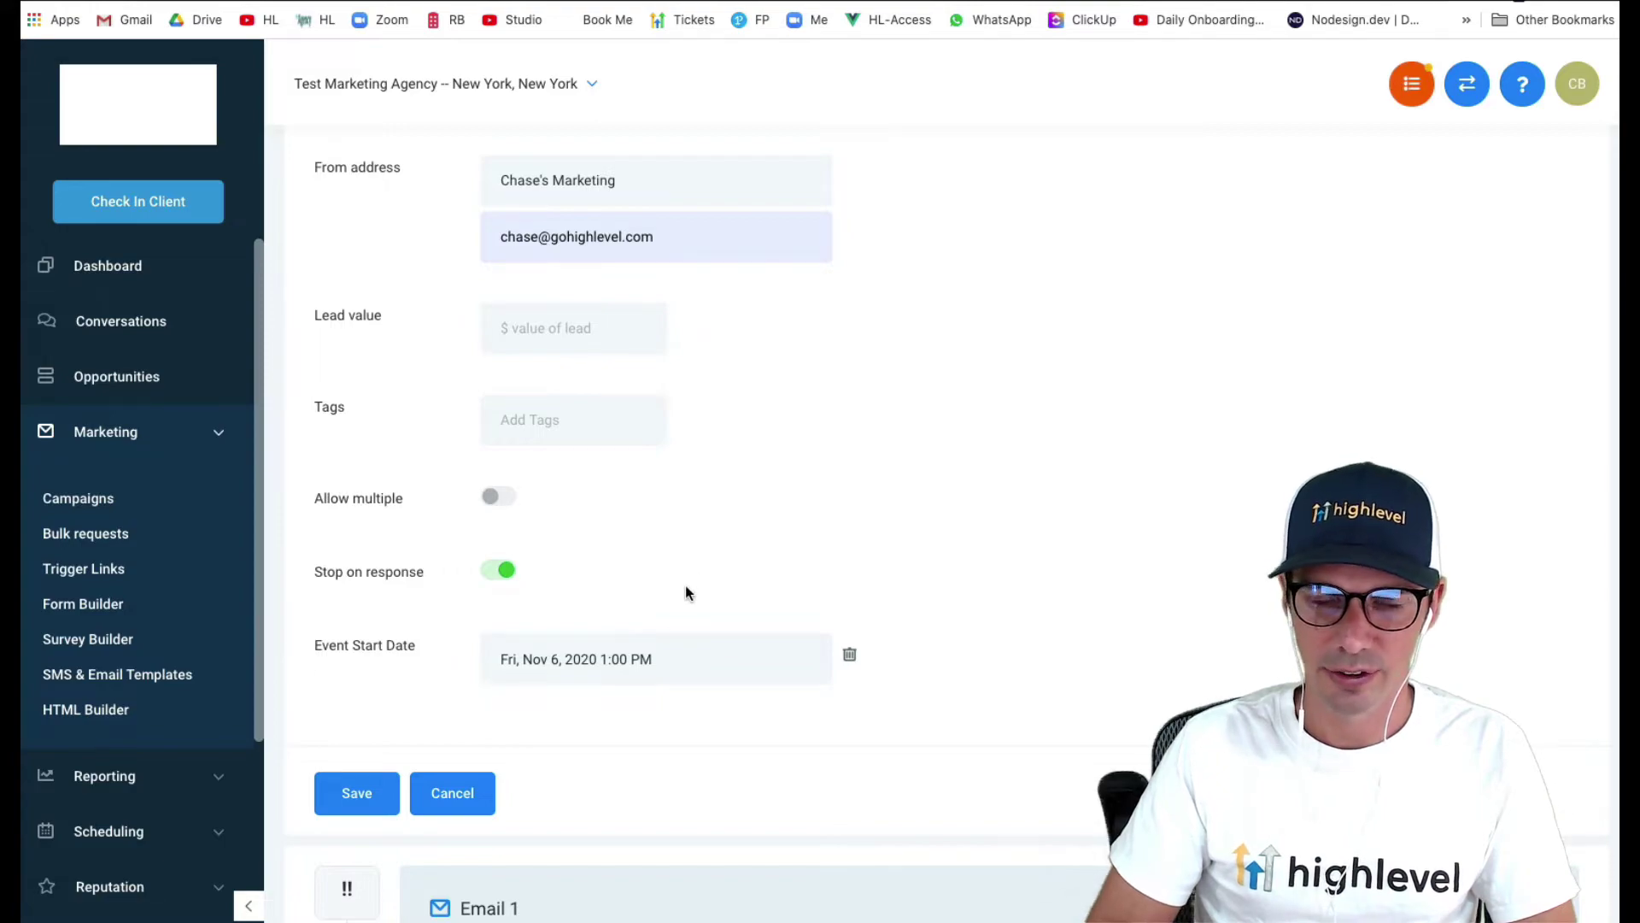
{"action": "scroll", "coordinate": [685, 589], "scroll_direction": "down", "scroll_amount": 6}
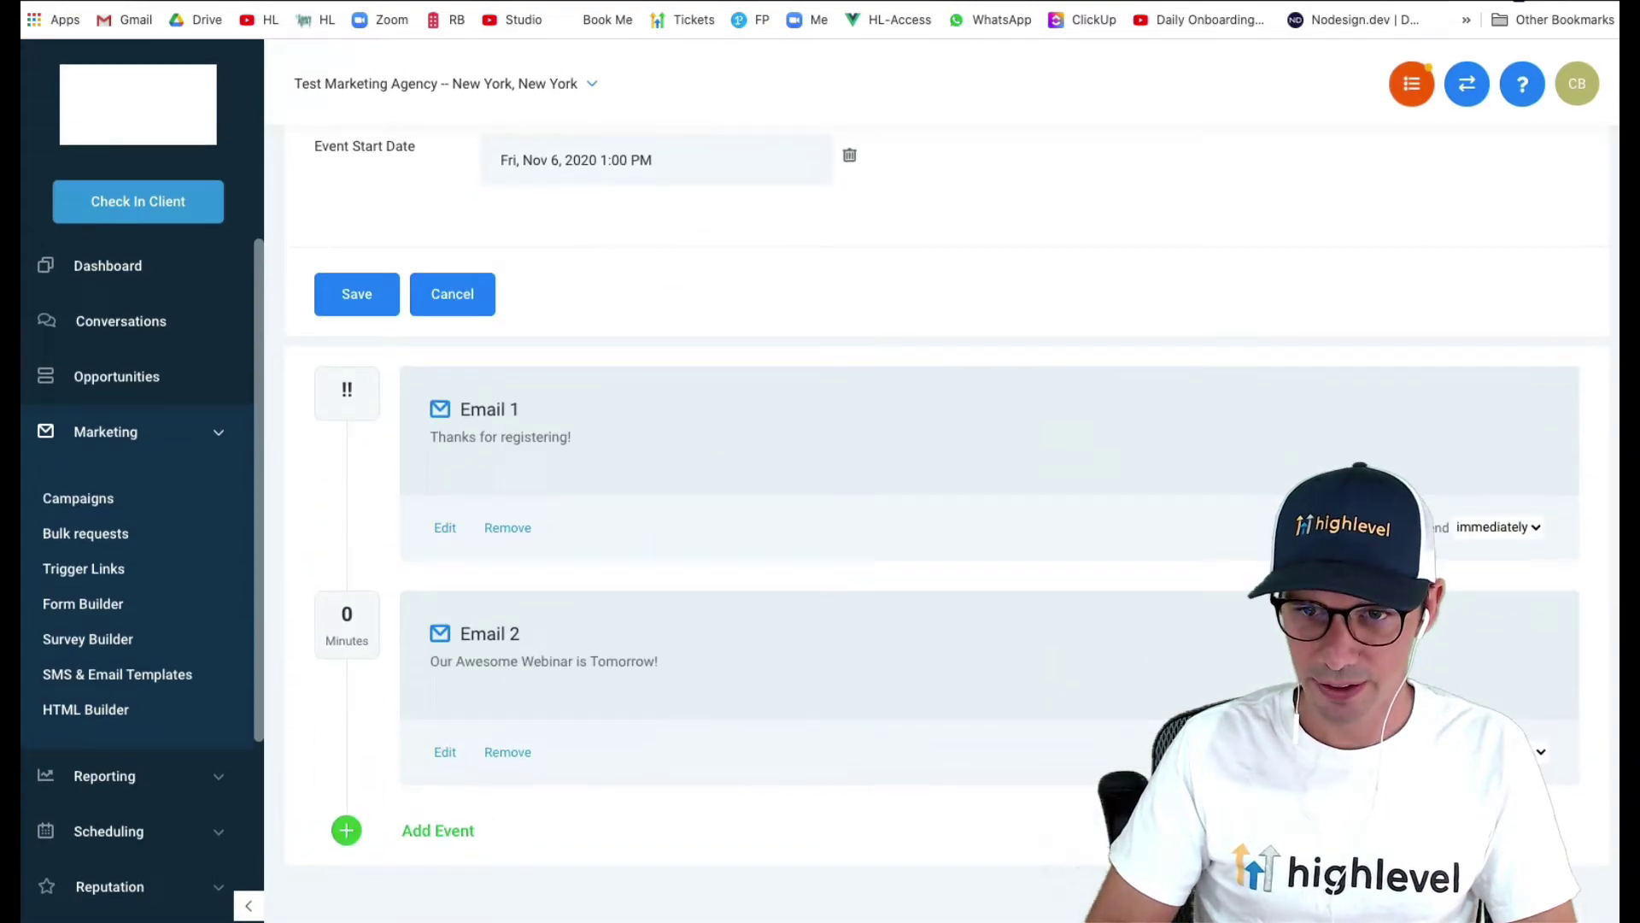
{"action": "type", "text": "-"}
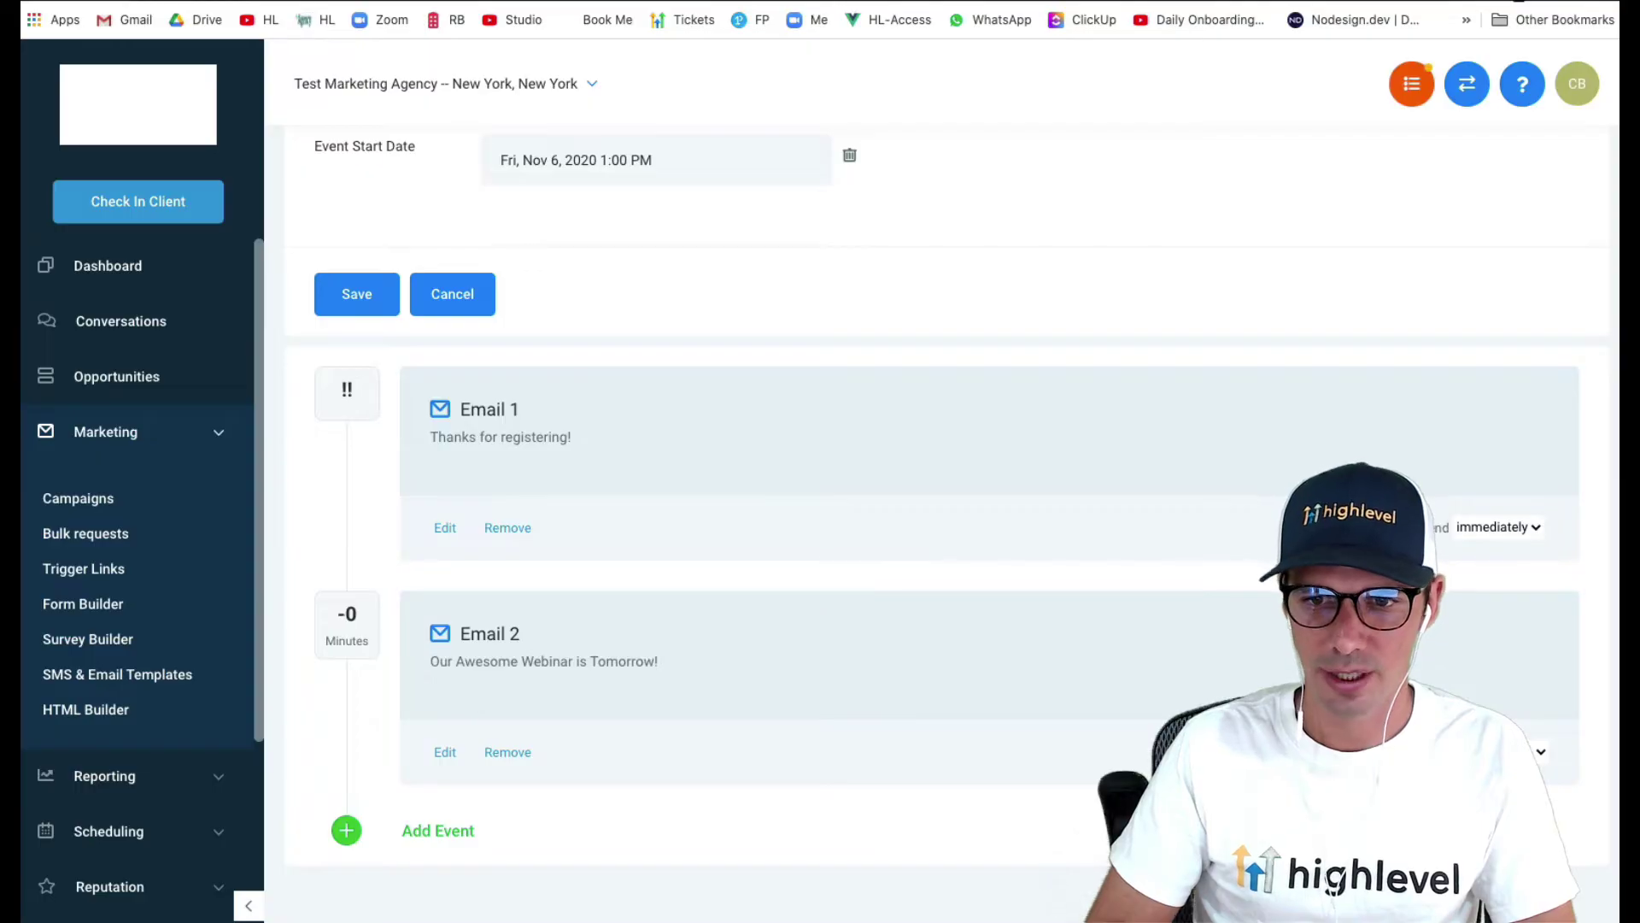
{"action": "type", "text": "1"}
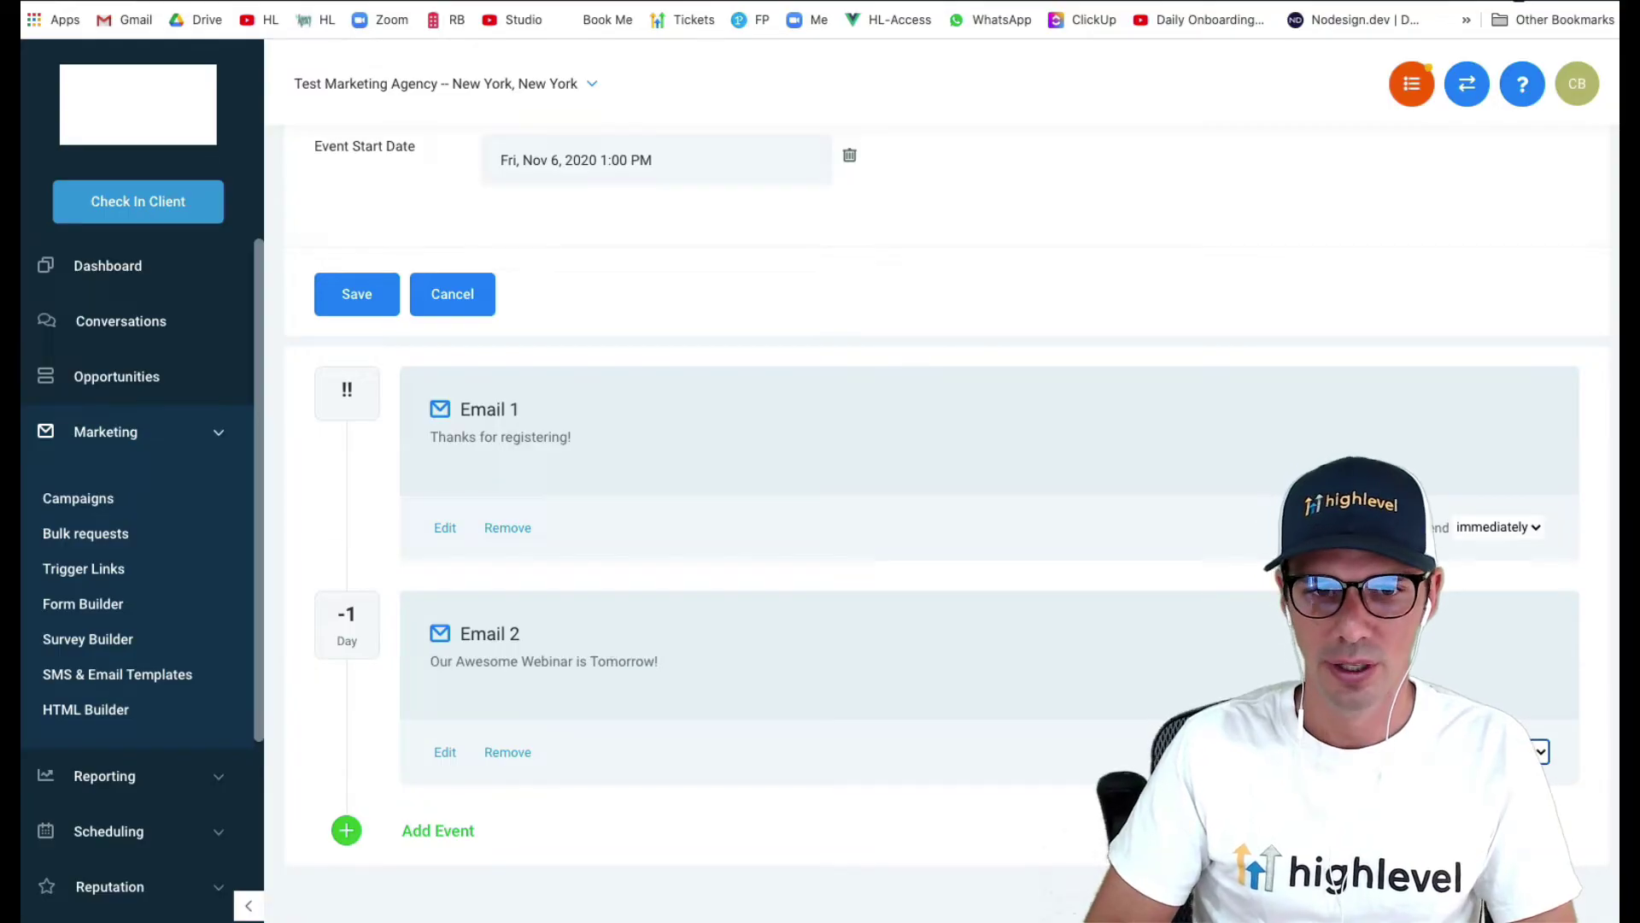
- Add SMS 1 greeting the contact by first name: webinar starts in 1 hour, link to follow
{"action": "left_click", "coordinate": [429, 832]}
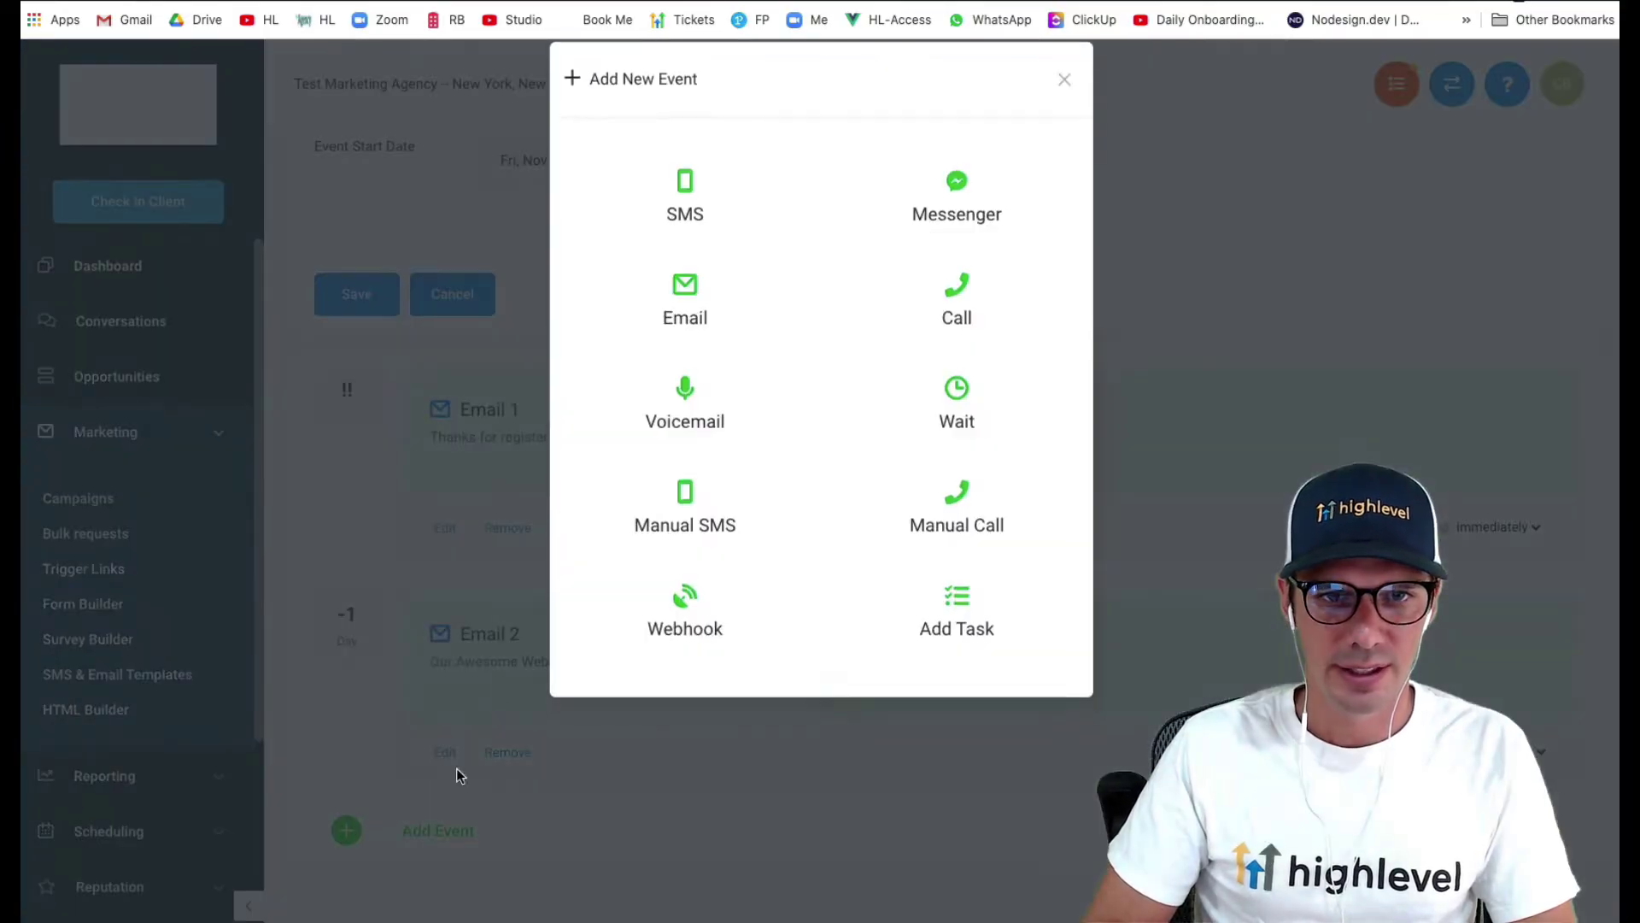
{"action": "left_click", "coordinate": [686, 226]}
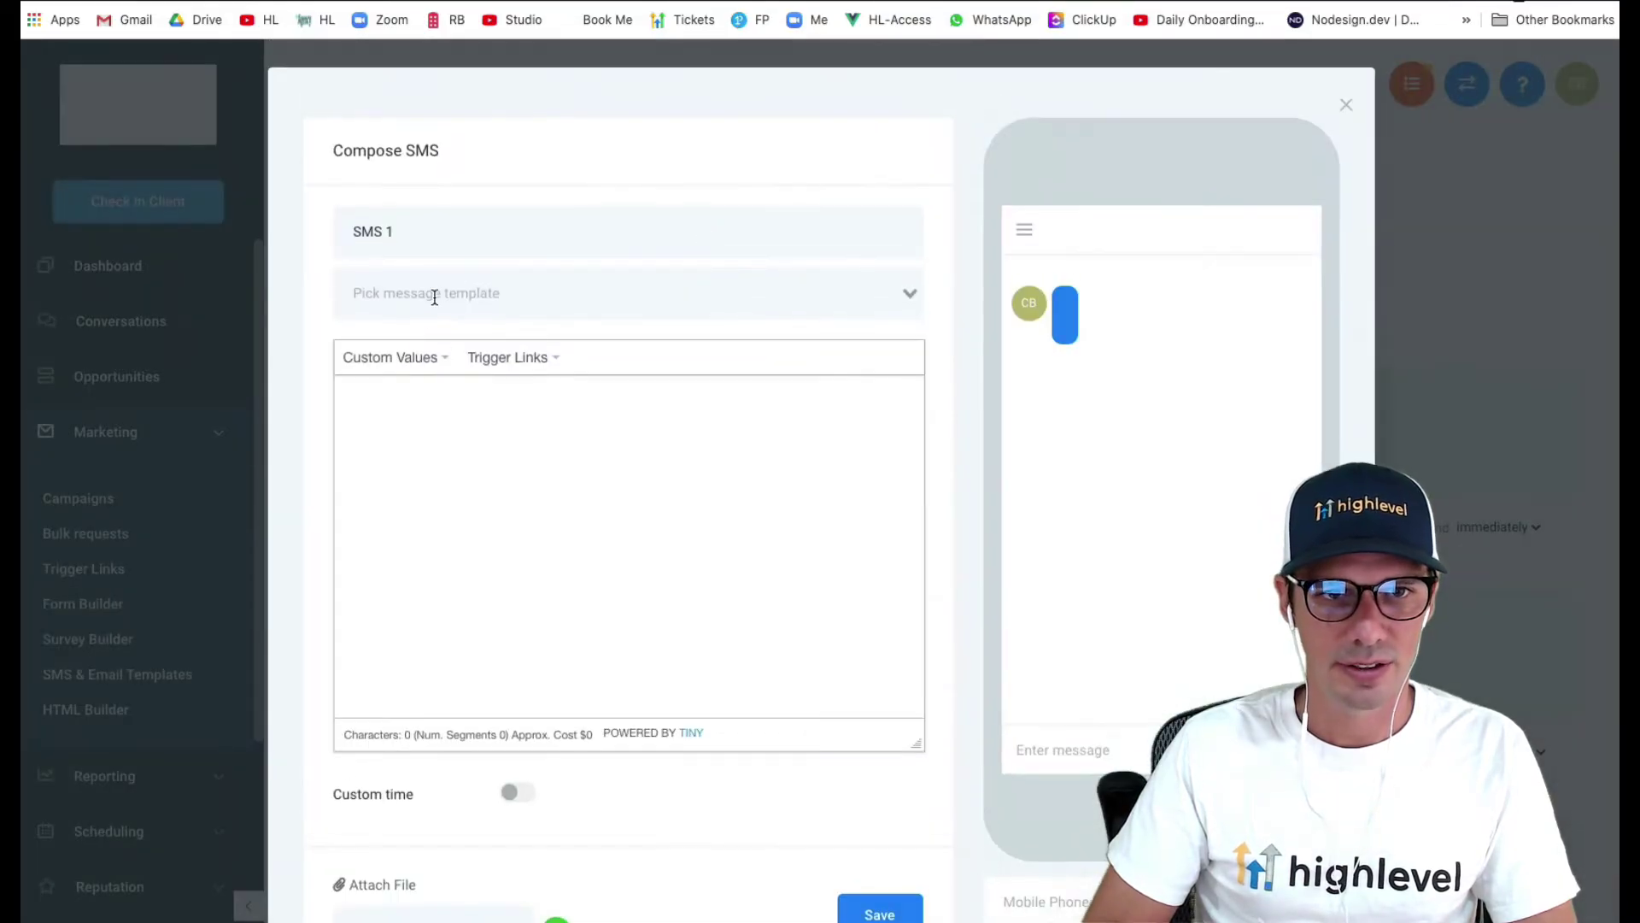
{"action": "left_click", "coordinate": [400, 369]}
{"action": "mouse_move", "coordinate": [376, 389]}
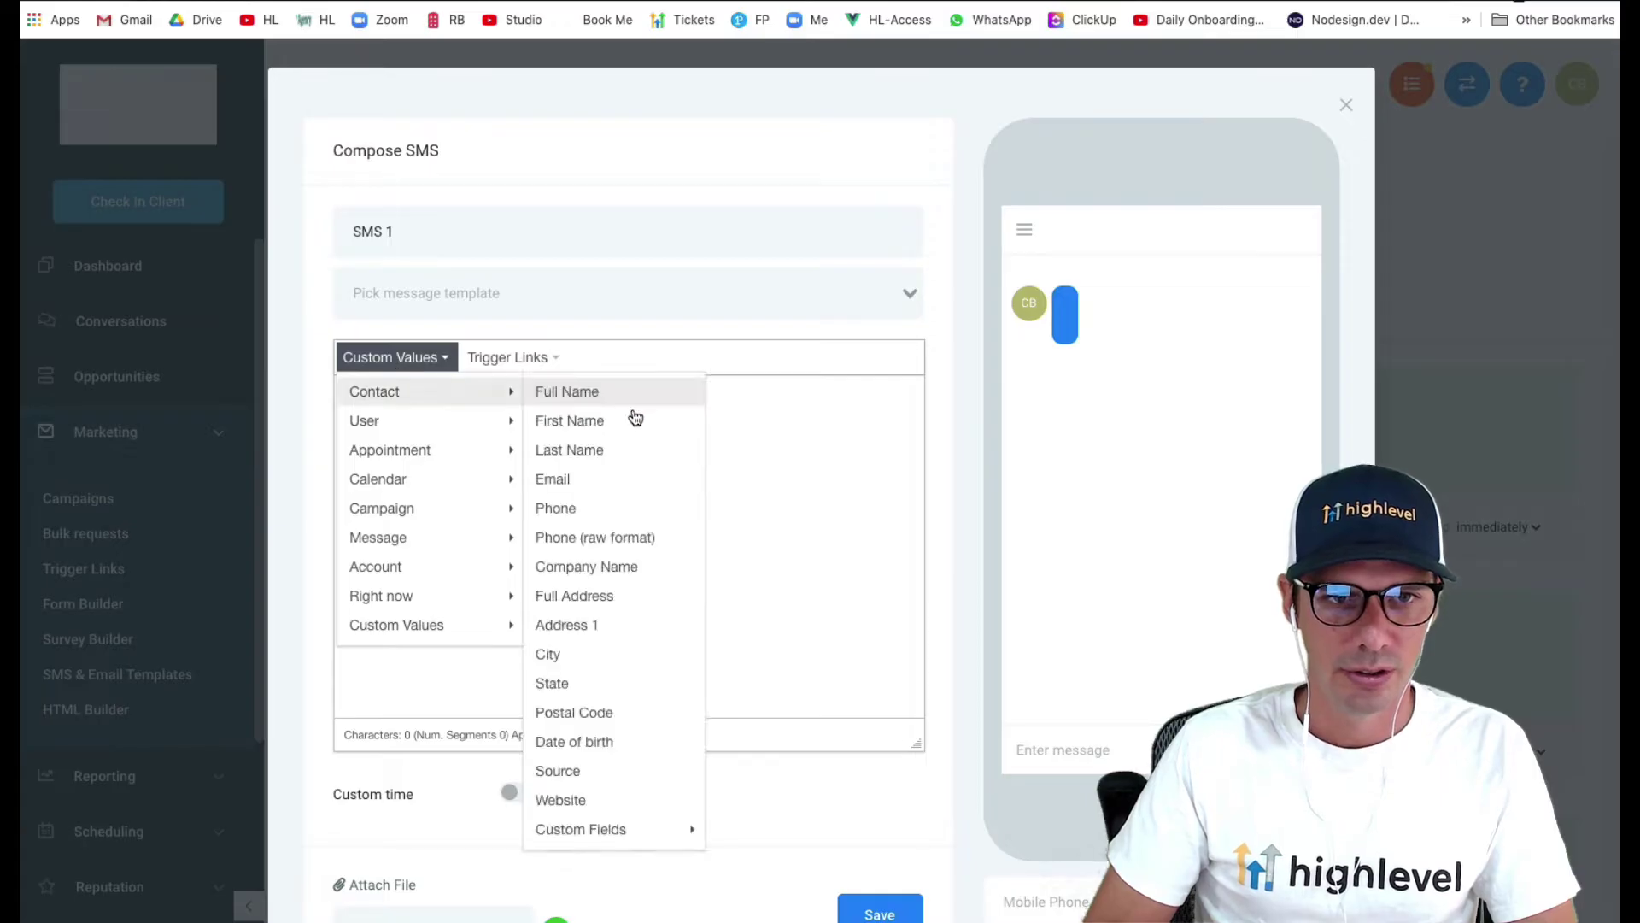
{"action": "left_click", "coordinate": [630, 418]}
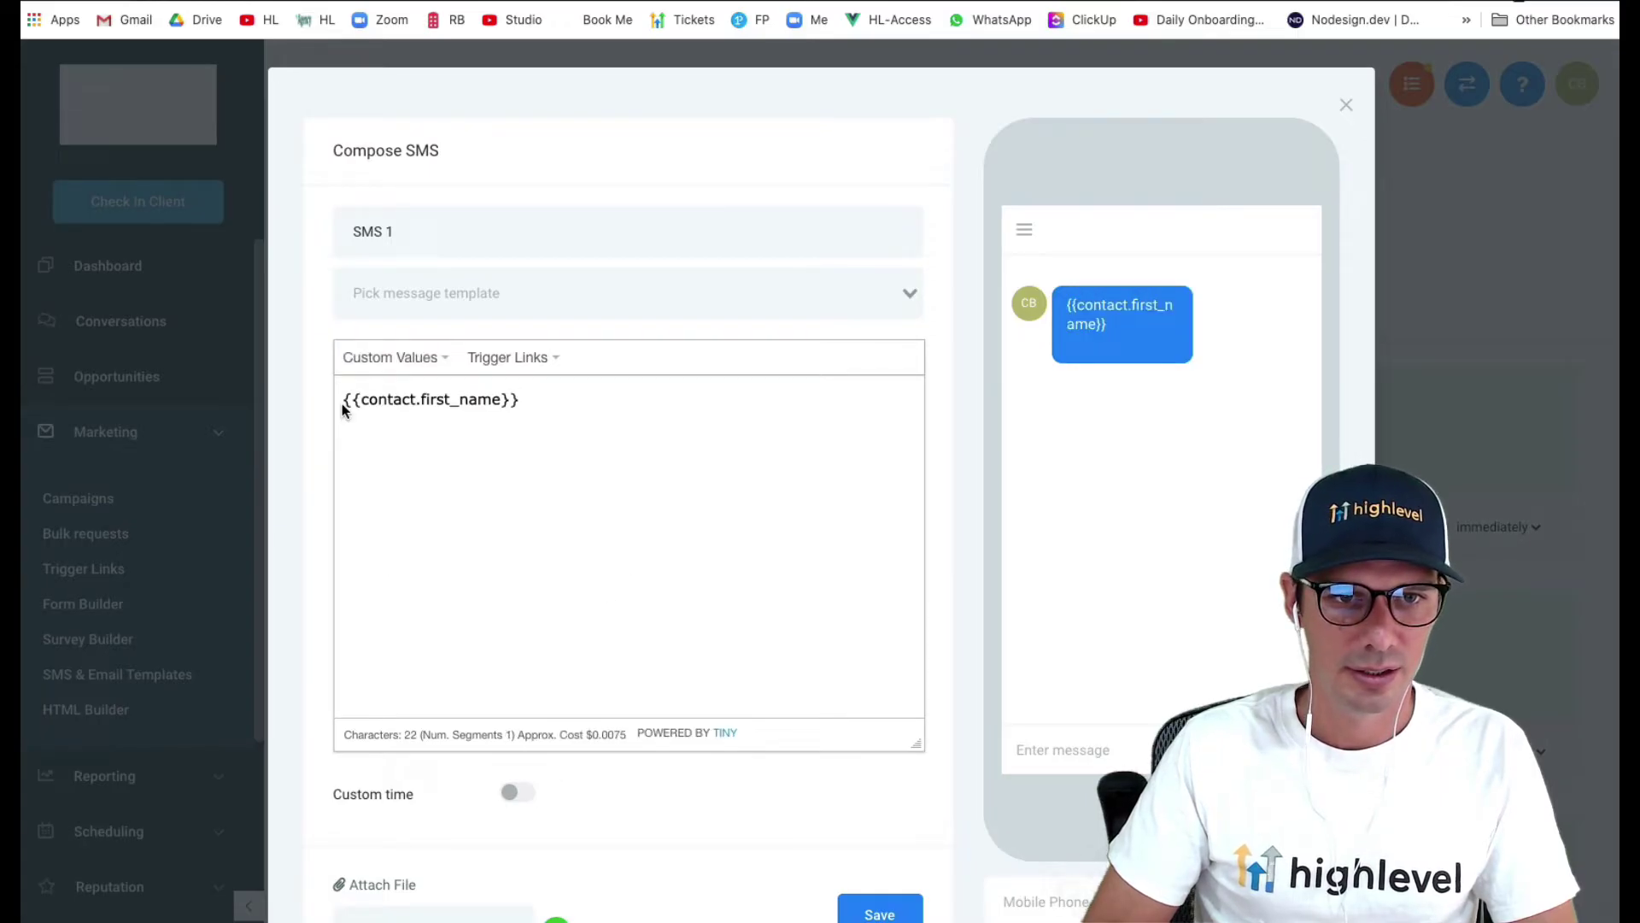
{"action": "type", "text": "Hi "}
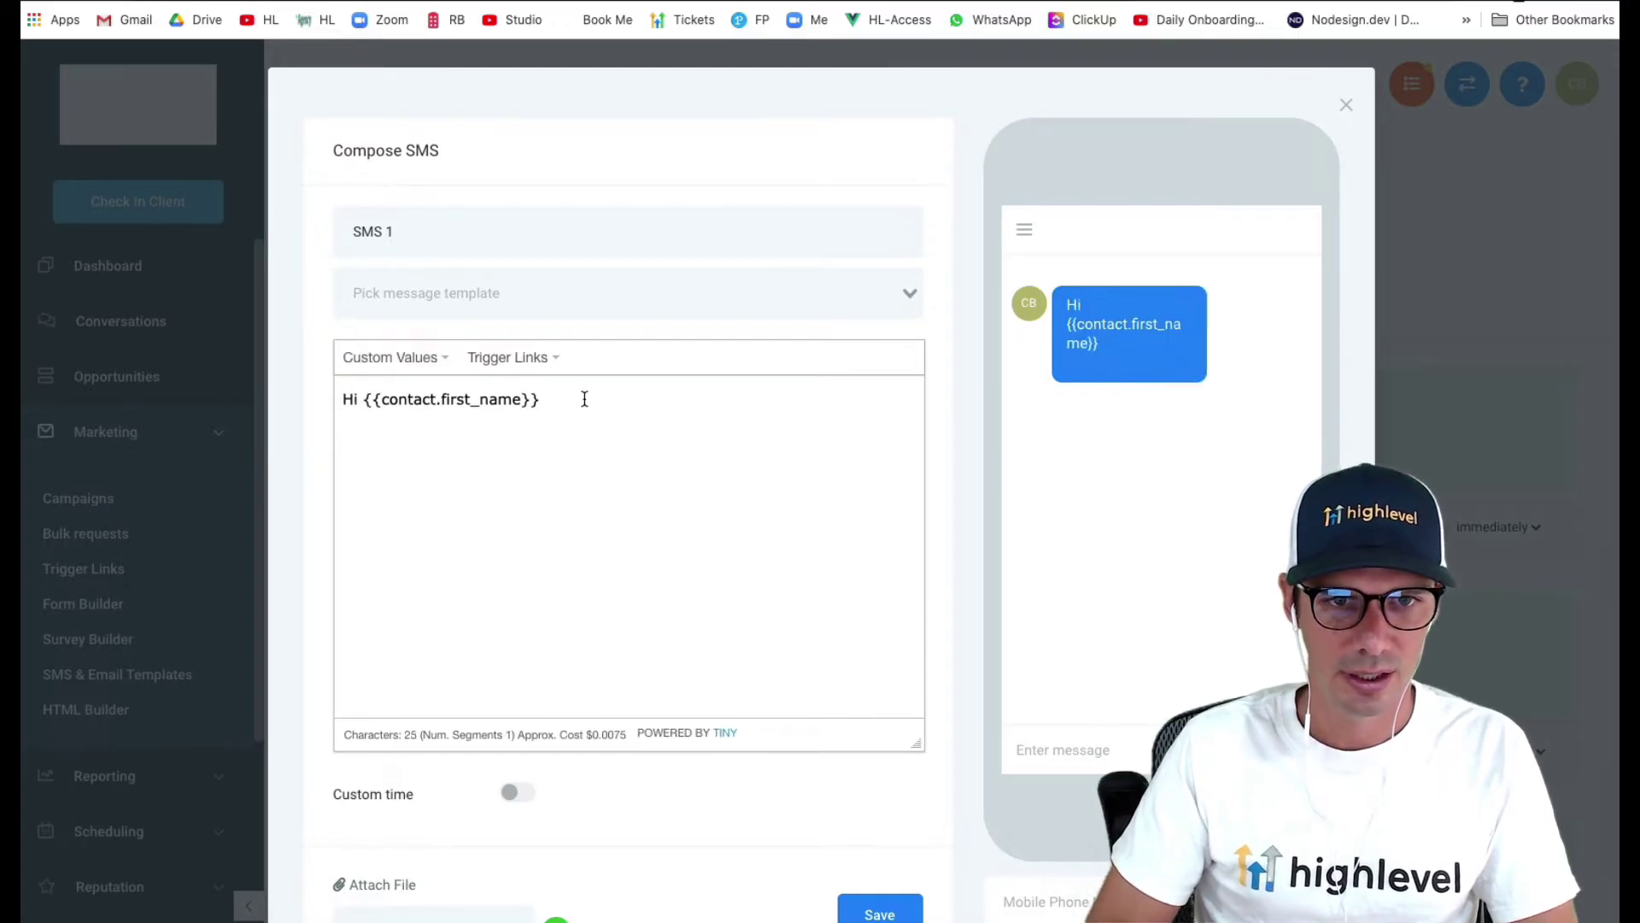
{"action": "type", "text": ", don't"}
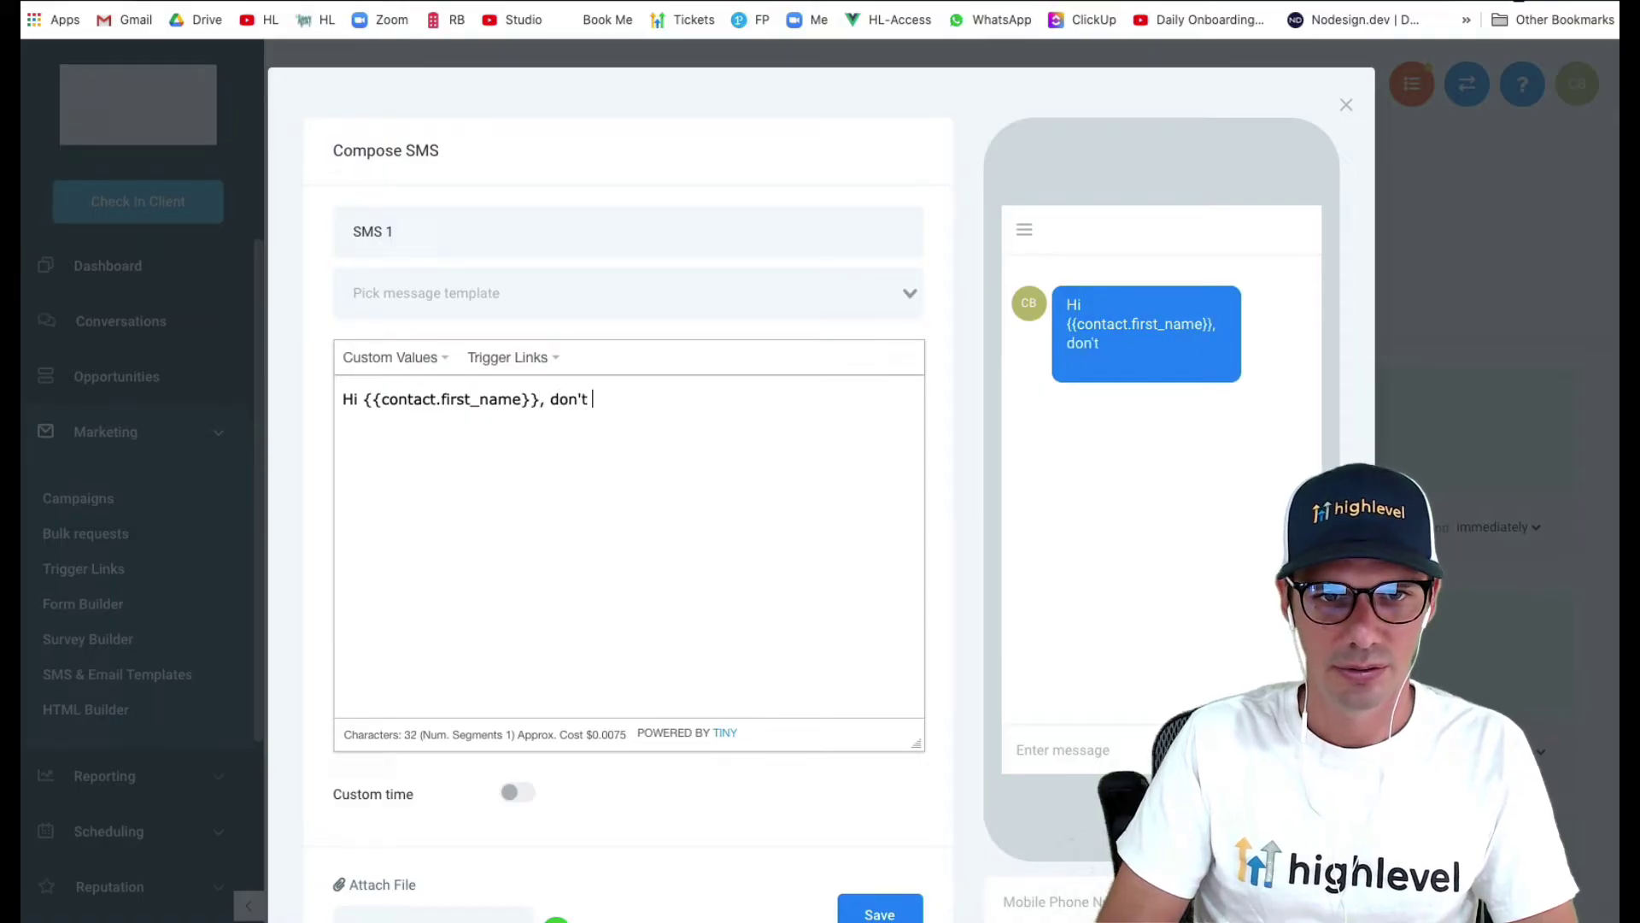
{"action": "key", "text": "BackSpace"}
{"action": "key", "text": "BackSpace"}
{"action": "key", "text": "BackSpace"}
{"action": "key", "text": "BackSpace"}
{"action": "key", "text": "BackSpace"}
{"action": "key", "text": "BackSpace"}
{"action": "type", "text": "lo"}
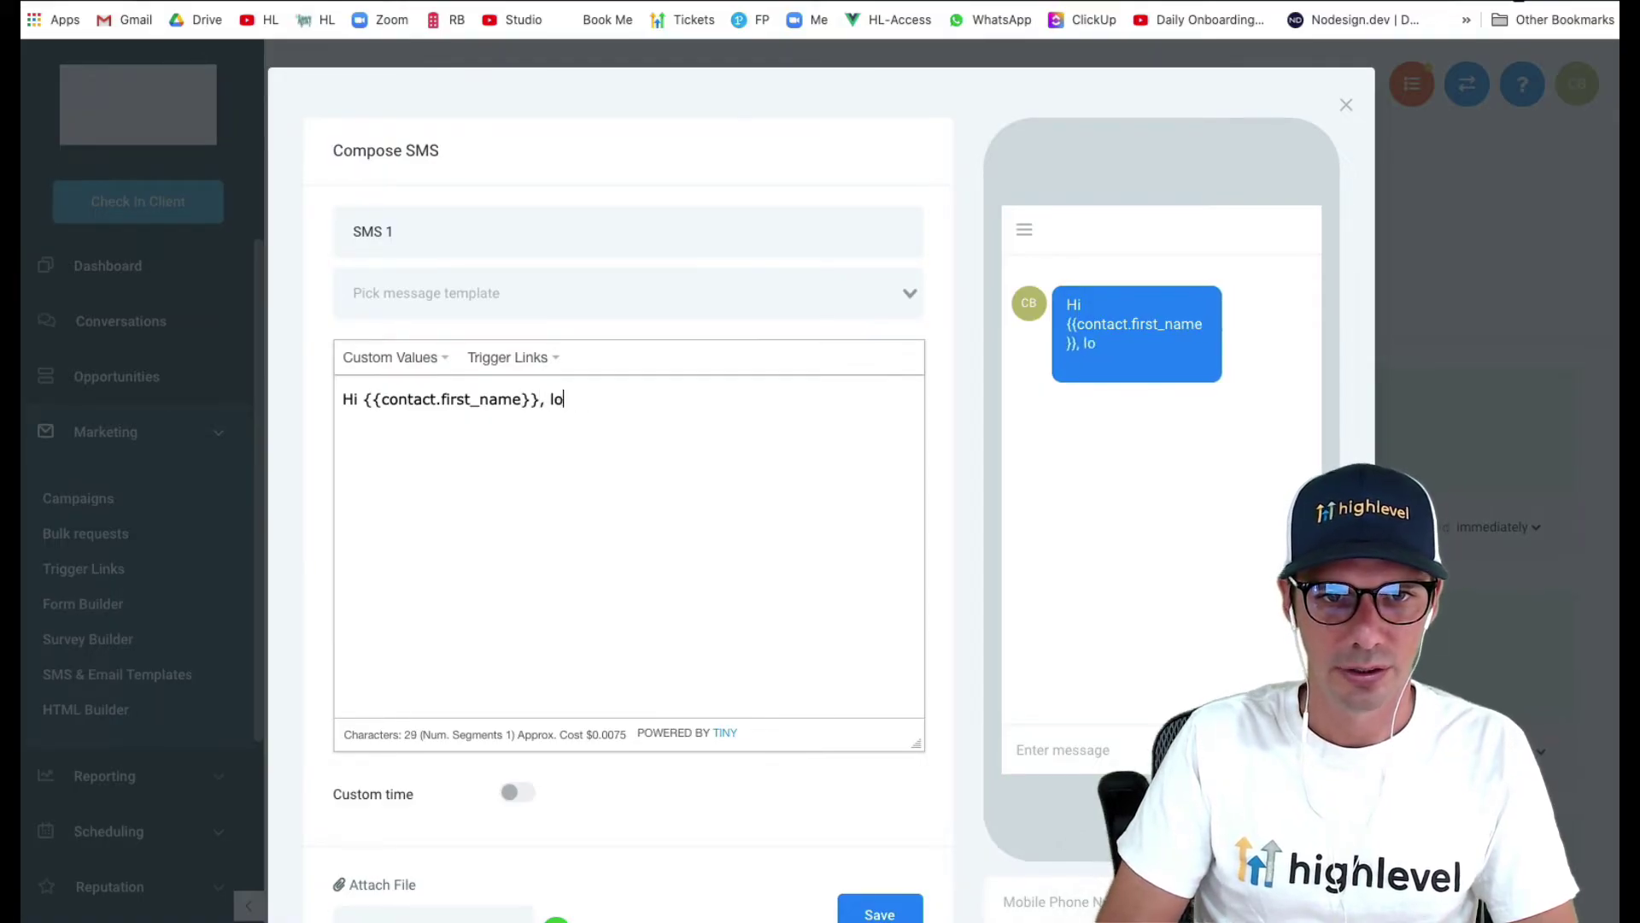
{"action": "type", "text": "oking forward to see"}
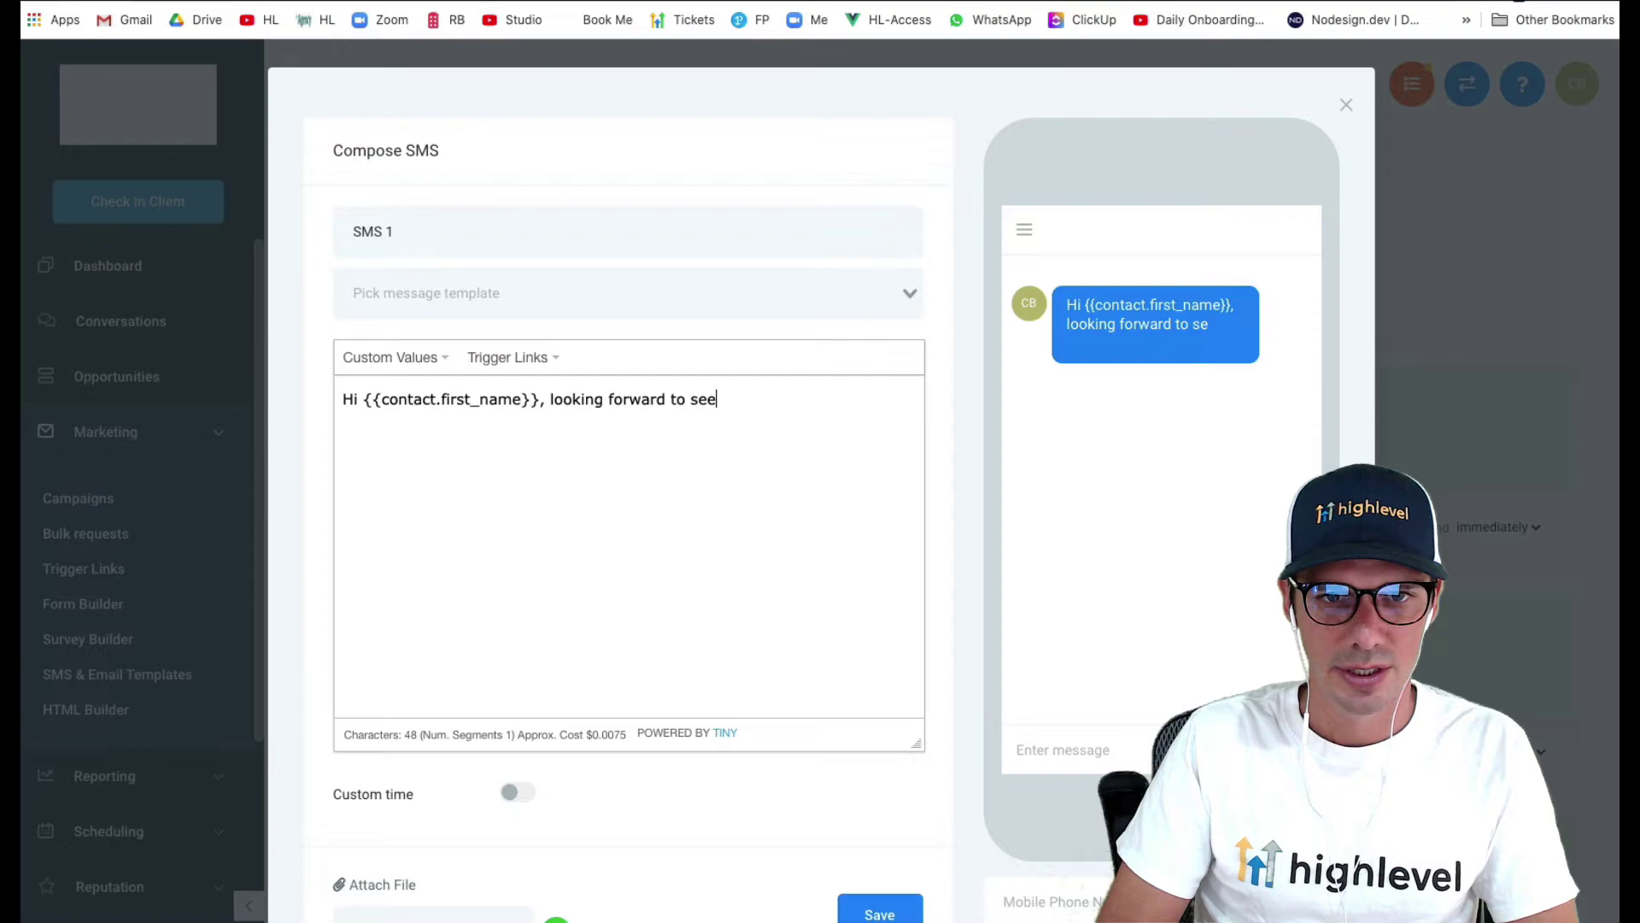
{"action": "type", "text": "ing you on the webinar in"}
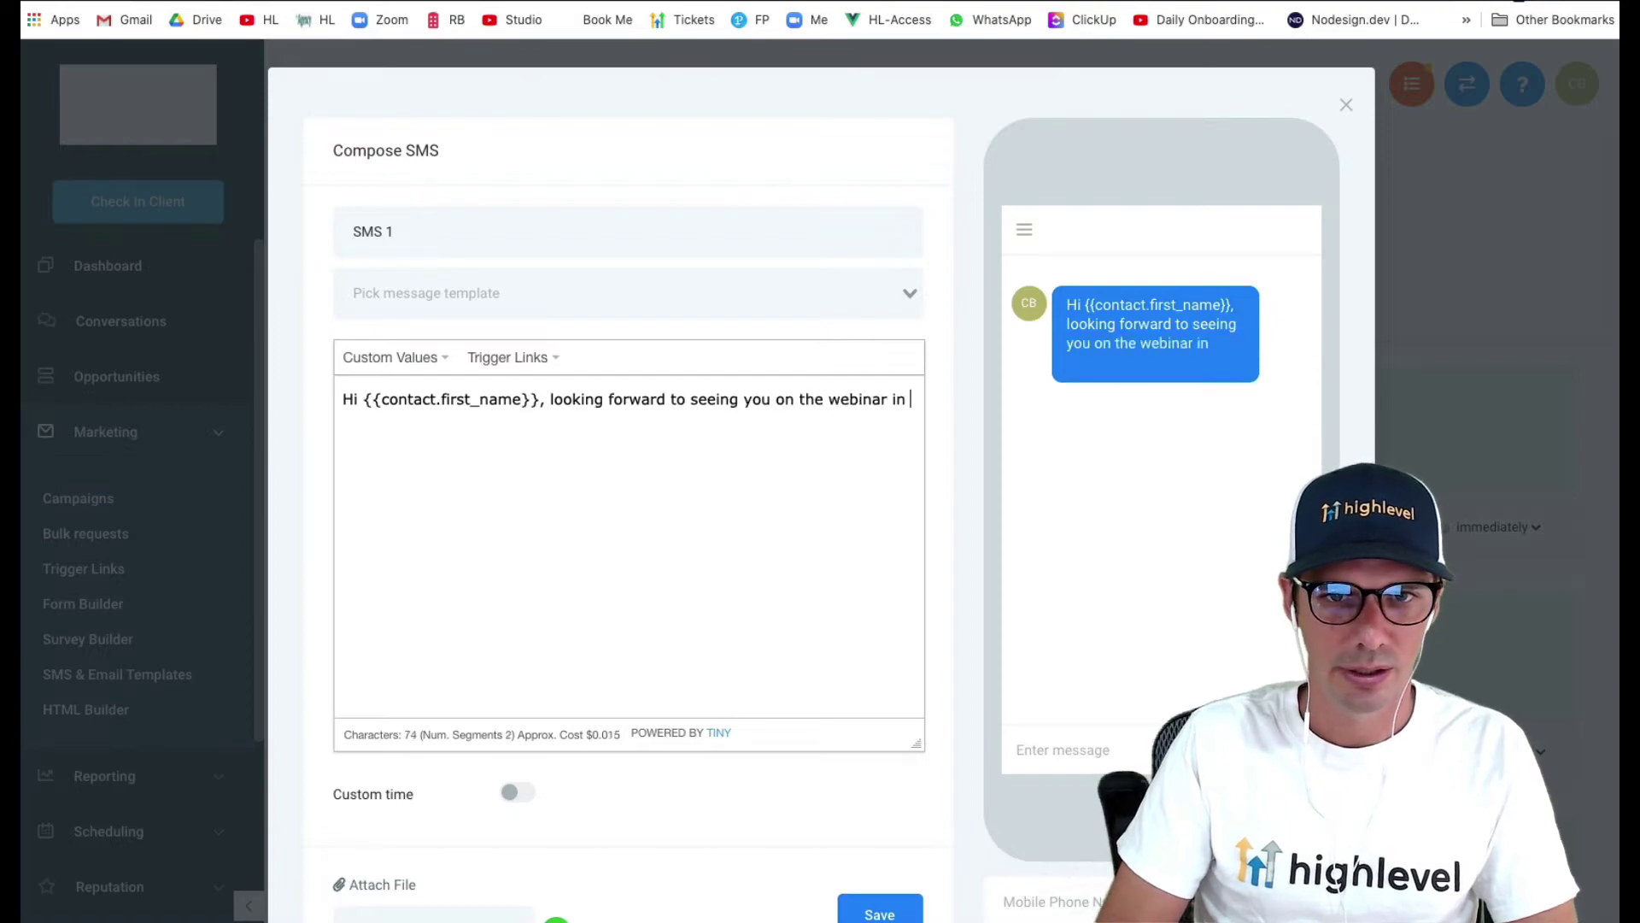
{"action": "type", "text": " 1 hour! Please us"}
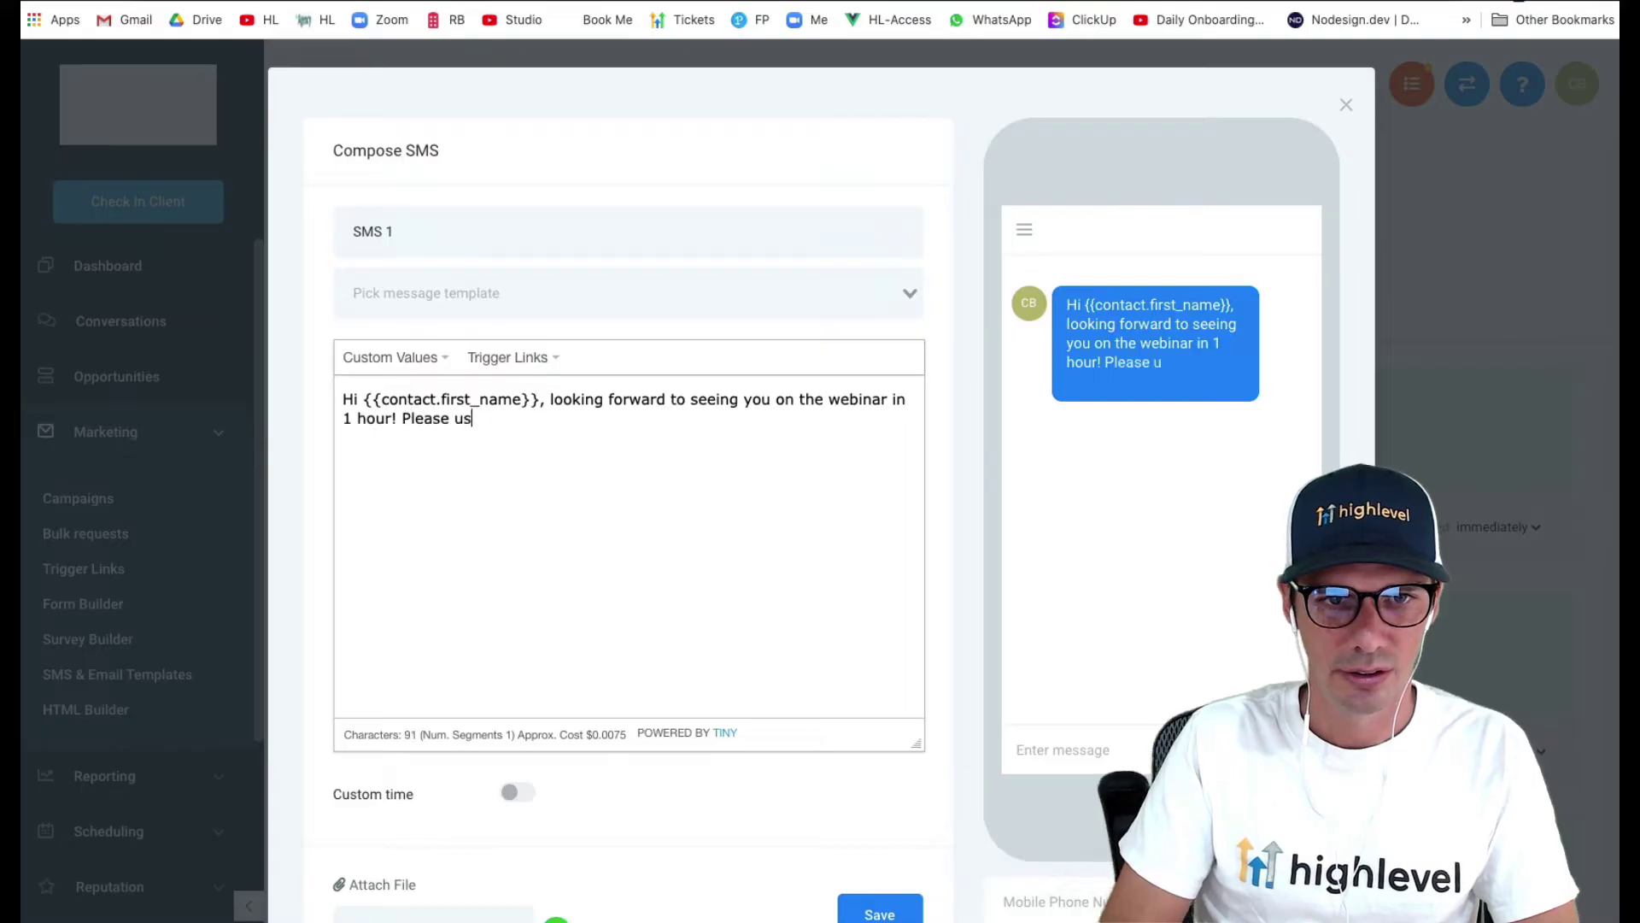
{"action": "type", "text": "e this link wh"}
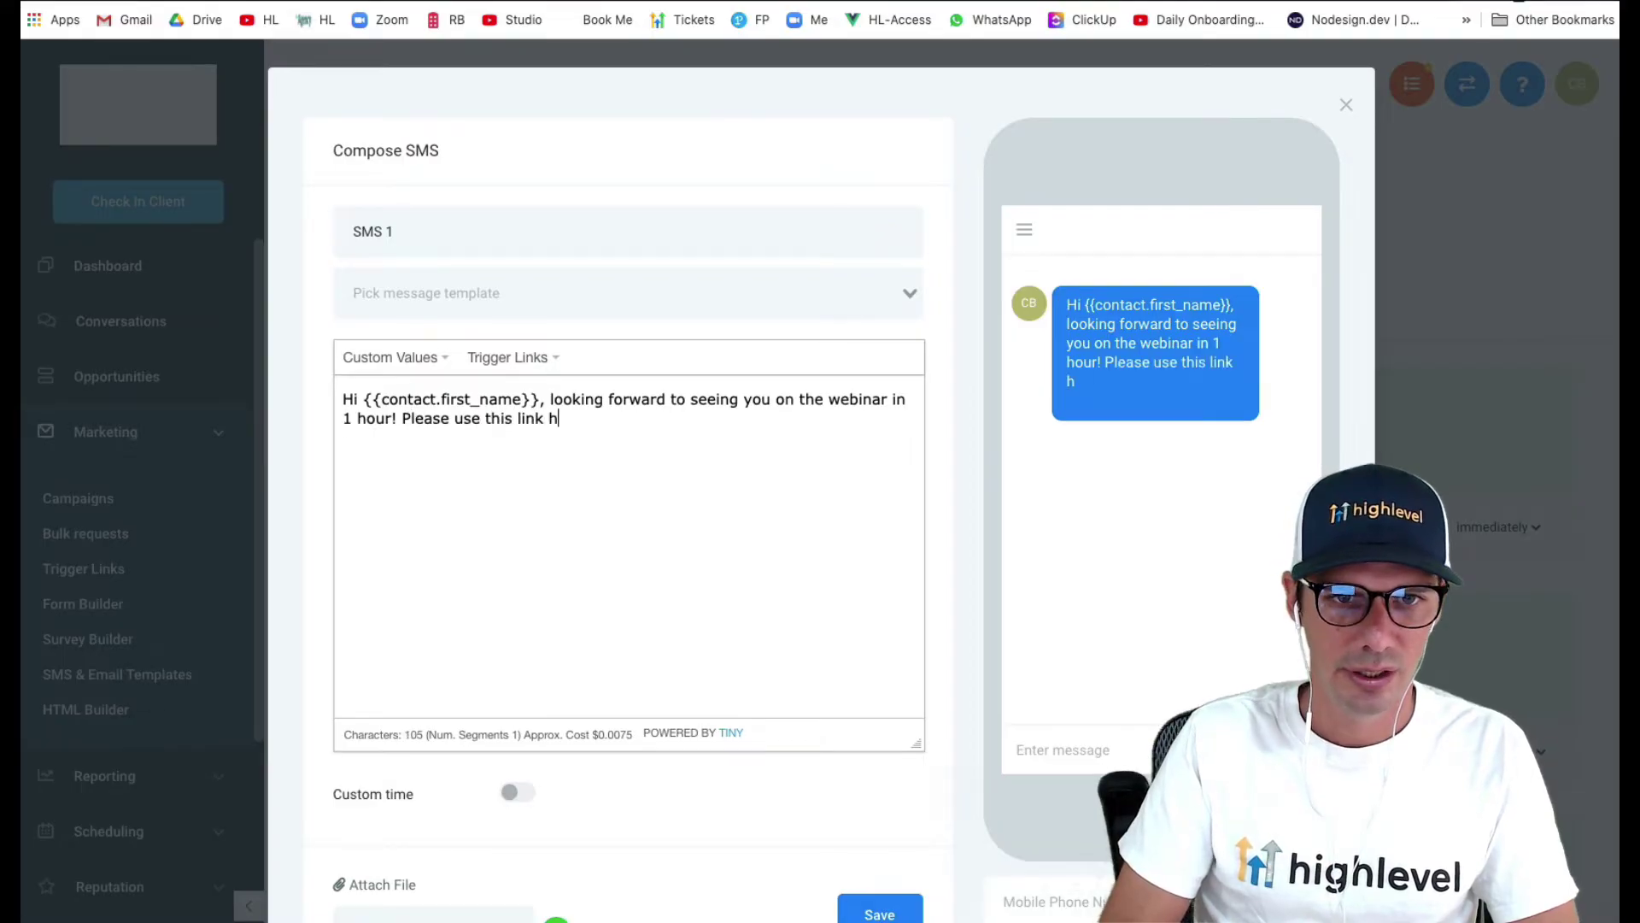
{"action": "type", "text": "en it's time;"}
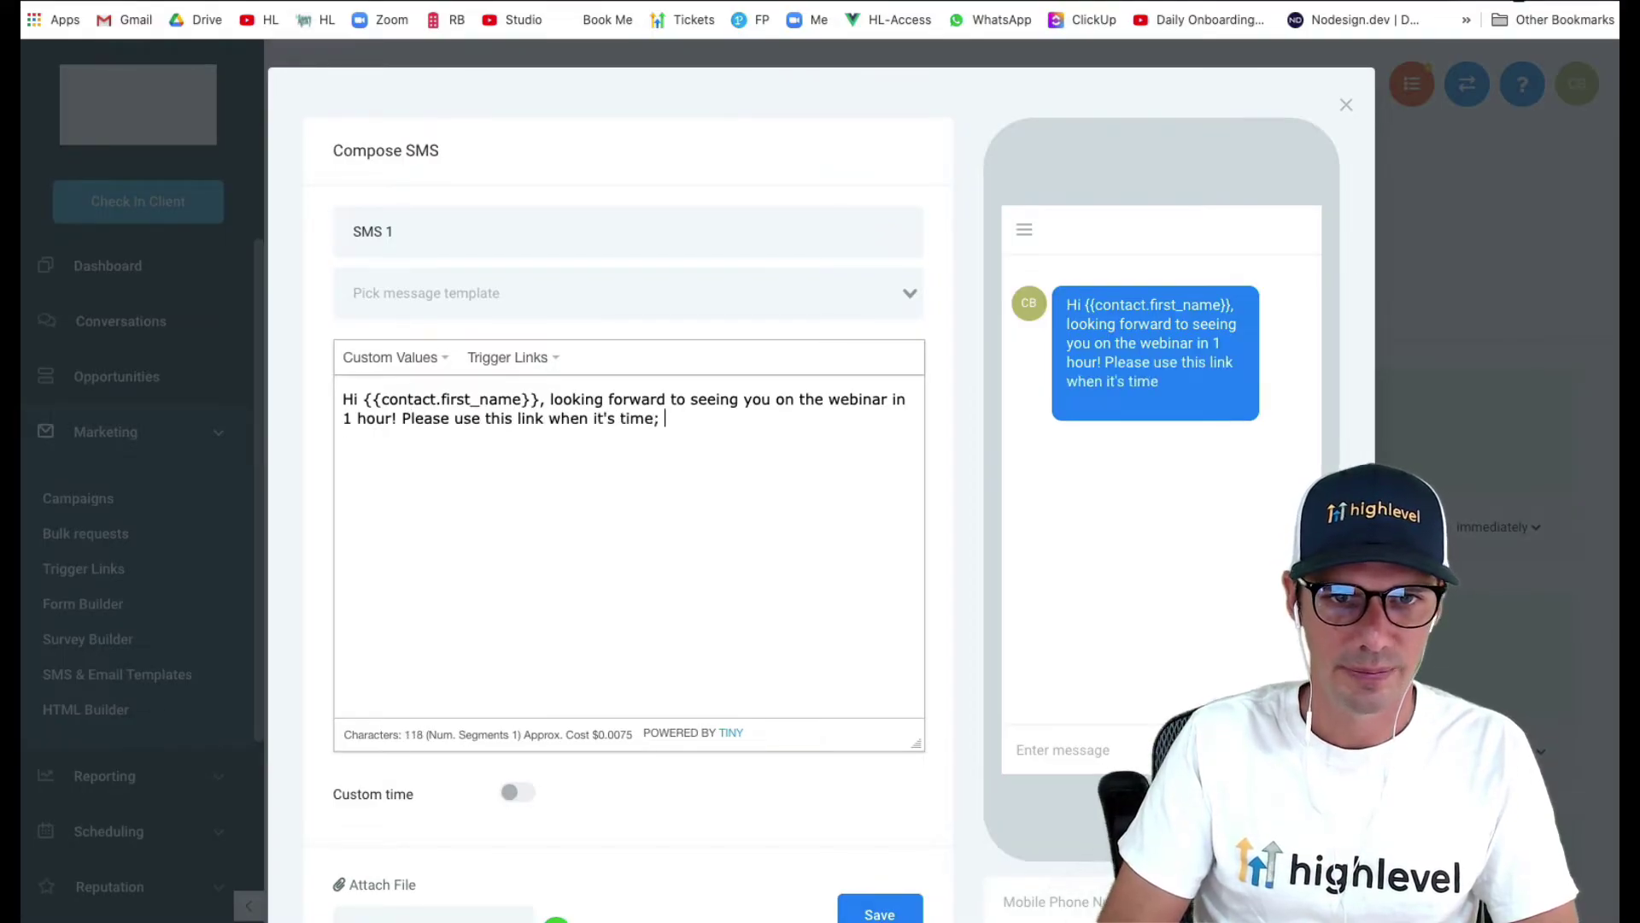
{"action": "scroll", "coordinate": [821, 744], "scroll_direction": "down", "scroll_amount": 3}
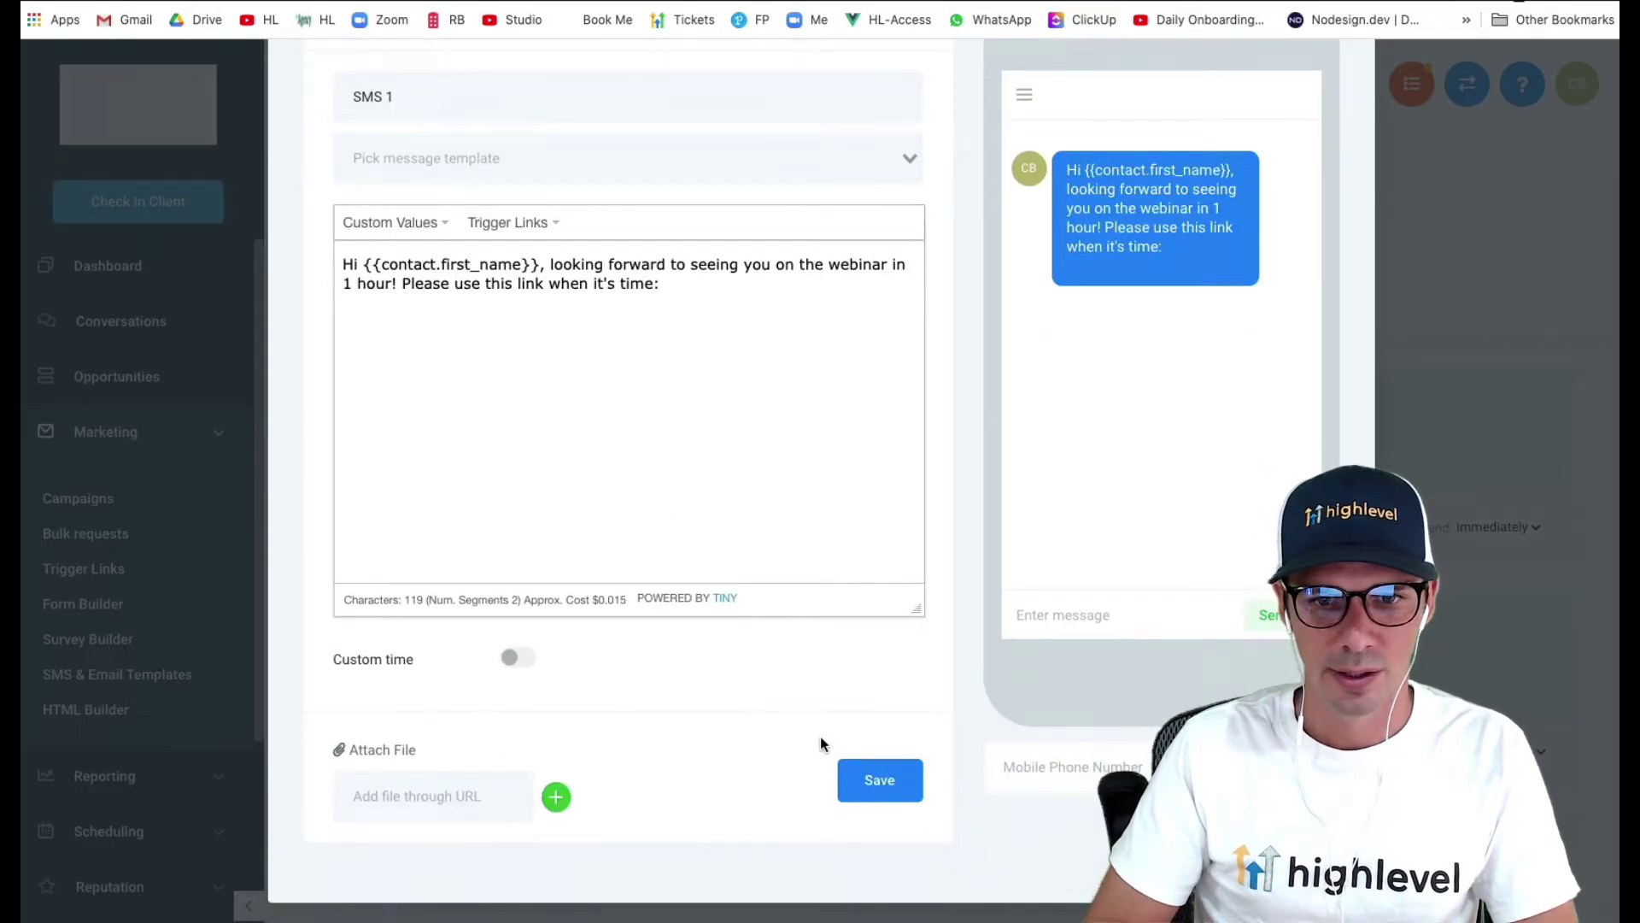
{"action": "left_click", "coordinate": [888, 791]}
{"action": "scroll", "coordinate": [890, 786], "scroll_direction": "down", "scroll_amount": 3}
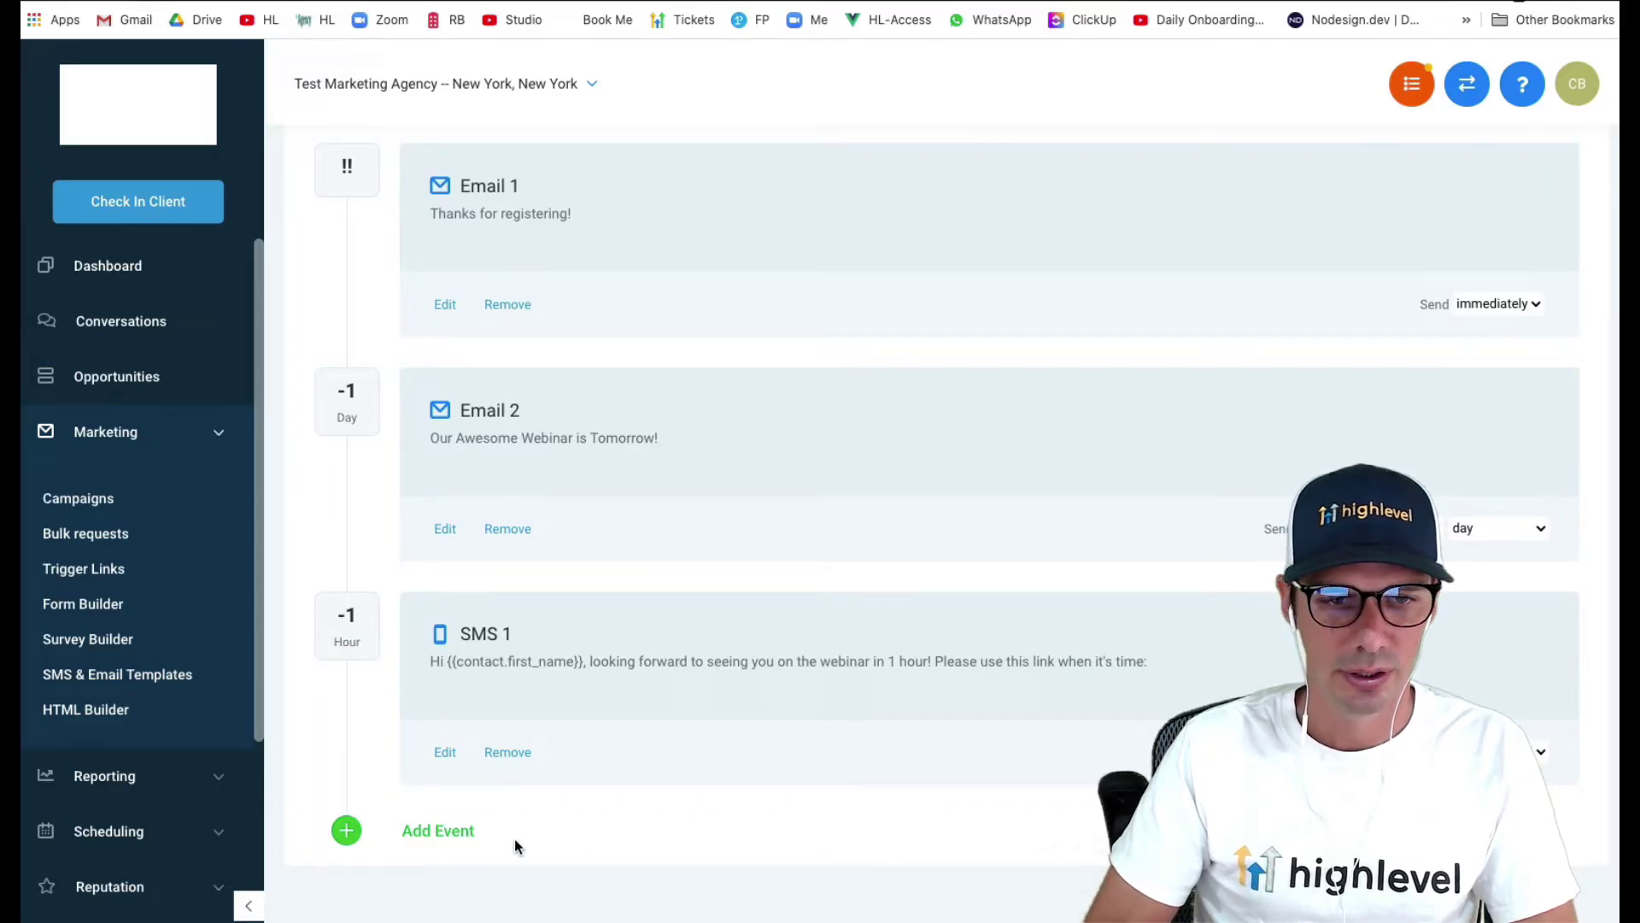
- Add Email 3 with subject 'Webinar is starting now!' and save it
{"action": "left_click", "coordinate": [438, 830]}
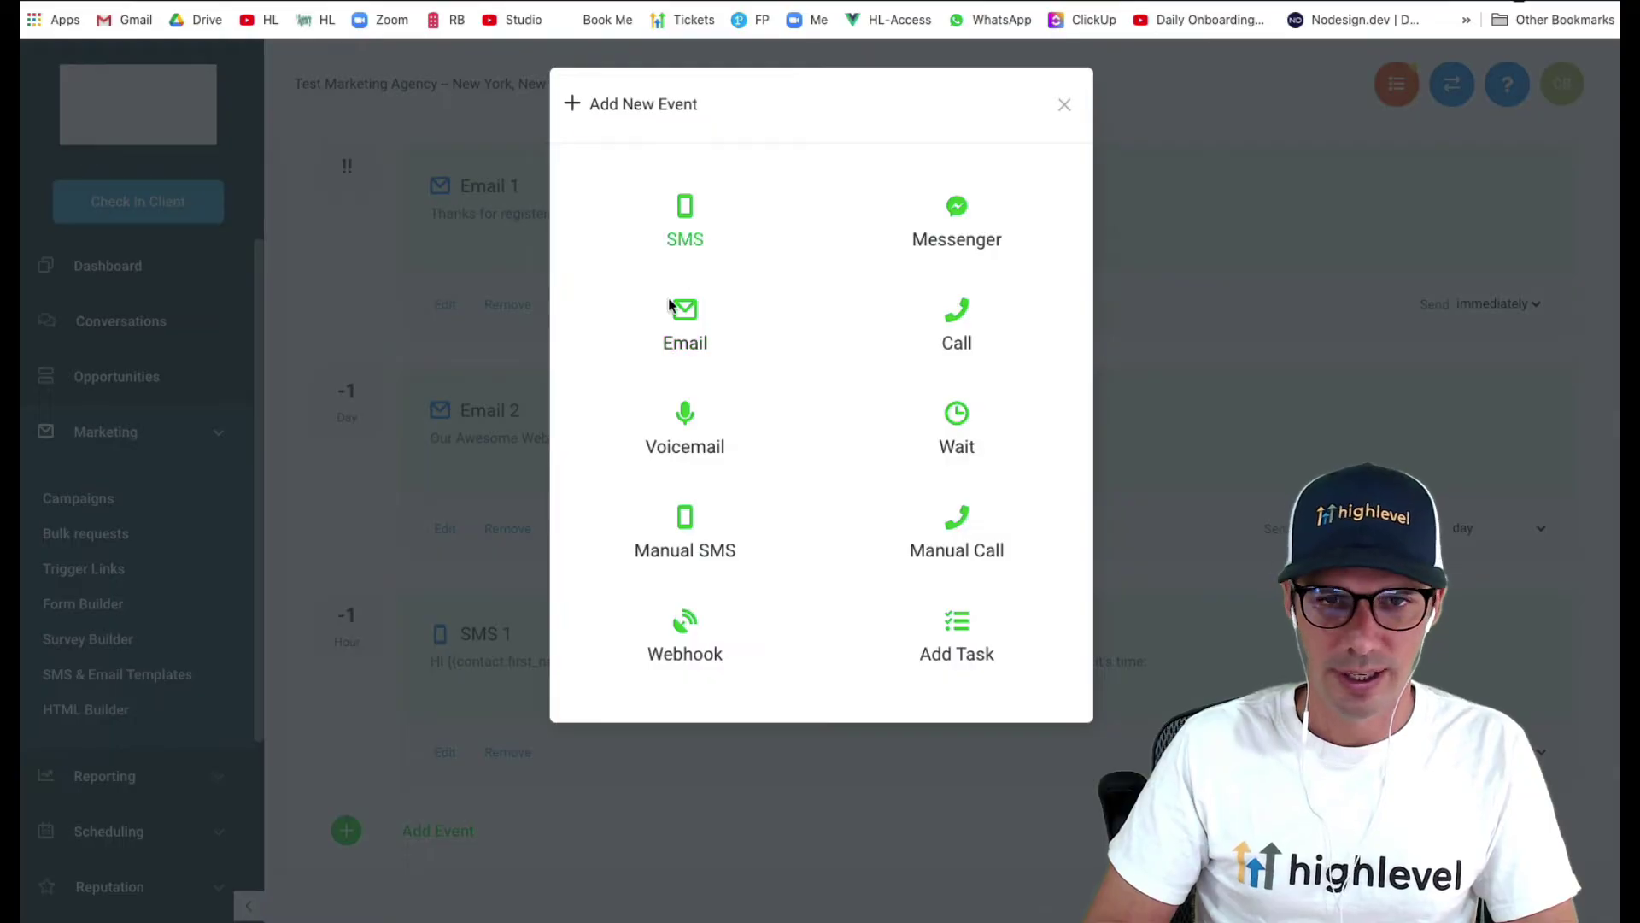
{"action": "left_click", "coordinate": [673, 318]}
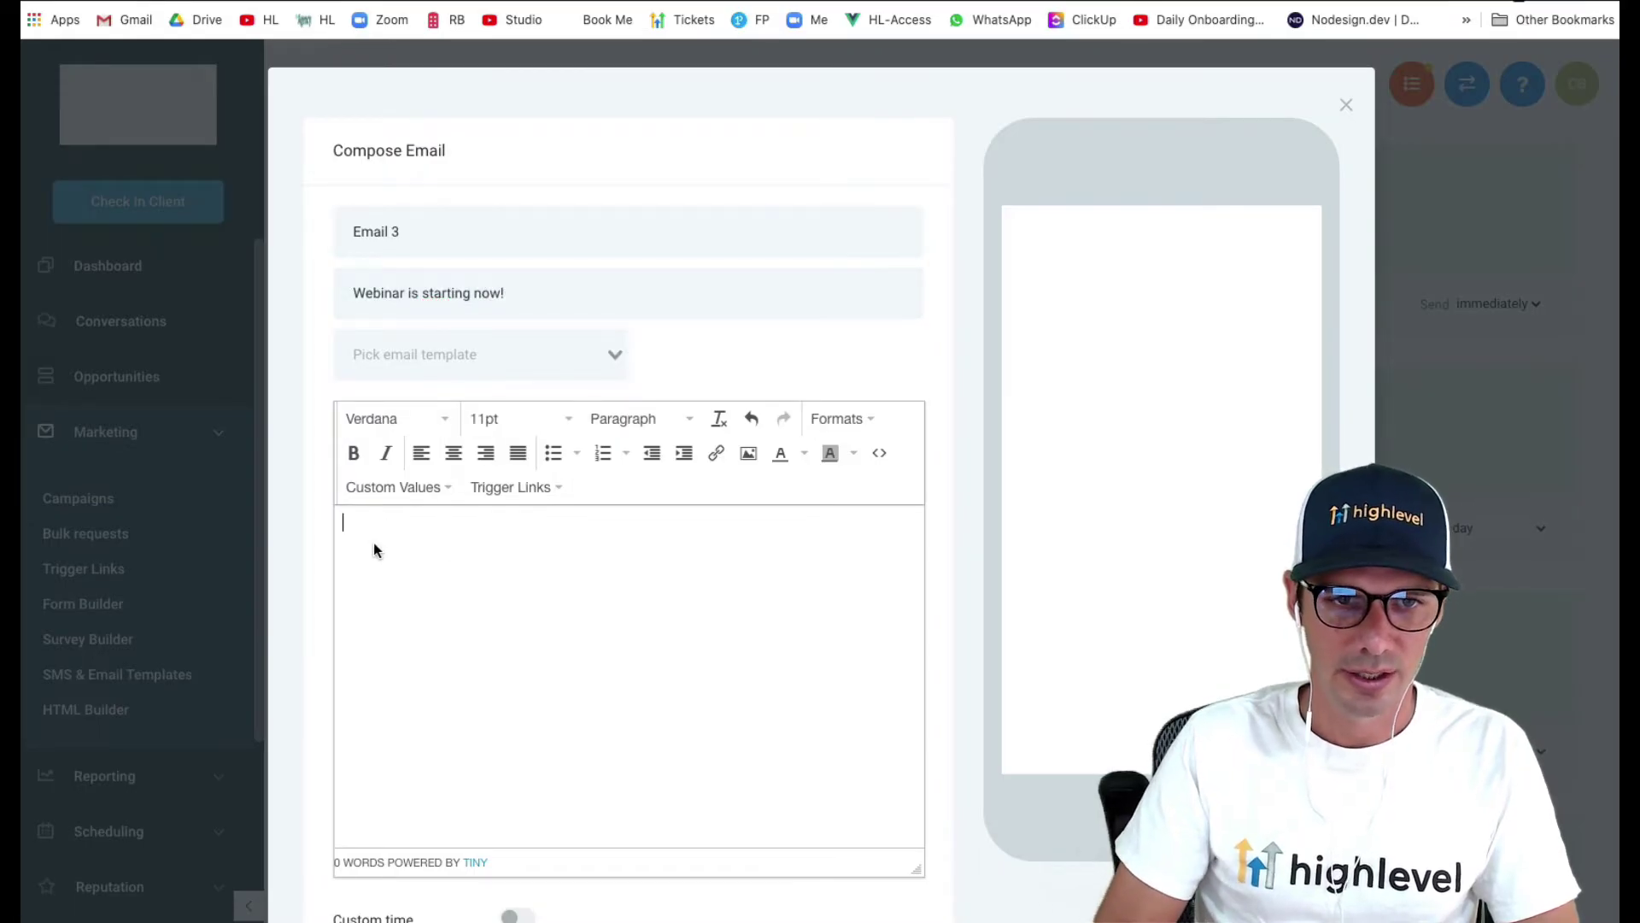
{"action": "scroll", "coordinate": [622, 582], "scroll_direction": "down", "scroll_amount": 5}
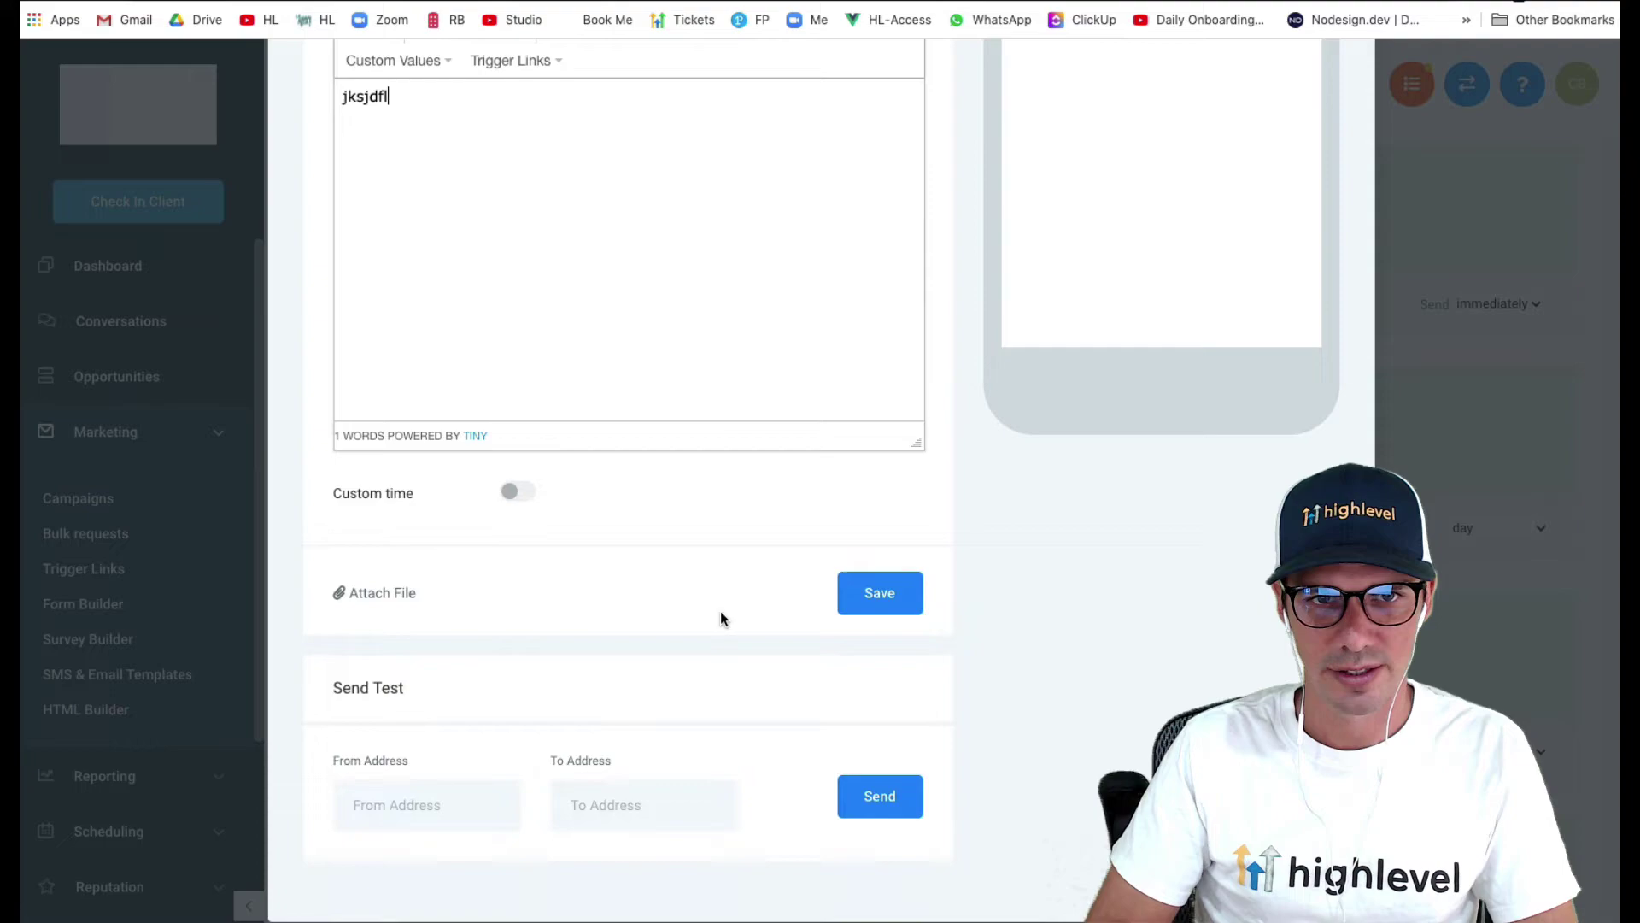
{"action": "left_click", "coordinate": [866, 598]}
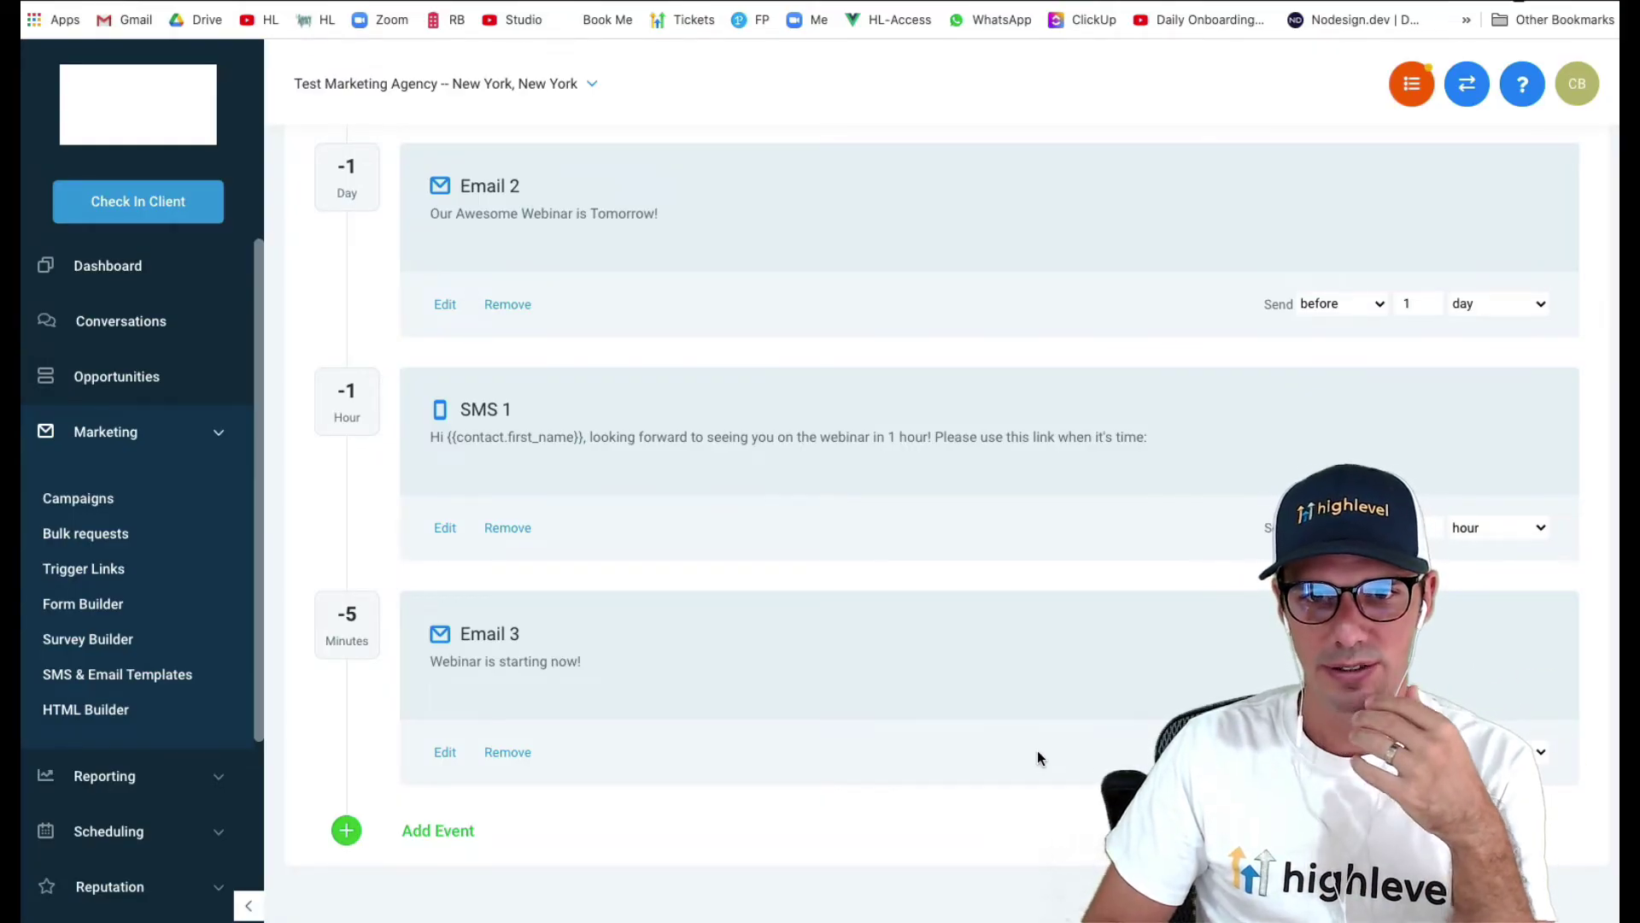
- Add Email 4 'Webinar Replay' with a greeting and a 'Replay:' line in the body
{"action": "left_click", "coordinate": [448, 830]}
{"action": "left_click", "coordinate": [685, 317]}
{"action": "left_click", "coordinate": [512, 303]}
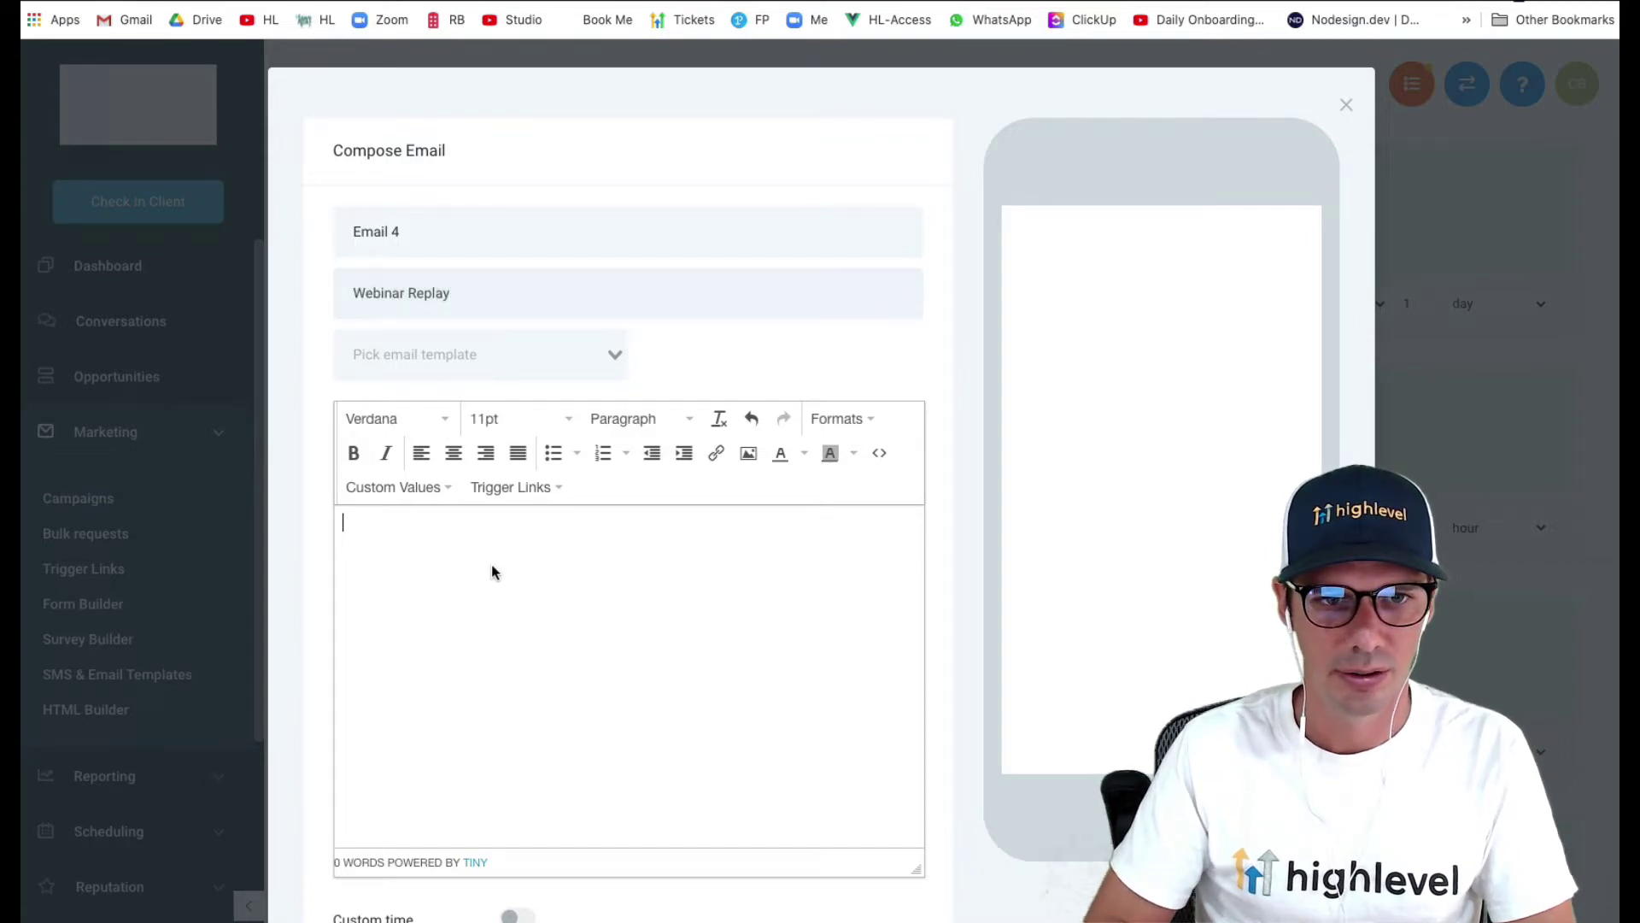
{"action": "type", "text": "Hi "}
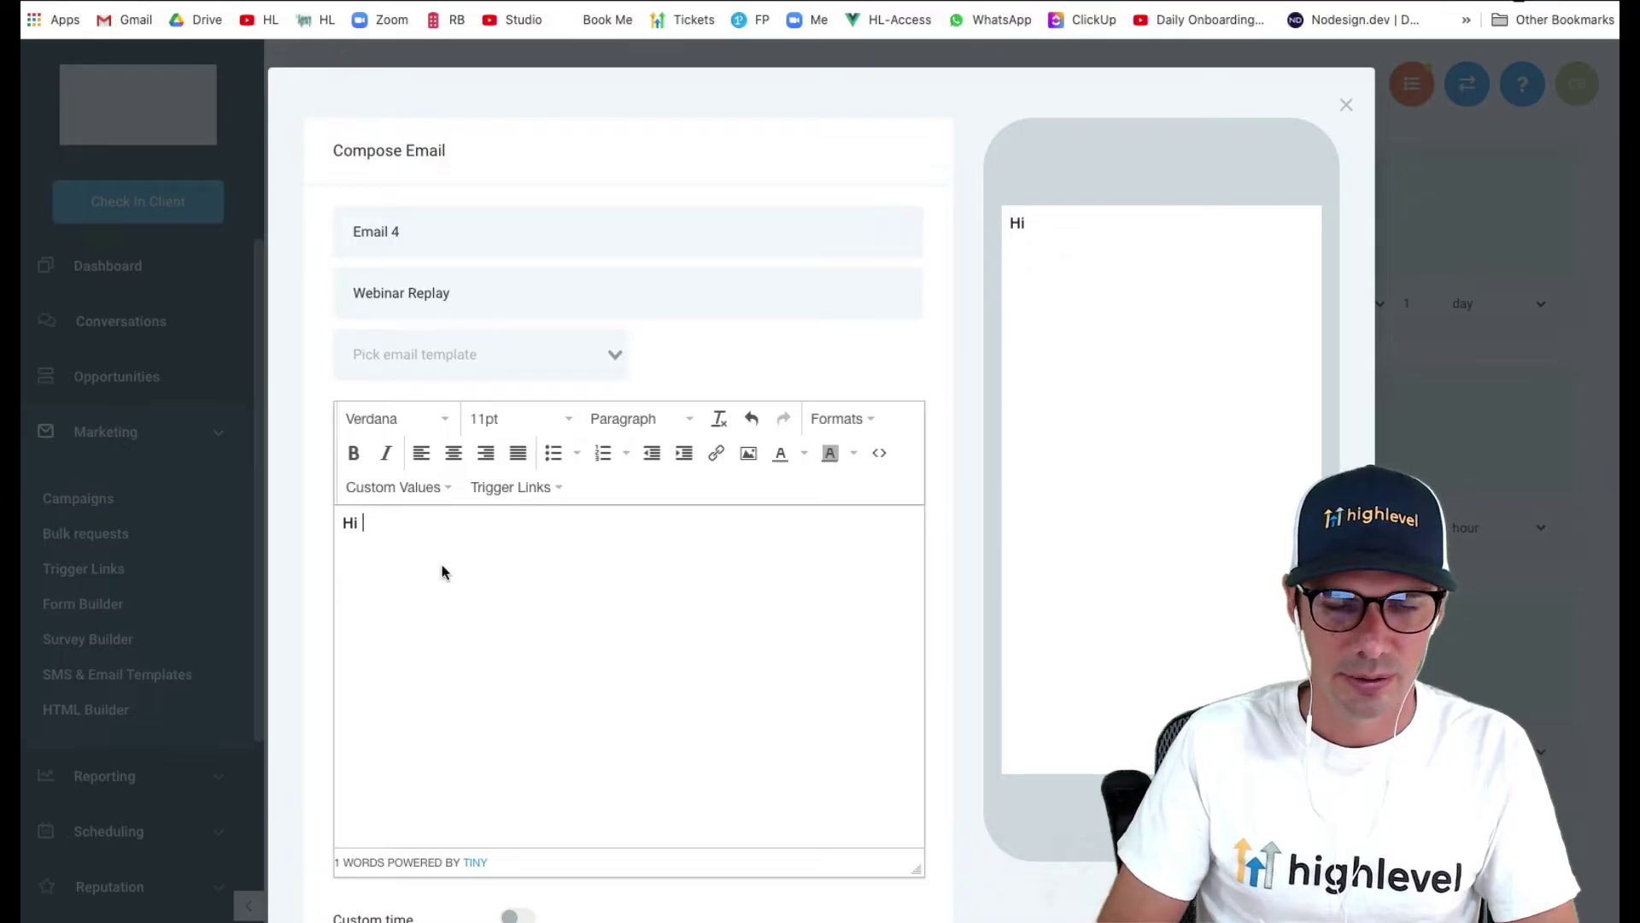
{"action": "type", "text": ".sdfjsl"}
{"action": "key", "text": "BackSpace"}
{"action": "key", "text": "BackSpace"}
{"action": "key", "text": "BackSpace"}
{"action": "key", "text": "BackSpace"}
{"action": "key", "text": "BackSpace"}
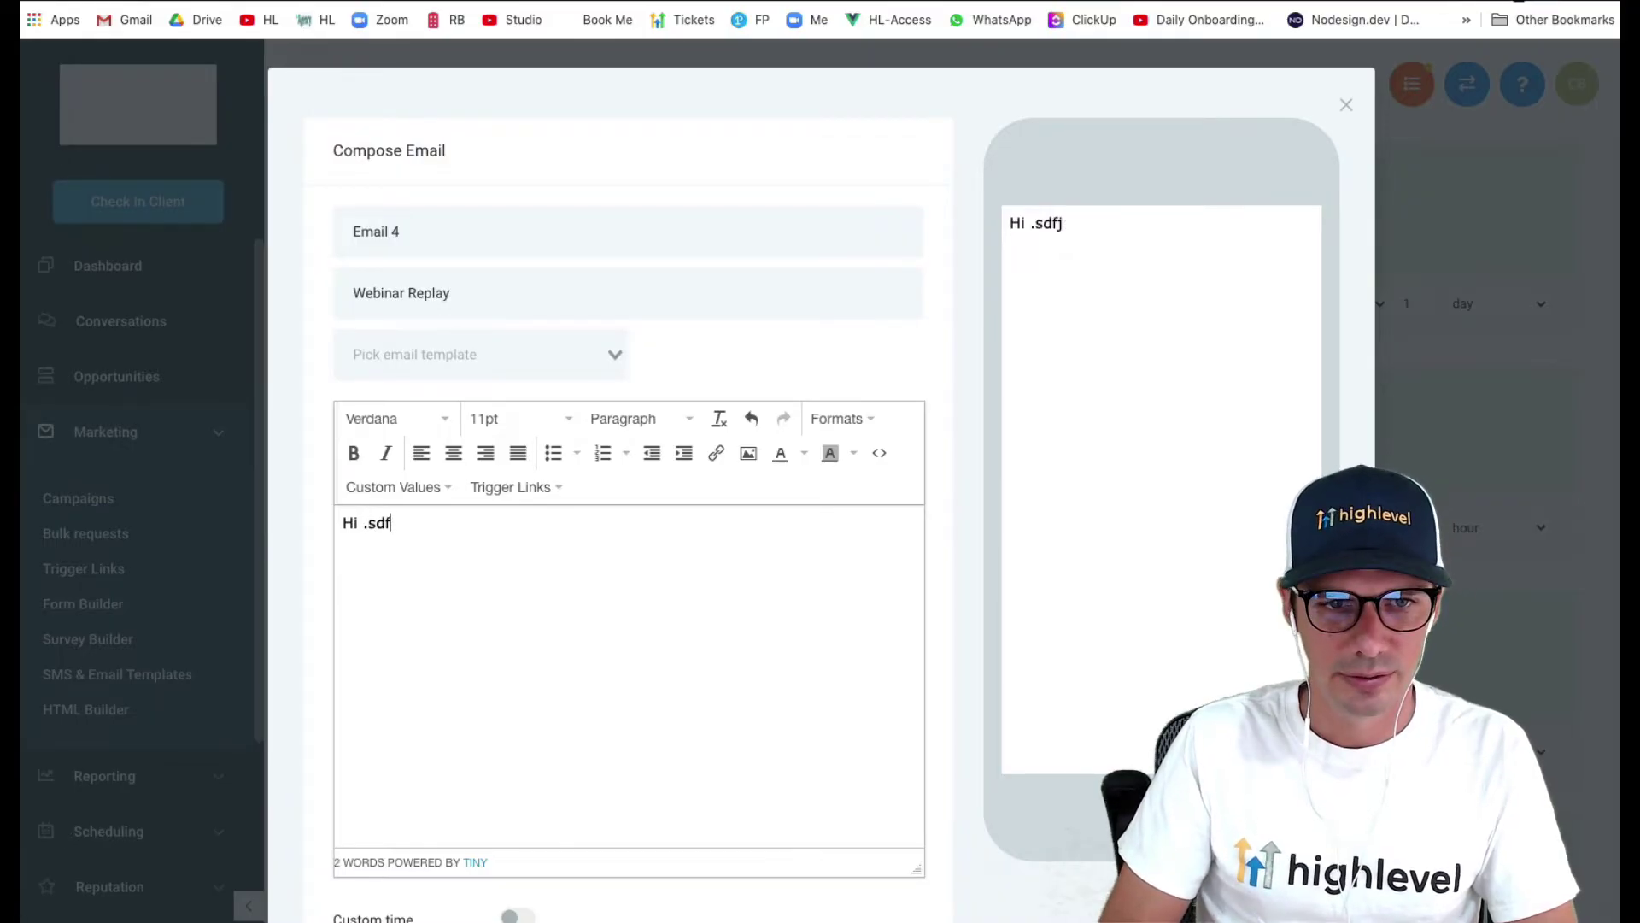
{"action": "key", "text": "BackSpace"}
{"action": "key", "text": "BackSpace"}
{"action": "type", "text": "lkjsflksdj f"}
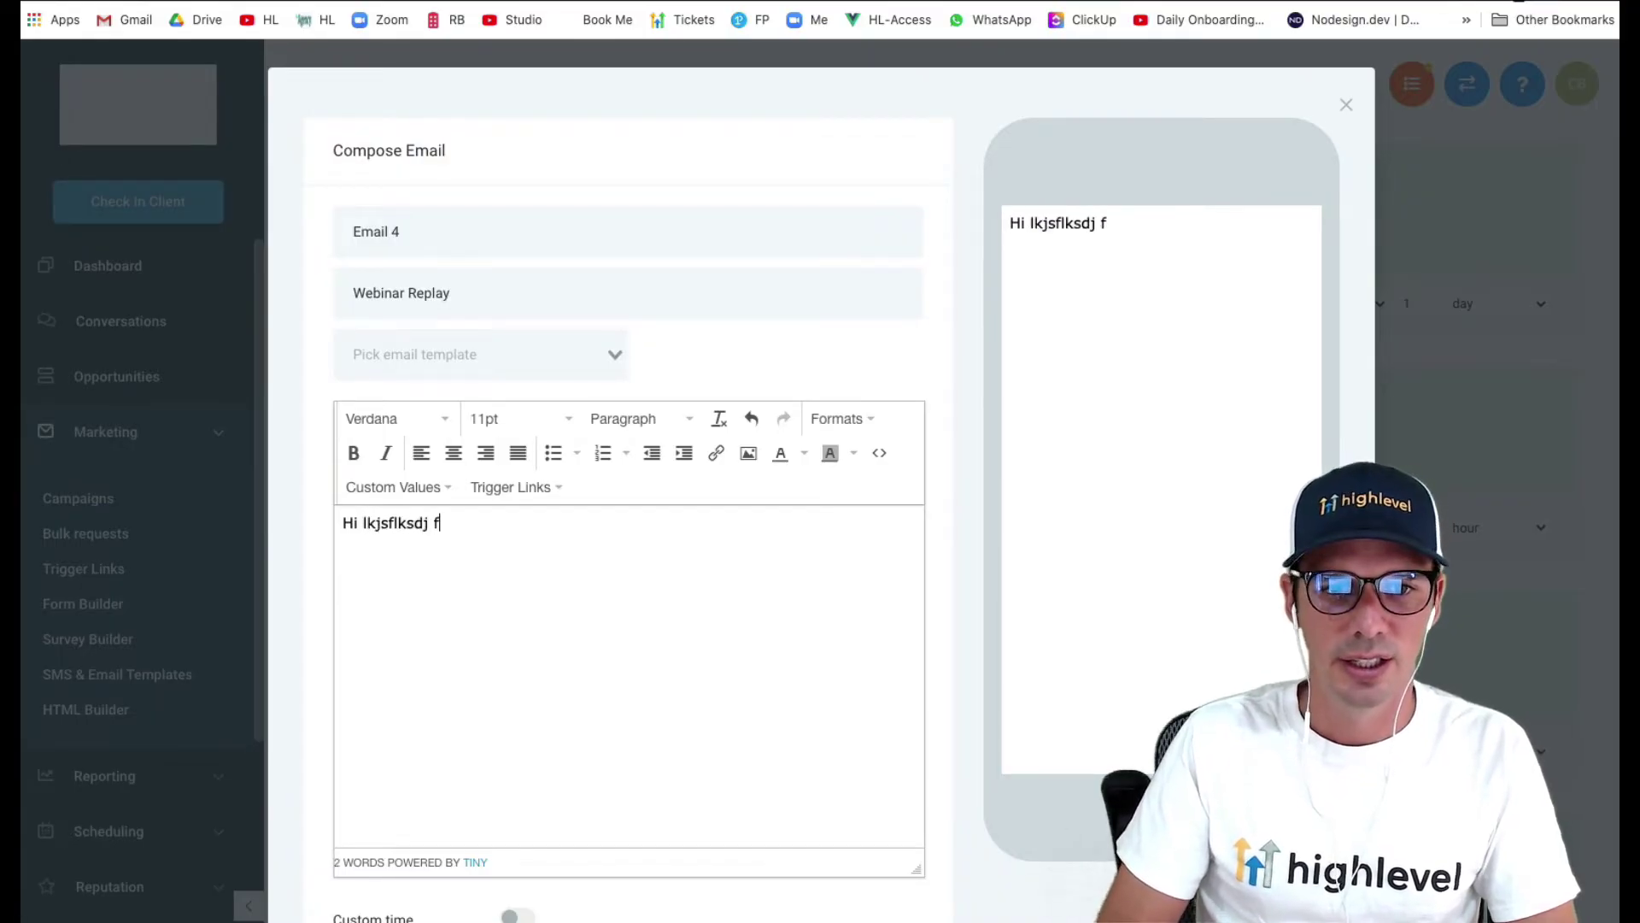
{"action": "key", "text": "BackSpace"}
{"action": "key", "text": "Return"}
{"action": "type", "text": "Replay:"}
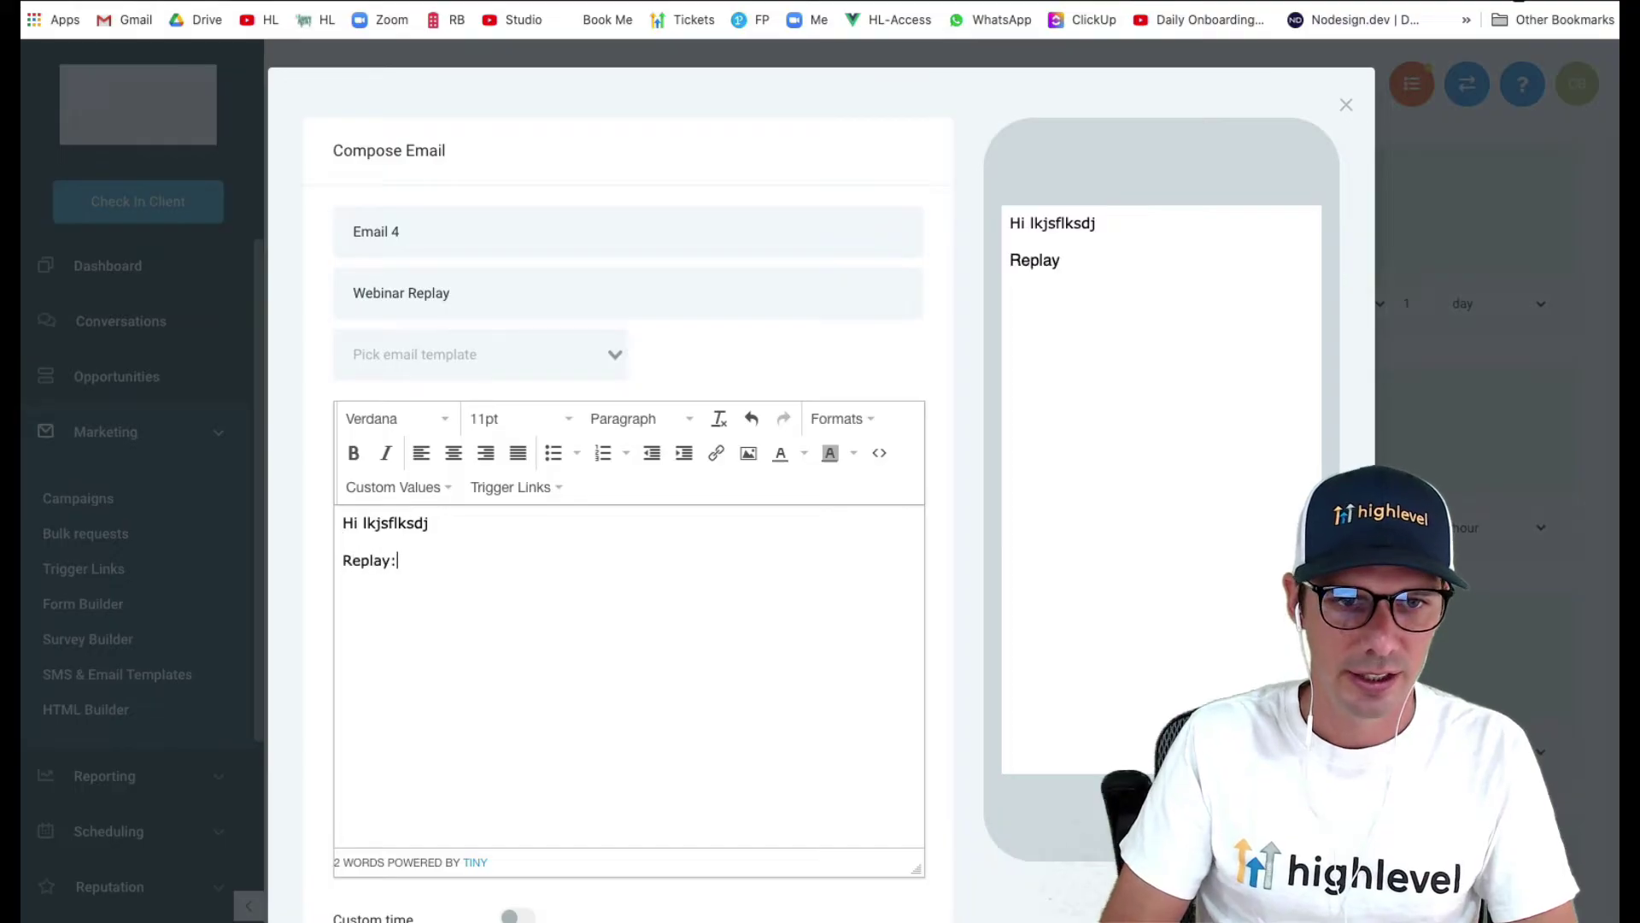
- Save Email 4 and schedule it to send 1 day after the event
{"action": "scroll", "coordinate": [904, 749], "scroll_direction": "down", "scroll_amount": 4}
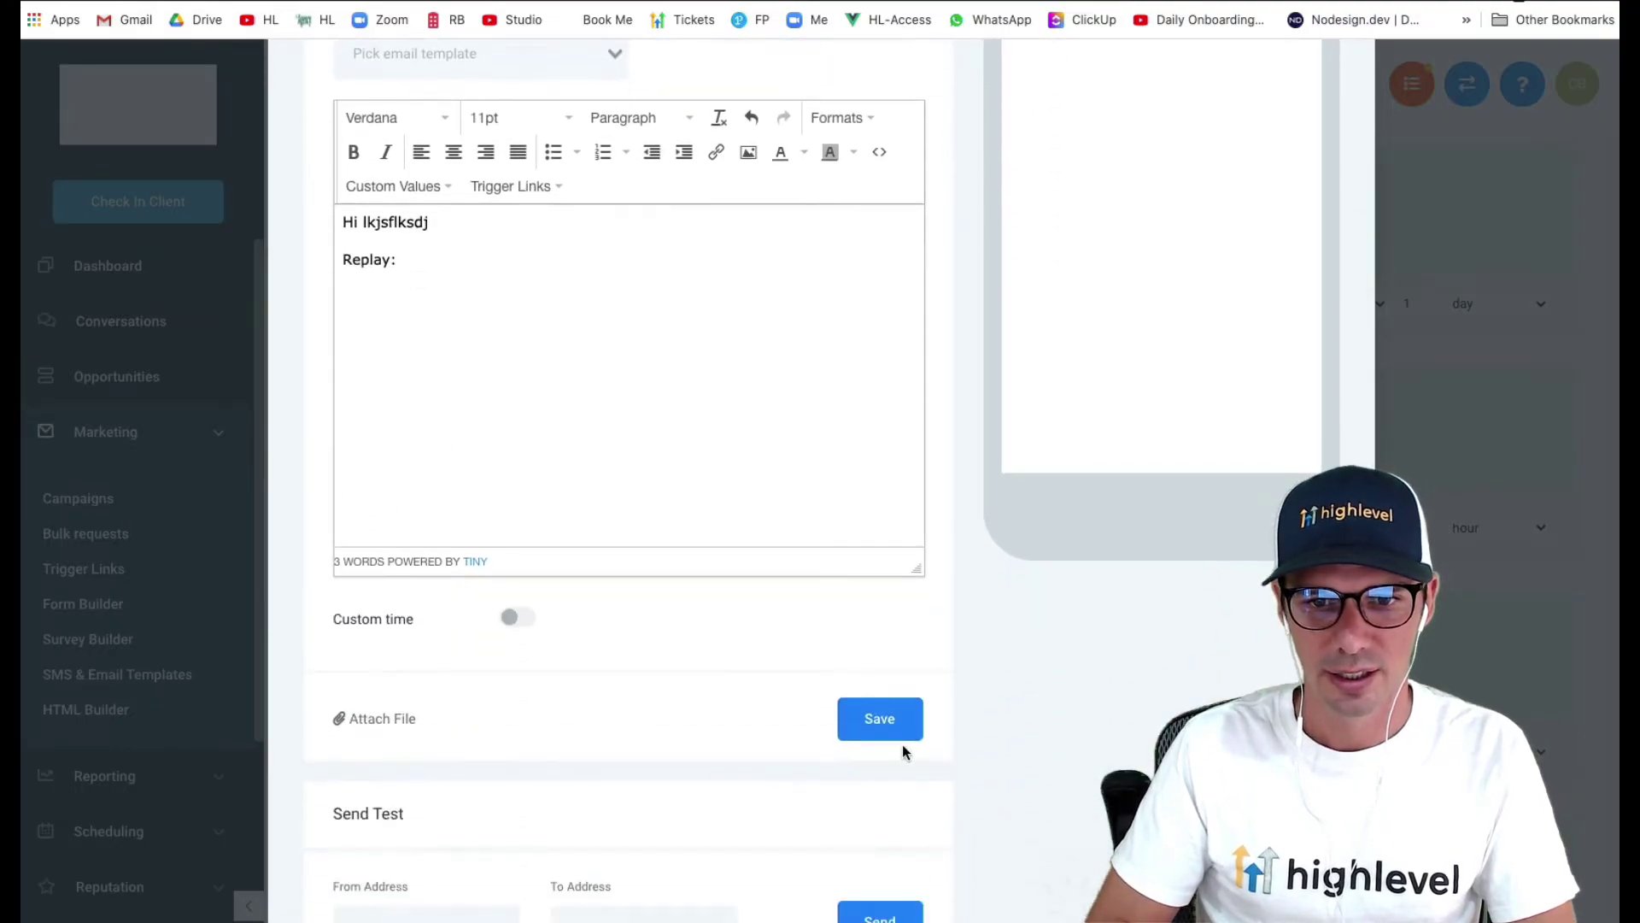
{"action": "left_click", "coordinate": [884, 733]}
{"action": "scroll", "coordinate": [884, 736], "scroll_direction": "down", "scroll_amount": 3}
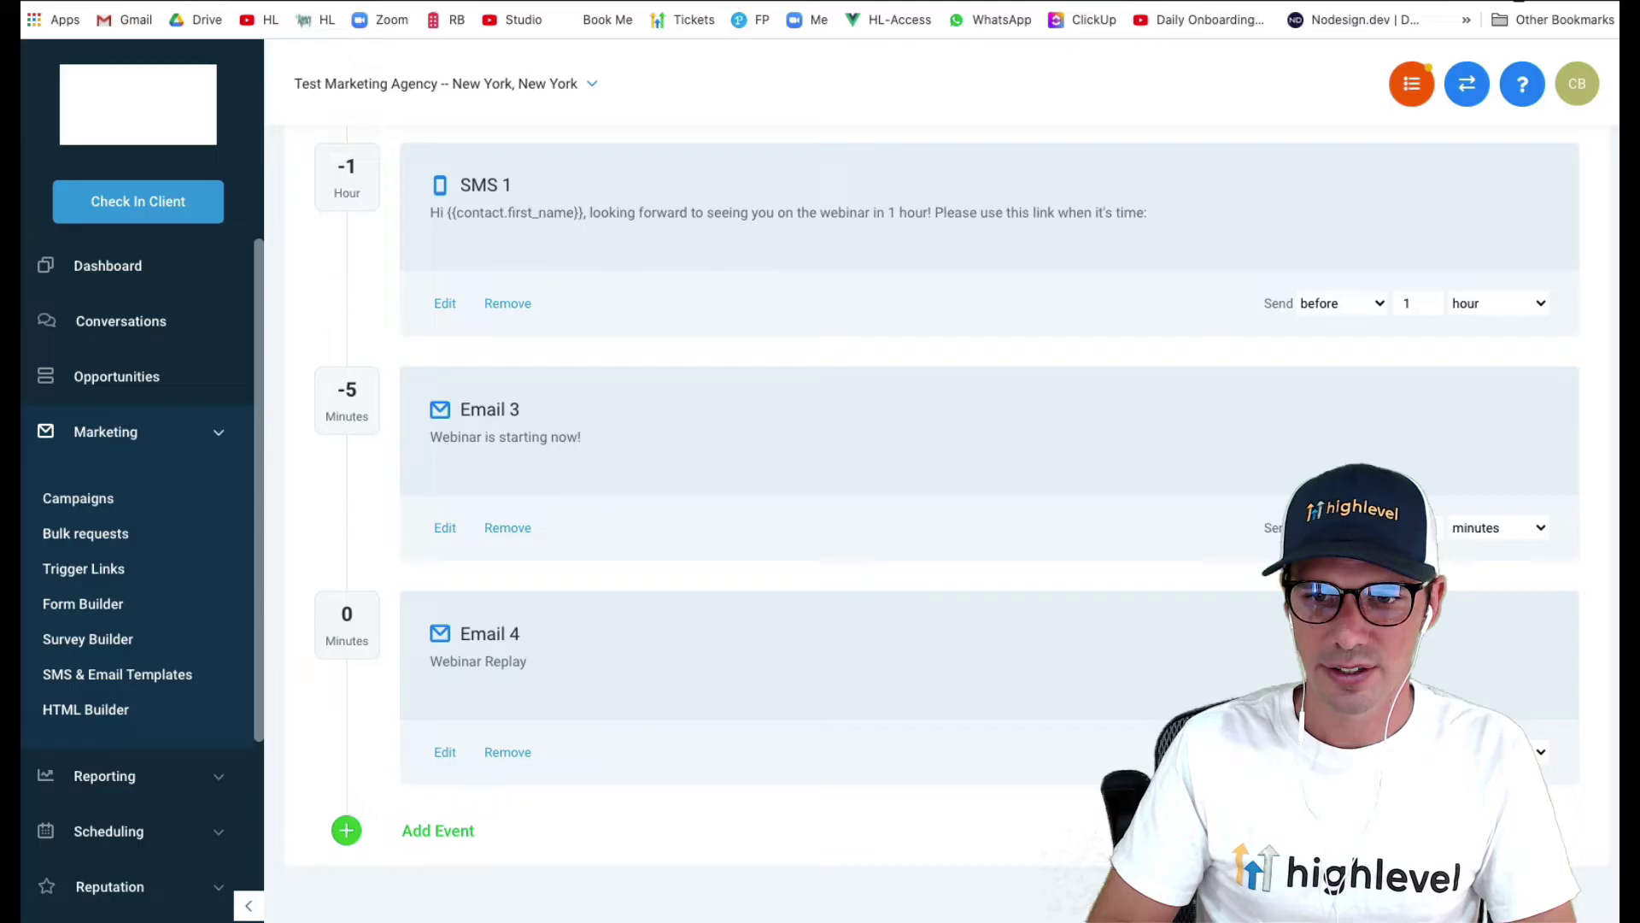
{"action": "type", "text": "1"}
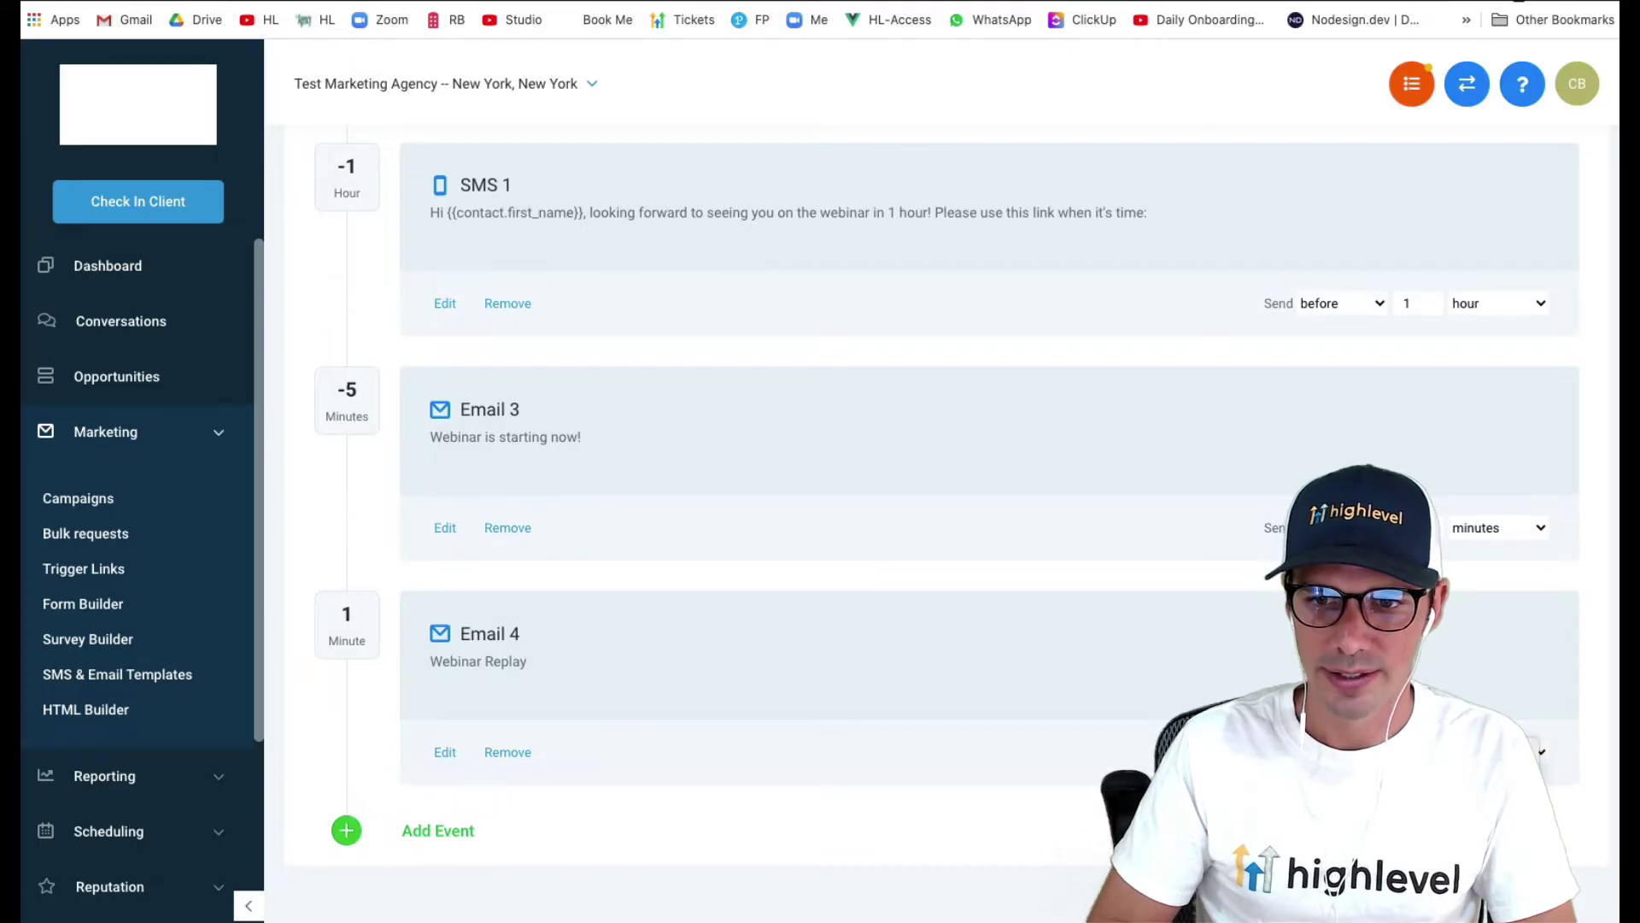
{"action": "key", "text": "Tab"}
{"action": "key", "text": "d"}
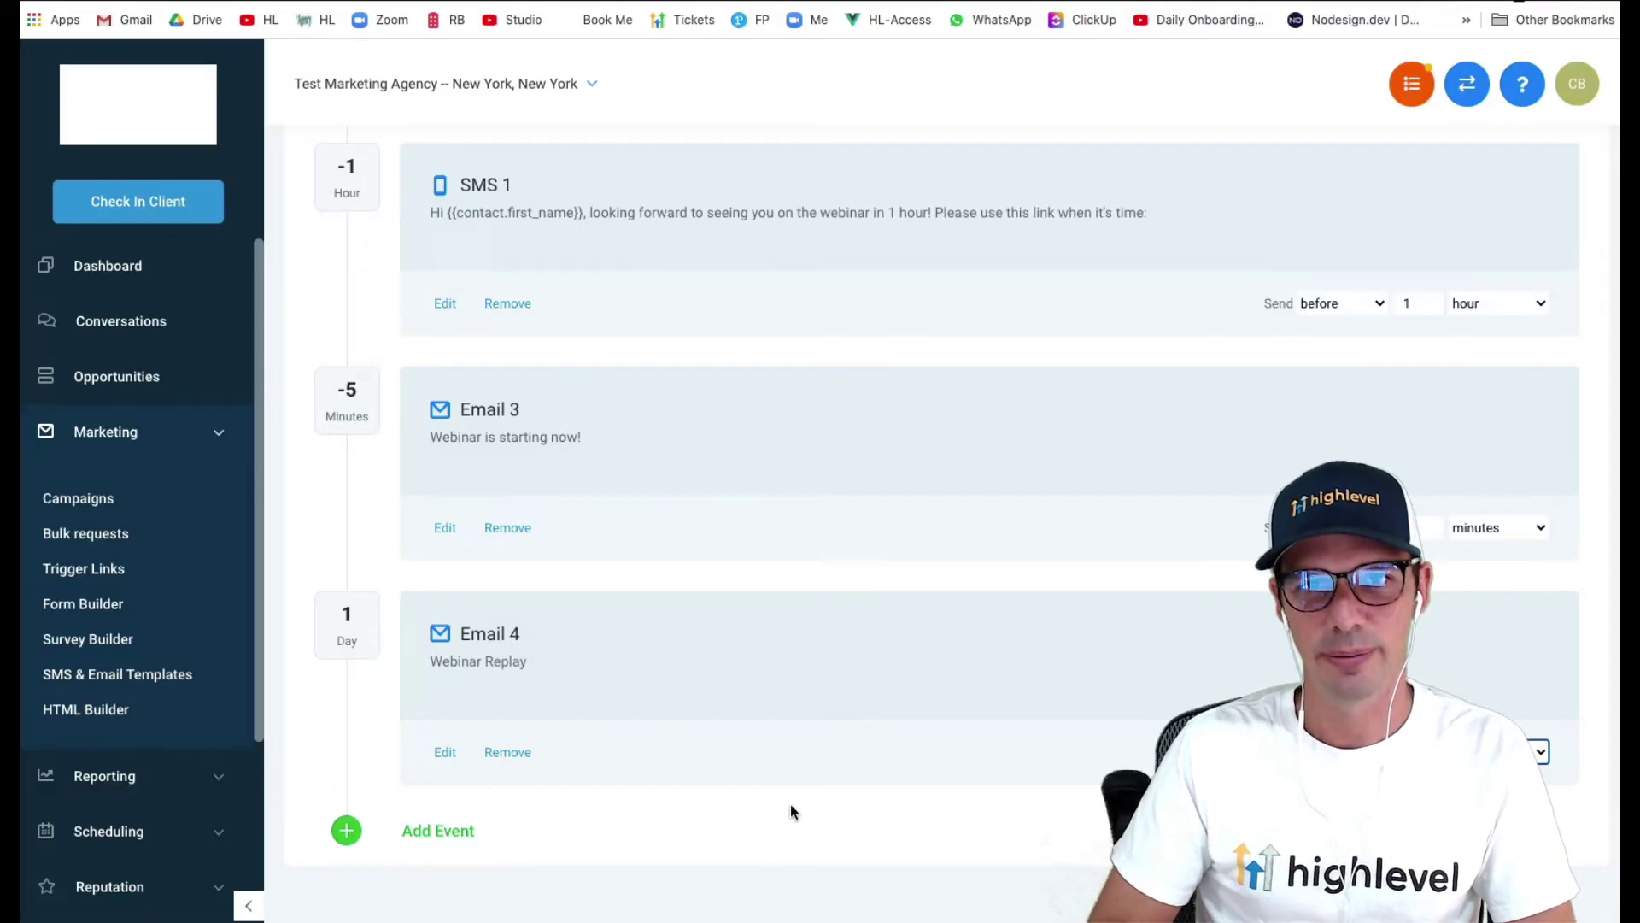
- Change the Webinar campaign's status from Draft to Published
{"action": "scroll", "coordinate": [848, 698], "scroll_direction": "up", "scroll_amount": 15}
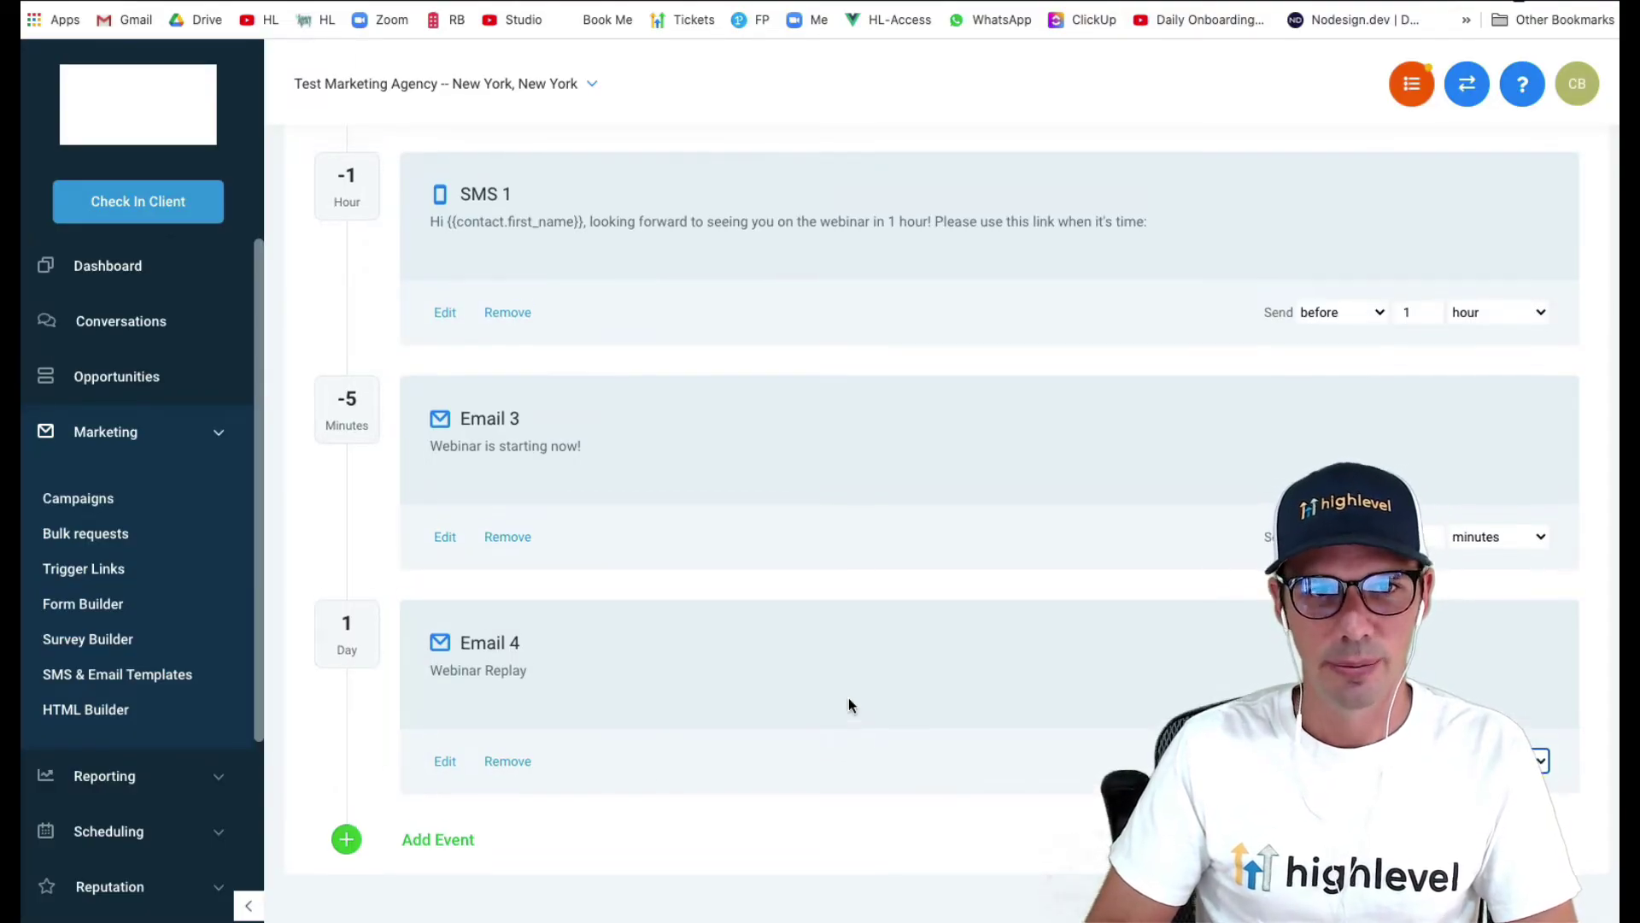
{"action": "scroll", "coordinate": [812, 601], "scroll_direction": "down", "scroll_amount": 8}
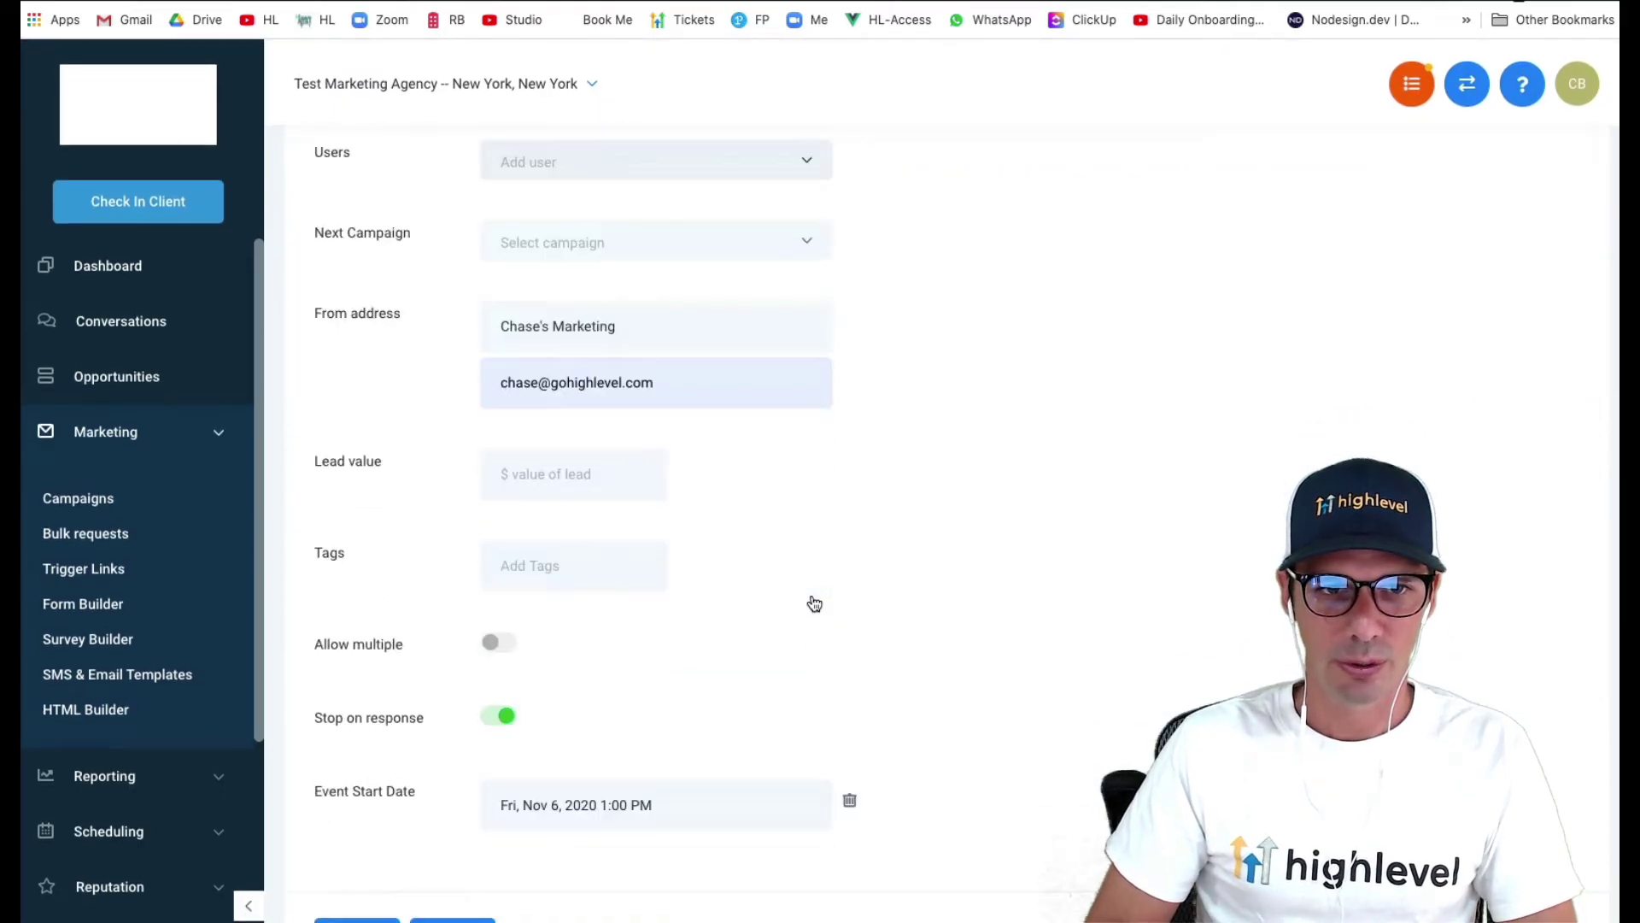
{"action": "scroll", "coordinate": [790, 536], "scroll_direction": "down", "scroll_amount": 8}
{"action": "scroll", "coordinate": [789, 536], "scroll_direction": "up", "scroll_amount": 10}
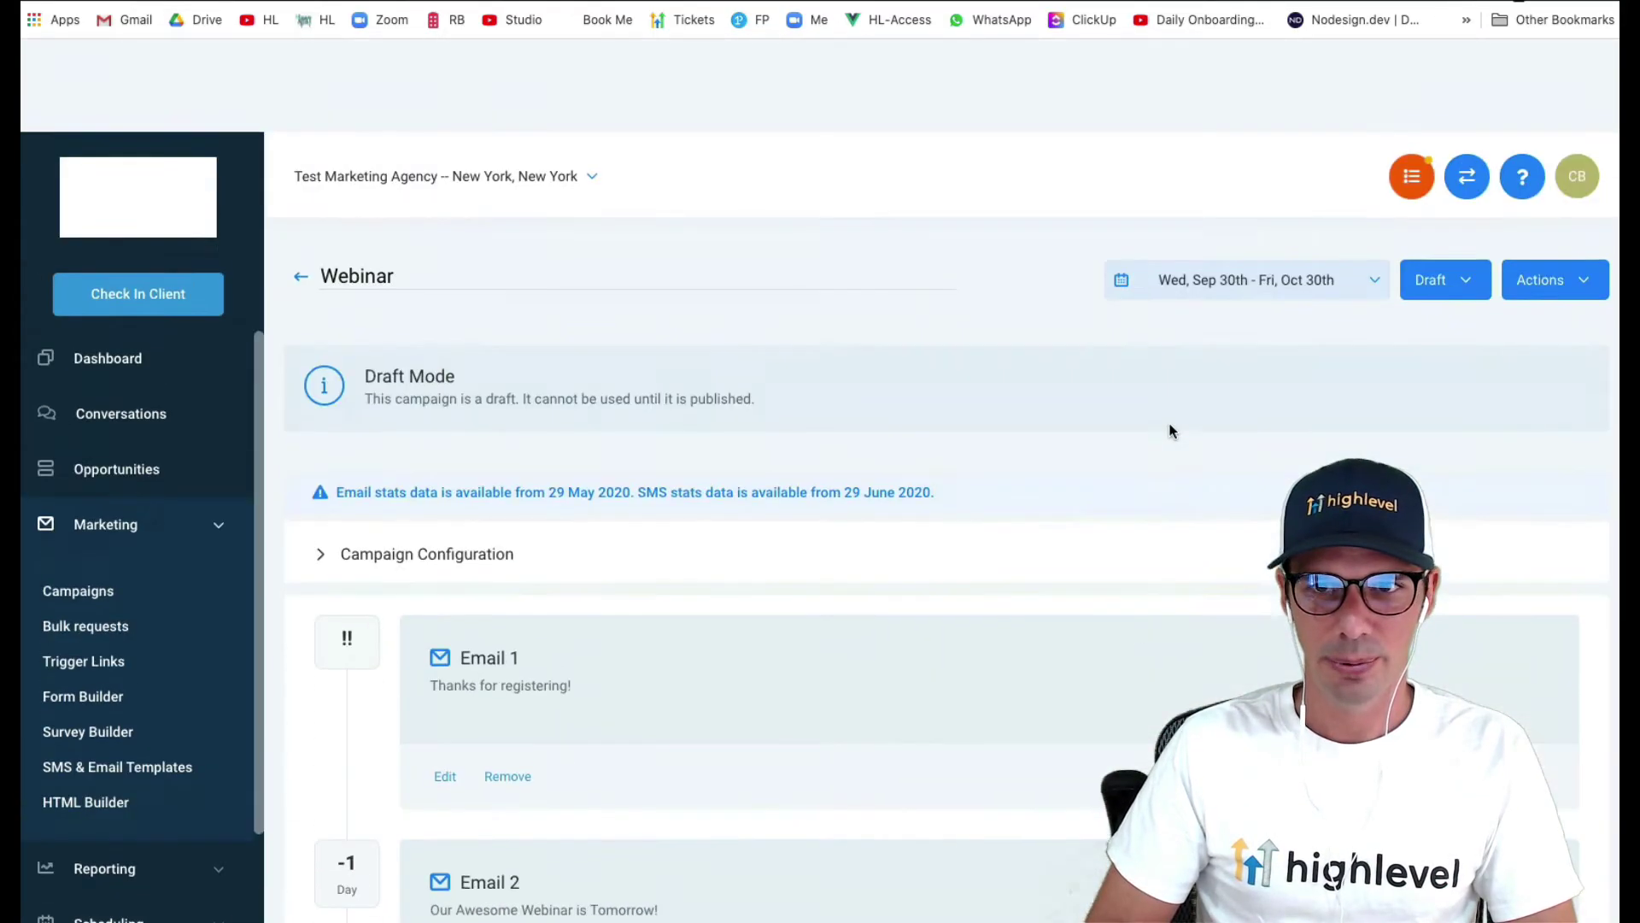
{"action": "left_click", "coordinate": [1445, 190]}
{"action": "left_click", "coordinate": [1442, 232]}
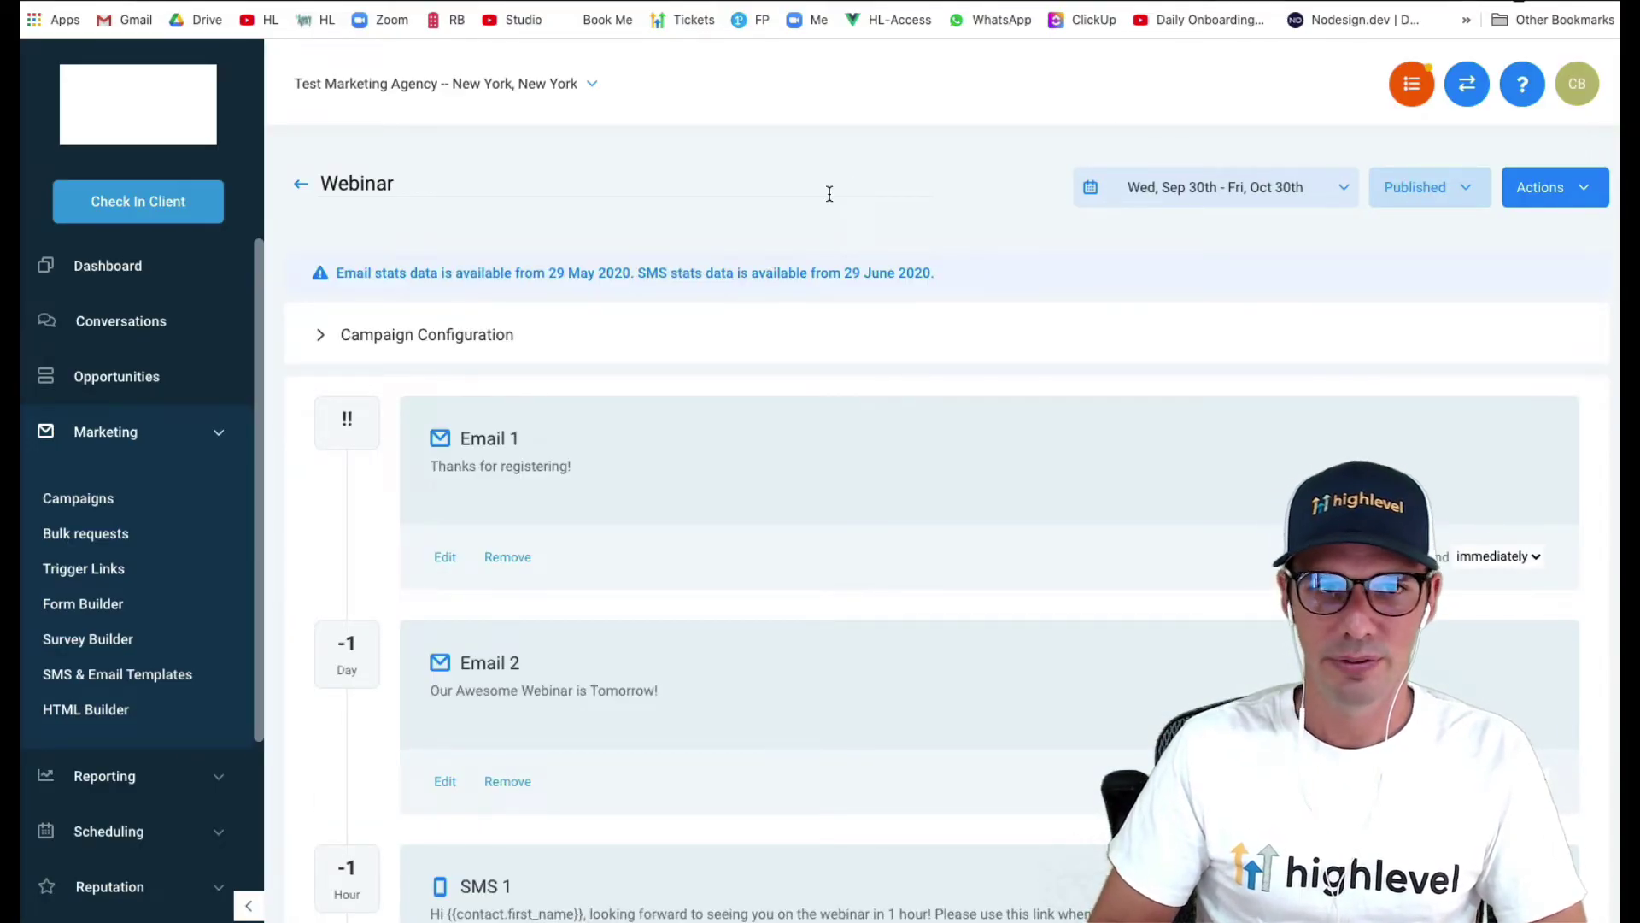
{"action": "left_click", "coordinate": [111, 457]}
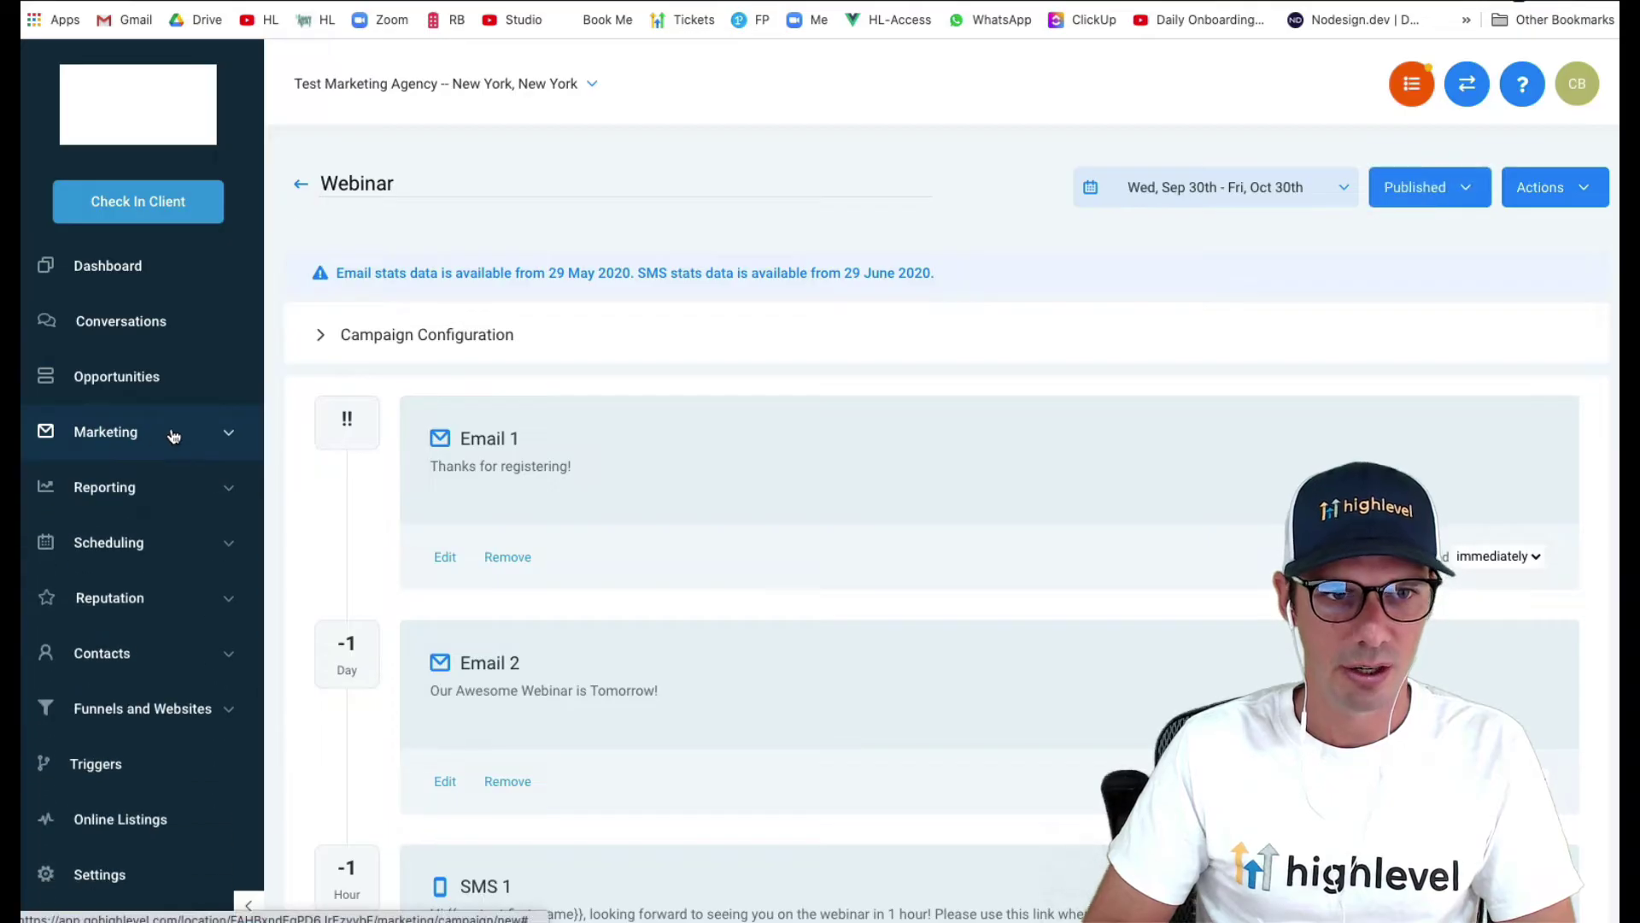
- Create a new form in Form Builder and name it Webinar Signup
{"action": "left_click", "coordinate": [139, 433]}
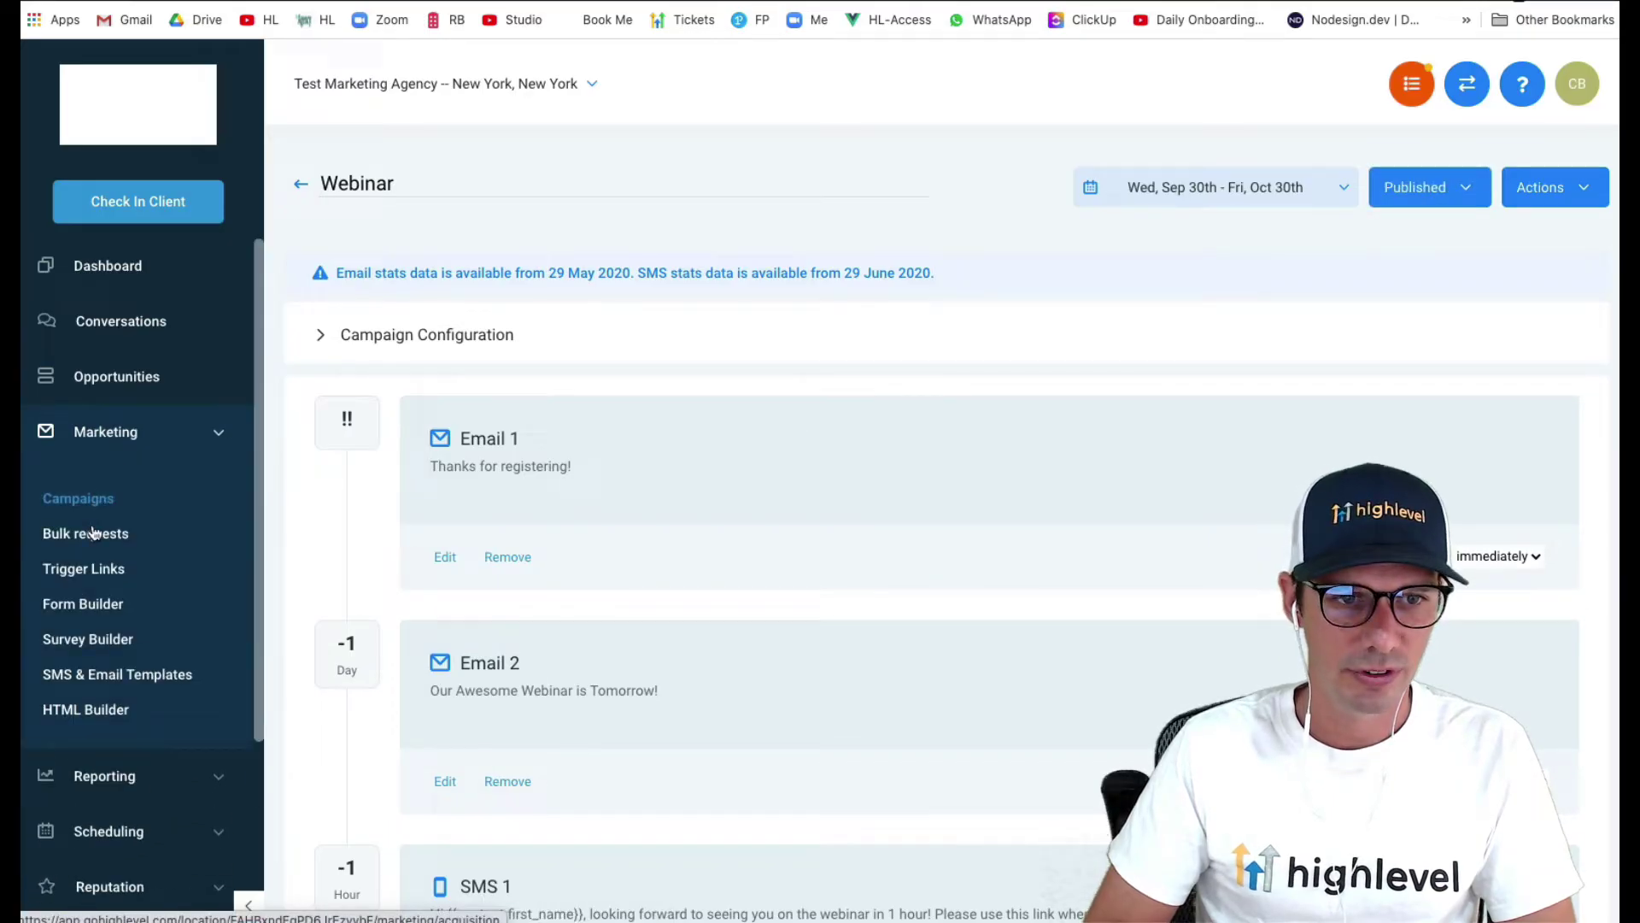
{"action": "left_click", "coordinate": [92, 604]}
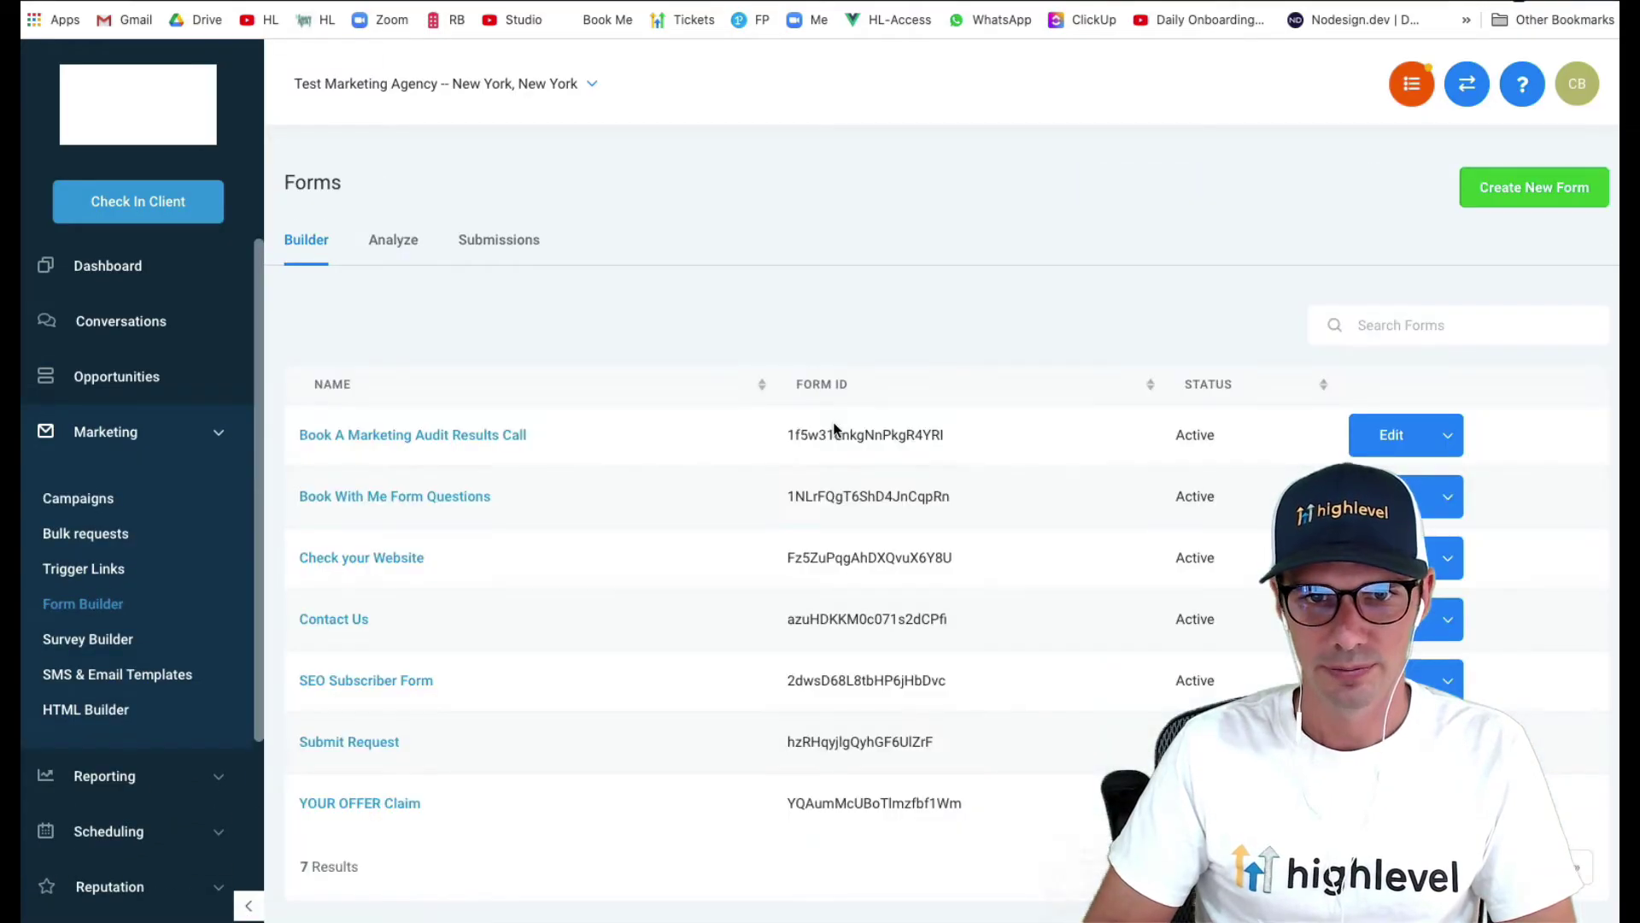
{"action": "left_click", "coordinate": [1502, 203]}
{"action": "left_click", "coordinate": [1519, 171]}
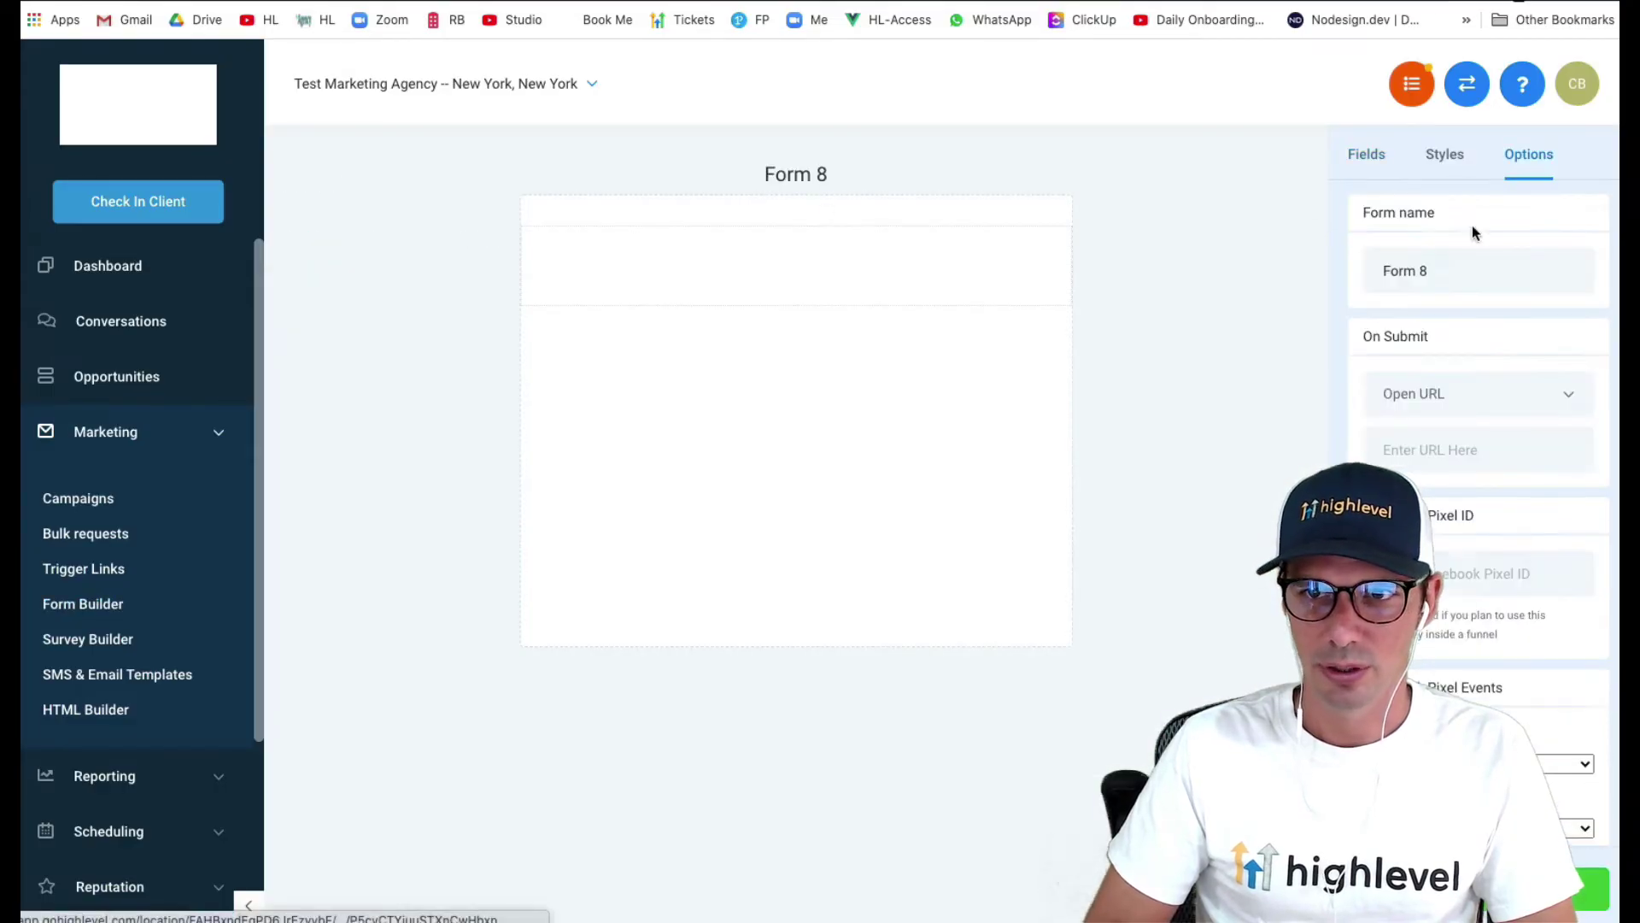
{"action": "left_click_drag", "start_coordinate": [1383, 270], "coordinate": [1430, 261]}
{"action": "type", "text": "Webinar S"}
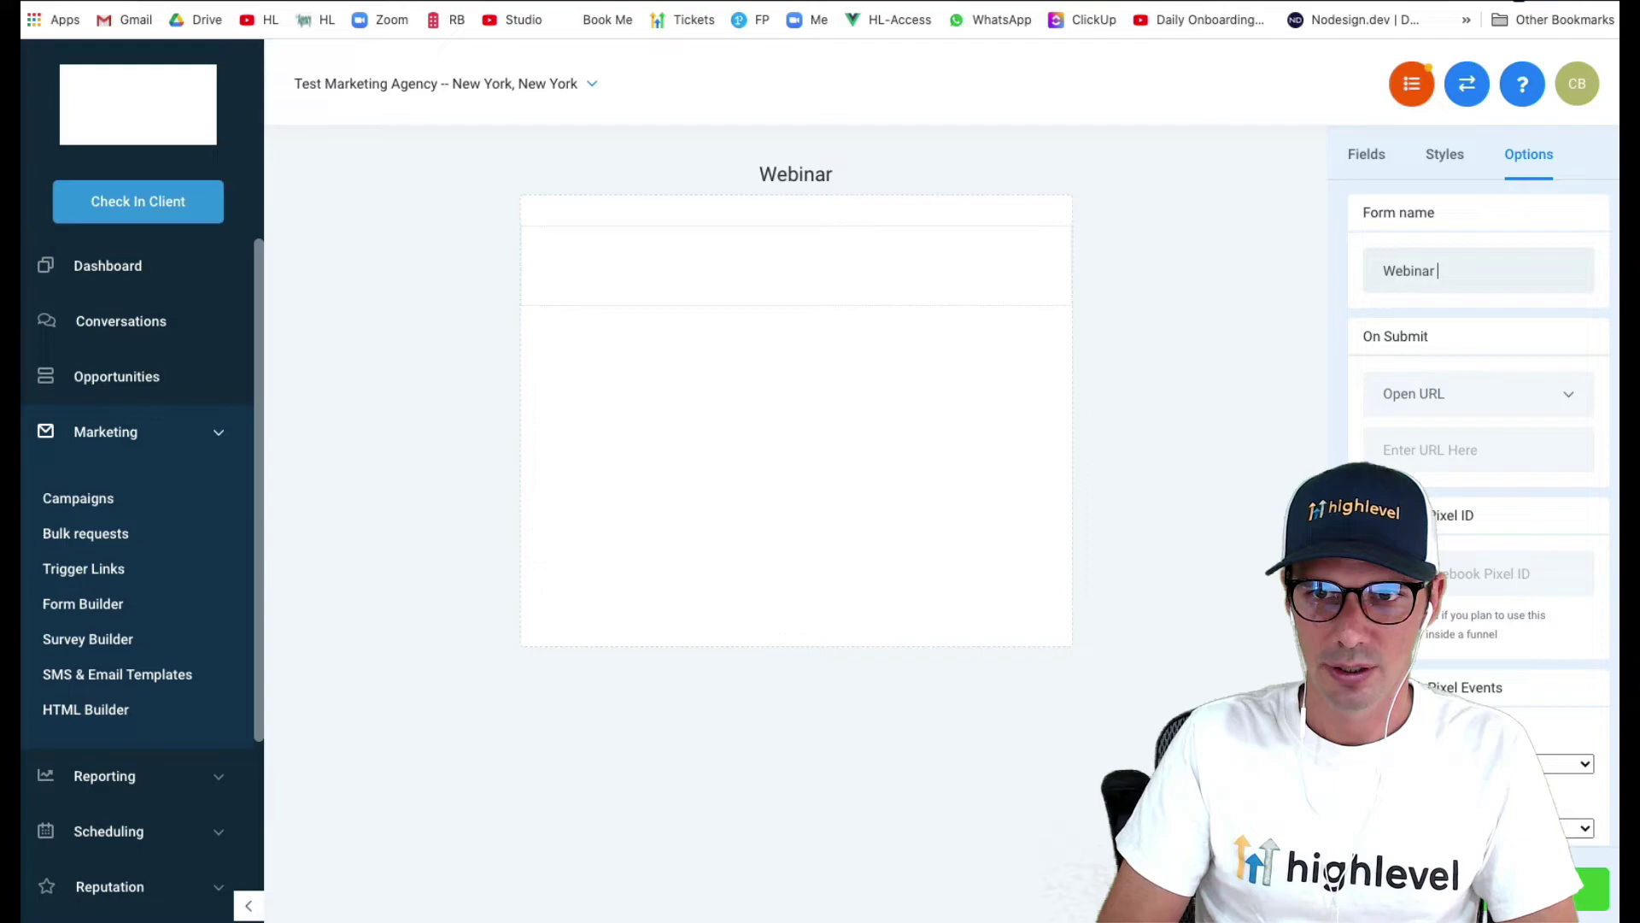
{"action": "key", "text": "BackSpace"}
{"action": "key", "text": "BackSpace"}
{"action": "type", "text": "Signup"}
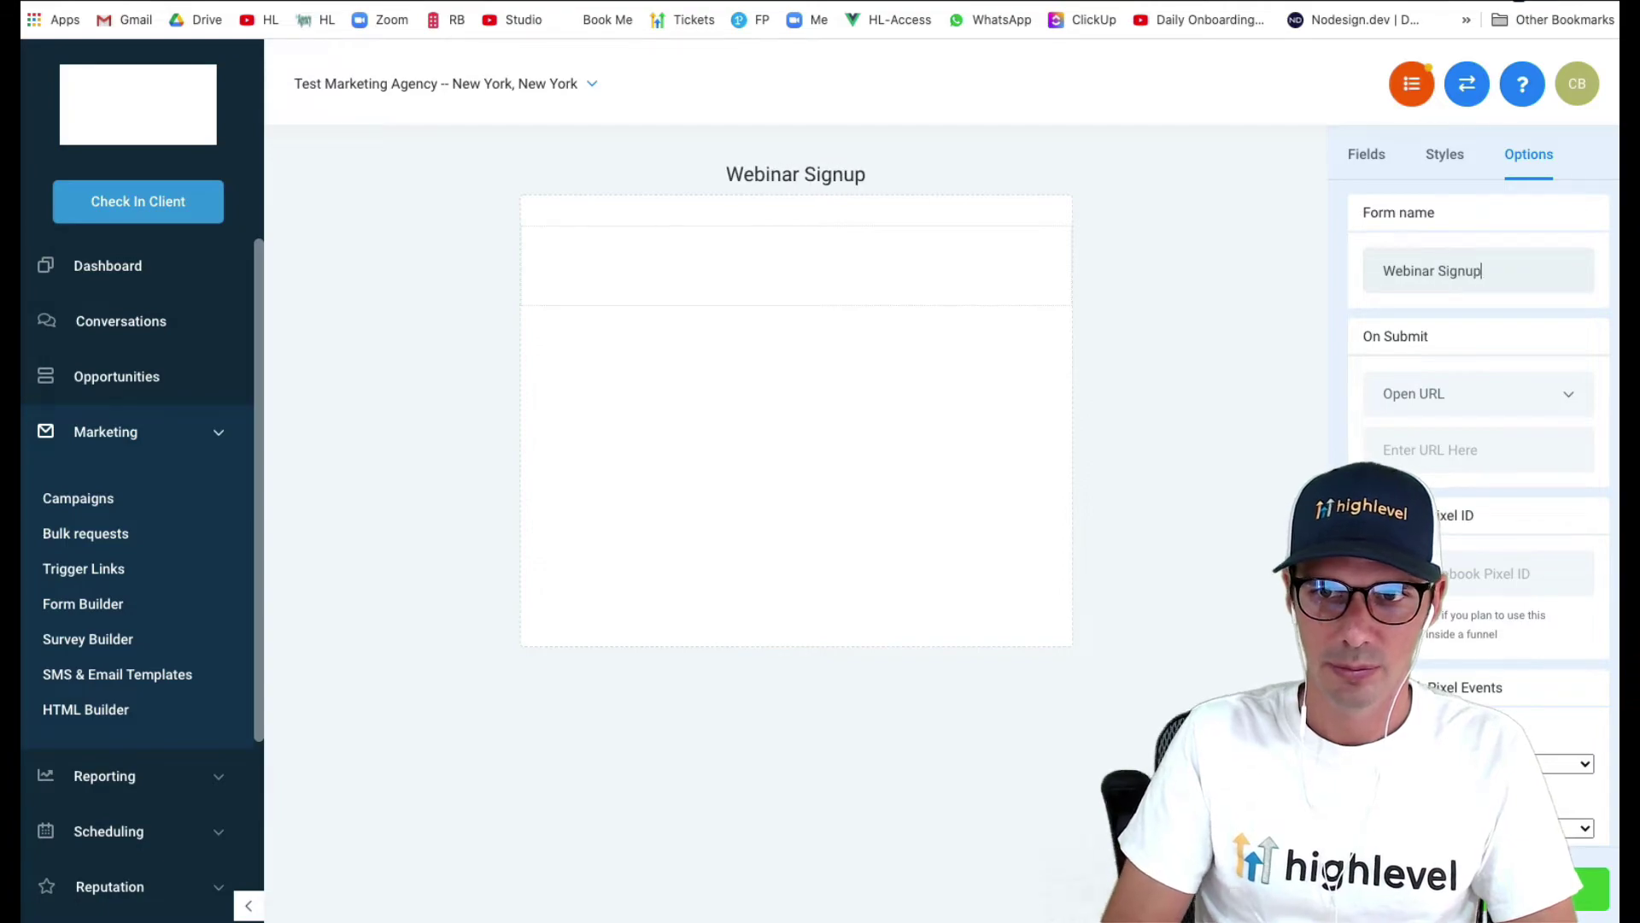
- Set the form's On Submit action to show the message 'Thanks for registering!'
{"action": "left_click", "coordinate": [1478, 409]}
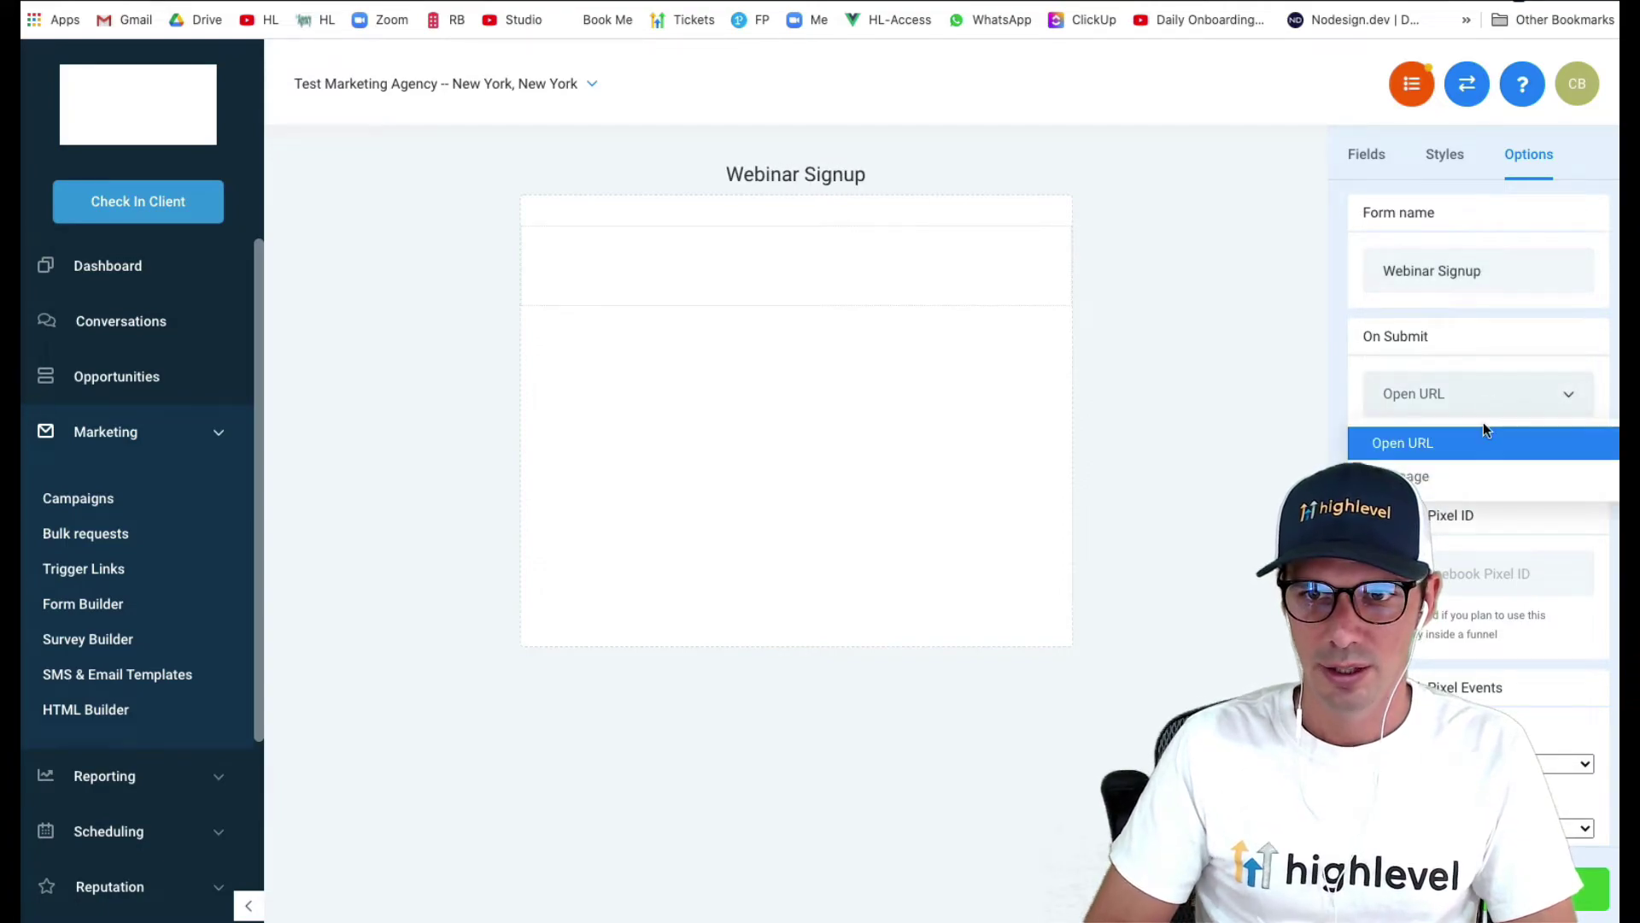
{"action": "left_click", "coordinate": [1461, 478]}
{"action": "left_click", "coordinate": [1403, 451]}
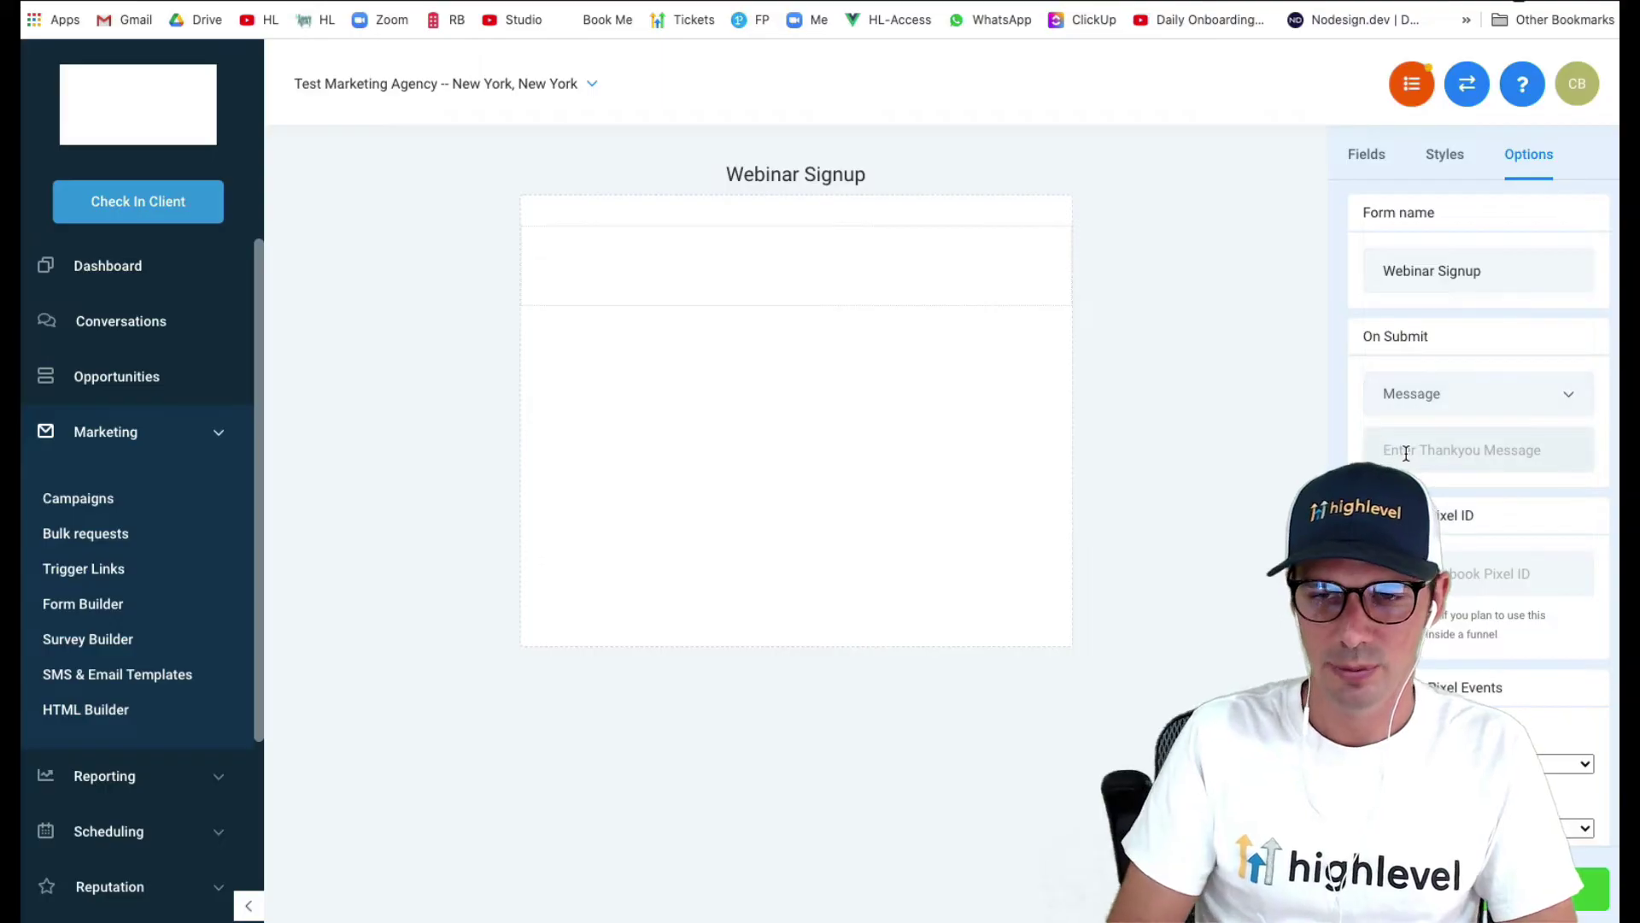
{"action": "type", "text": "Thanks for regi"}
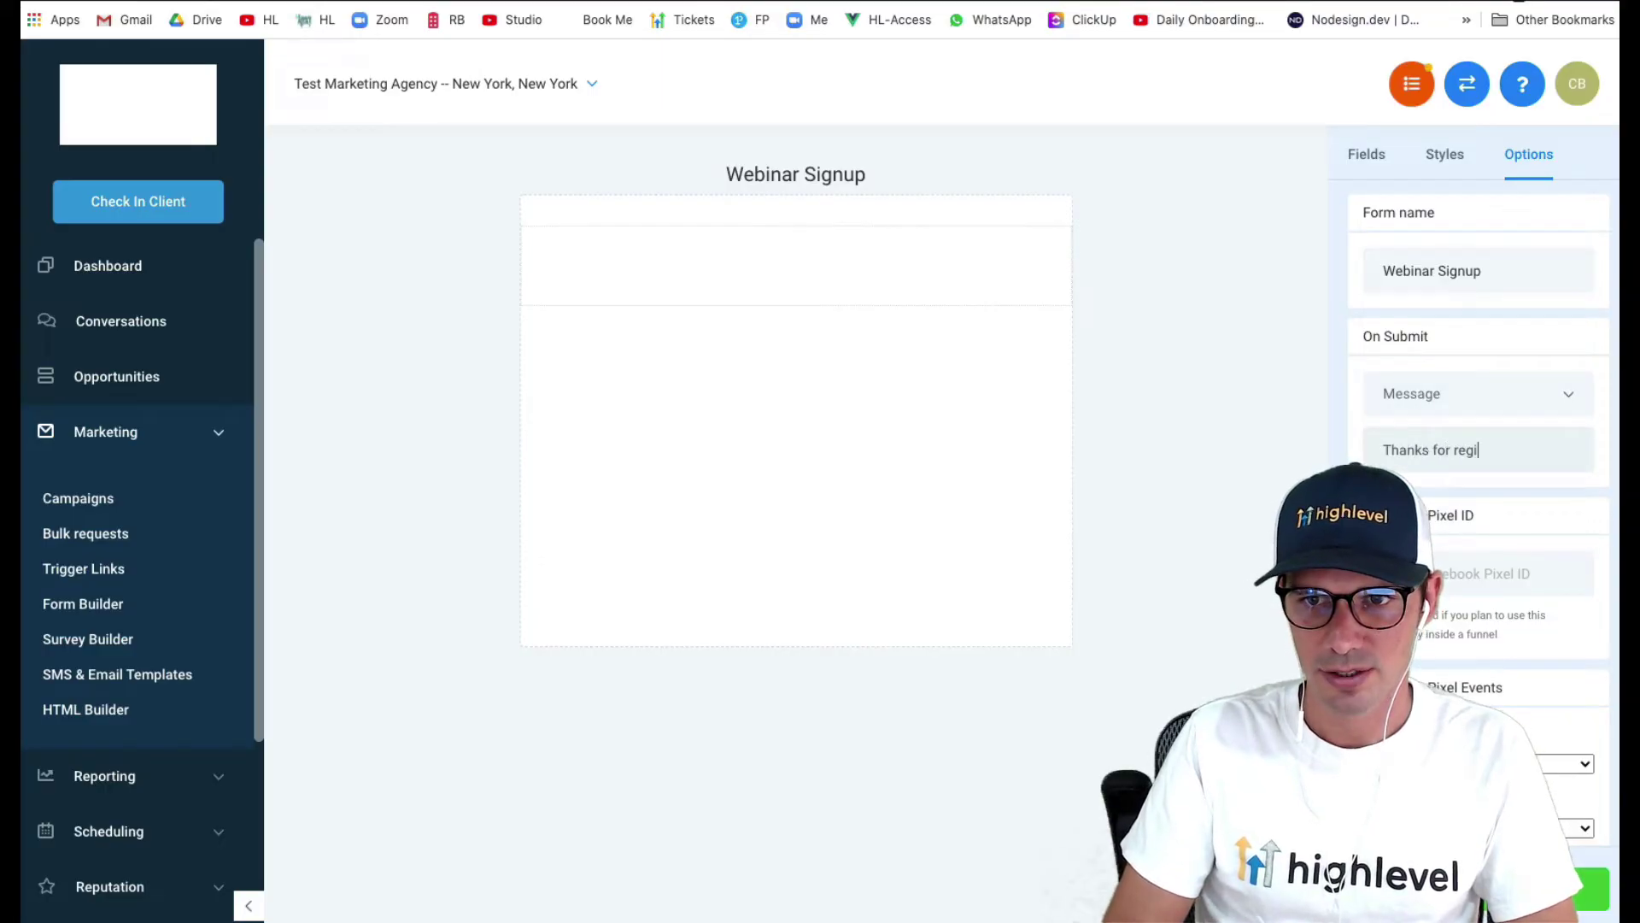
{"action": "type", "text": "string"}
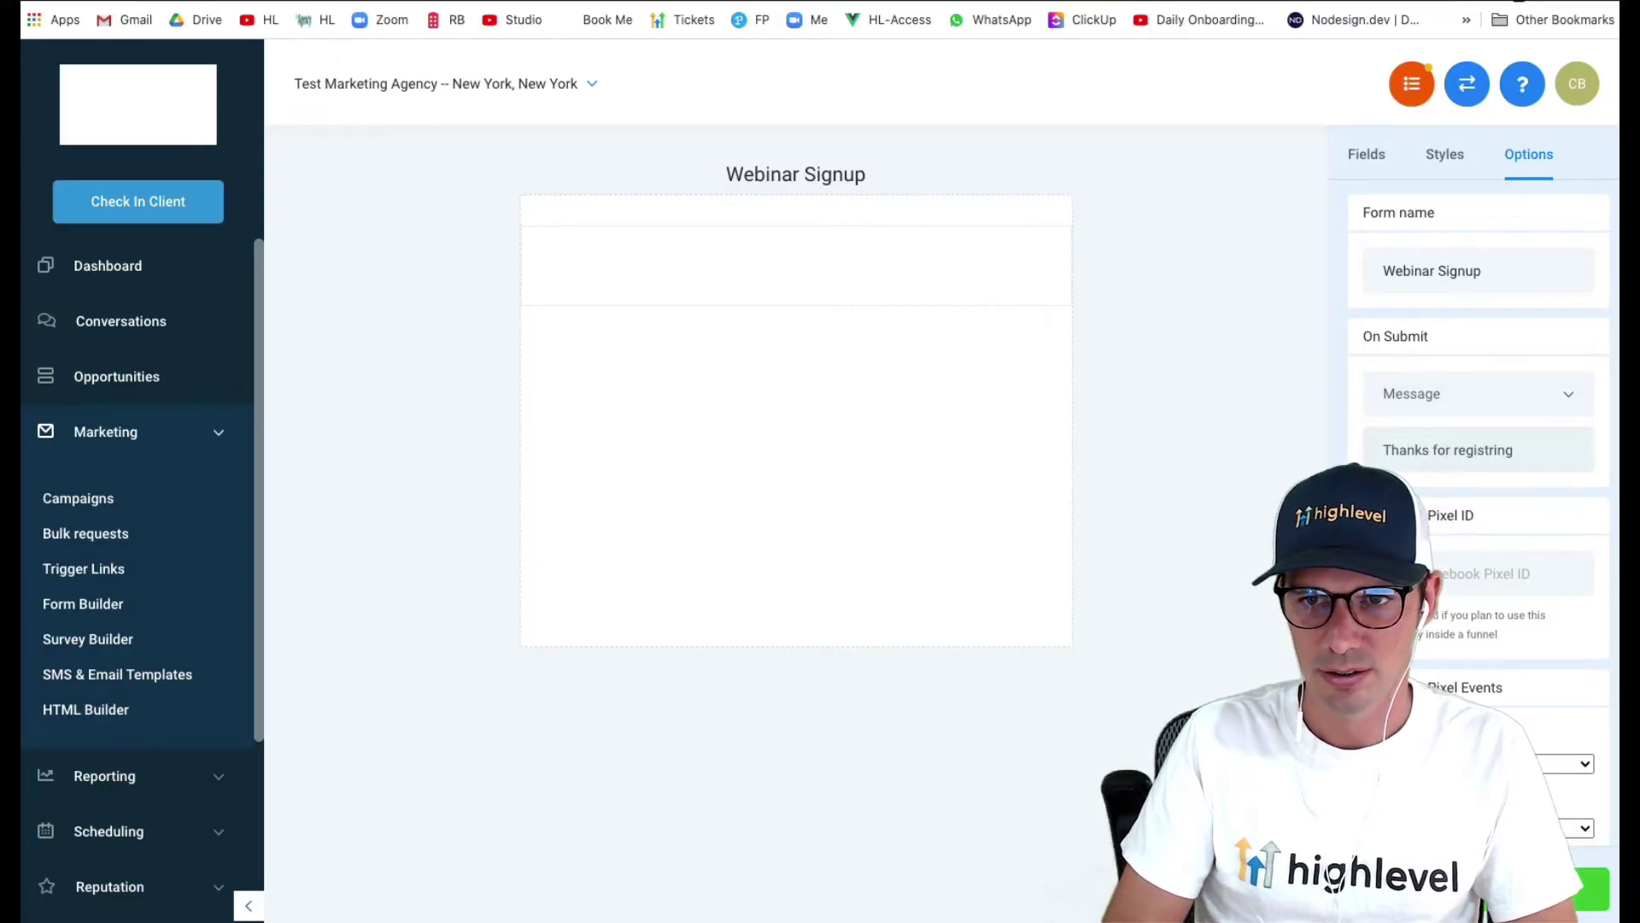
{"action": "key", "text": "BackSpace"}
{"action": "key", "text": "BackSpace"}
{"action": "key", "text": "BackSpace"}
{"action": "key", "text": "BackSpace"}
{"action": "key", "text": "BackSpace"}
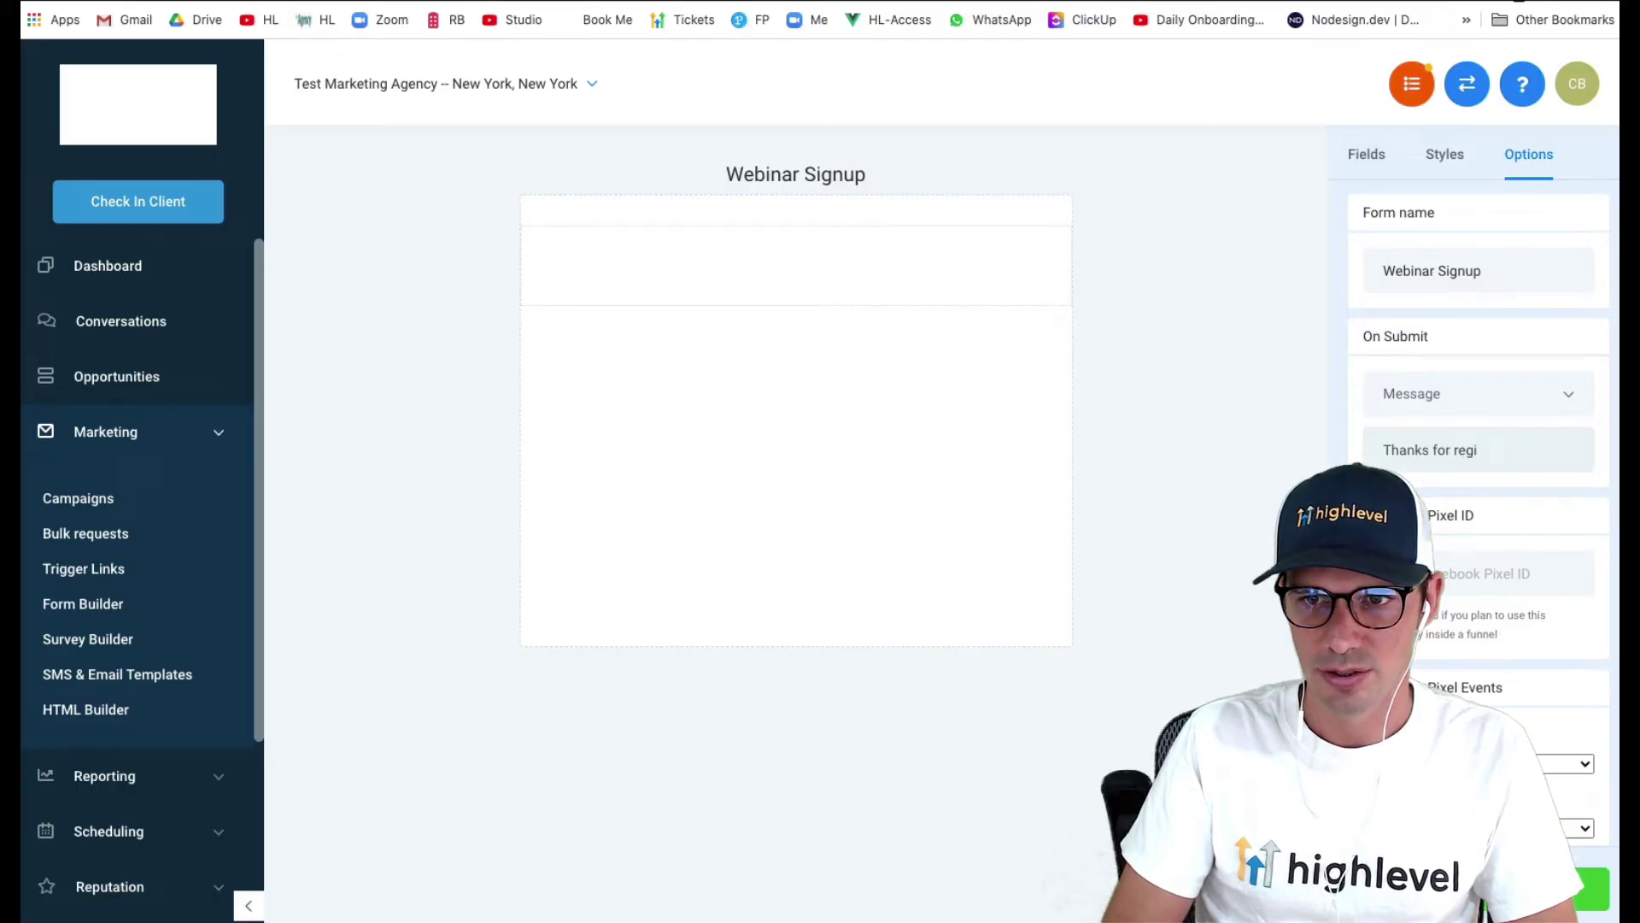
{"action": "type", "text": "tering!"}
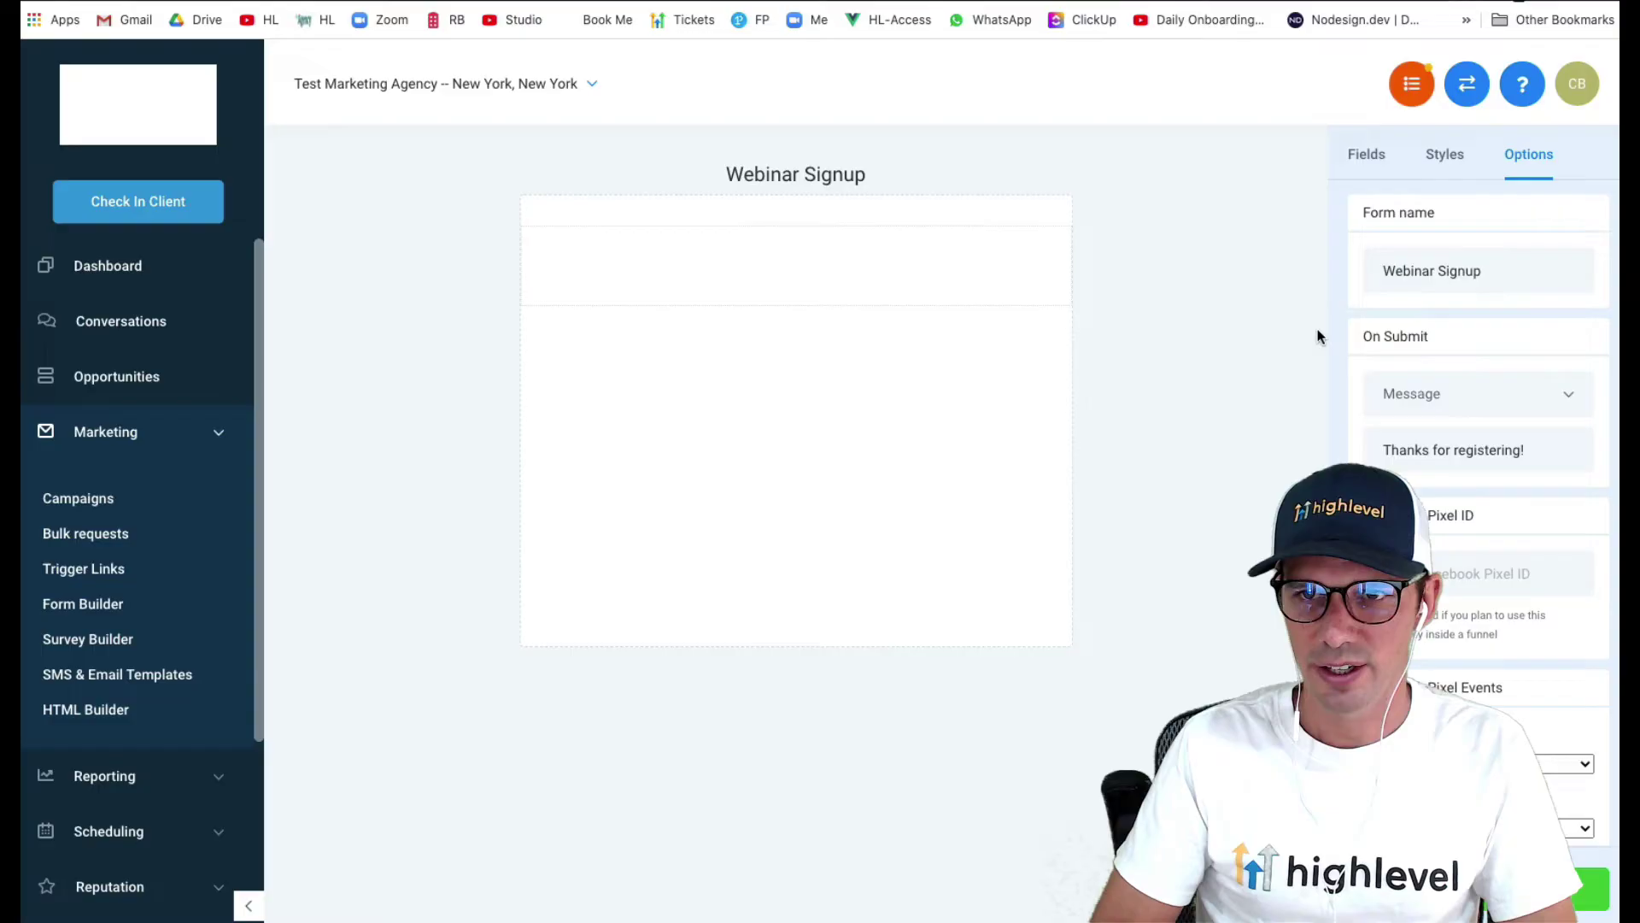
- Add First Name, Last Name and Email fields to the Webinar Signup form
{"action": "left_click", "coordinate": [1368, 159]}
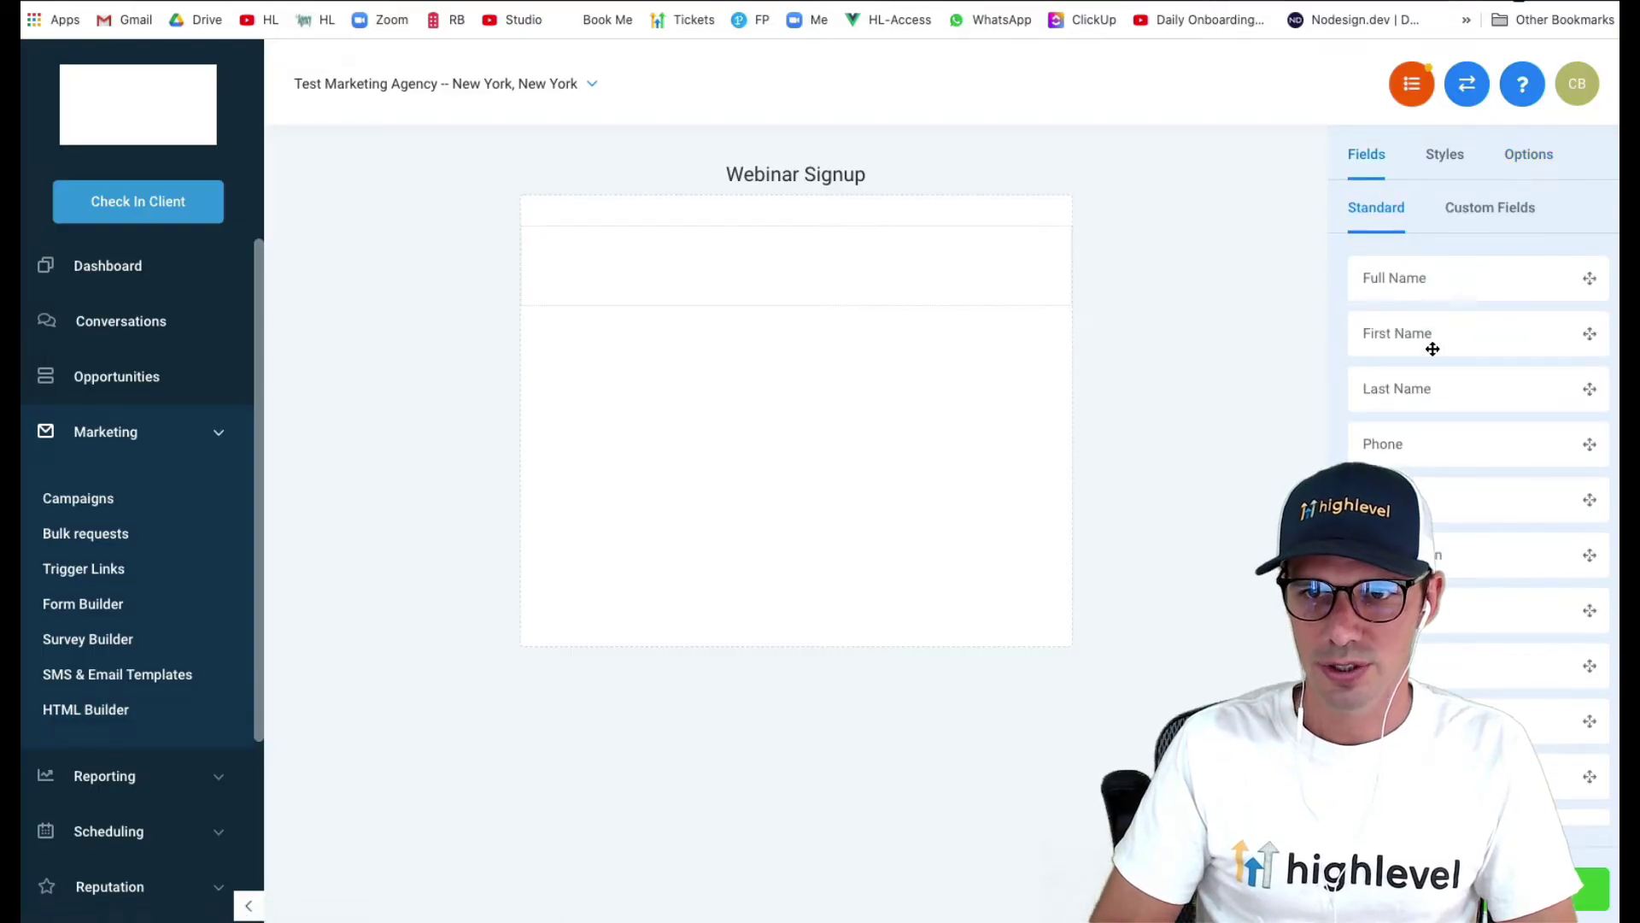
{"action": "left_click_drag", "start_coordinate": [1432, 342], "coordinate": [1043, 282]}
{"action": "left_click_drag", "start_coordinate": [1446, 382], "coordinate": [966, 351]}
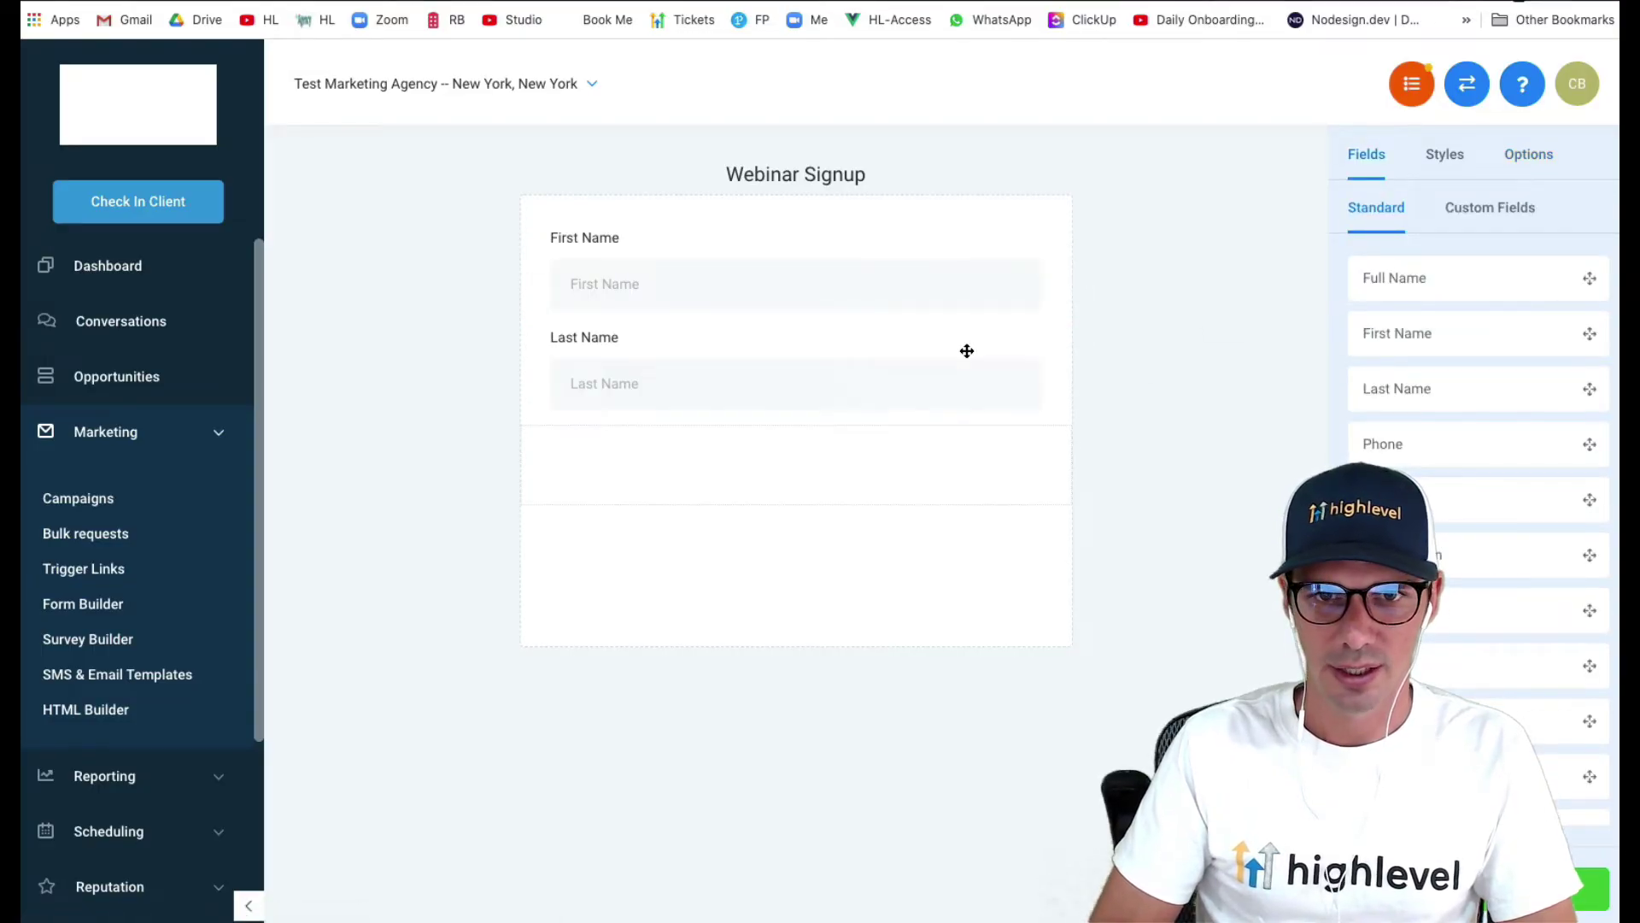
{"action": "left_click_drag", "start_coordinate": [1464, 484], "coordinate": [952, 484]}
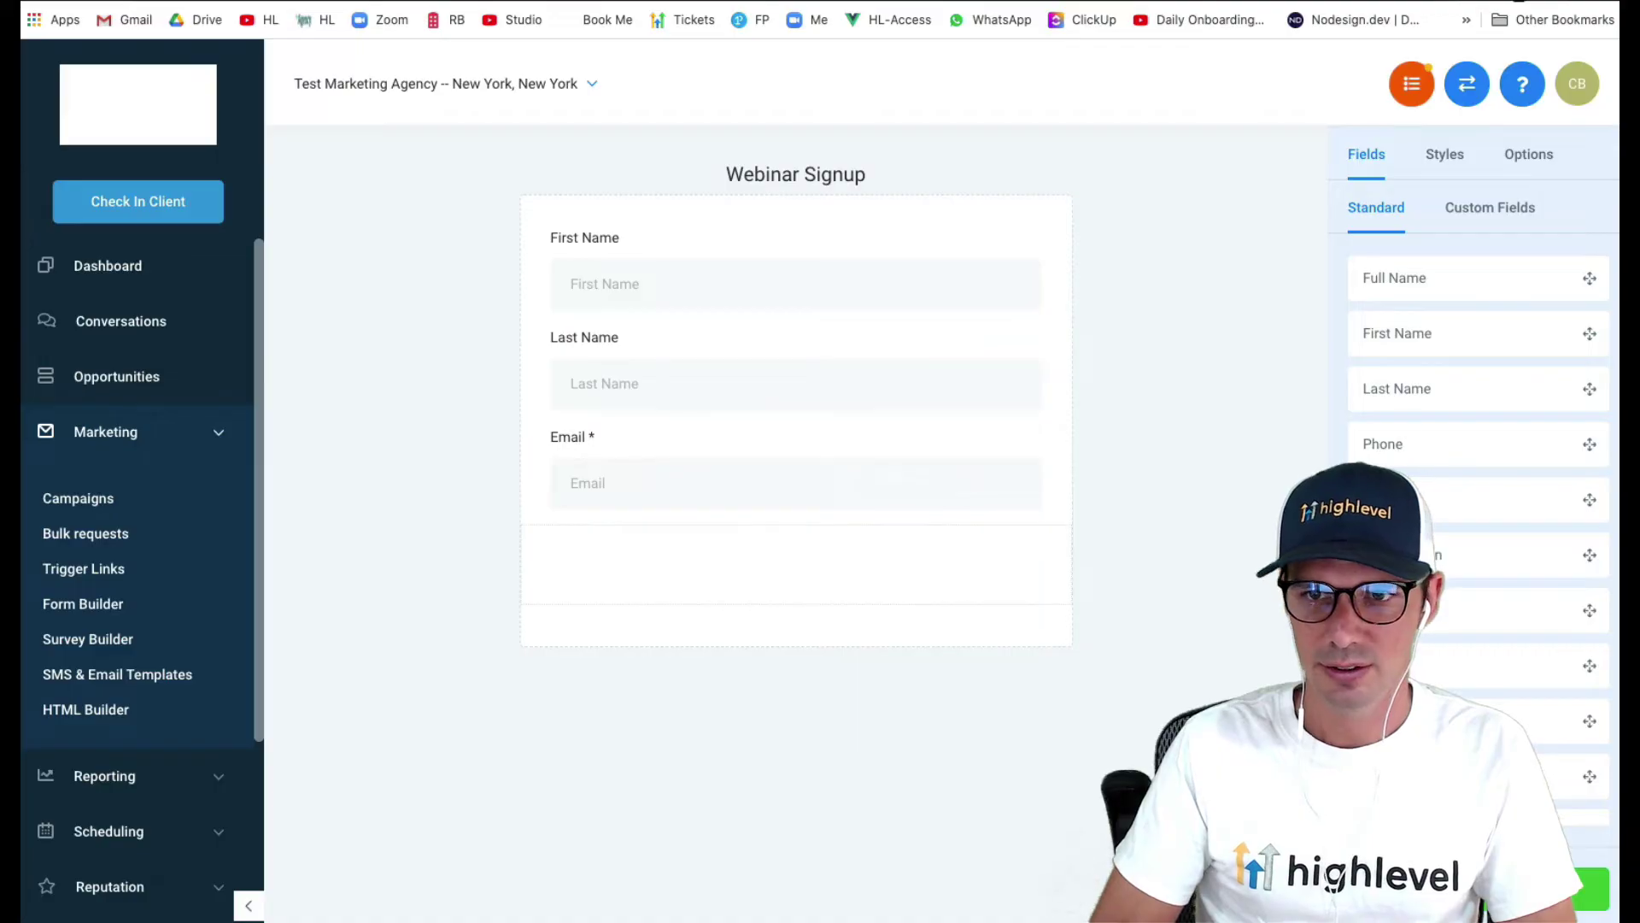
{"action": "scroll", "coordinate": [1478, 479], "scroll_direction": "down", "scroll_amount": 5}
- Add a submit button below the Email field and make it full width
{"action": "left_click_drag", "start_coordinate": [1469, 530], "coordinate": [825, 579]}
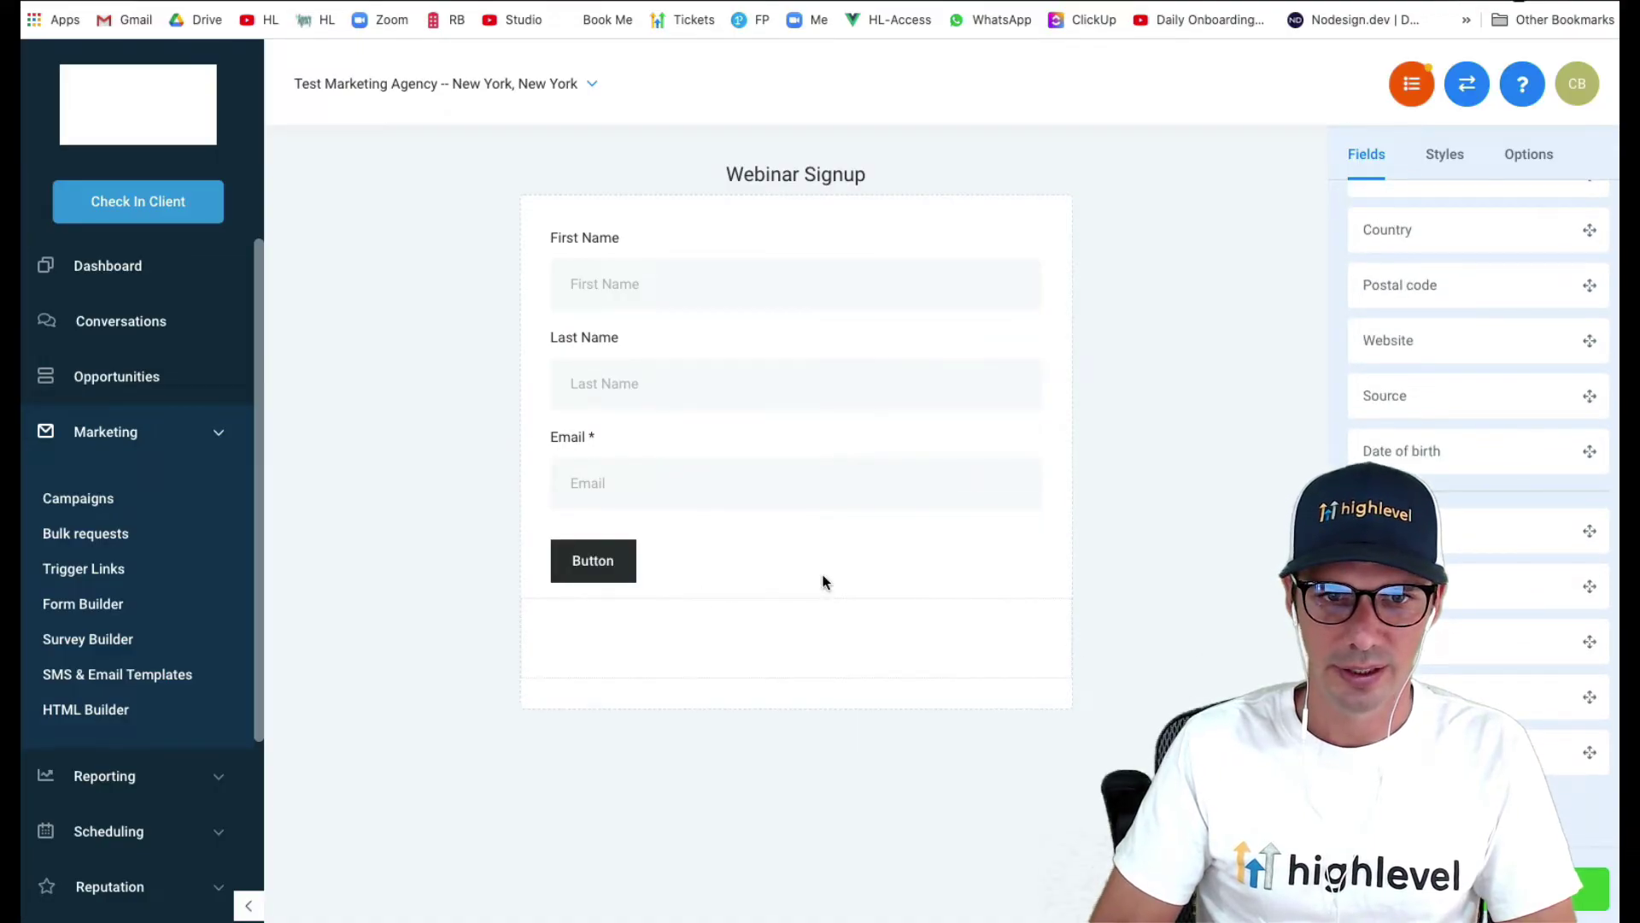
{"action": "left_click", "coordinate": [621, 572]}
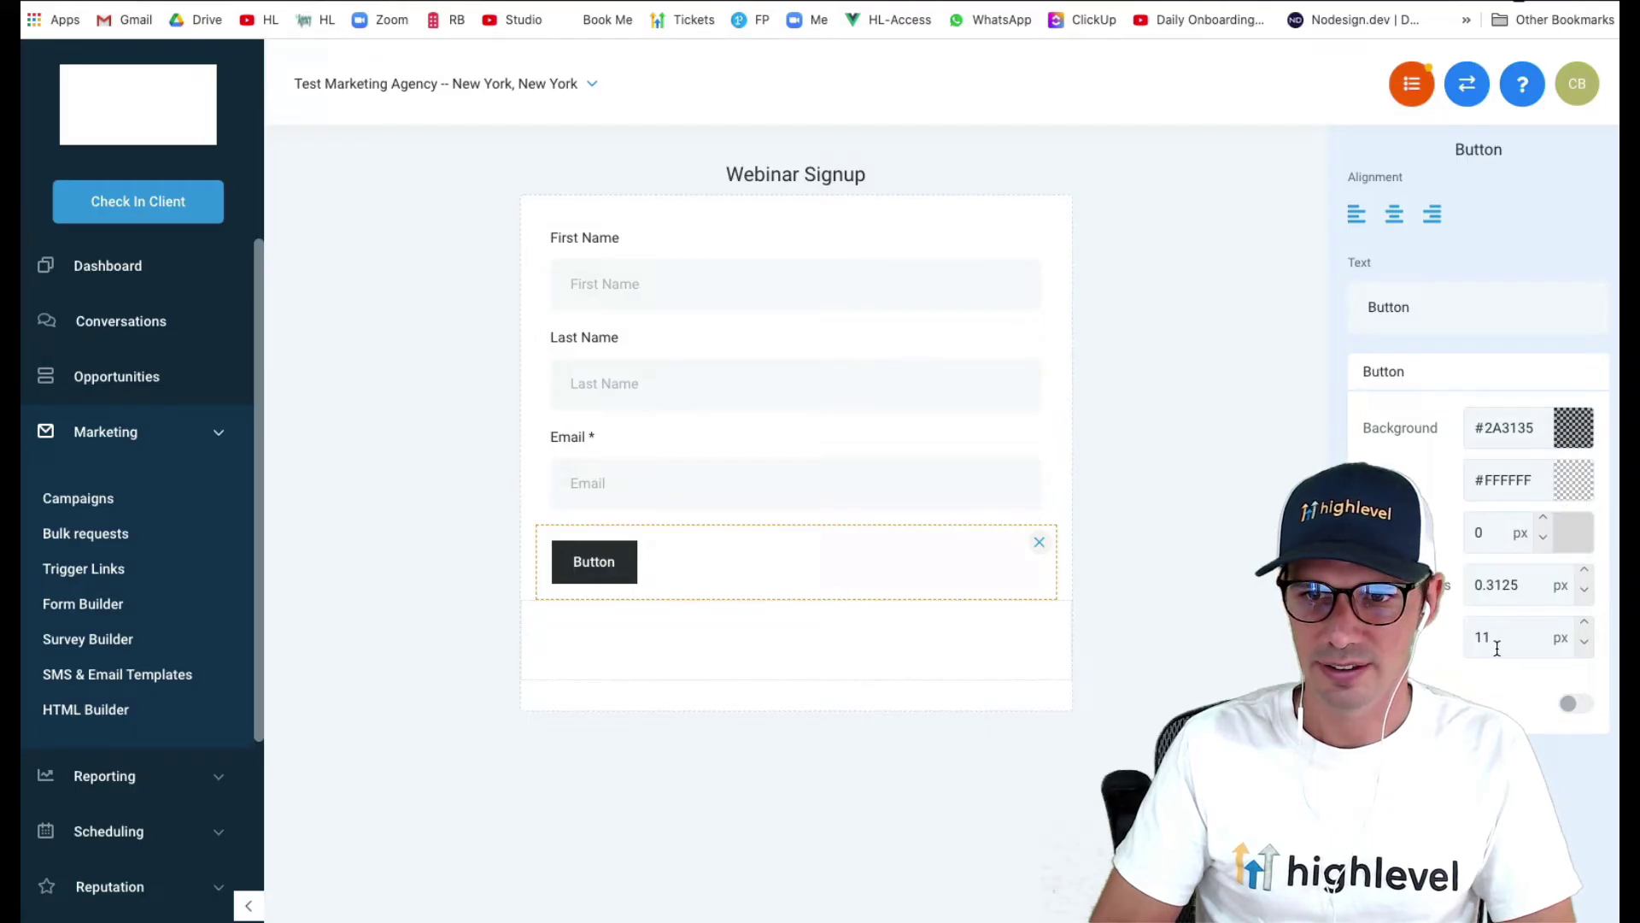
{"action": "left_click", "coordinate": [1577, 706]}
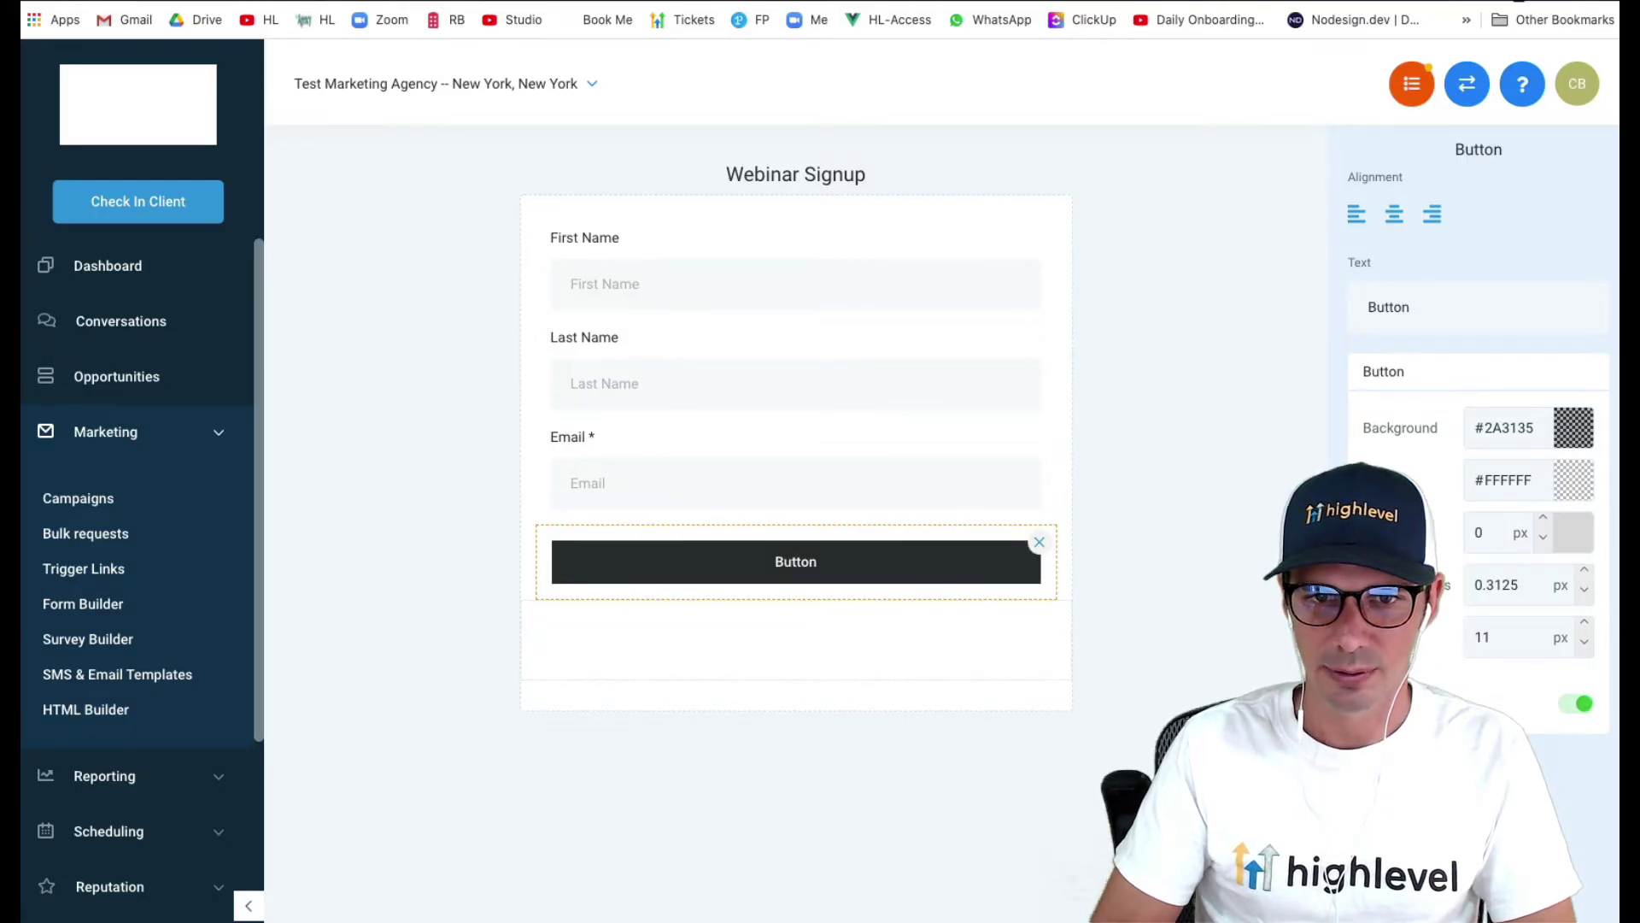
{"action": "left_click", "coordinate": [1144, 598]}
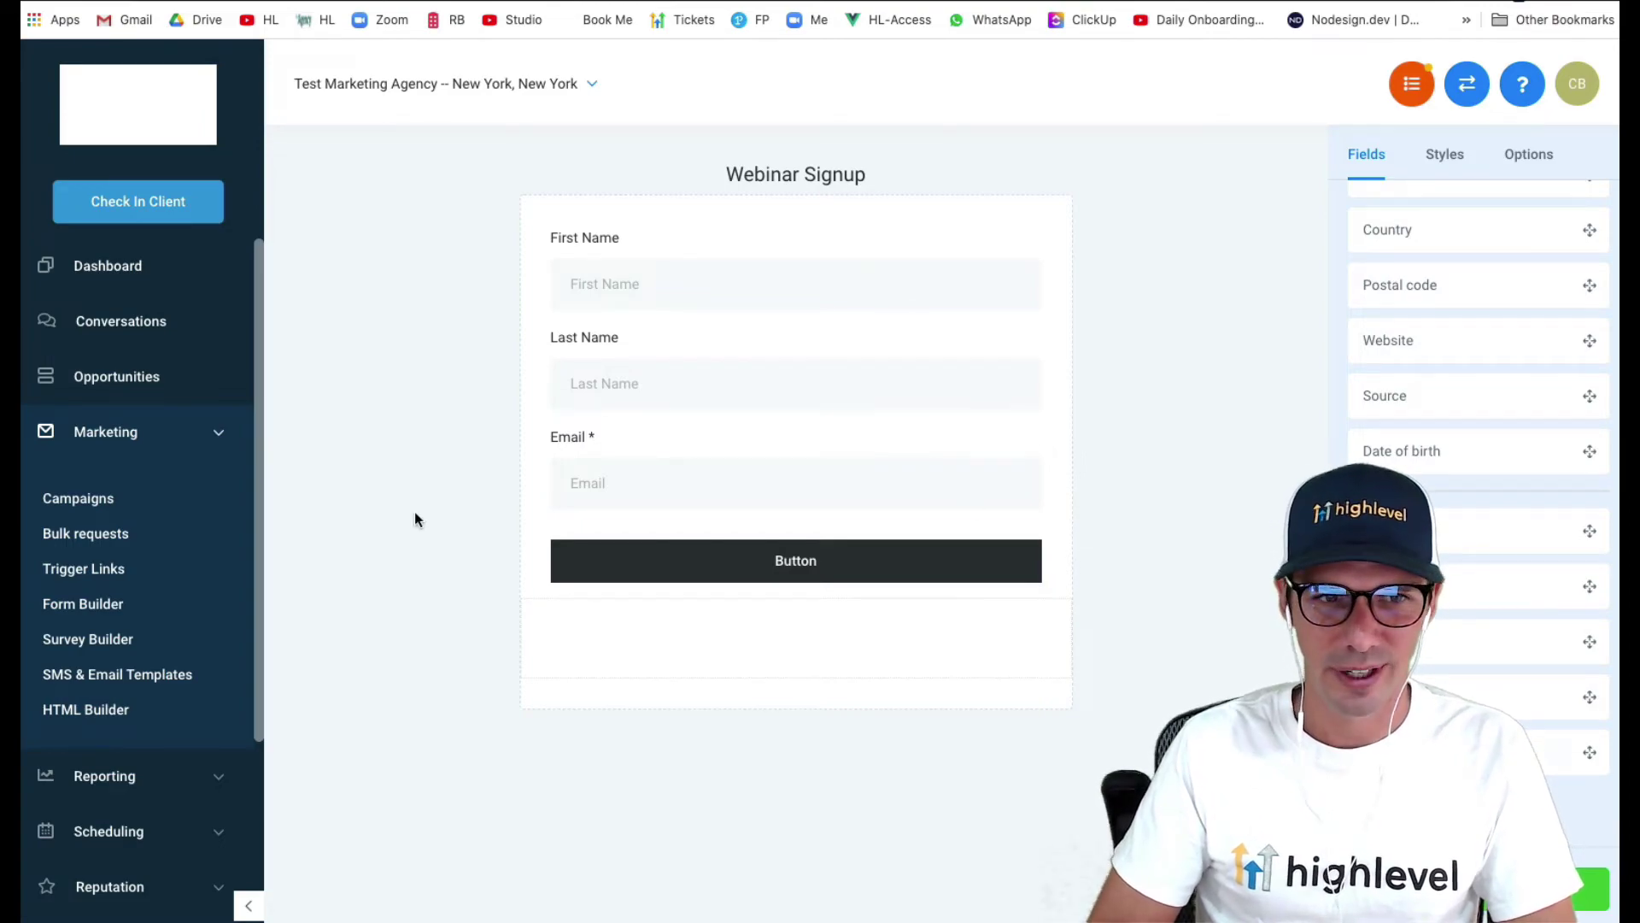
- Create a new funnel named Webinar from the Funnels list
{"action": "left_click", "coordinate": [129, 442]}
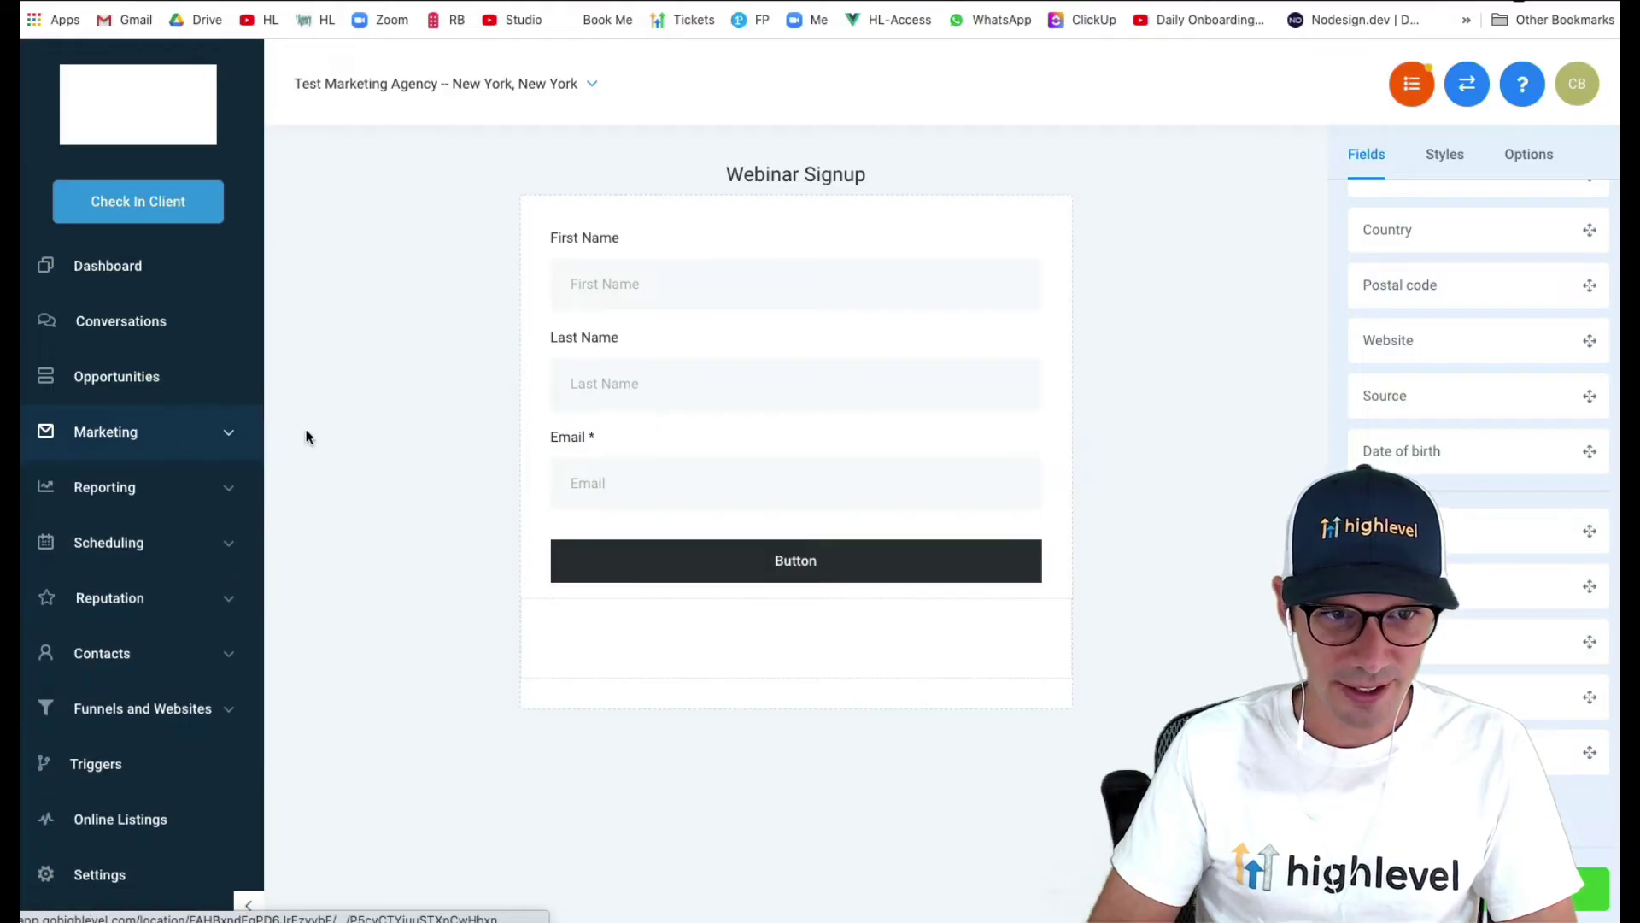
{"action": "left_click", "coordinate": [108, 708]}
{"action": "left_click", "coordinate": [71, 774]}
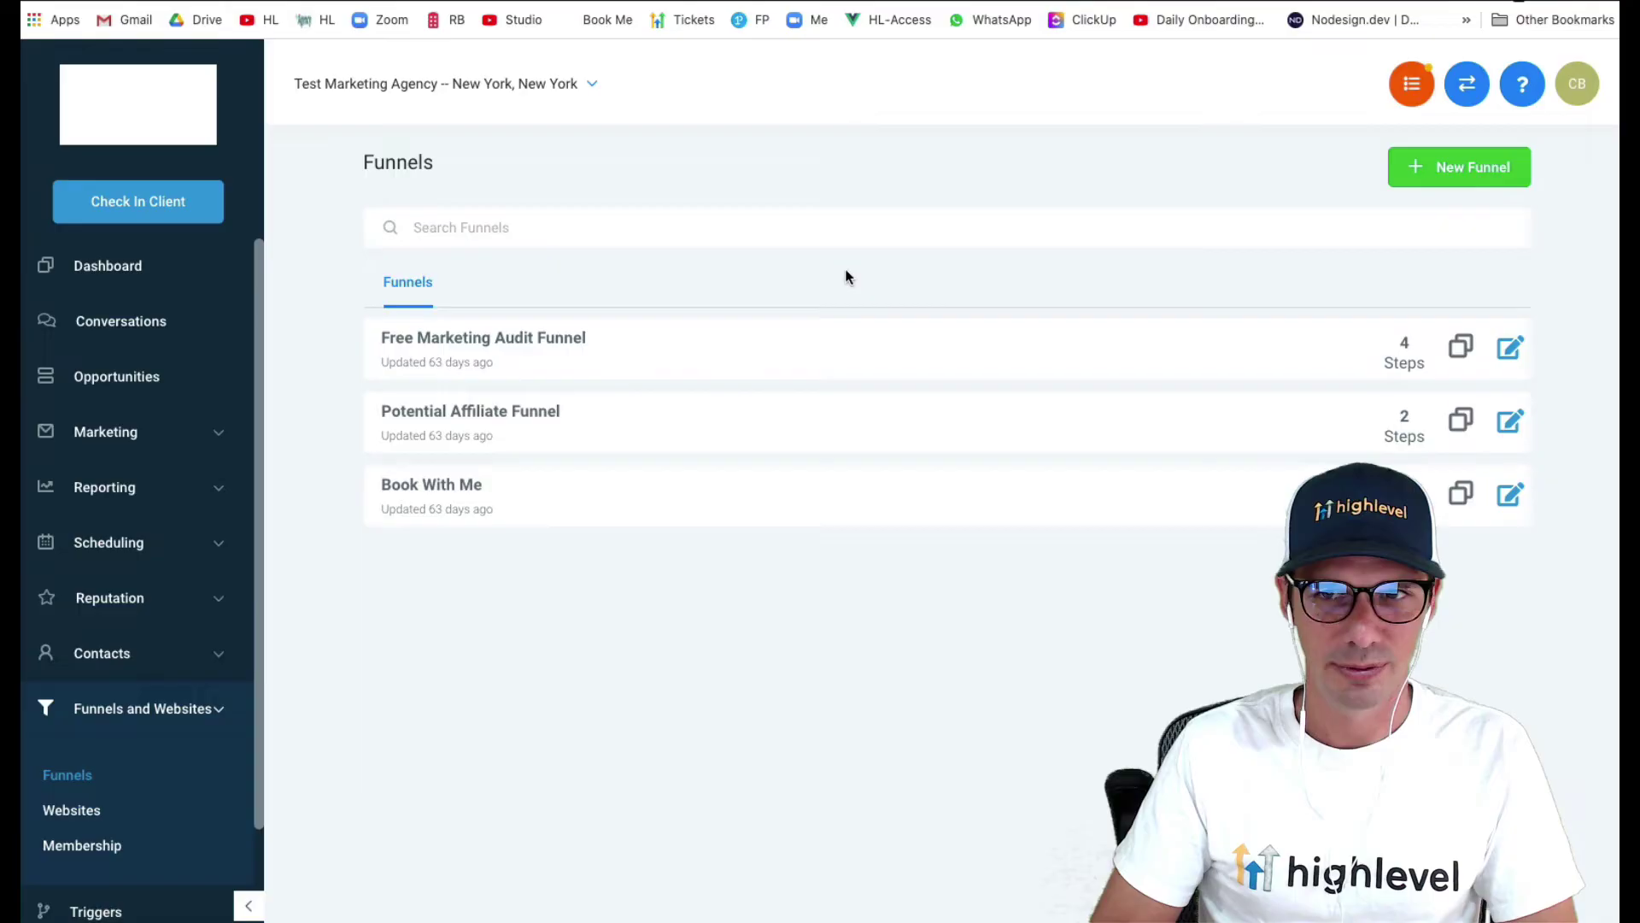
{"action": "left_click", "coordinate": [1437, 169]}
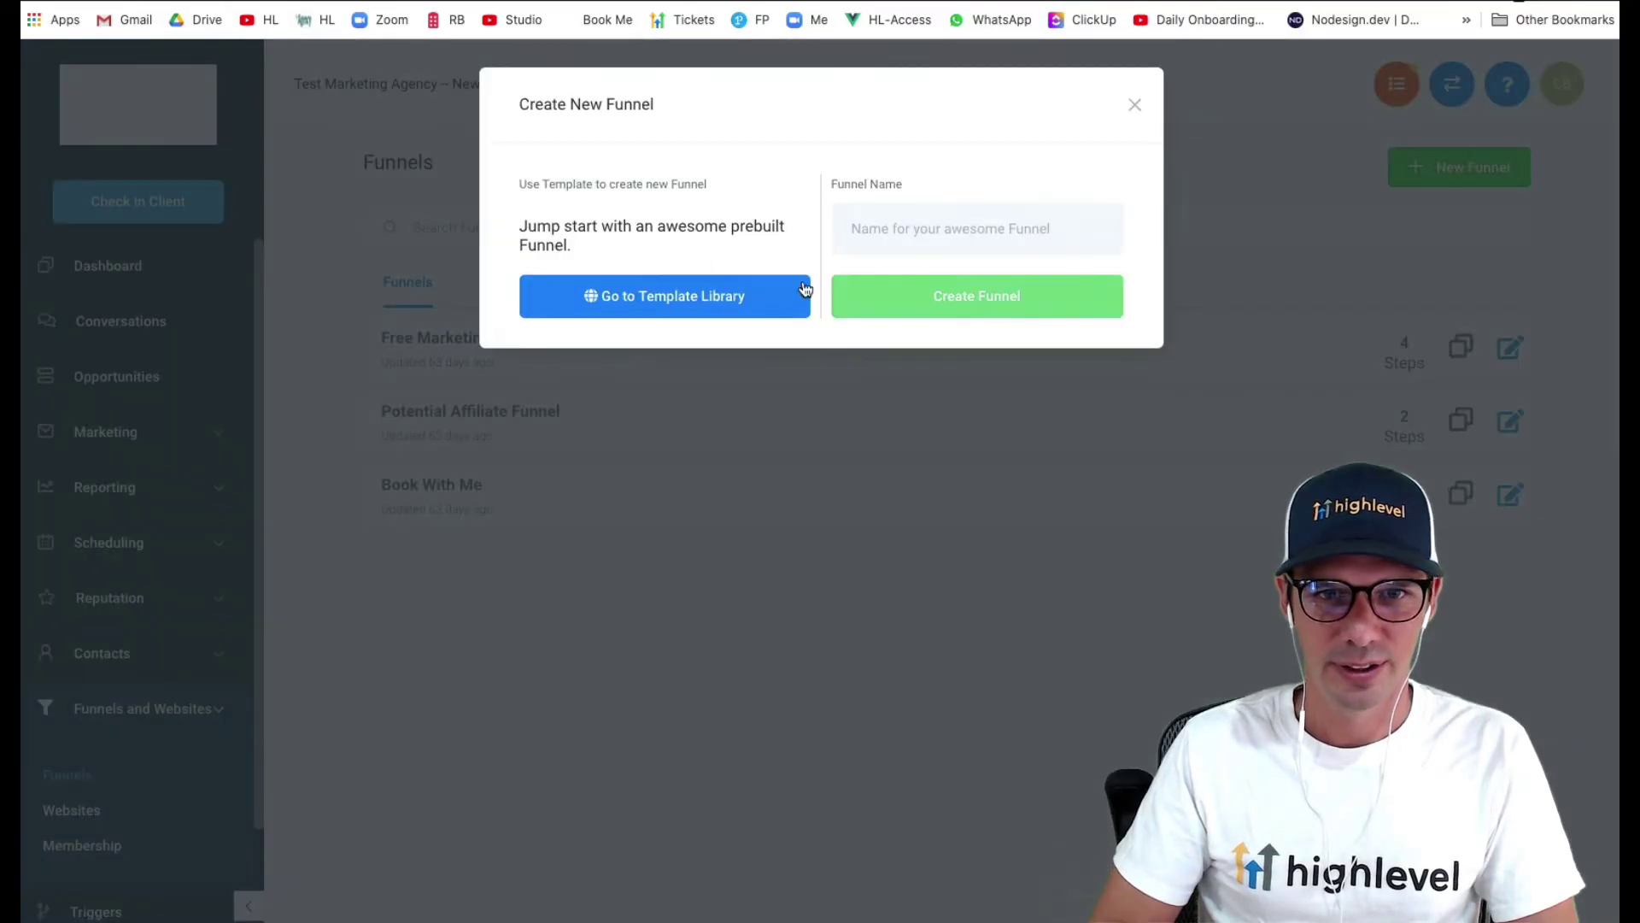
{"action": "left_click", "coordinate": [982, 233]}
{"action": "type", "text": "Webinar"}
{"action": "left_click", "coordinate": [970, 295]}
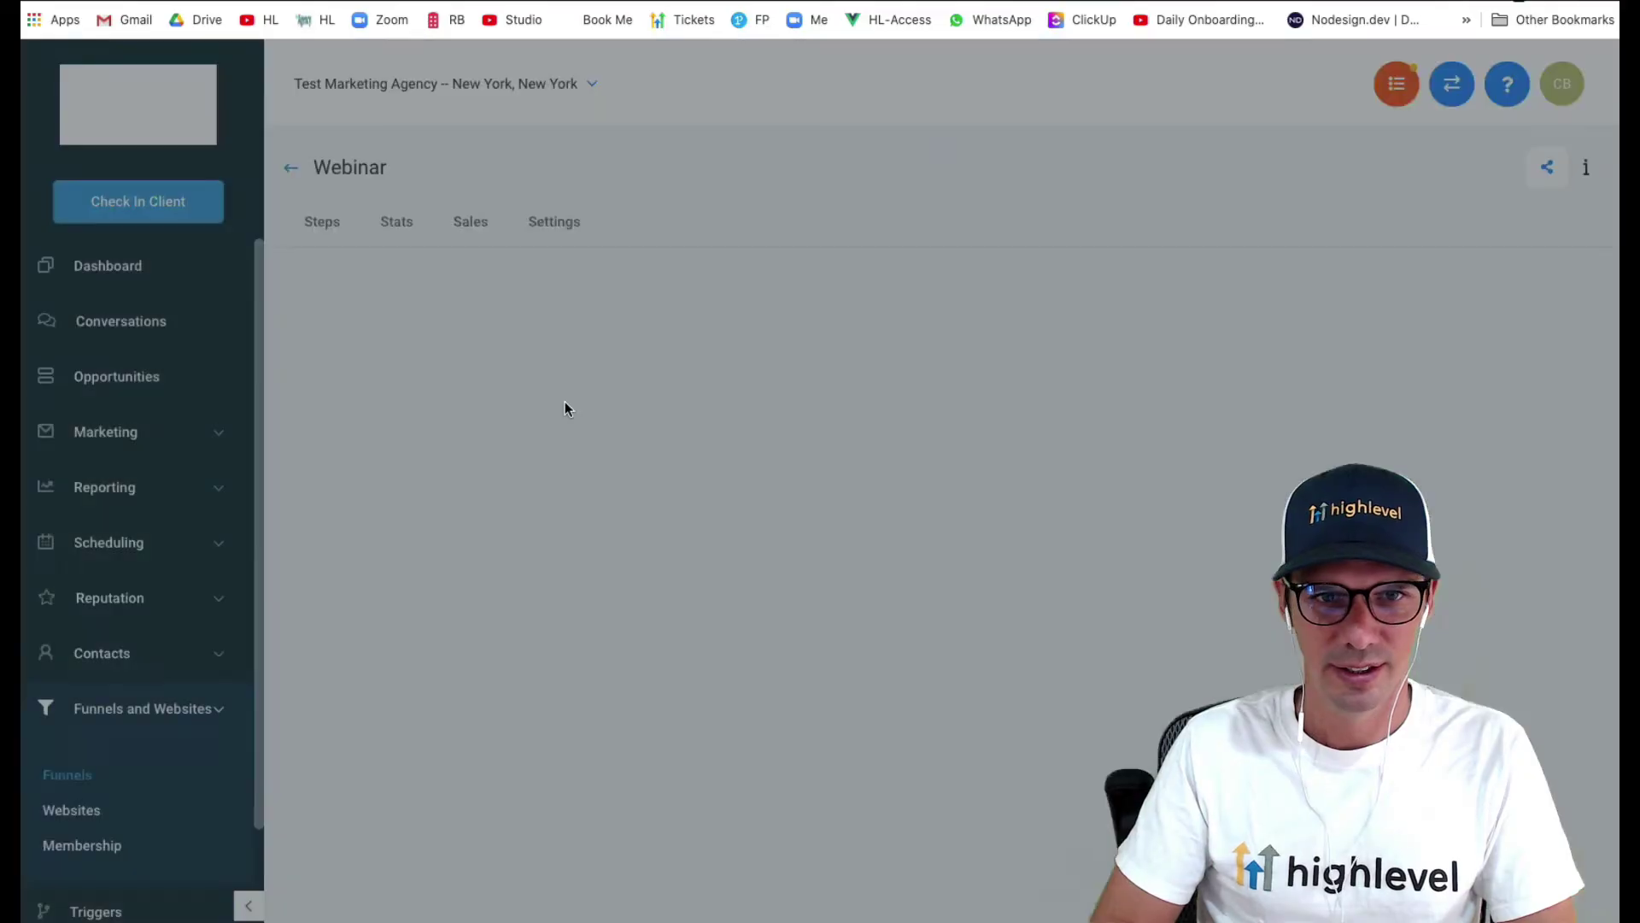
- Add the funnel's first step, Webinar Register, at path /webinar
{"action": "left_click", "coordinate": [461, 434]}
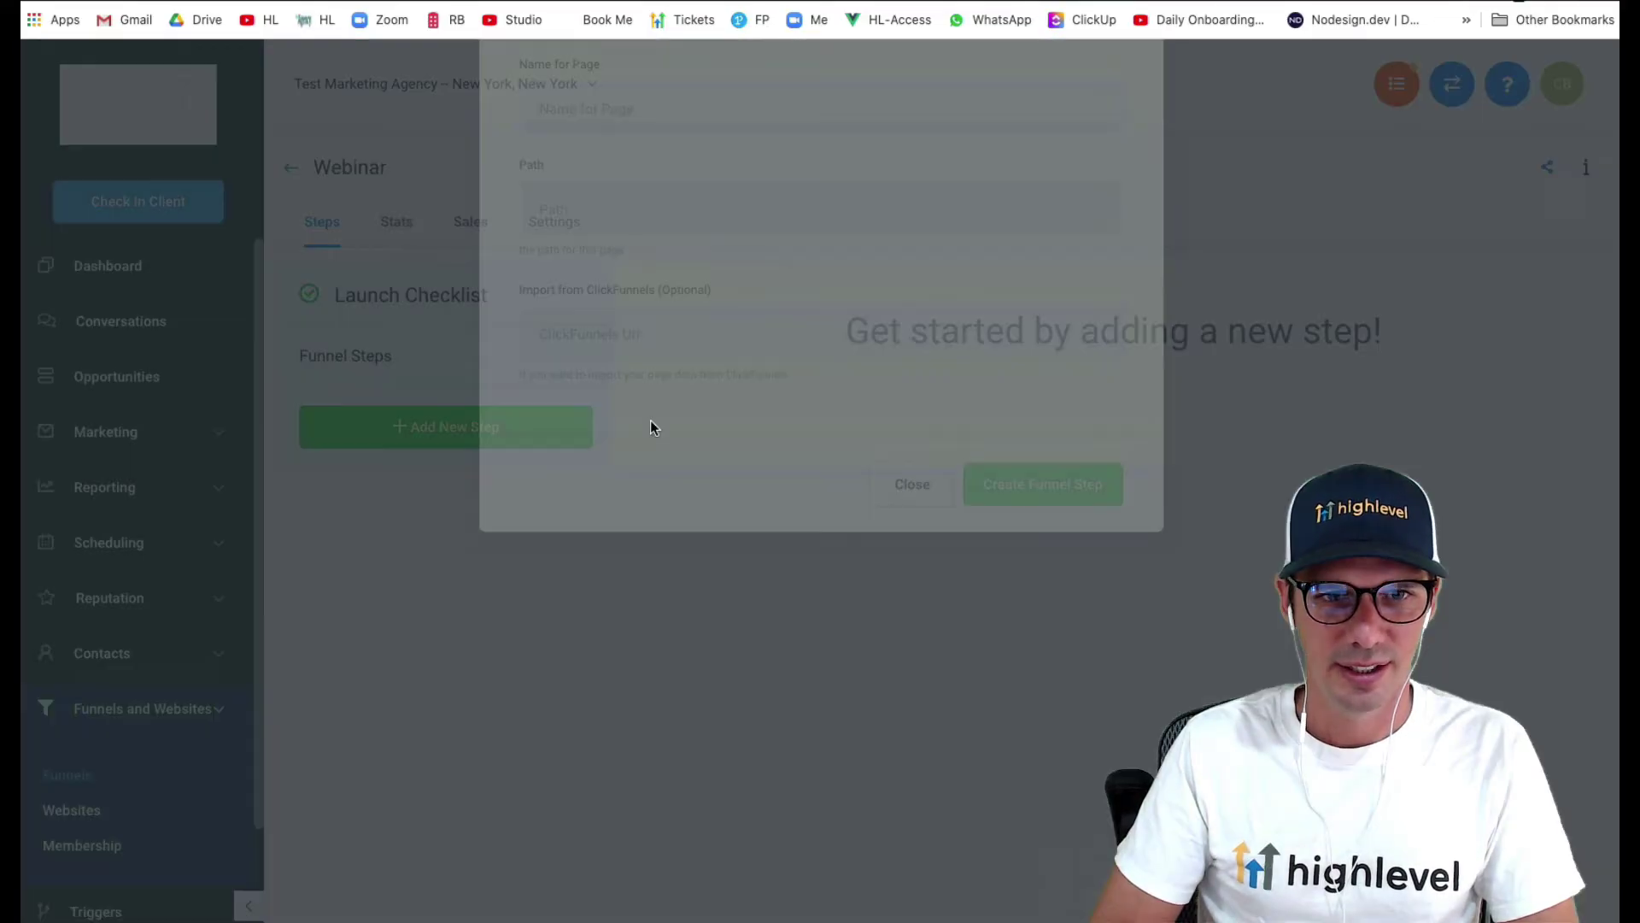
{"action": "left_click", "coordinate": [637, 210]}
{"action": "type", "text": "Webinar Register"}
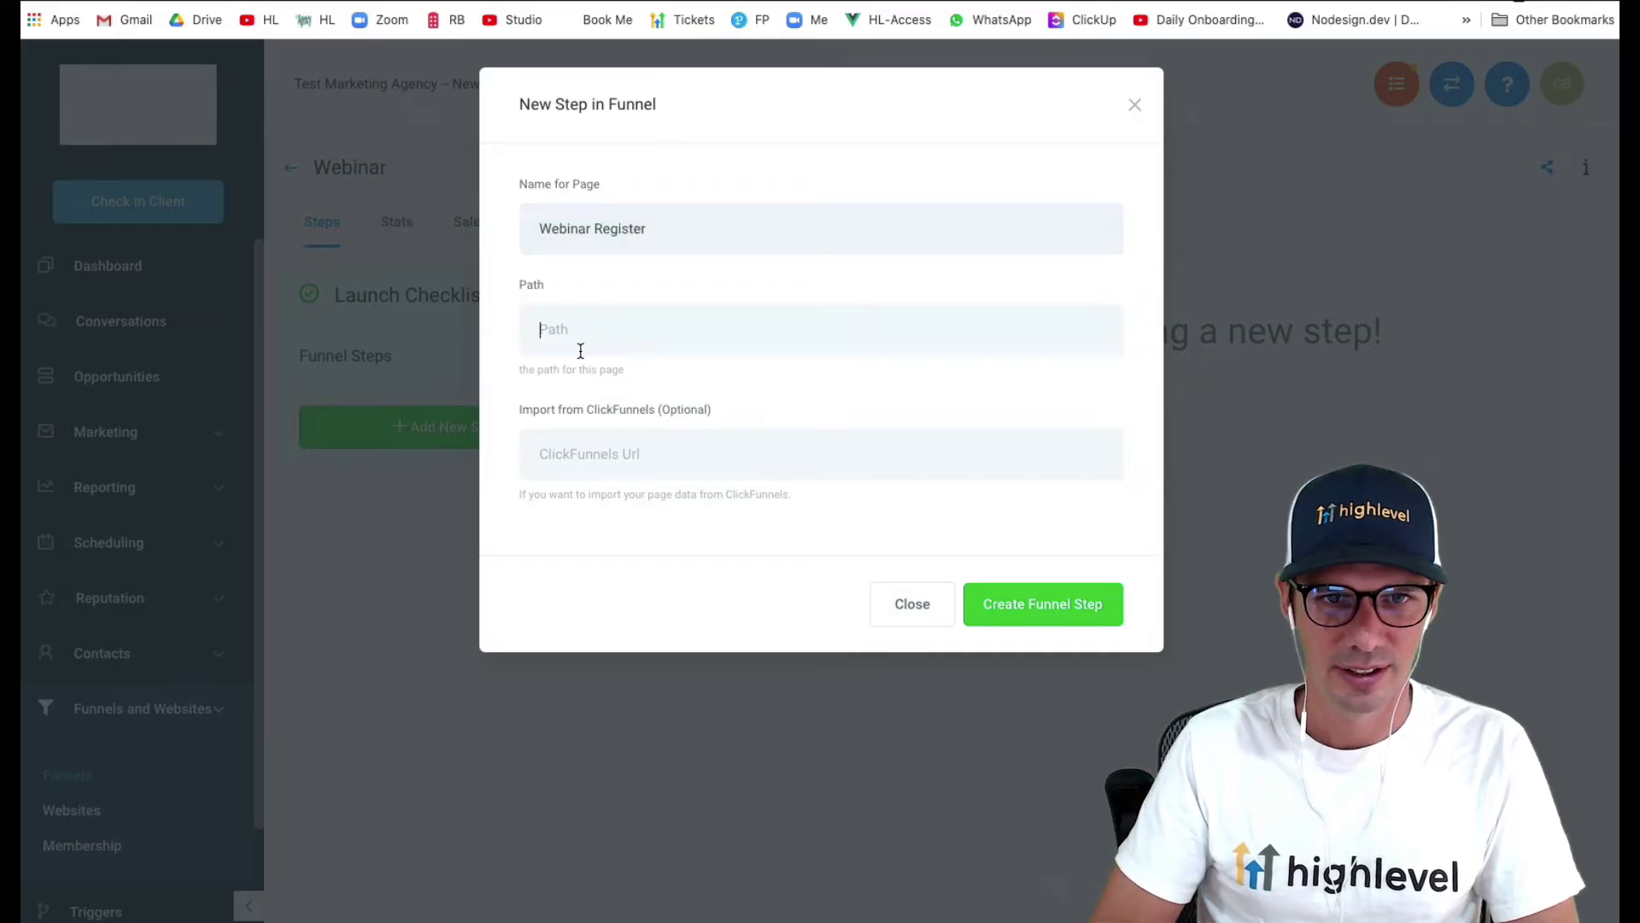
{"action": "key", "text": "super+v"}
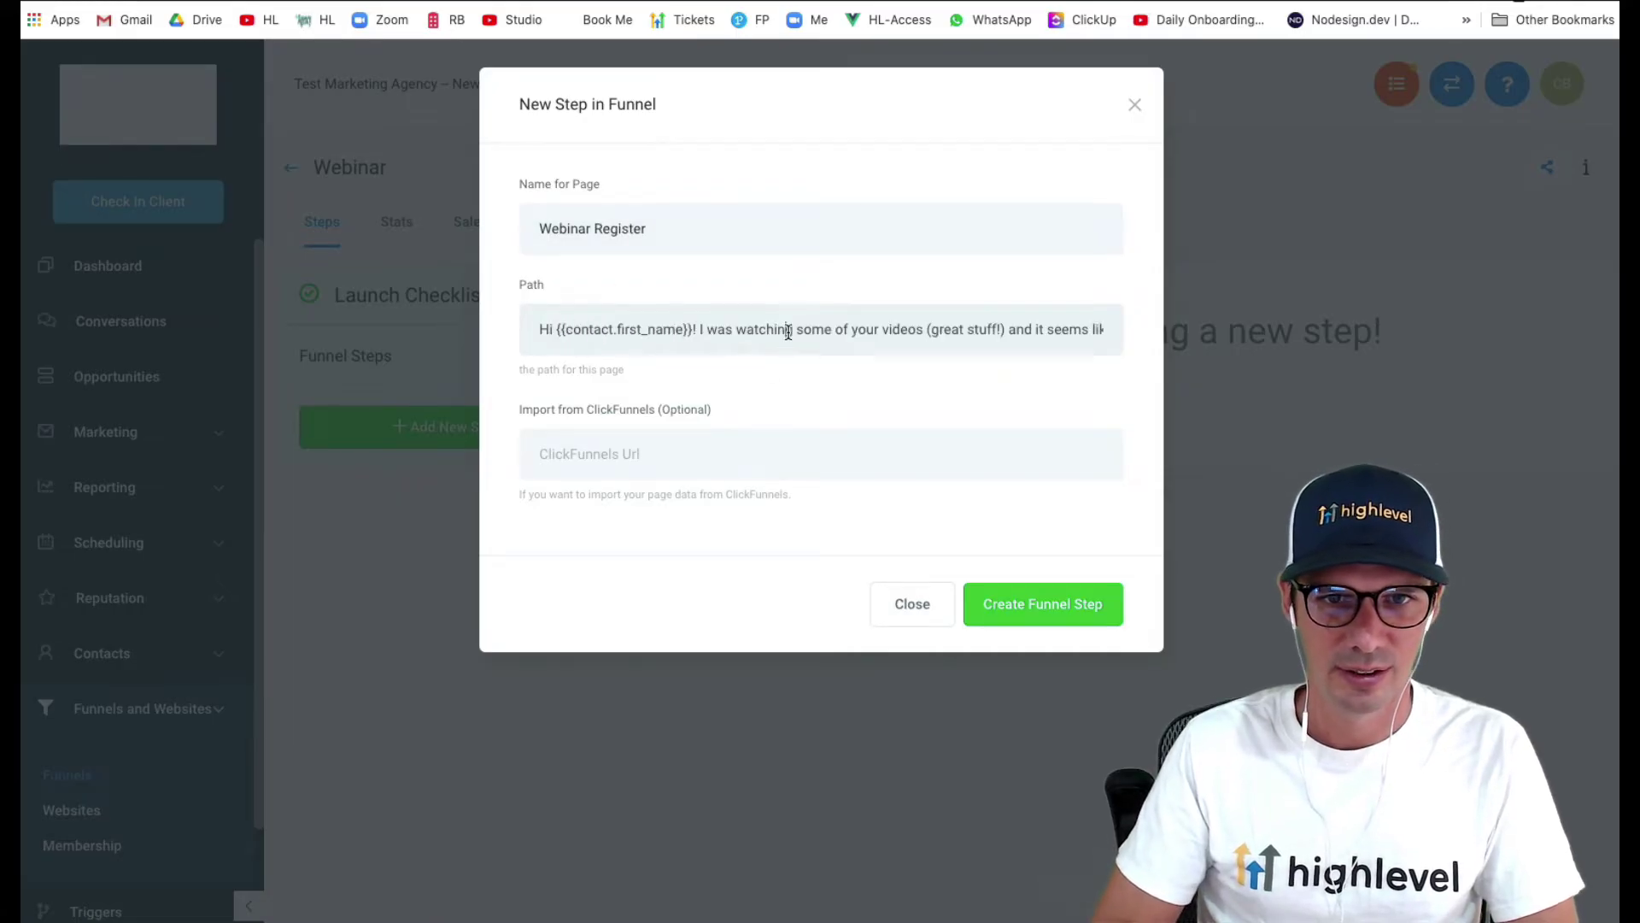
{"action": "triple_click", "coordinate": [788, 332]}
{"action": "key", "text": "BackSpace"}
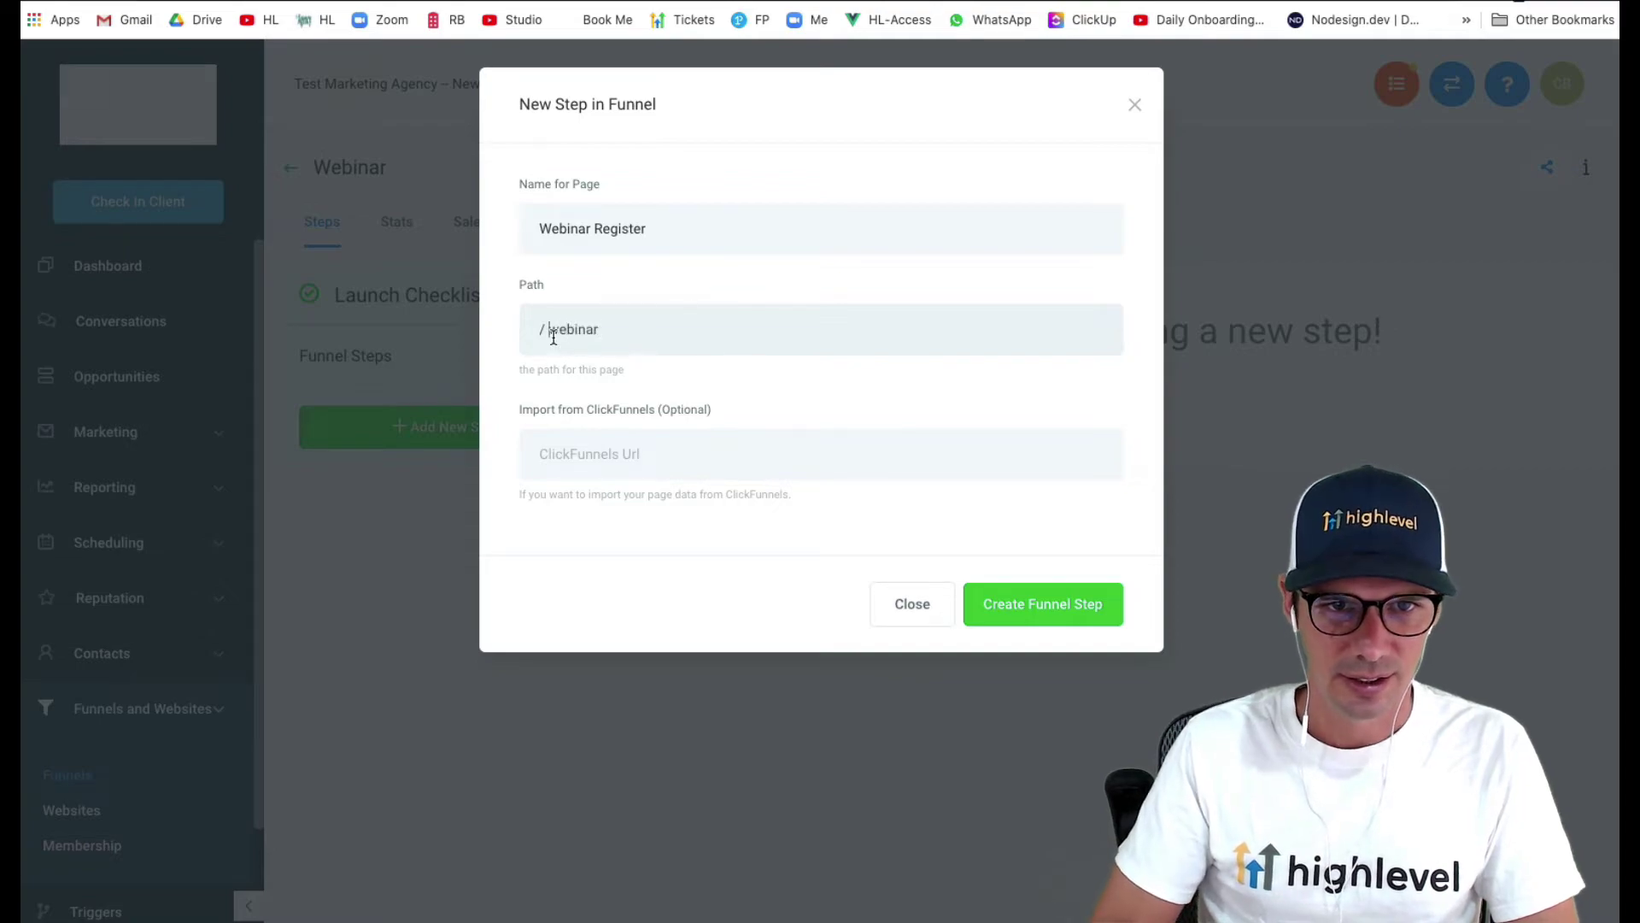
{"action": "left_click", "coordinate": [1005, 611]}
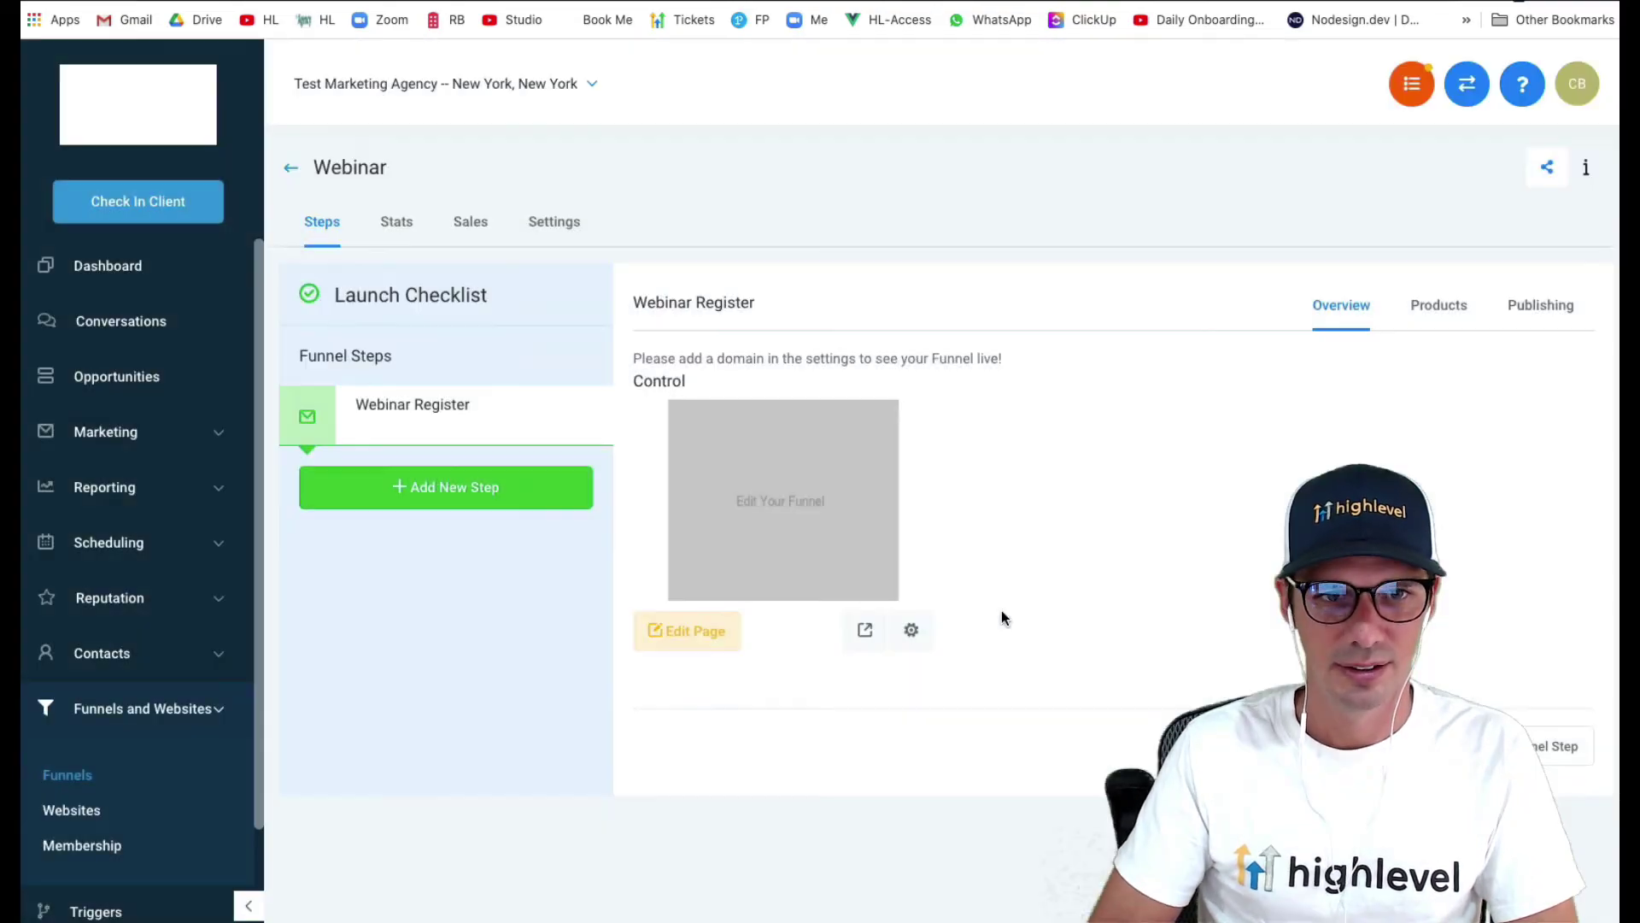
- Open the registration page editor and add a full-width section with a single-column row
{"action": "left_click", "coordinate": [660, 640]}
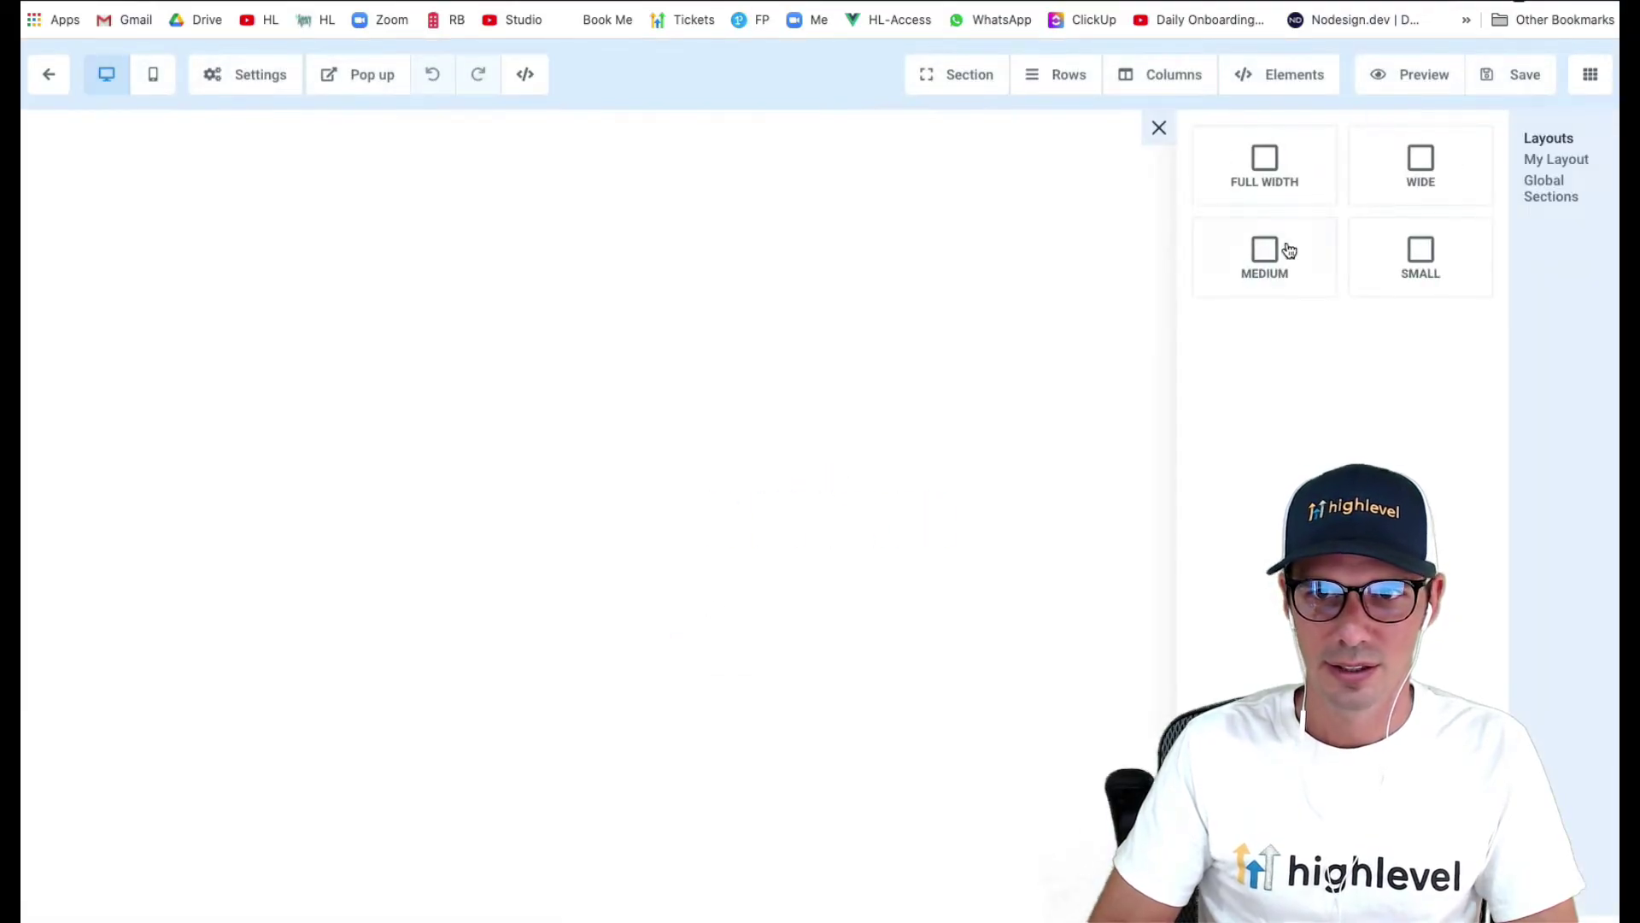
{"action": "left_click_drag", "start_coordinate": [1290, 196], "coordinate": [1042, 210]}
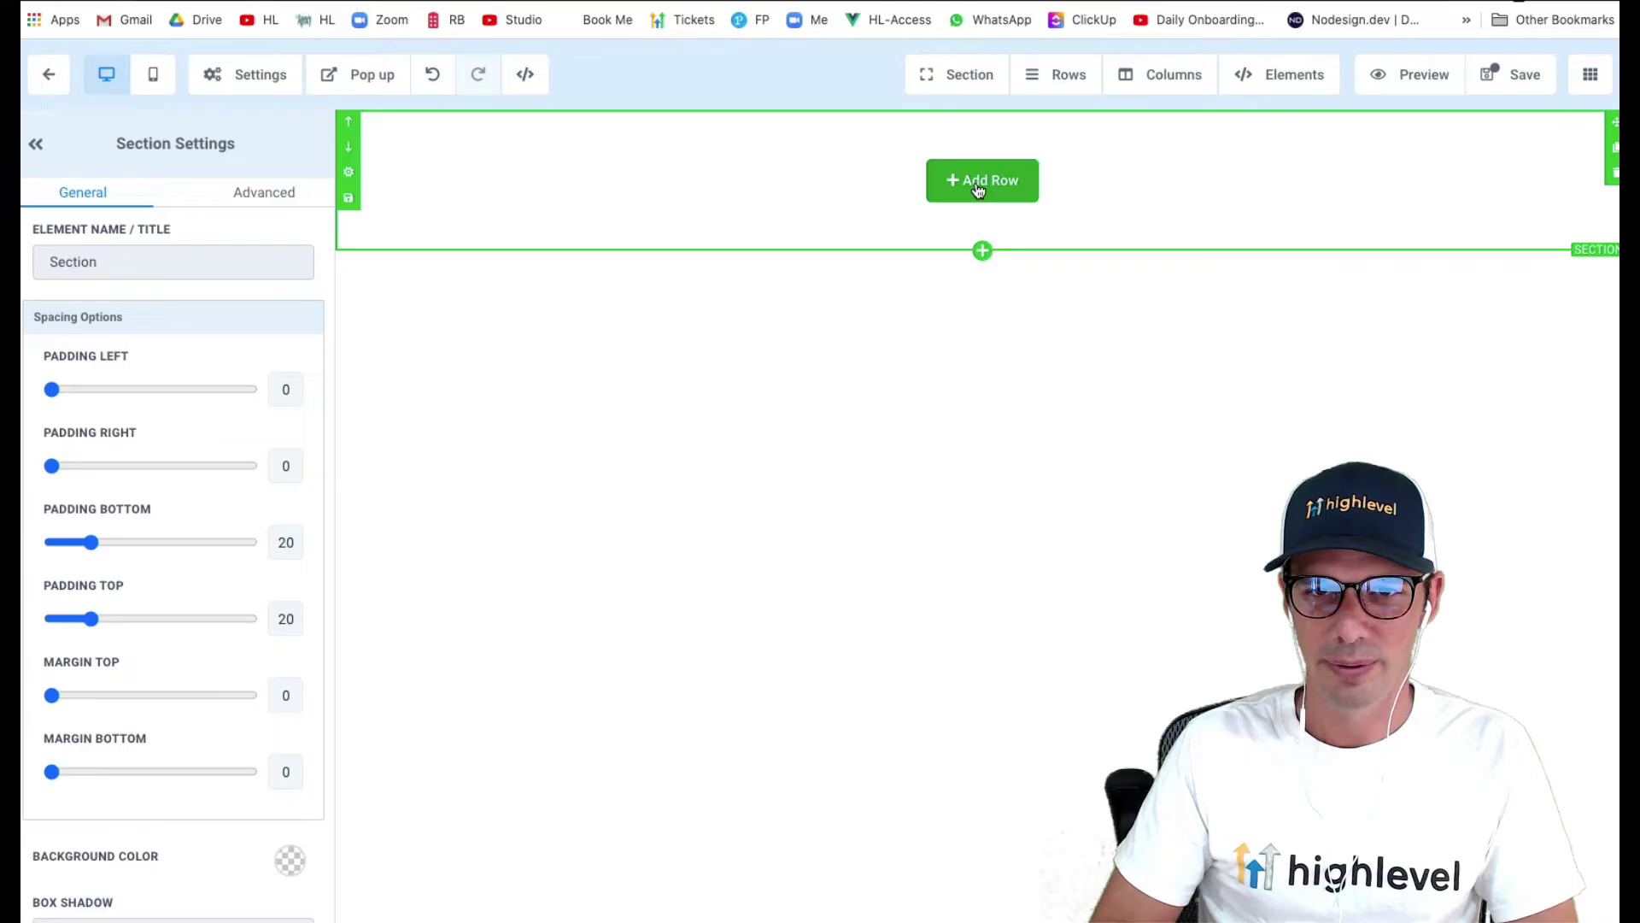
{"action": "left_click", "coordinate": [982, 194]}
{"action": "left_click", "coordinate": [1341, 244]}
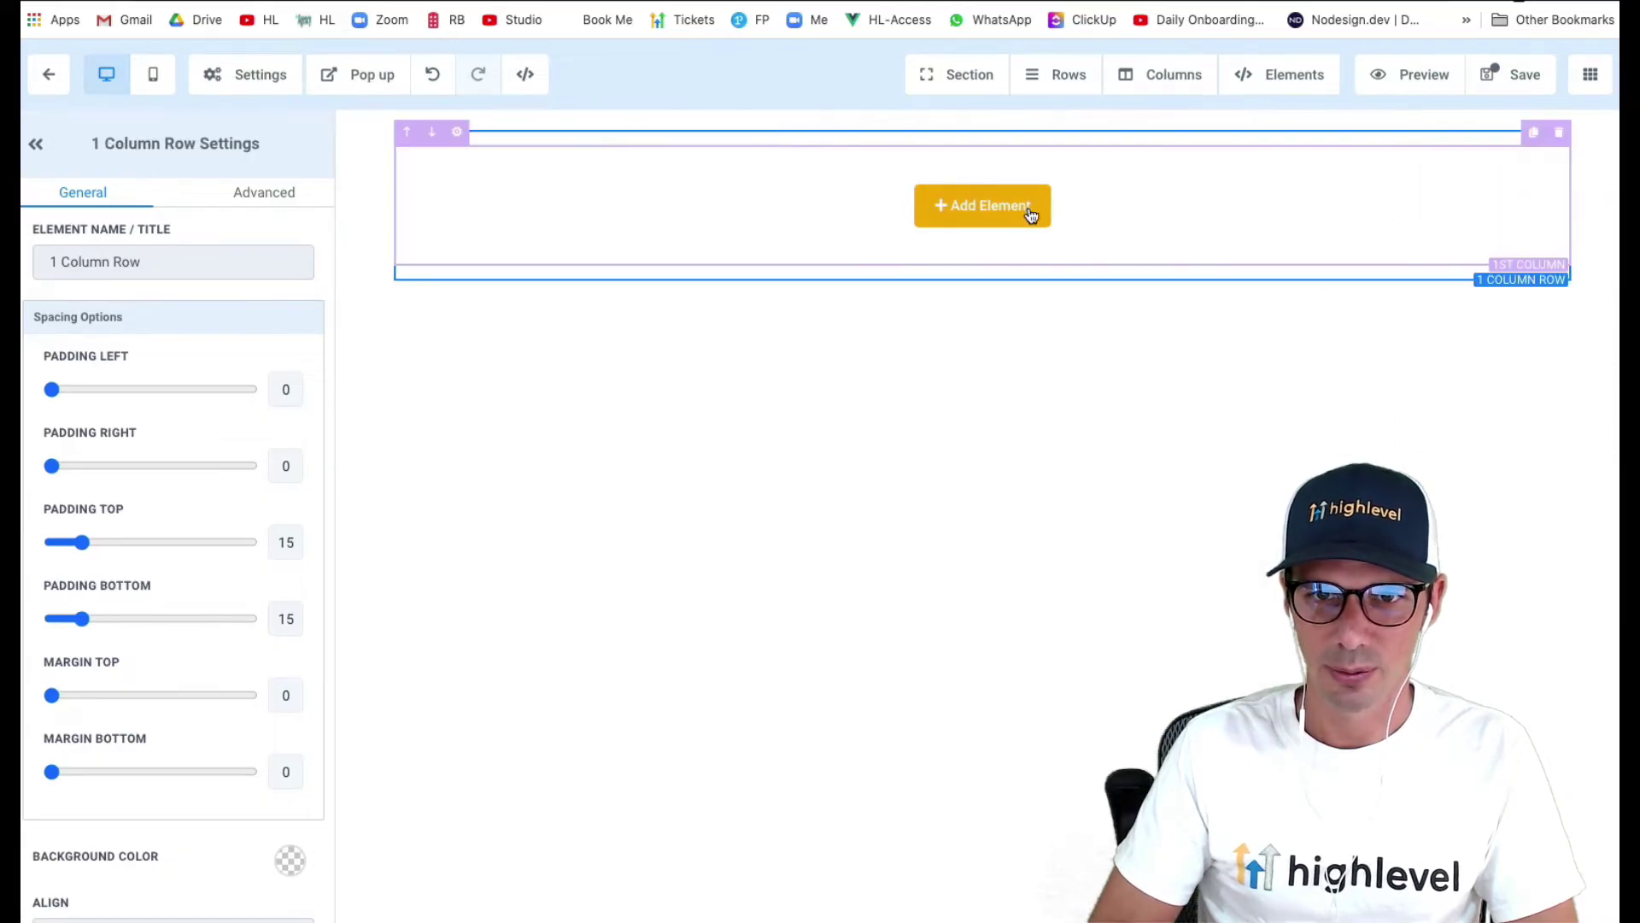
- Add a bold headline reading 'Register For Our Webinar On Nov 6th!'
{"action": "left_click", "coordinate": [1028, 211]}
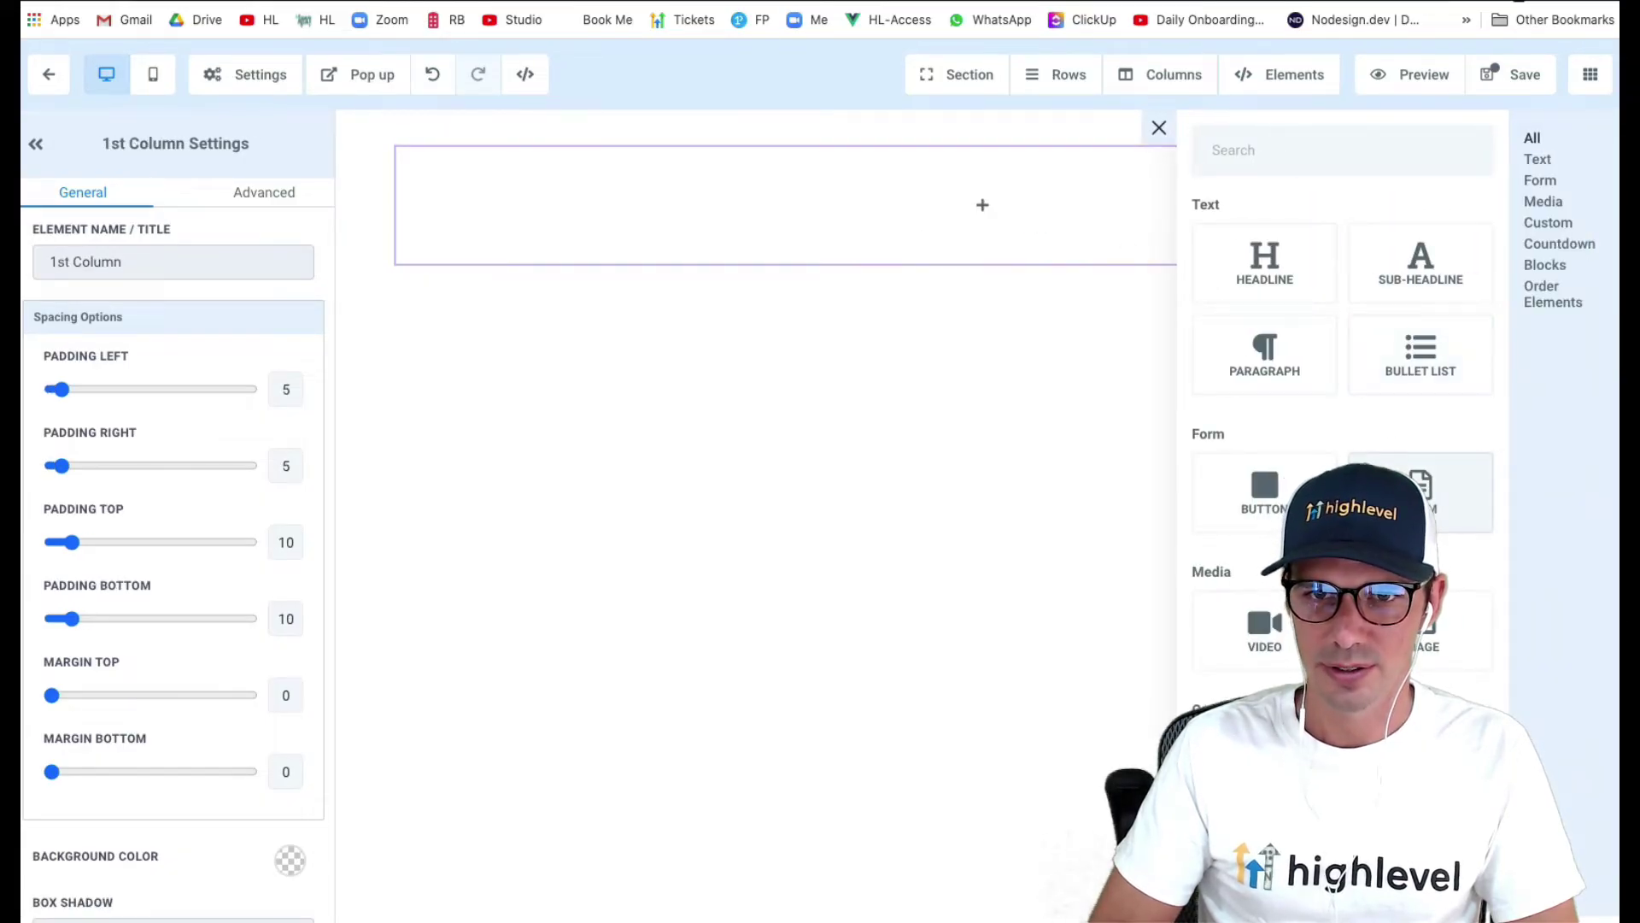
{"action": "left_click", "coordinate": [1266, 261]}
{"action": "triple_click", "coordinate": [981, 183]}
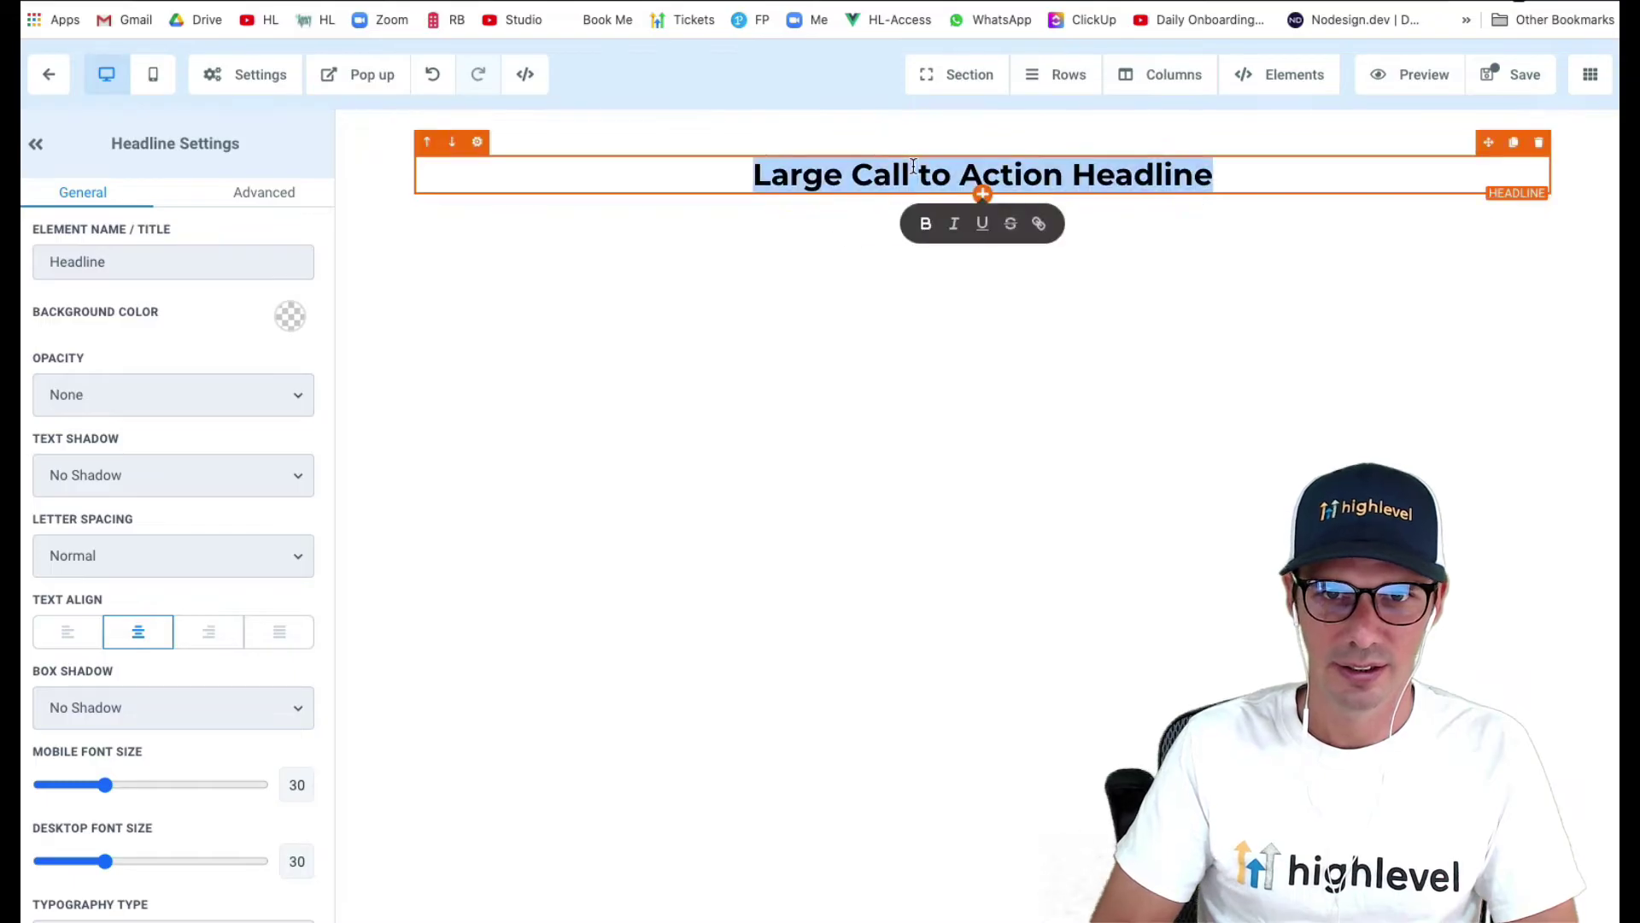
{"action": "type", "text": "/r"}
{"action": "type", "text": "egist"}
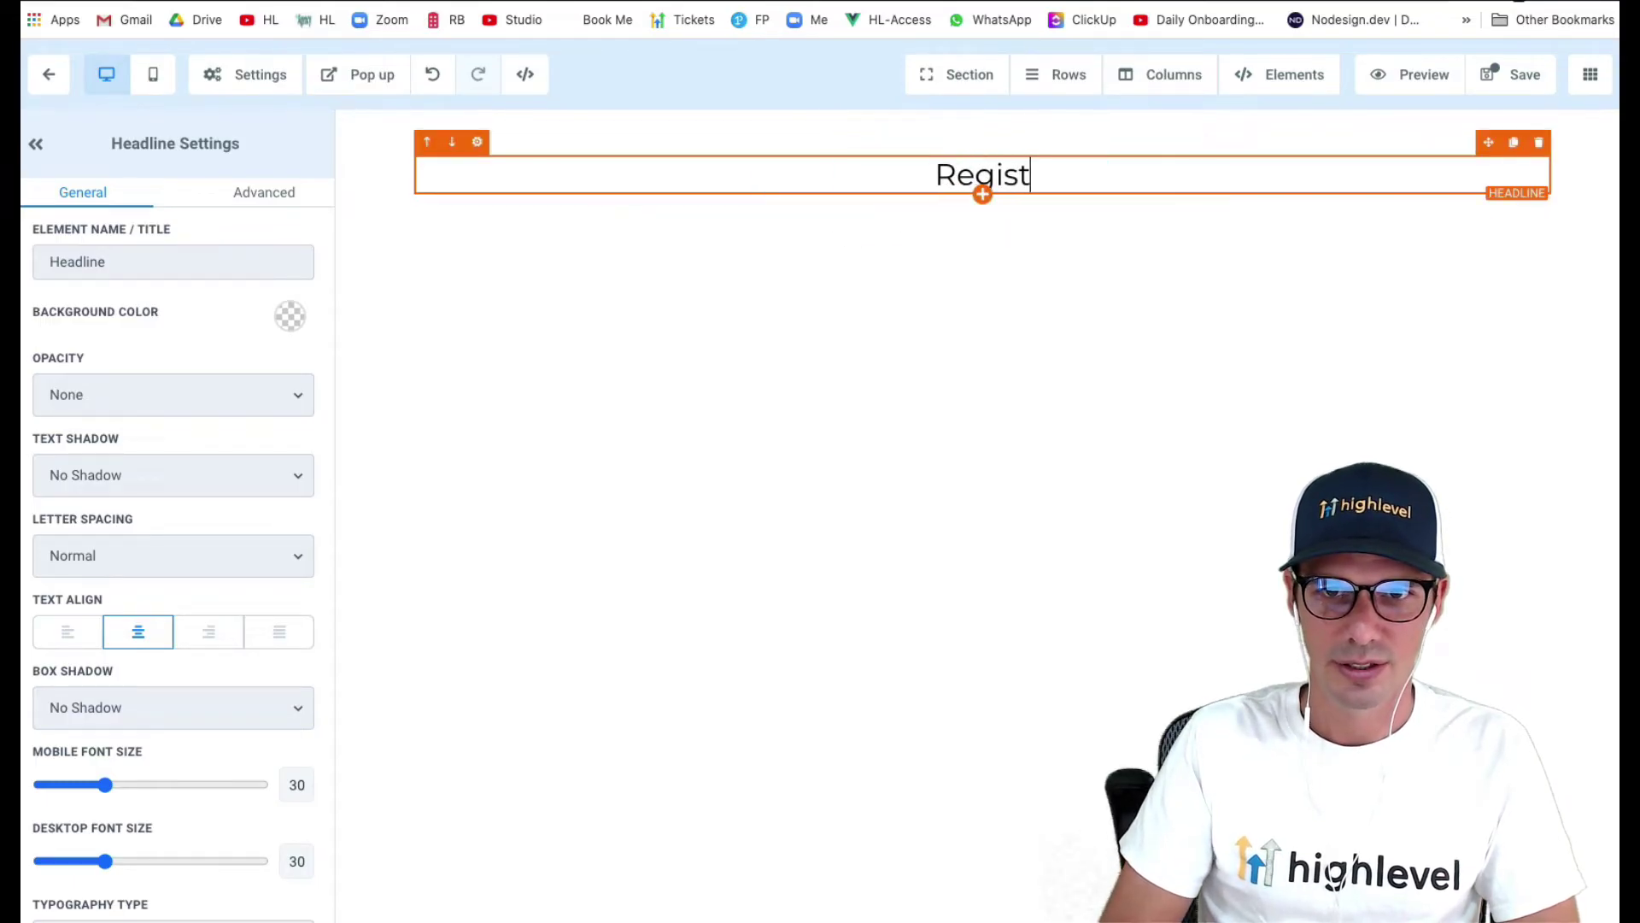
{"action": "type", "text": "er For Our We"}
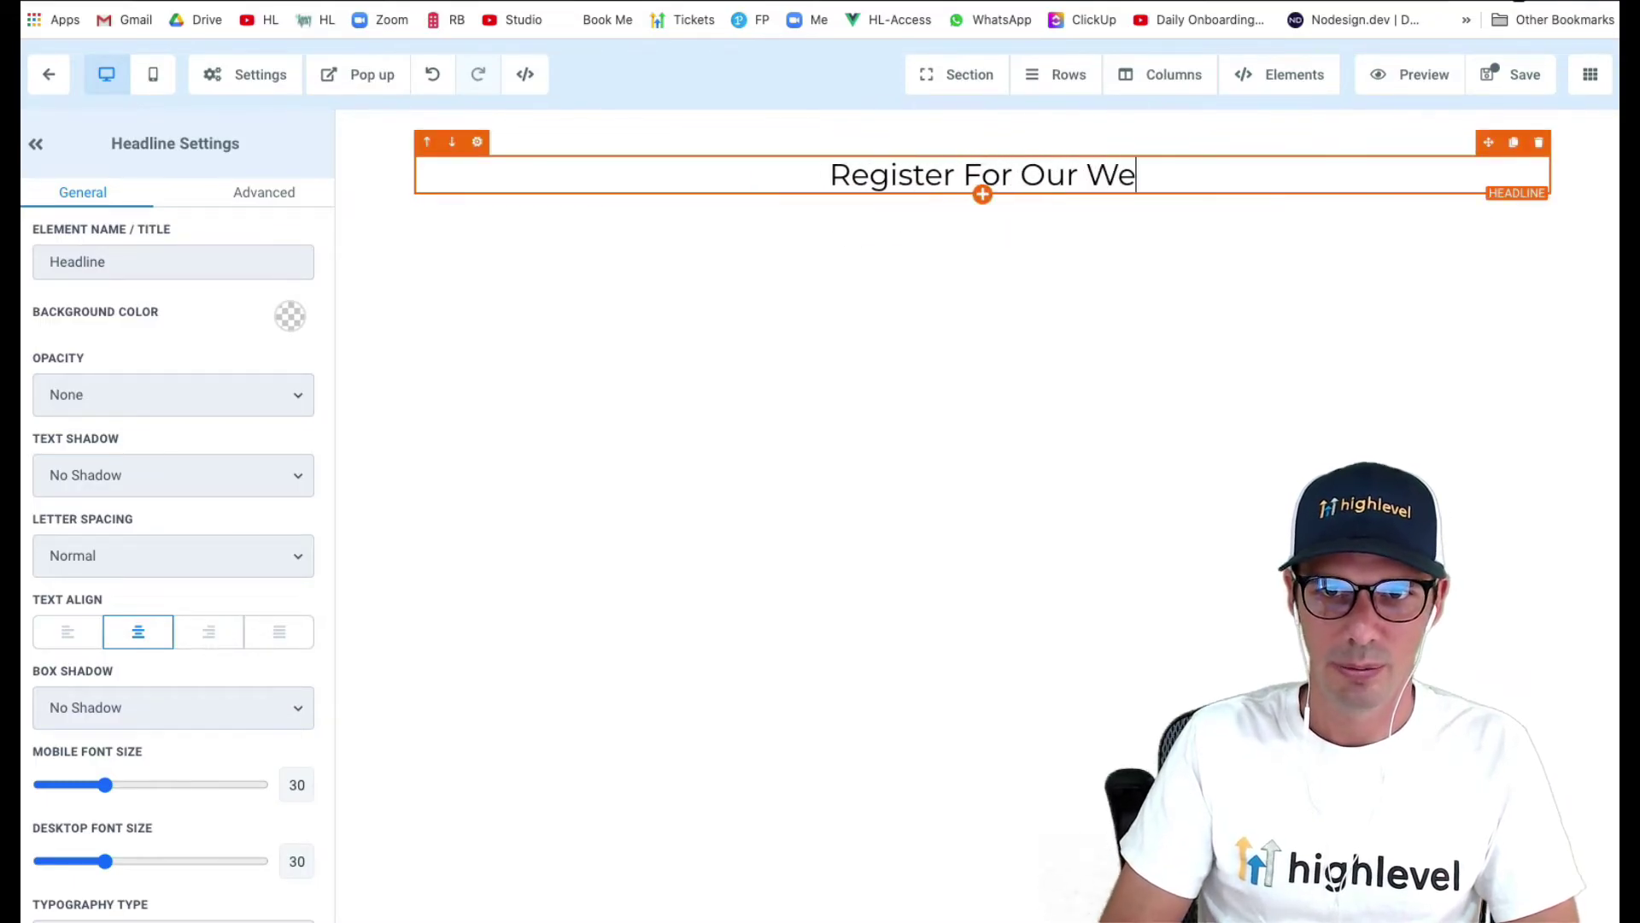
{"action": "type", "text": "binar!"}
{"action": "key", "text": "super+a"}
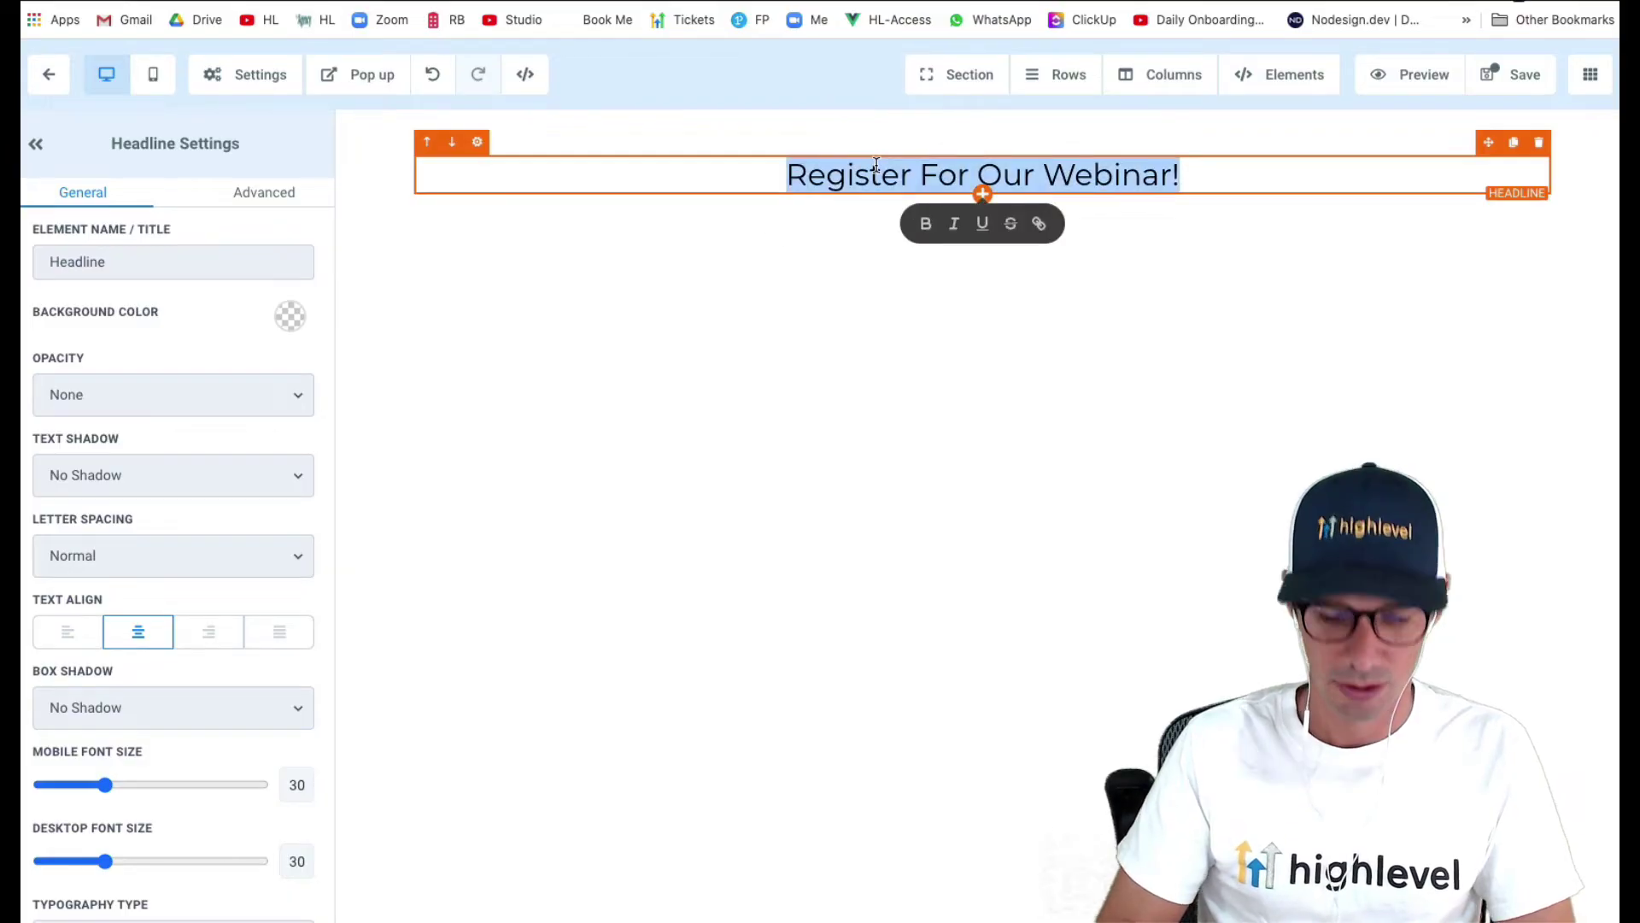
{"action": "key", "text": "super+b"}
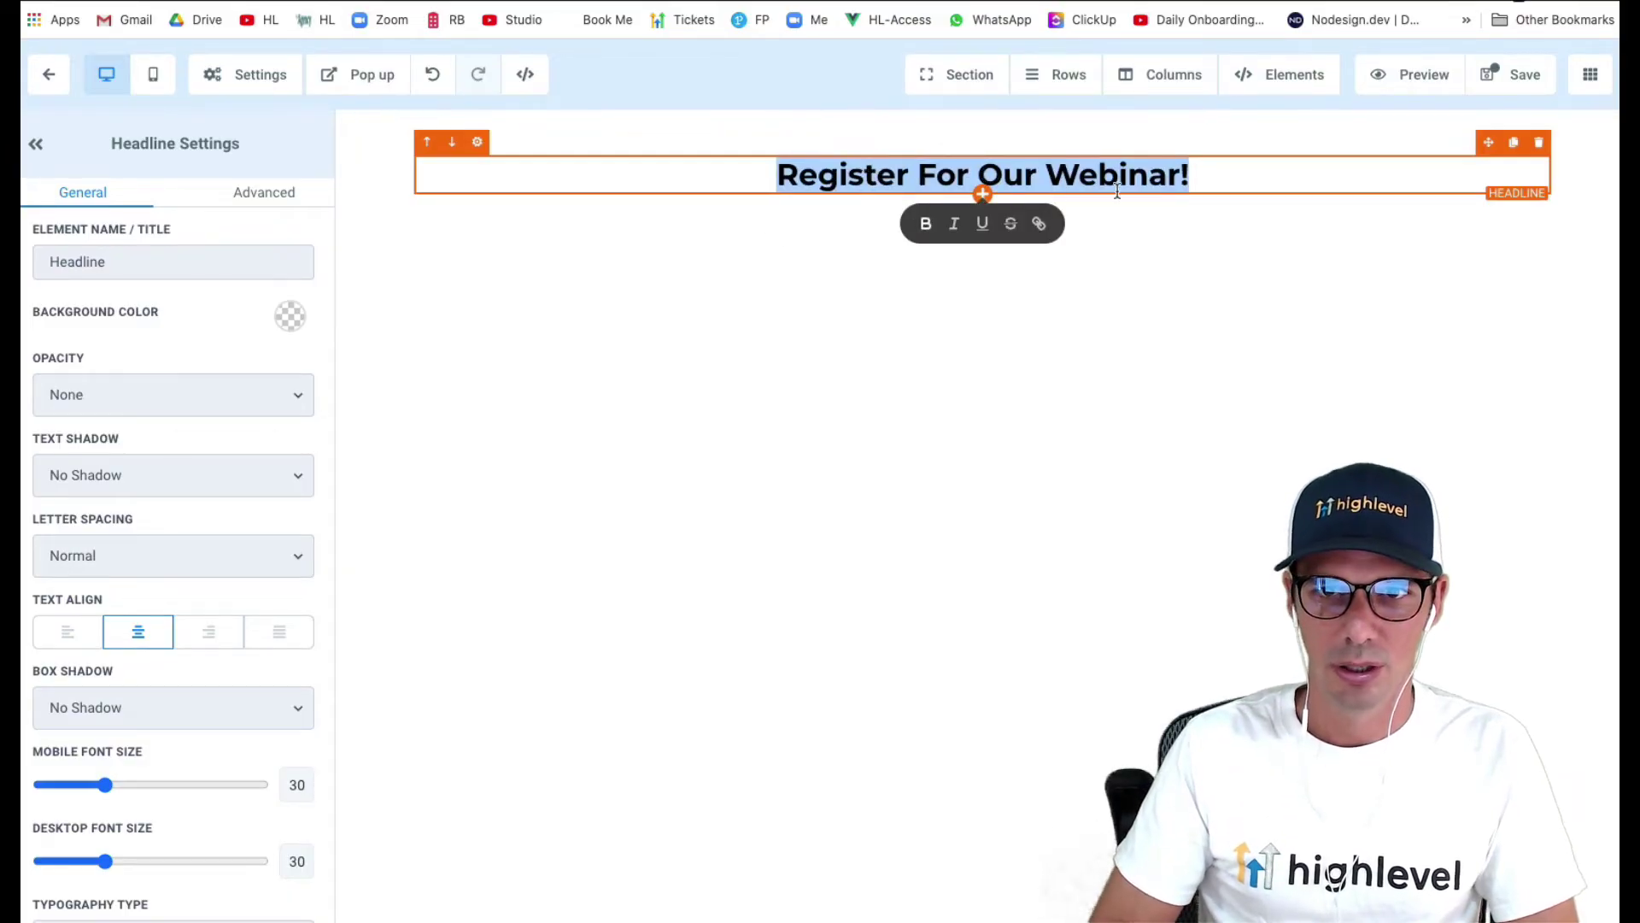
{"action": "left_click", "coordinate": [1176, 178]}
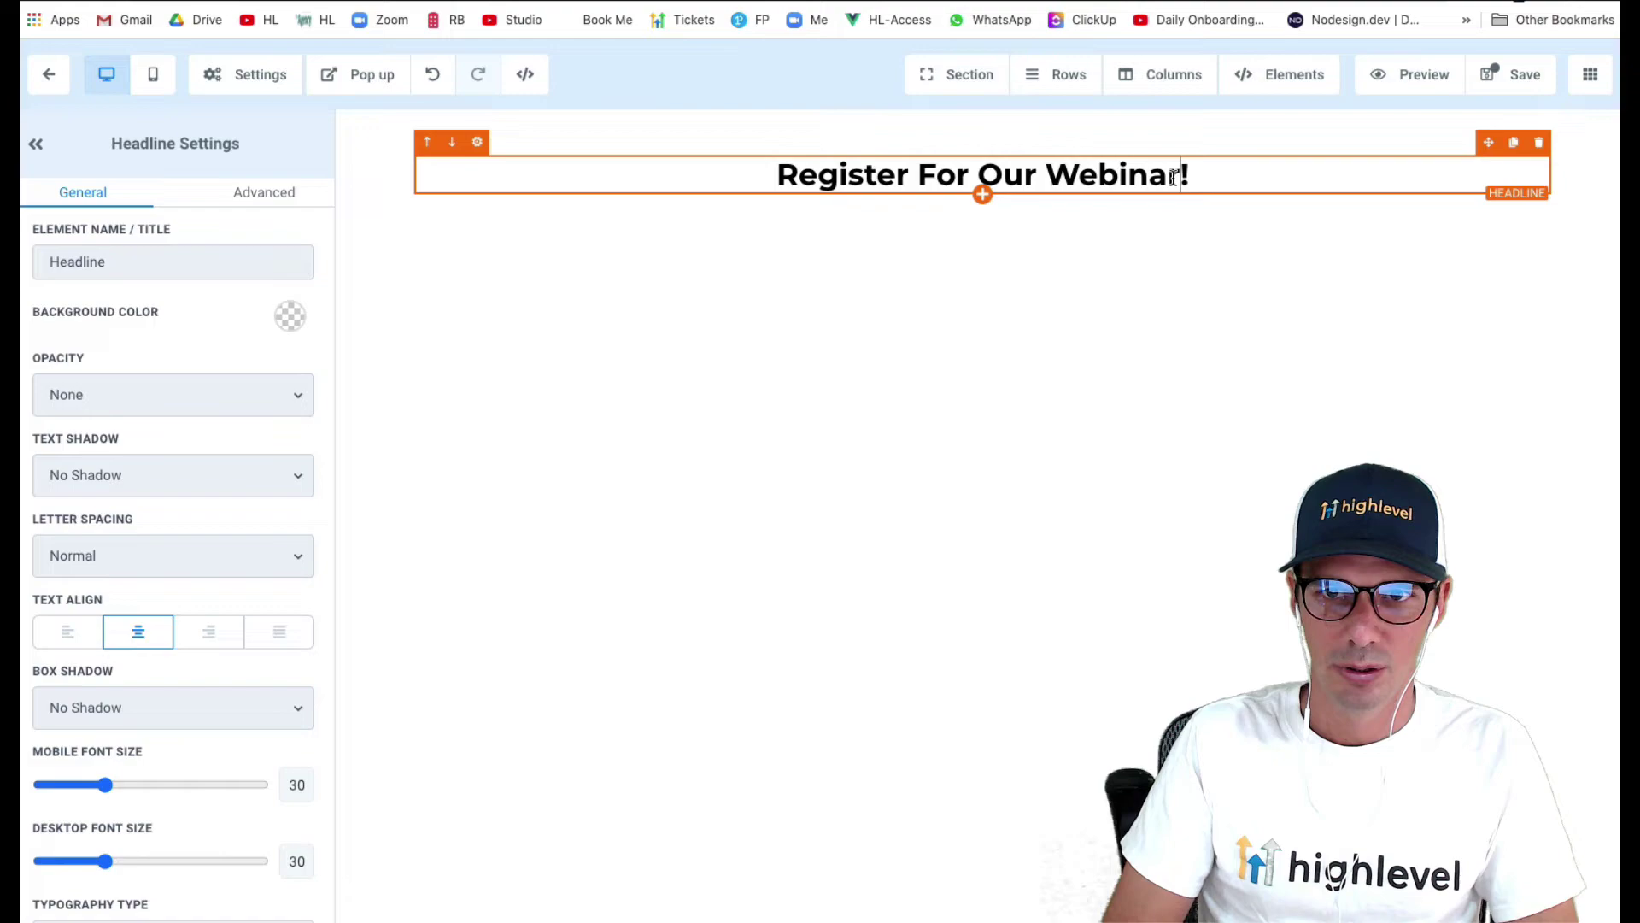
{"action": "type", "text": "On Nov "}
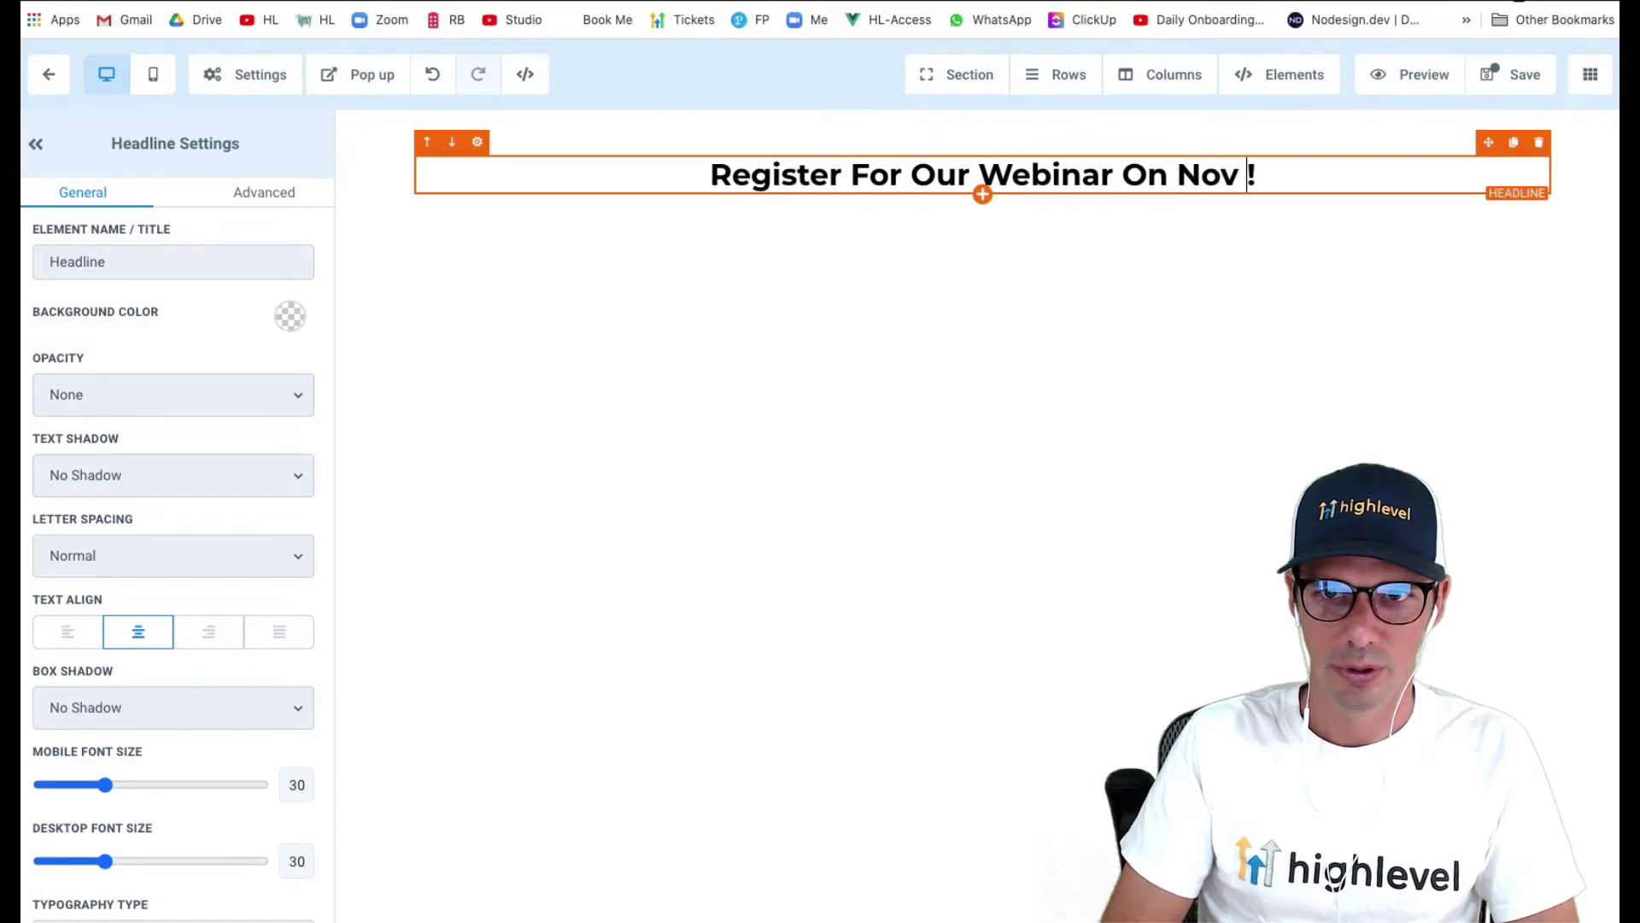
{"action": "type", "text": "6th"}
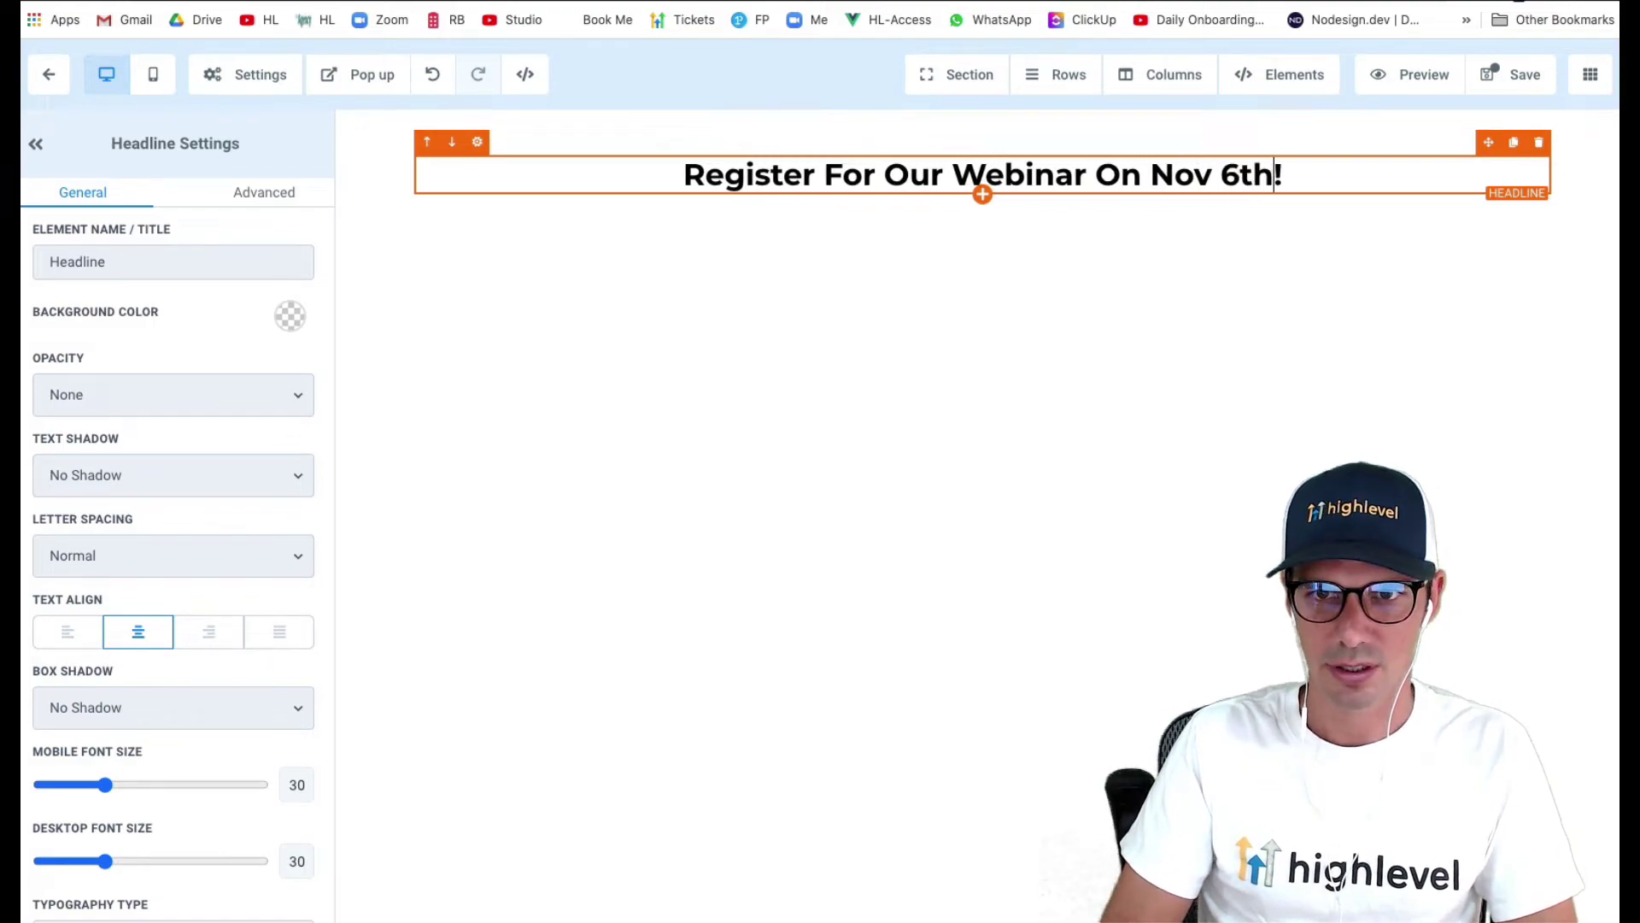
- Add a sub-headline below it reading 'Enter your details below to register'
{"action": "left_click", "coordinate": [982, 194]}
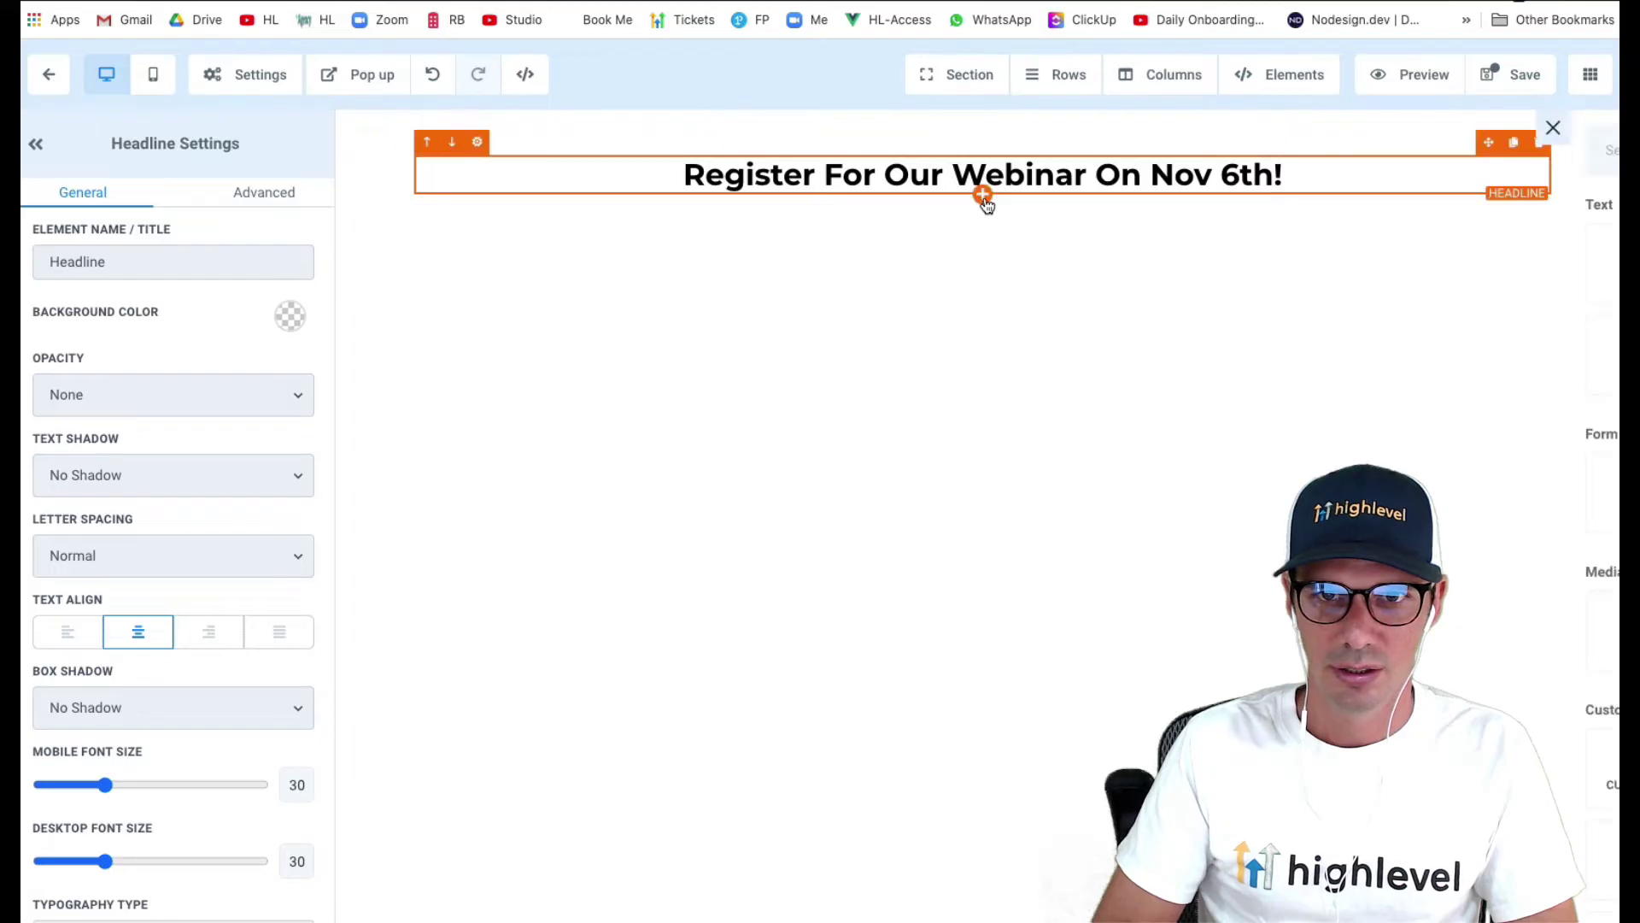
{"action": "left_click", "coordinate": [1409, 263]}
{"action": "left_click", "coordinate": [977, 208]}
{"action": "key", "text": "ctrl+a"}
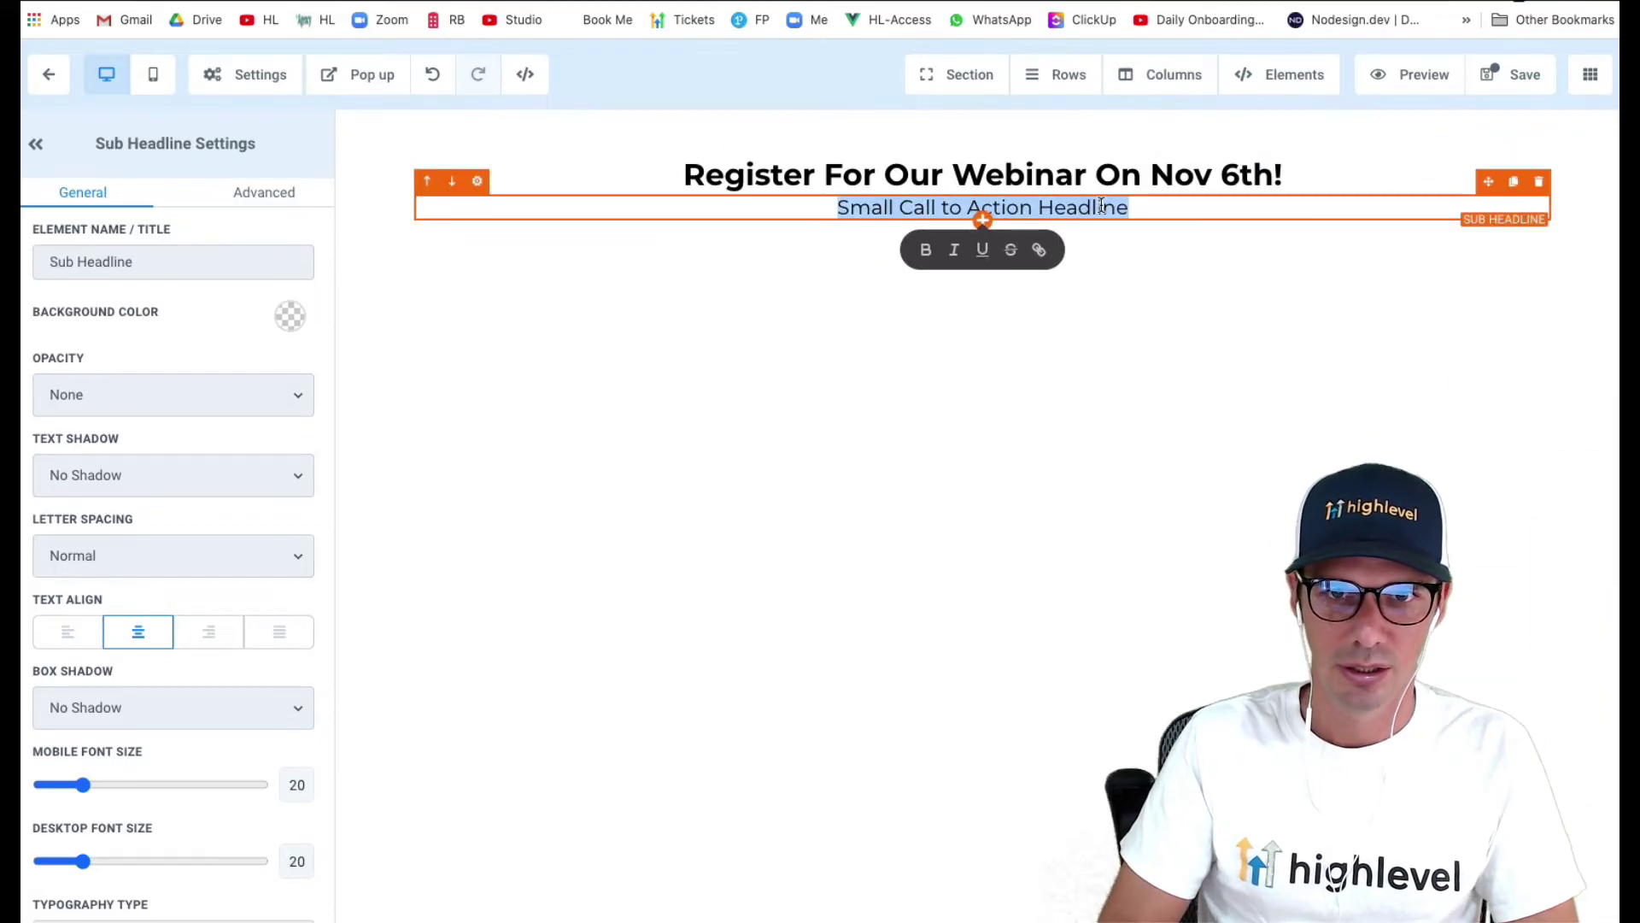
{"action": "key", "text": "BackSpace"}
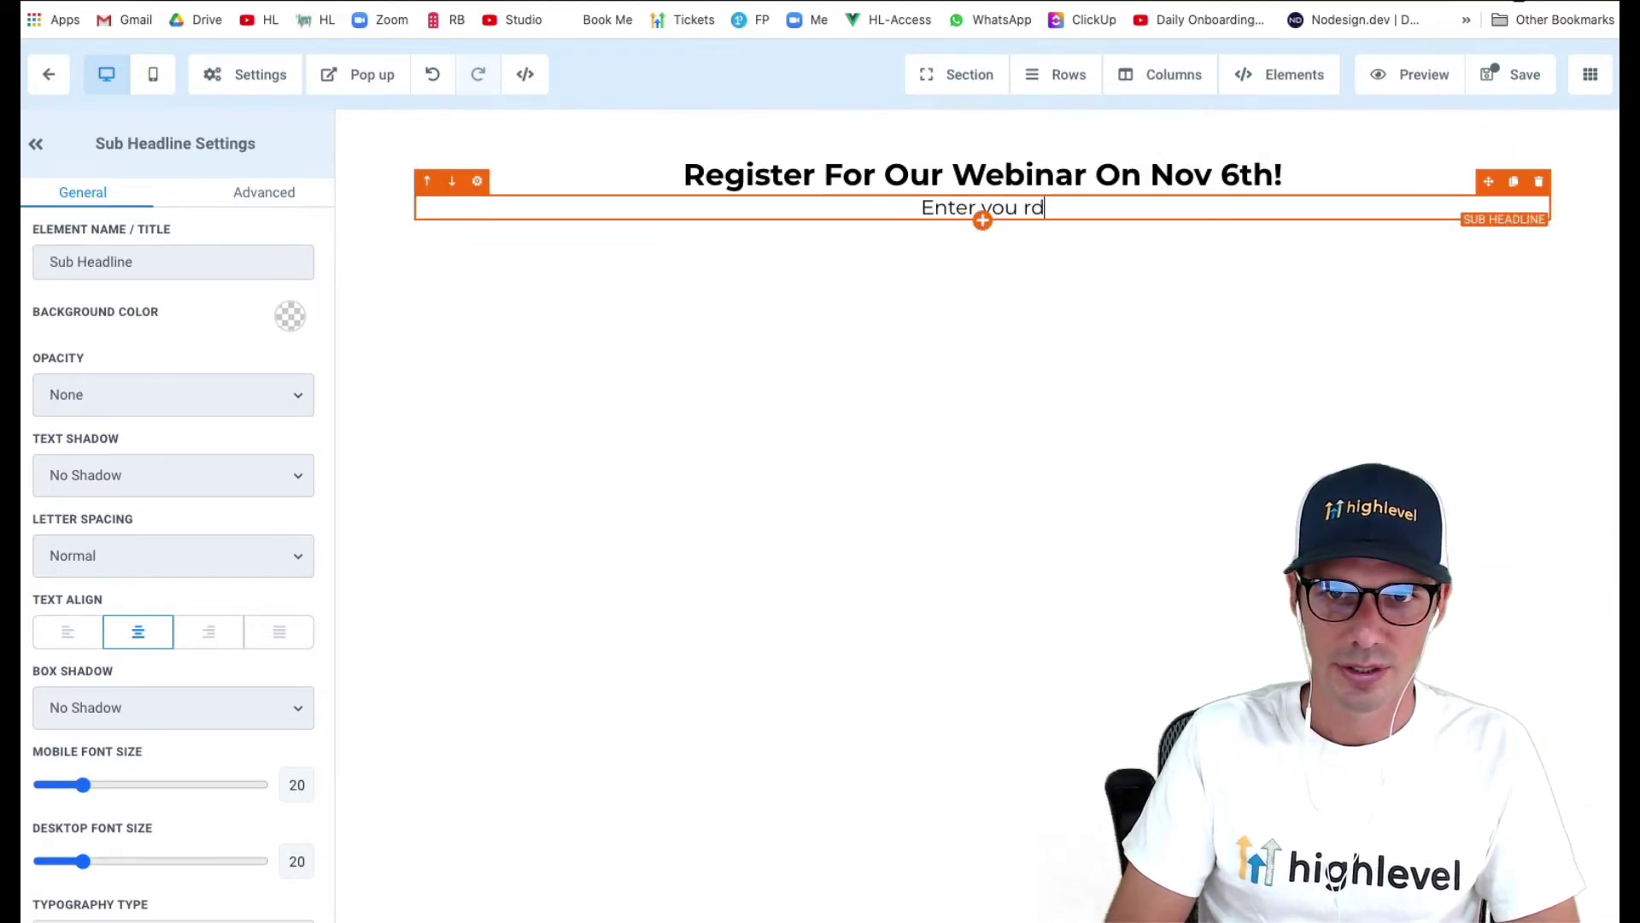
{"action": "type", "text": "Enter your details below t"}
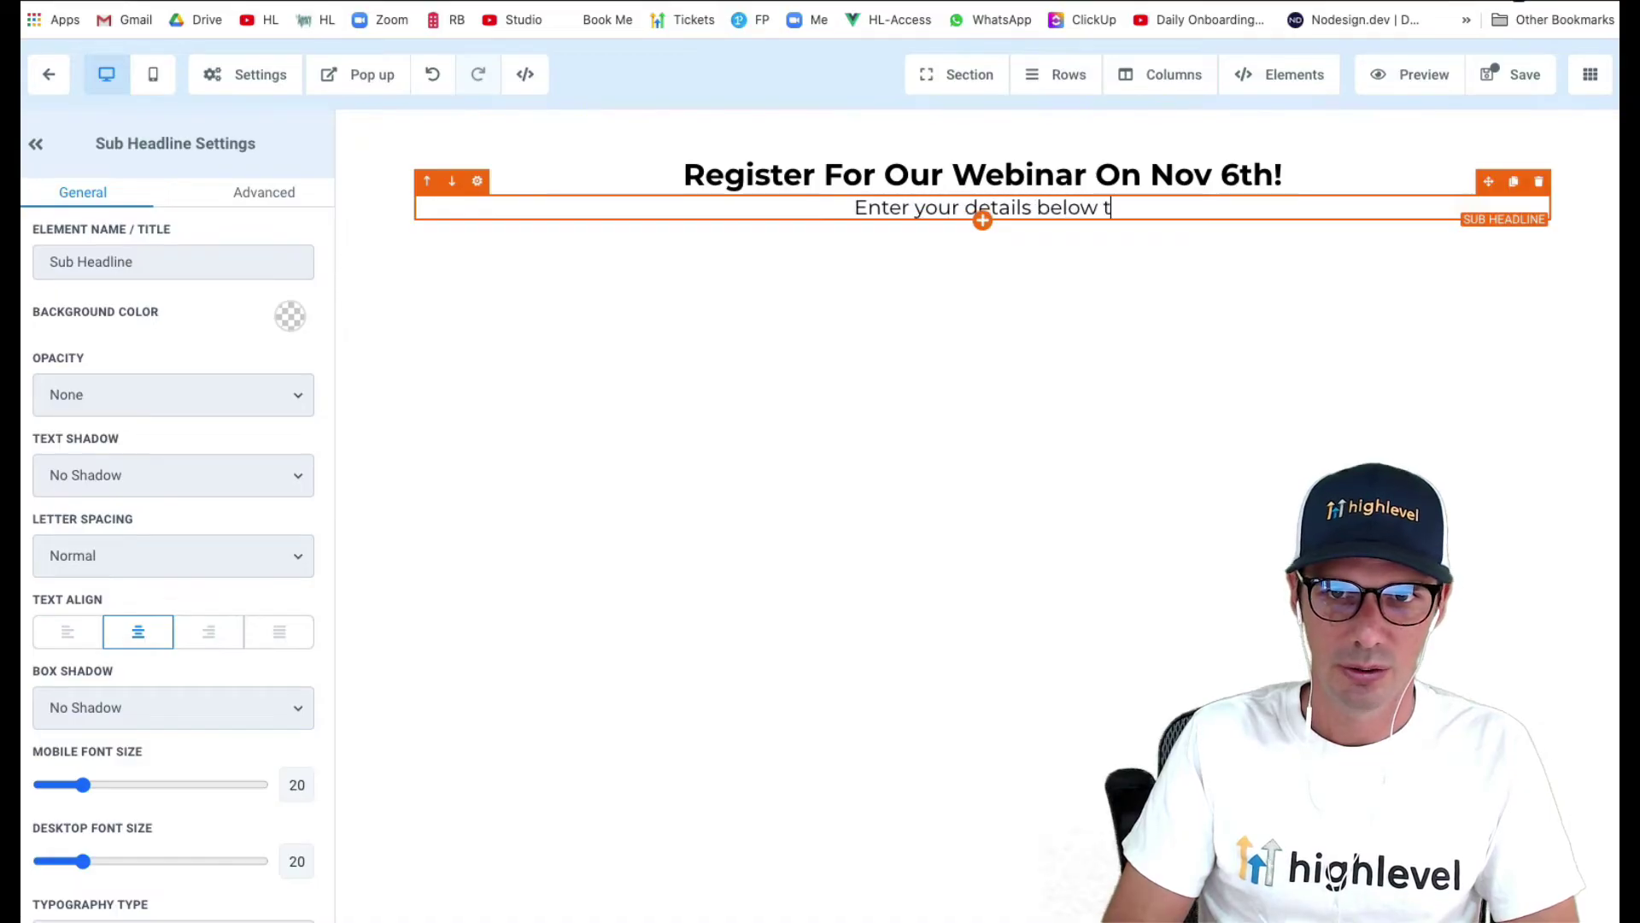
{"action": "type", "text": "o register"}
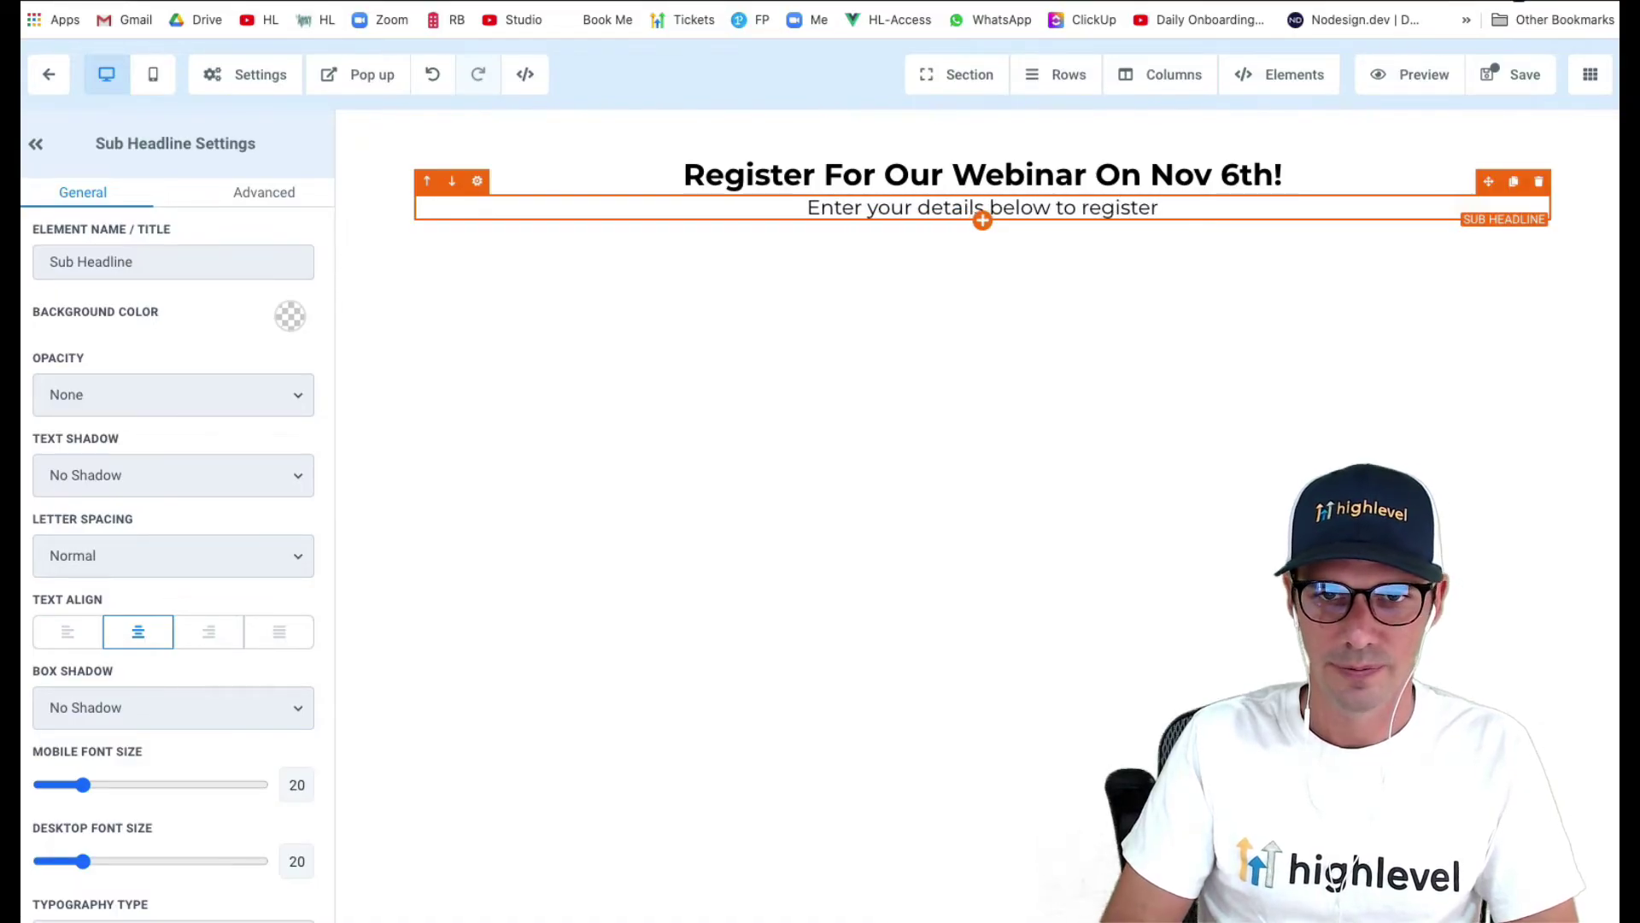
- Add the Webinar Signup form below the sub-headline with a top margin of 14
{"action": "left_click", "coordinate": [983, 221]}
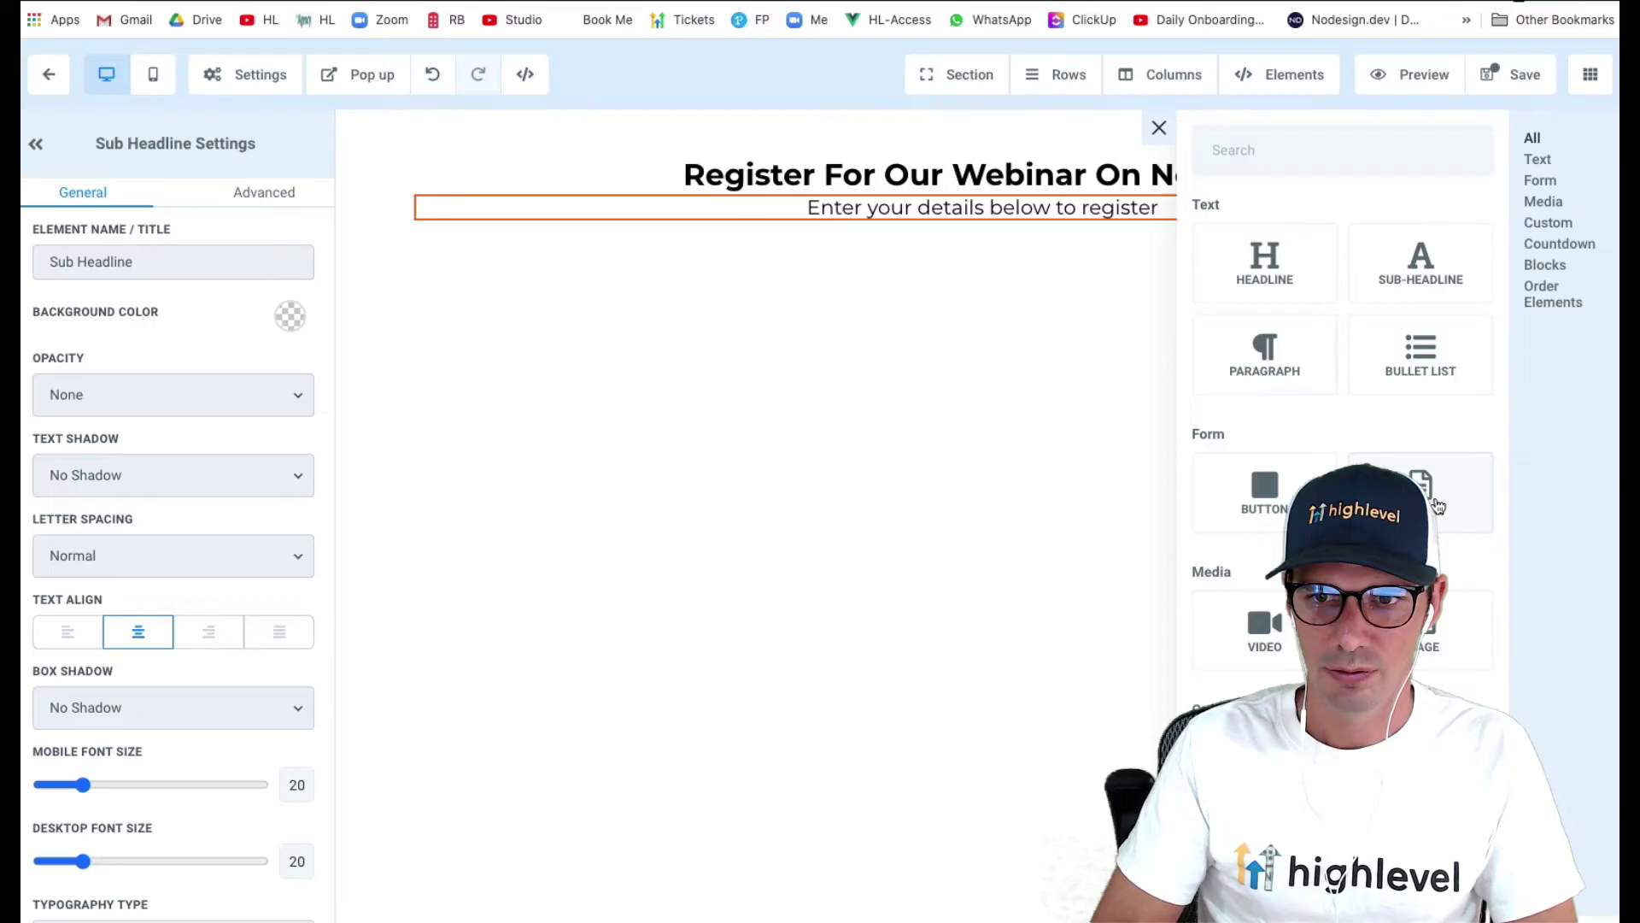
{"action": "left_click", "coordinate": [1418, 494]}
{"action": "left_click", "coordinate": [850, 484]}
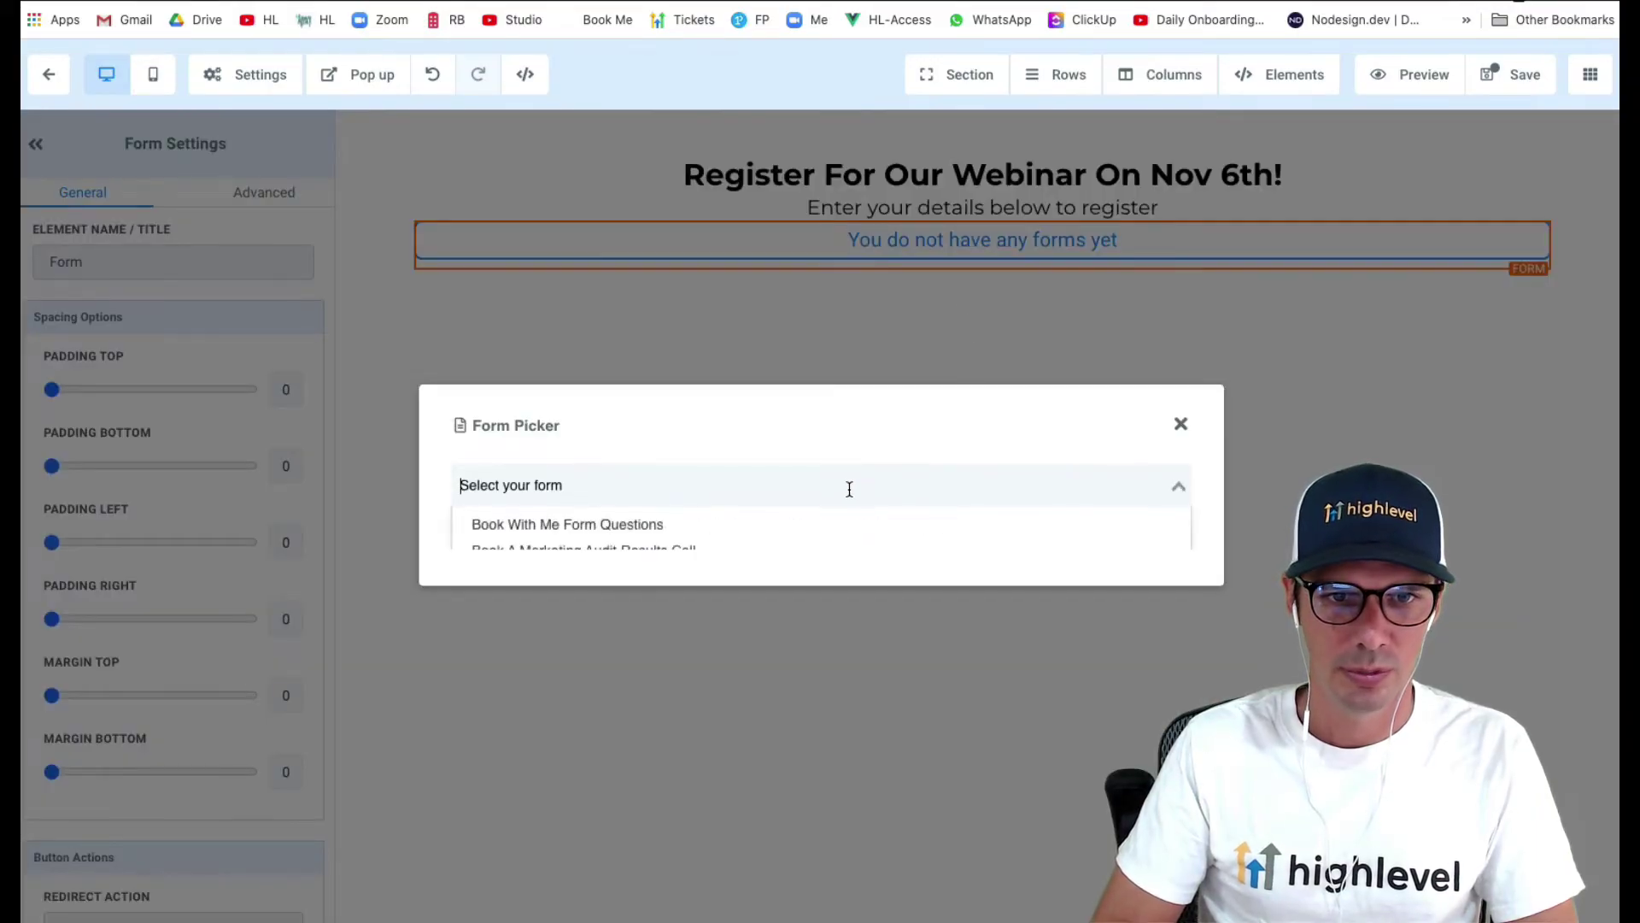
{"action": "scroll", "coordinate": [807, 546], "scroll_direction": "down", "scroll_amount": 3}
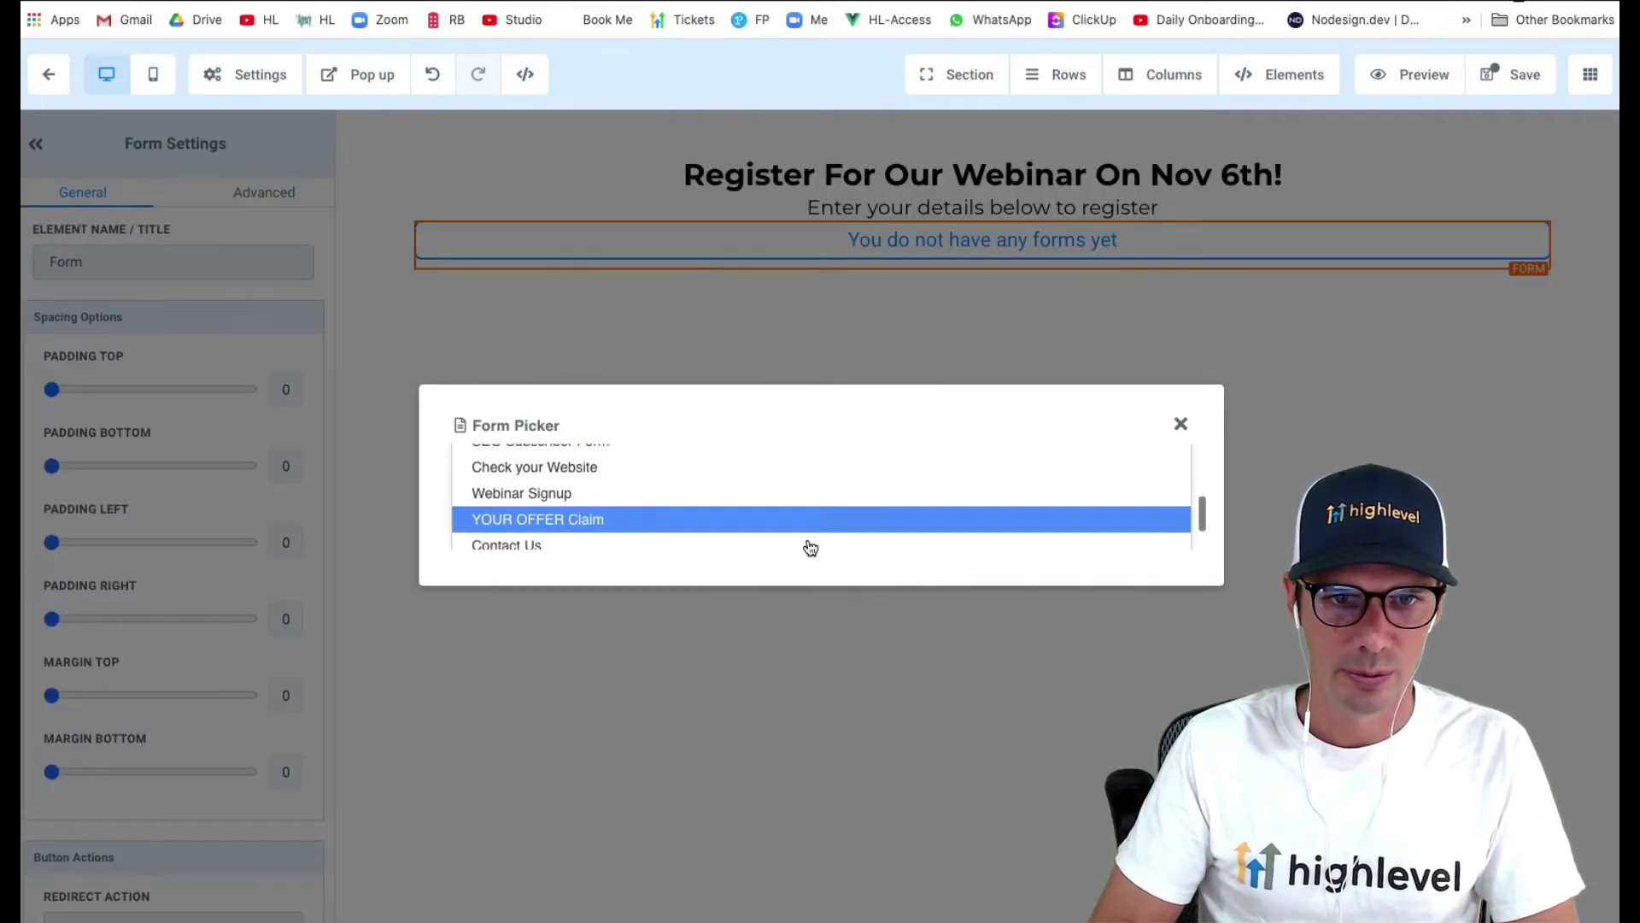
{"action": "left_click", "coordinate": [833, 481]}
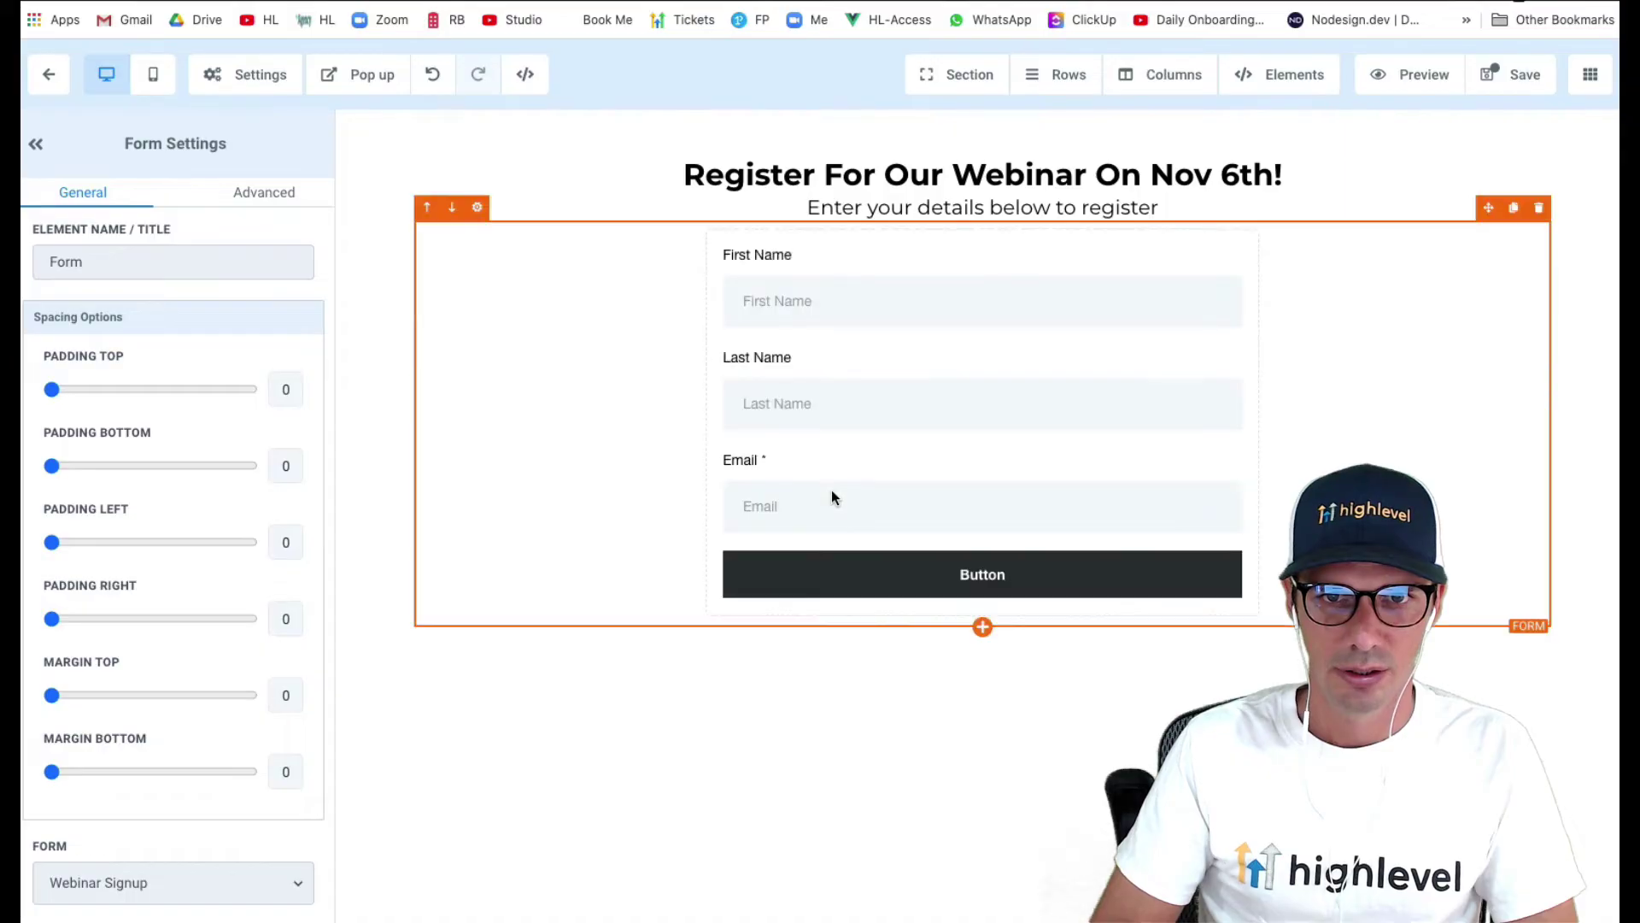
{"action": "scroll", "coordinate": [132, 629], "scroll_direction": "down", "scroll_amount": 2}
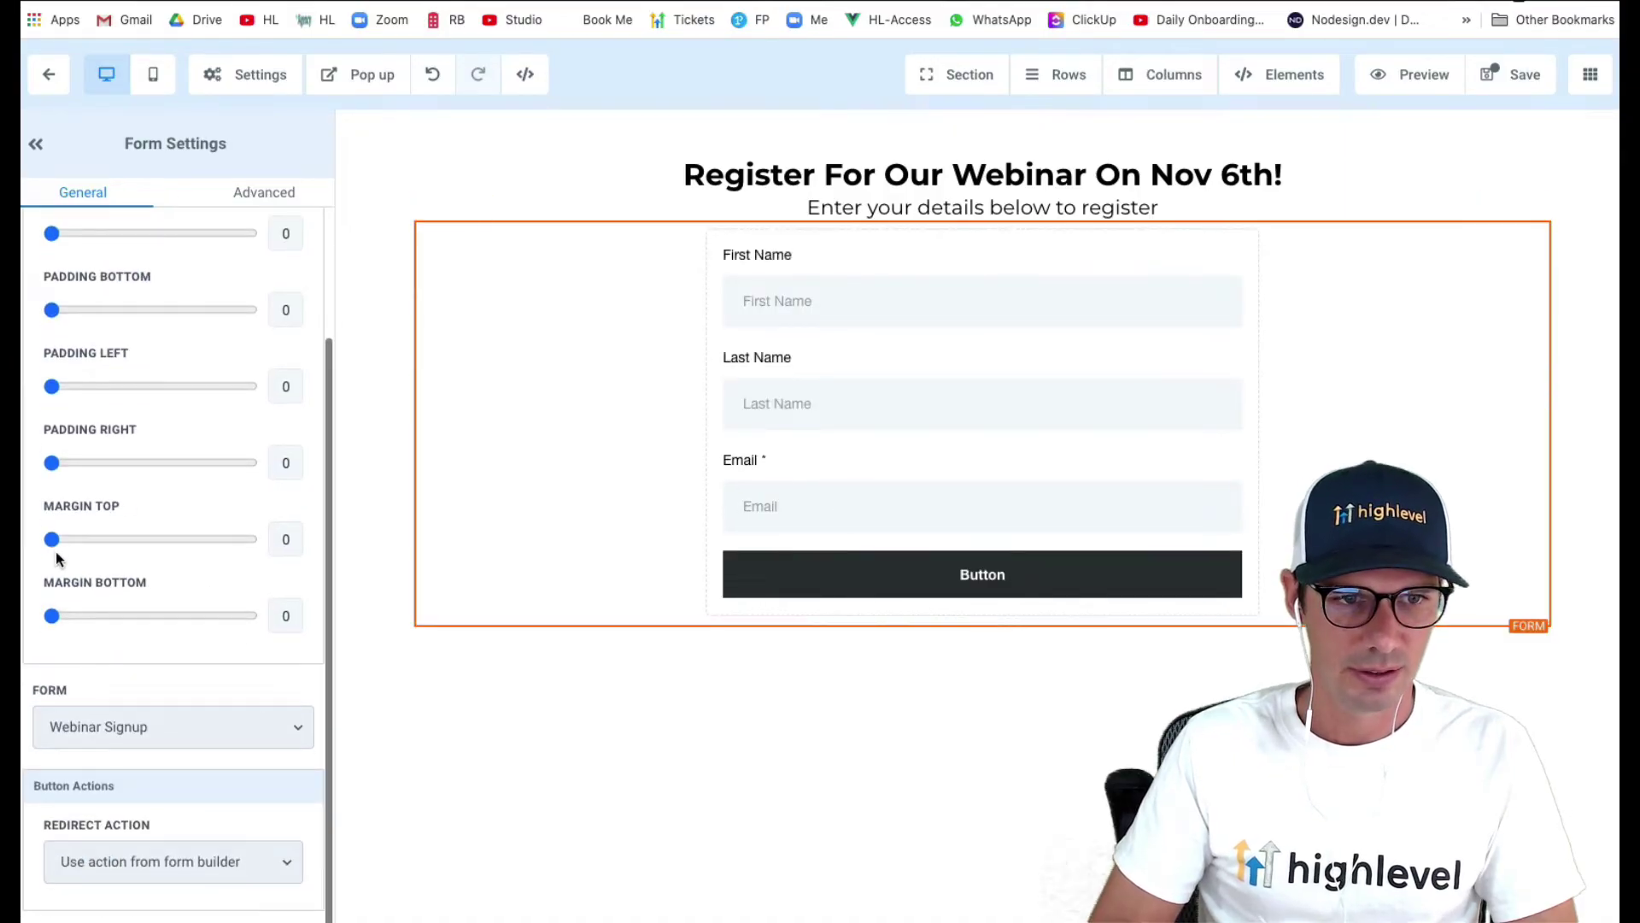
{"action": "left_click_drag", "start_coordinate": [70, 548], "coordinate": [84, 540]}
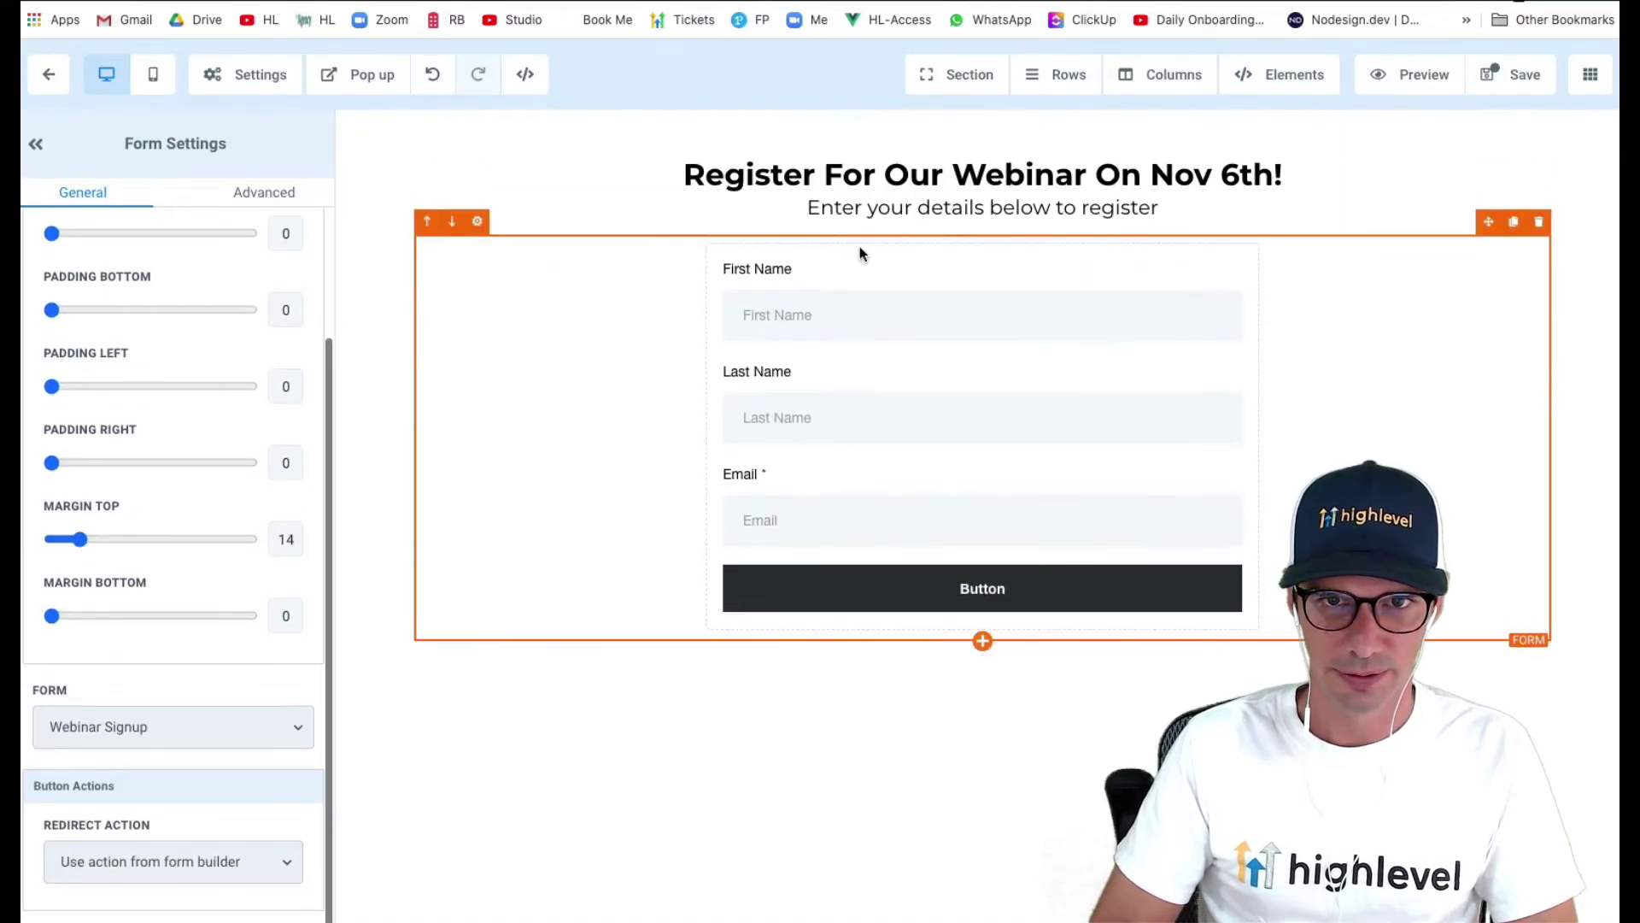
- Give the sub-headline a top margin of 10
{"action": "left_click", "coordinate": [929, 209]}
{"action": "scroll", "coordinate": [202, 641], "scroll_direction": "down", "scroll_amount": 5}
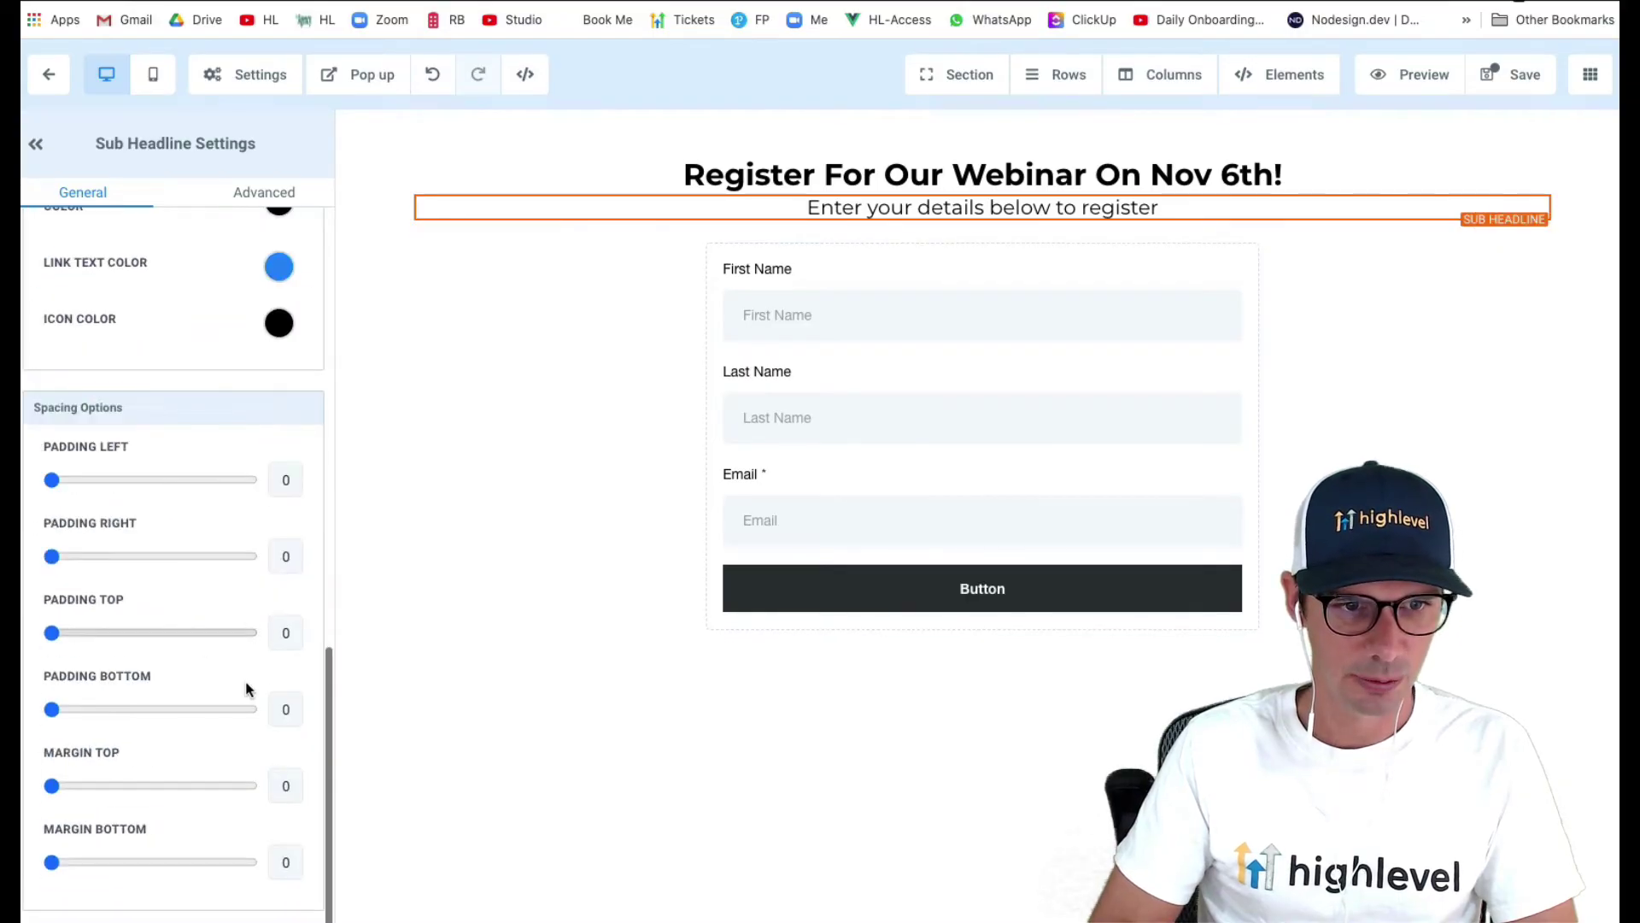
{"action": "left_click", "coordinate": [285, 786]}
{"action": "type", "text": "10"}
{"action": "left_click", "coordinate": [684, 513]}
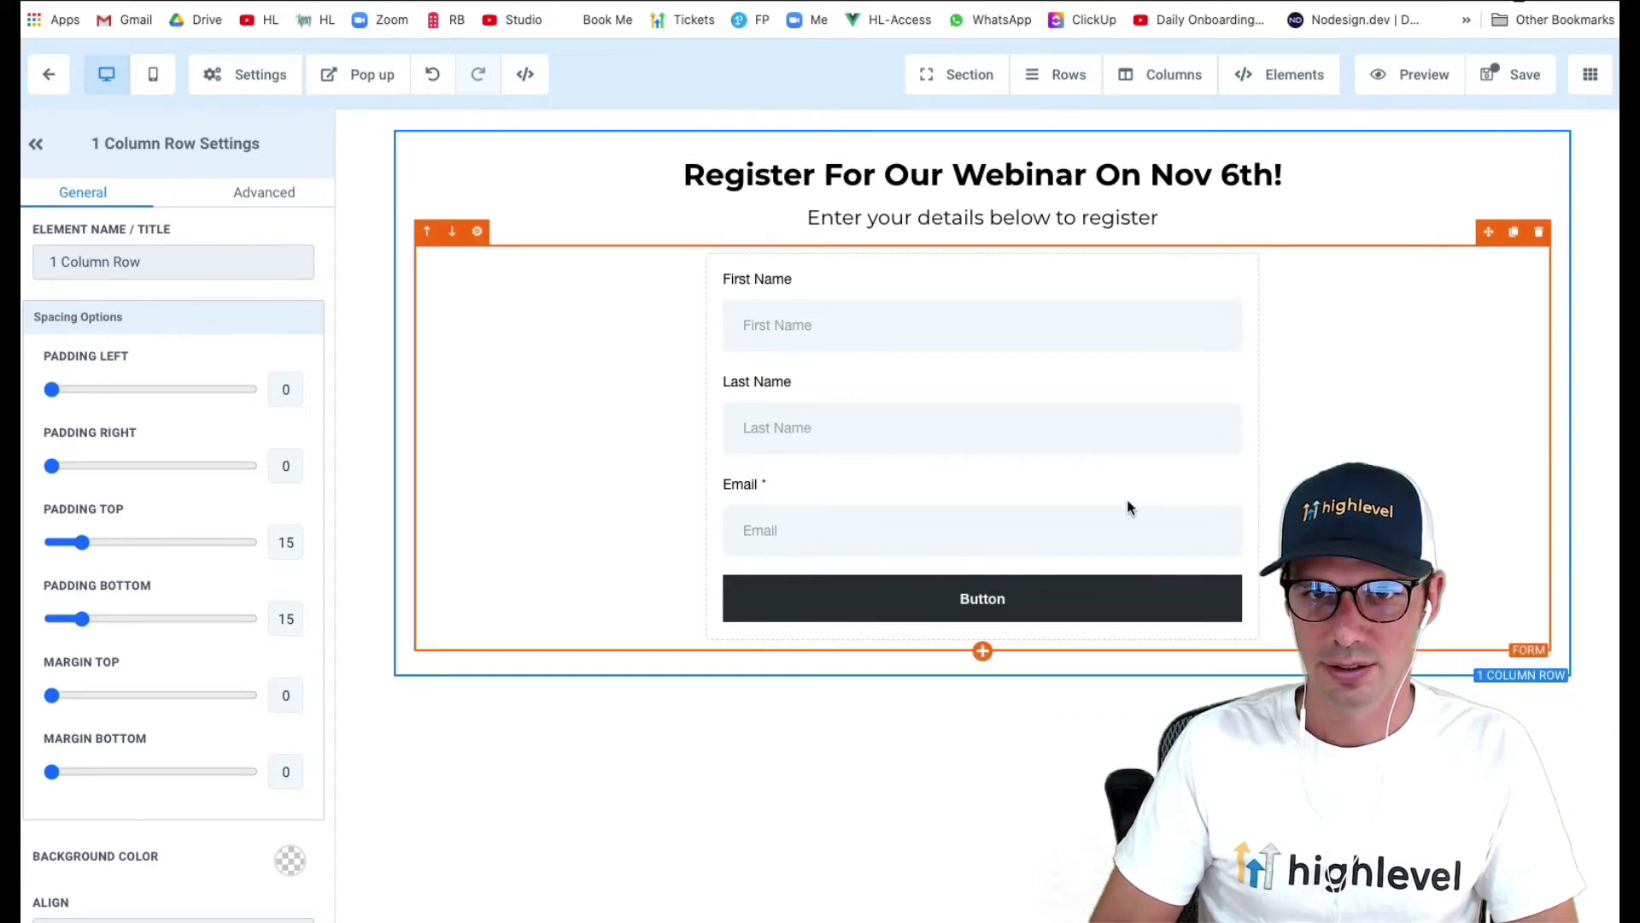
- Add a countdown timer under the sub-headline ending 2020/11/06 at 1 PM
{"action": "left_click", "coordinate": [1488, 225]}
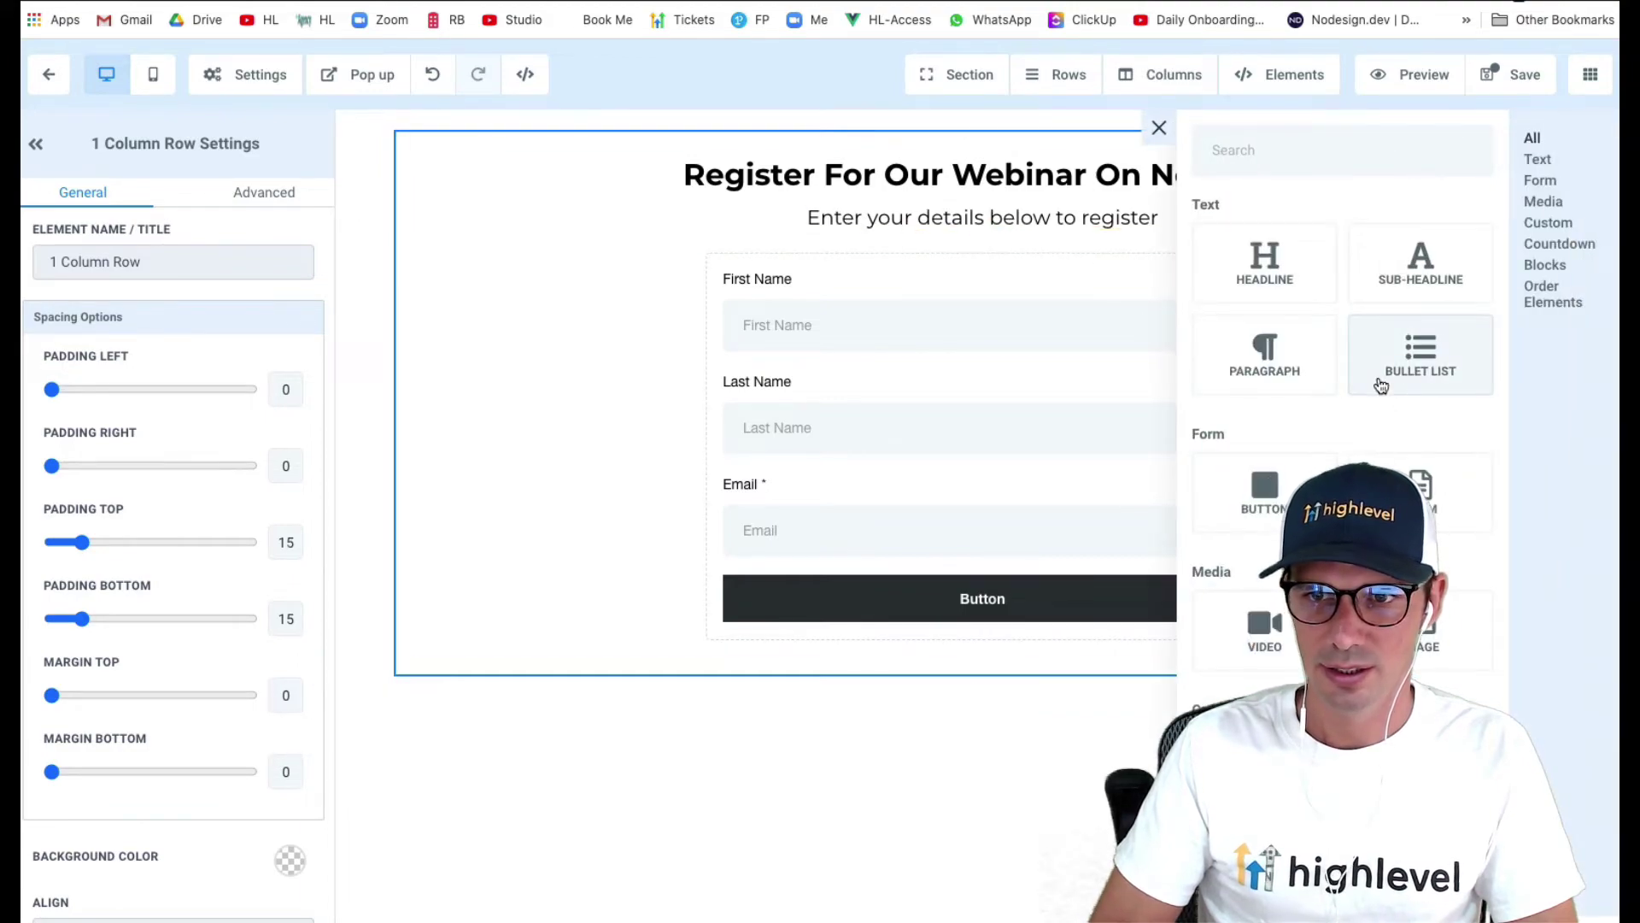
{"action": "scroll", "coordinate": [1382, 387], "scroll_direction": "down", "scroll_amount": 10}
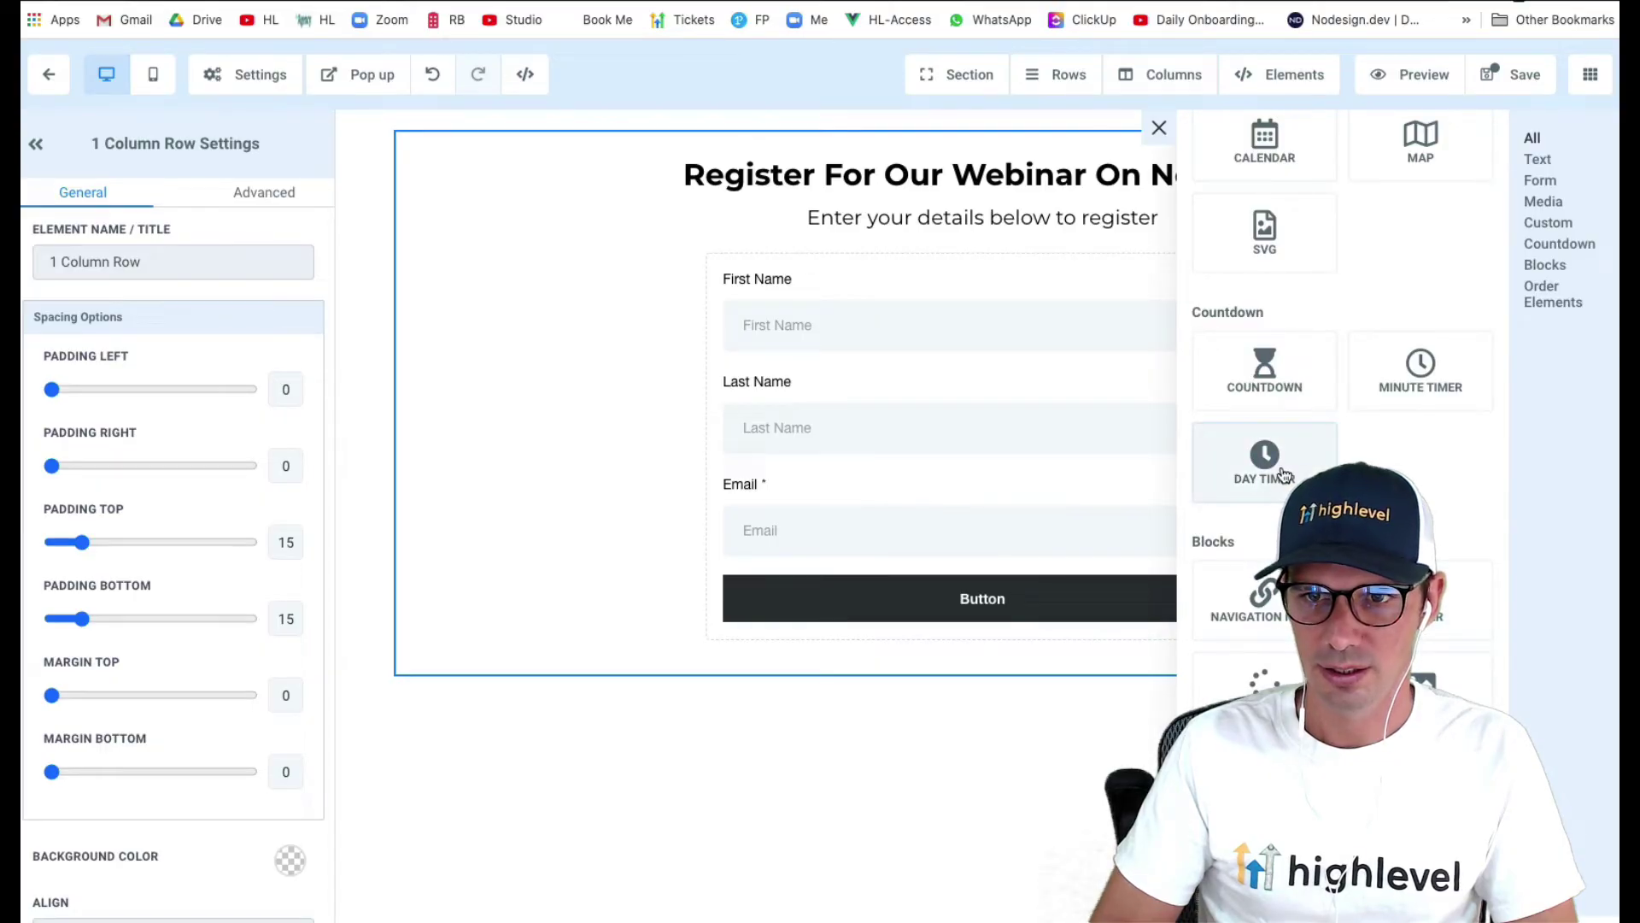
{"action": "left_click_drag", "start_coordinate": [1262, 366], "coordinate": [1081, 252]}
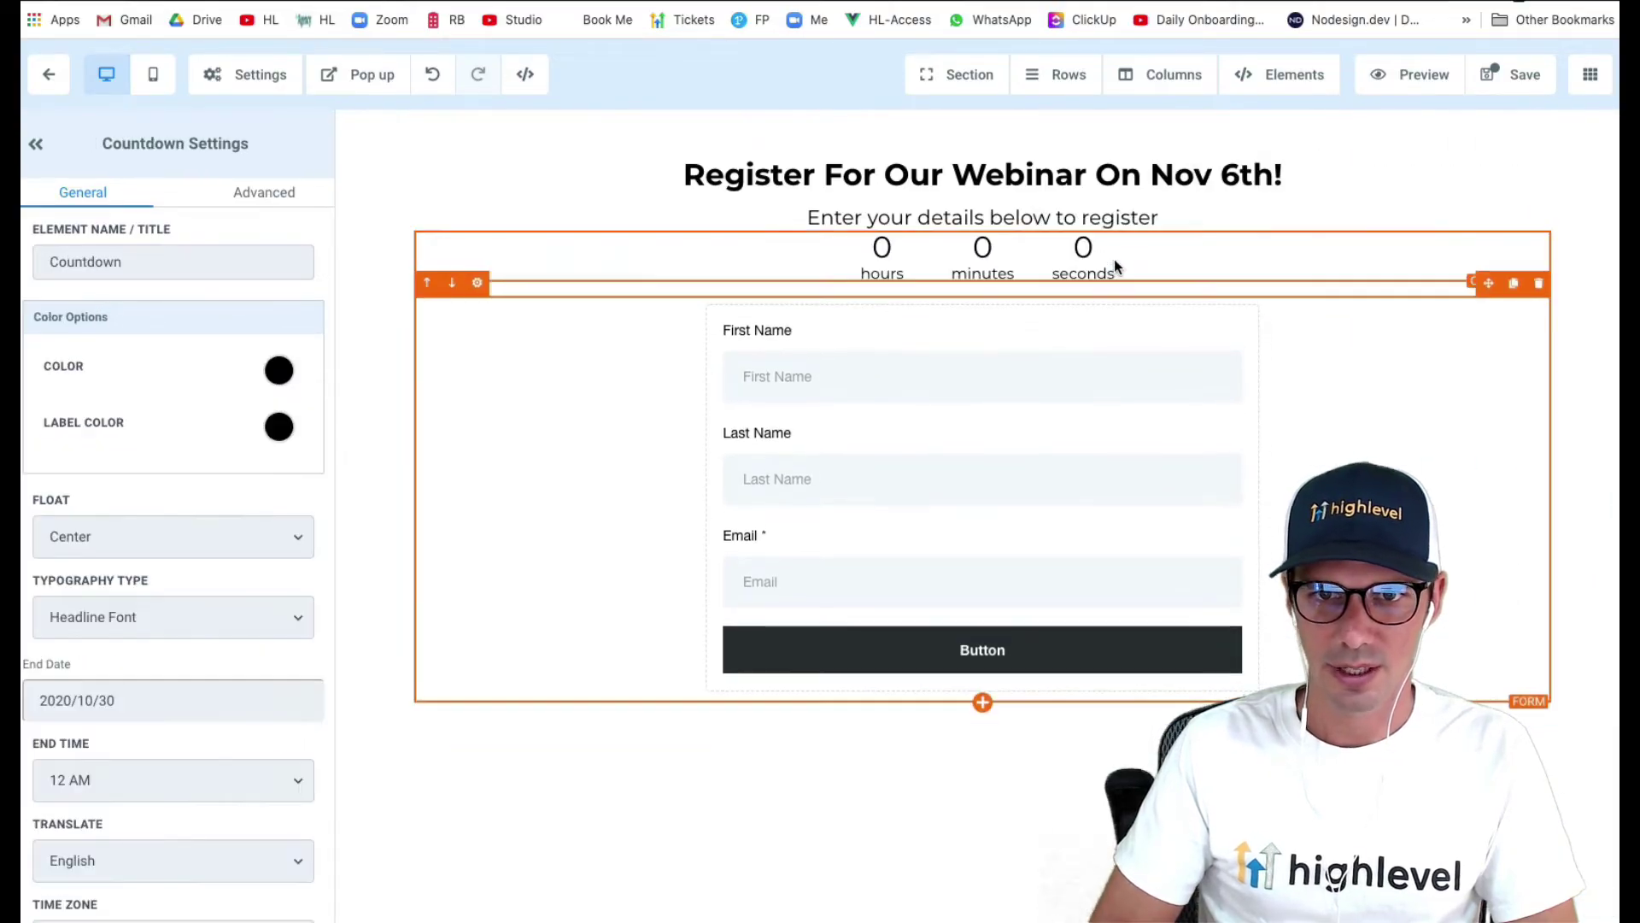
{"action": "scroll", "coordinate": [247, 593], "scroll_direction": "down", "scroll_amount": 4}
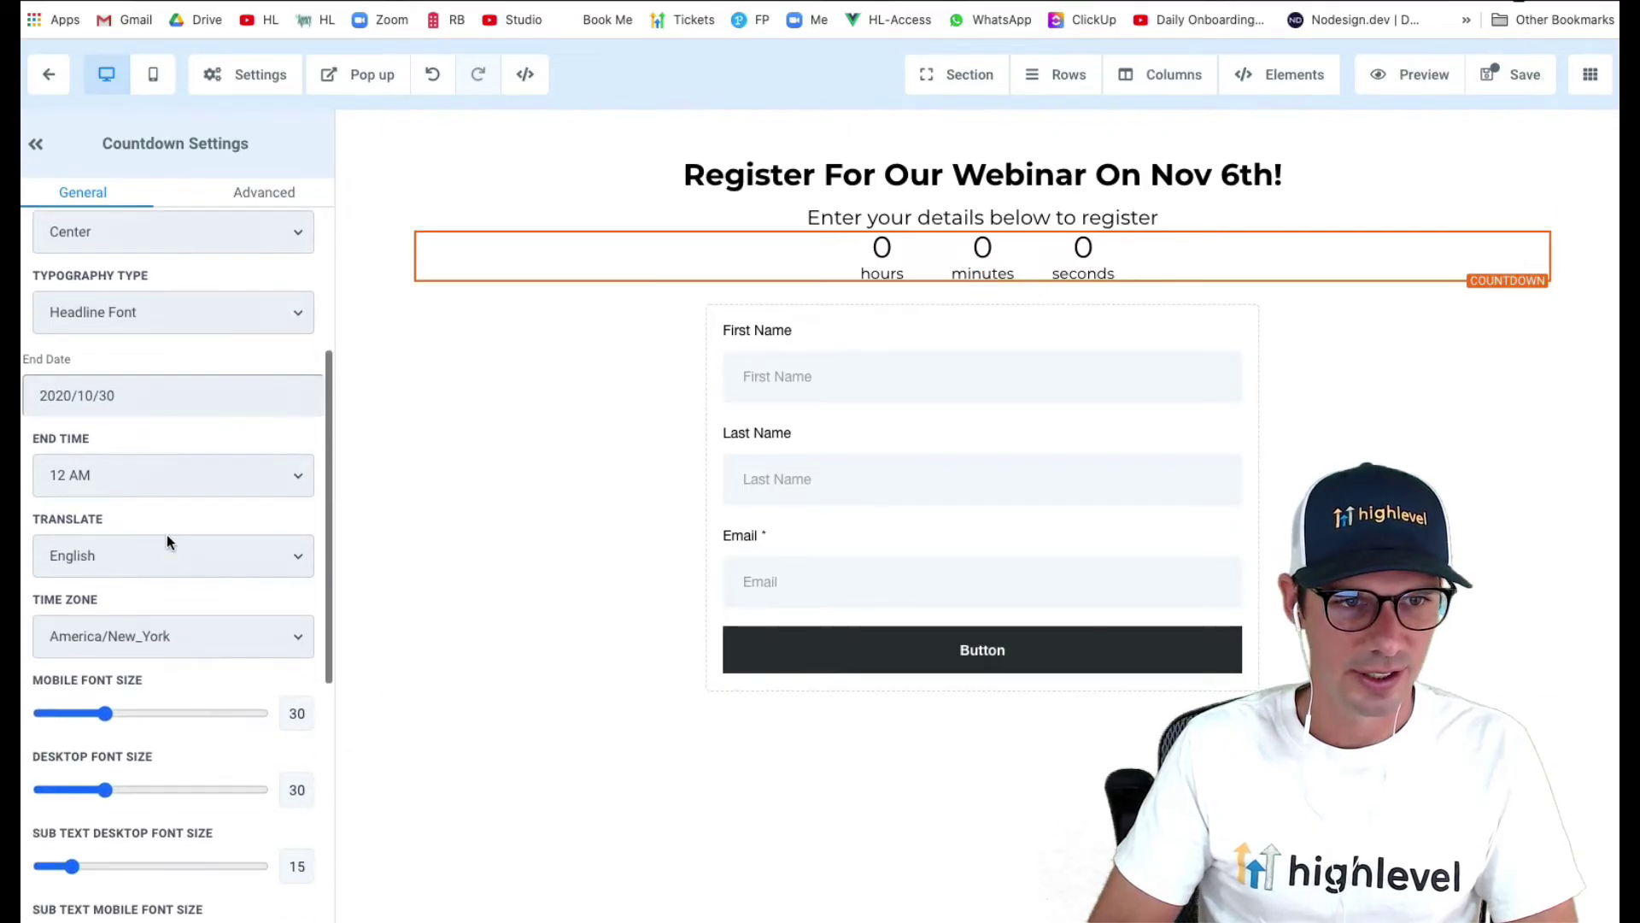
{"action": "left_click", "coordinate": [63, 399]}
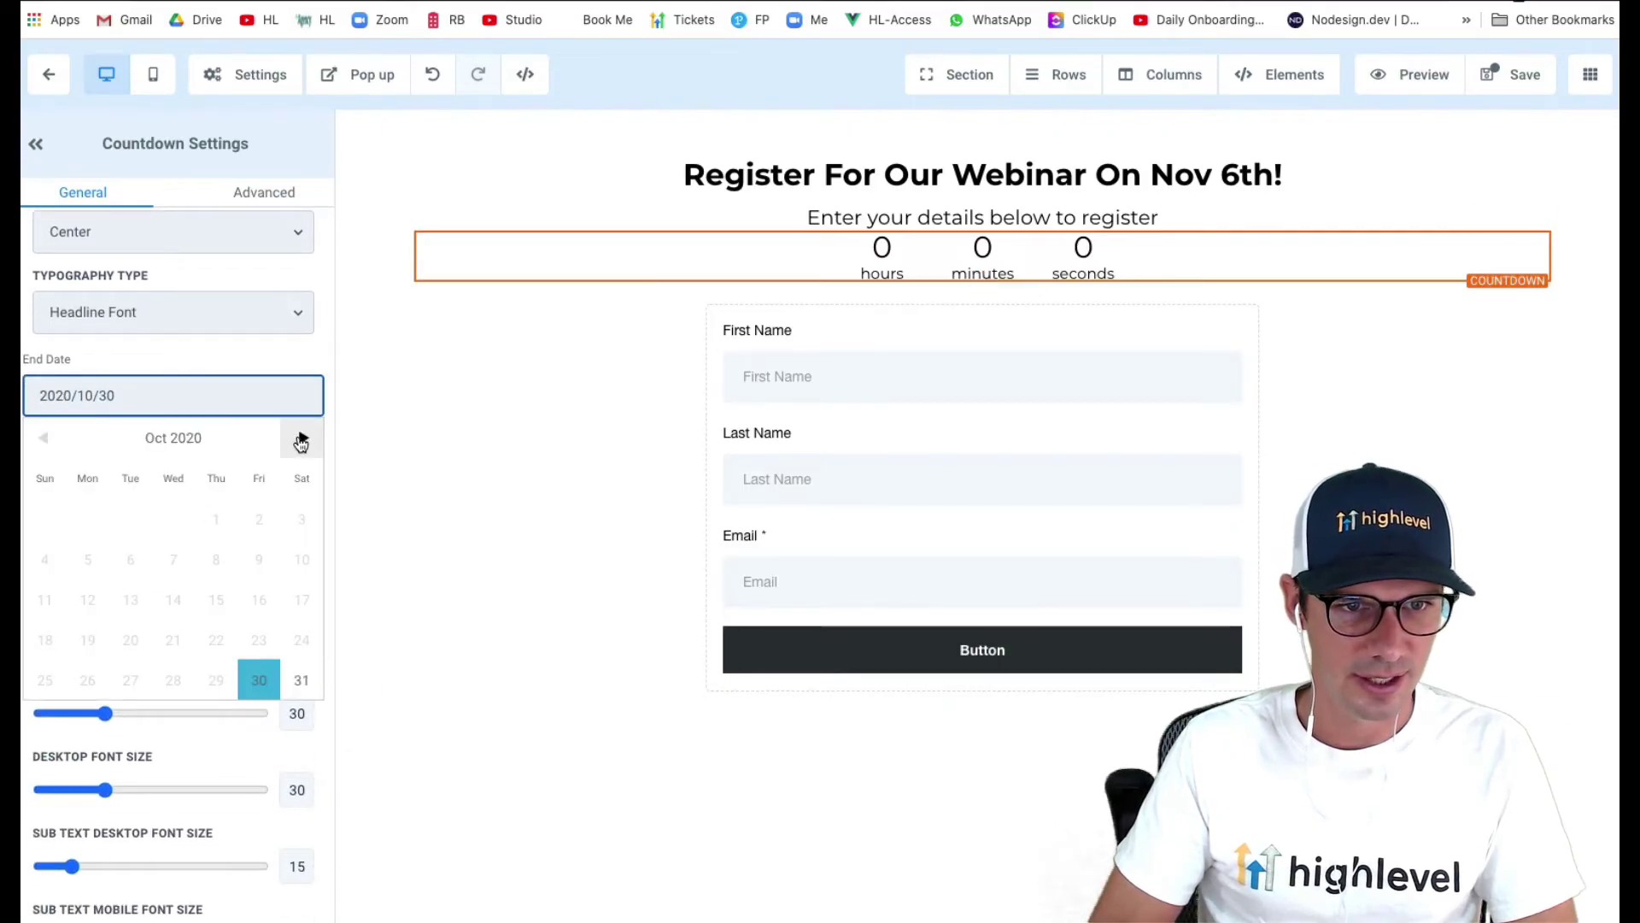
{"action": "left_click", "coordinate": [303, 437]}
{"action": "left_click", "coordinate": [258, 520]}
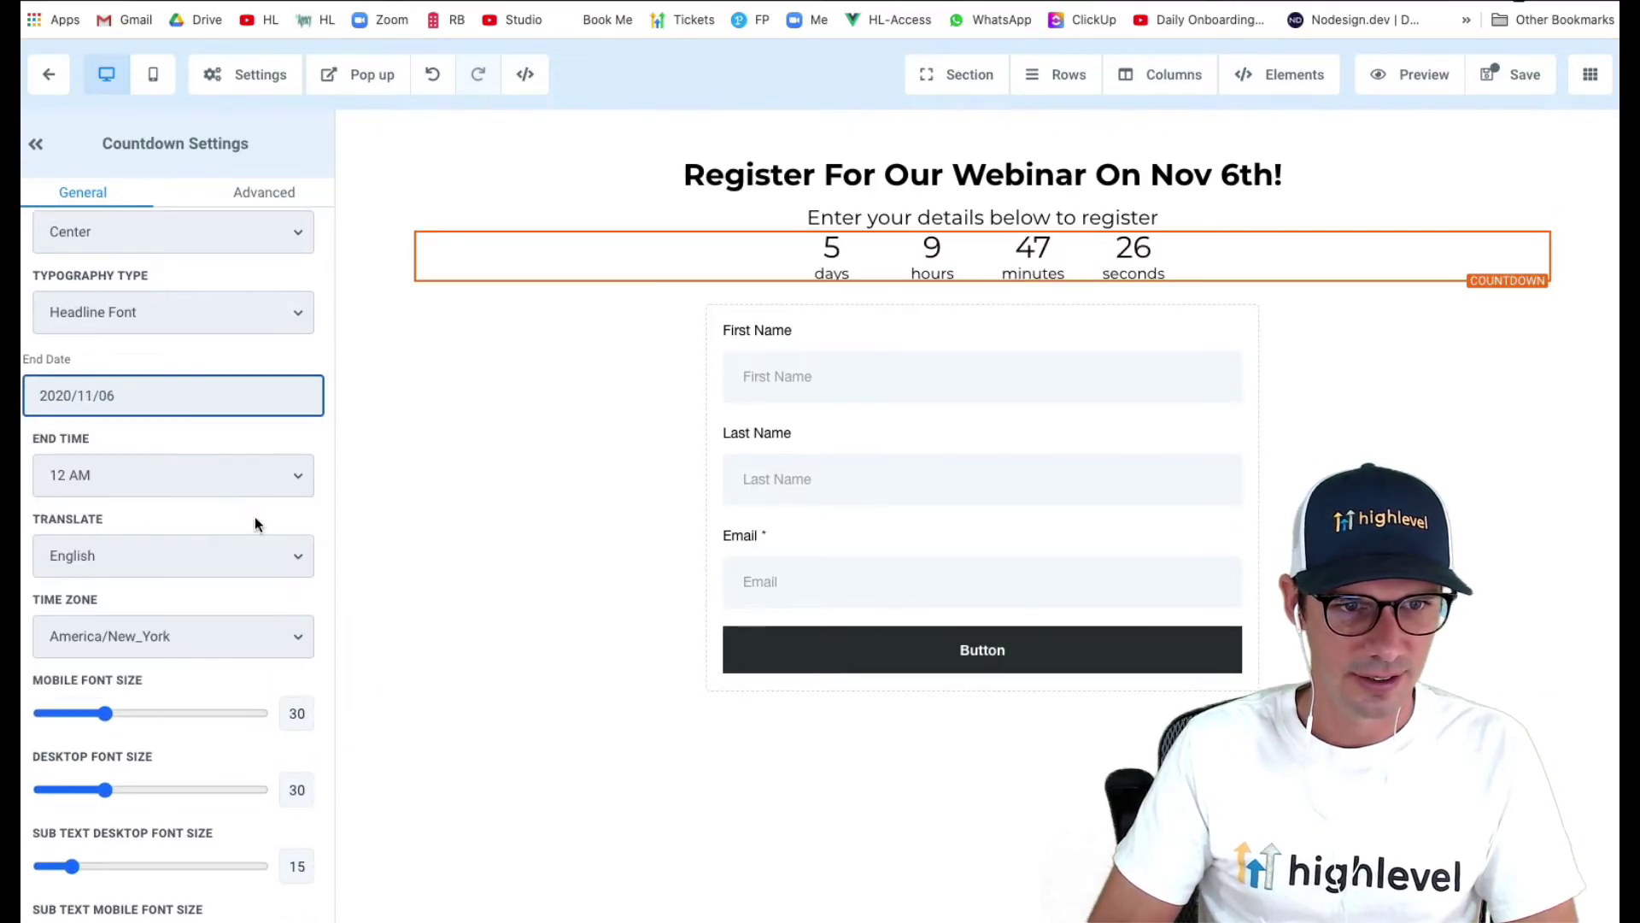
{"action": "left_click", "coordinate": [95, 479]}
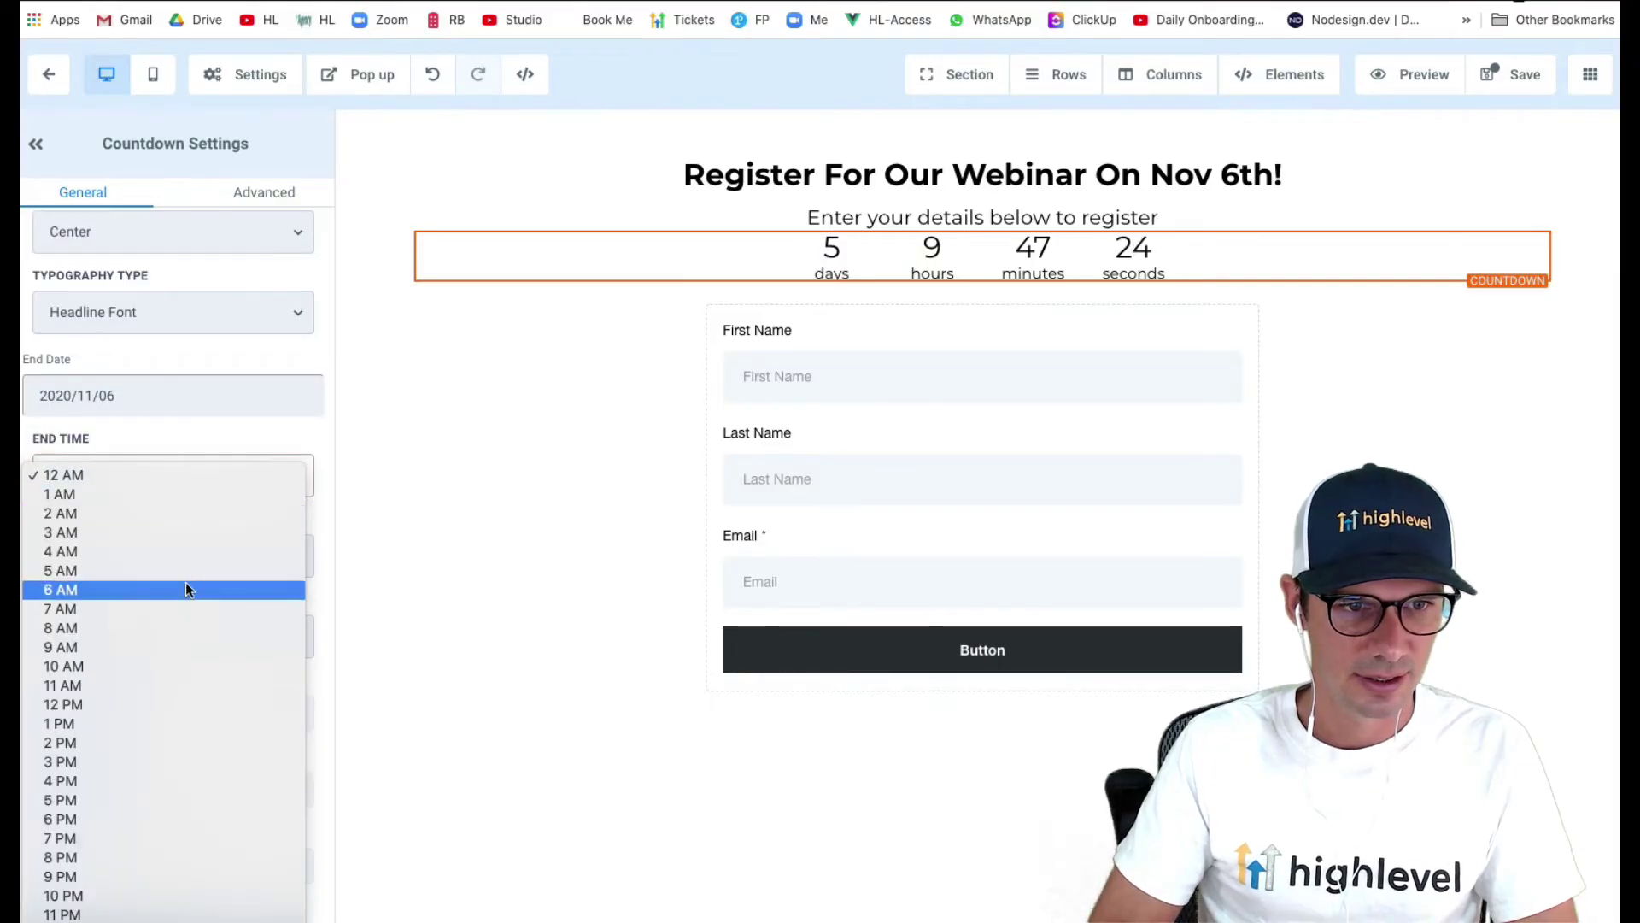
{"action": "left_click", "coordinate": [207, 723]}
- Give the countdown a top margin of 13, review its settings, and save the page
{"action": "scroll", "coordinate": [249, 633], "scroll_direction": "down", "scroll_amount": 6}
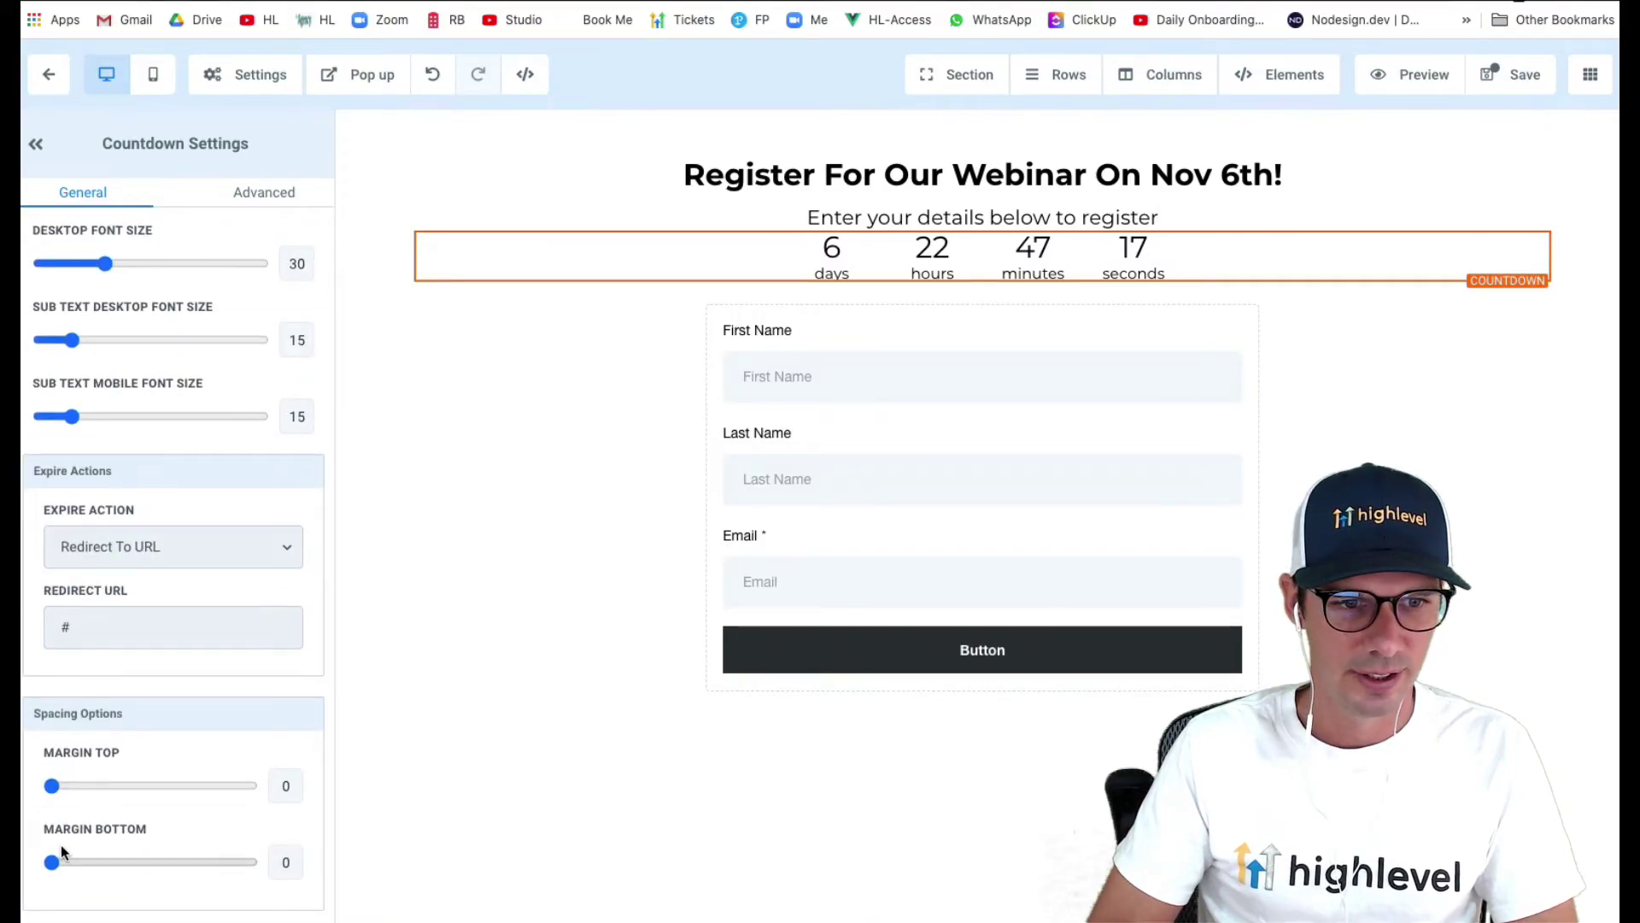
{"action": "left_click_drag", "start_coordinate": [51, 785], "coordinate": [82, 781]}
{"action": "scroll", "coordinate": [221, 627], "scroll_direction": "up", "scroll_amount": 10}
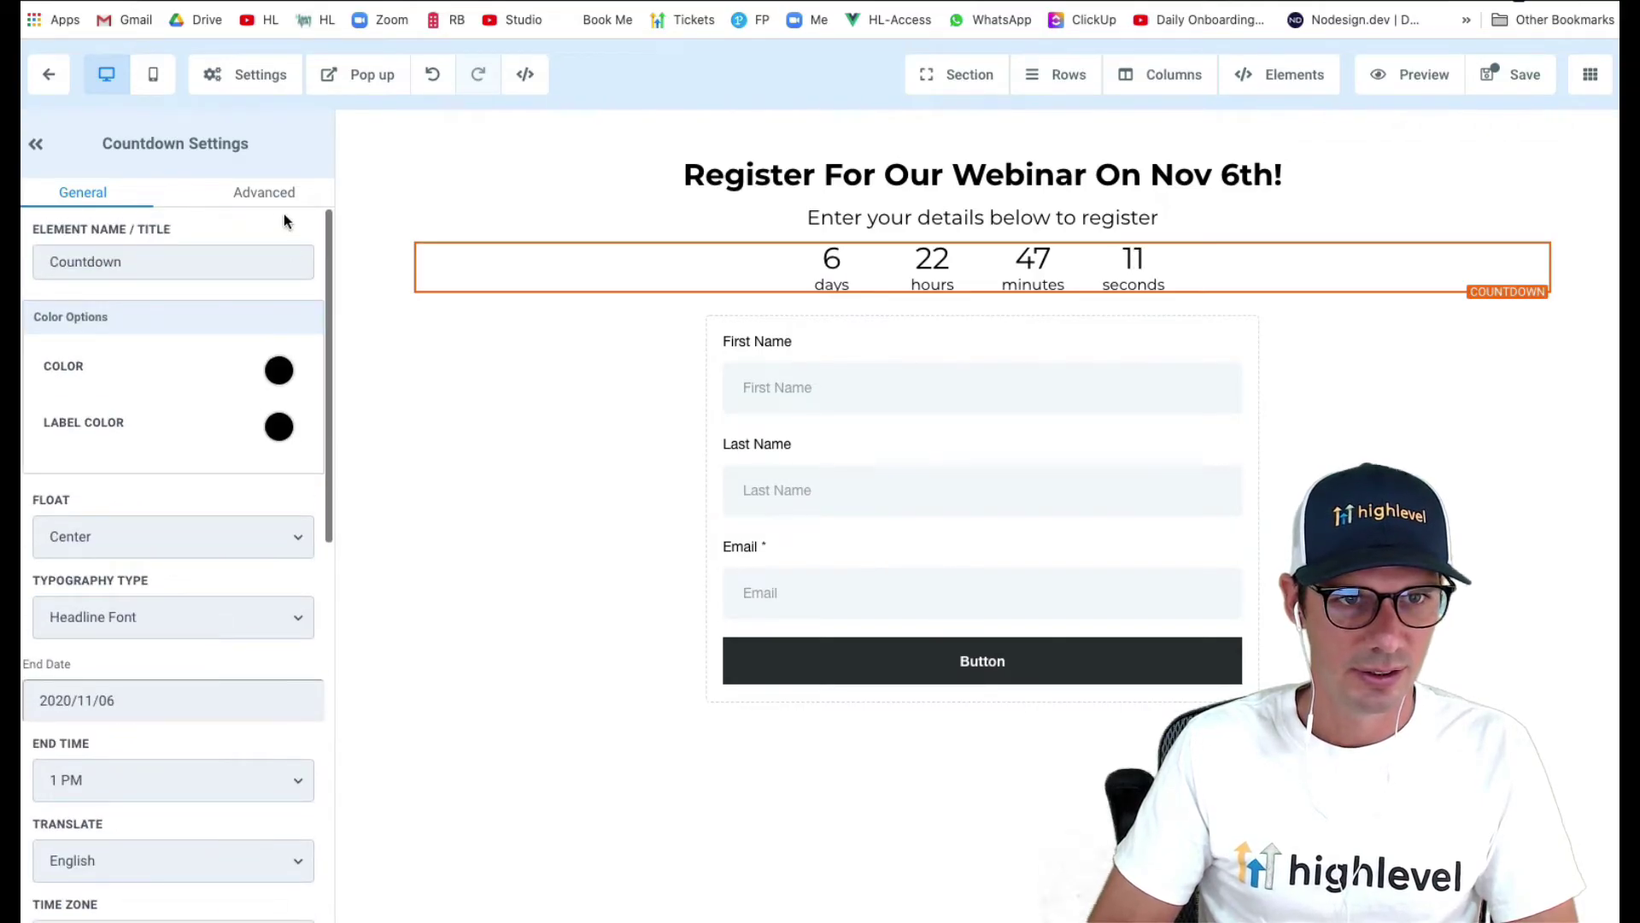
{"action": "left_click", "coordinate": [271, 194]}
{"action": "left_click", "coordinate": [132, 196]}
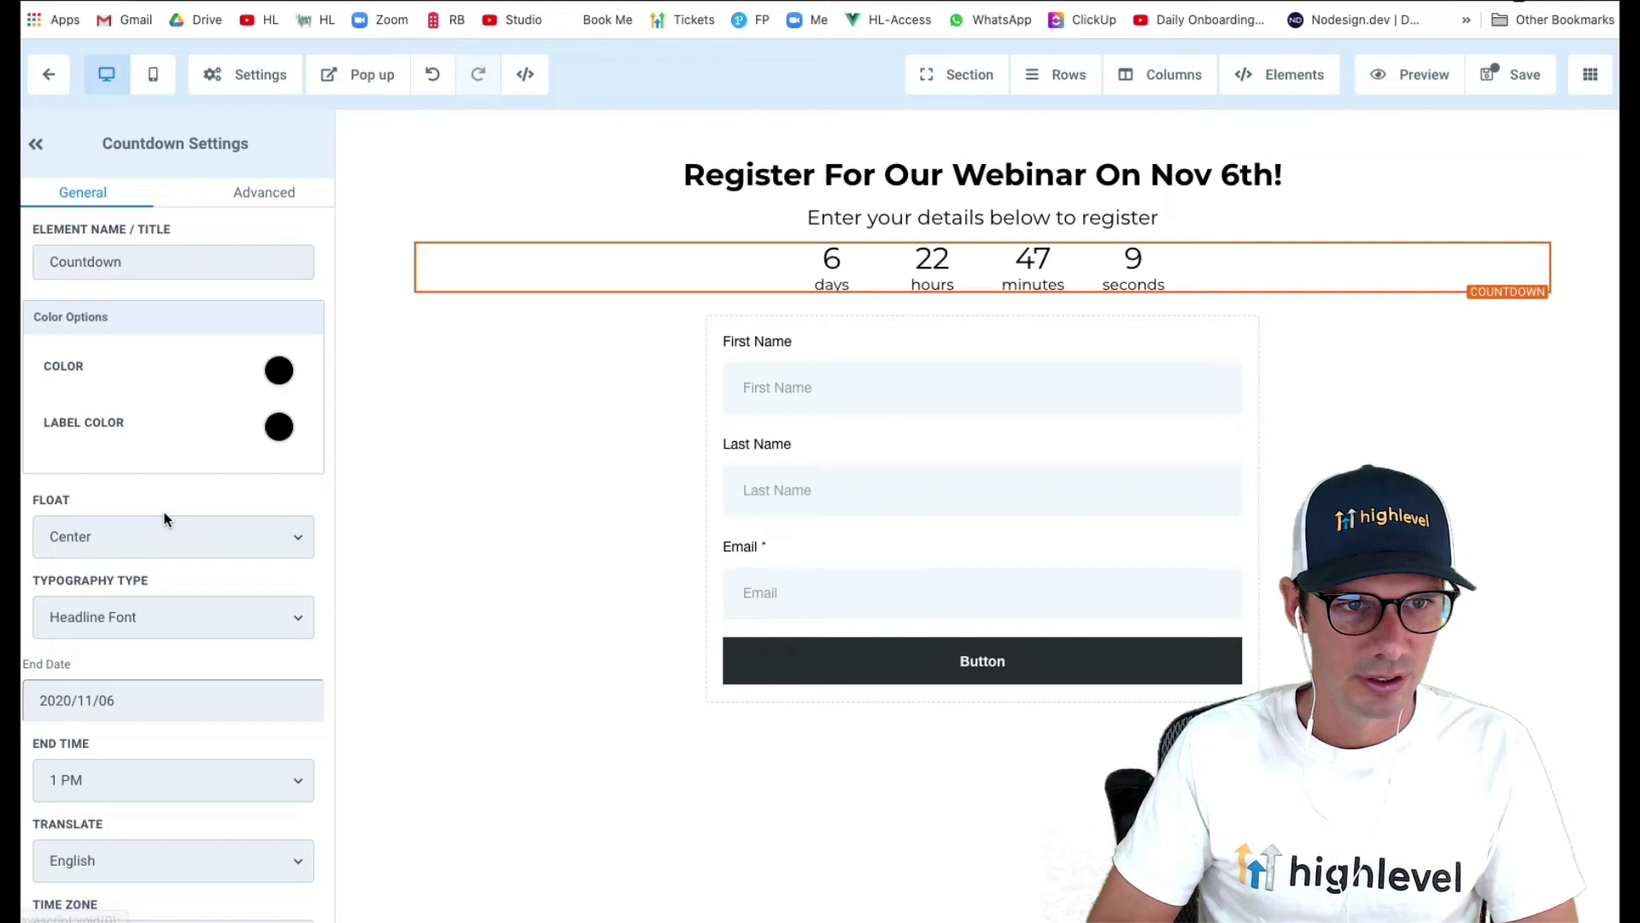
{"action": "scroll", "coordinate": [165, 519], "scroll_direction": "down", "scroll_amount": 1}
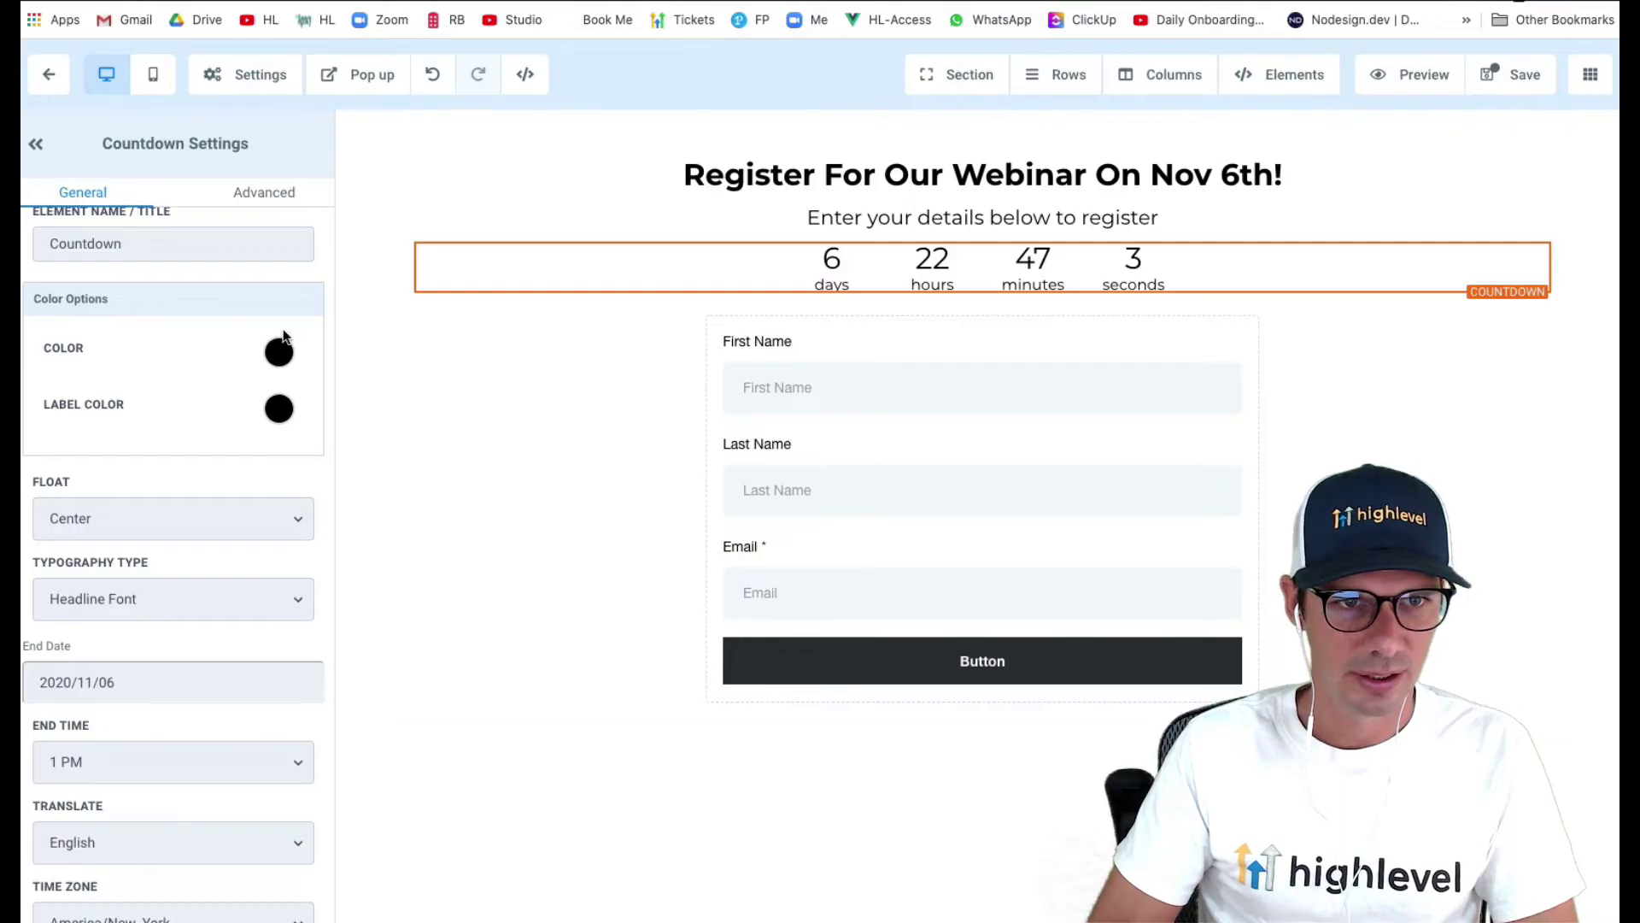
{"action": "scroll", "coordinate": [231, 468], "scroll_direction": "down", "scroll_amount": 10}
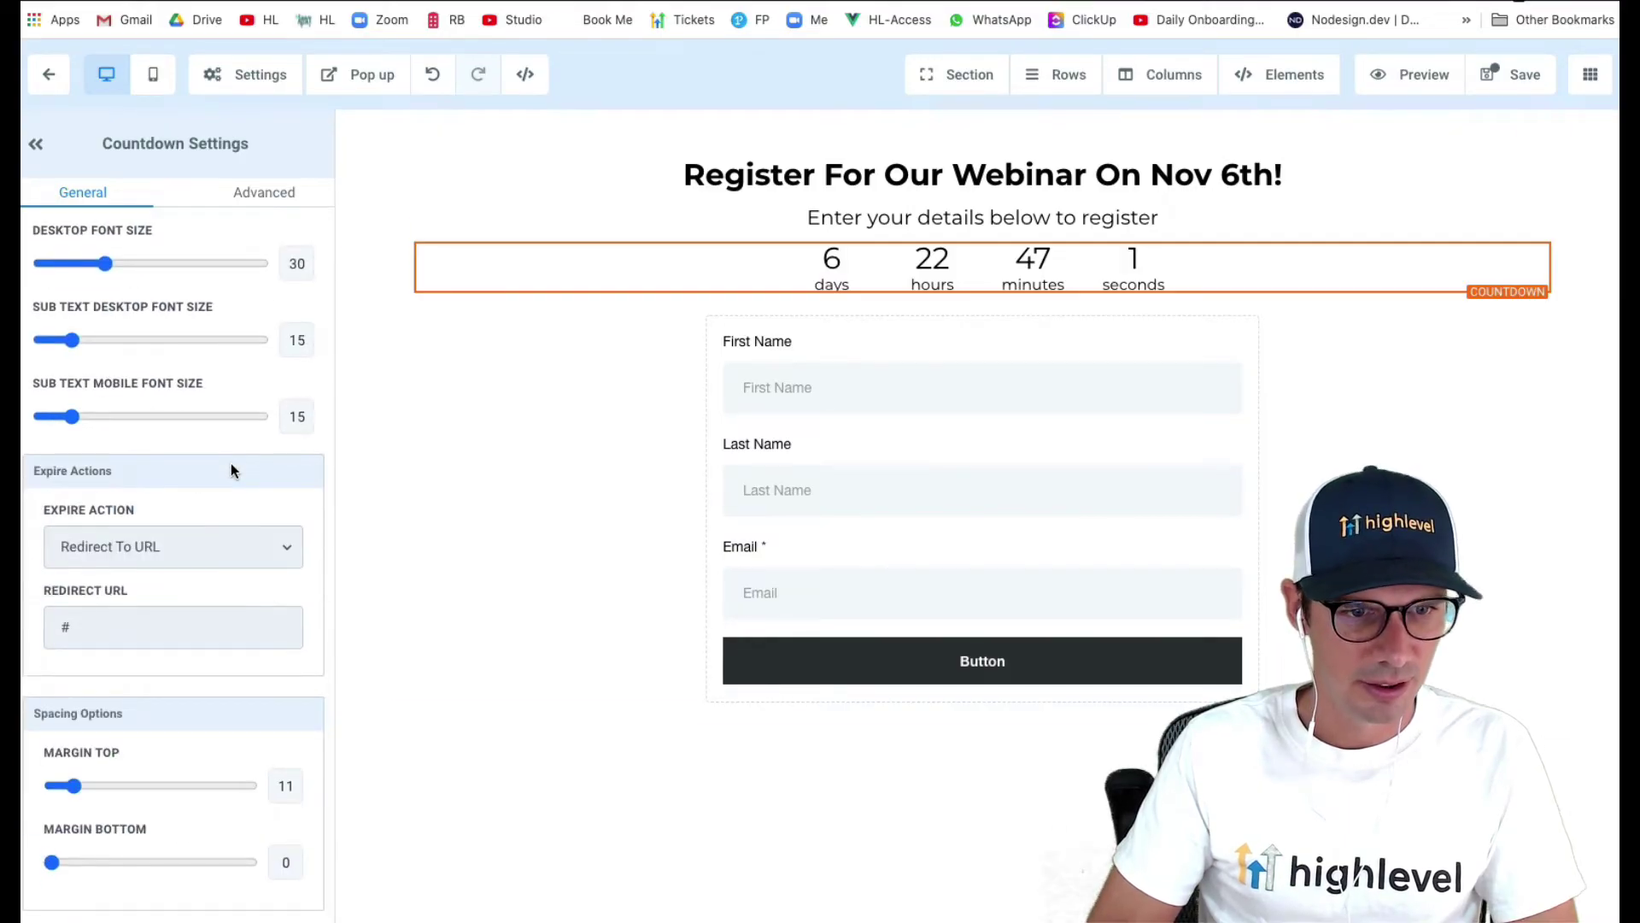
{"action": "scroll", "coordinate": [230, 470], "scroll_direction": "up", "scroll_amount": 8}
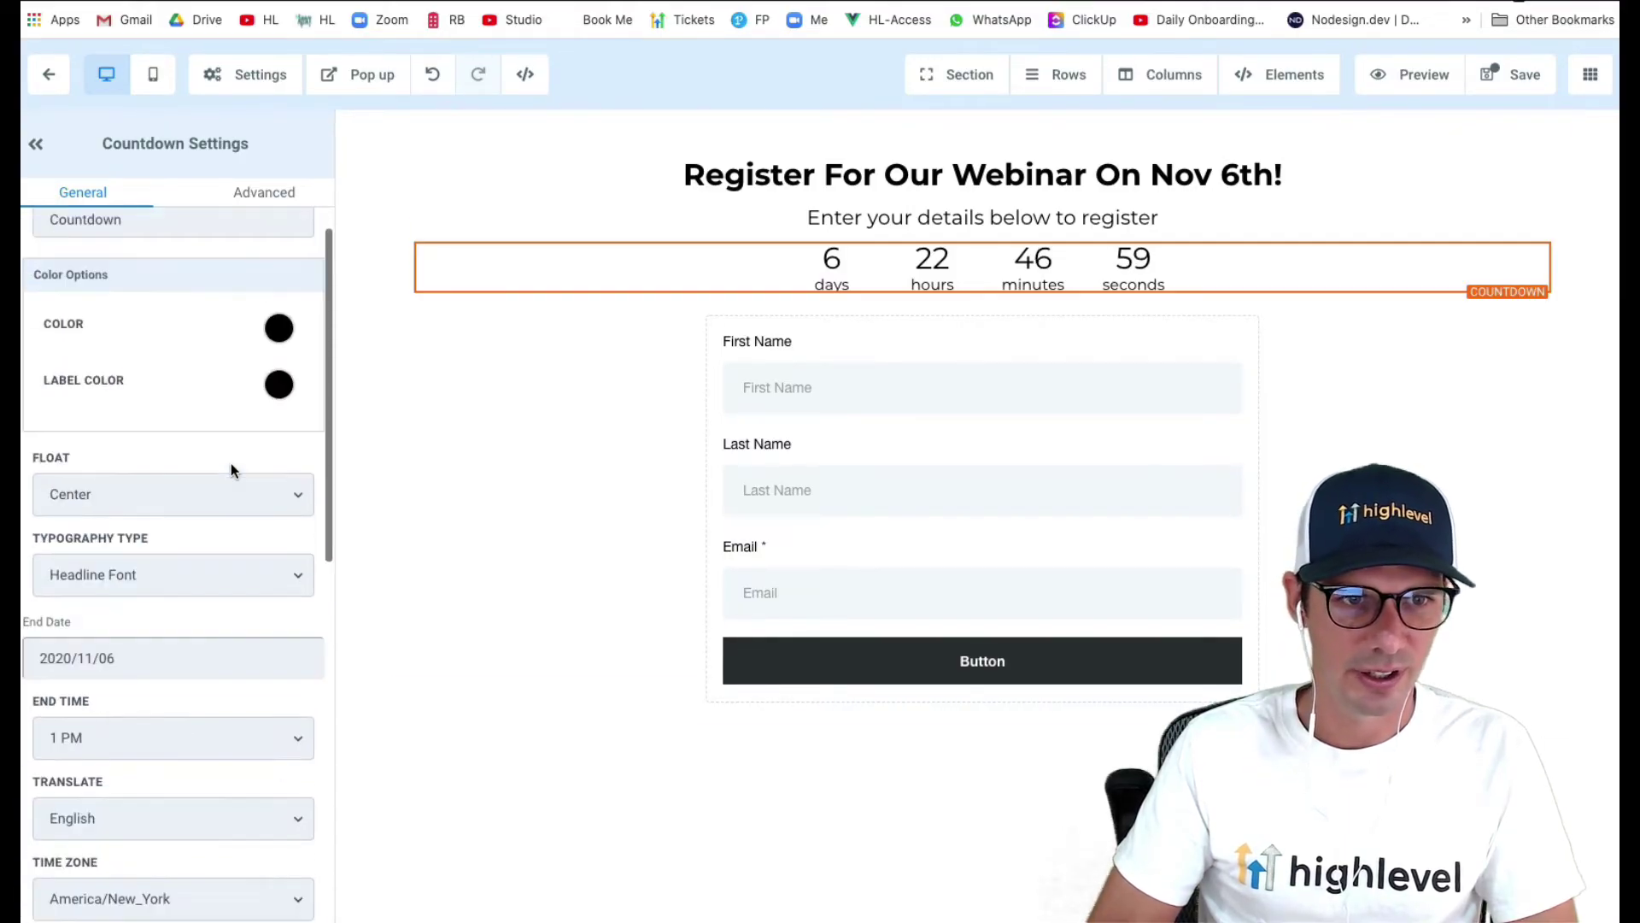
{"action": "scroll", "coordinate": [231, 463], "scroll_direction": "up", "scroll_amount": 1}
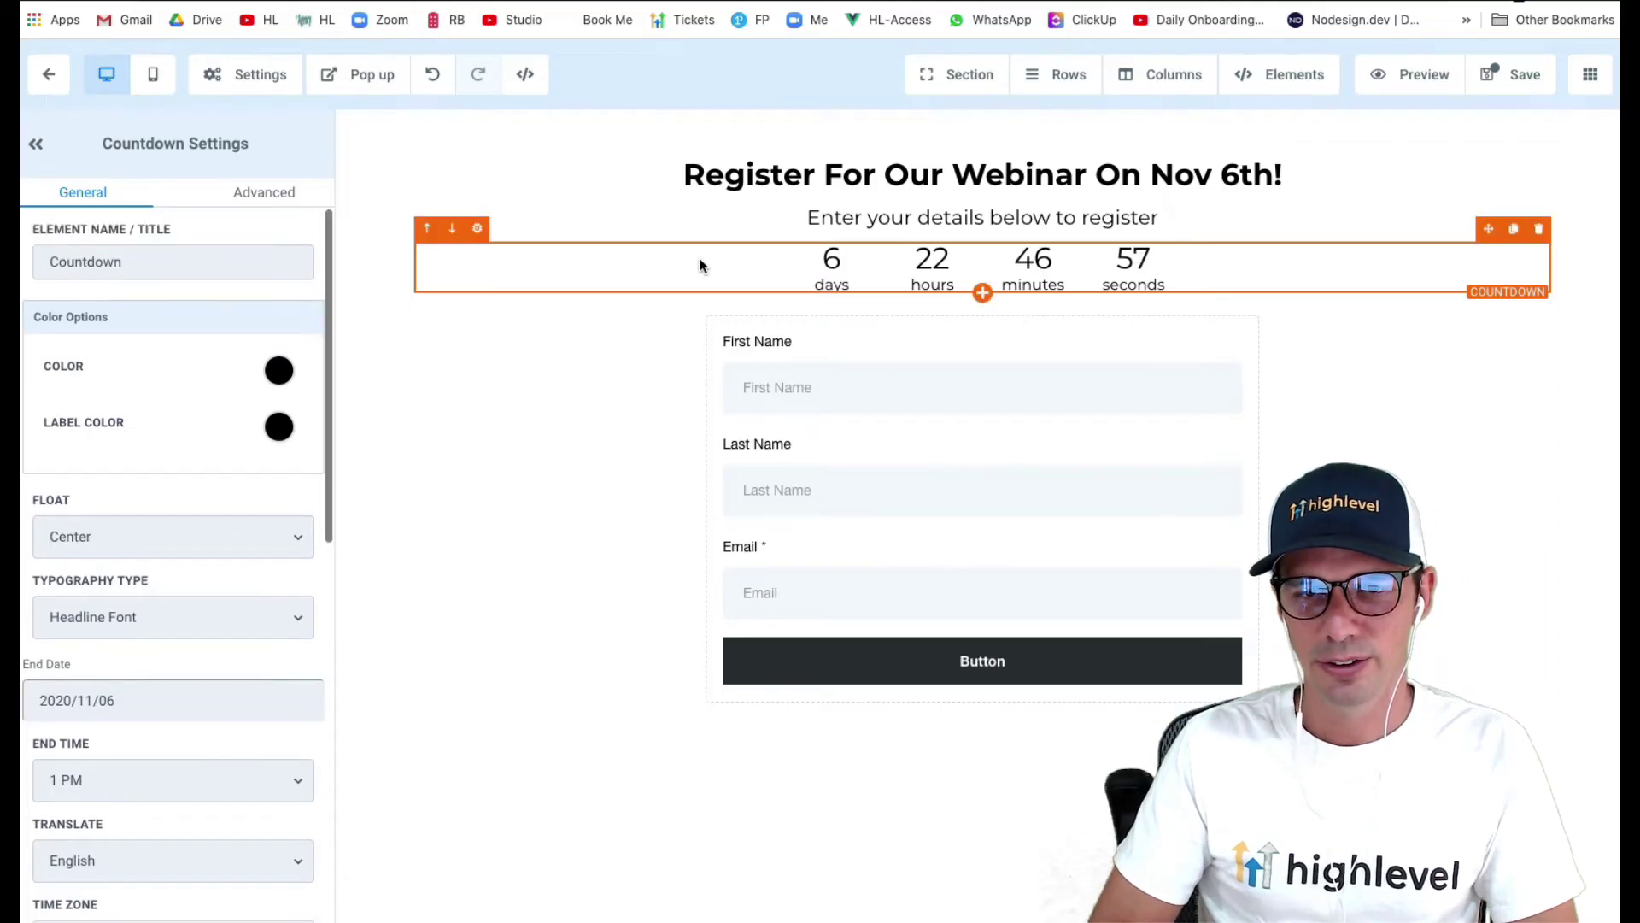
{"action": "left_click", "coordinate": [1522, 89]}
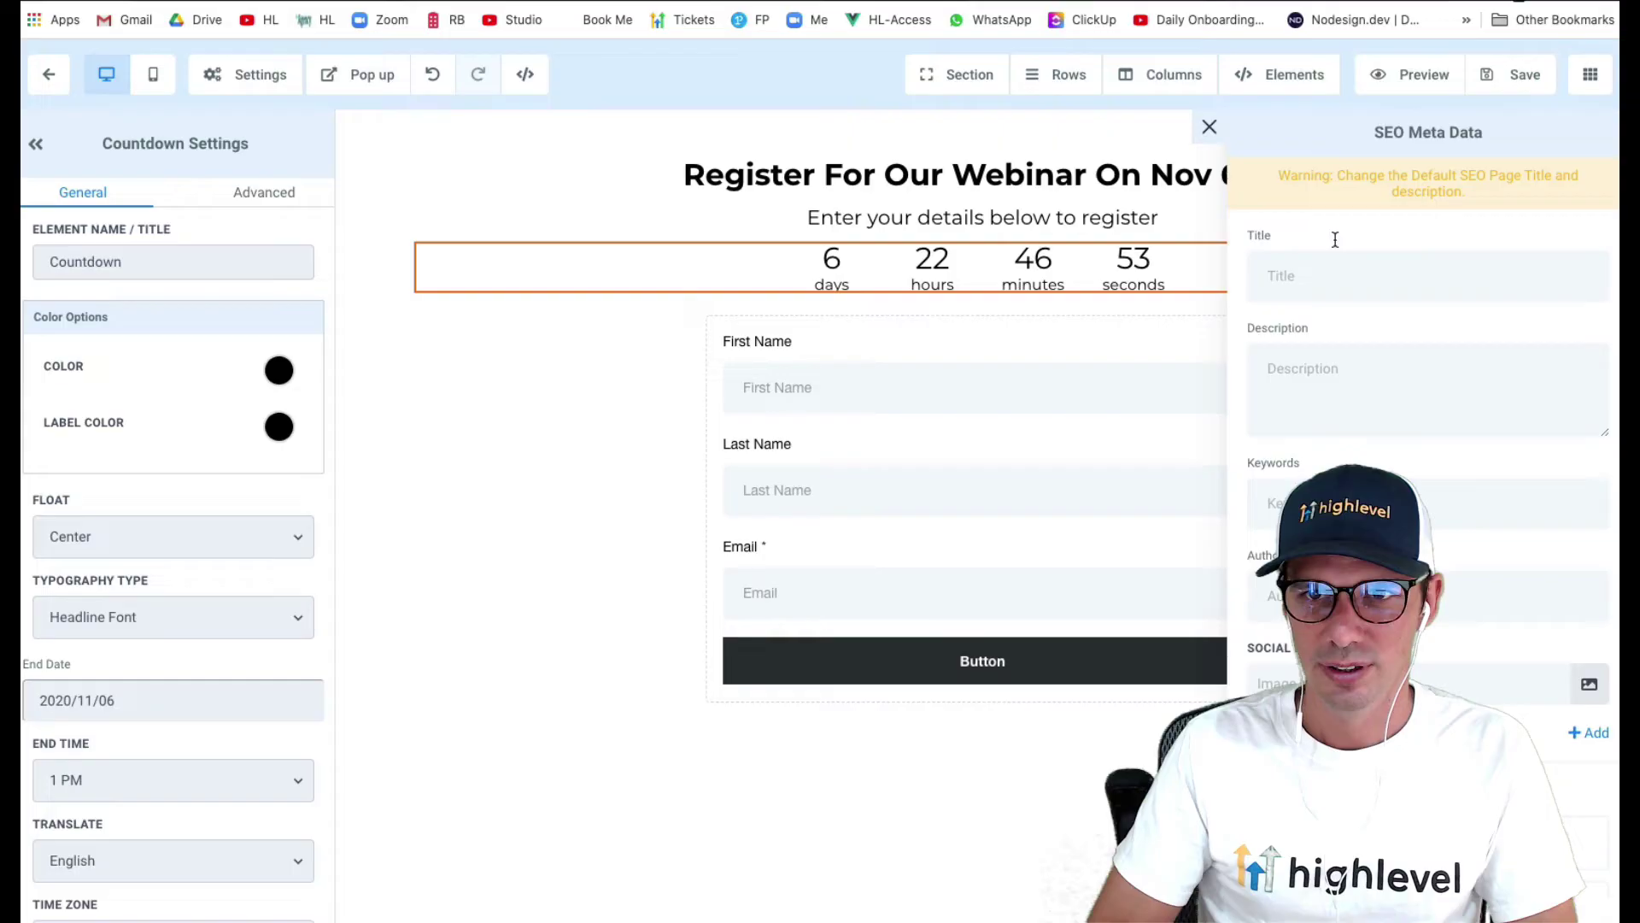
- Close SEO Meta Data, exit the page editor, and ignore the billing and Twilio warnings
{"action": "left_click", "coordinate": [1209, 127]}
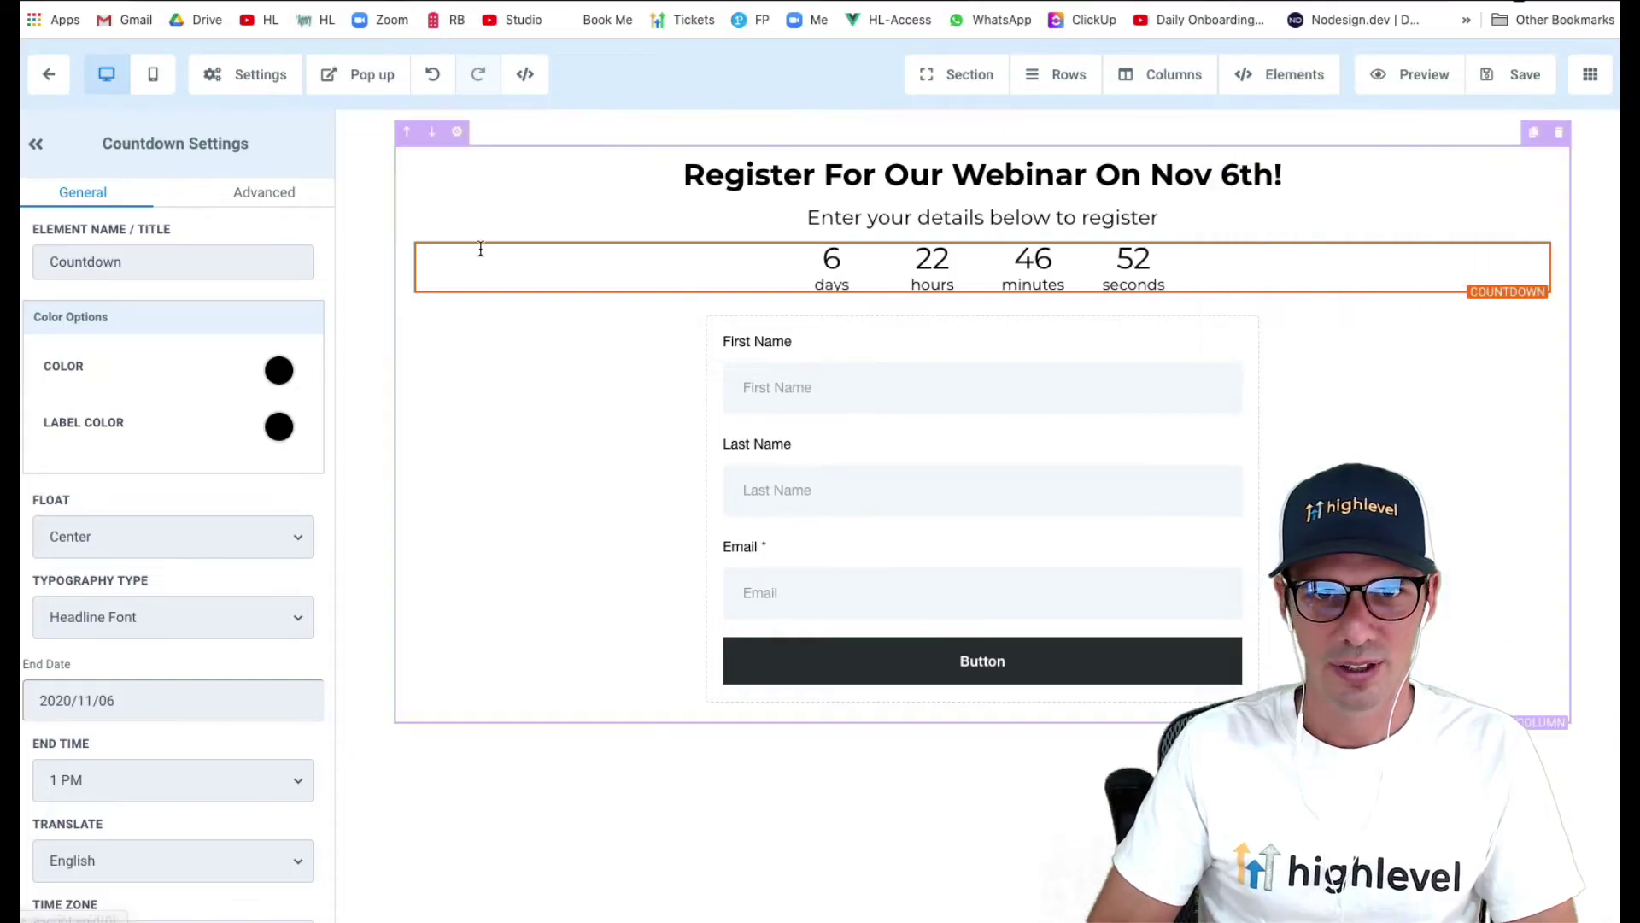
{"action": "left_click", "coordinate": [60, 90]}
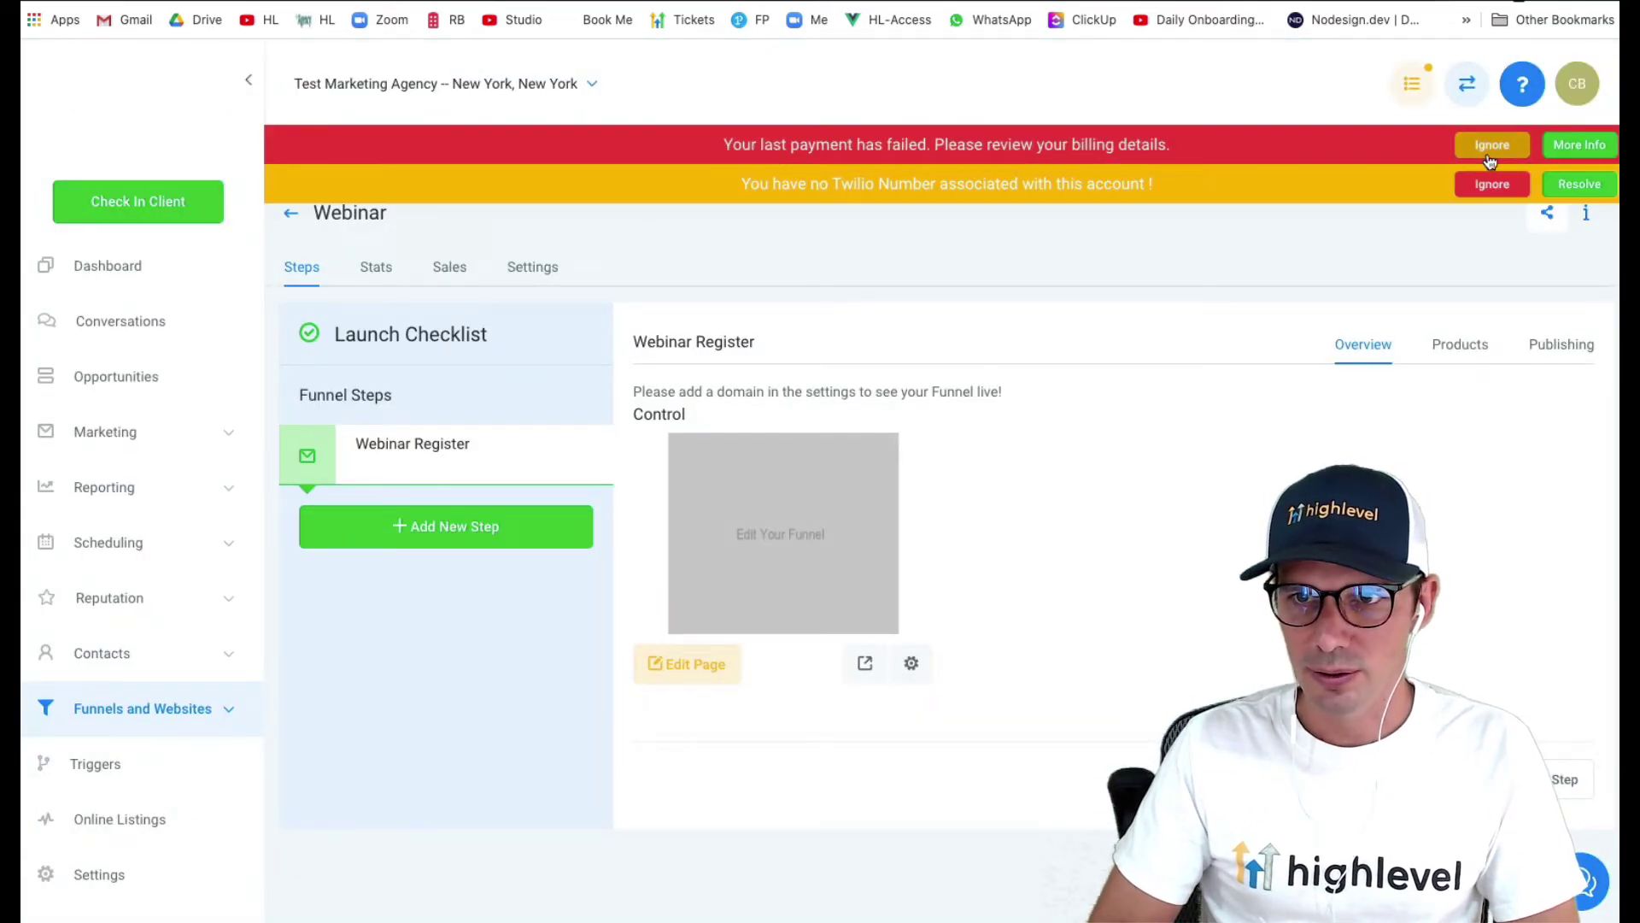
{"action": "left_click", "coordinate": [1488, 156]}
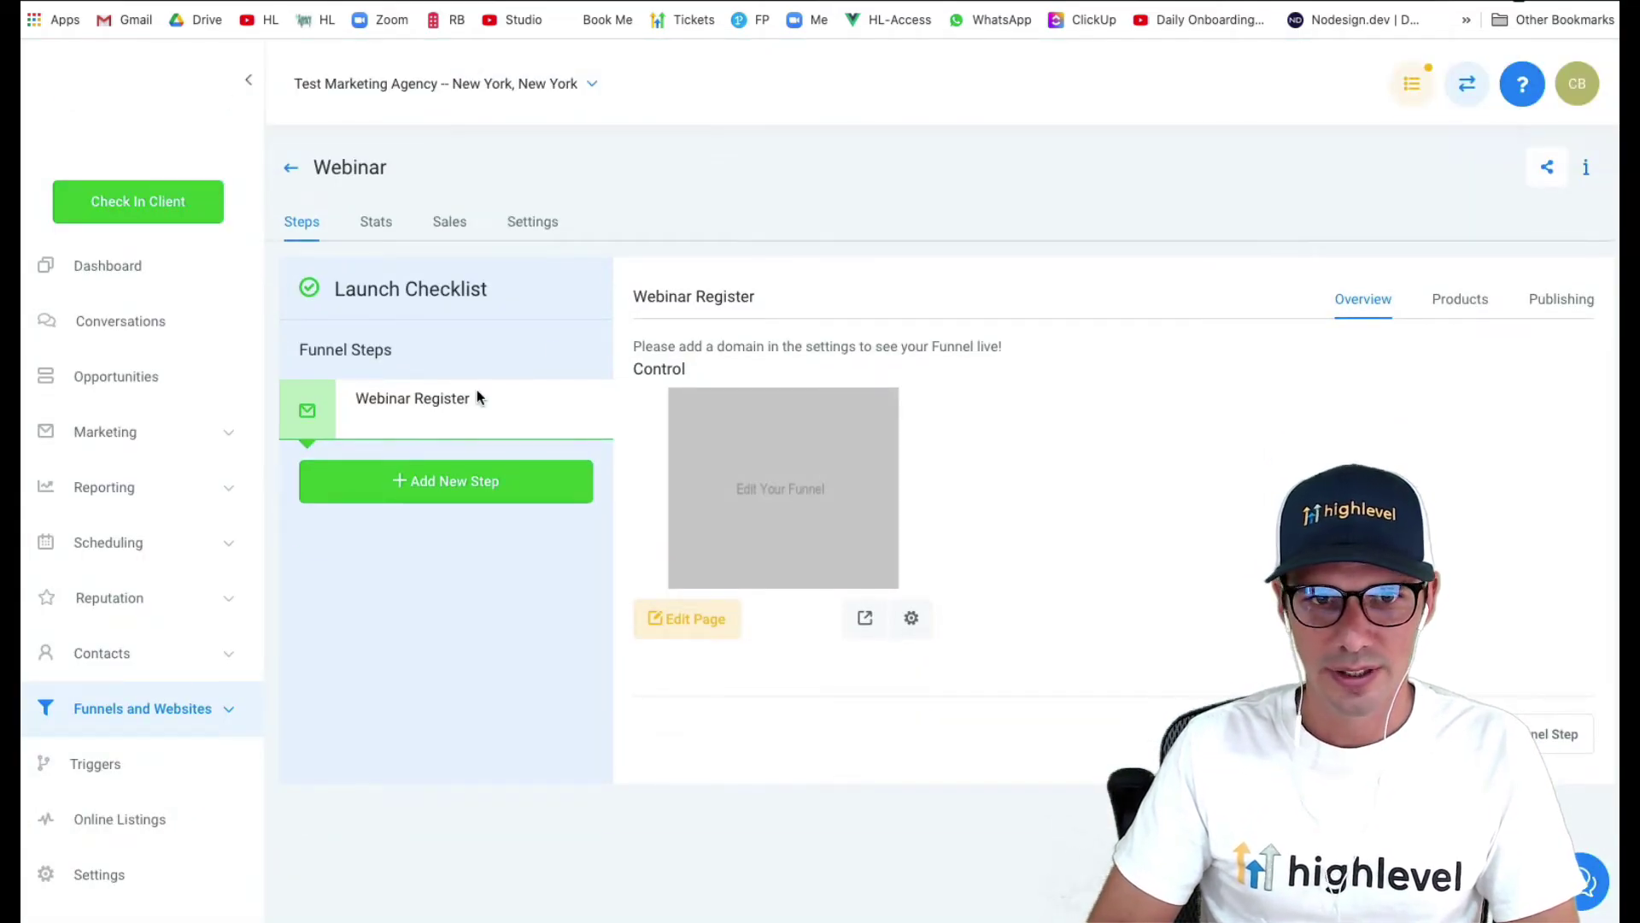
- Check the Webinar funnel's settings, go to account settings, and open a new browser tab
{"action": "left_click", "coordinate": [540, 220]}
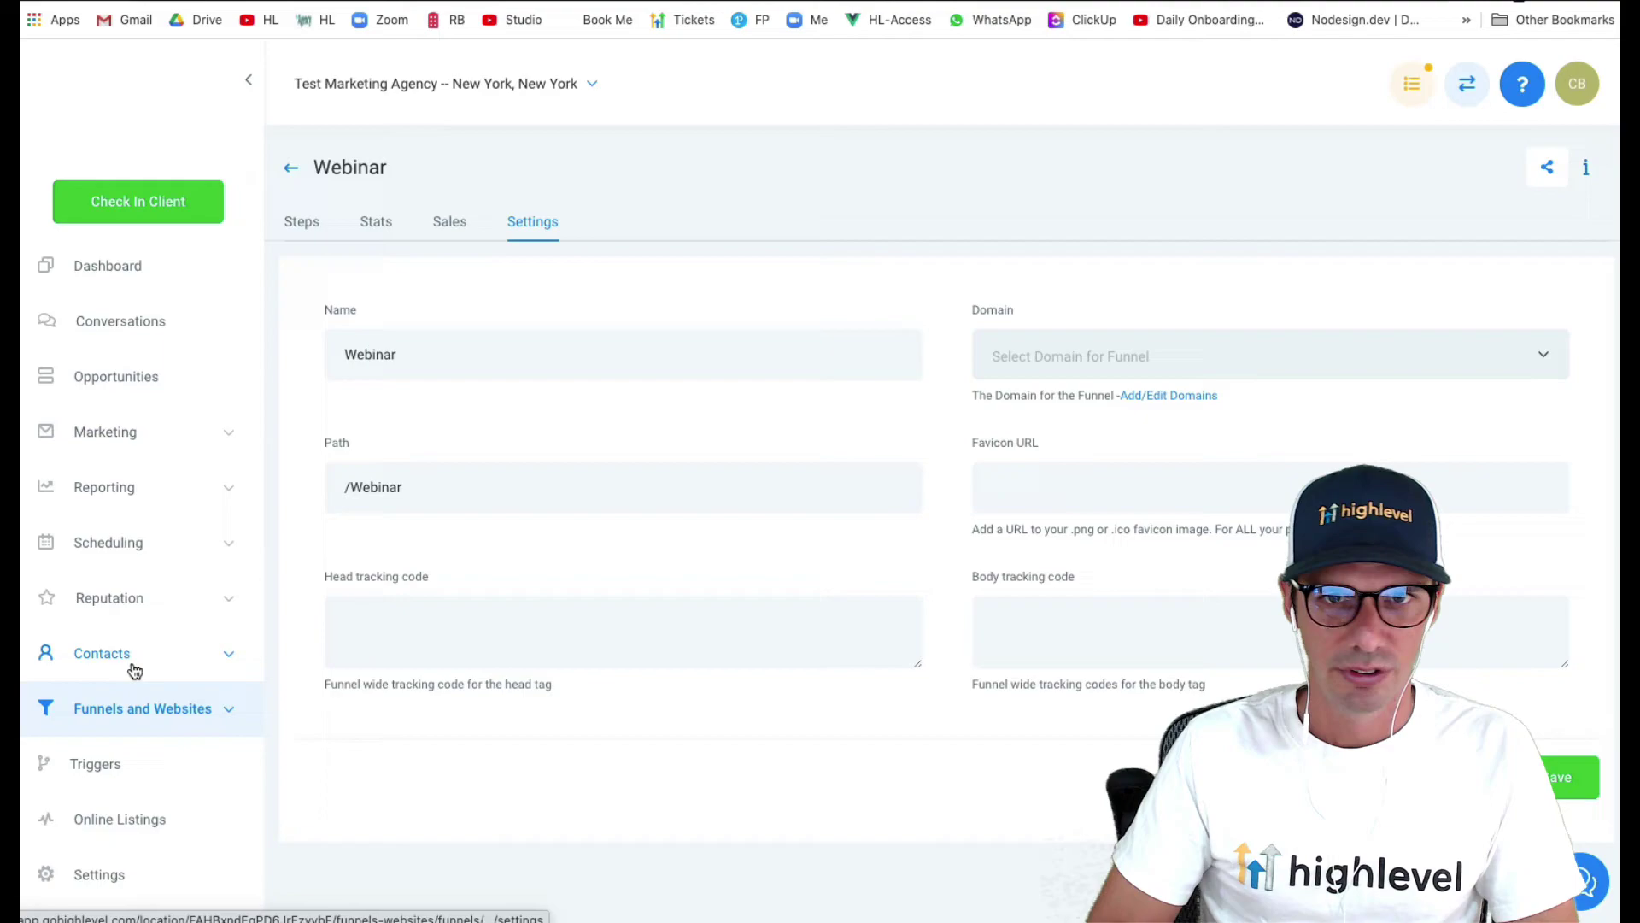
{"action": "left_click", "coordinate": [96, 869]}
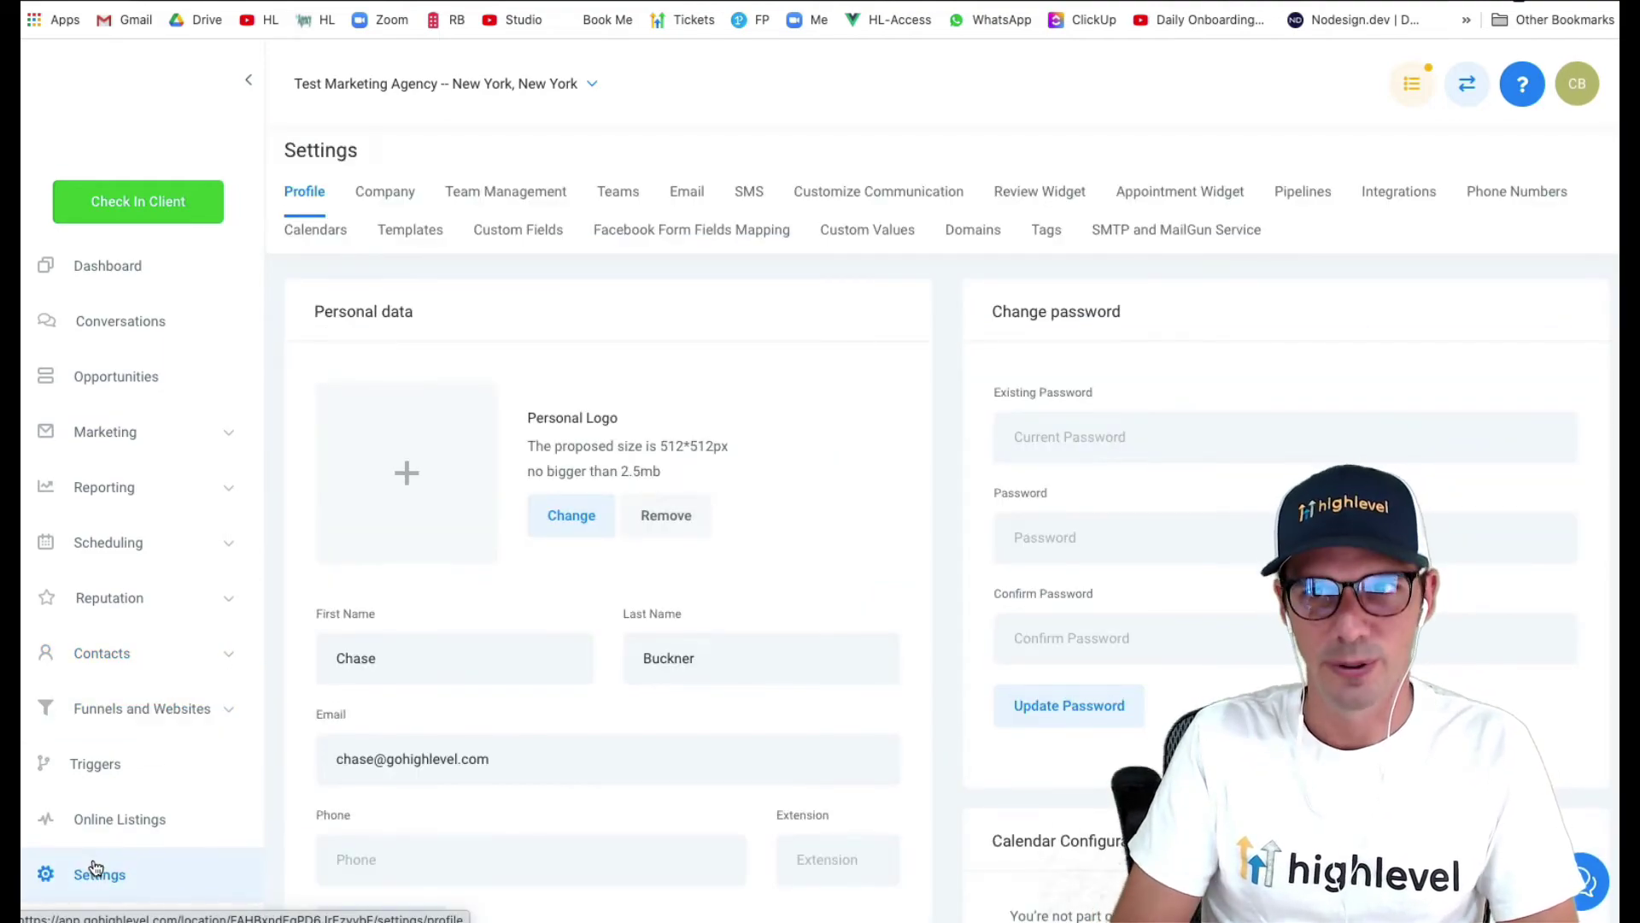
{"action": "key", "text": "super+t"}
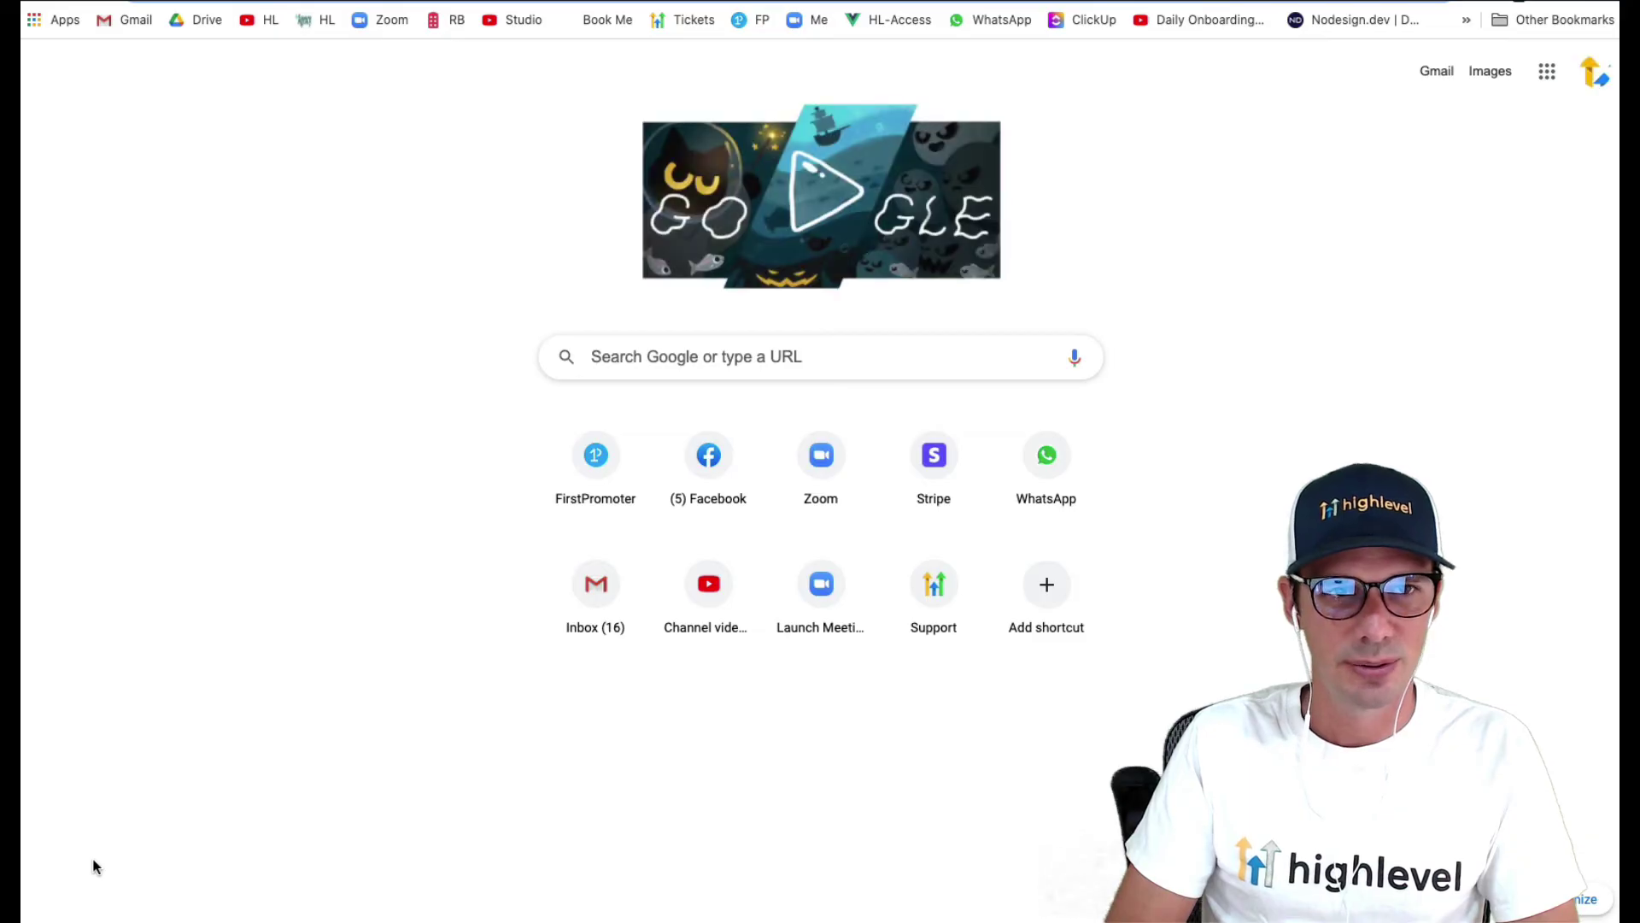
- On GoDaddy, go through Manage Domains to highleveltest.com and open its DNS management
{"action": "type", "text": "god"}
{"action": "key", "text": "Return"}
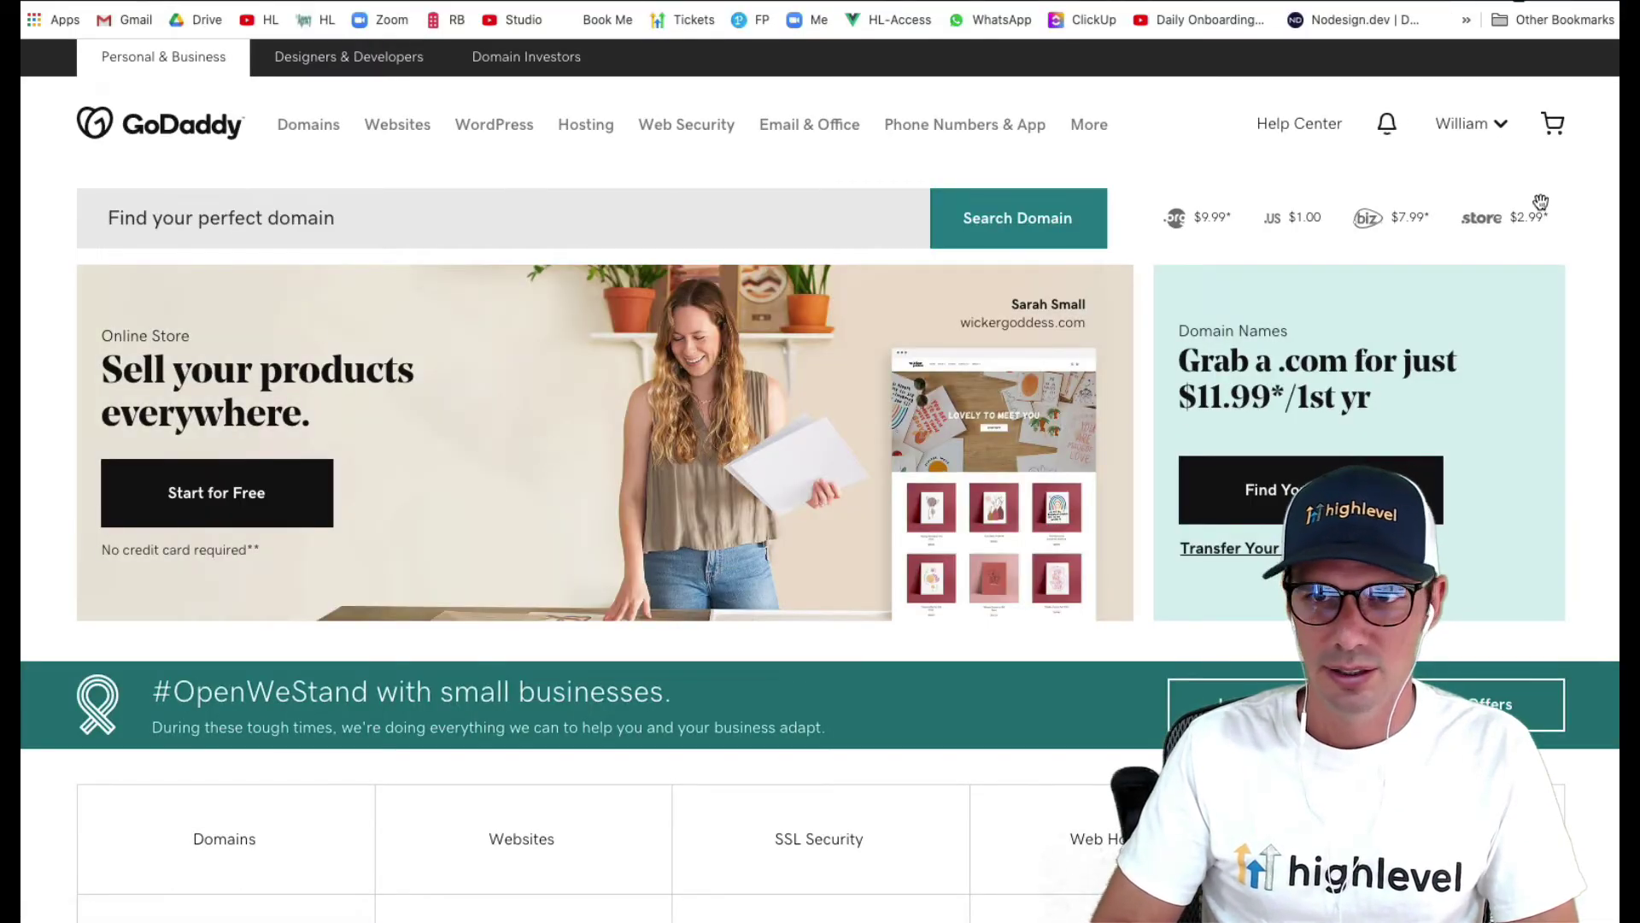
{"action": "left_click", "coordinate": [1480, 137]}
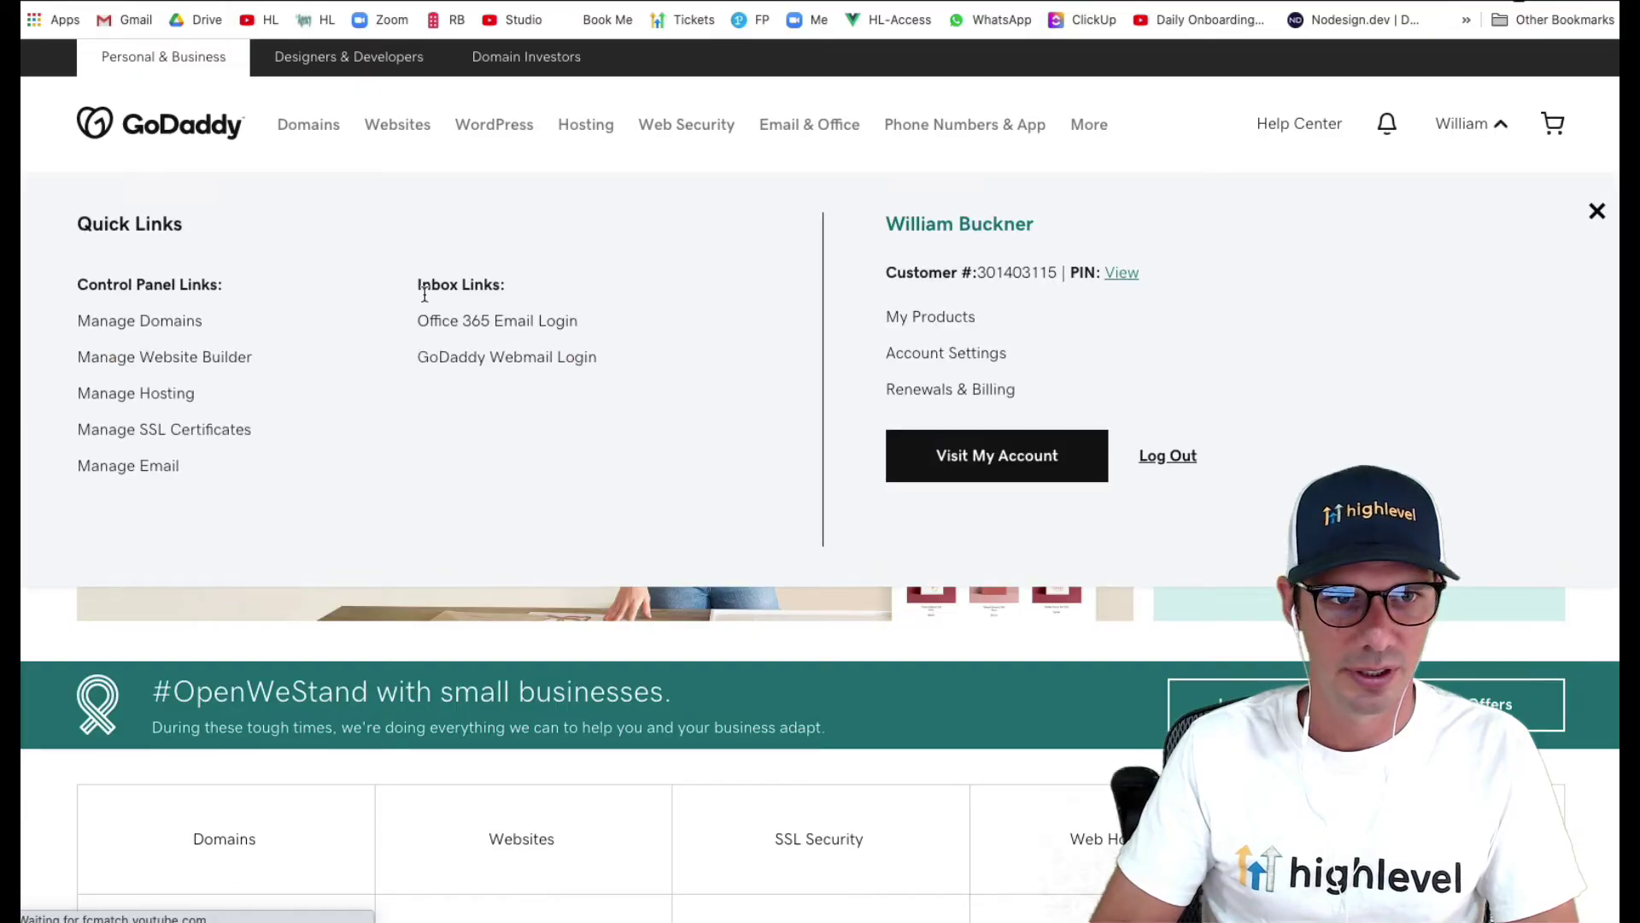
{"action": "left_click", "coordinate": [171, 334]}
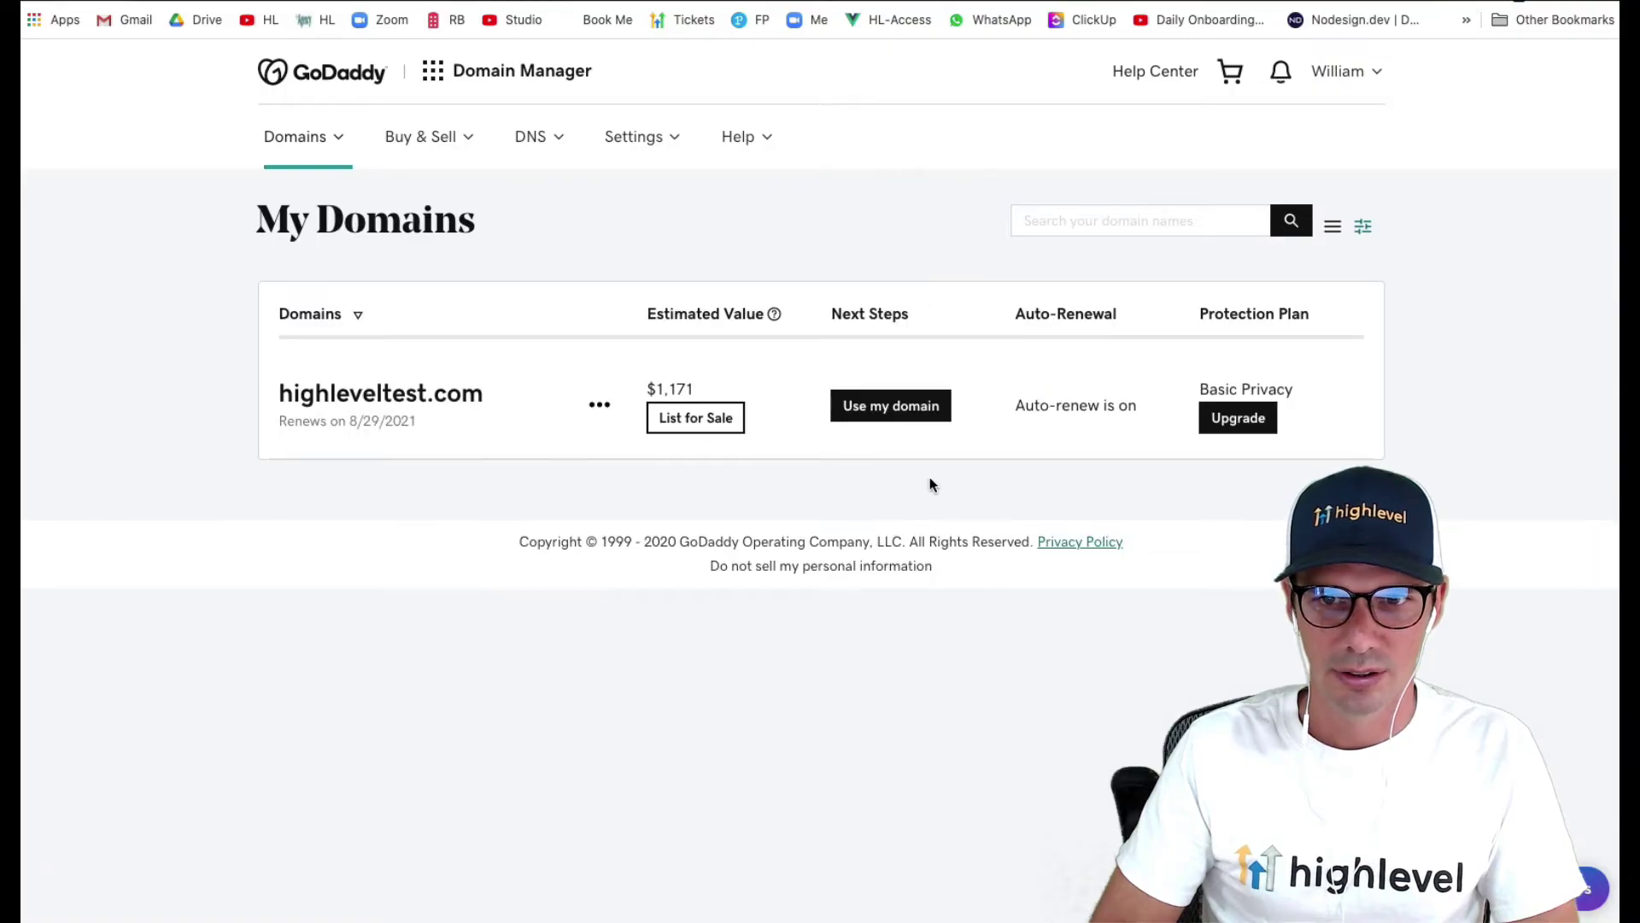
{"action": "left_click", "coordinate": [414, 407]}
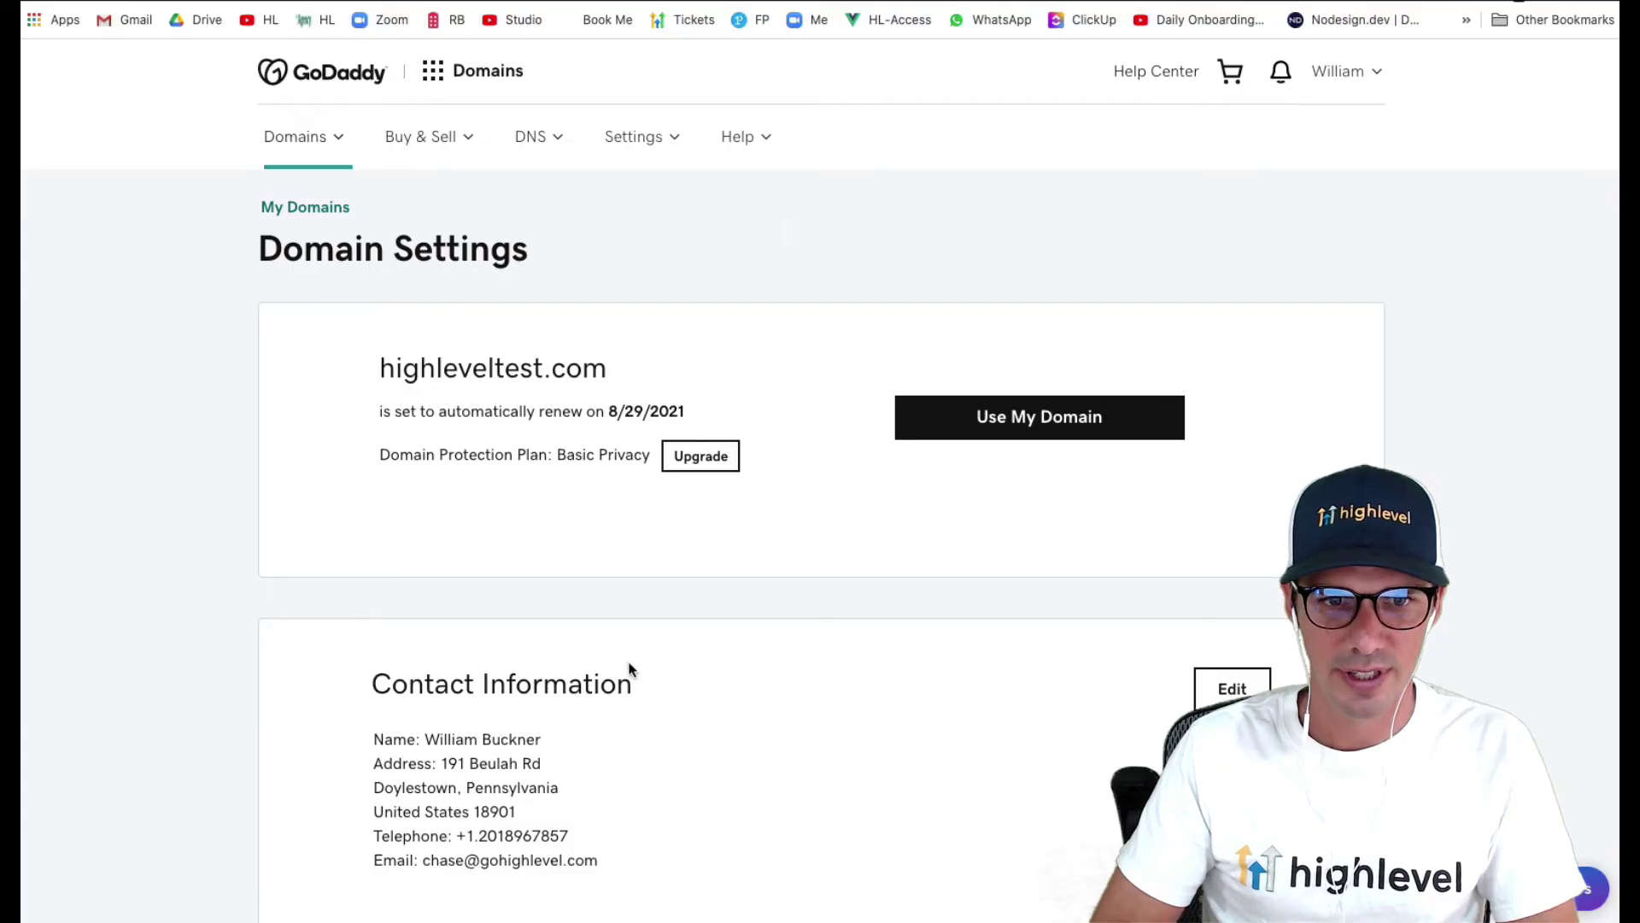
{"action": "scroll", "coordinate": [630, 668], "scroll_direction": "down", "scroll_amount": 10}
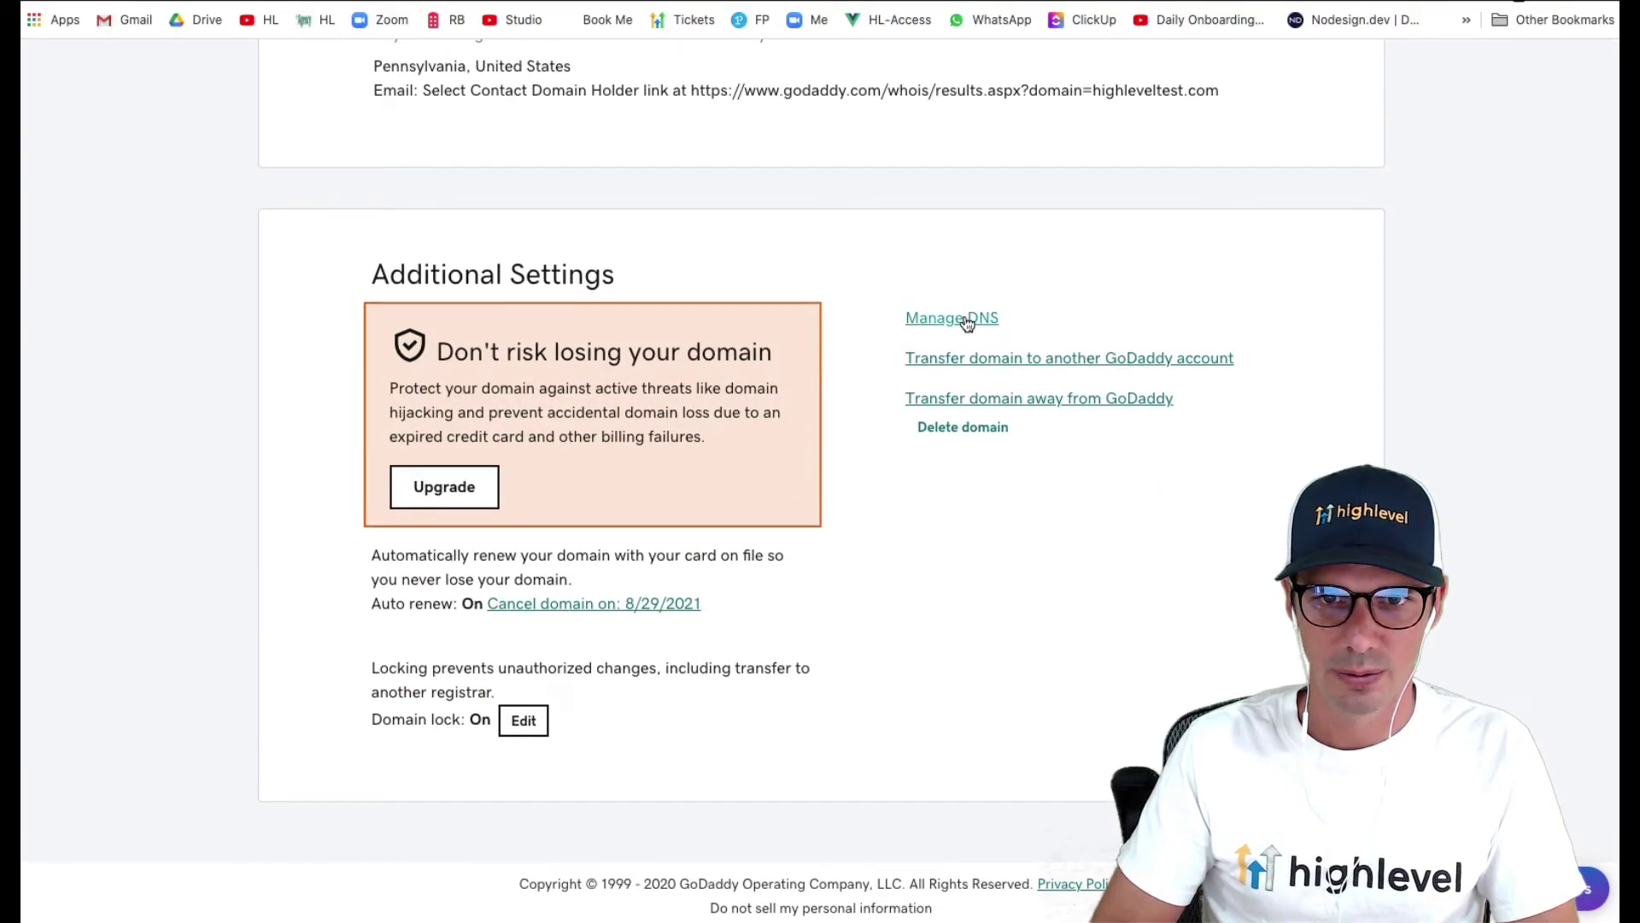
{"action": "left_click", "coordinate": [965, 319]}
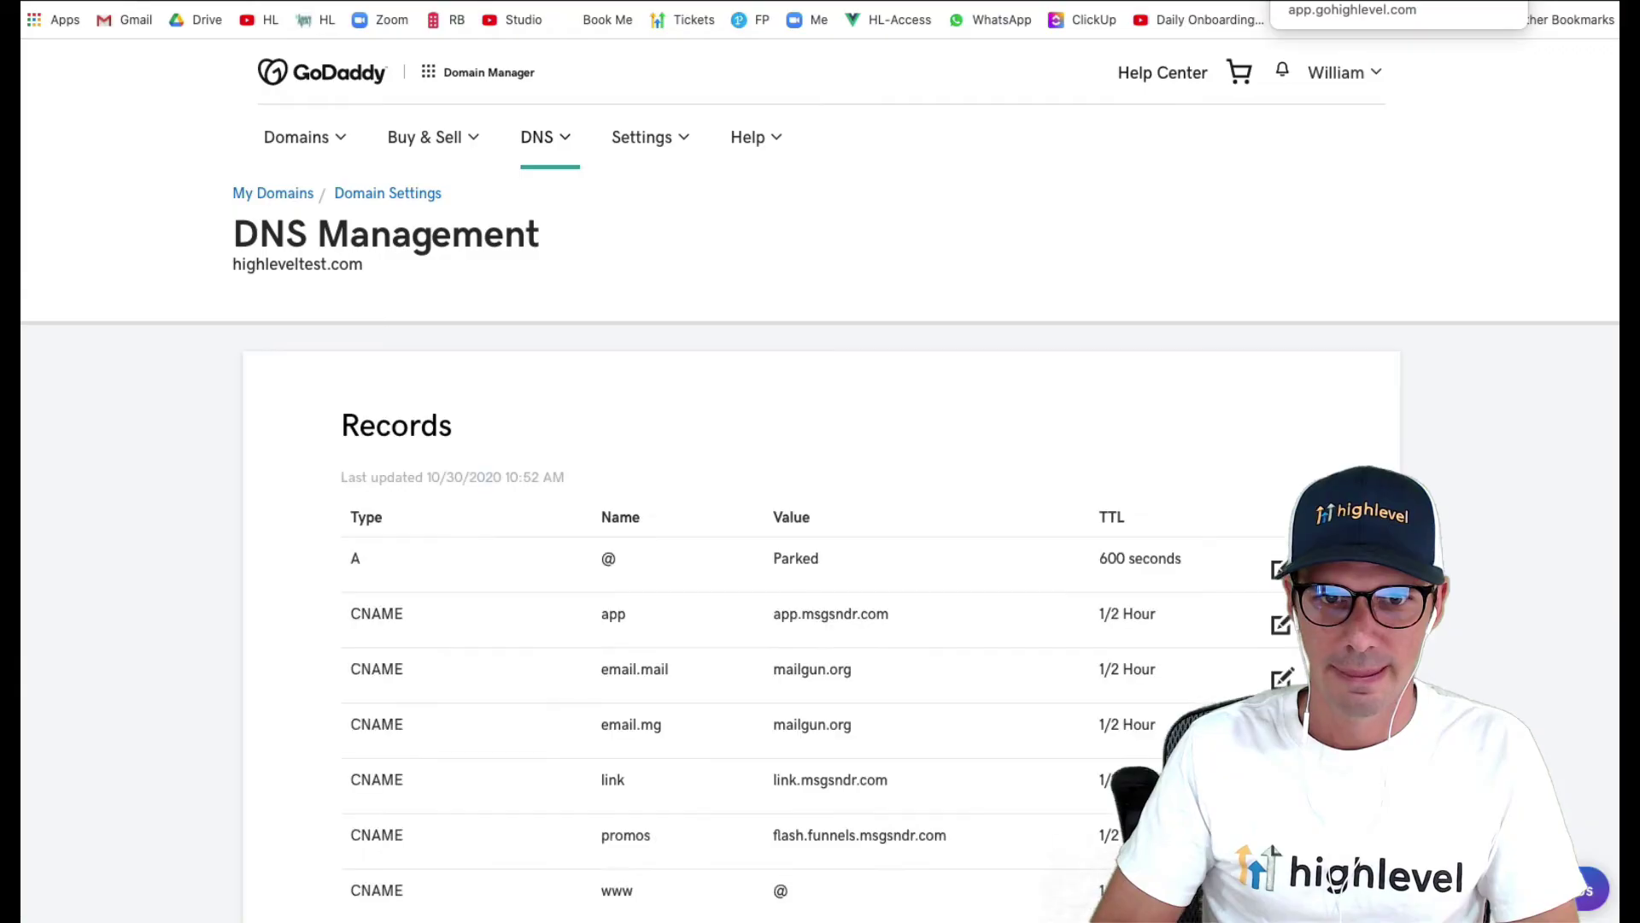
- Start adding domain webinars.highleveltest.com in Settings > Domains and copy its CNAME target funnels.msgsndr.com
{"action": "left_click", "coordinate": [1353, 2]}
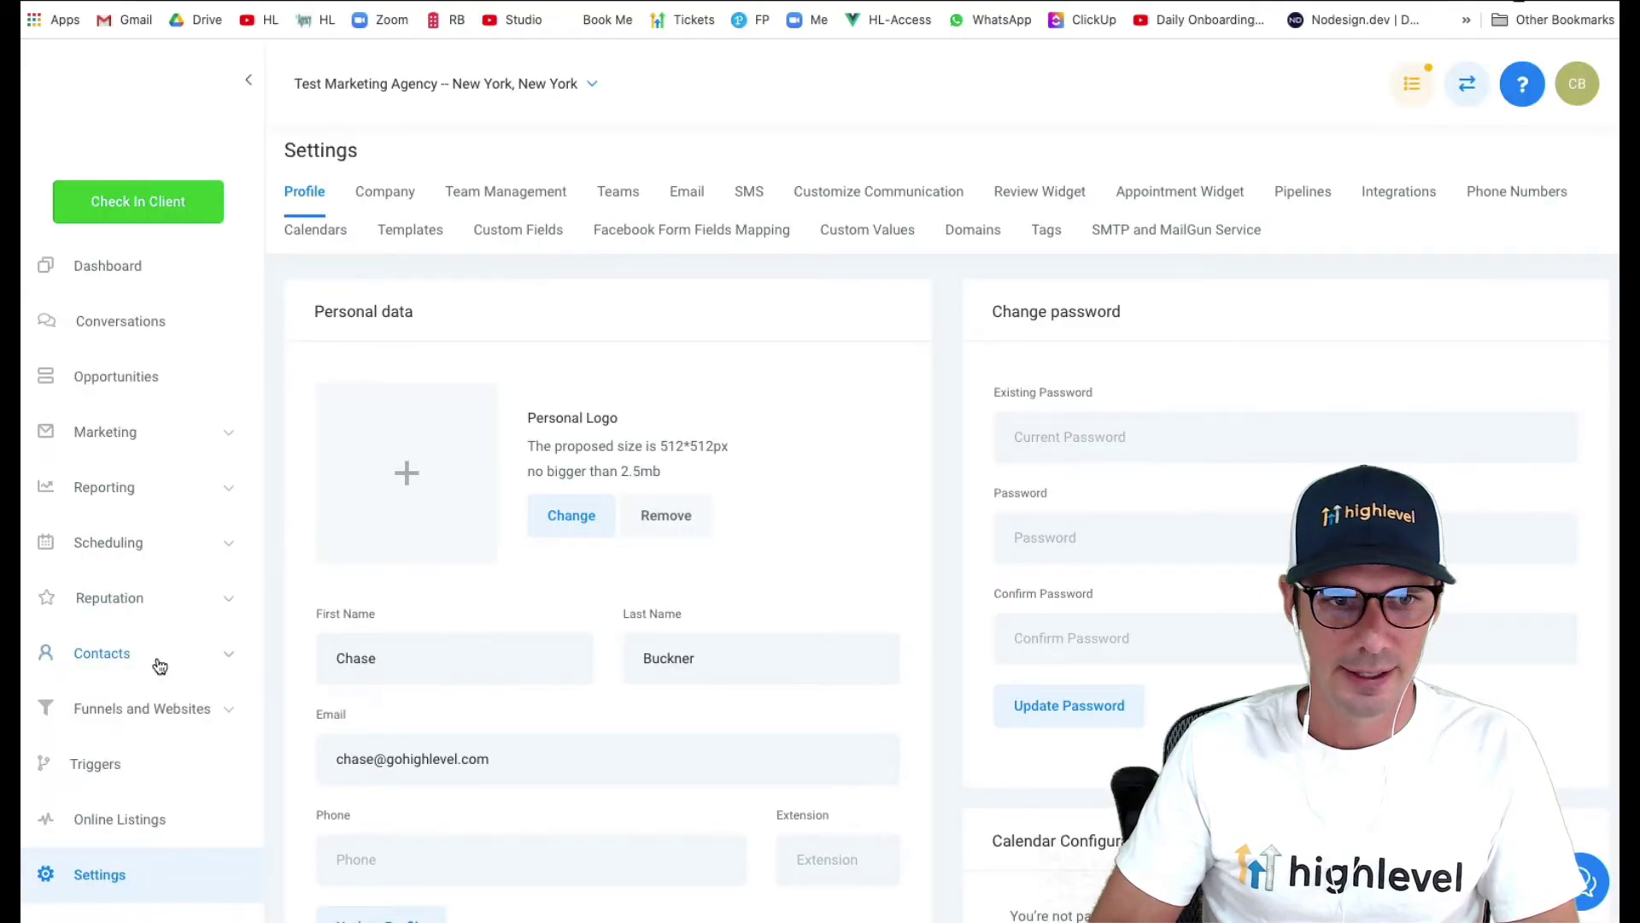
{"action": "scroll", "coordinate": [159, 665], "scroll_direction": "down", "scroll_amount": 9}
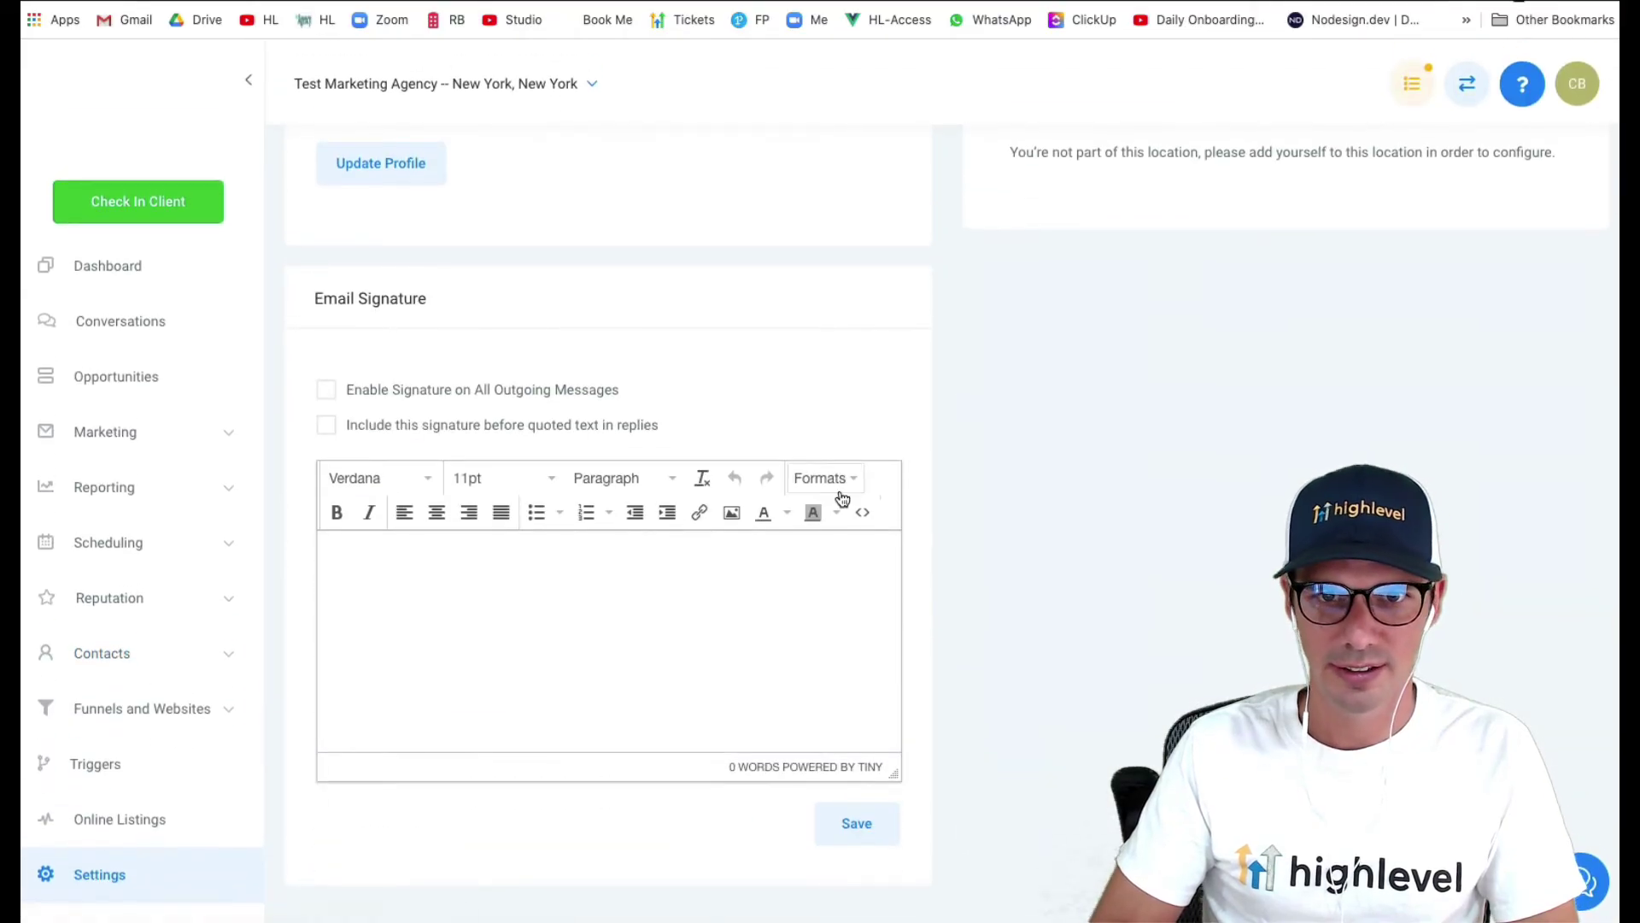
{"action": "scroll", "coordinate": [838, 498], "scroll_direction": "up", "scroll_amount": 9}
{"action": "left_click", "coordinate": [986, 242]}
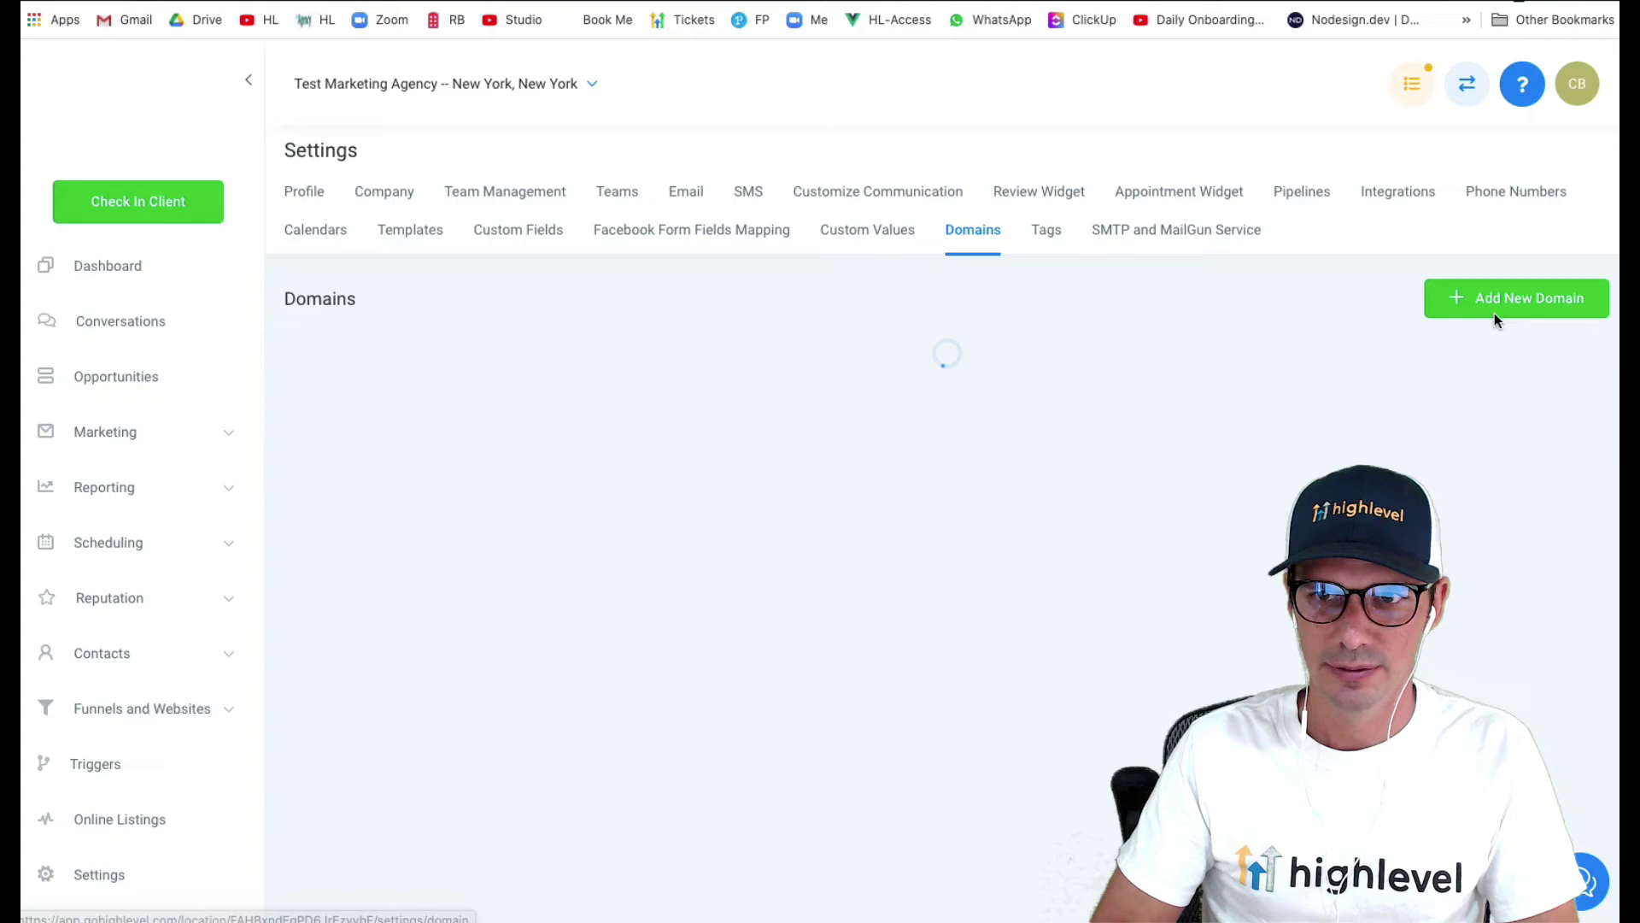
{"action": "left_click", "coordinate": [1512, 303]}
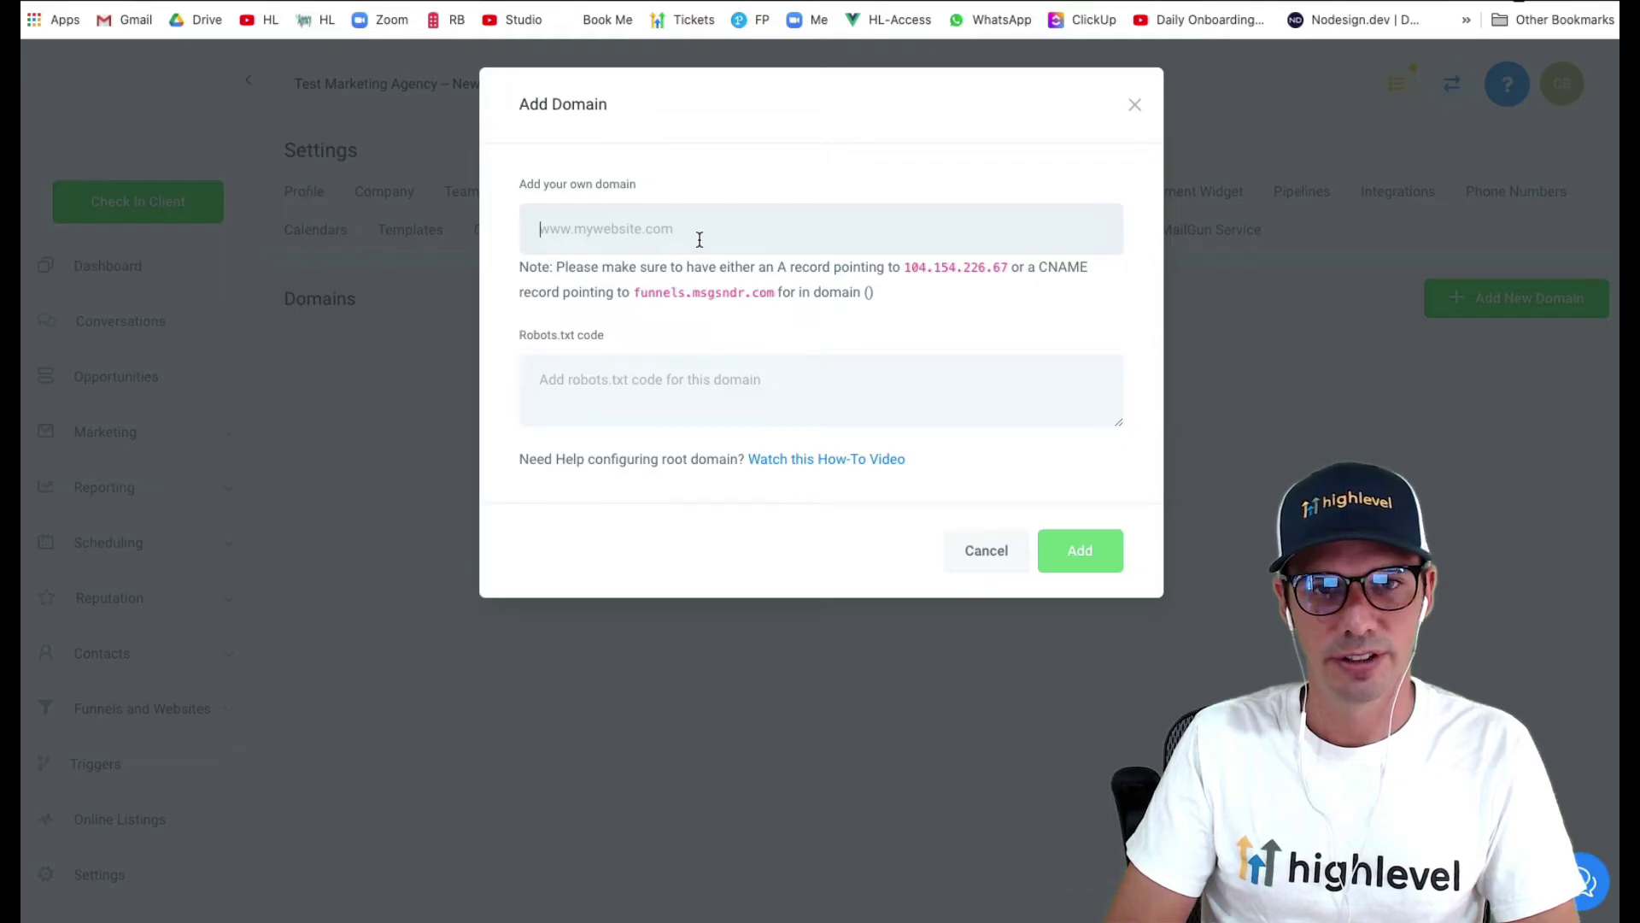
{"action": "left_click", "coordinate": [699, 240]}
{"action": "type", "text": "webinar"}
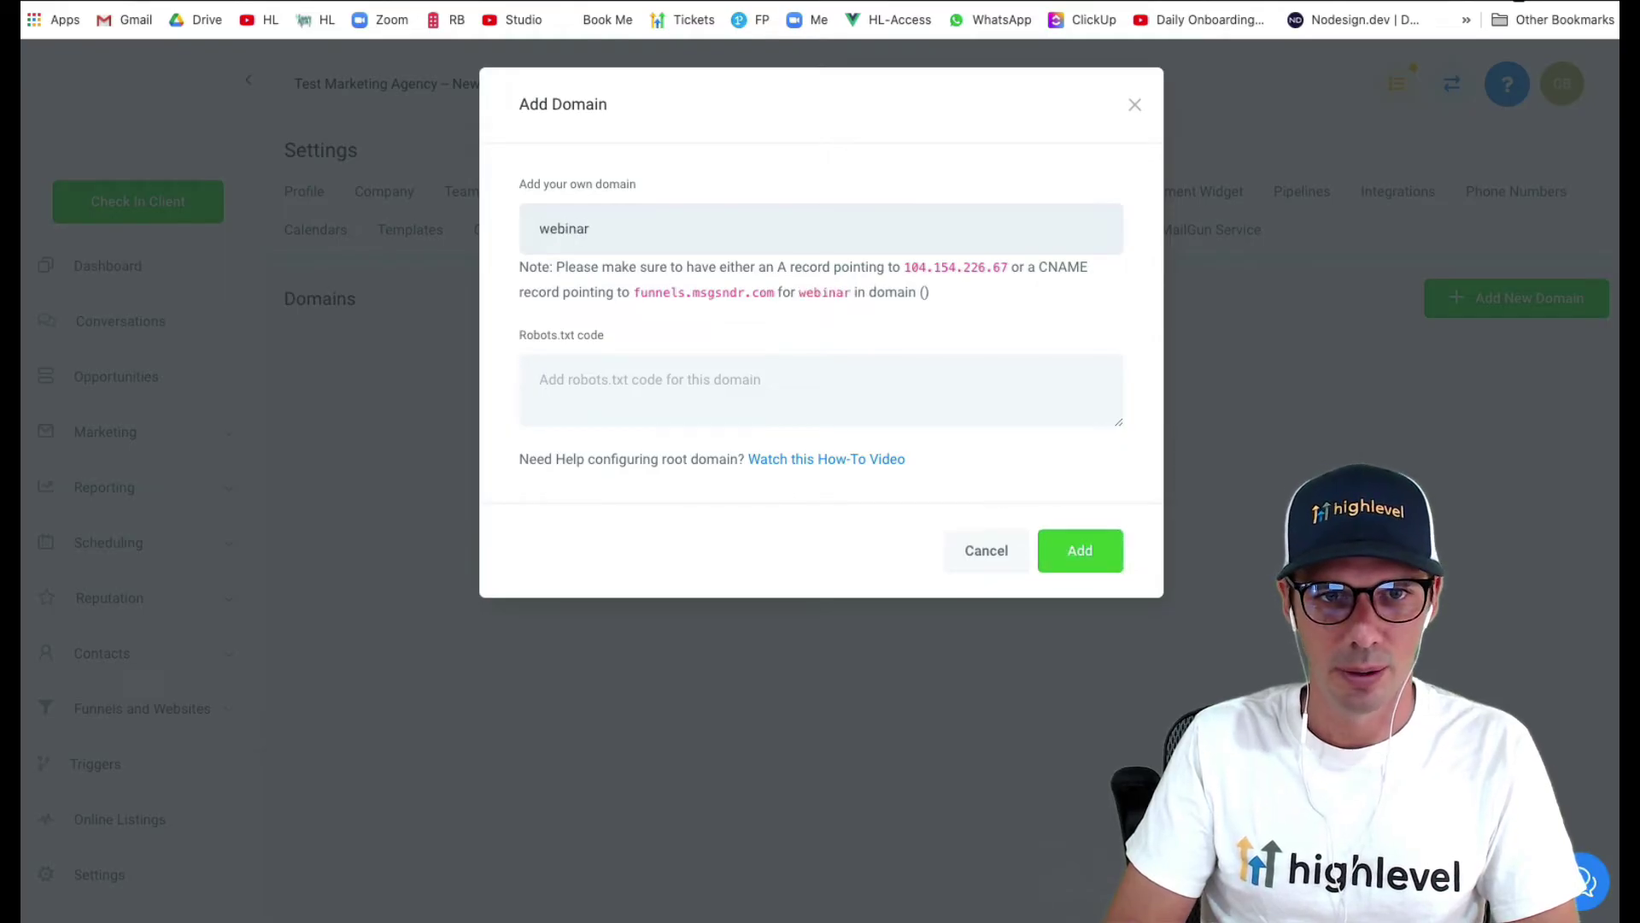
{"action": "type", "text": "s.h"}
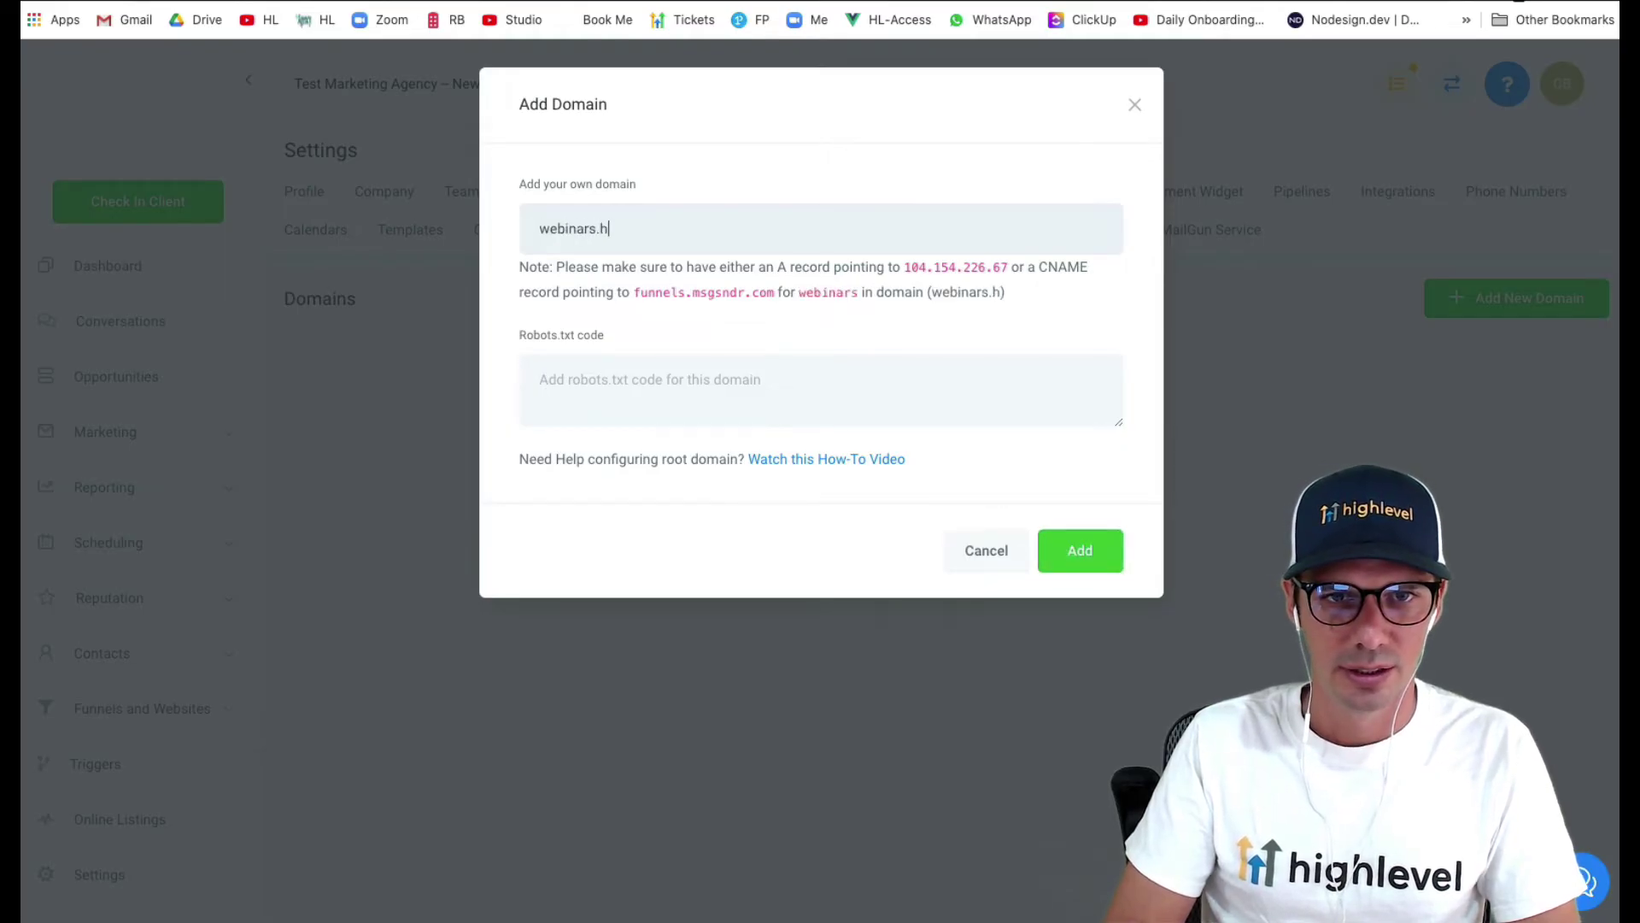
{"action": "type", "text": "ighleveltest.com"}
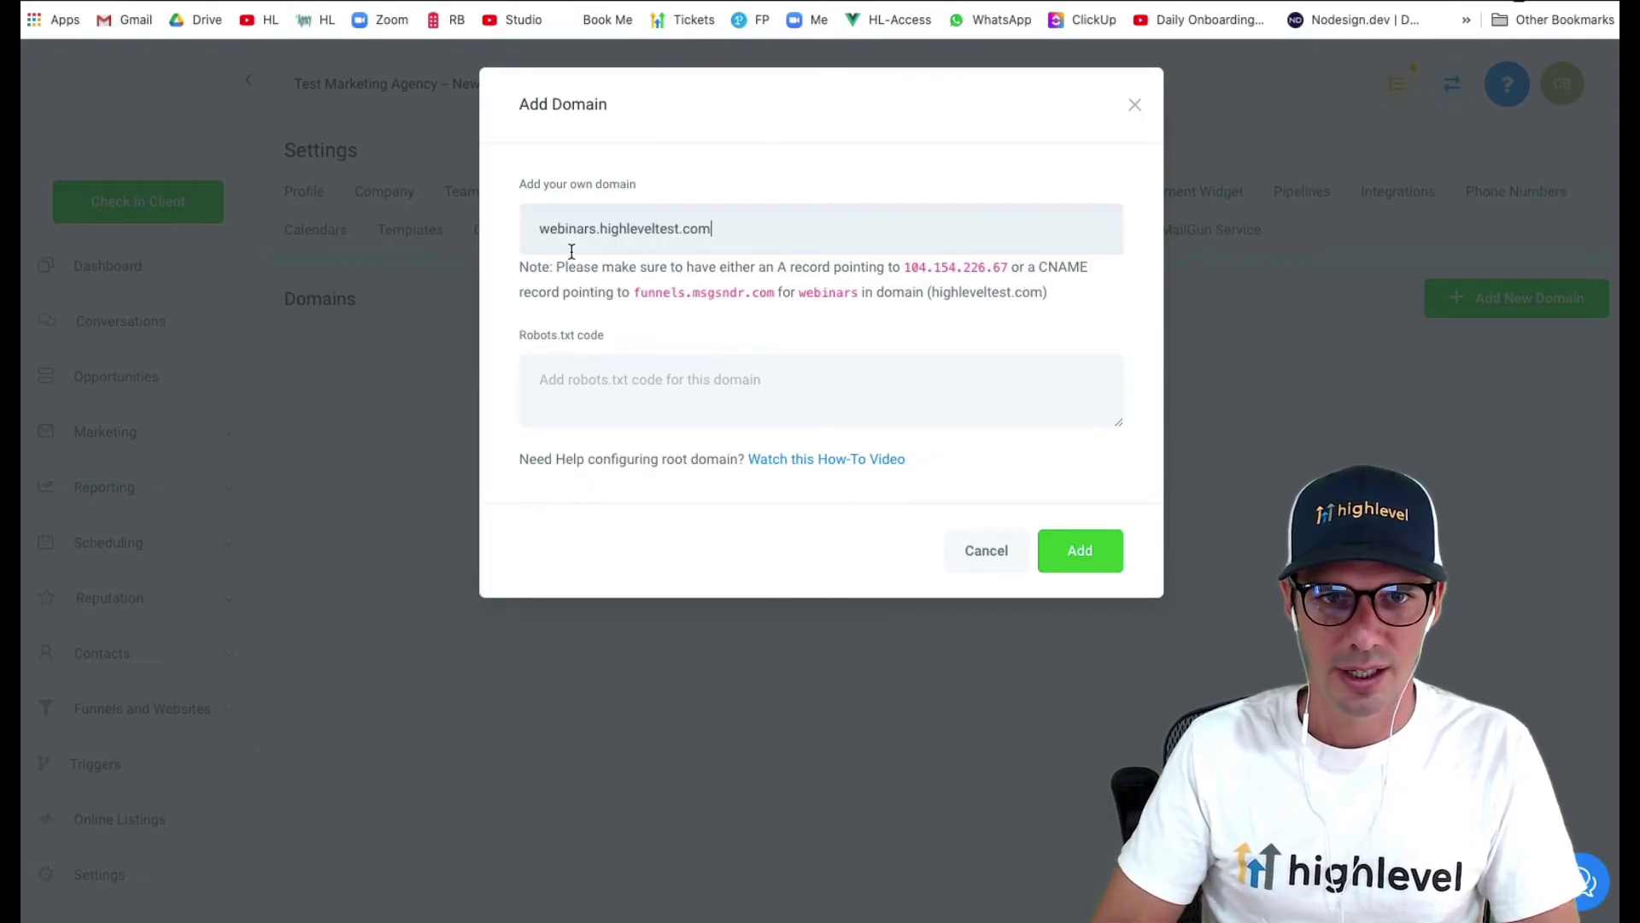
{"action": "left_click_drag", "start_coordinate": [638, 298], "coordinate": [776, 297]}
{"action": "key", "text": "super+c"}
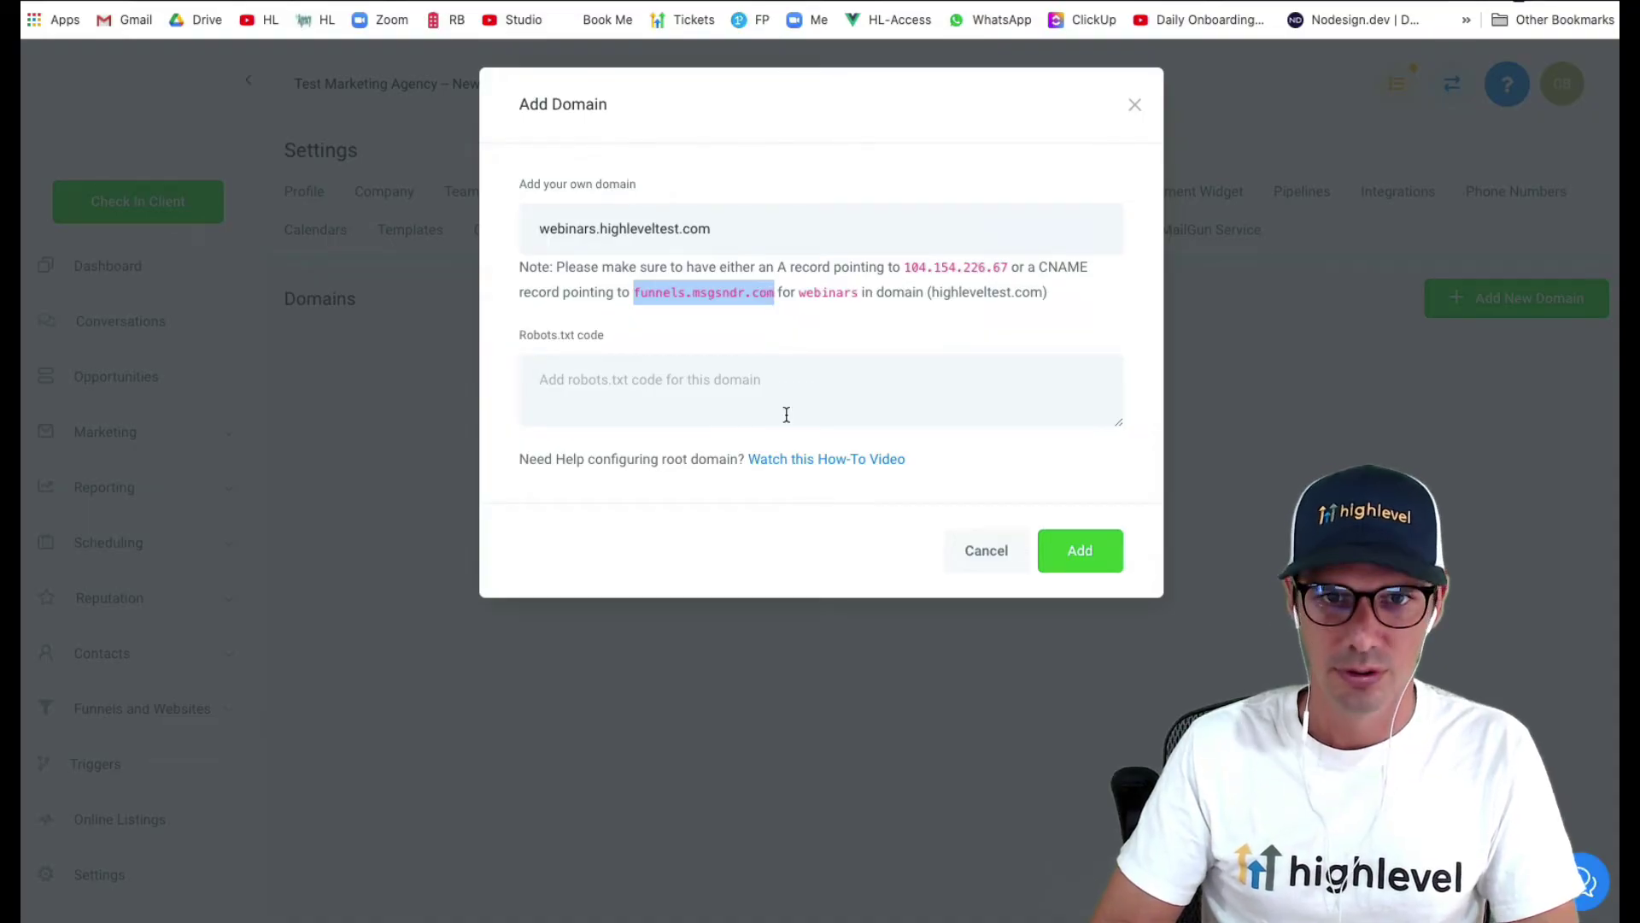
- In GoDaddy DNS, add a CNAME record with host webinars pointing to flash.funnels.msgsndr.com
{"action": "key", "text": "ctrl+Tab"}
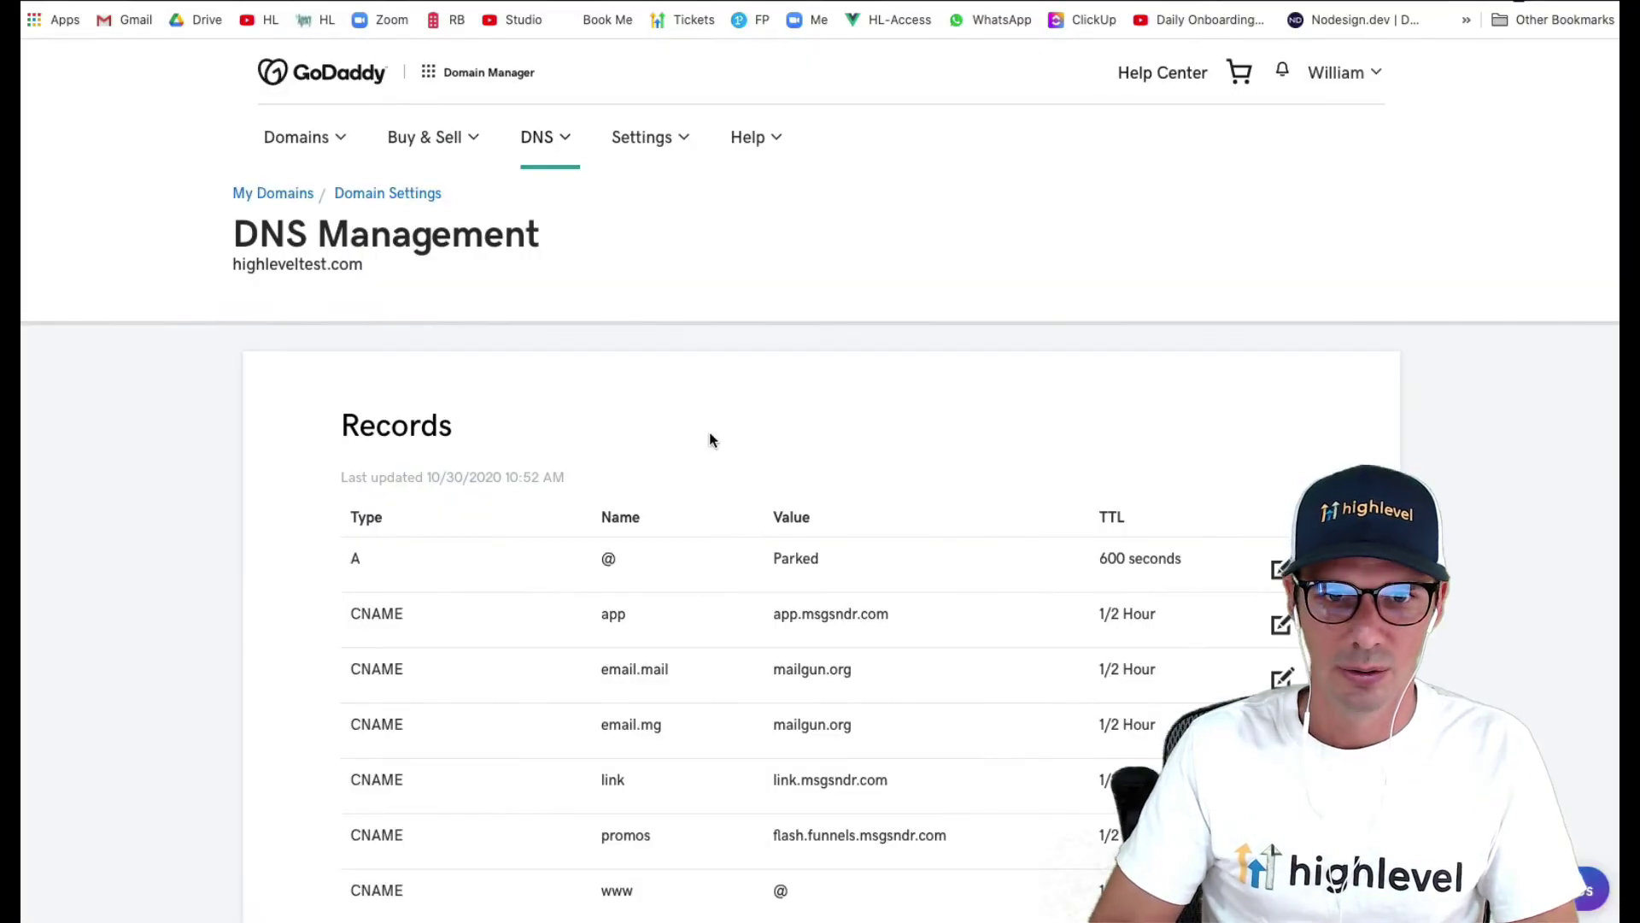
{"action": "scroll", "coordinate": [710, 440], "scroll_direction": "down", "scroll_amount": 10}
{"action": "left_click", "coordinate": [1235, 560]}
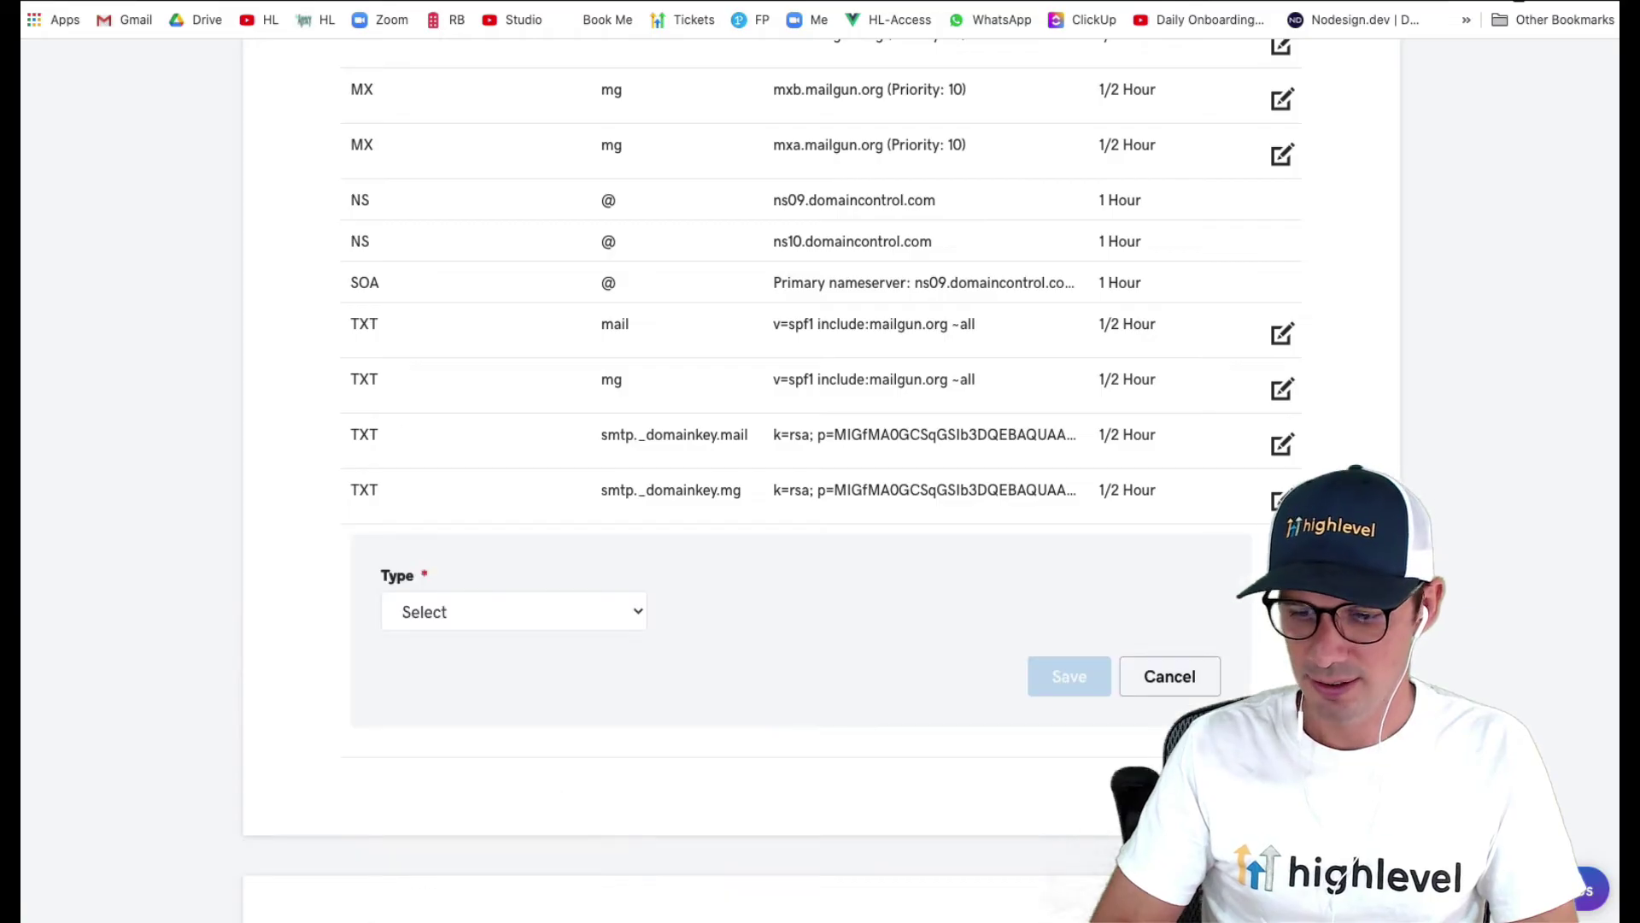
{"action": "left_click", "coordinate": [515, 617]}
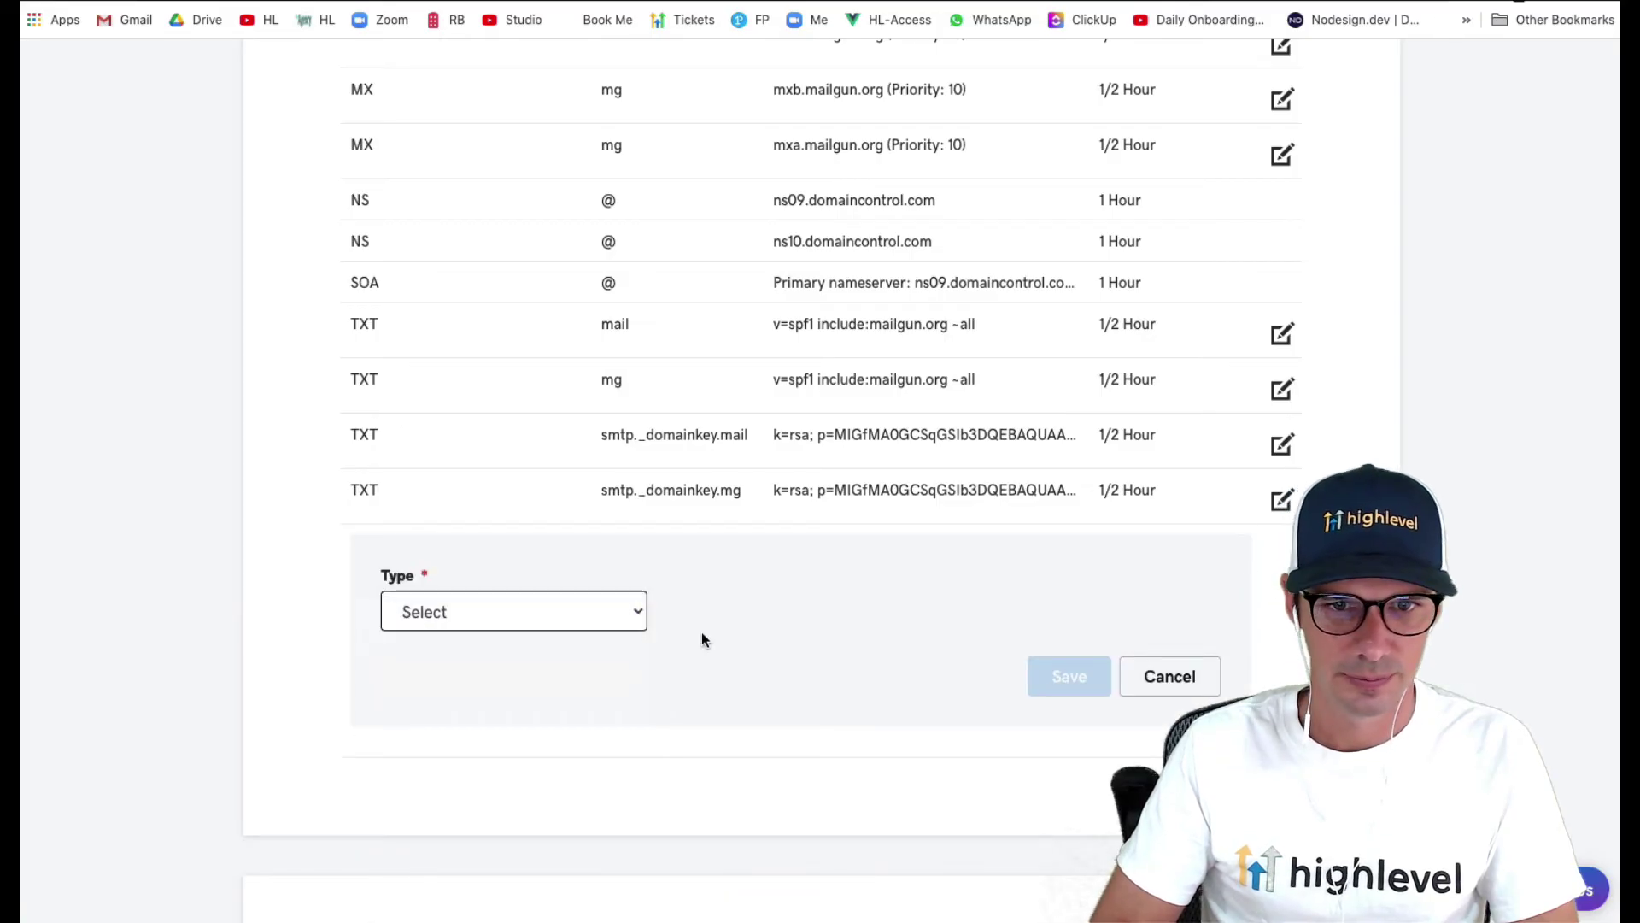
{"action": "left_click", "coordinate": [736, 608]}
{"action": "type", "text": "webinar"}
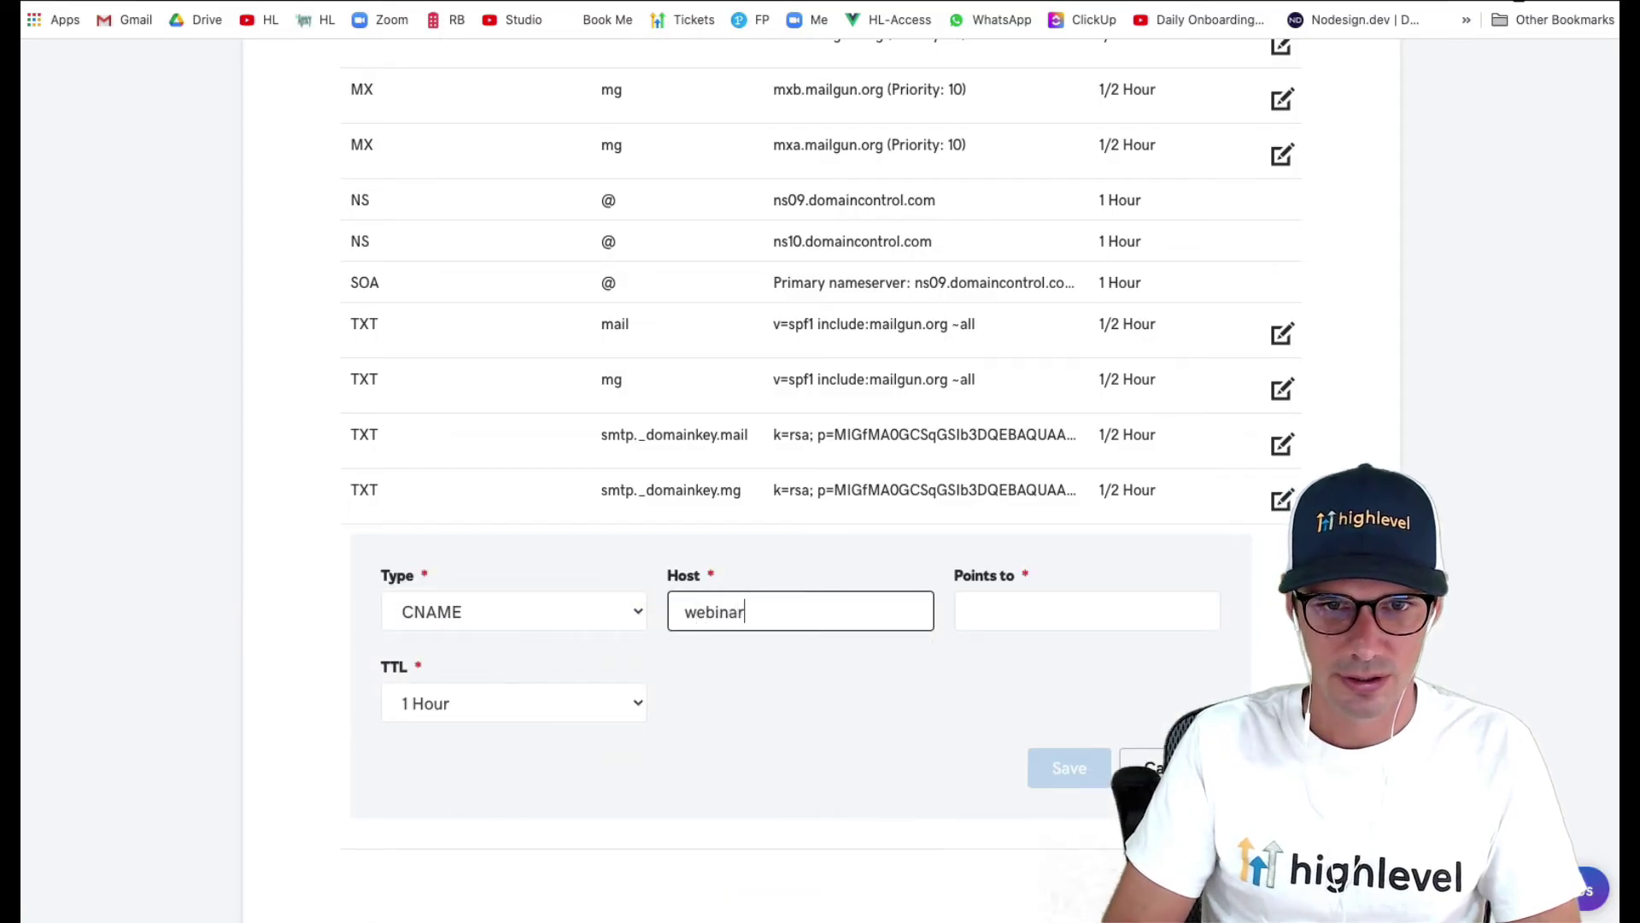
{"action": "type", "text": "s"}
{"action": "key", "text": "Tab"}
{"action": "key", "text": "super+v"}
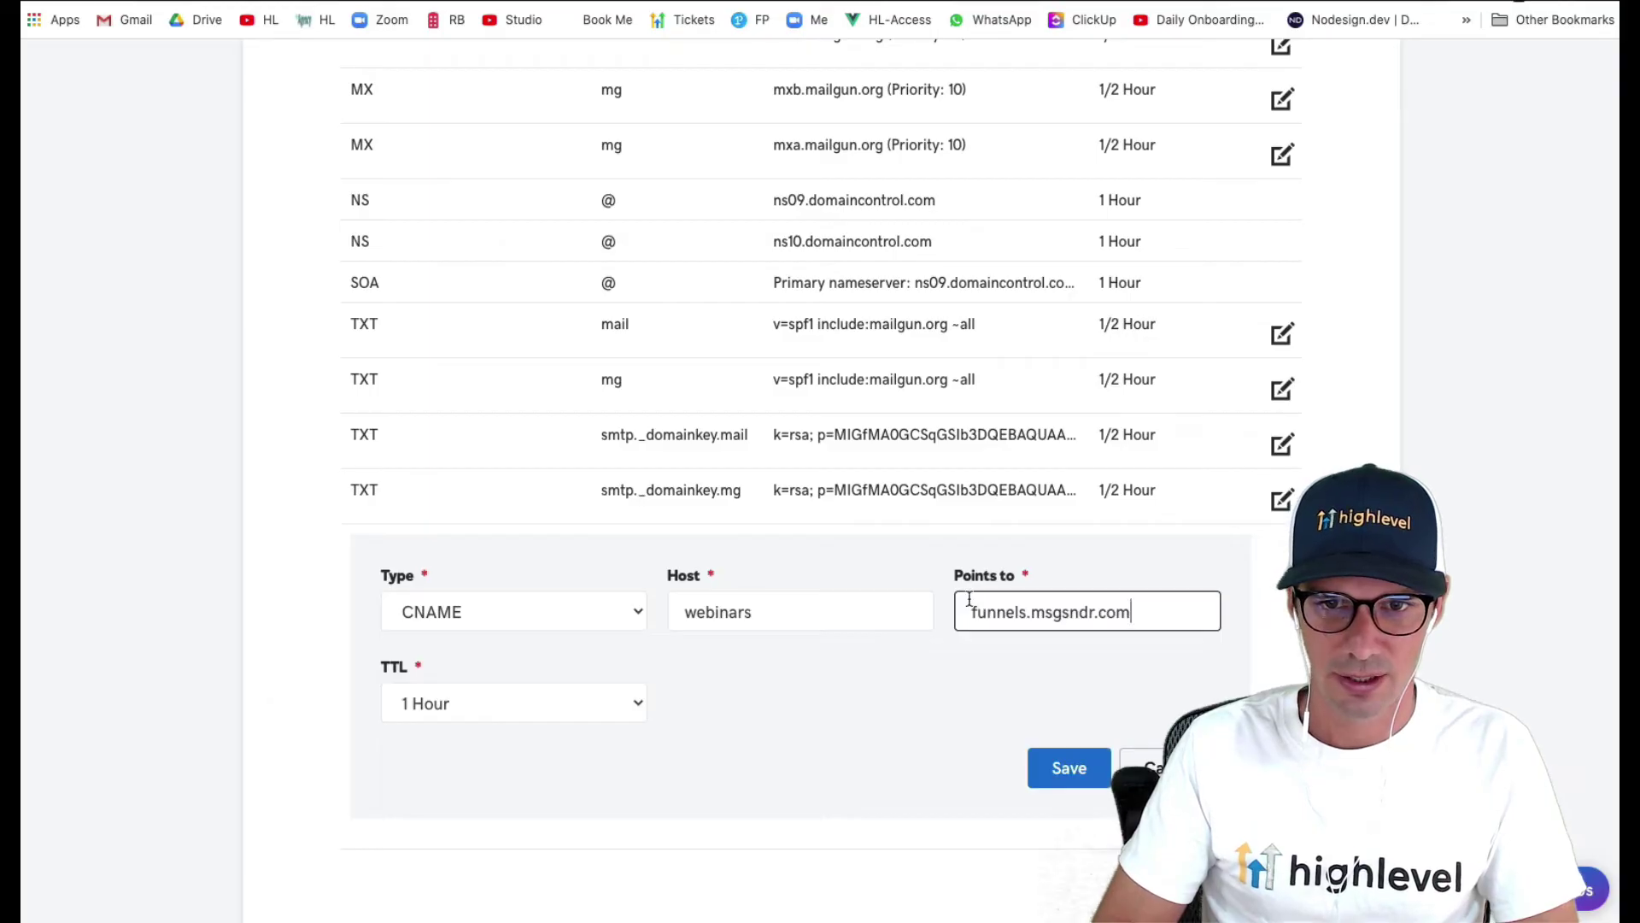
{"action": "left_click", "coordinate": [968, 600]}
{"action": "type", "text": "flash."}
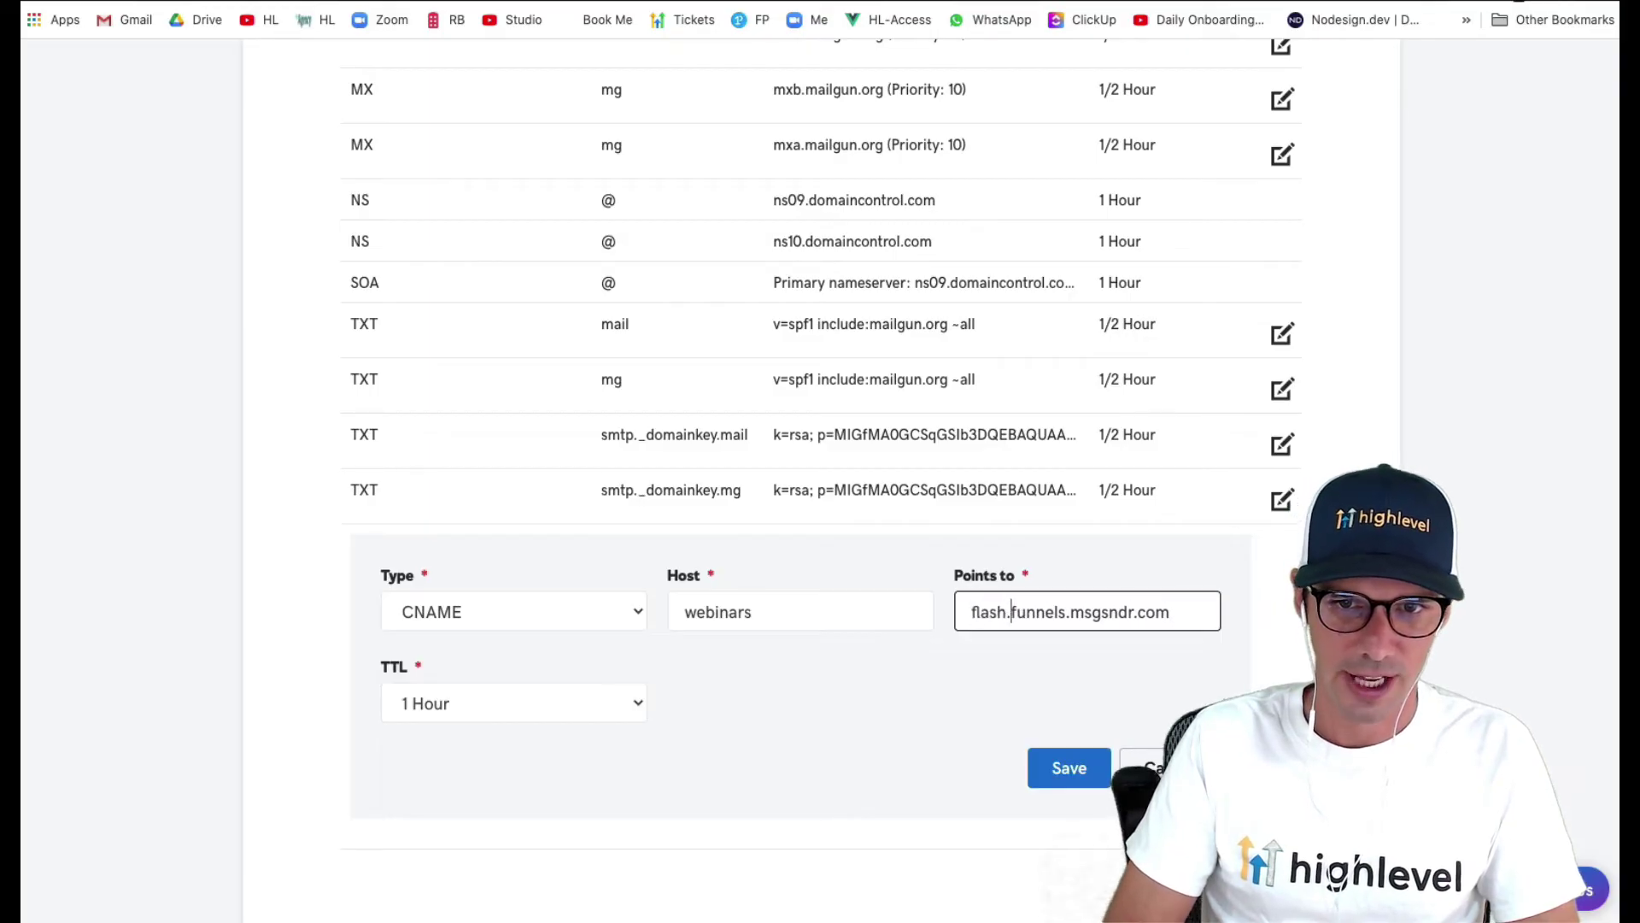
- Set the record's TTL to 1/2 Hour and save it
{"action": "left_click", "coordinate": [609, 711]}
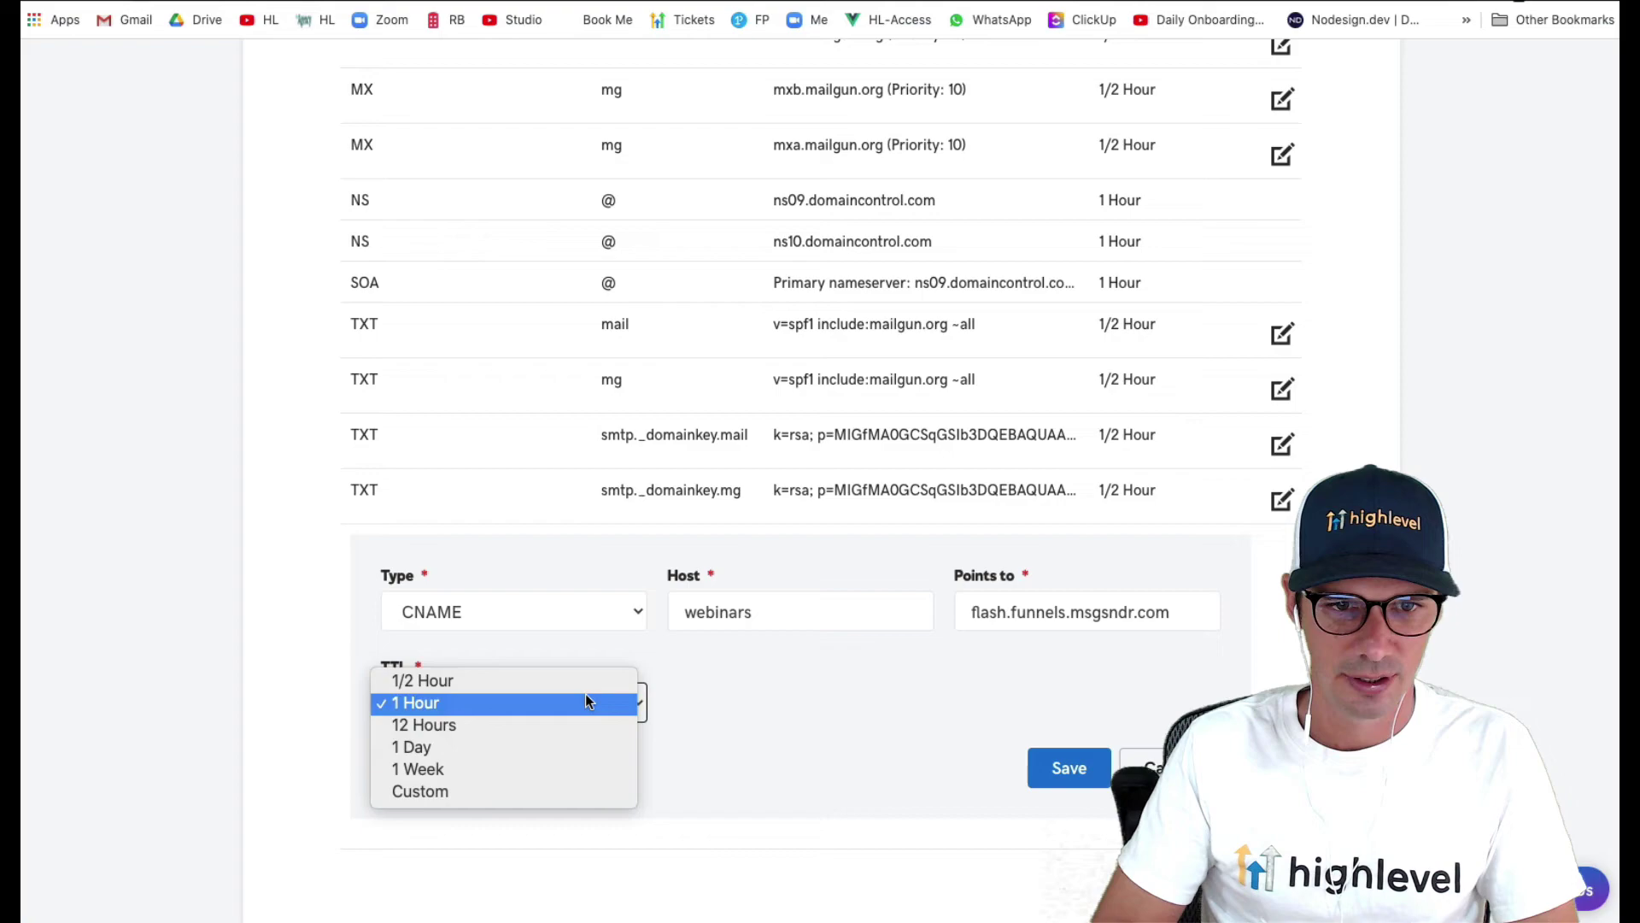
{"action": "left_click", "coordinate": [586, 679]}
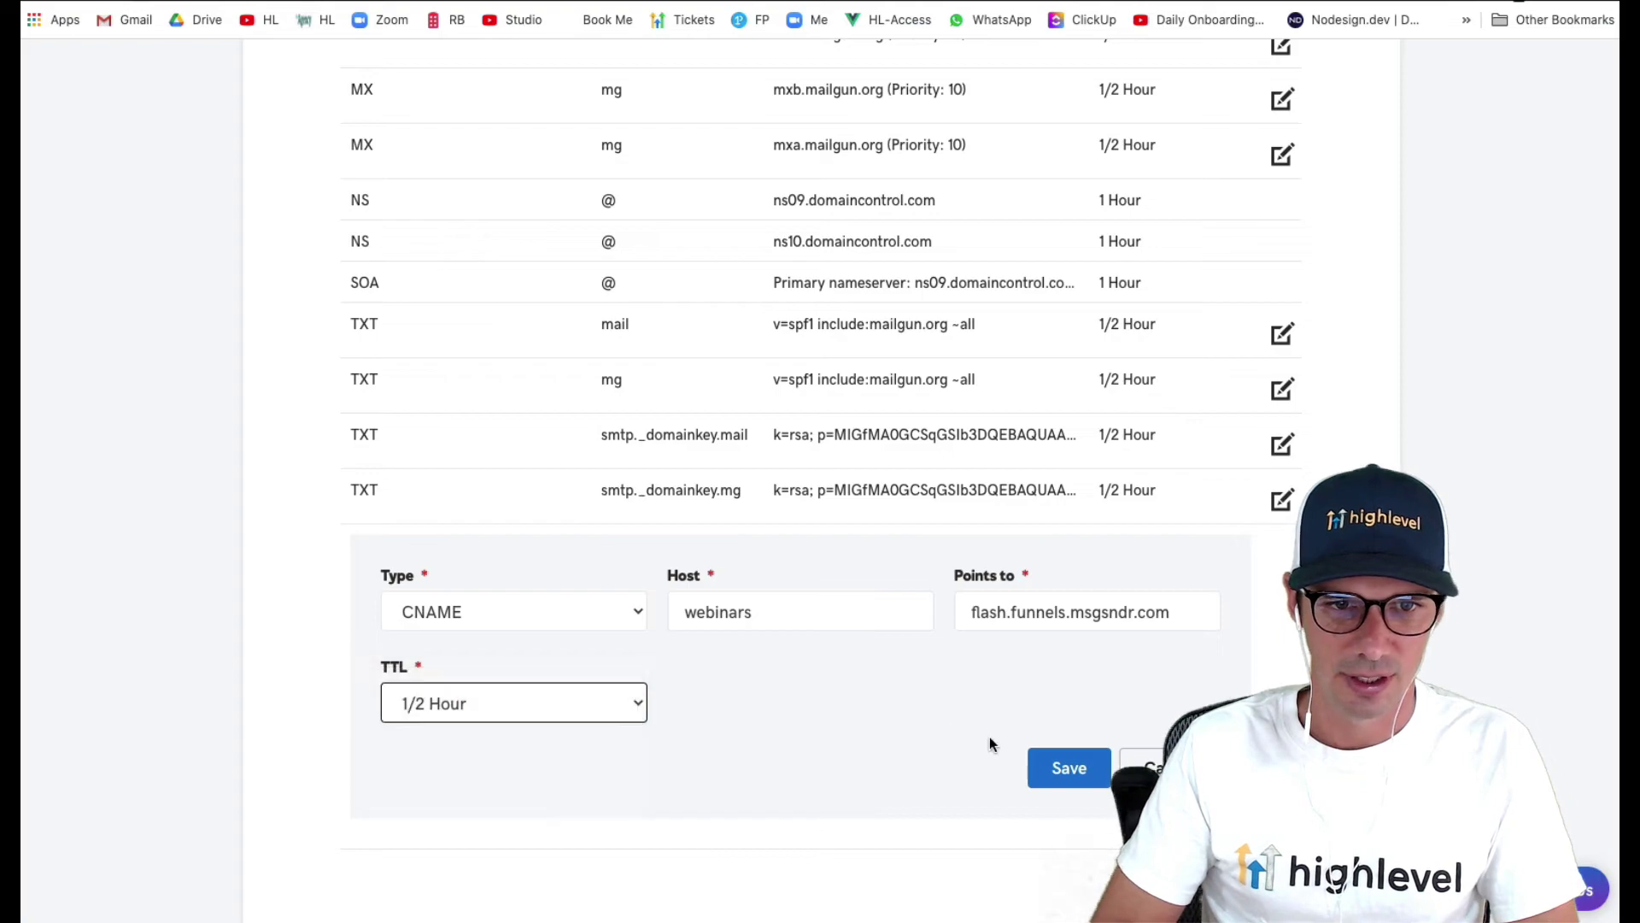
{"action": "left_click", "coordinate": [1068, 767]}
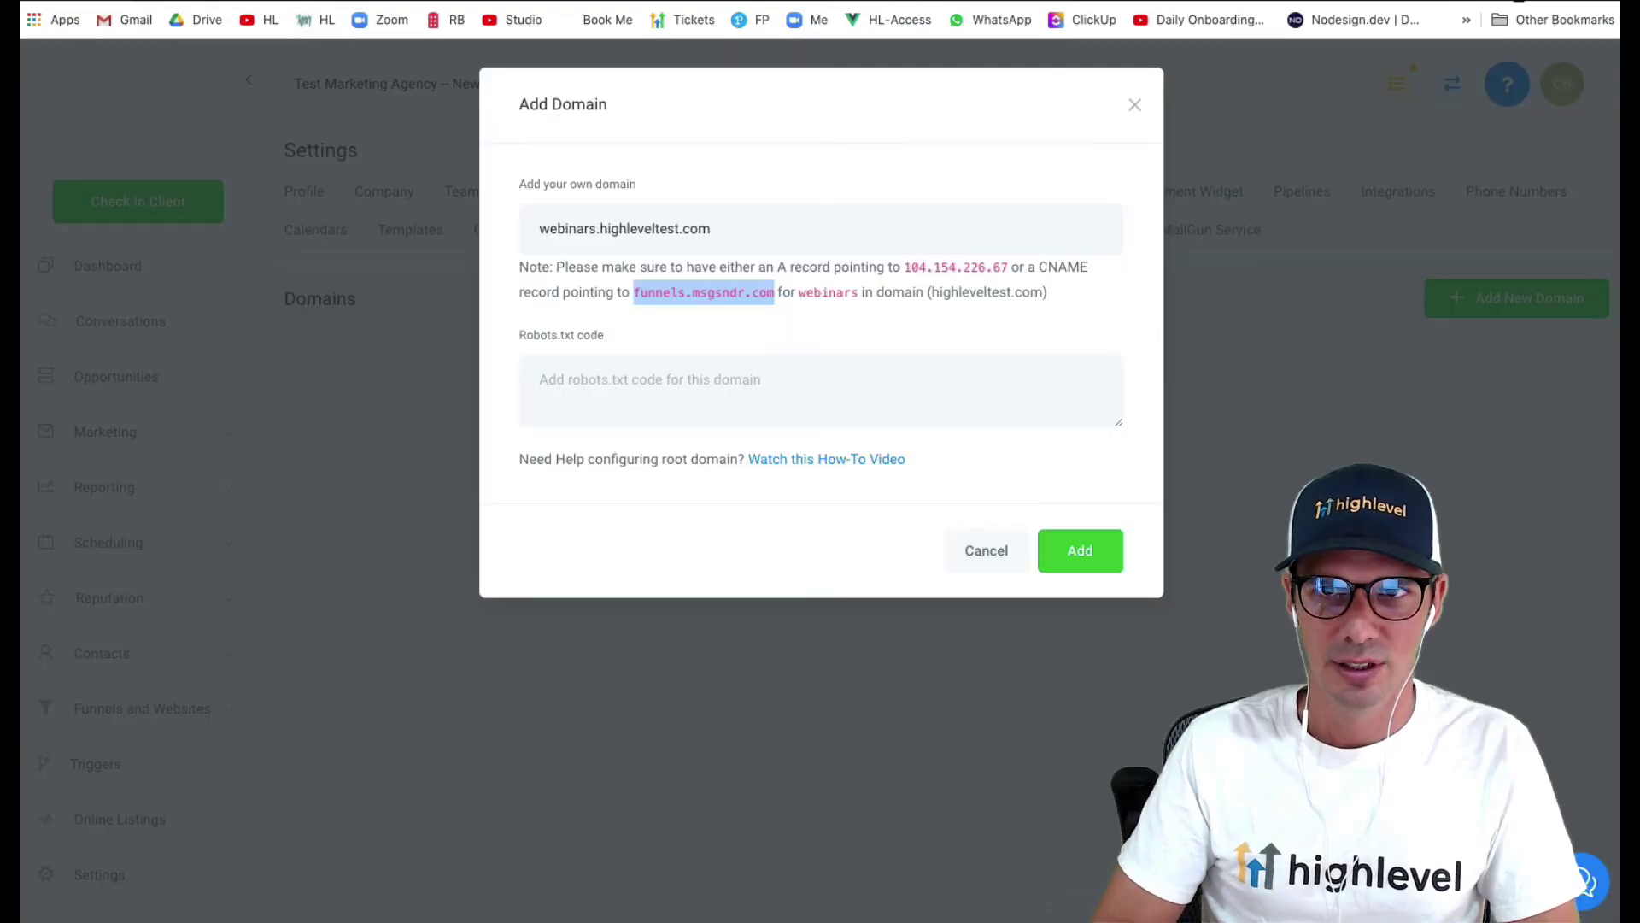
- Add webinars.highleveltest.com to the account, retrying until the DNS change is accepted
{"action": "left_click", "coordinate": [1086, 548]}
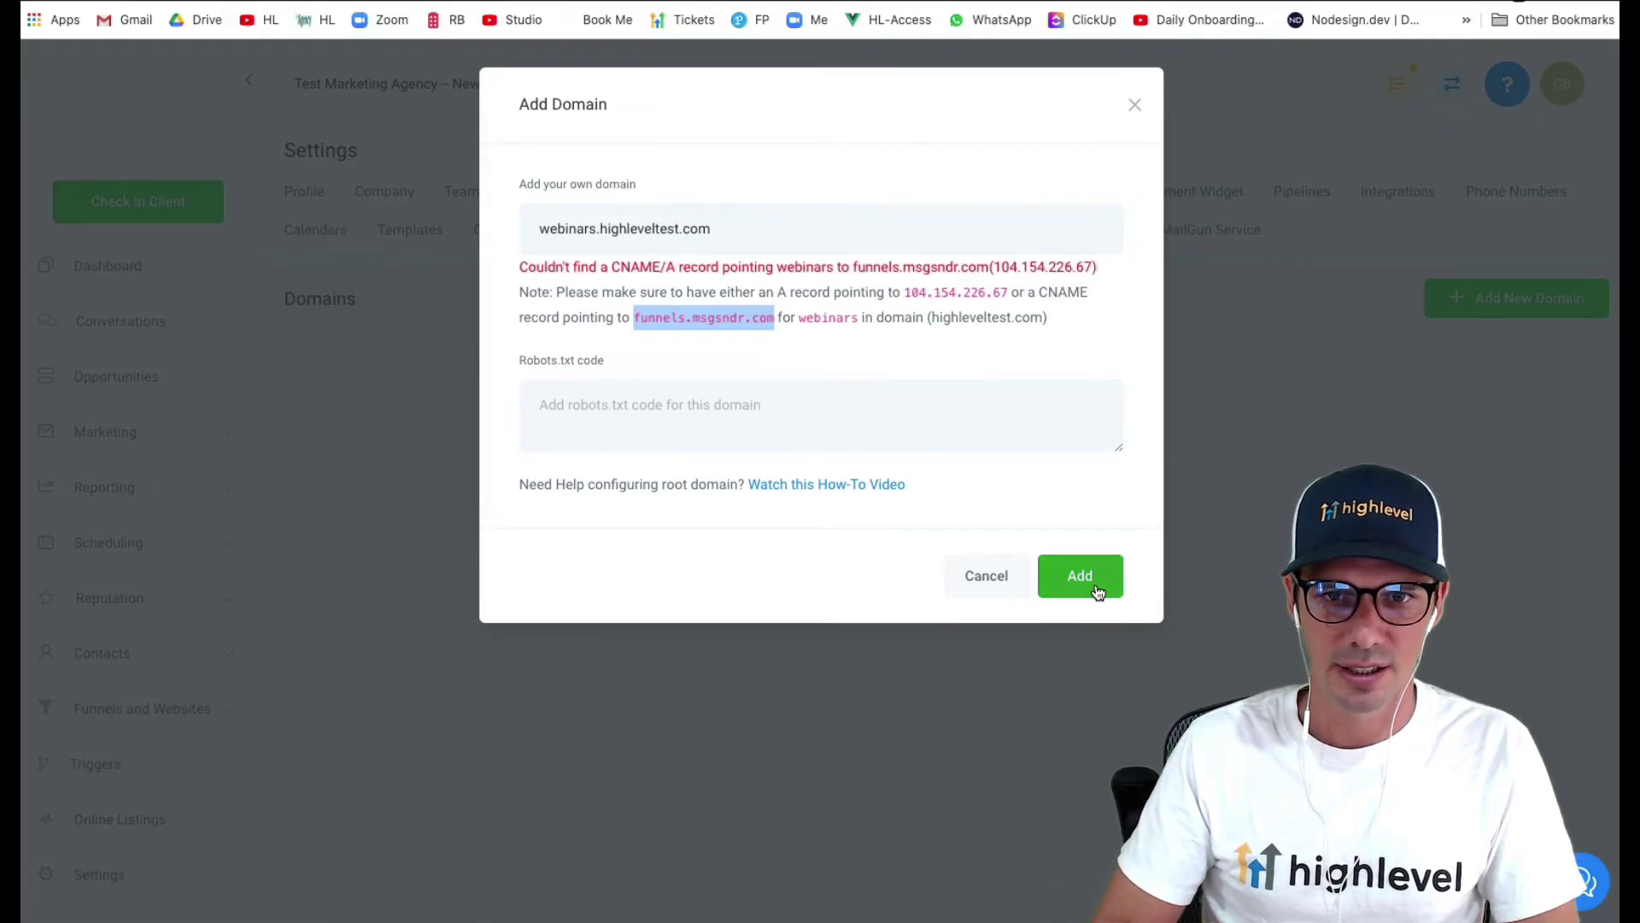
{"action": "left_click", "coordinate": [1079, 590]}
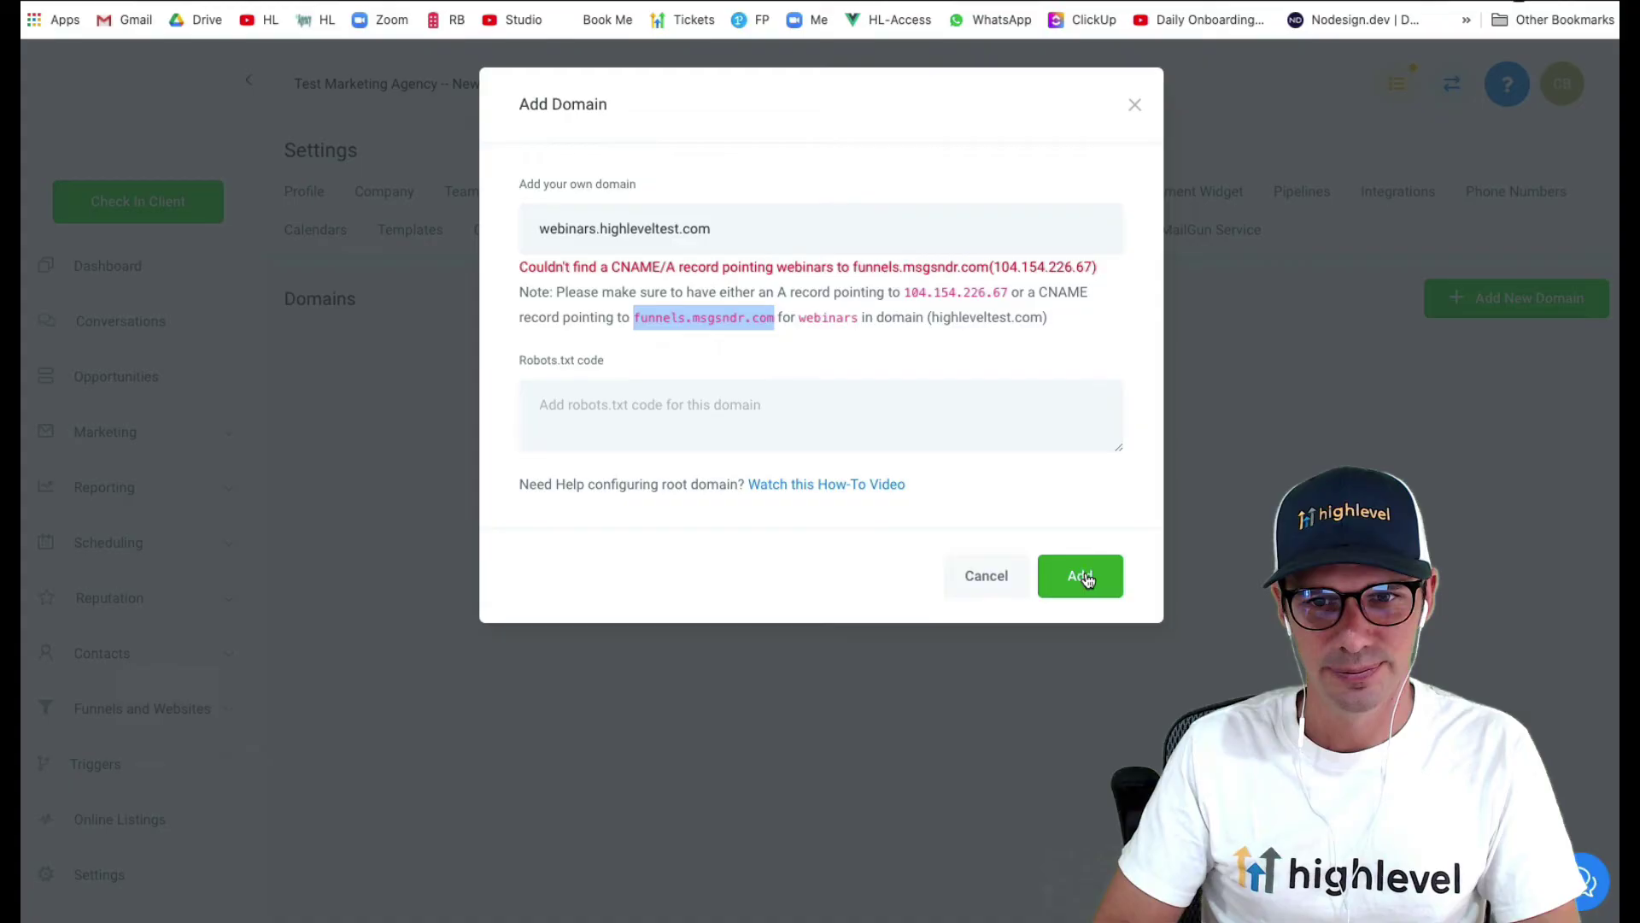
{"action": "left_click", "coordinate": [1080, 576]}
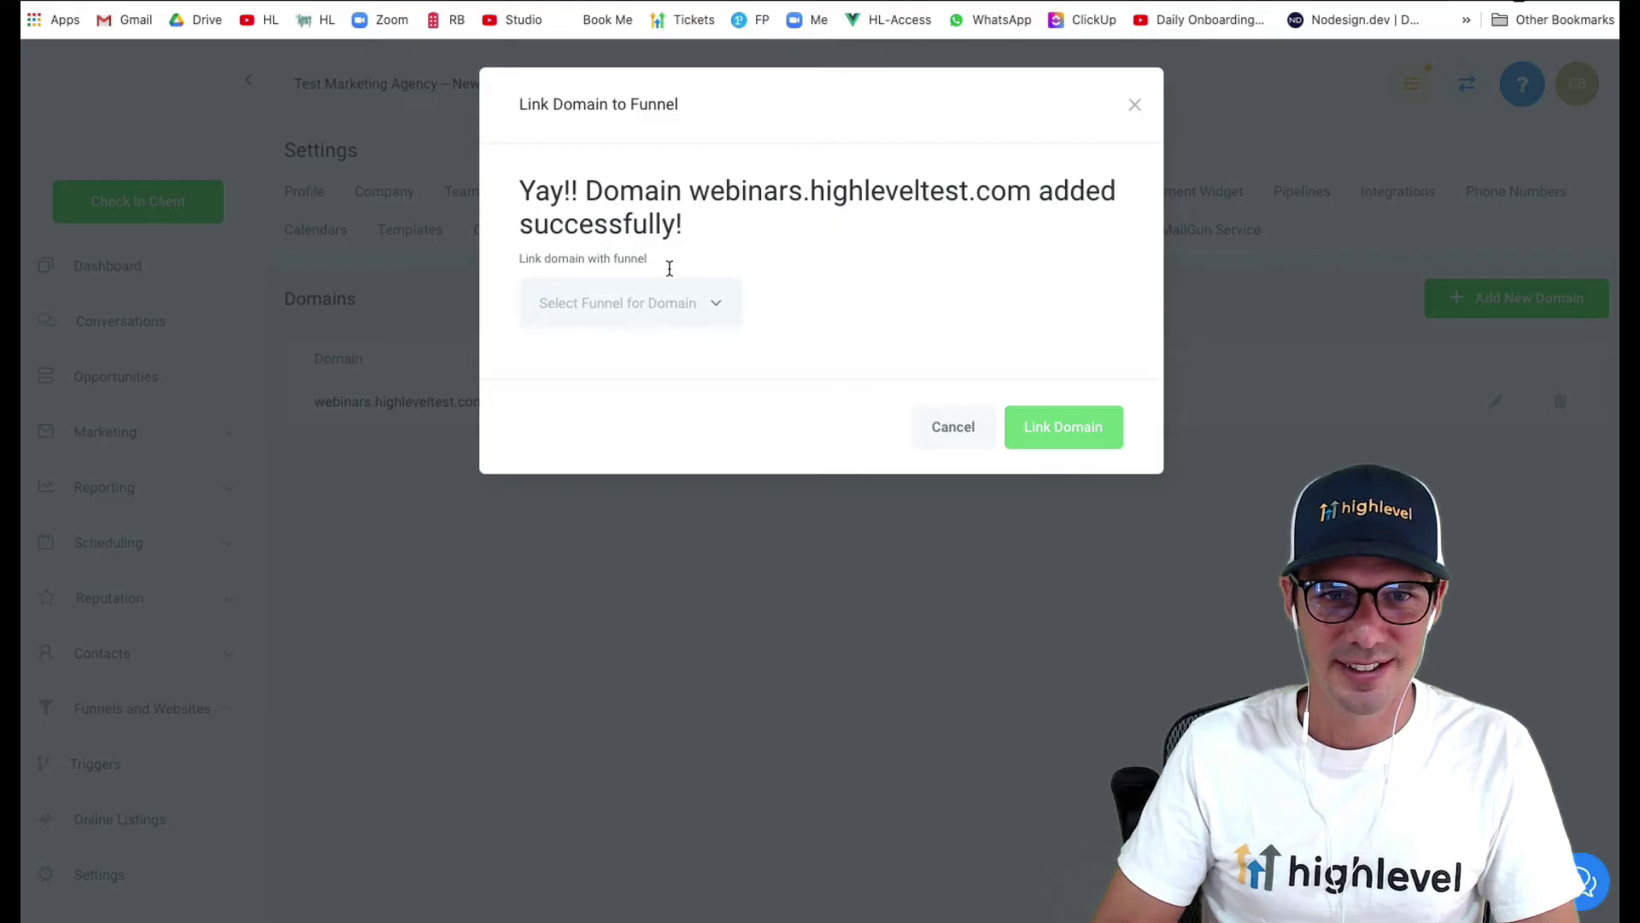
- Link the new domain to the Webinar funnel
{"action": "left_click", "coordinate": [685, 300]}
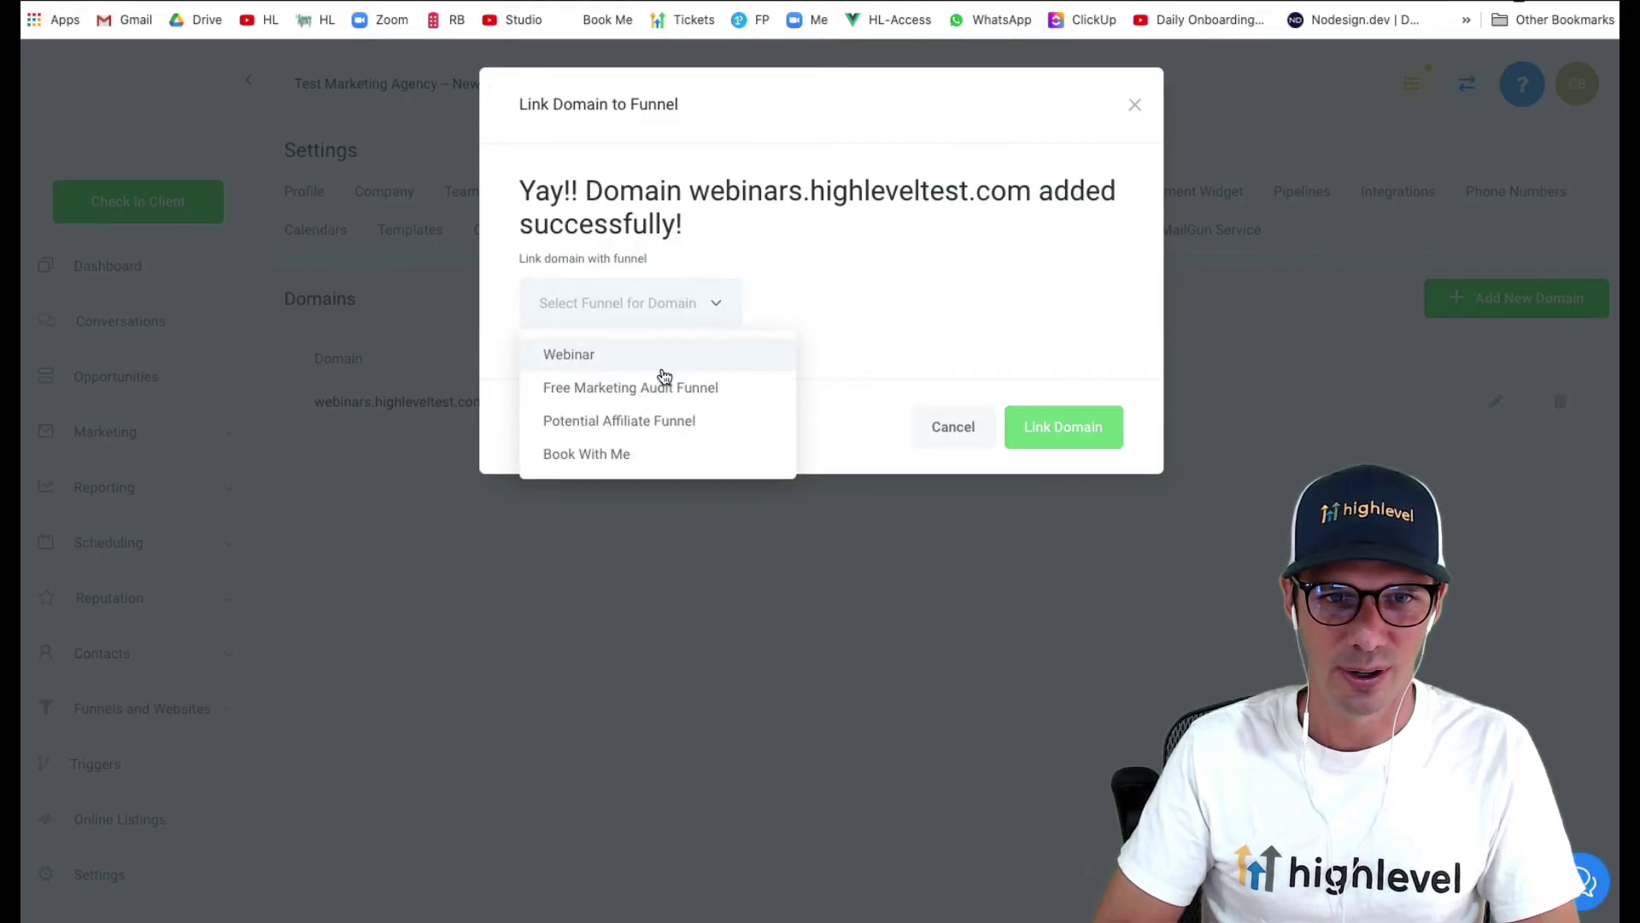
{"action": "left_click", "coordinate": [597, 363]}
{"action": "left_click", "coordinate": [1068, 432]}
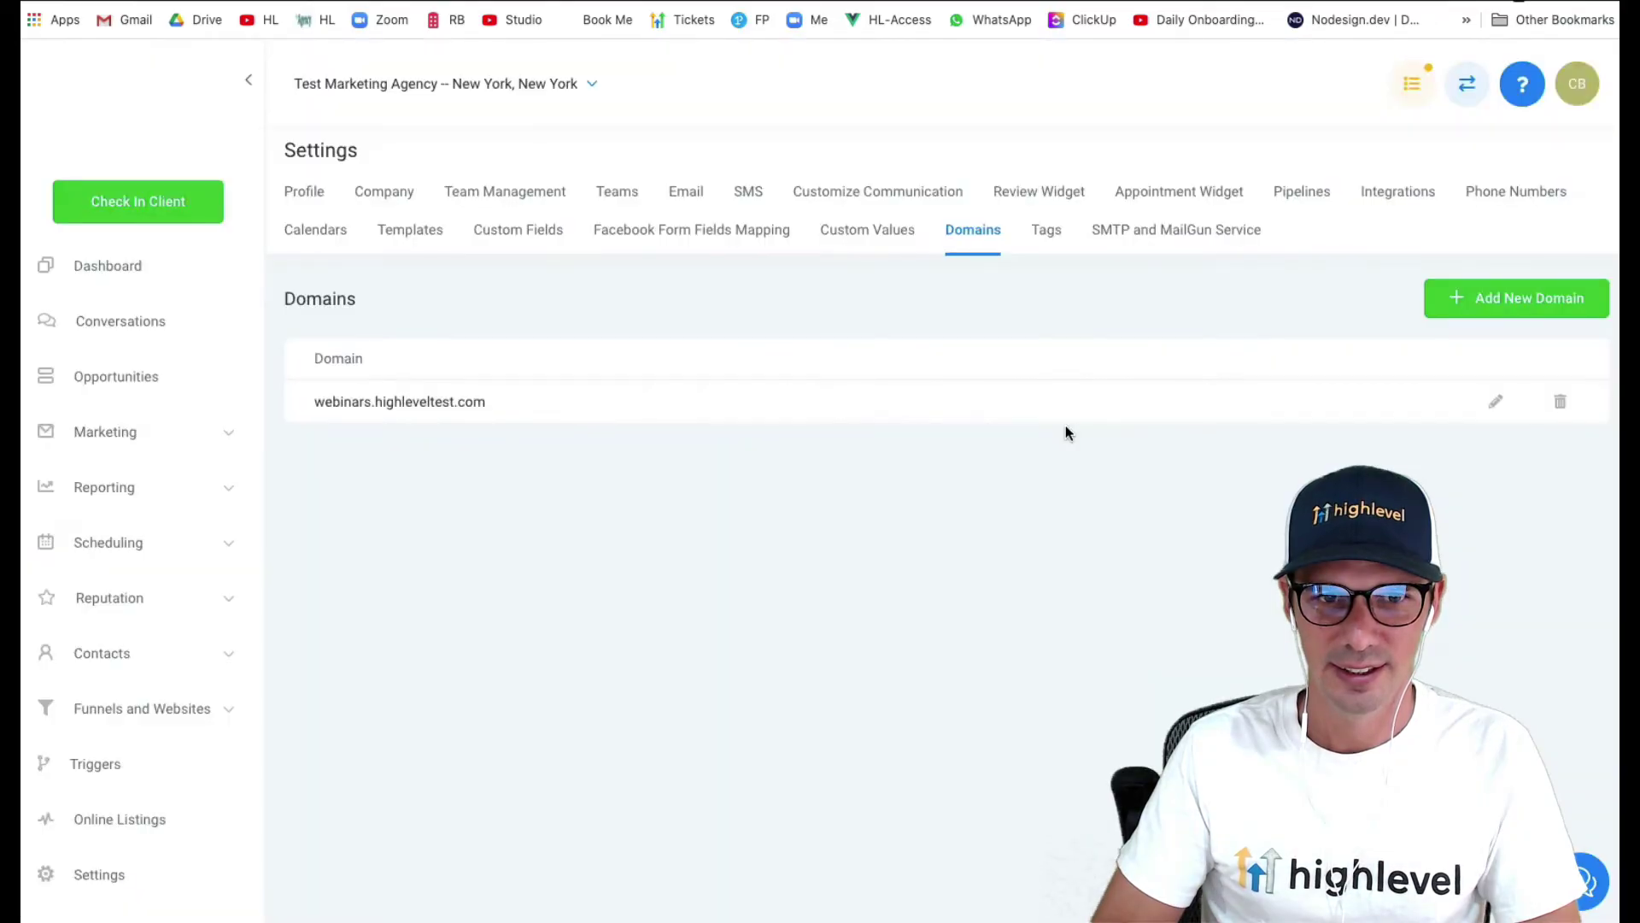
- Change the Webinar Register step path from /webinar to /awesome-webinar and update the step
{"action": "left_click", "coordinate": [150, 709]}
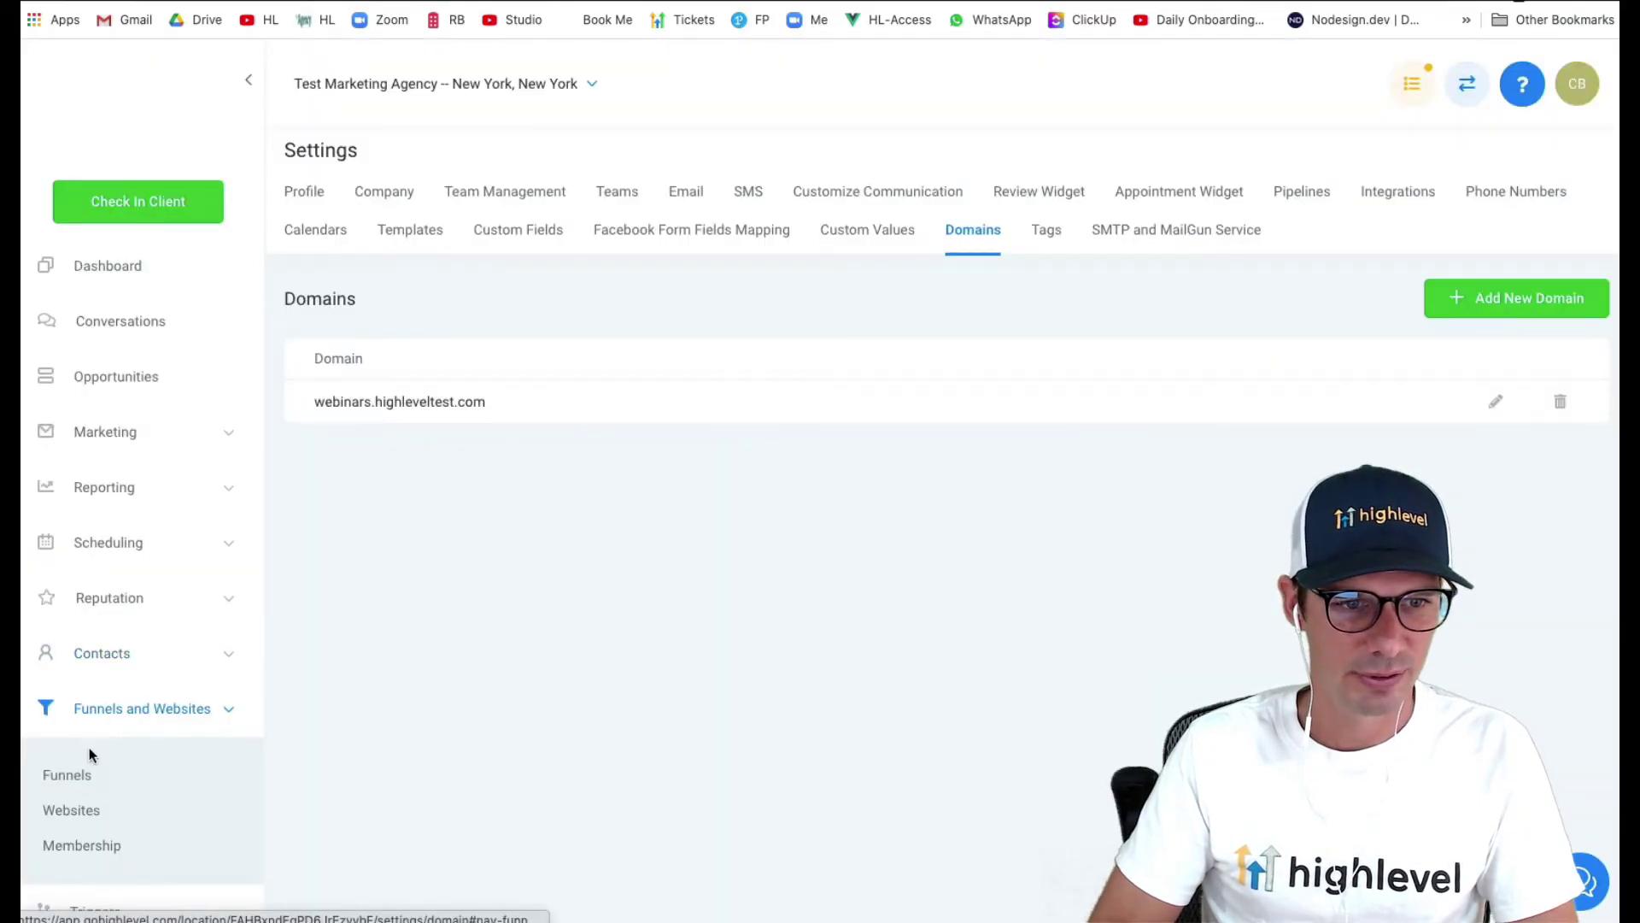
{"action": "left_click", "coordinate": [70, 776]}
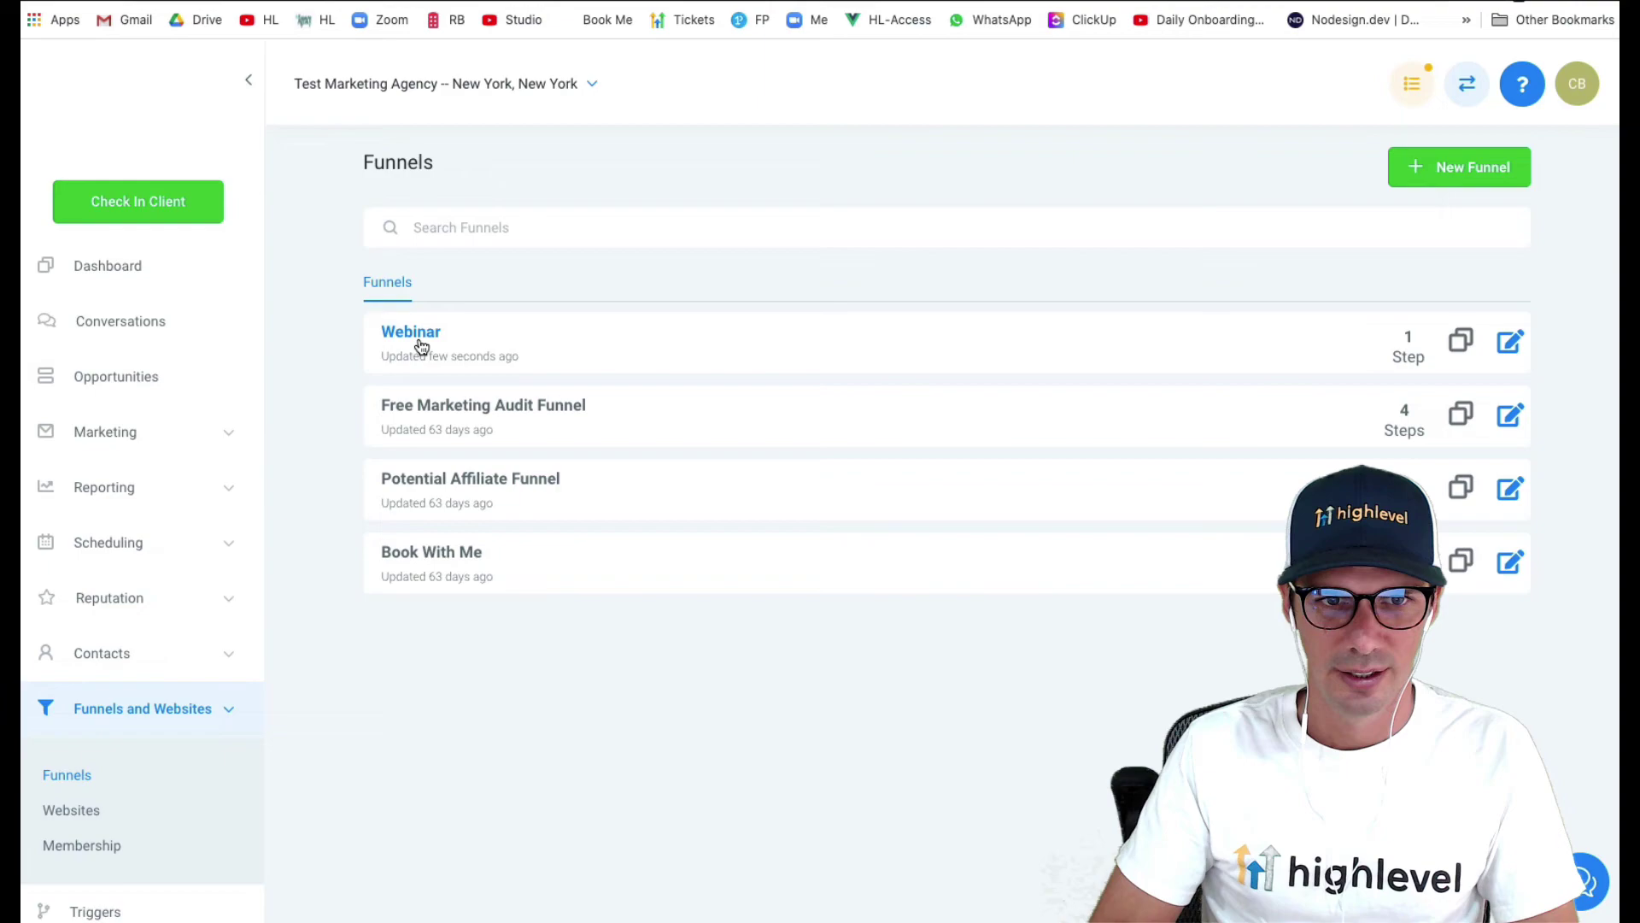
{"action": "left_click", "coordinate": [421, 346]}
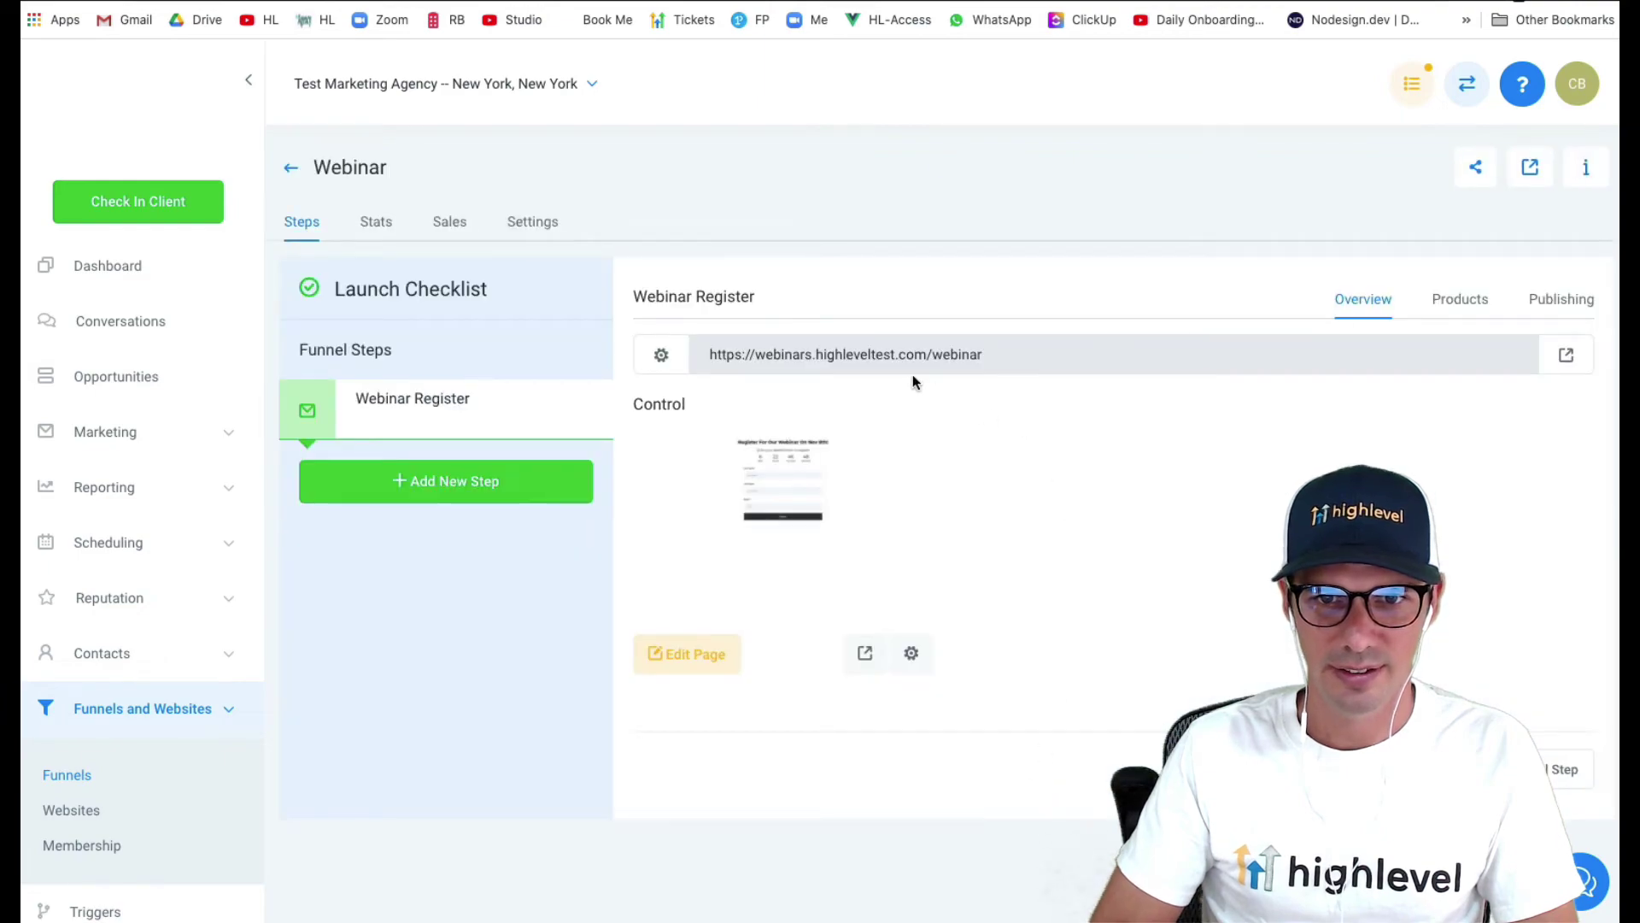
{"action": "left_click", "coordinate": [1573, 309]}
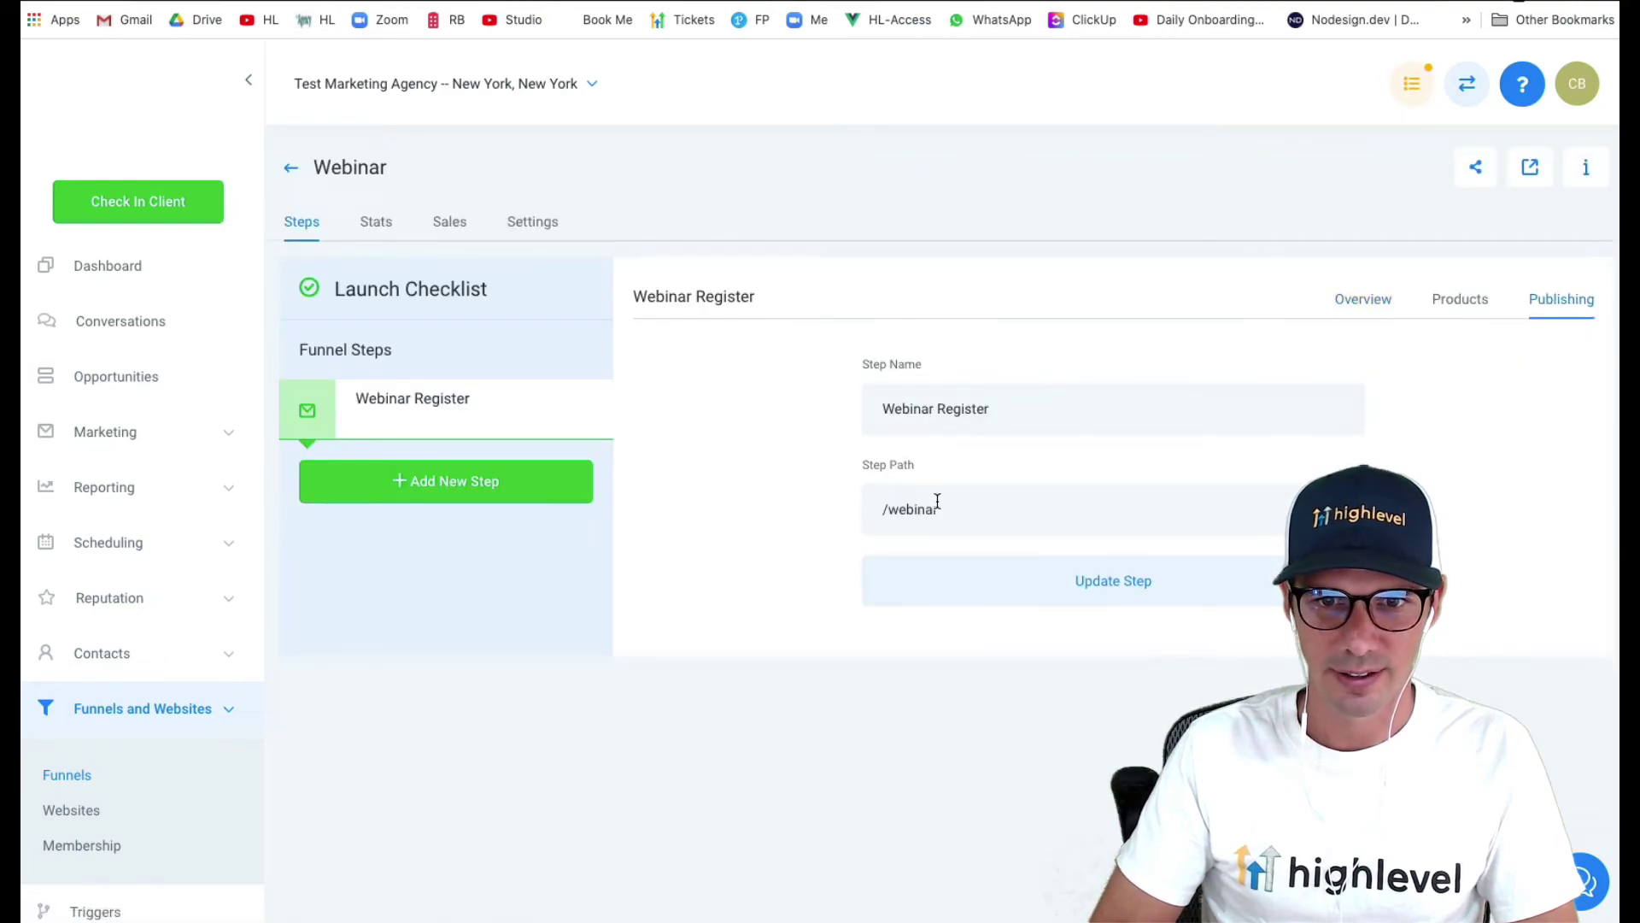
{"action": "left_click_drag", "start_coordinate": [937, 511], "coordinate": [901, 510]}
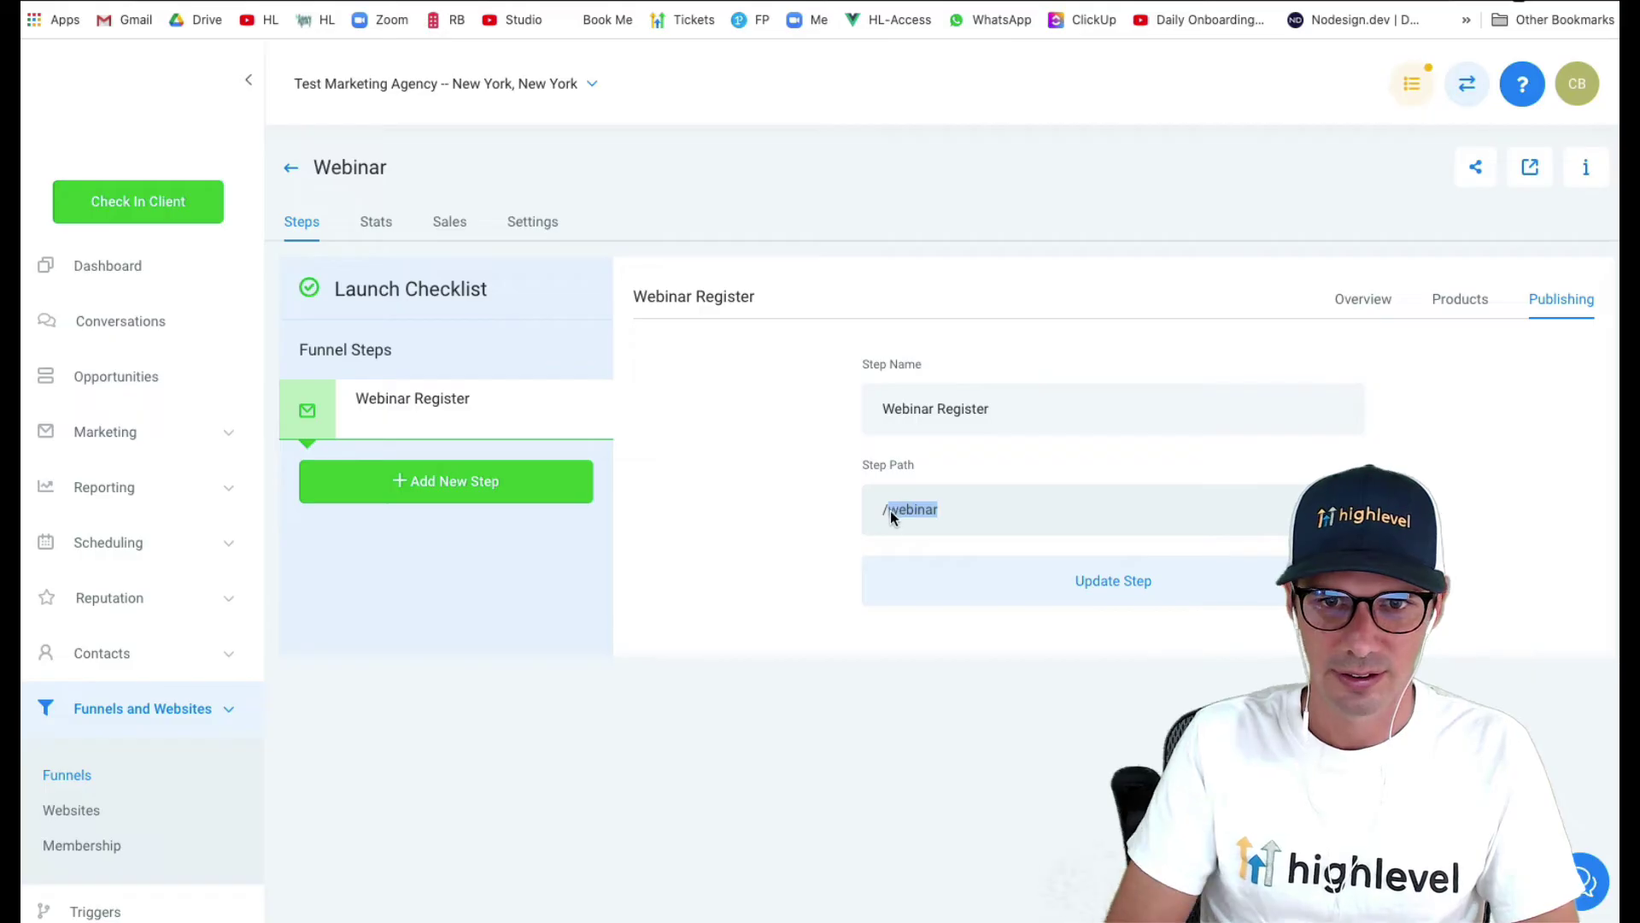
{"action": "type", "text": "awesome-"}
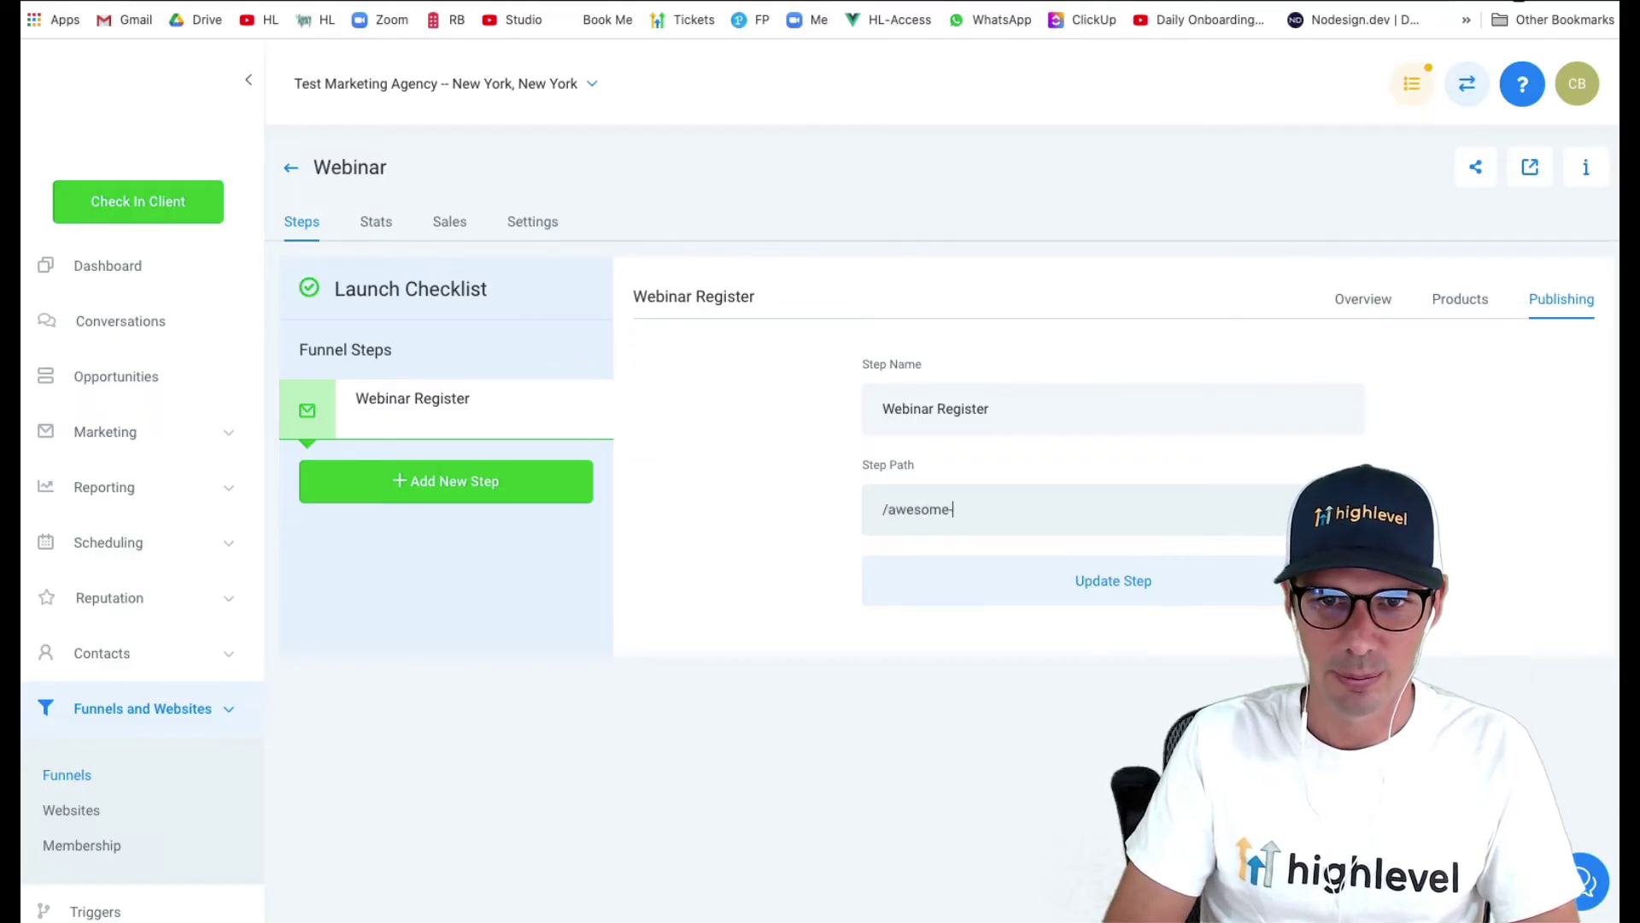
{"action": "type", "text": "webinar"}
{"action": "left_click", "coordinate": [1008, 591]}
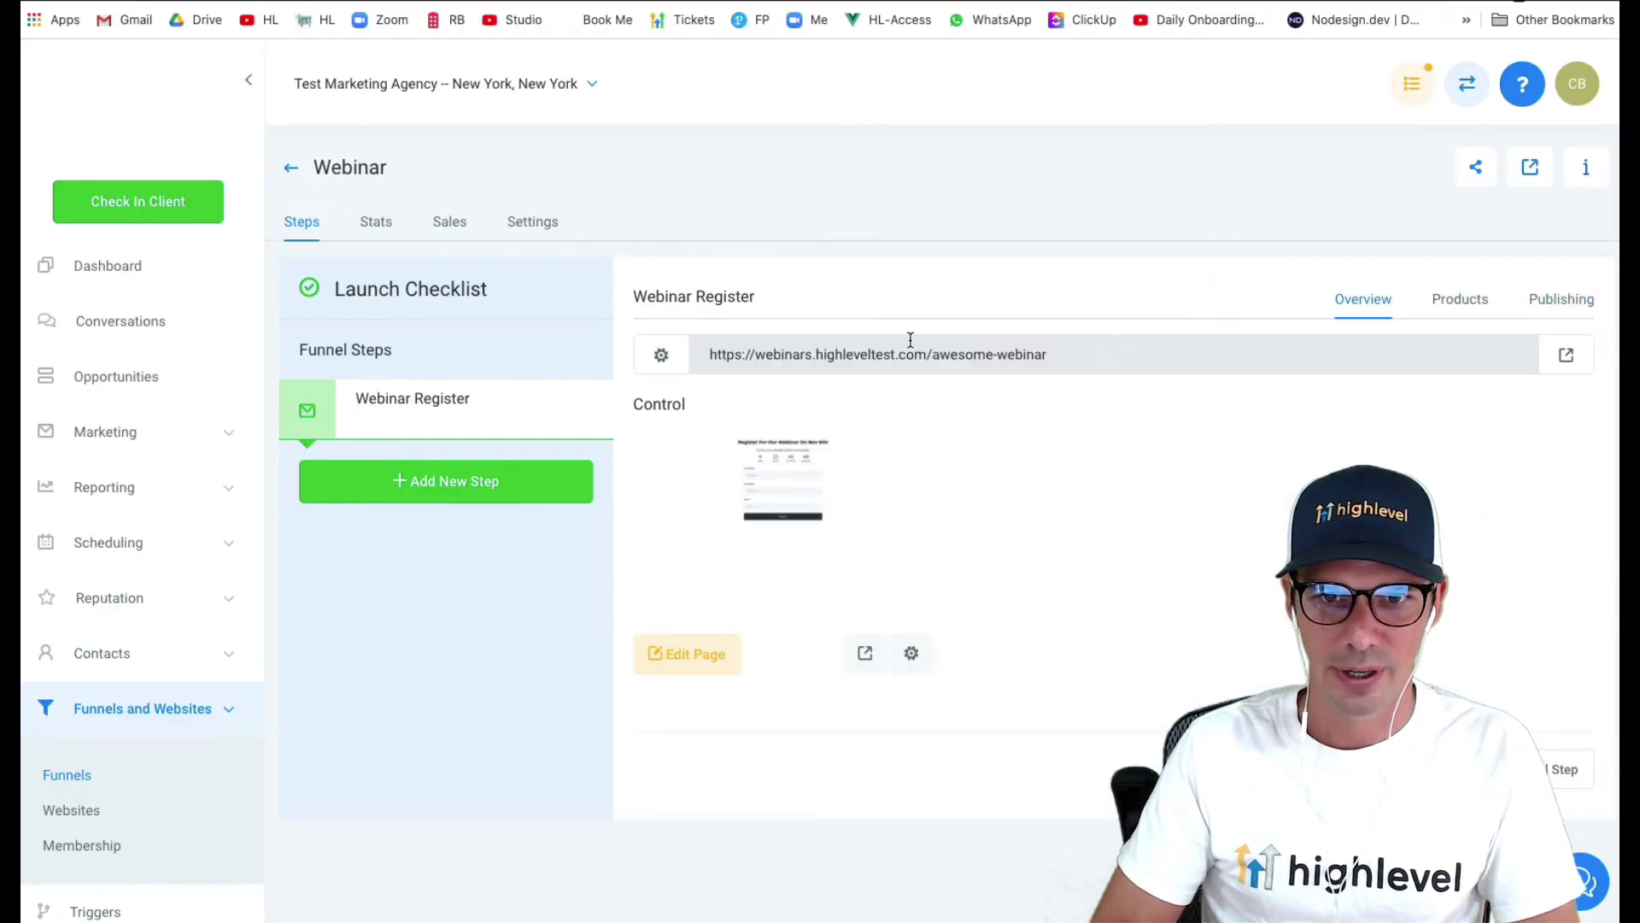
{"action": "triple_click", "coordinate": [910, 340]}
- Load webinars.highleveltest.com/awesome-webinar in a new Chrome tab, then return to the Webinar funnel overview
{"action": "key", "text": "ctrl+c"}
{"action": "key", "text": "ctrl+t"}
{"action": "key", "text": "ctrl+v"}
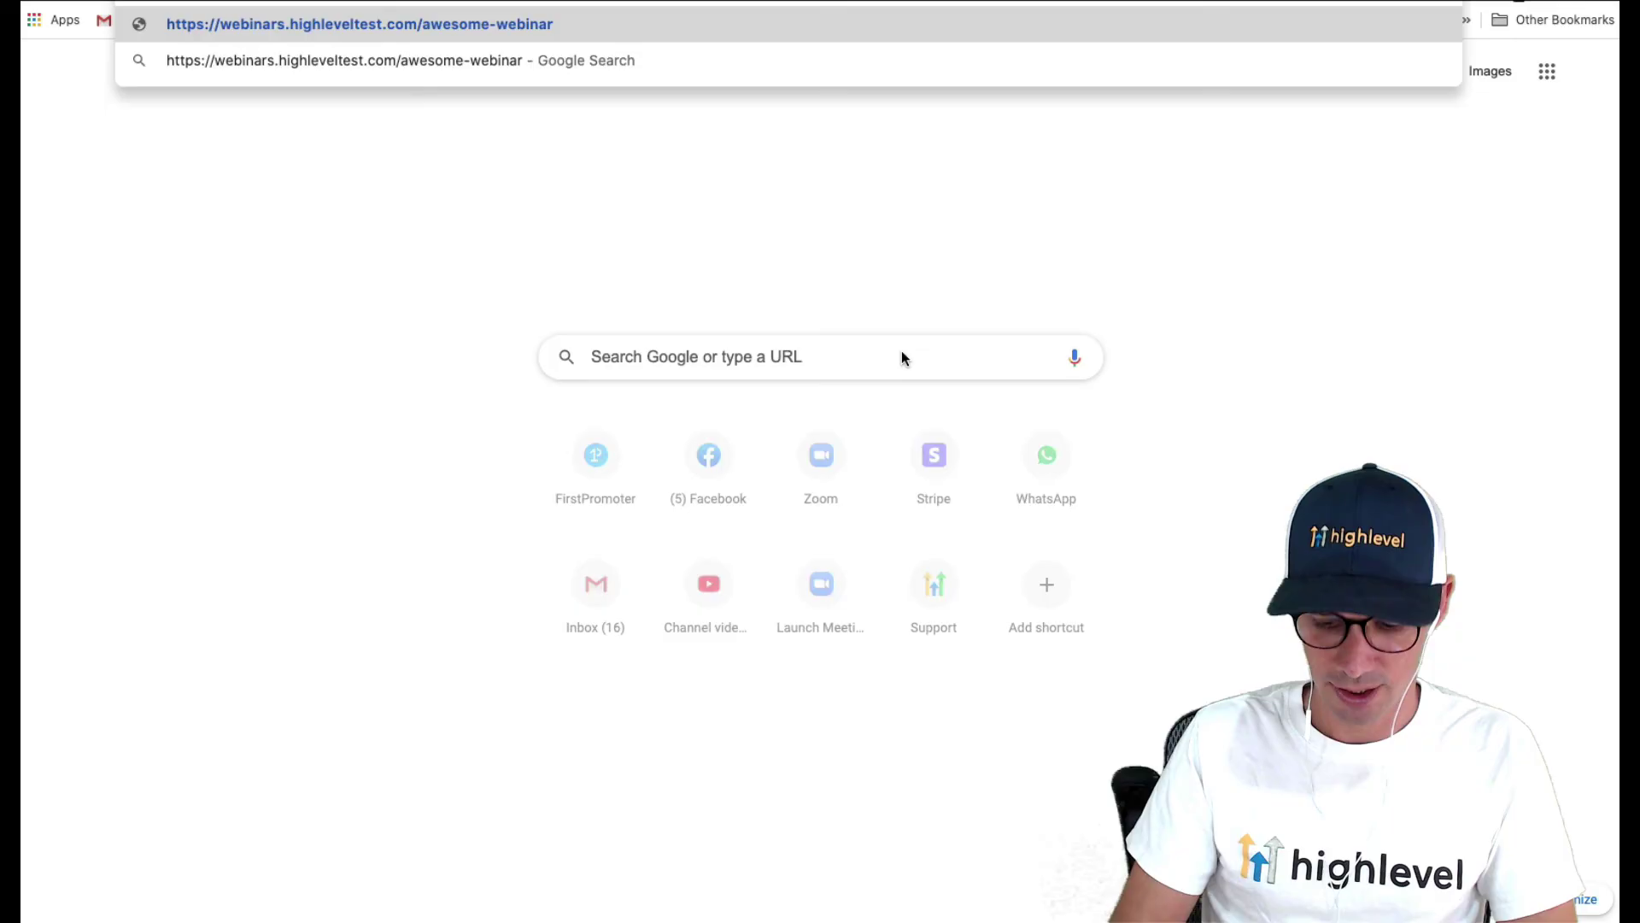
{"action": "key", "text": "Return"}
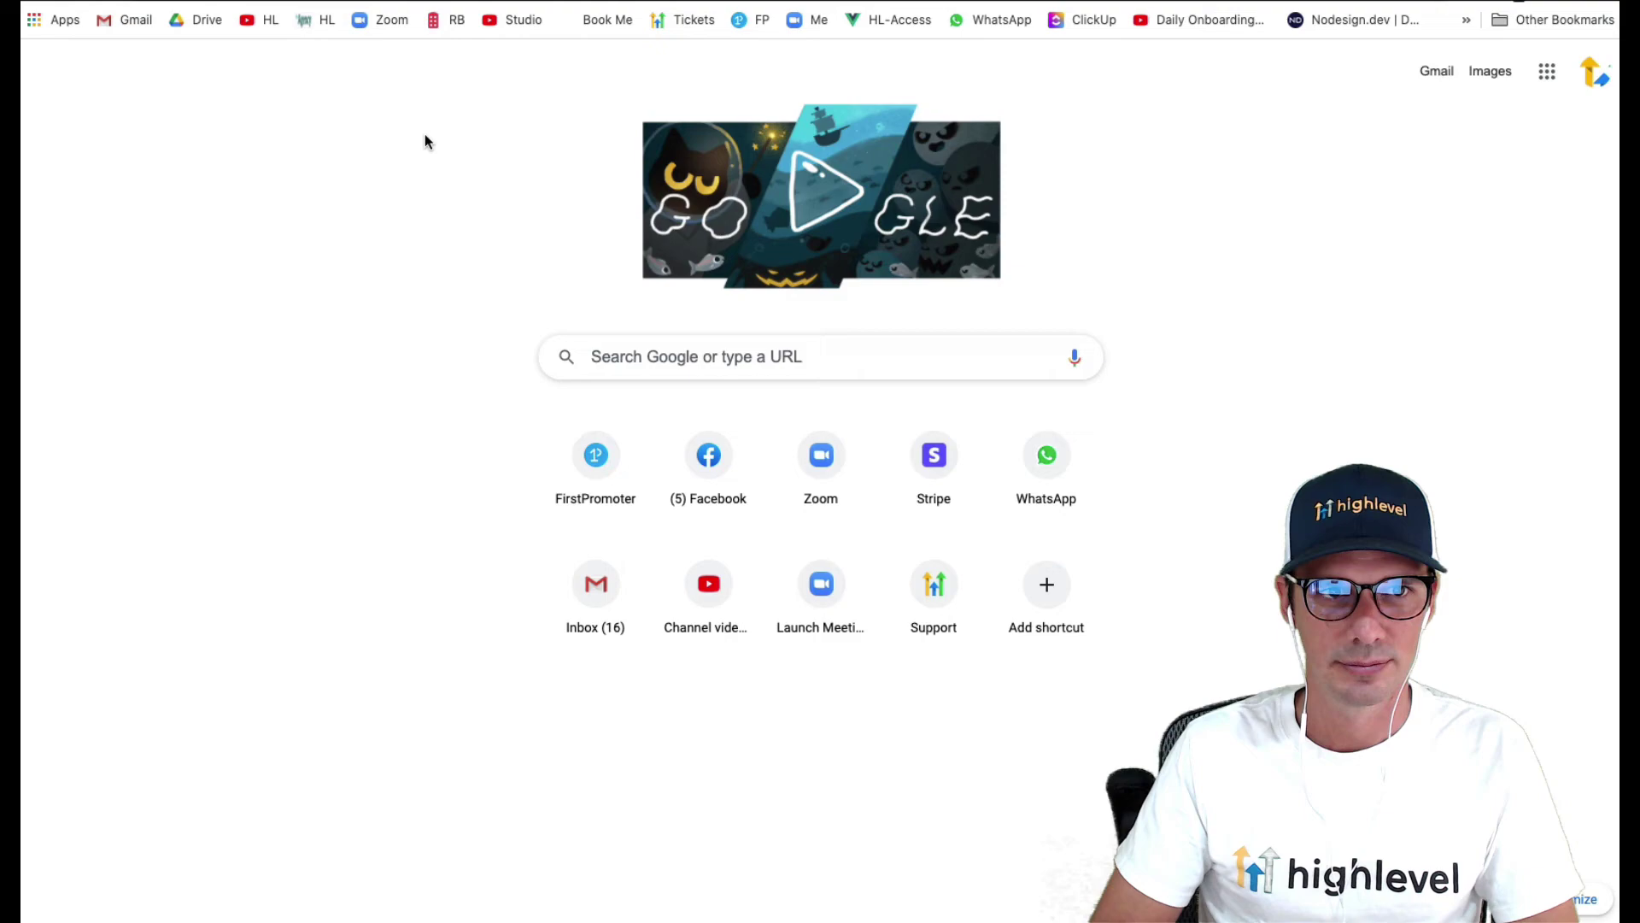
{"action": "key", "text": "Return"}
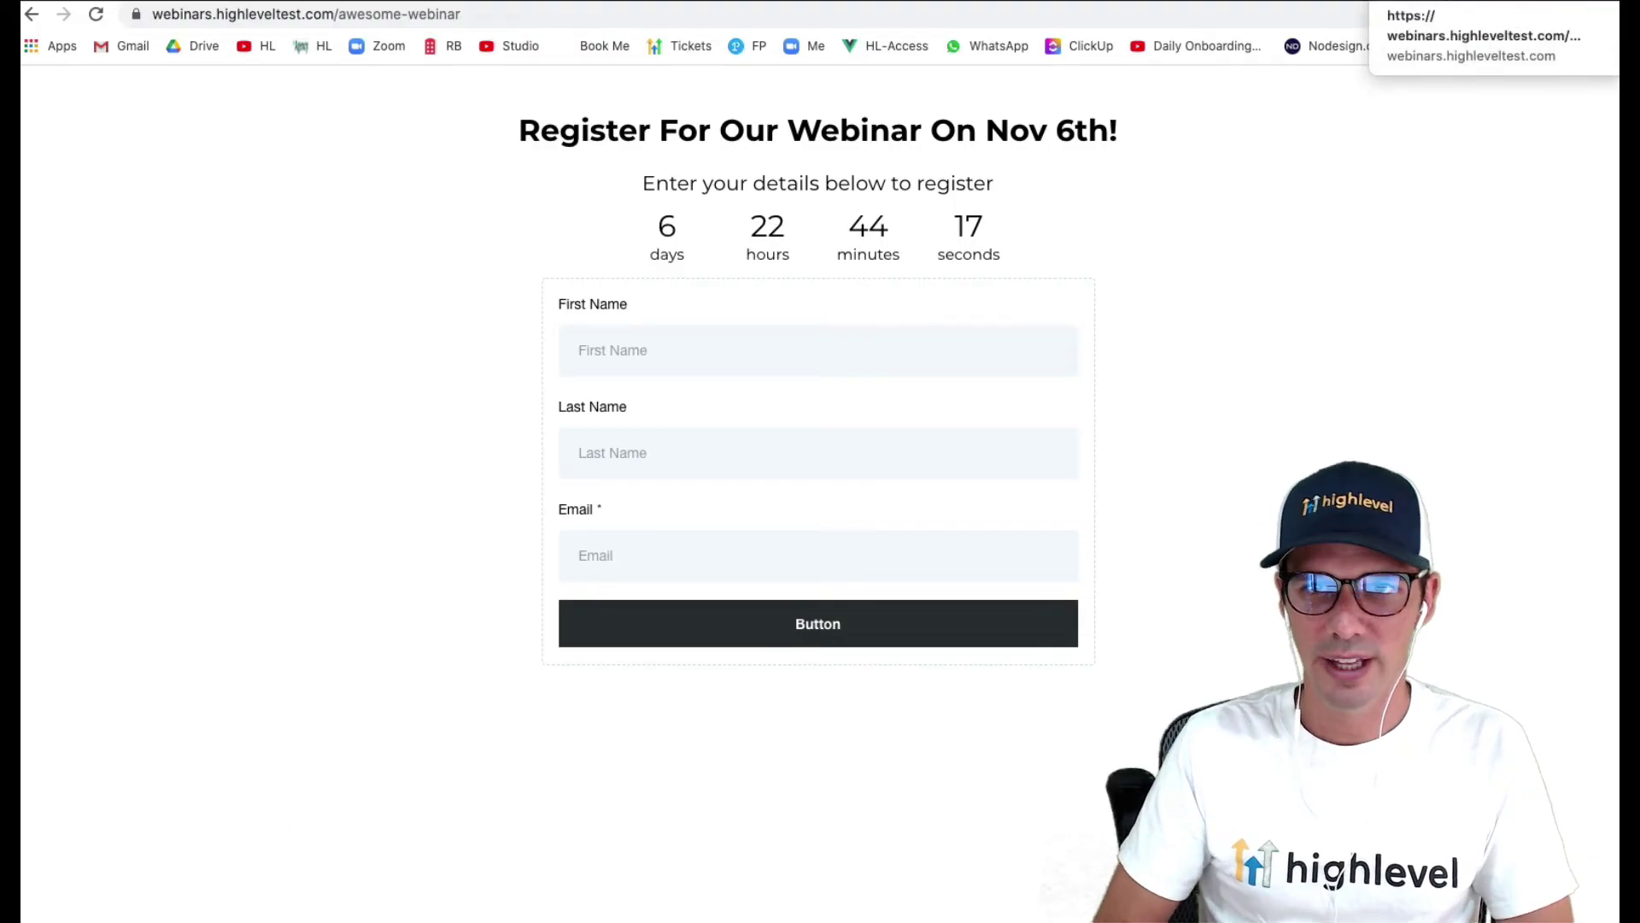
{"action": "key", "text": "super+w"}
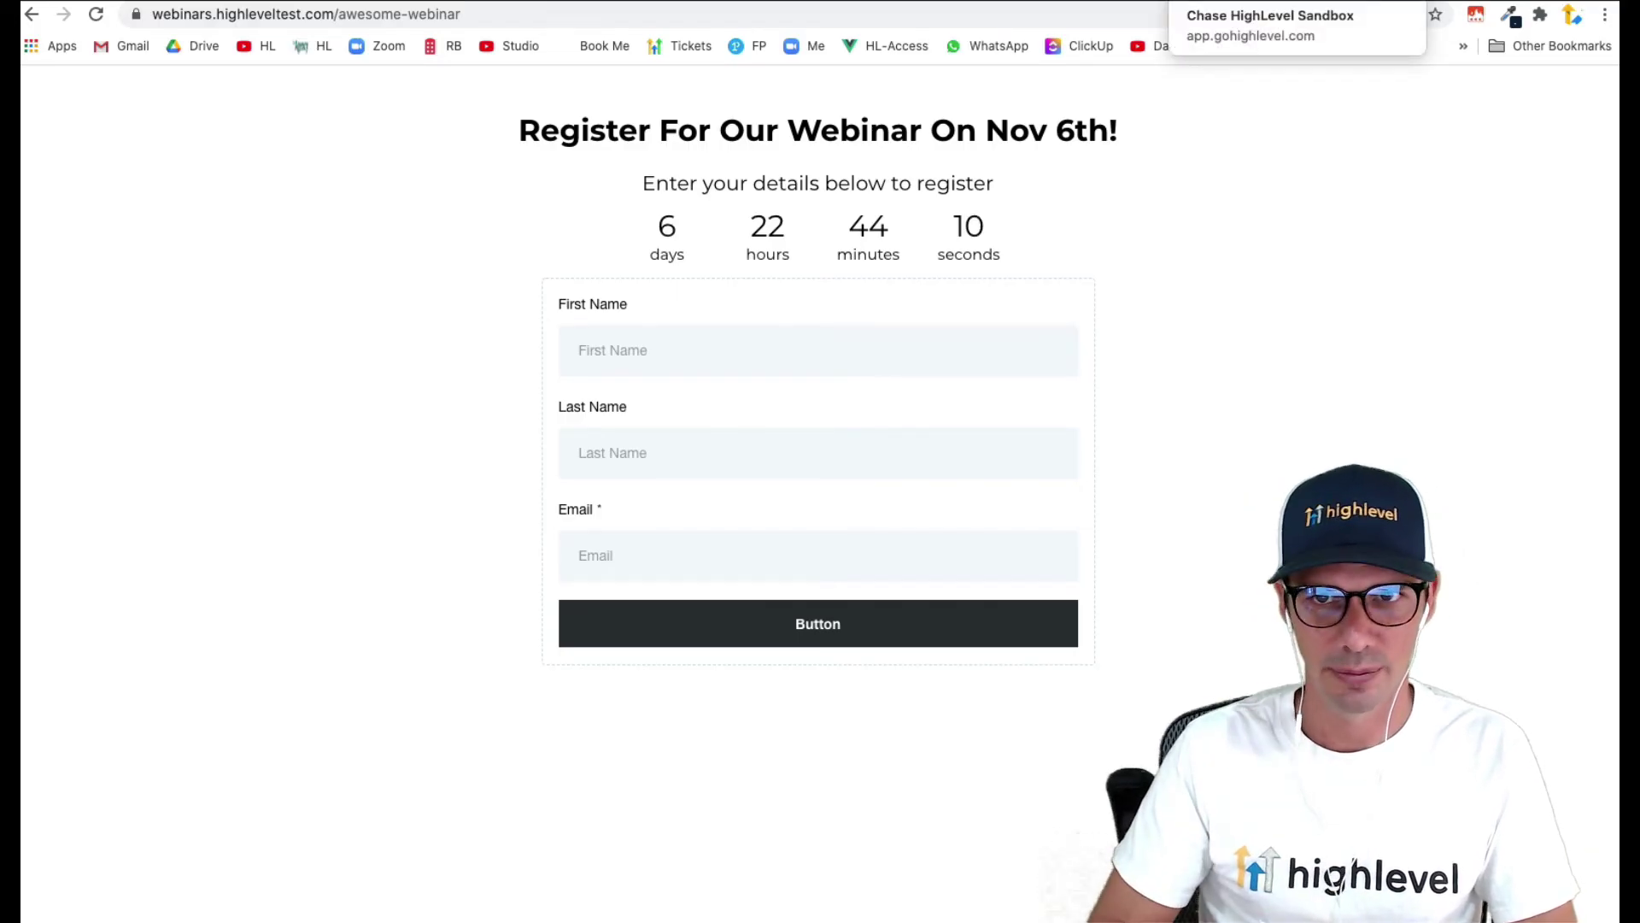
{"action": "key", "text": "ctrl+Tab"}
- Create a new trigger folder named Webinar
{"action": "left_click", "coordinate": [109, 733]}
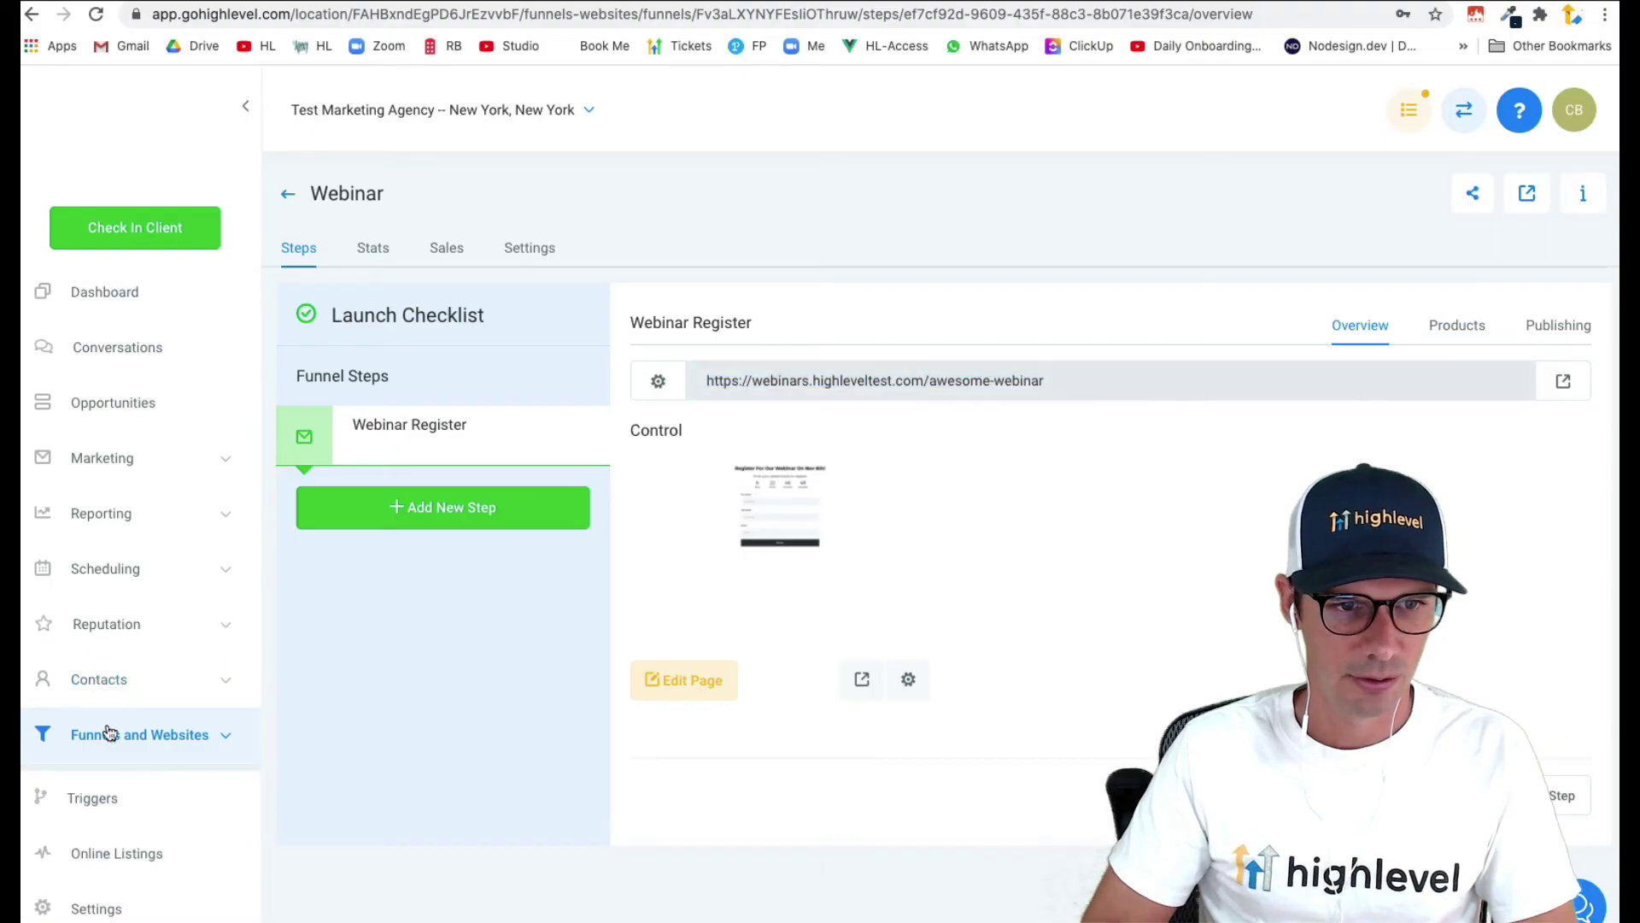
{"action": "left_click", "coordinate": [94, 784]}
{"action": "left_click", "coordinate": [1396, 207]}
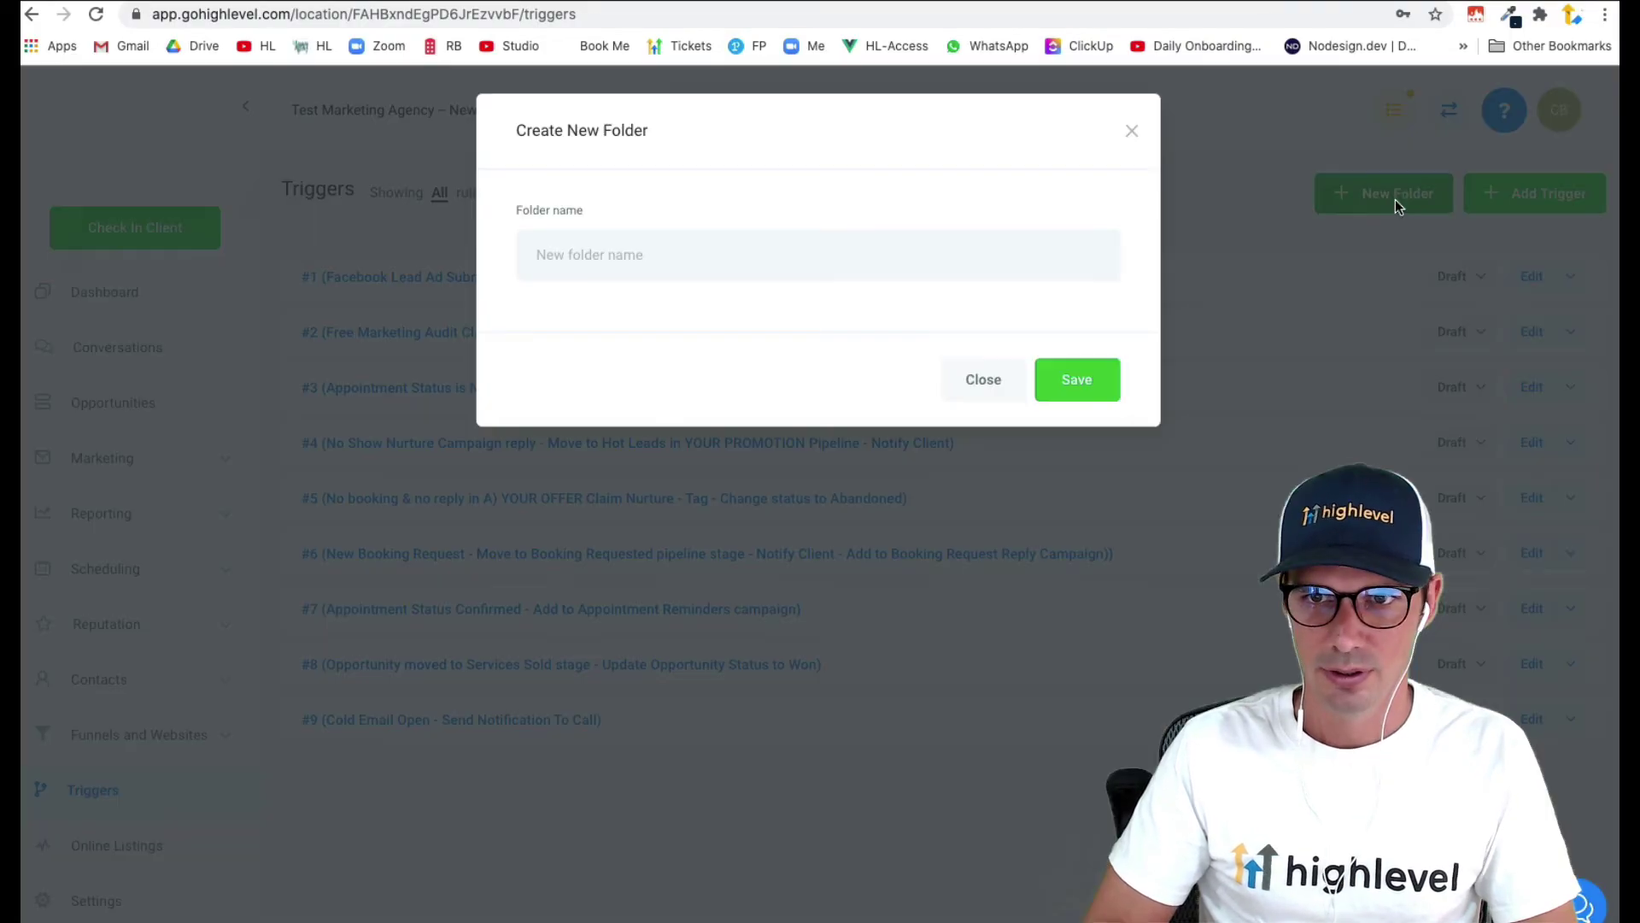
{"action": "type", "text": "Webinar"}
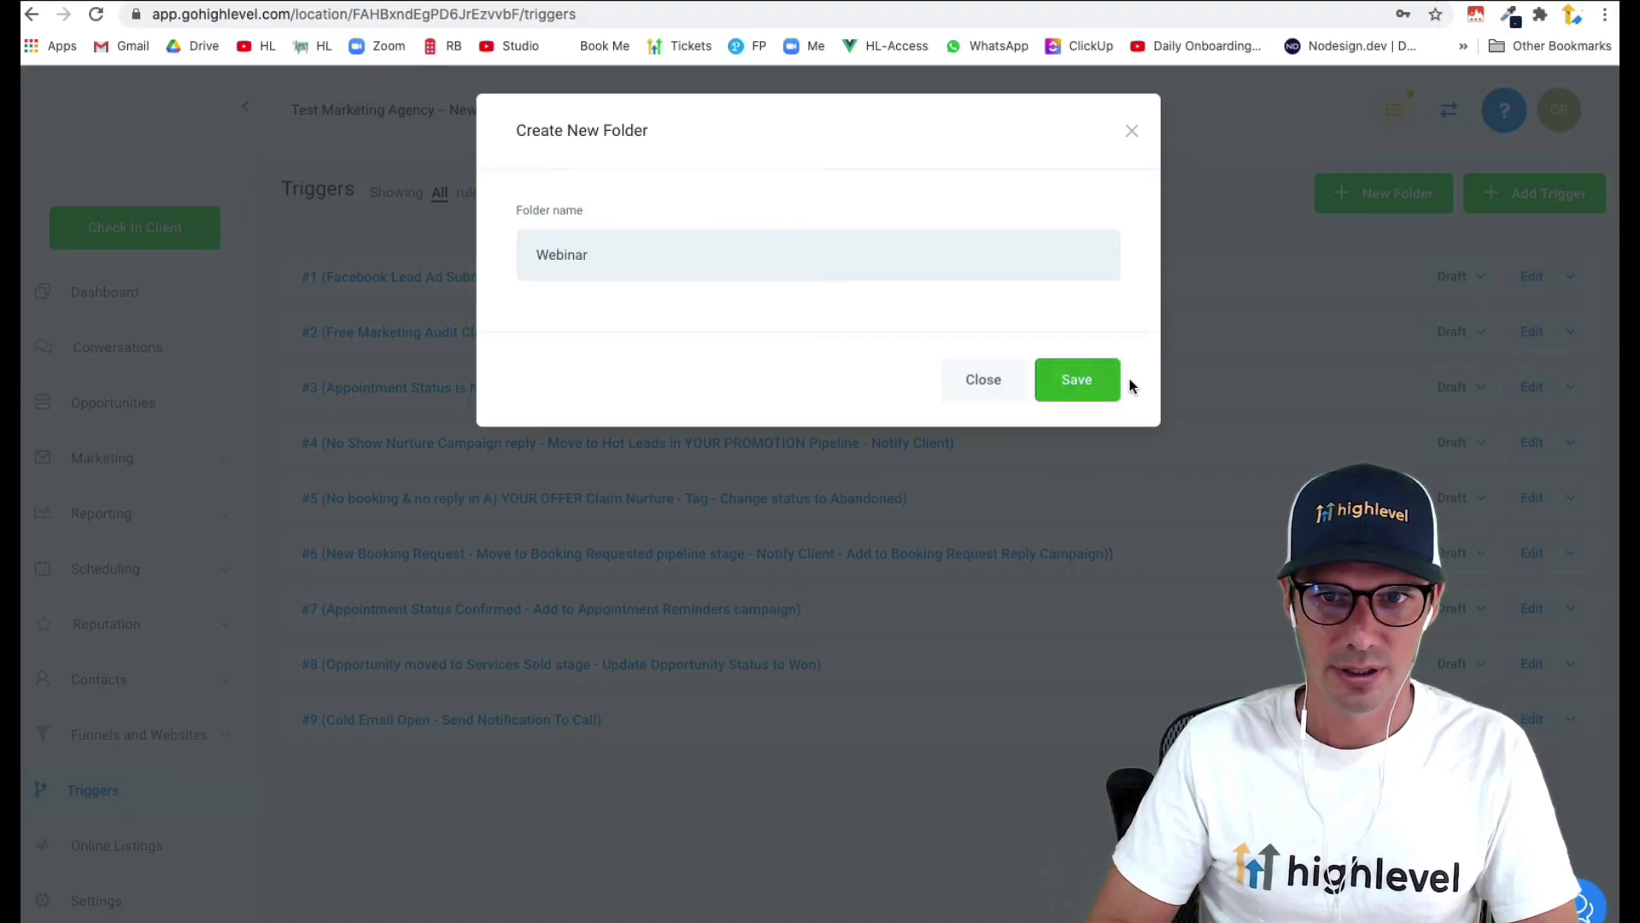
{"action": "left_click", "coordinate": [1111, 381]}
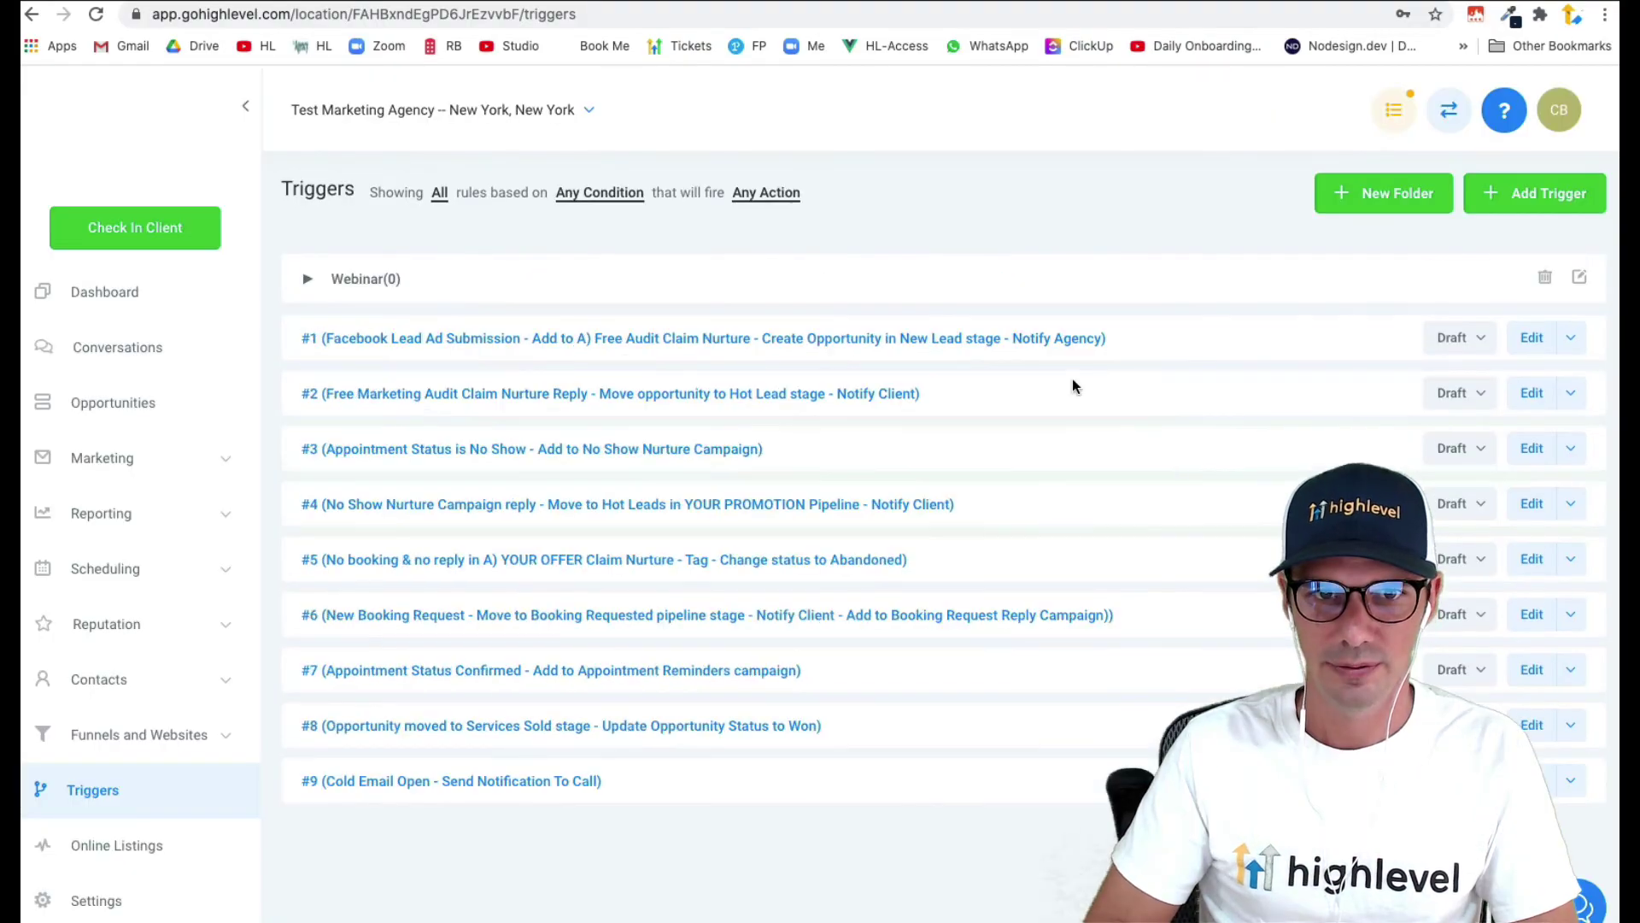
- Add a trigger named 'New Awesome Webinar Registration' in the Webinar folder and save it
{"action": "left_click", "coordinate": [1523, 208]}
{"action": "left_click", "coordinate": [773, 271]}
{"action": "type", "text": "New"}
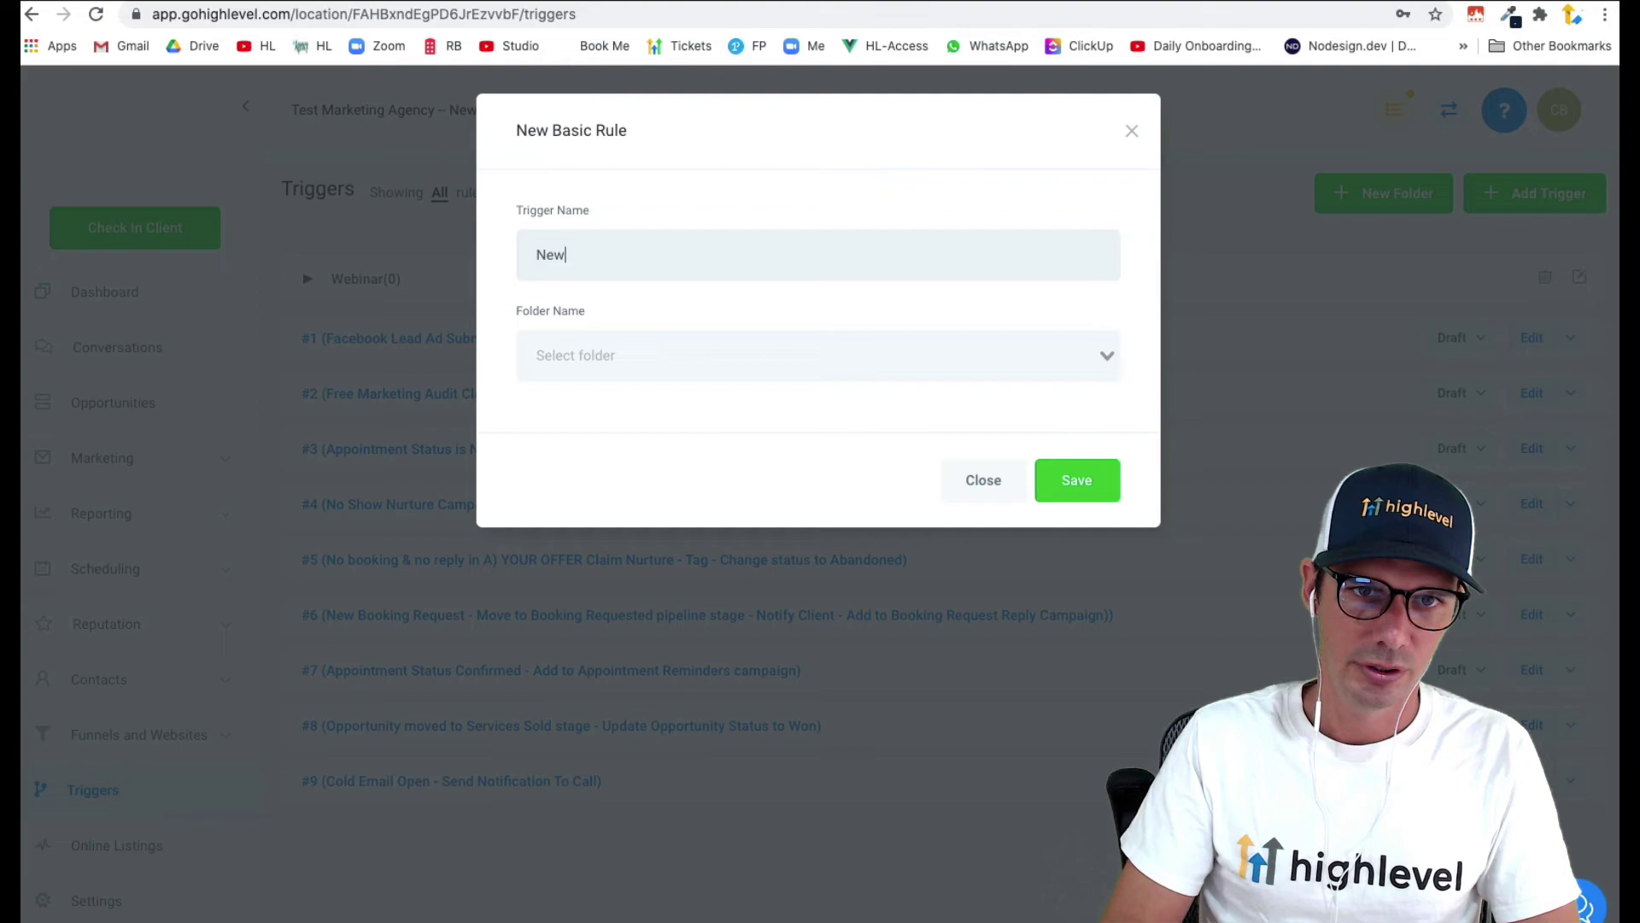
{"action": "type", "text": " Awes"}
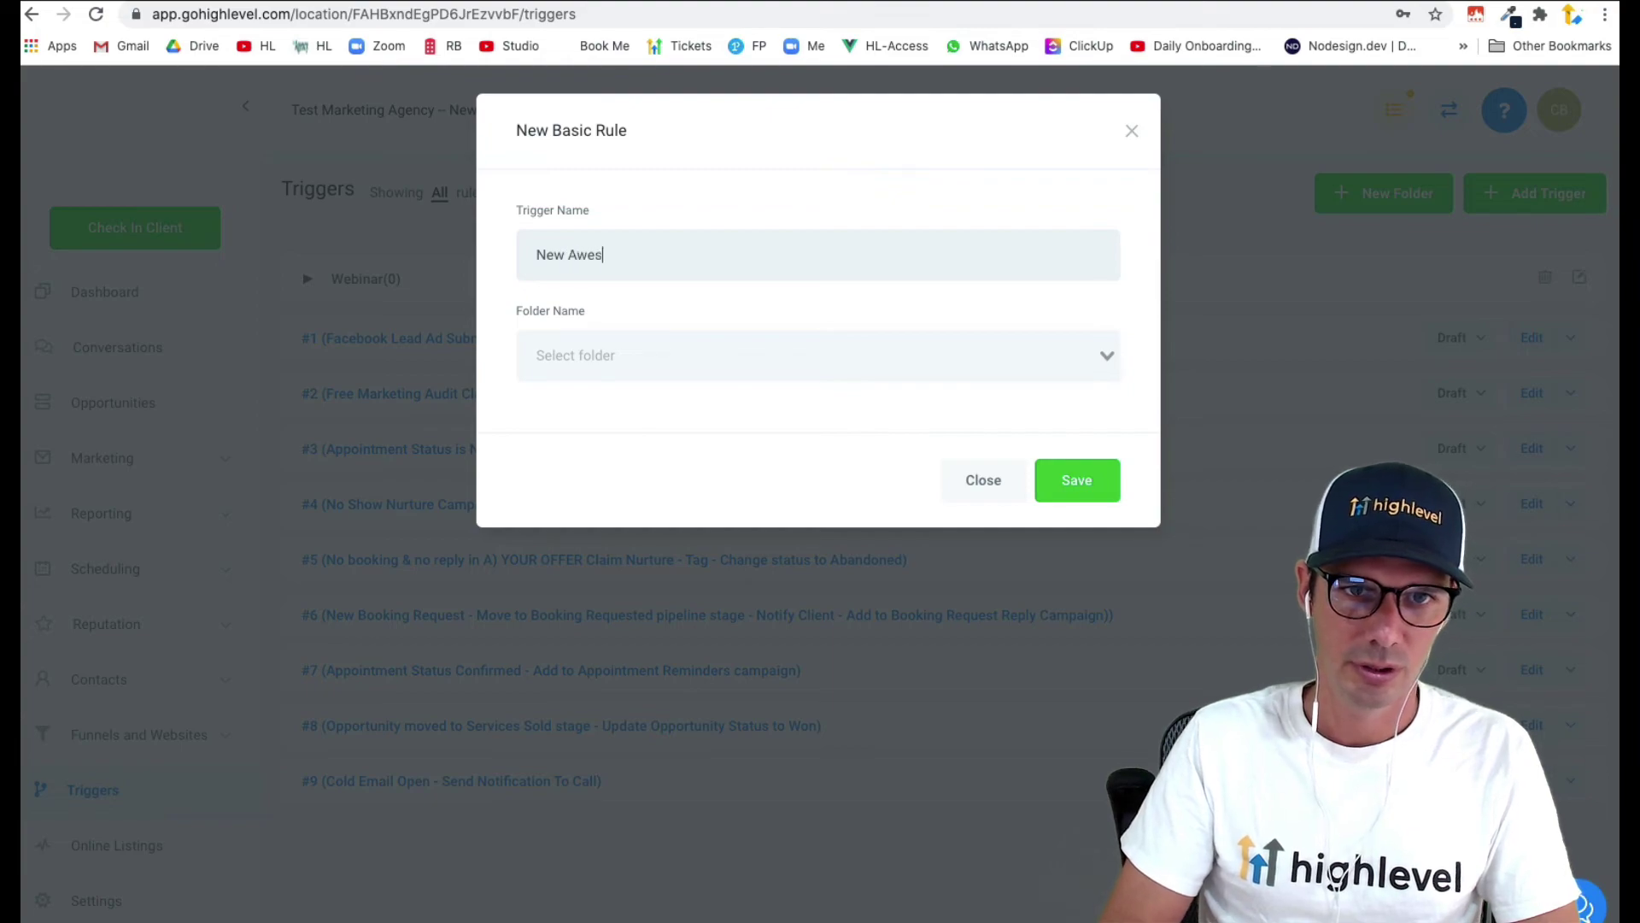
{"action": "type", "text": "ome WEbi"}
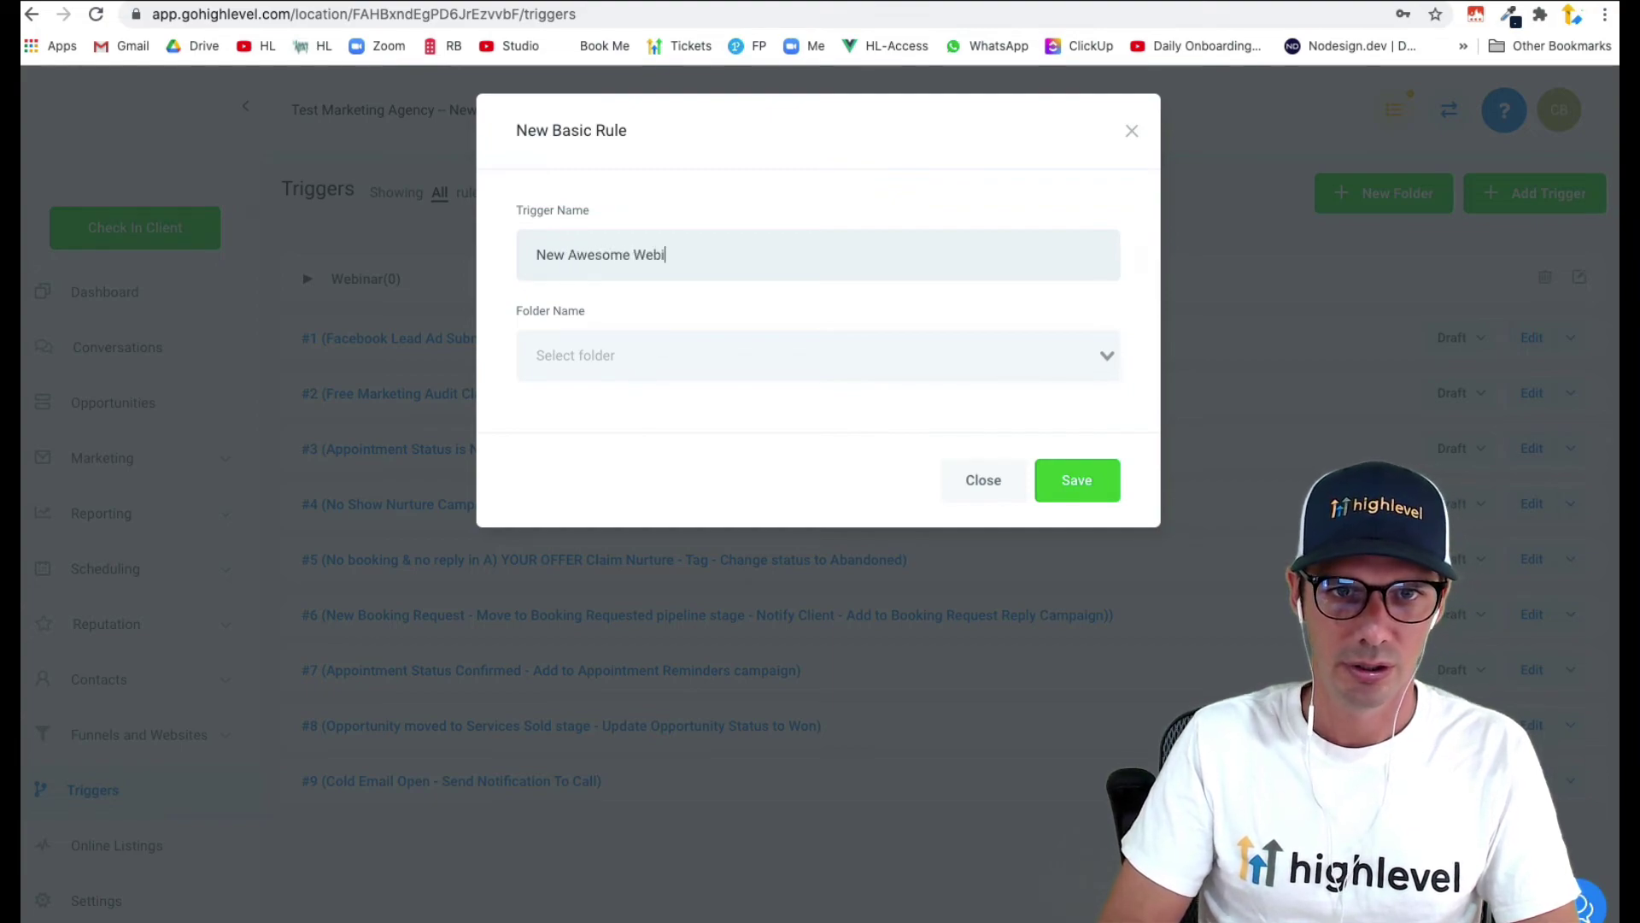
{"action": "type", "text": "nar Registrar"}
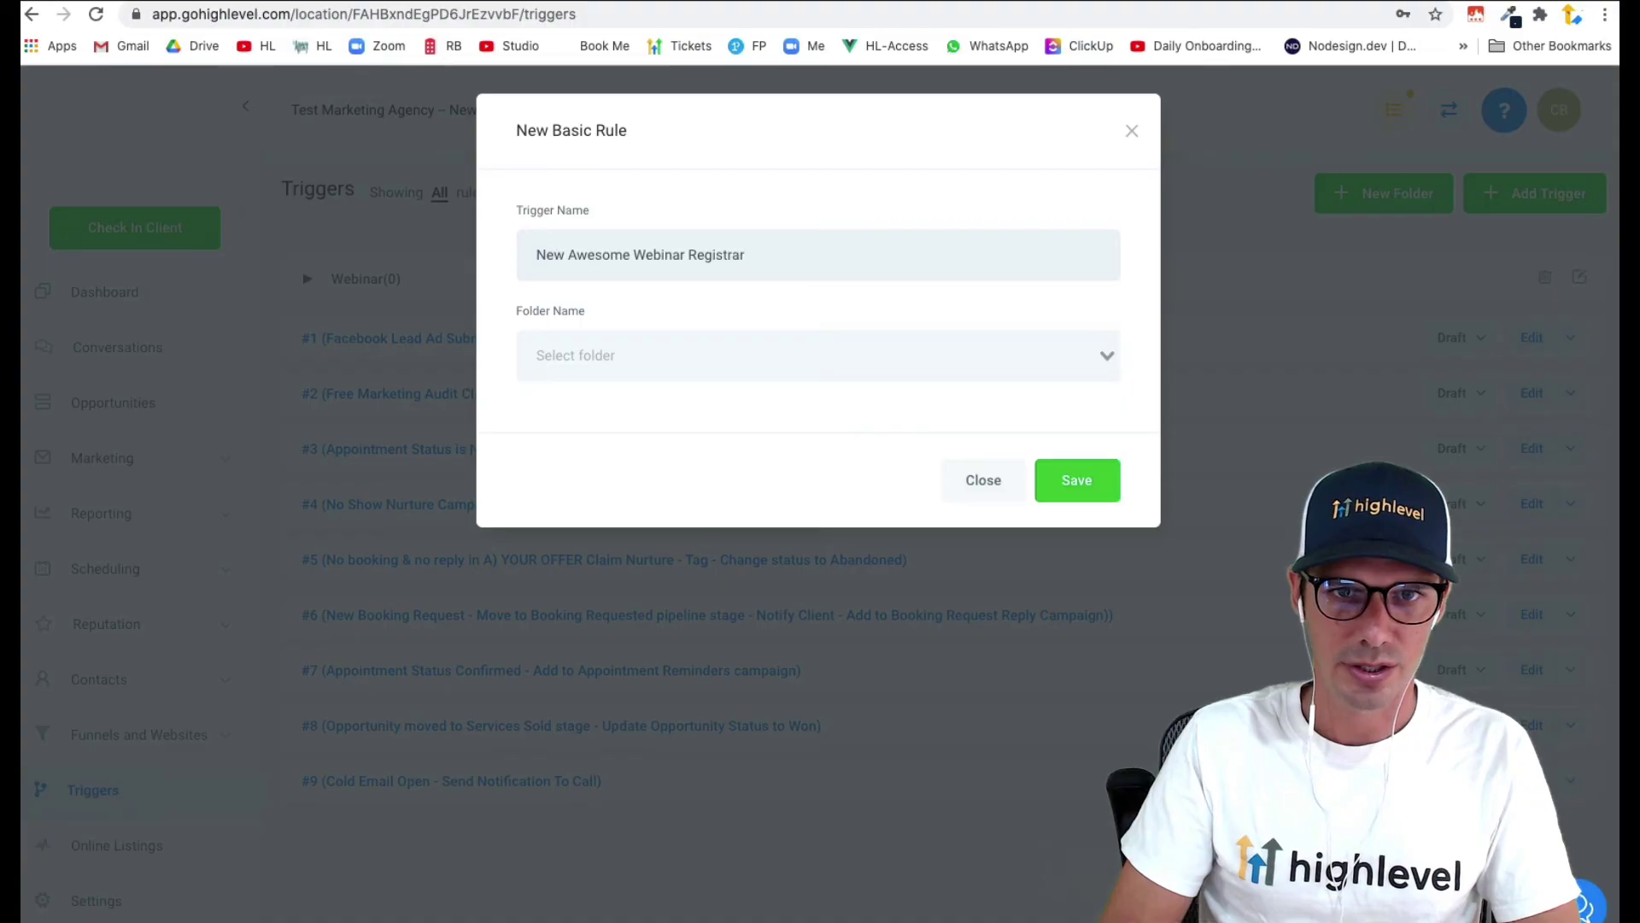
{"action": "key", "text": "BackSpace"}
{"action": "type", "text": "tion"}
{"action": "left_click", "coordinate": [732, 363]}
{"action": "left_click", "coordinate": [718, 398]}
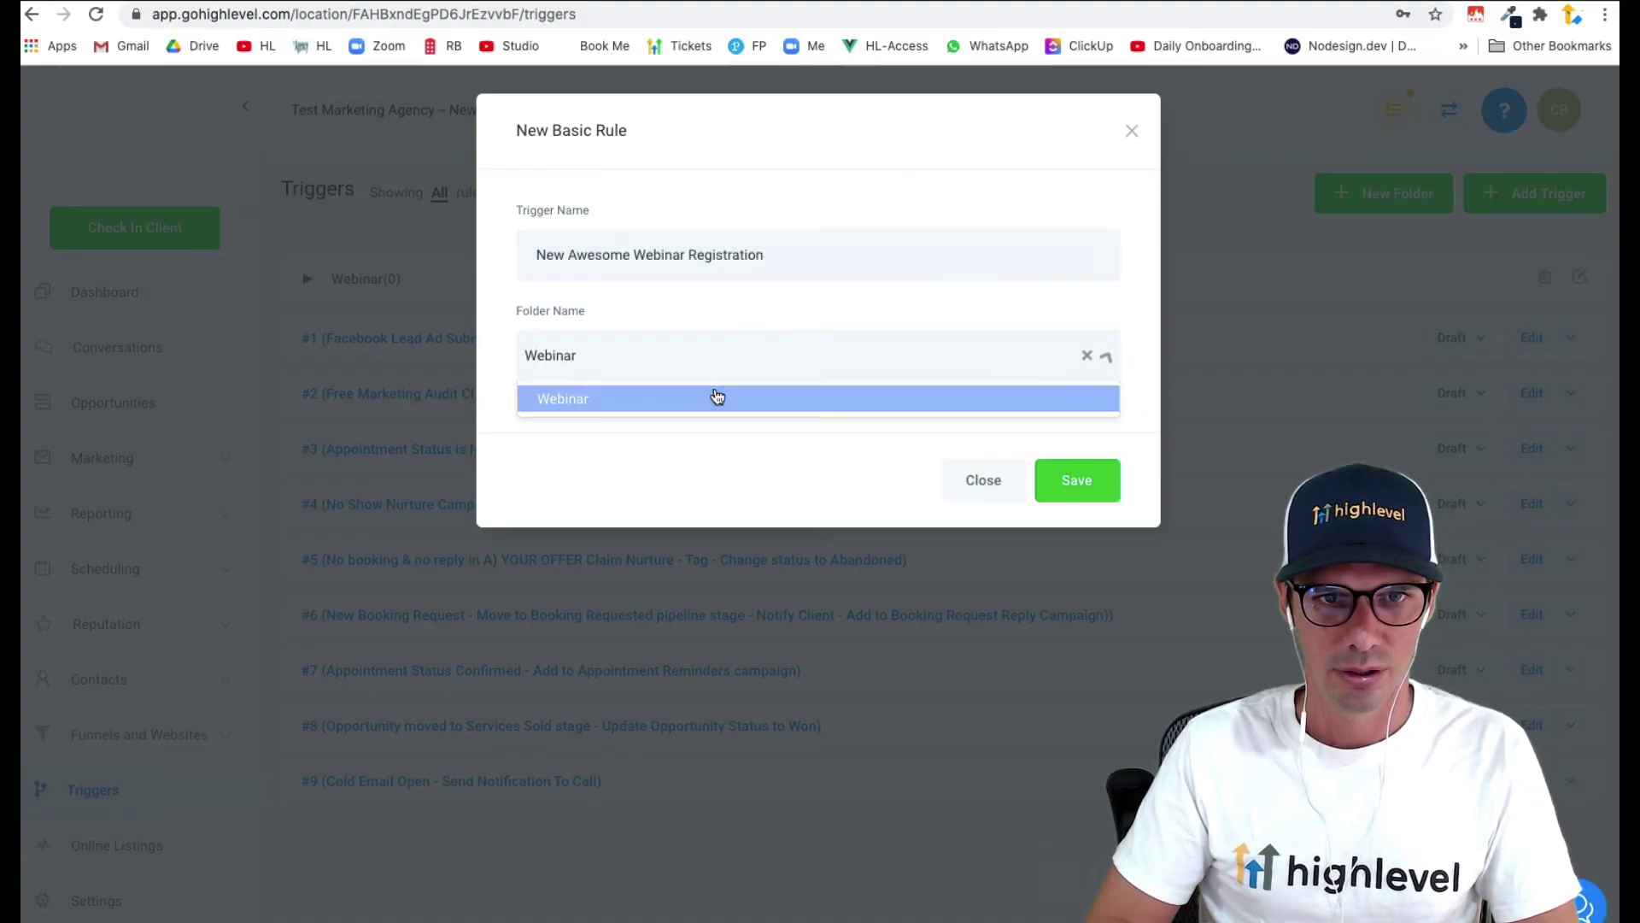
{"action": "left_click", "coordinate": [1051, 480]}
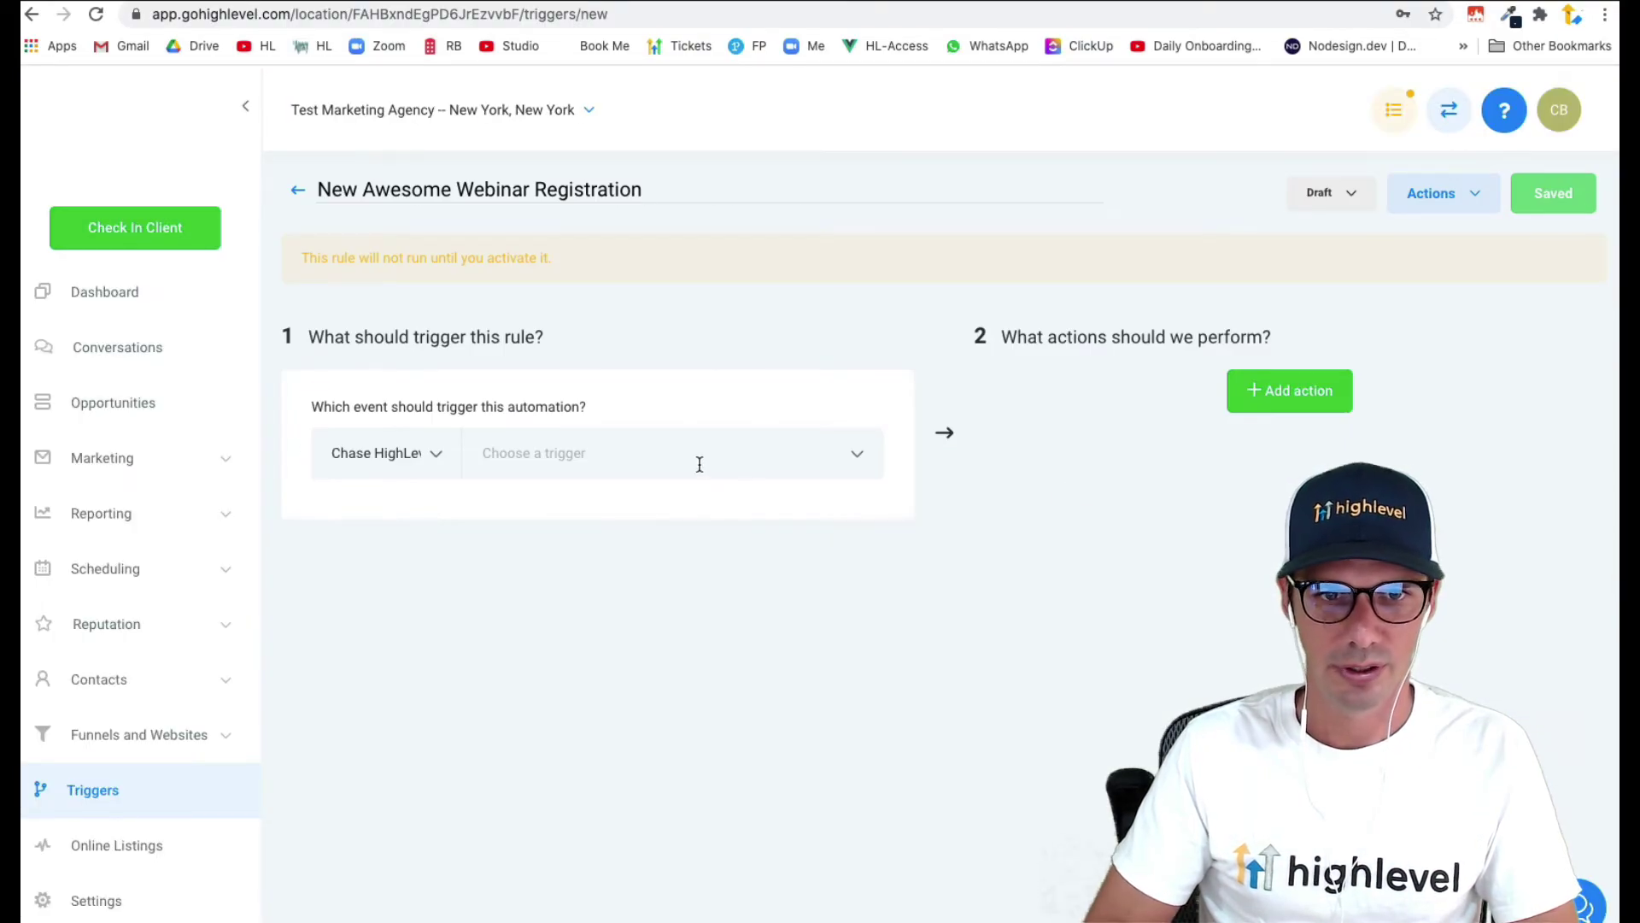
- Set the trigger event to Form Submitted, filtered to Form is Webinar Signup
{"action": "left_click", "coordinate": [699, 464]}
{"action": "scroll", "coordinate": [632, 694], "scroll_direction": "down", "scroll_amount": 1}
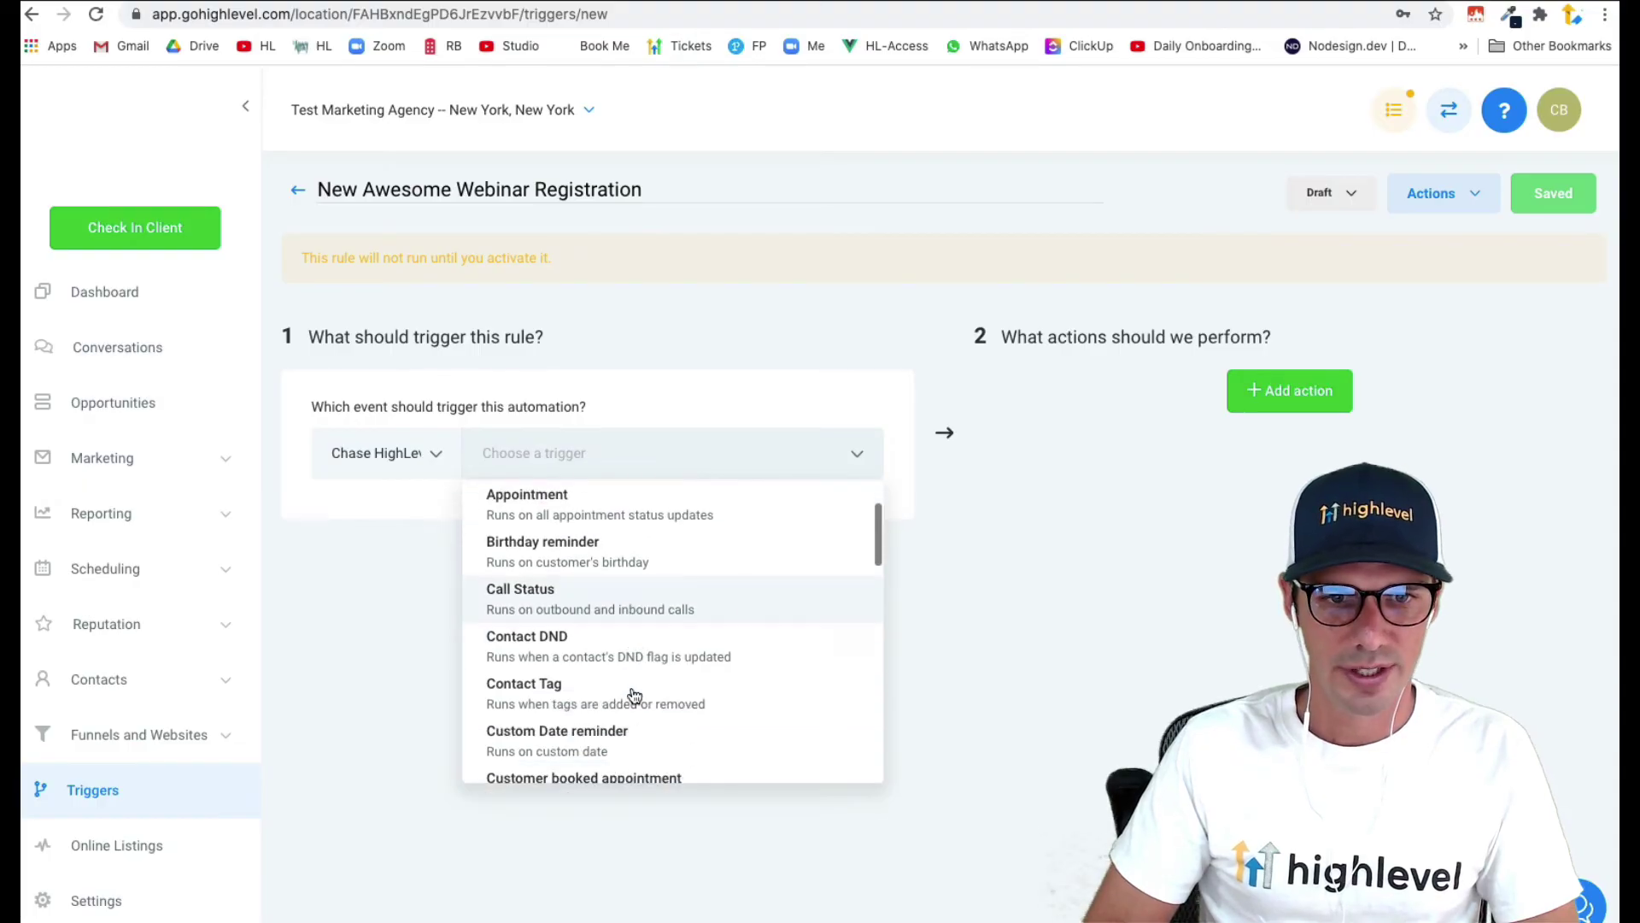
{"action": "scroll", "coordinate": [634, 695], "scroll_direction": "down", "scroll_amount": 3}
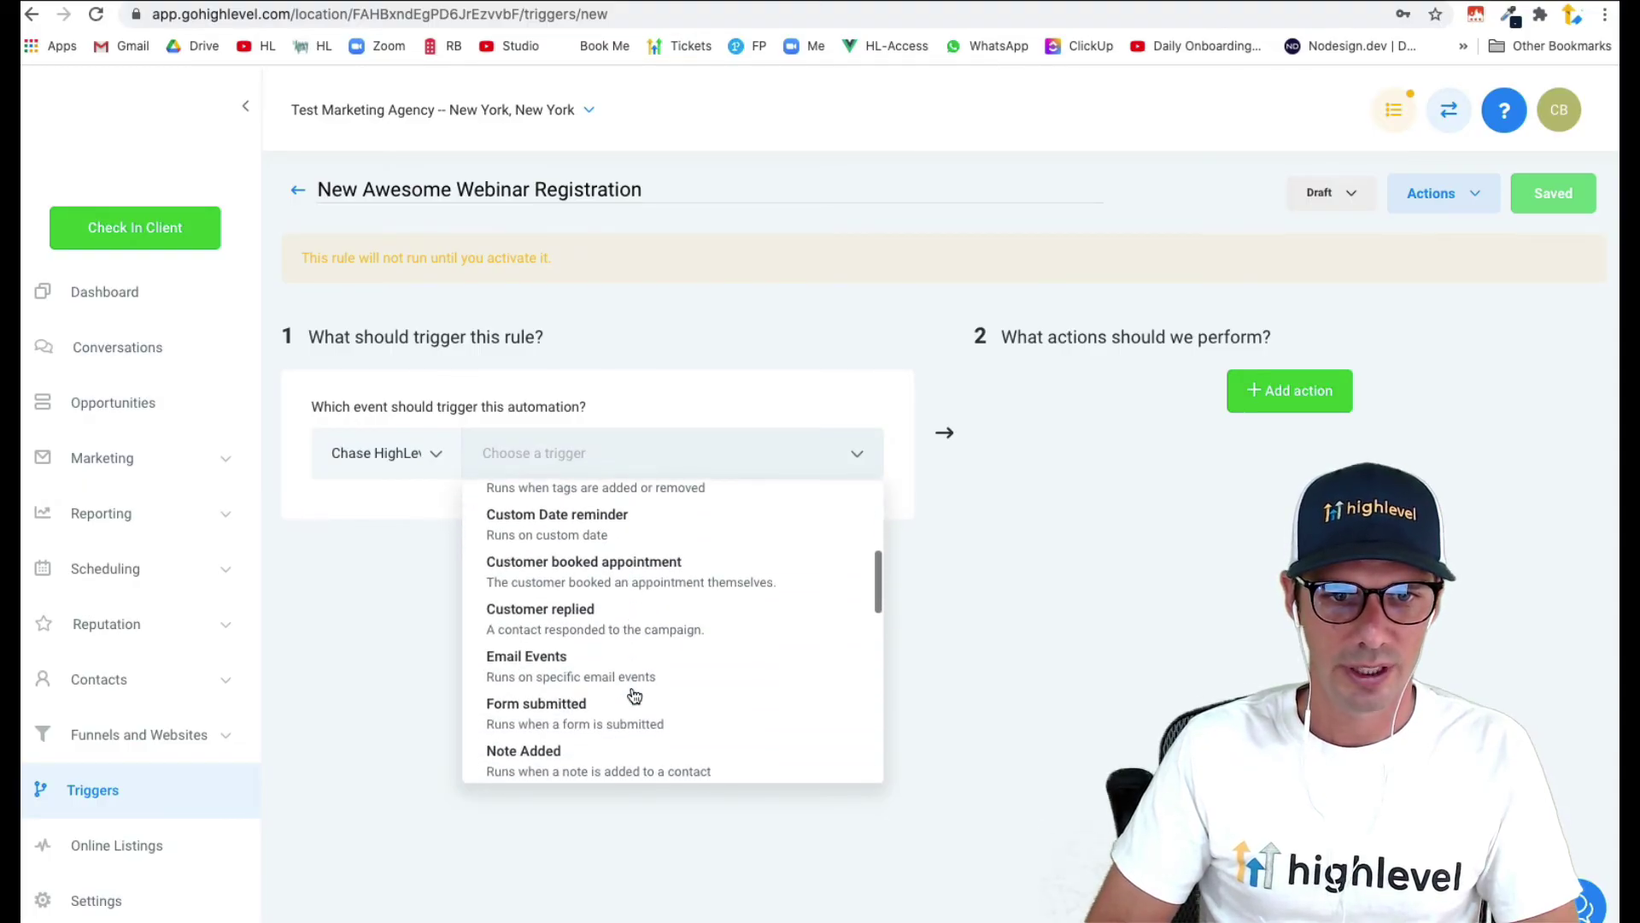
{"action": "left_click", "coordinate": [578, 707]}
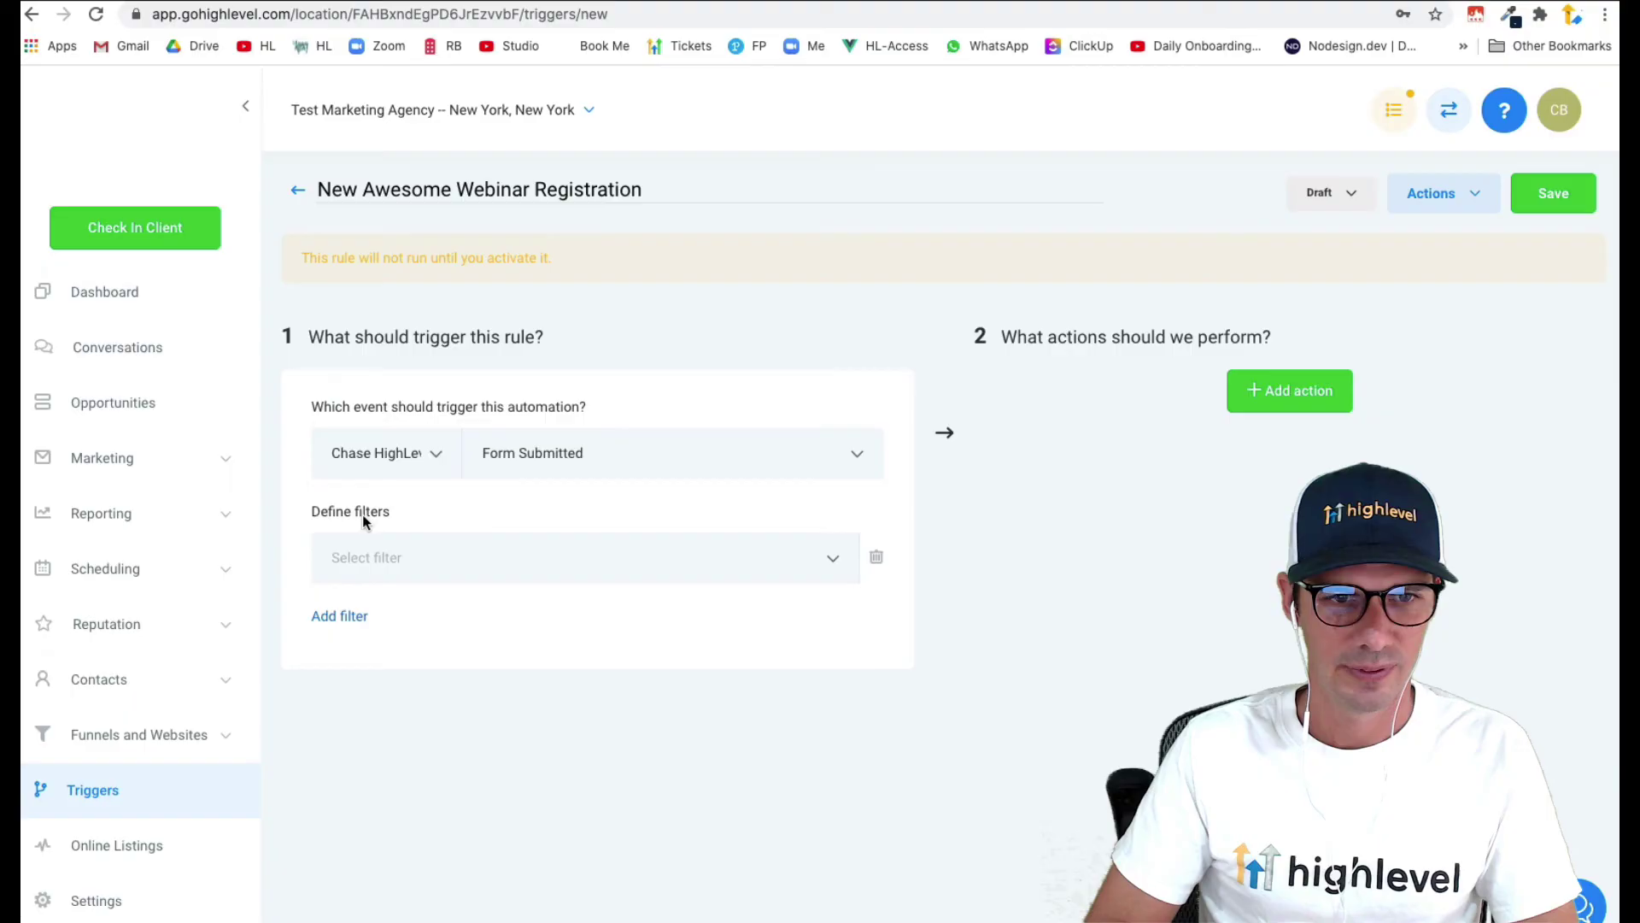
{"action": "left_click", "coordinate": [512, 547]}
{"action": "left_click", "coordinate": [615, 639]}
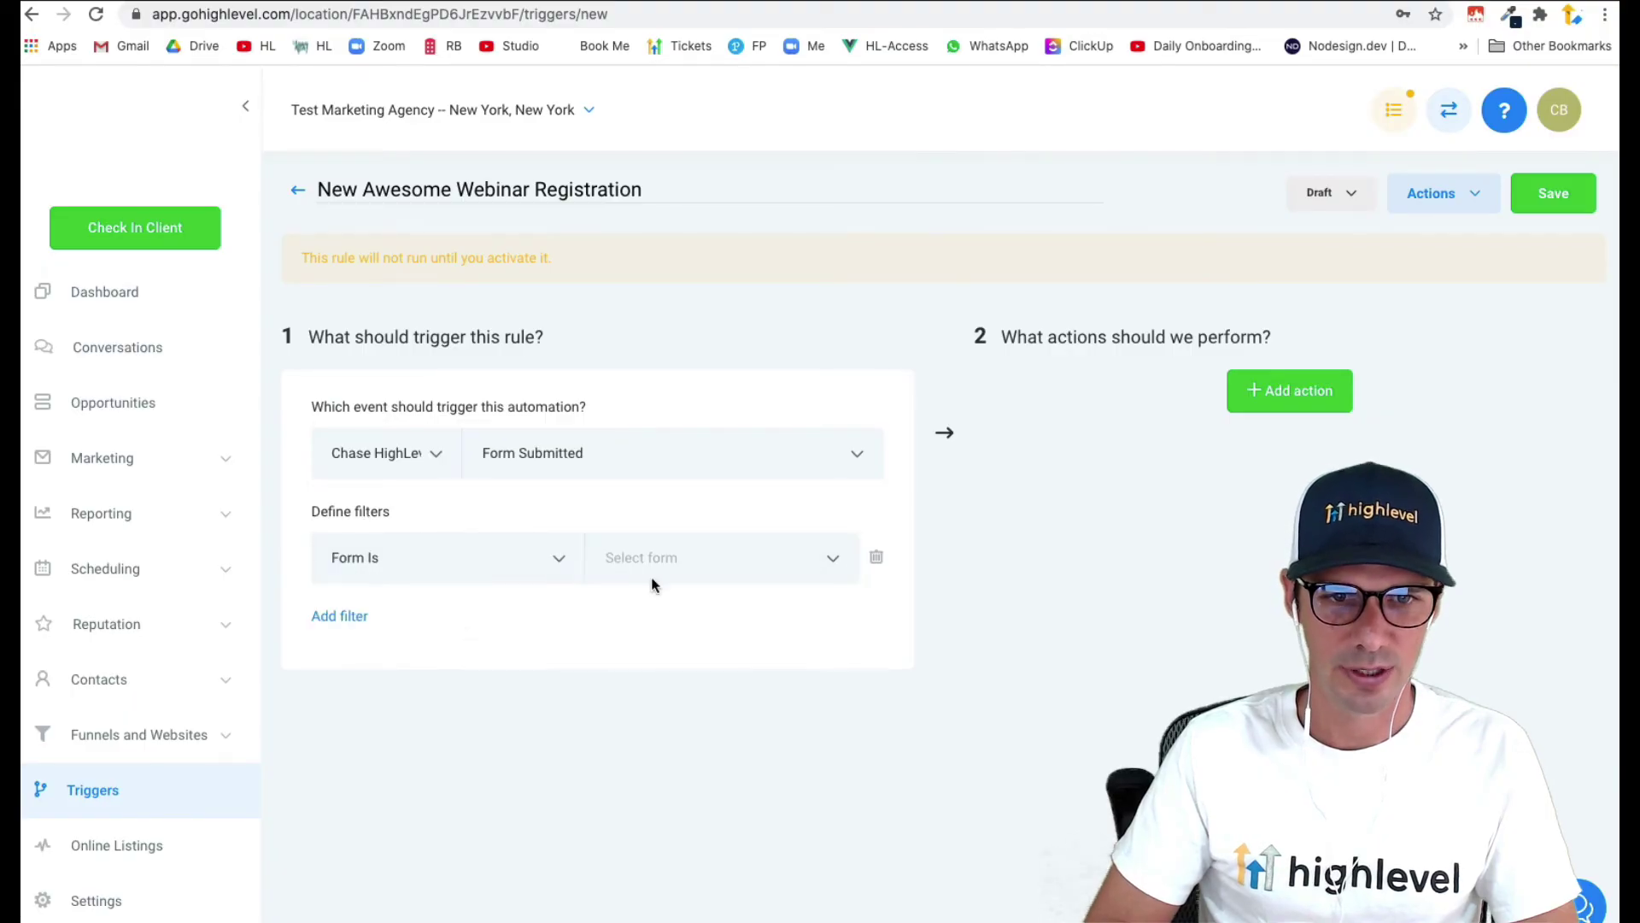
{"action": "left_click", "coordinate": [652, 579]}
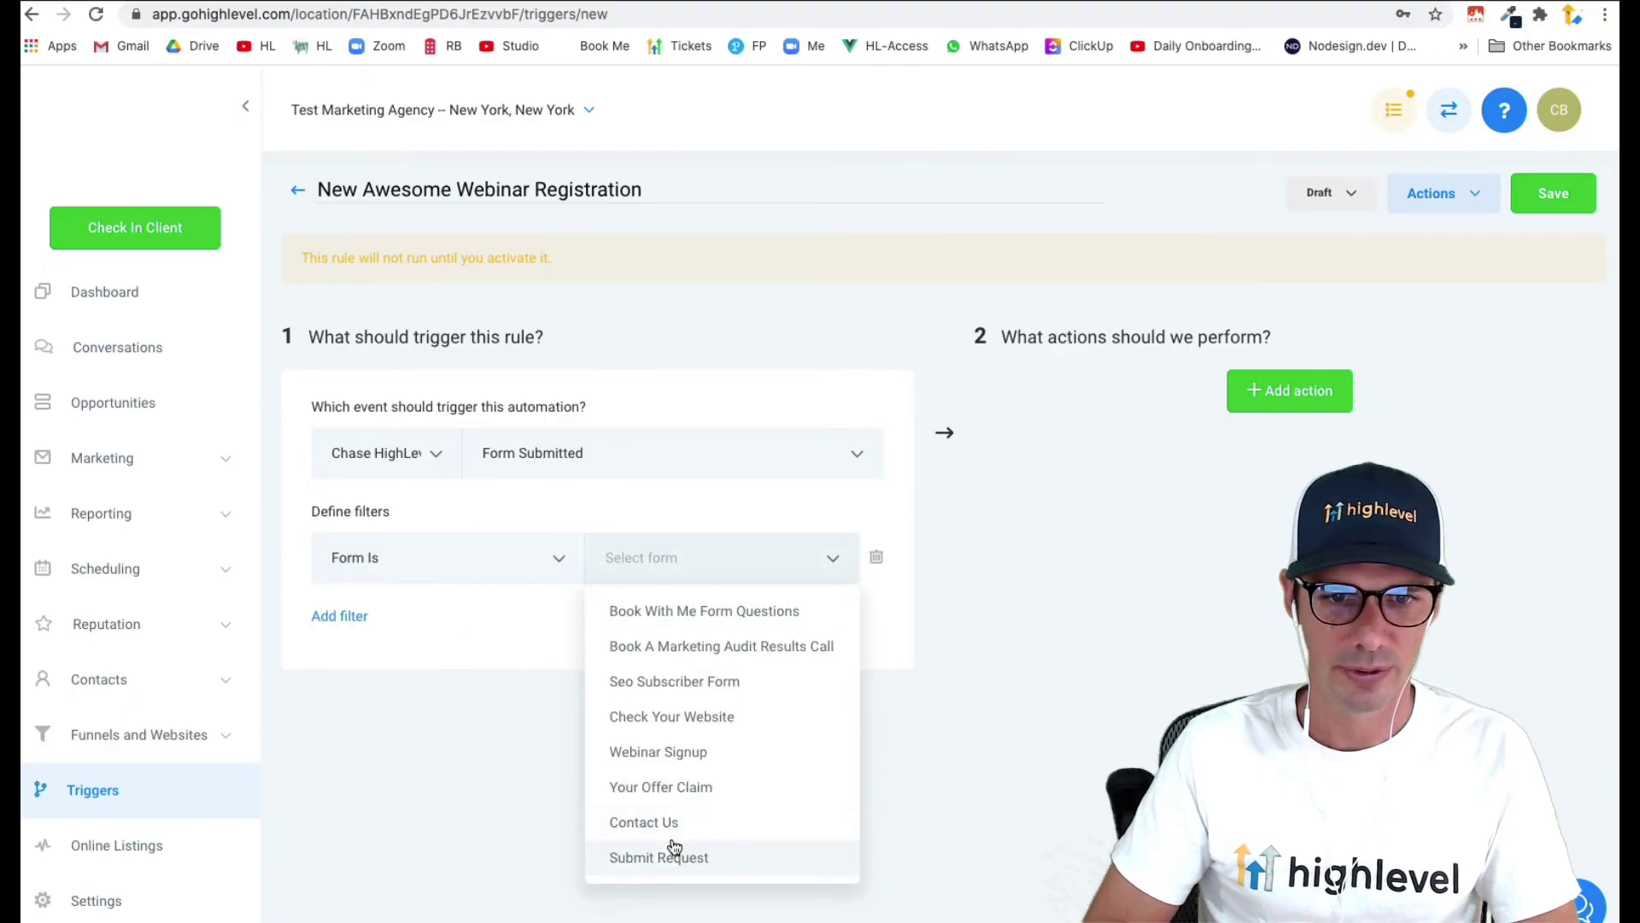
{"action": "left_click", "coordinate": [704, 755]}
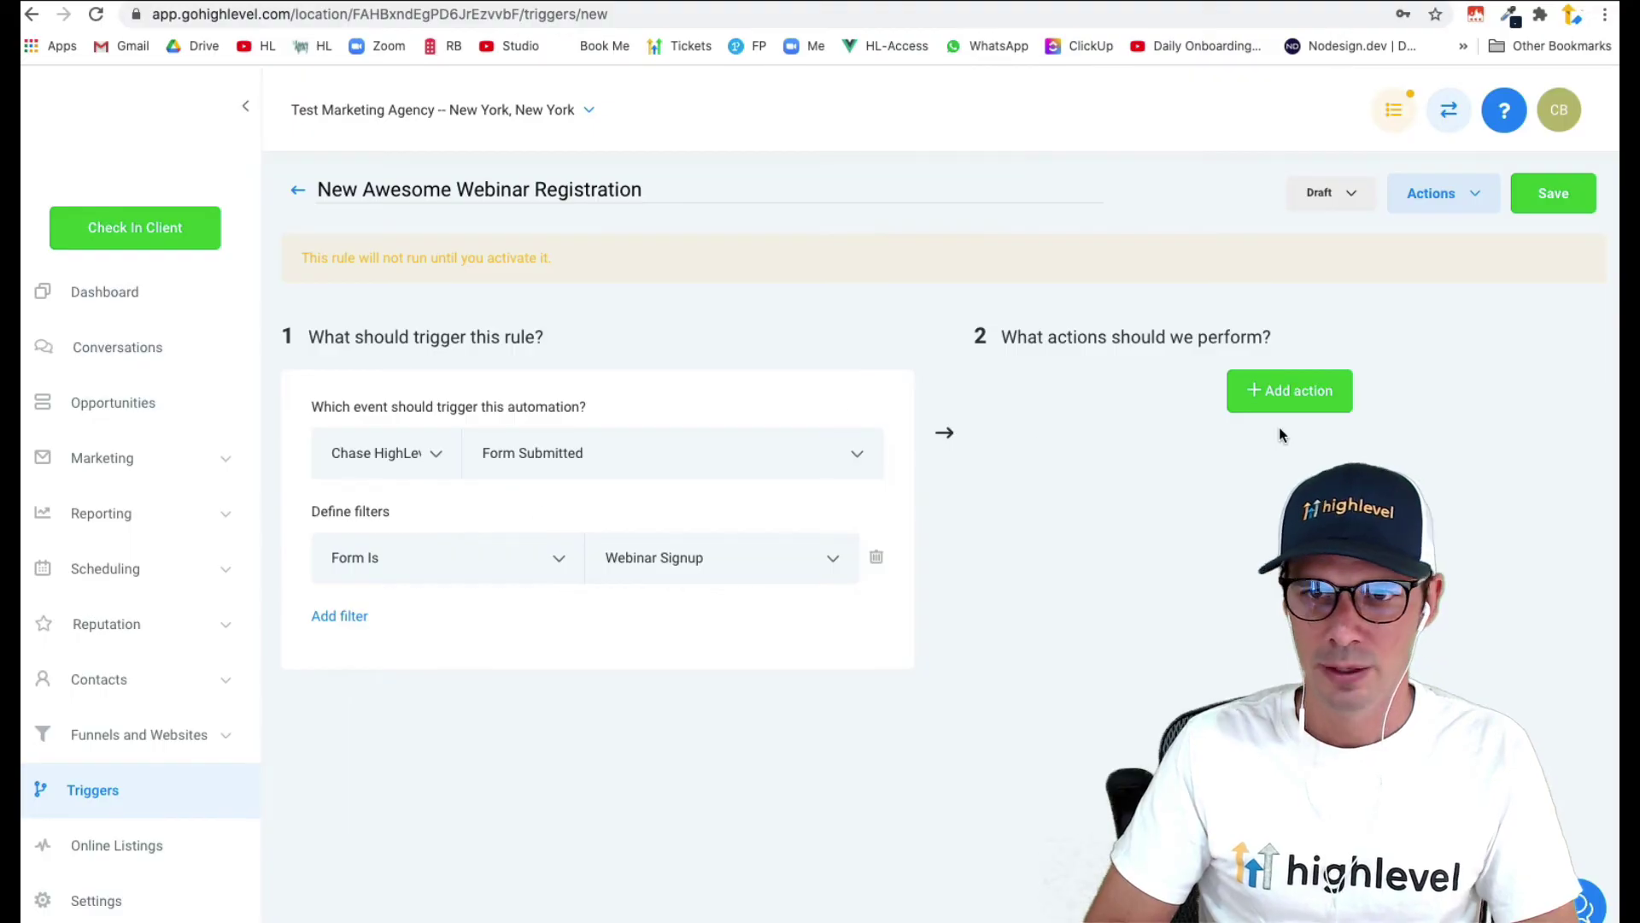
- Add an Add To Campaign action for the Webinar campaign, save, and set the trigger Active
{"action": "left_click", "coordinate": [1286, 395]}
{"action": "left_click", "coordinate": [1295, 453]}
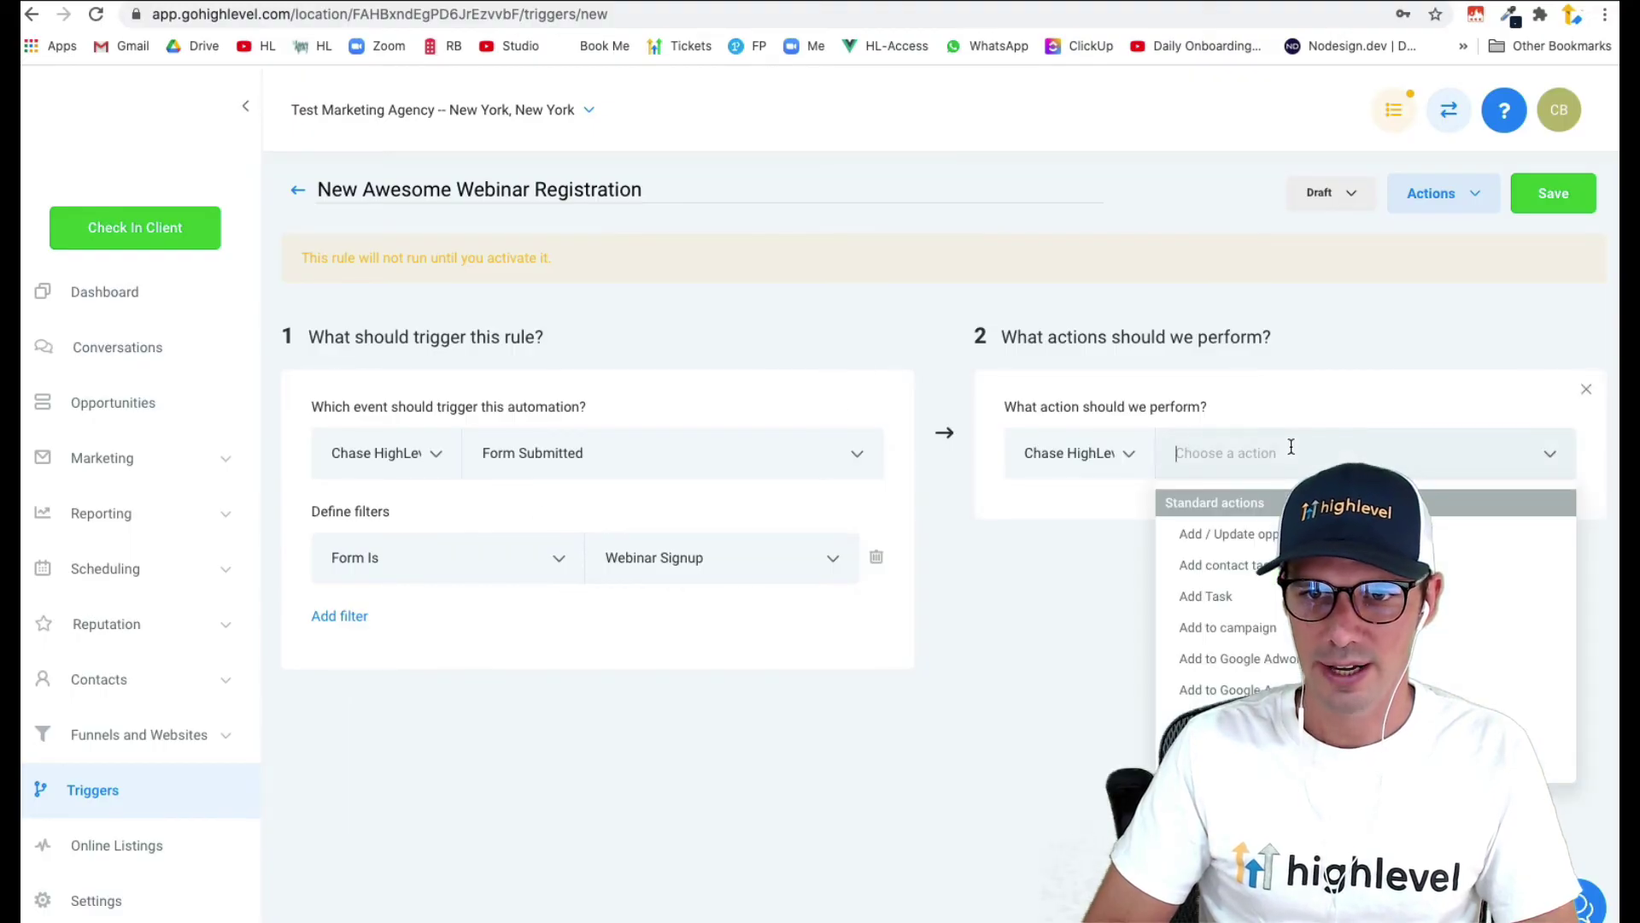
{"action": "left_click", "coordinate": [1250, 629]}
{"action": "left_click", "coordinate": [1264, 525]}
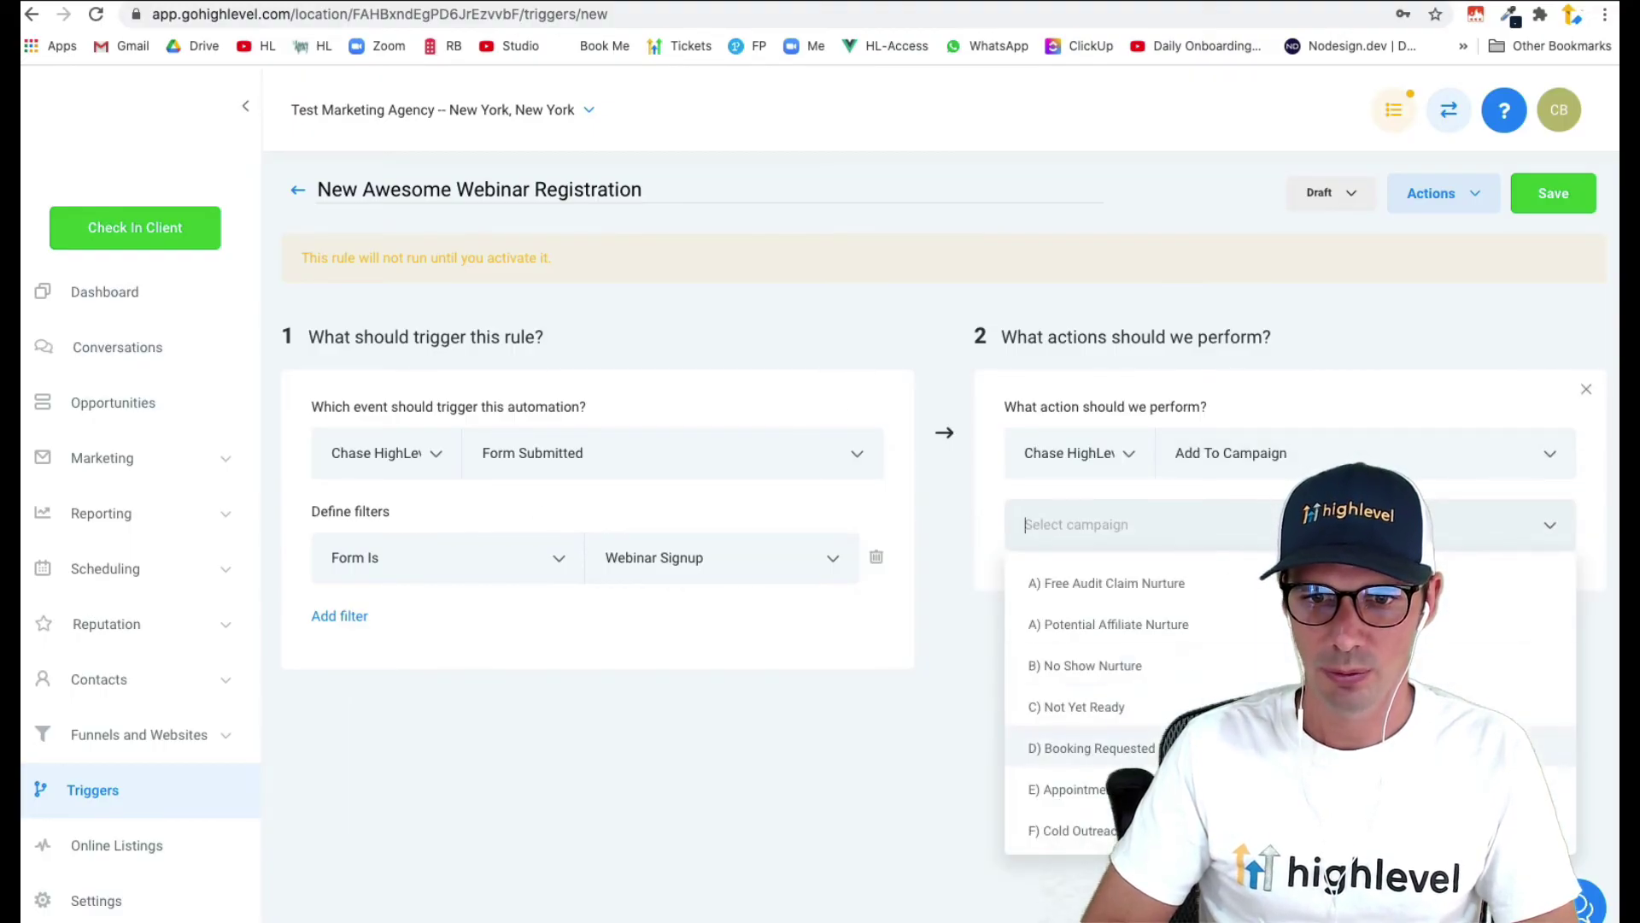
{"action": "scroll", "coordinate": [1196, 748], "scroll_direction": "down", "scroll_amount": 1}
{"action": "left_click", "coordinate": [1196, 827]}
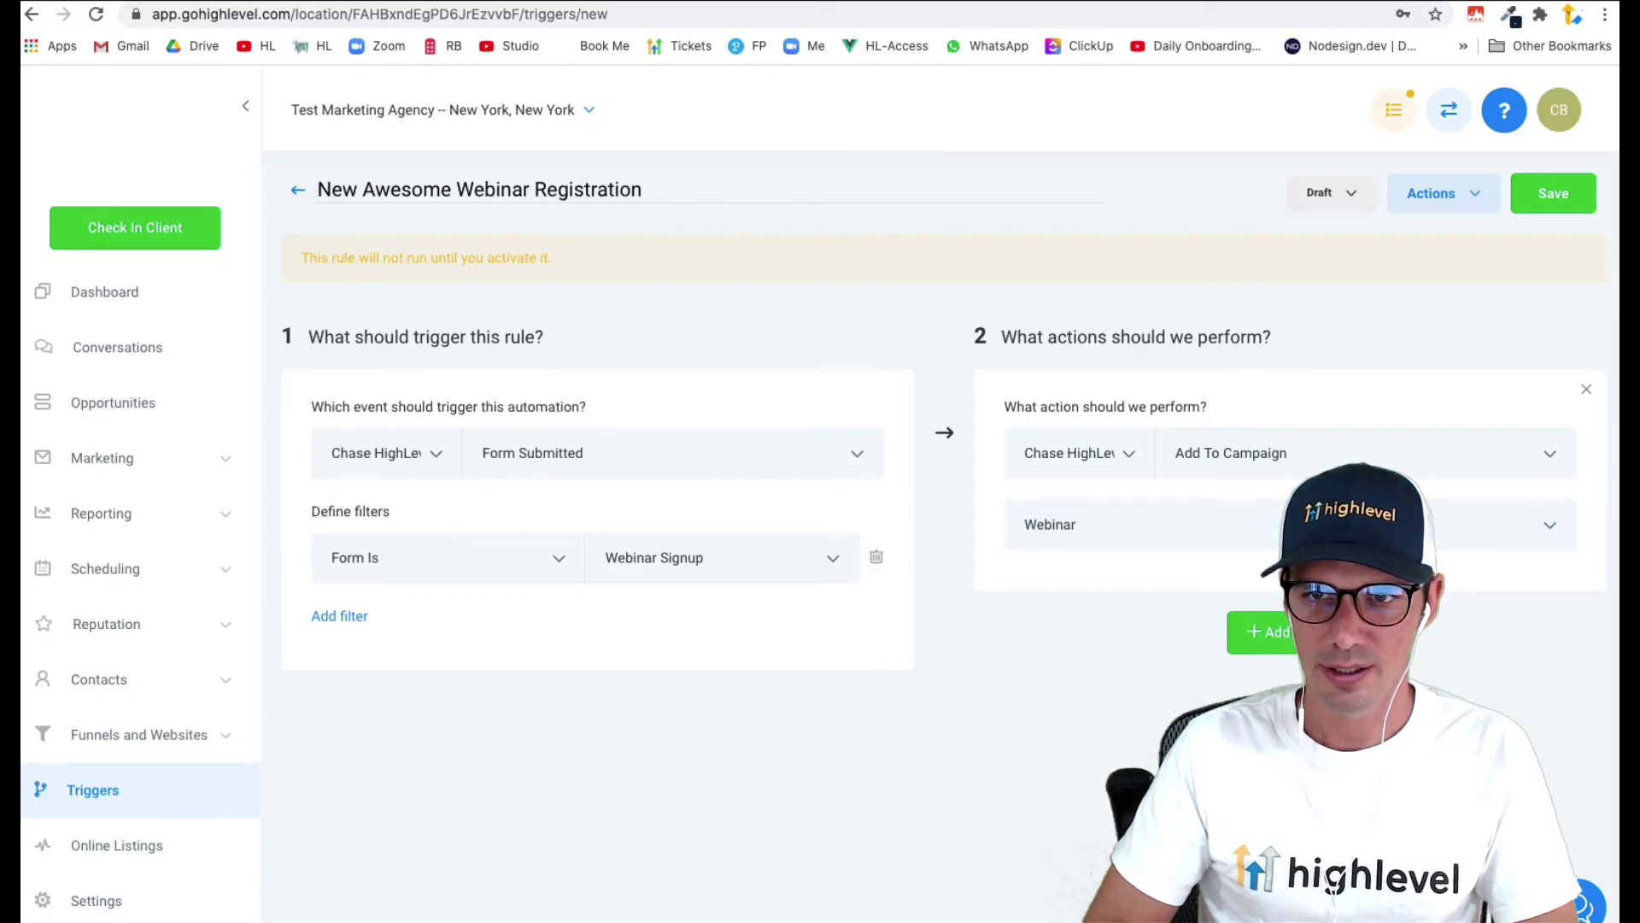
{"action": "left_click", "coordinate": [1555, 194]}
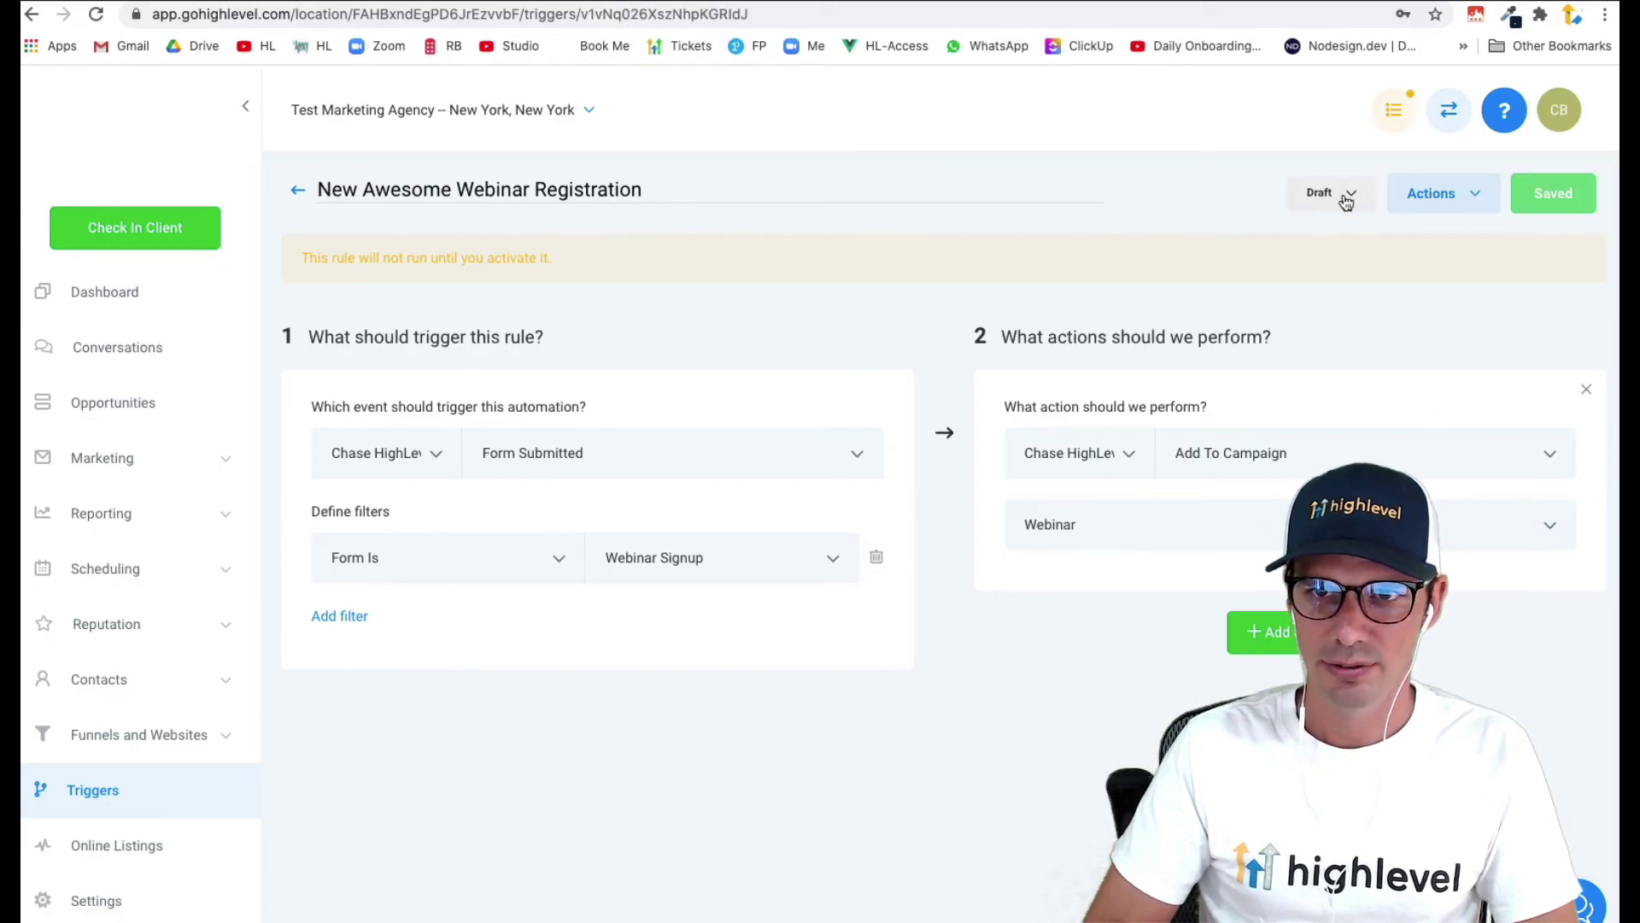
{"action": "left_click", "coordinate": [1347, 202]}
{"action": "left_click", "coordinate": [1325, 239]}
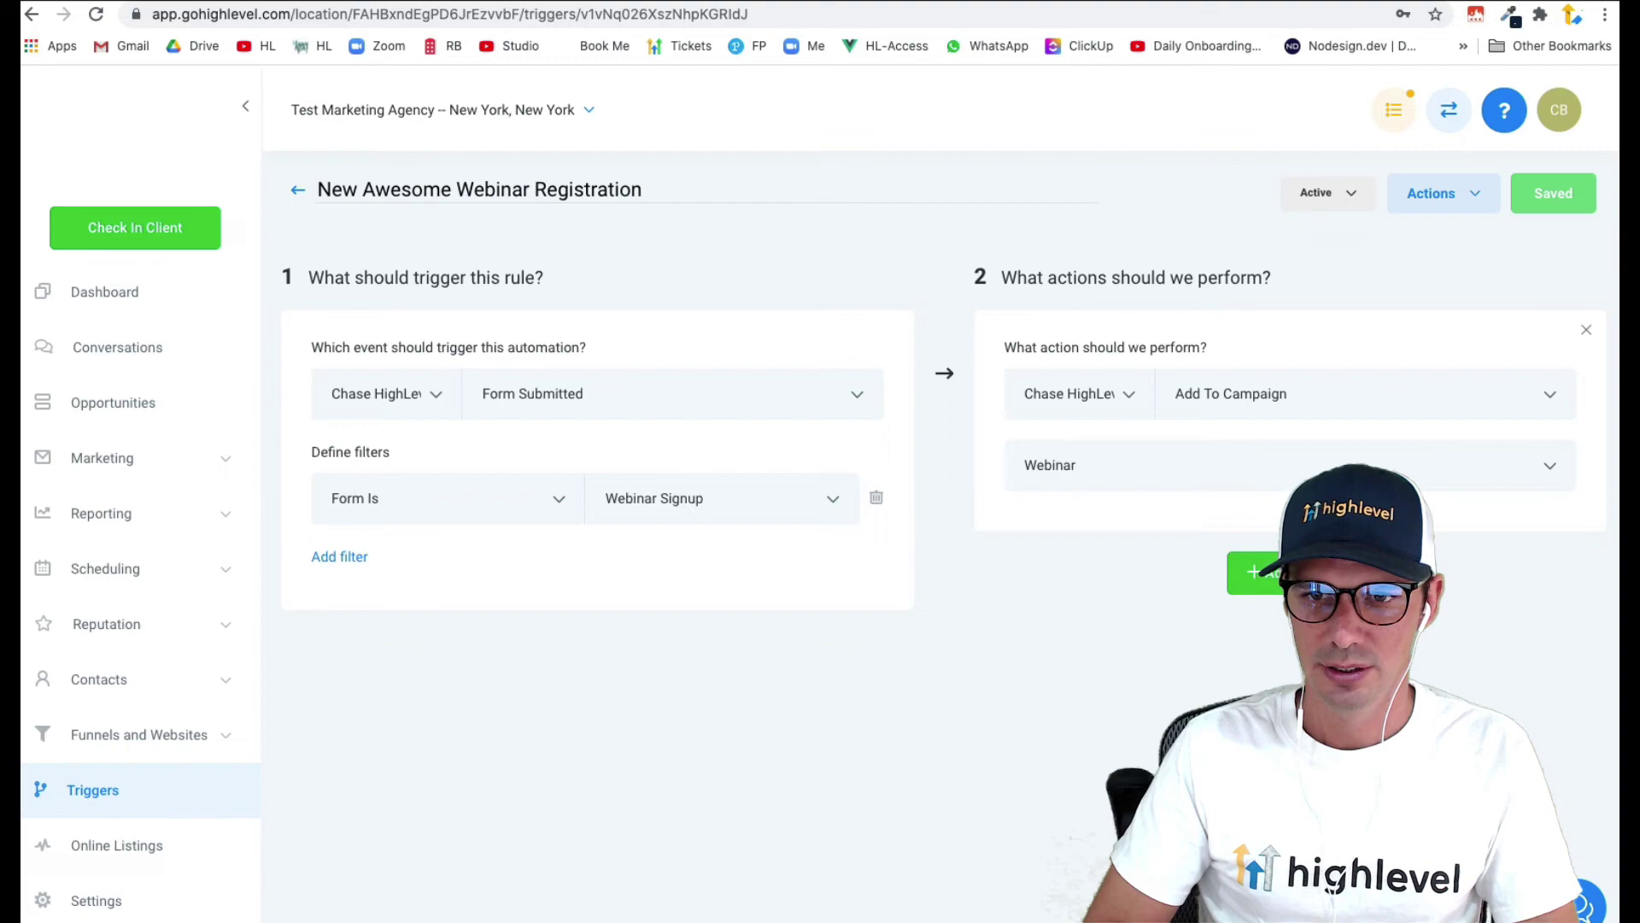
- Add an Add Contact Tag action with new tag 'awesome webinar reg' and save the trigger
{"action": "left_click", "coordinate": [1252, 572]}
{"action": "left_click", "coordinate": [1219, 634]}
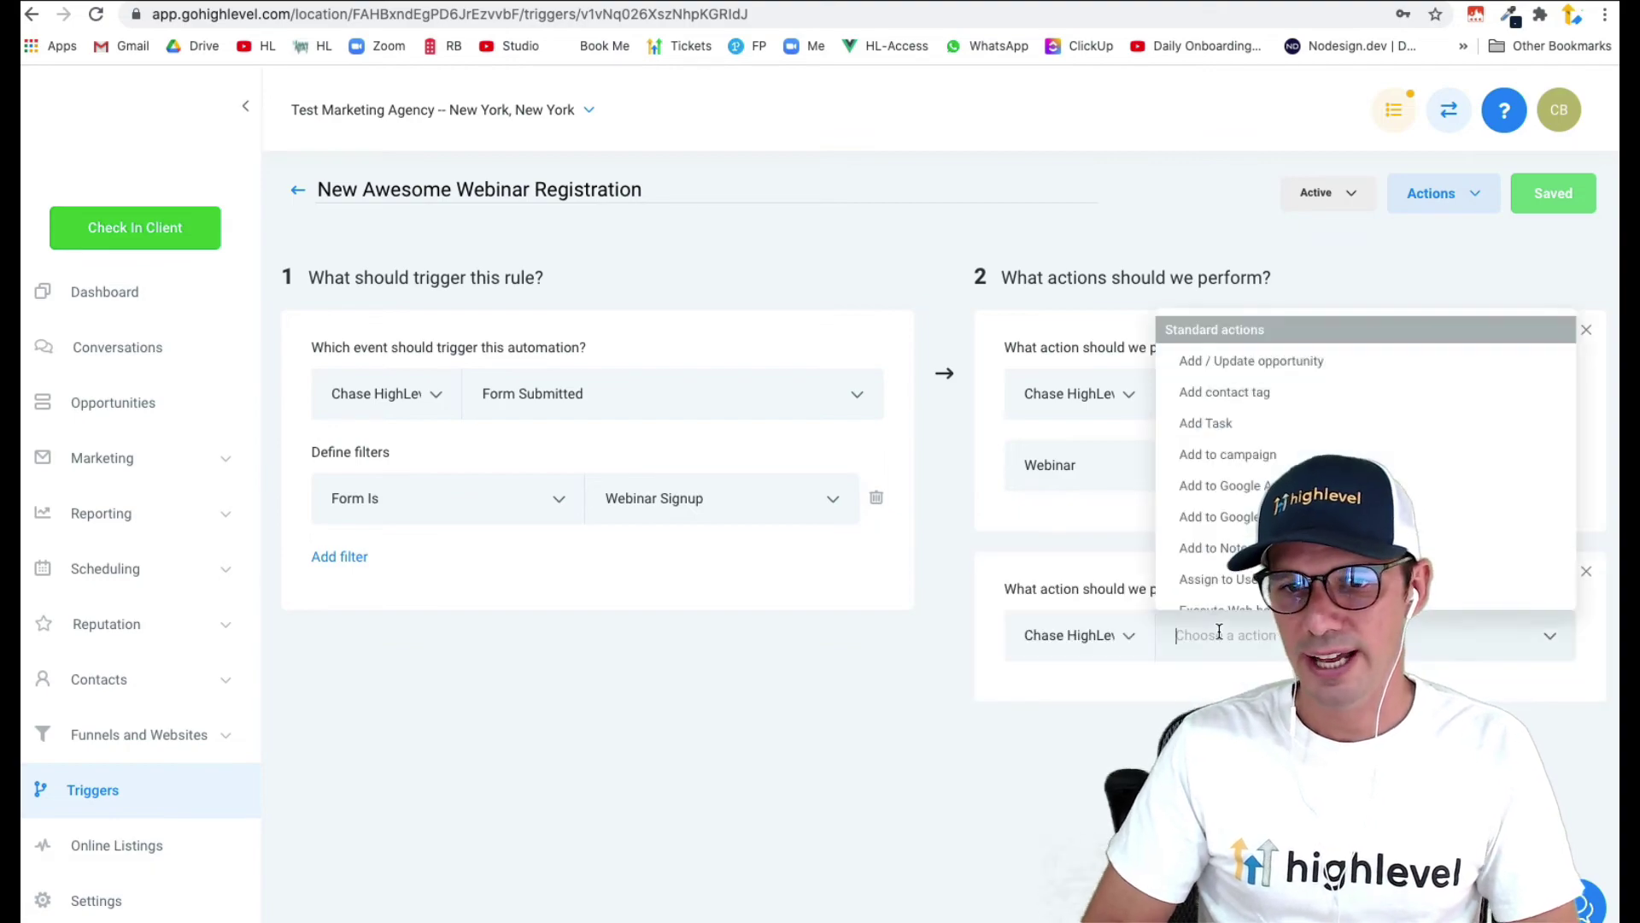
{"action": "left_click", "coordinate": [1286, 395]}
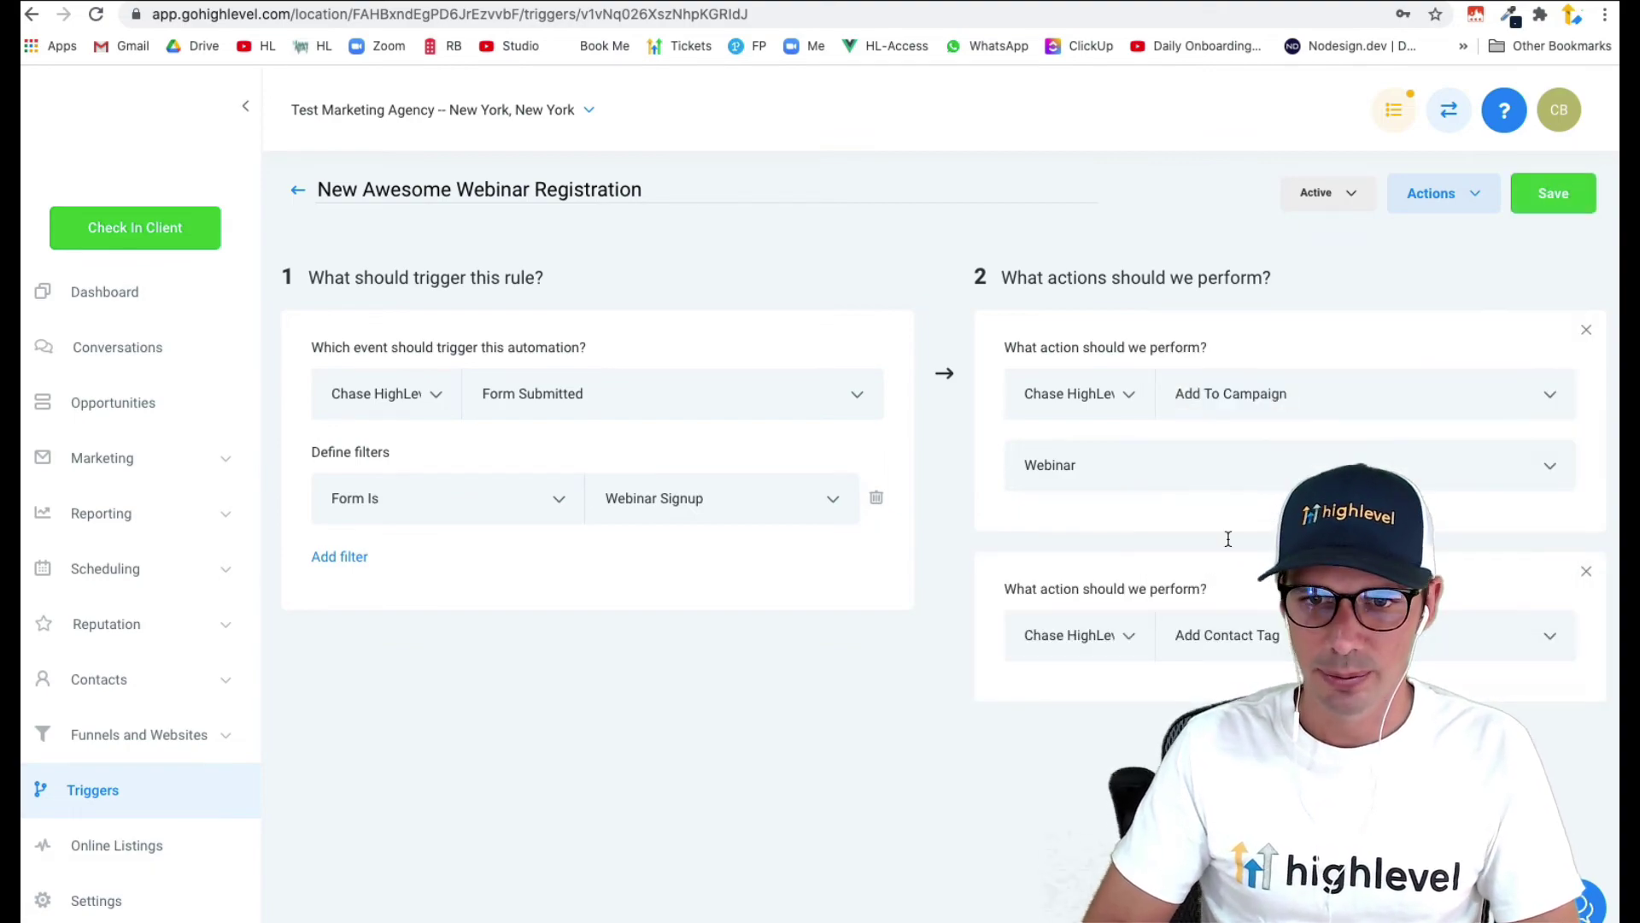
{"action": "left_click", "coordinate": [1134, 731]}
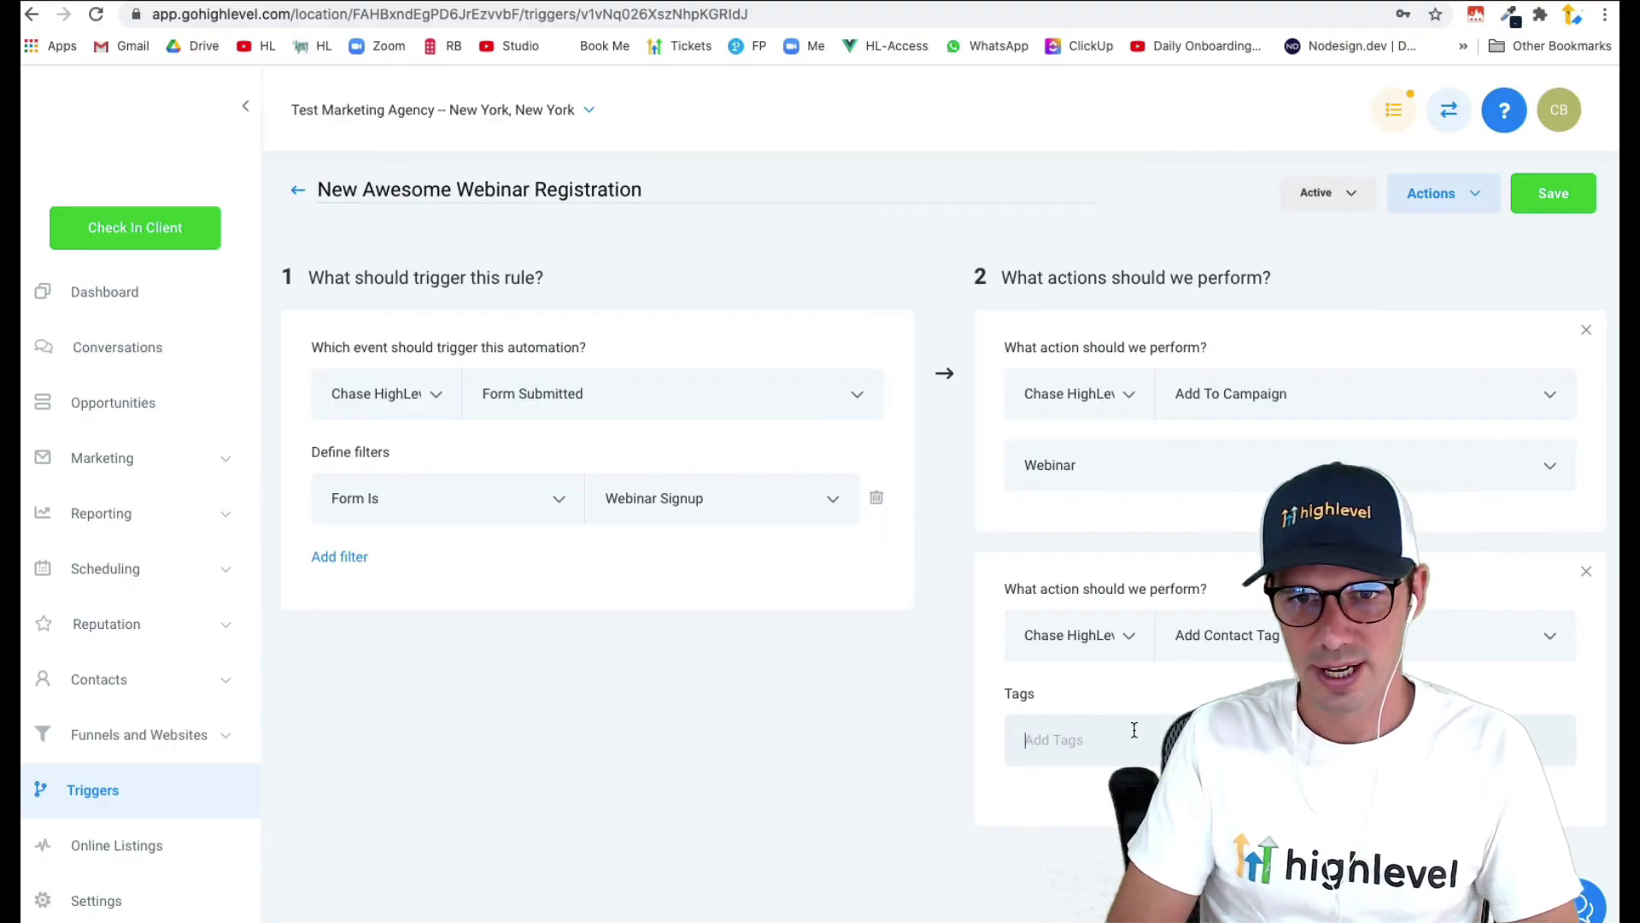
{"action": "type", "text": "awe"}
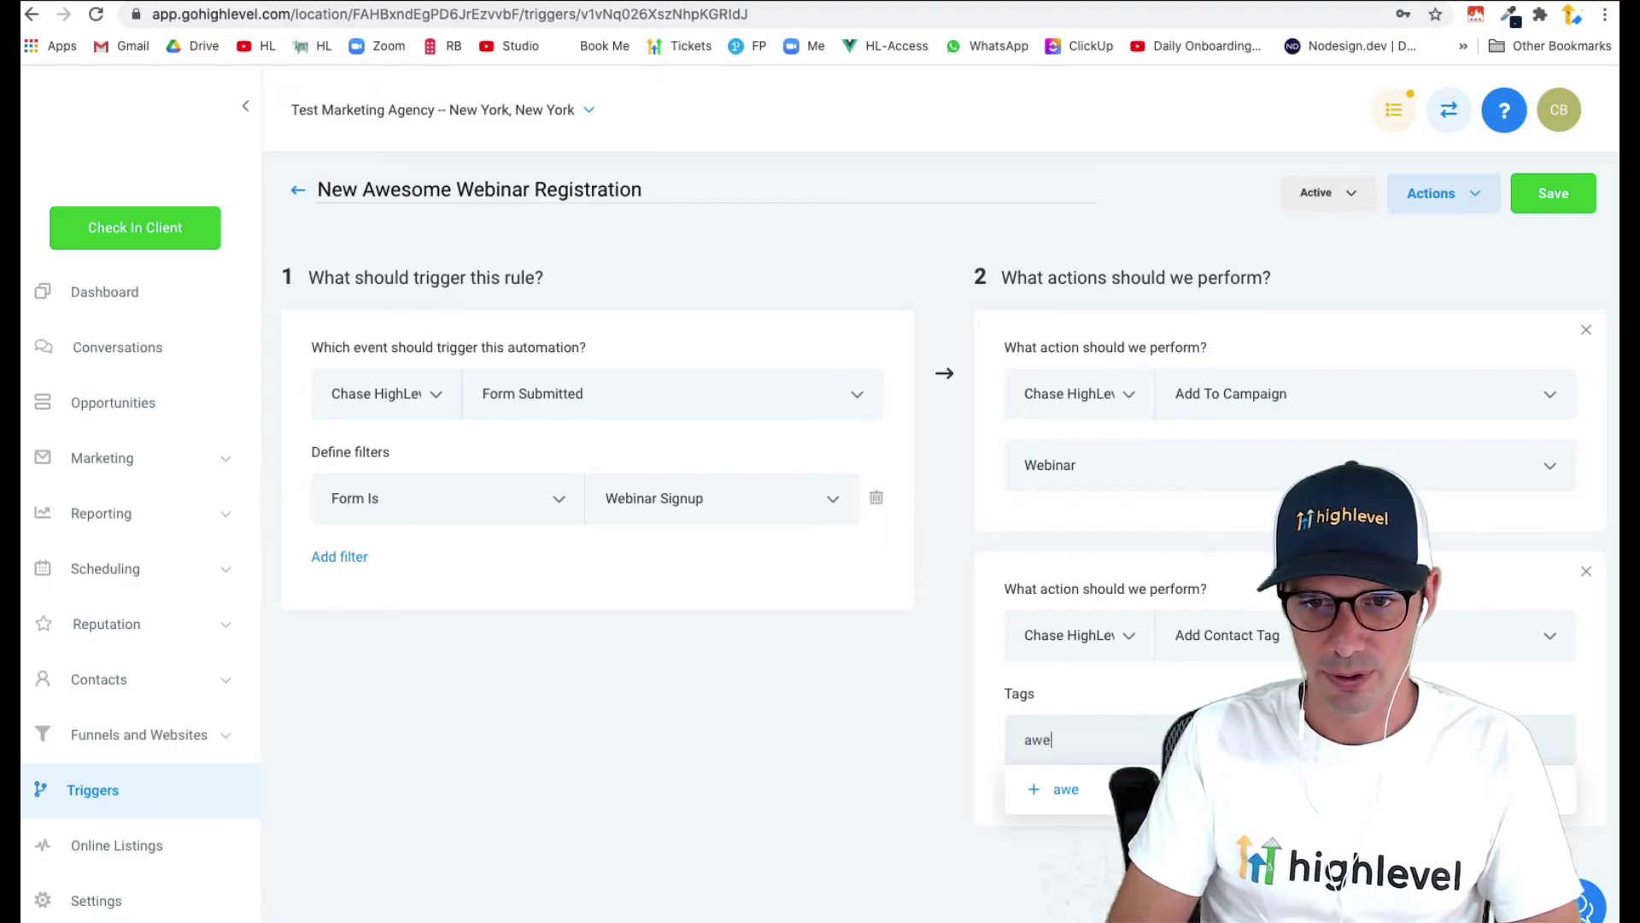
{"action": "type", "text": "some webinar"}
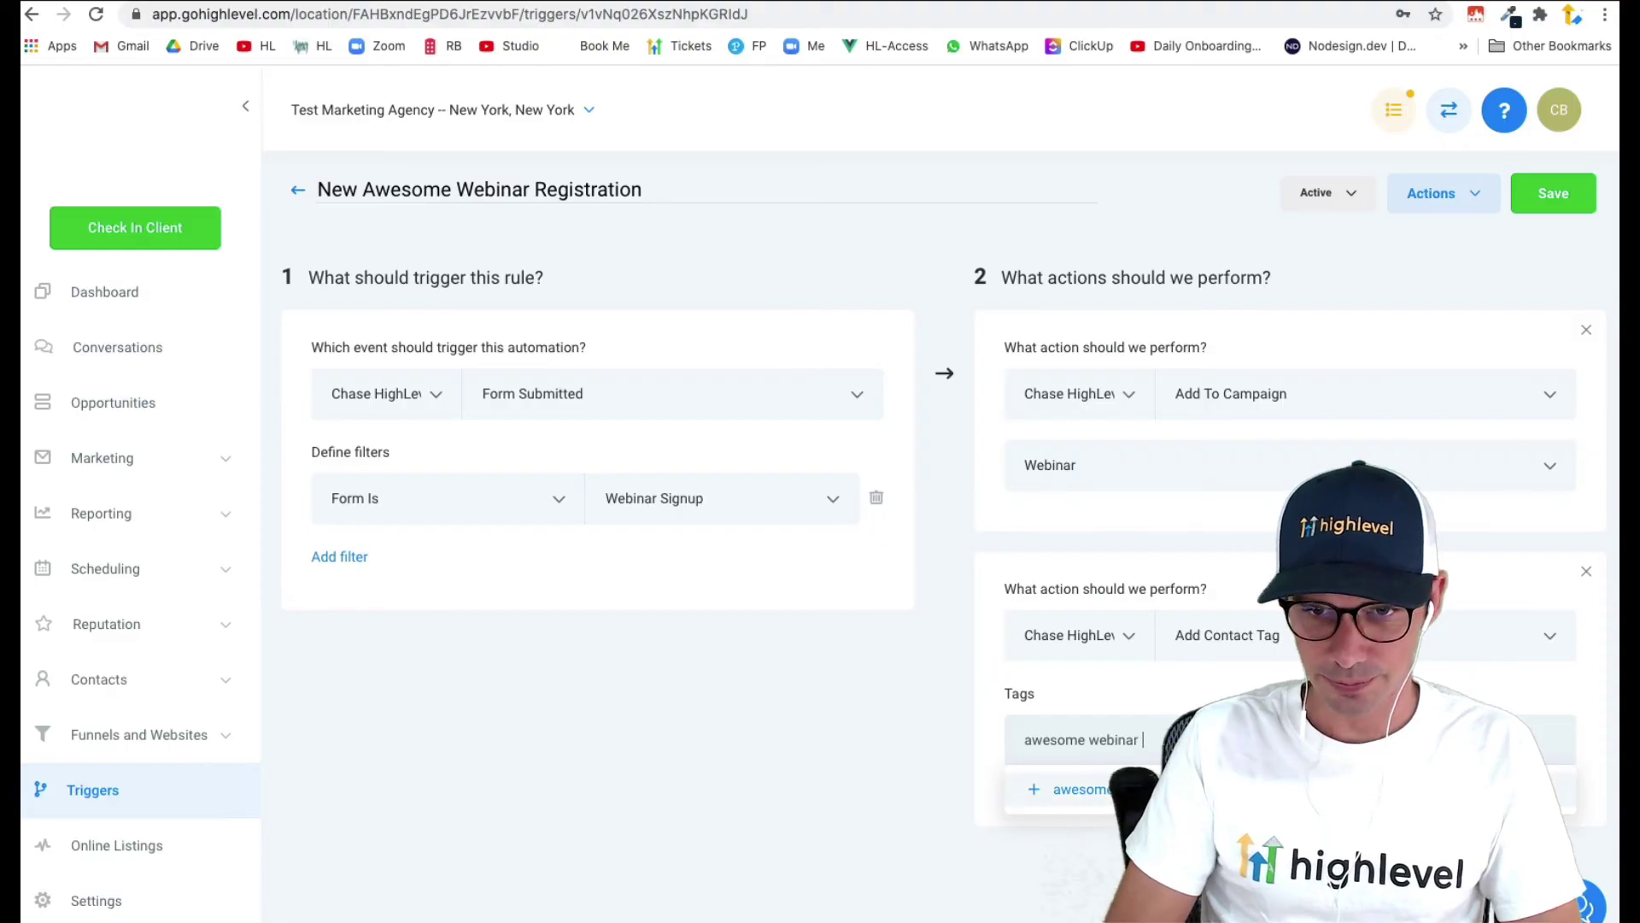
{"action": "type", "text": " reg"}
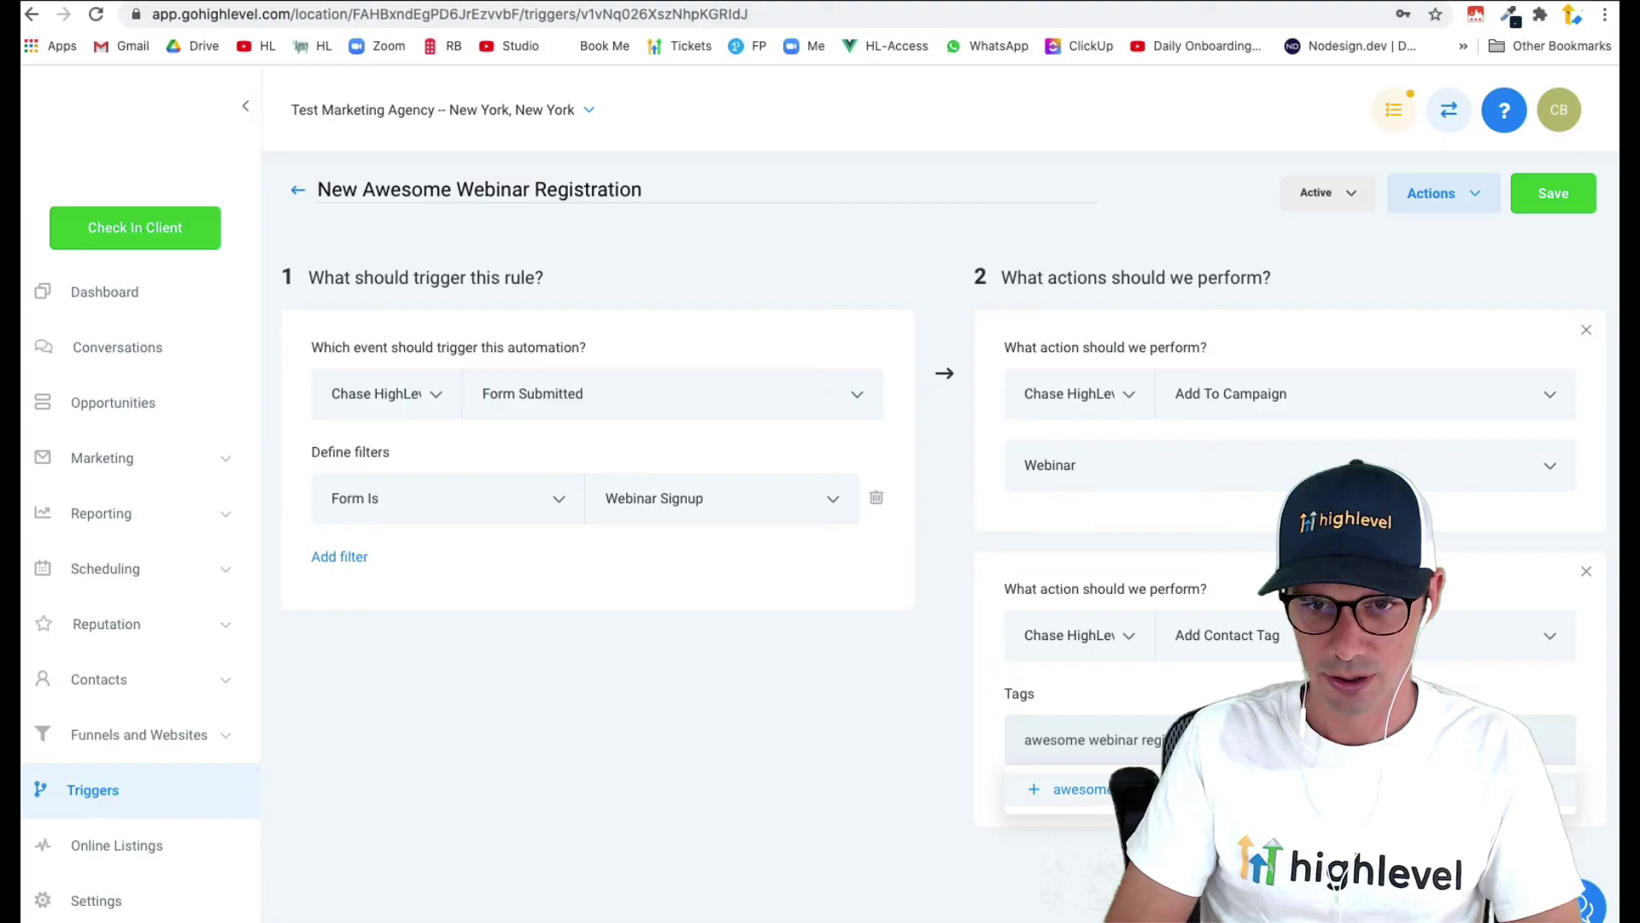
{"action": "left_click", "coordinate": [1103, 795]}
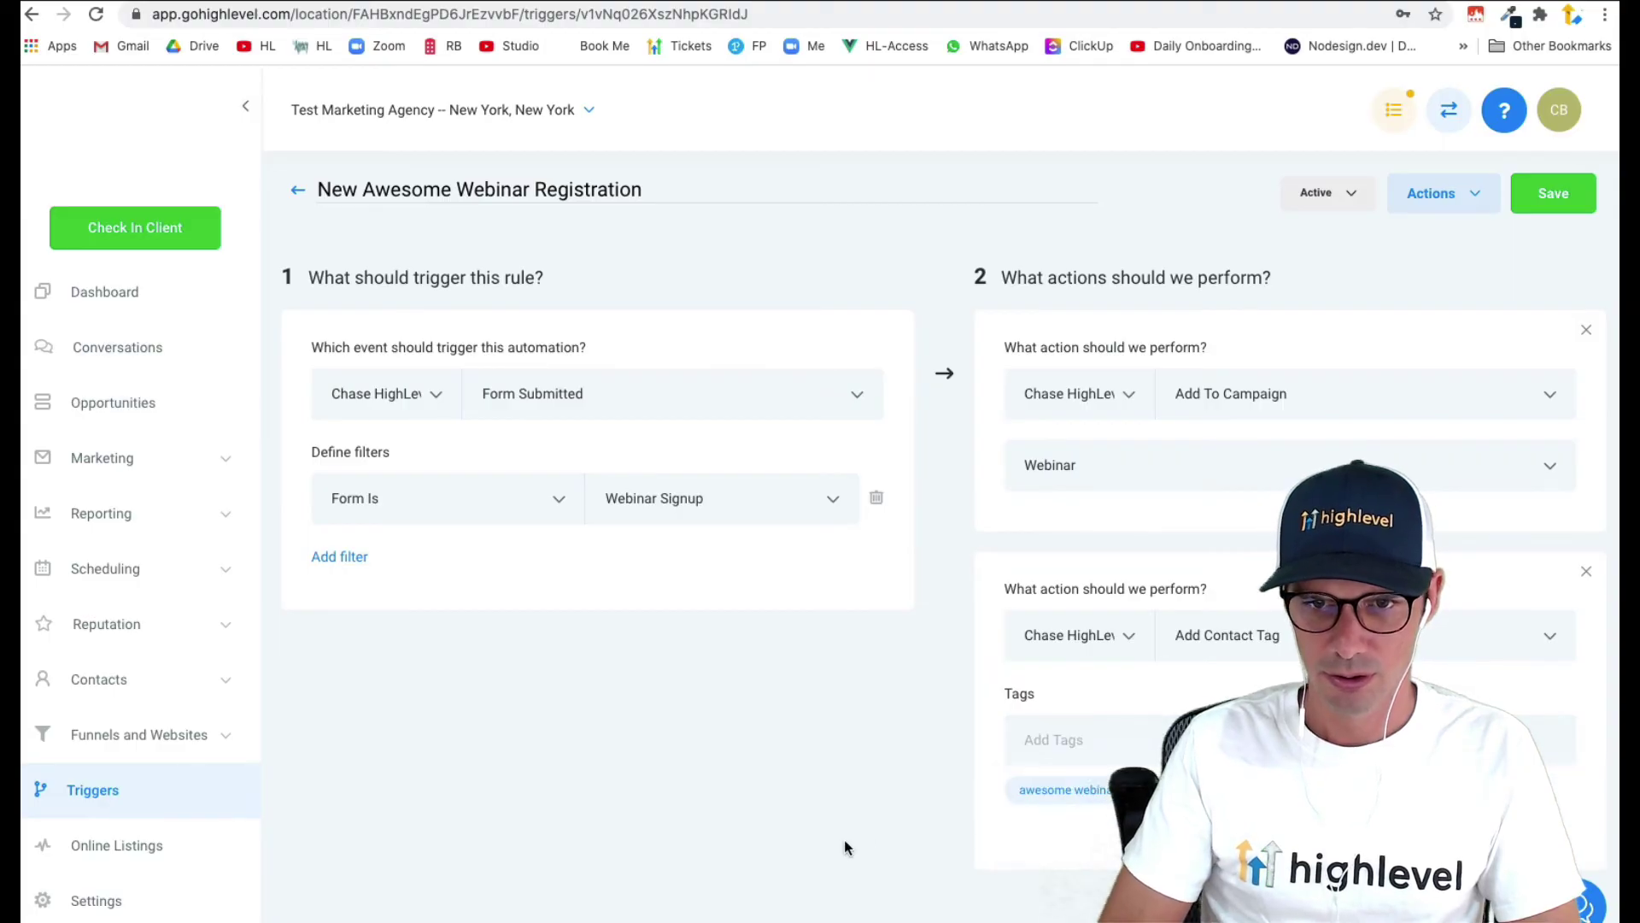
{"action": "left_click", "coordinate": [1560, 201]}
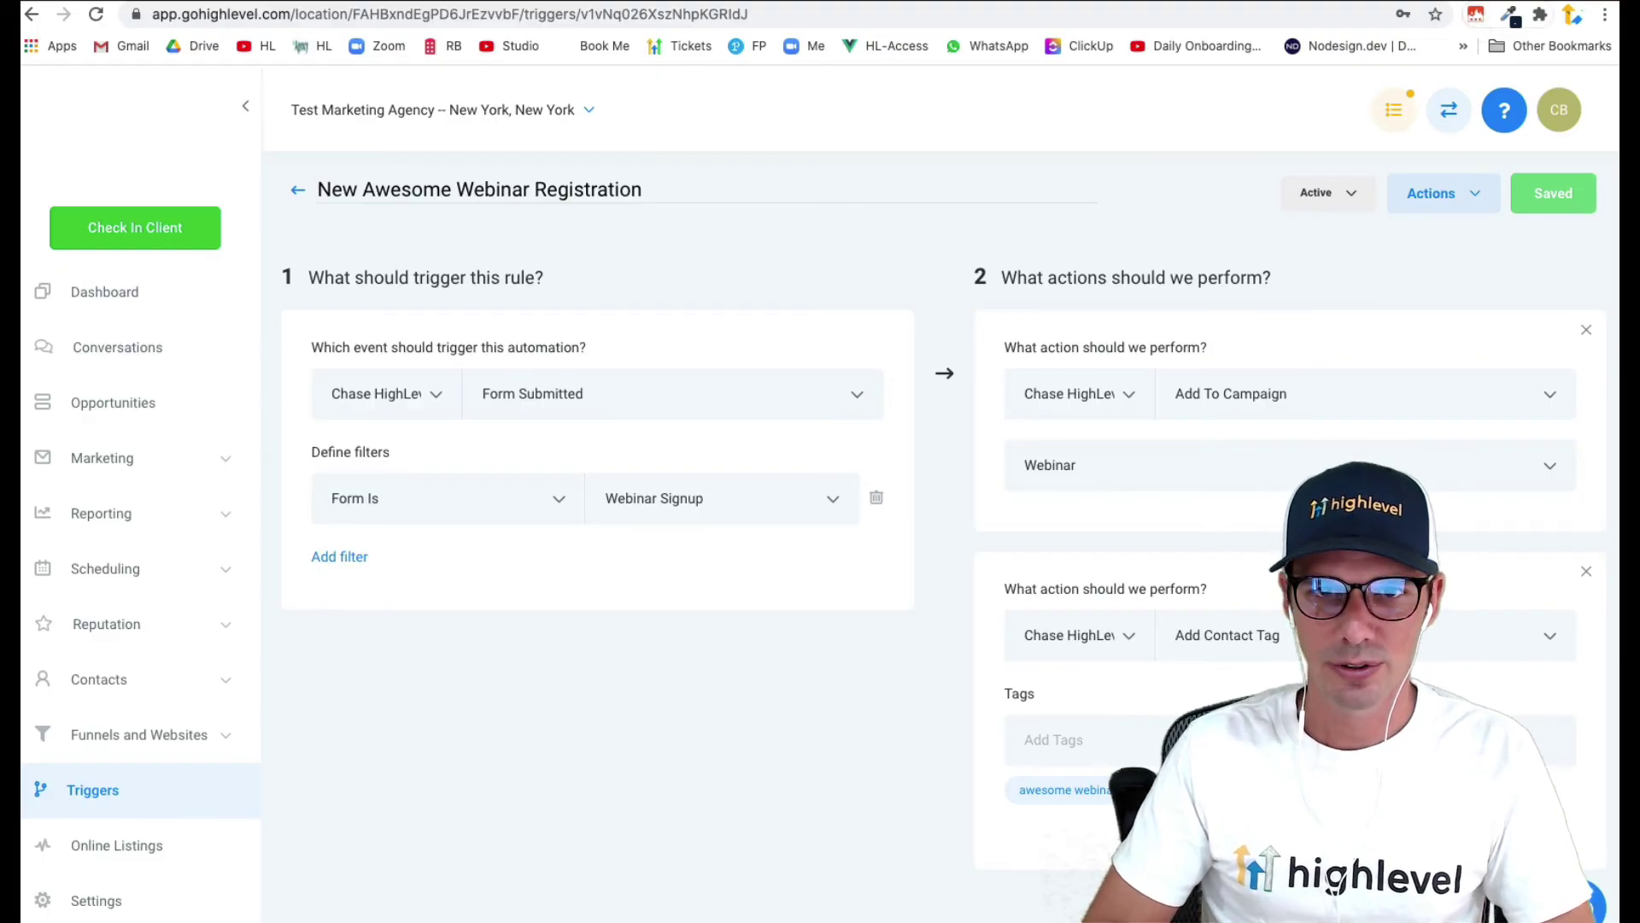
{"action": "left_click", "coordinate": [1453, 2]}
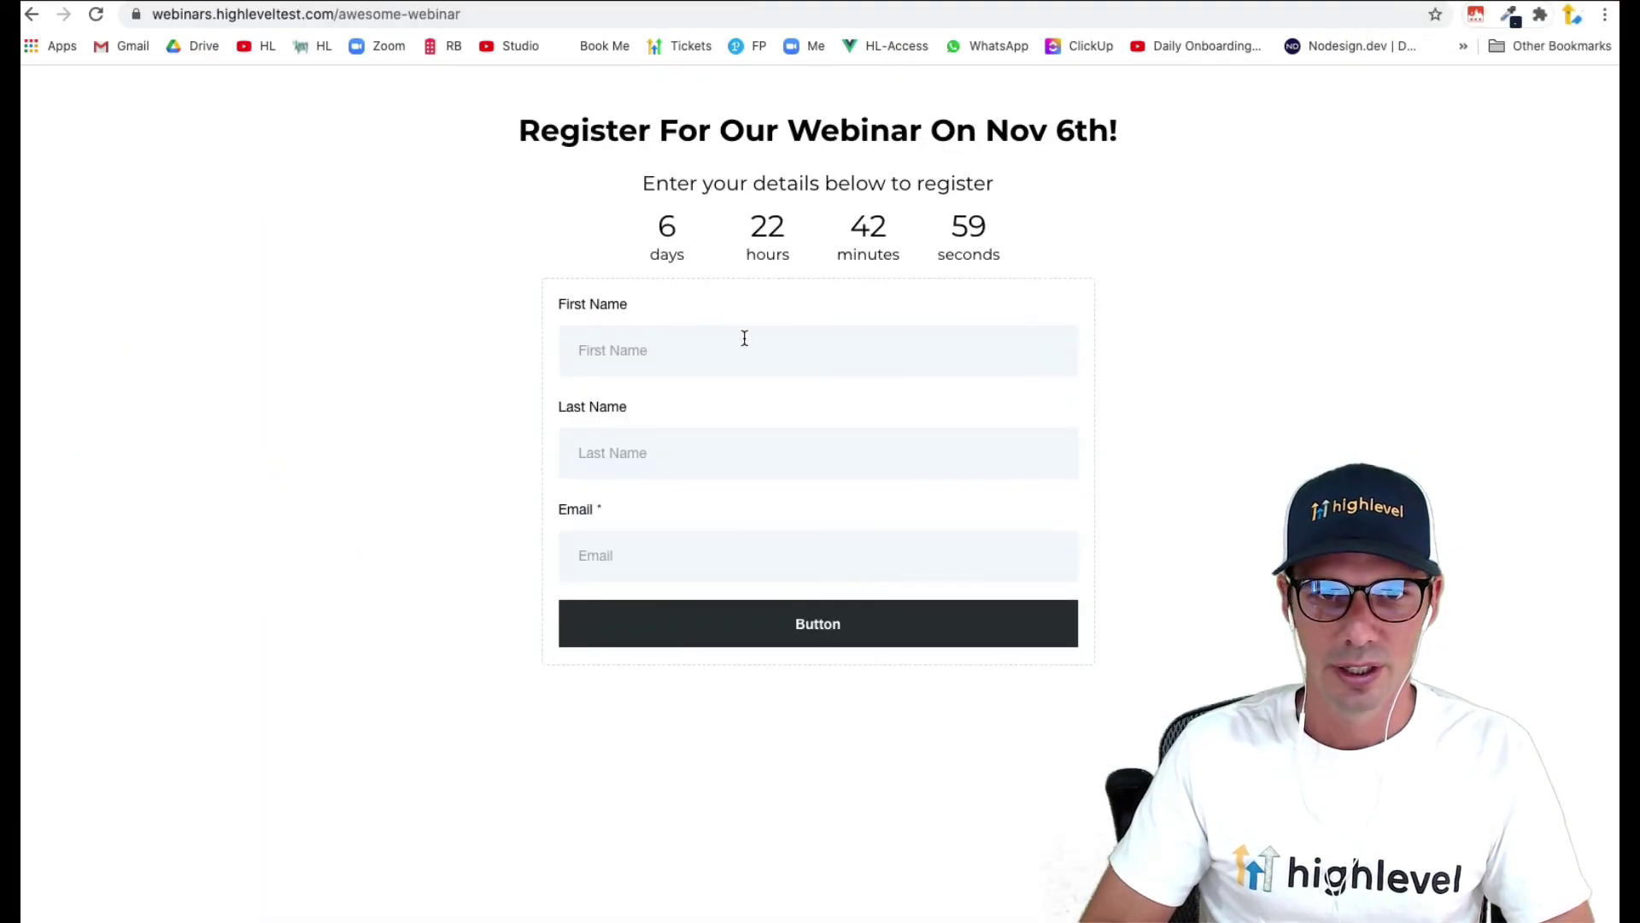
- Register on the webinar page with autofilled name and corrected email, confirming 'Thanks for registering!'
{"action": "left_click", "coordinate": [681, 368]}
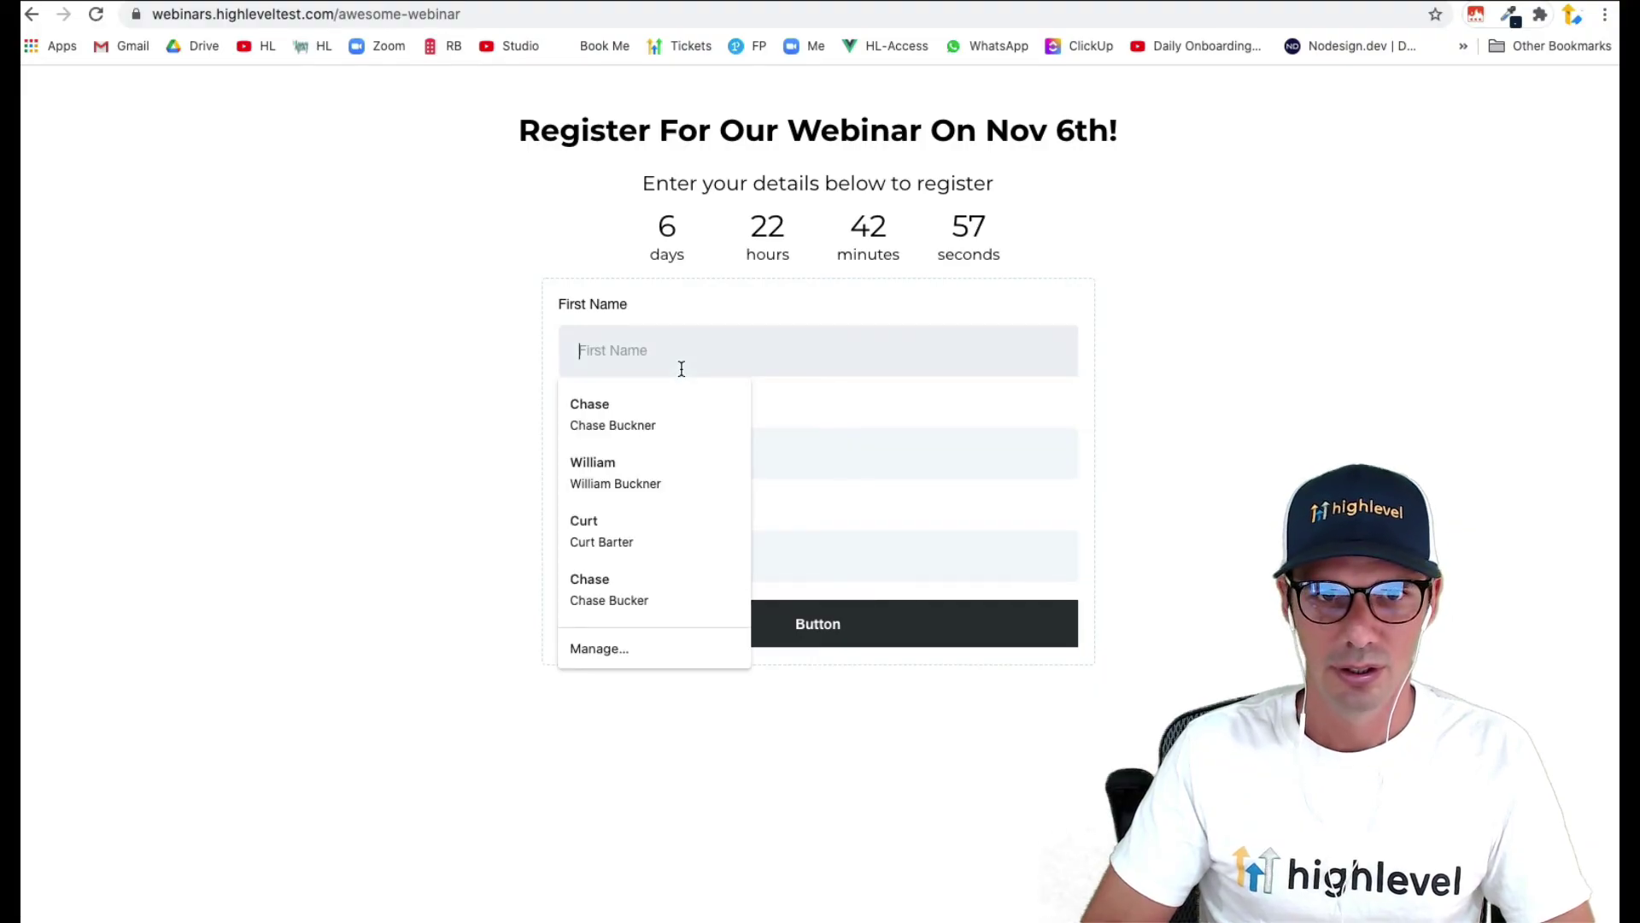
{"action": "left_click", "coordinate": [667, 393]}
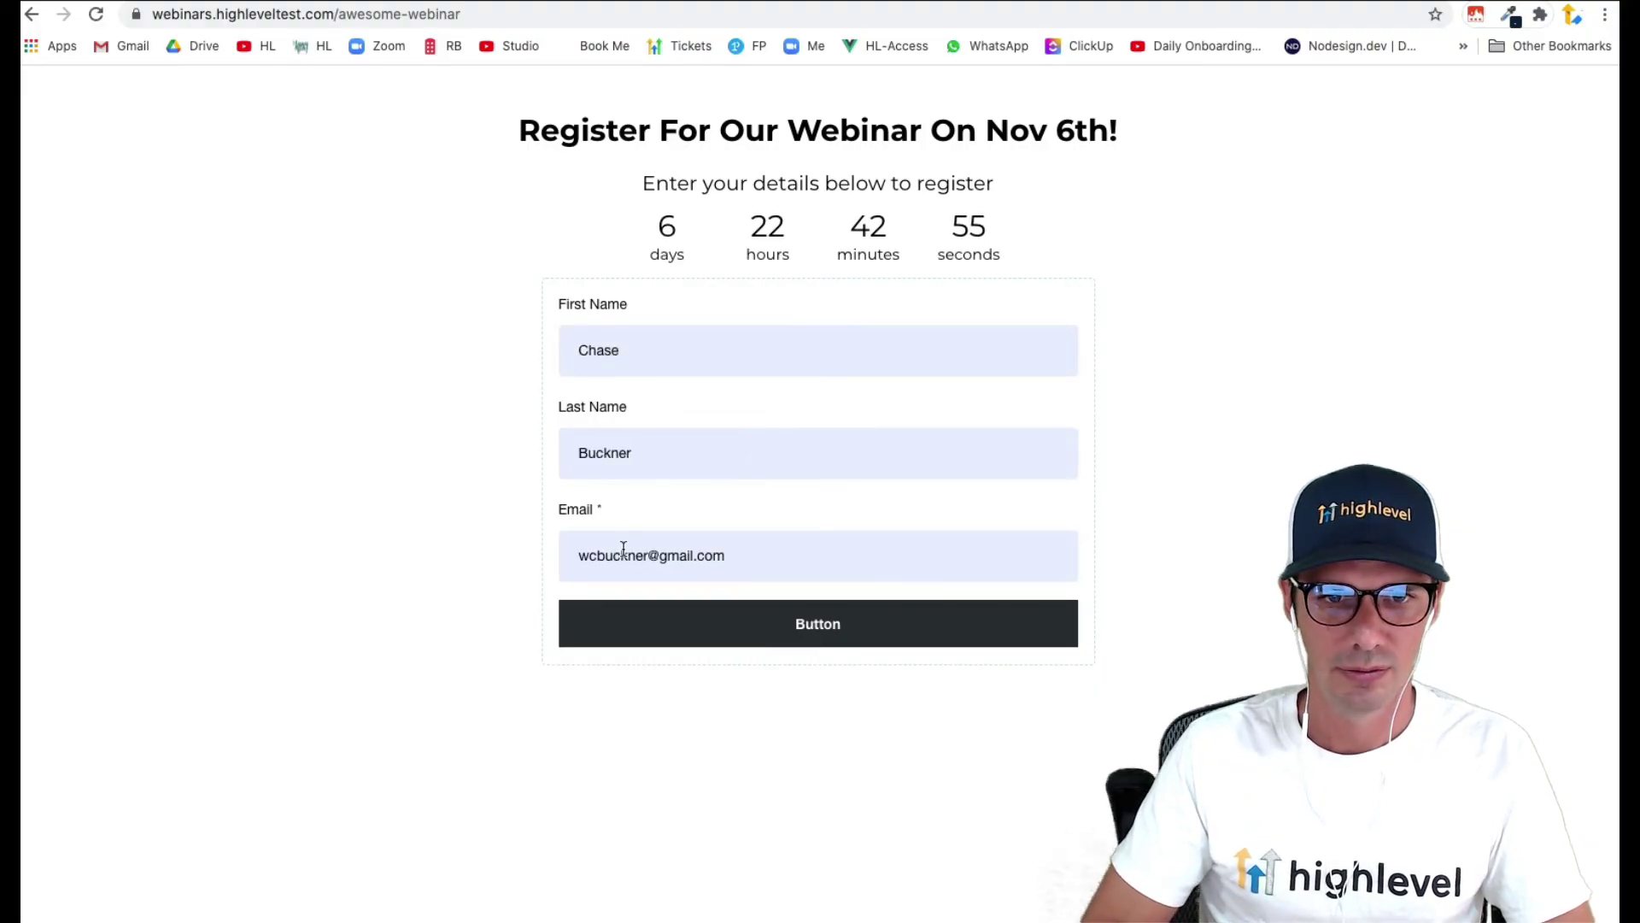
{"action": "triple_click", "coordinate": [699, 566]}
{"action": "type", "text": "chase"}
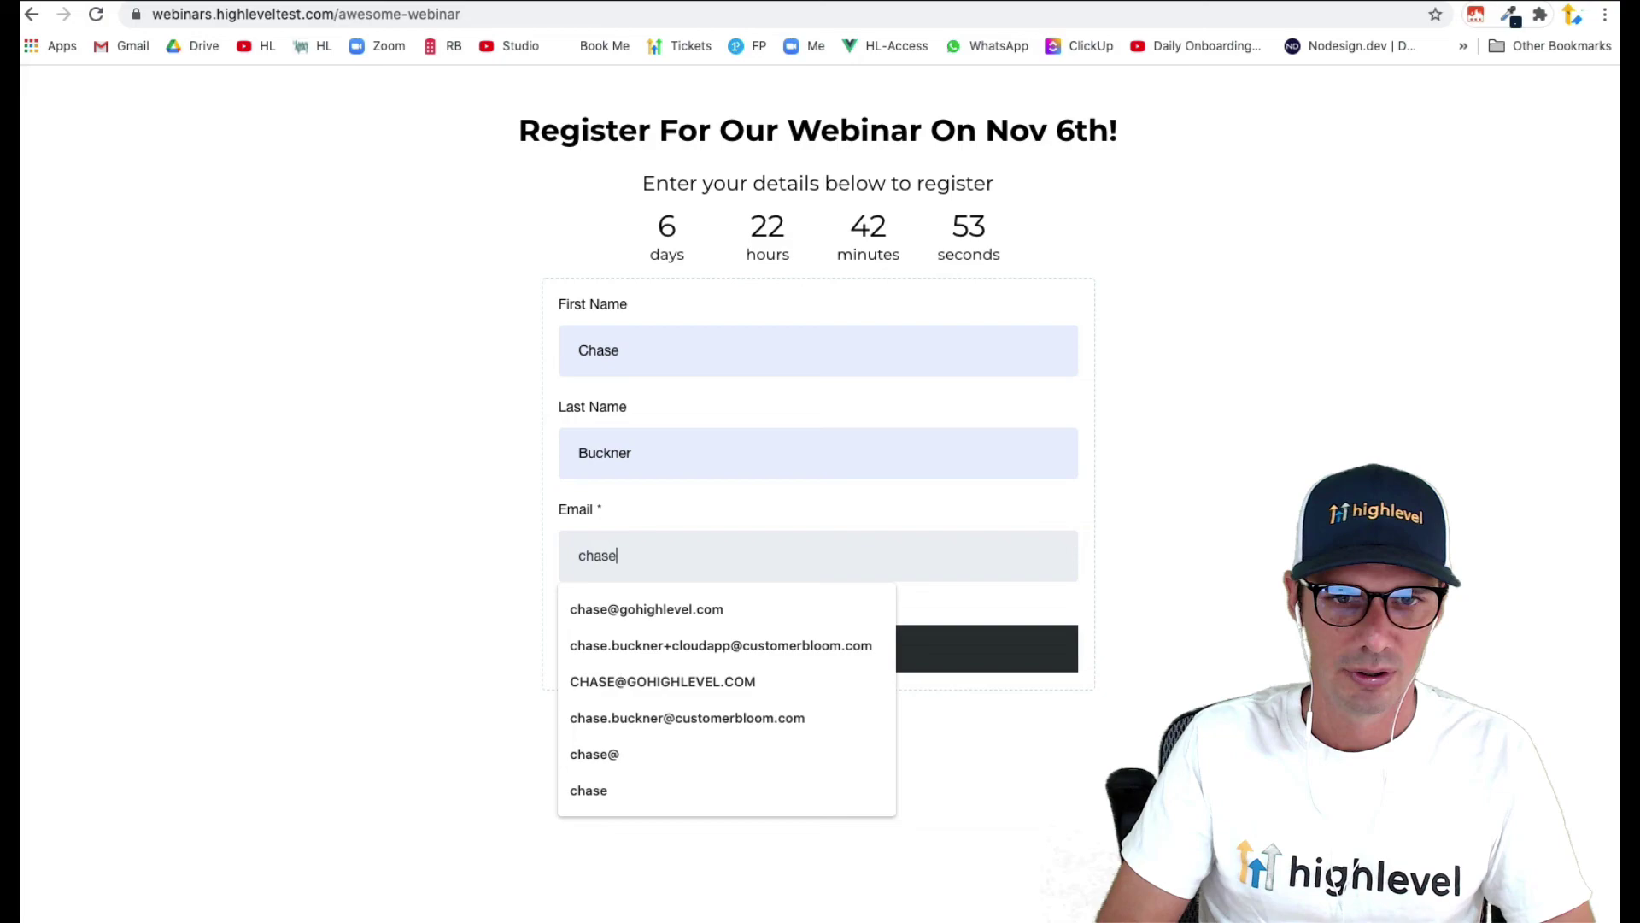
{"action": "left_click", "coordinate": [697, 607]}
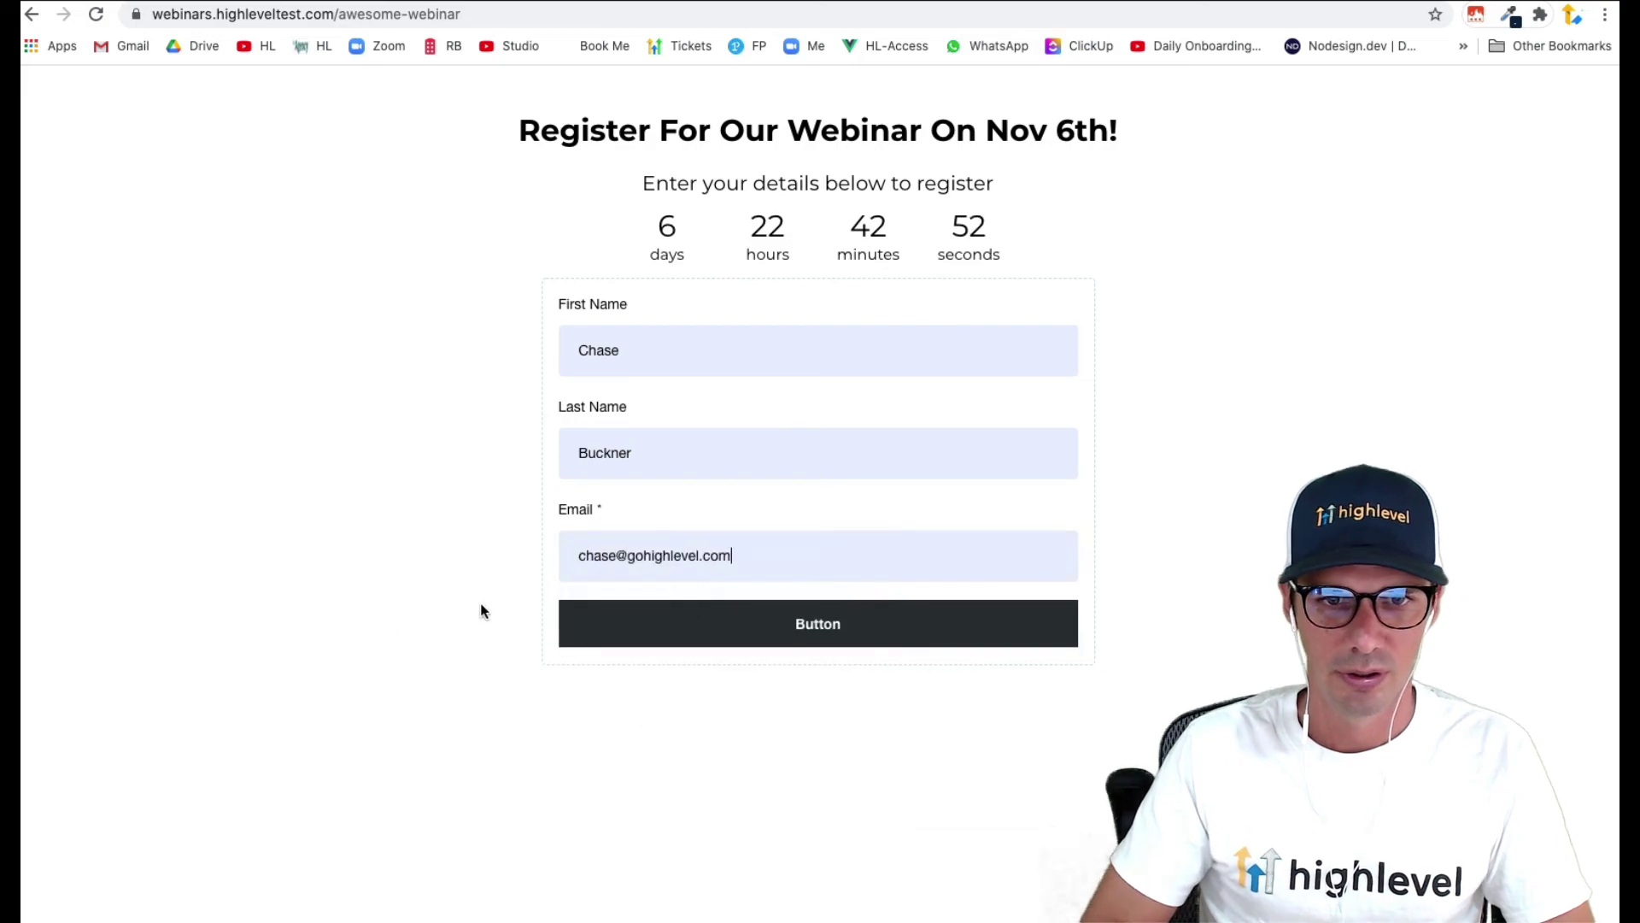
{"action": "left_click", "coordinate": [807, 643]}
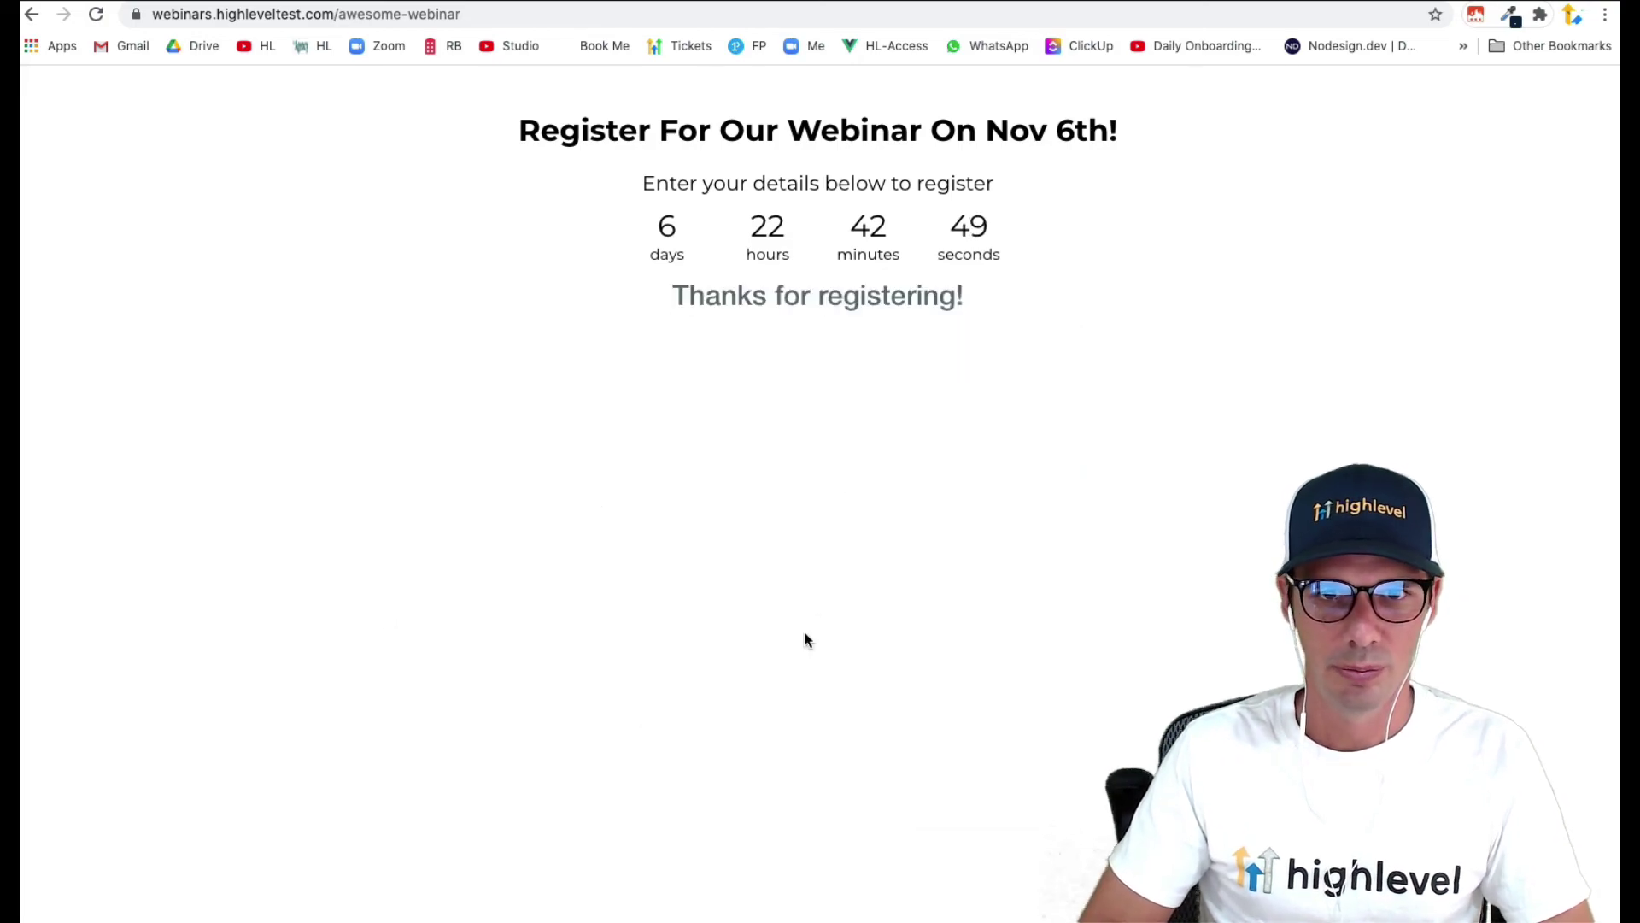
{"action": "left_click_drag", "start_coordinate": [663, 315], "coordinate": [970, 315]}
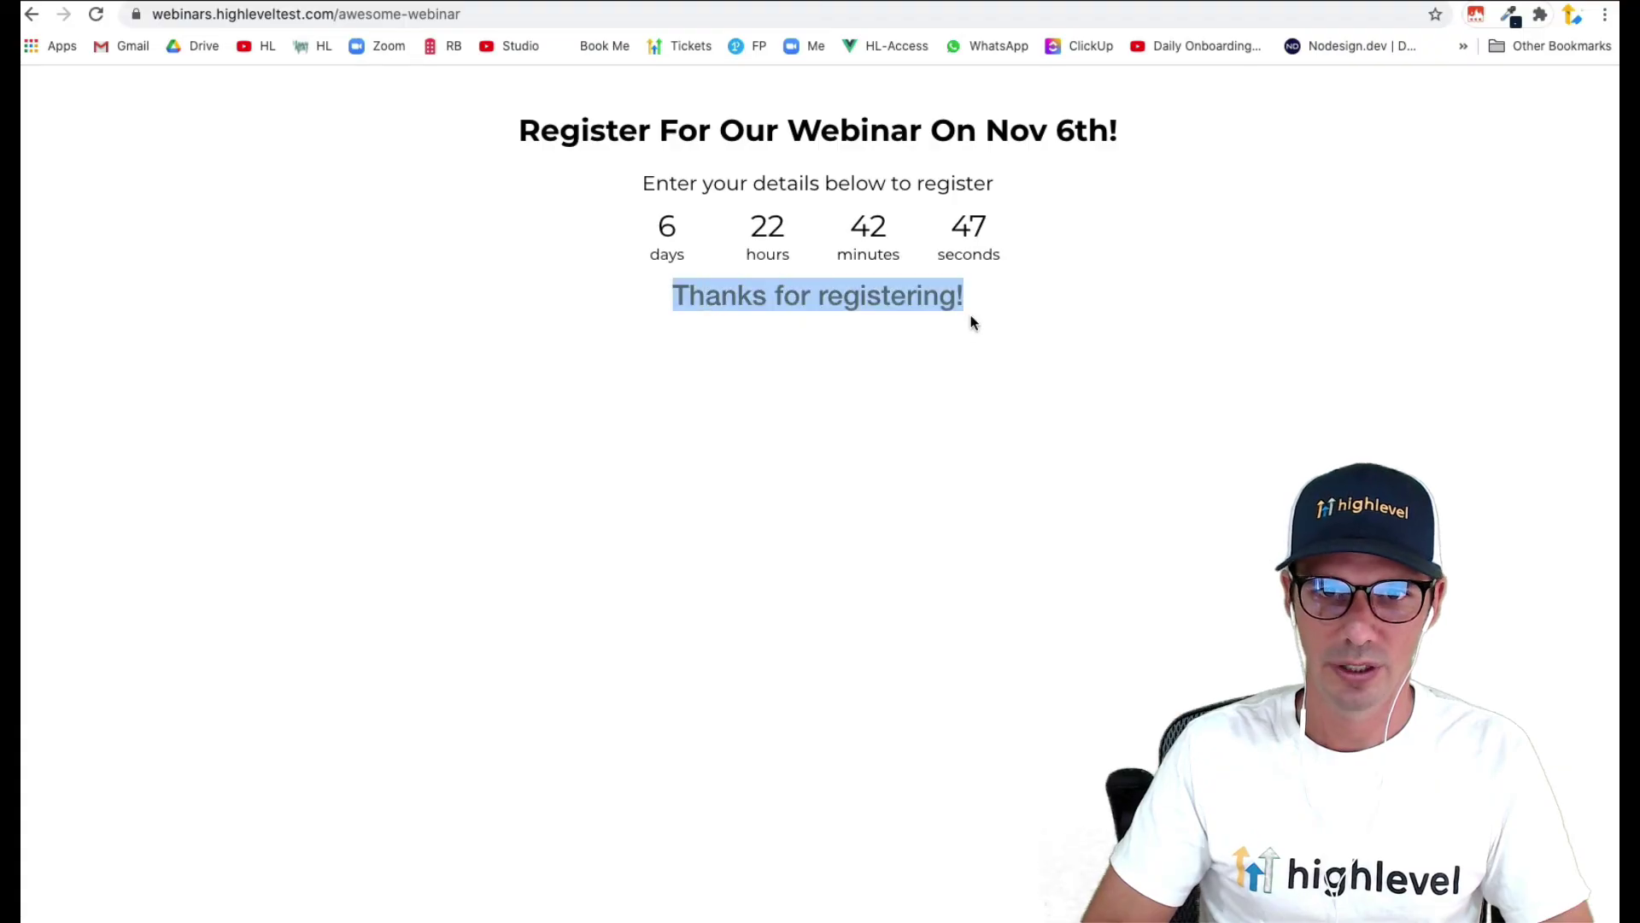
{"action": "key", "text": "ctrl+Tab"}
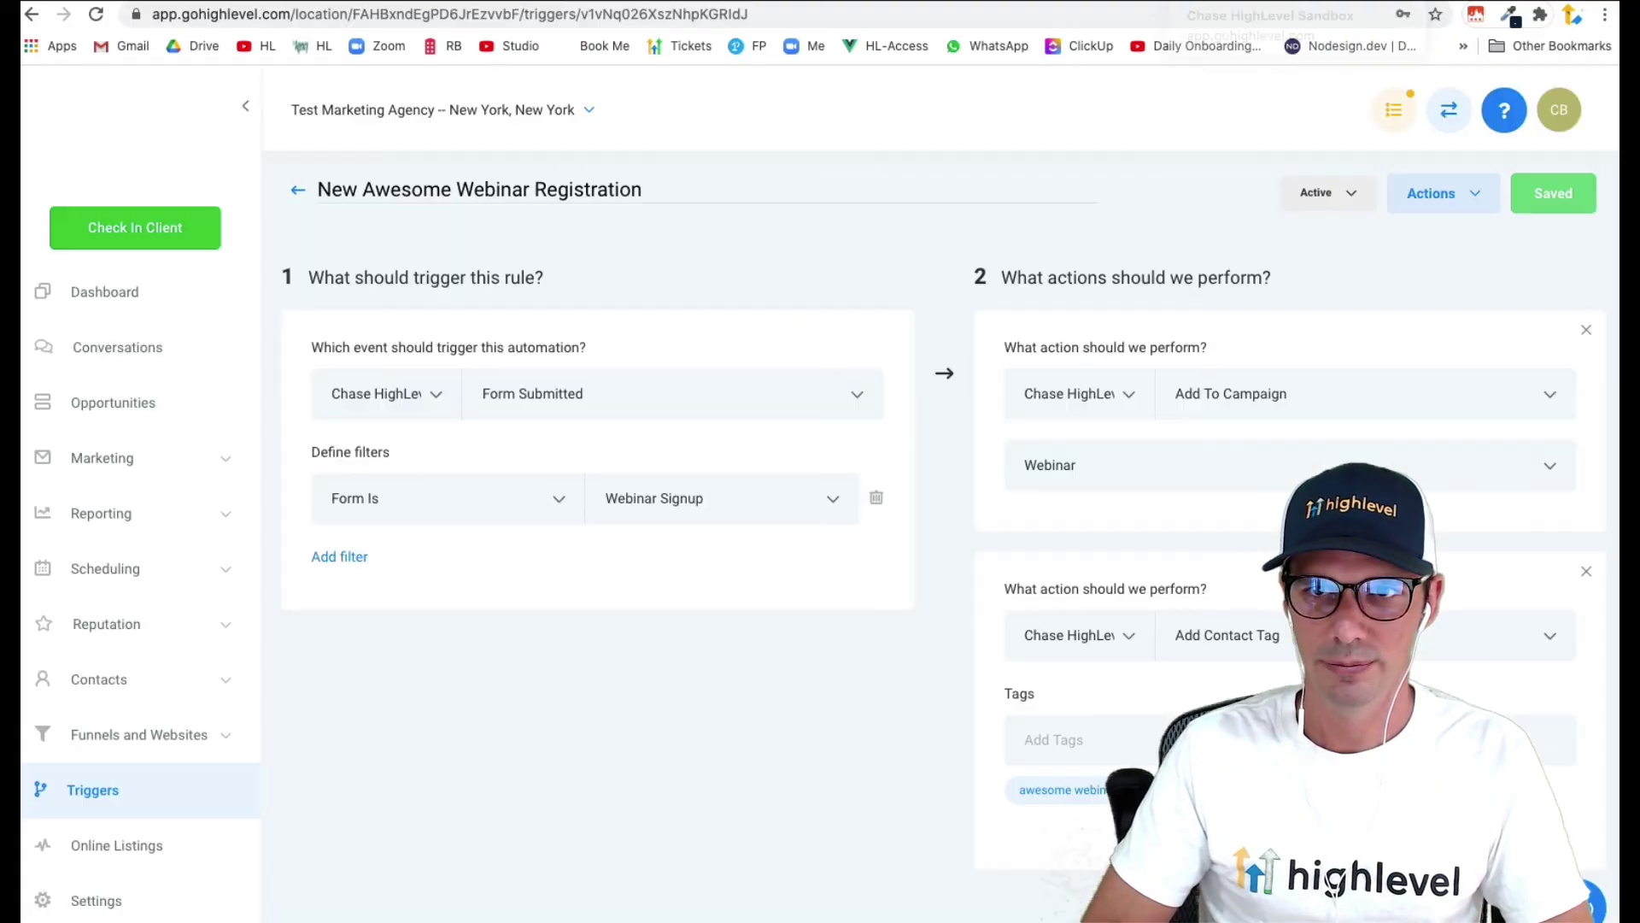
- Verify the test contact is Running at step 1/5 in the Webinar campaign, then dismiss the trigger's warning banners
{"action": "left_click", "coordinate": [122, 470]}
{"action": "left_click", "coordinate": [104, 525]}
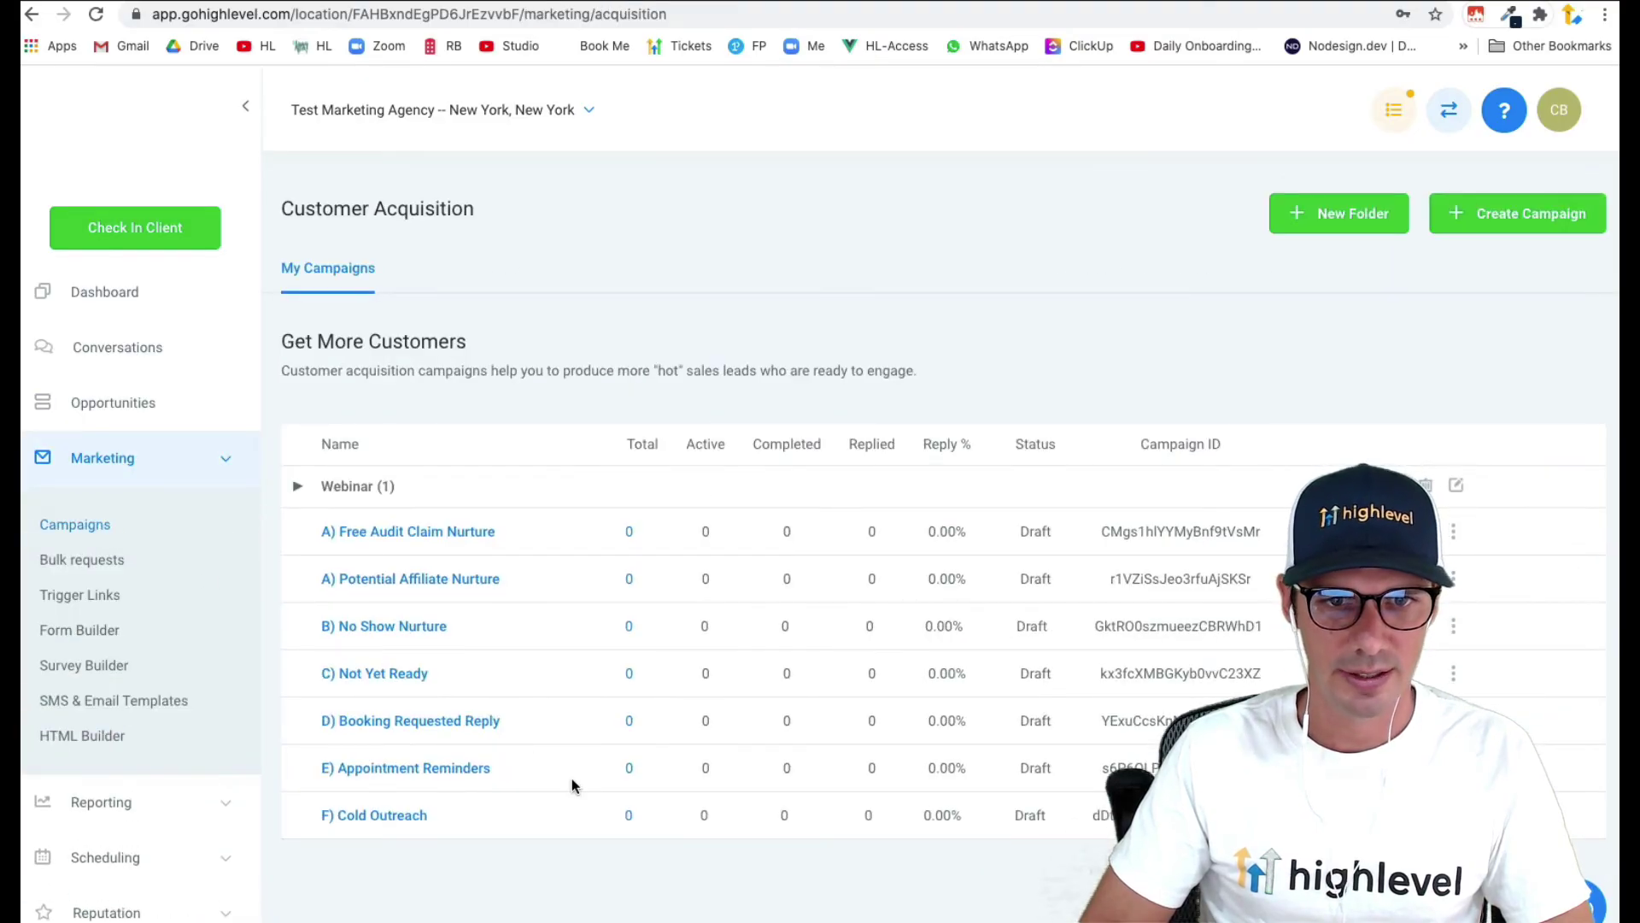
{"action": "left_click", "coordinate": [359, 496]}
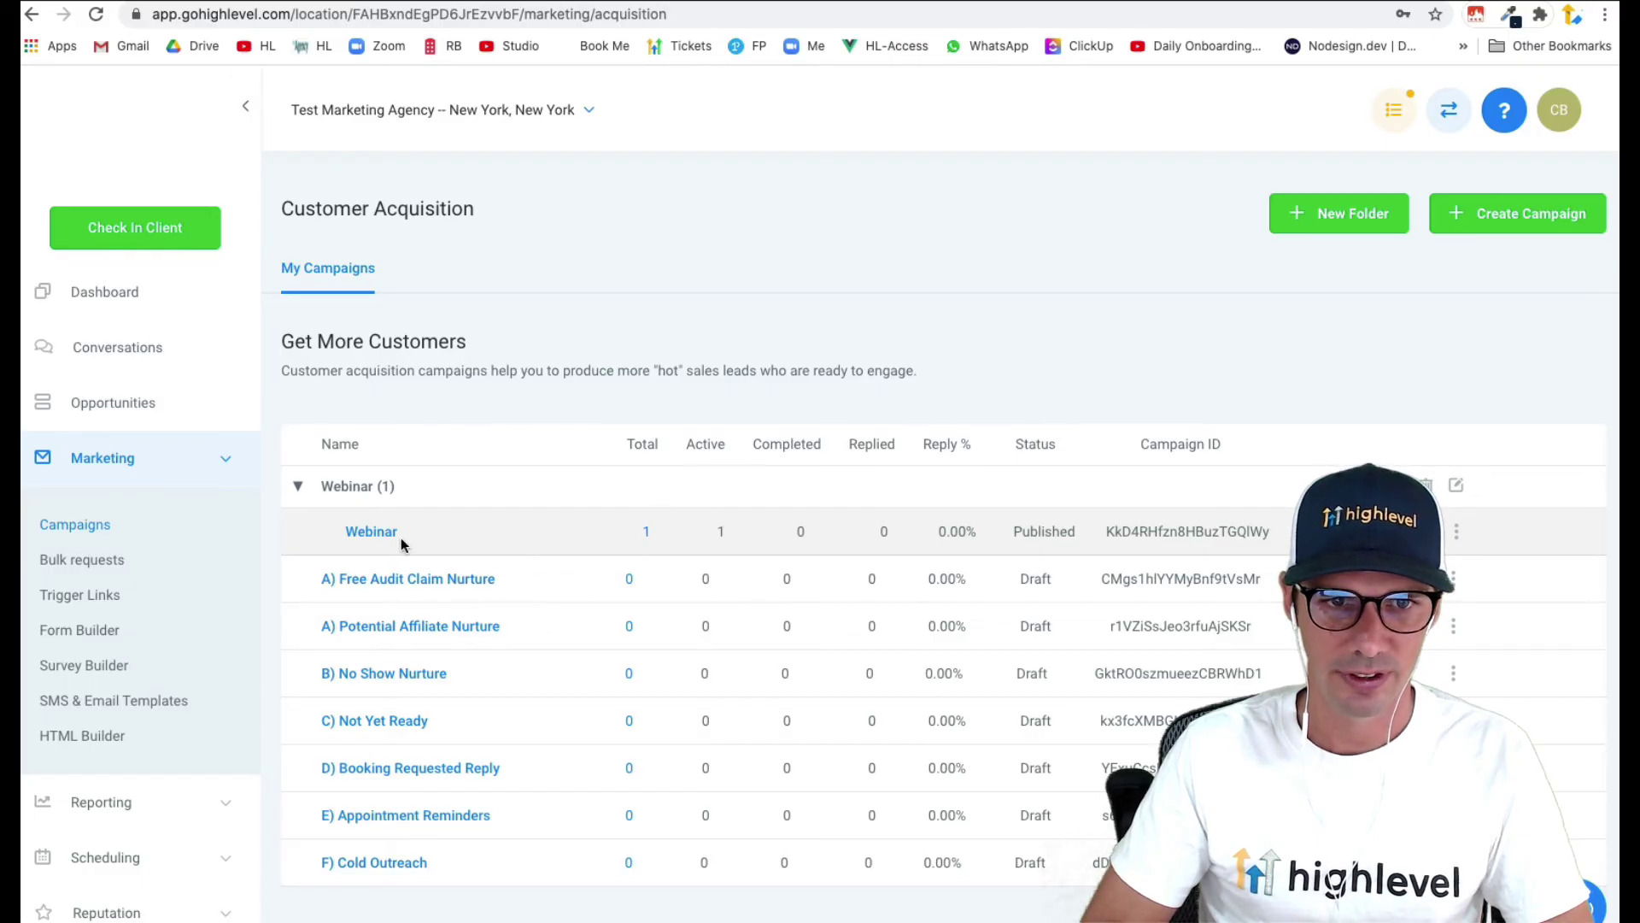
{"action": "left_click", "coordinate": [646, 532]}
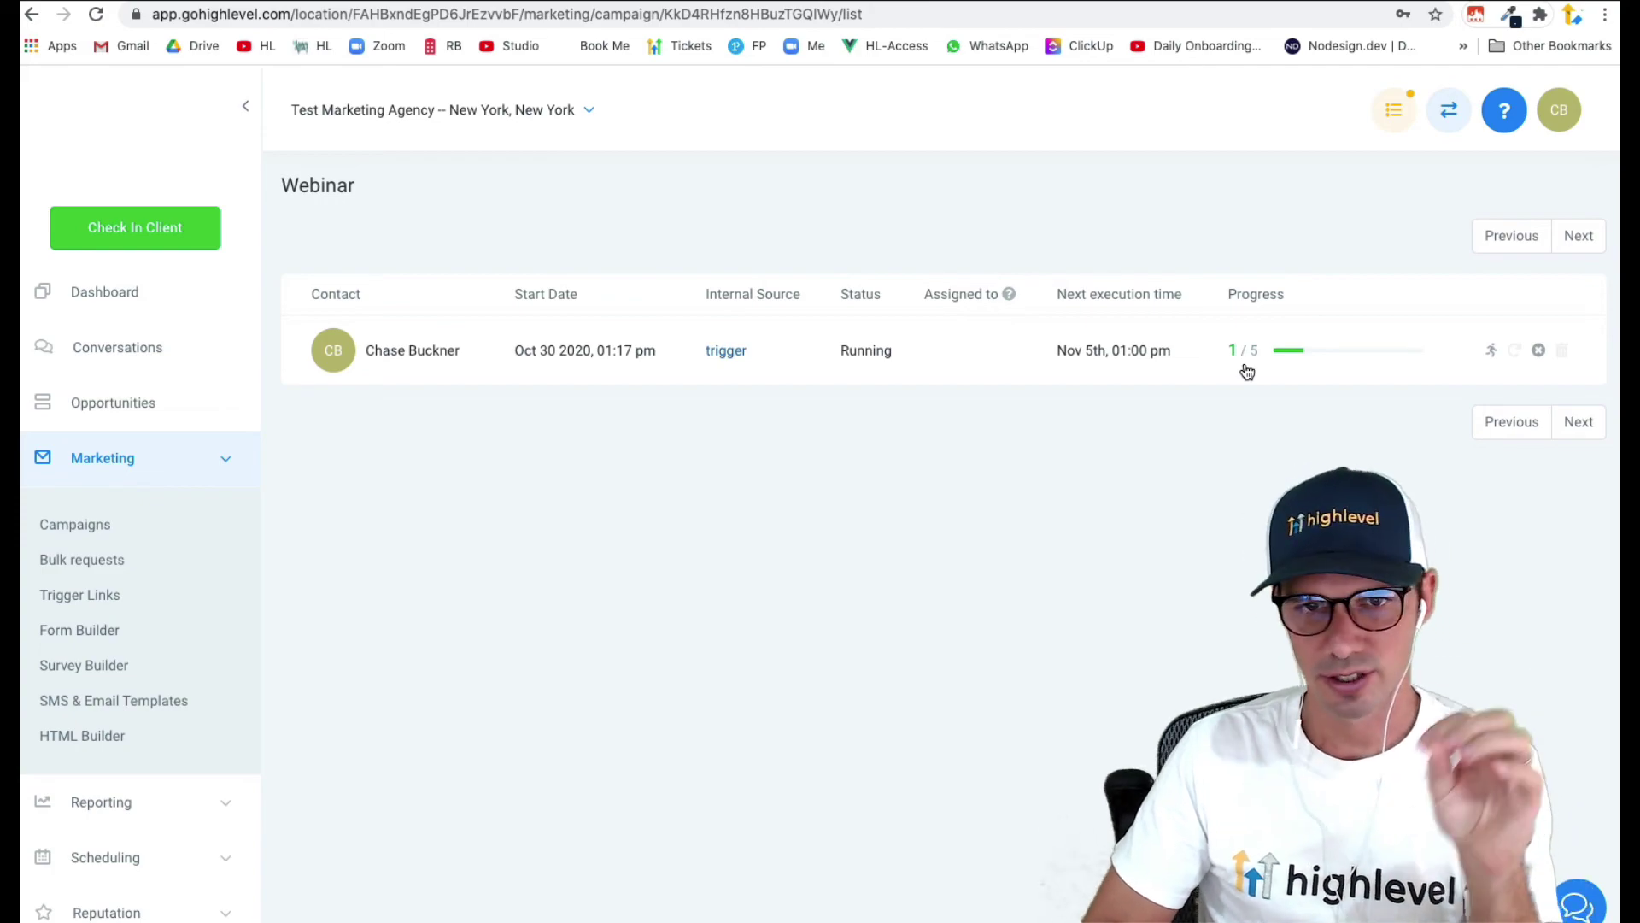
{"action": "left_click", "coordinate": [730, 359]}
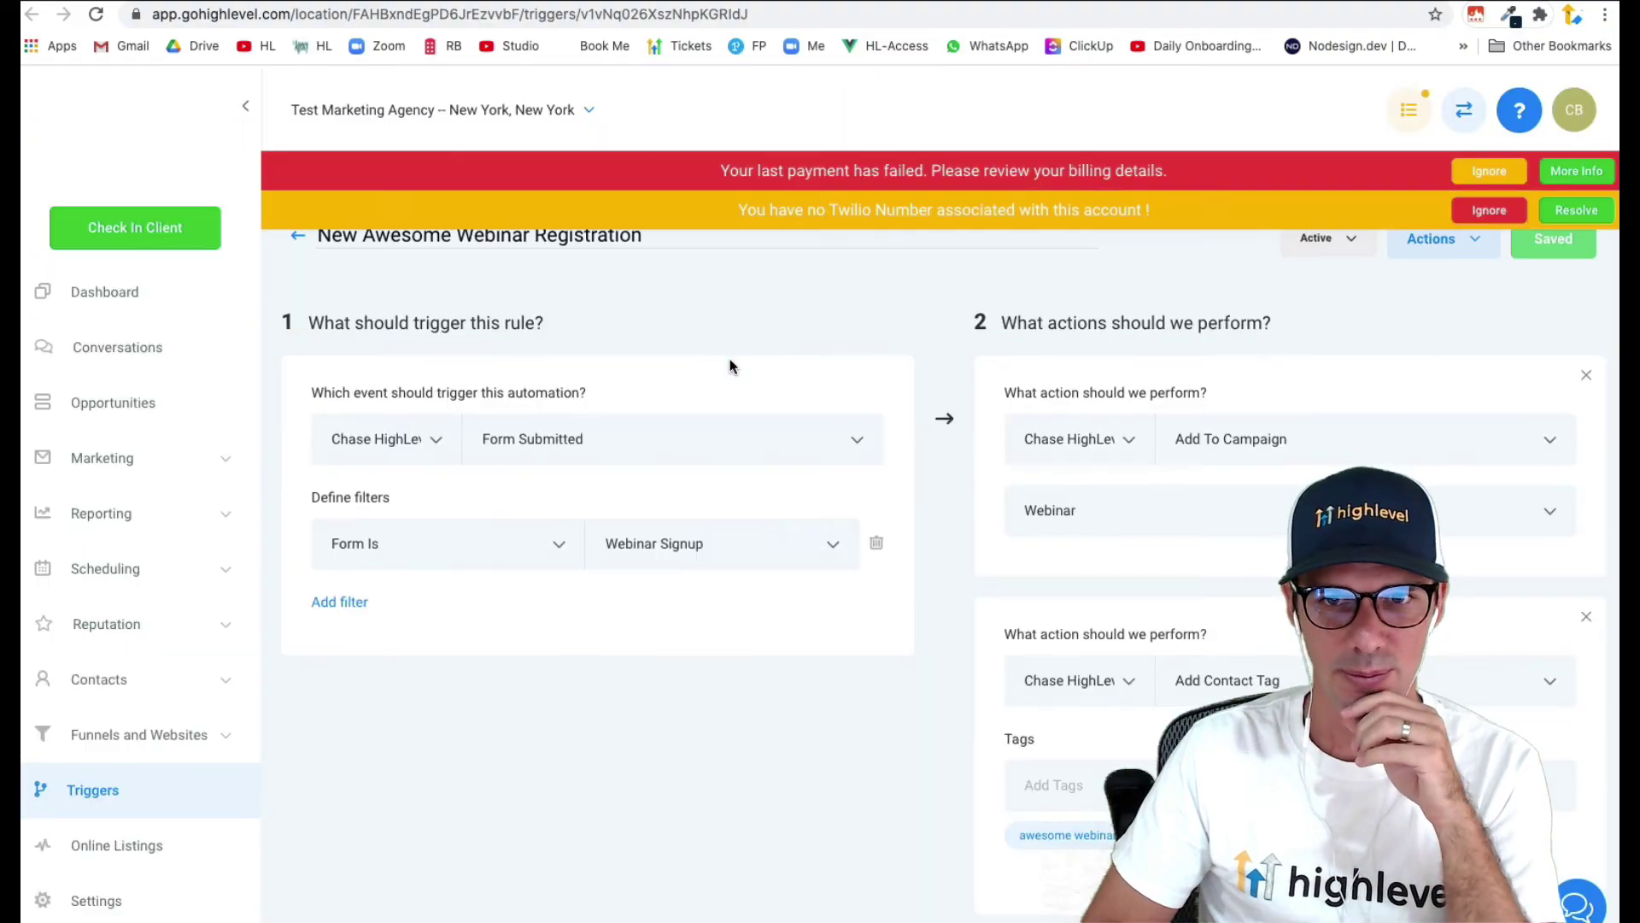
{"action": "left_click", "coordinate": [1493, 220]}
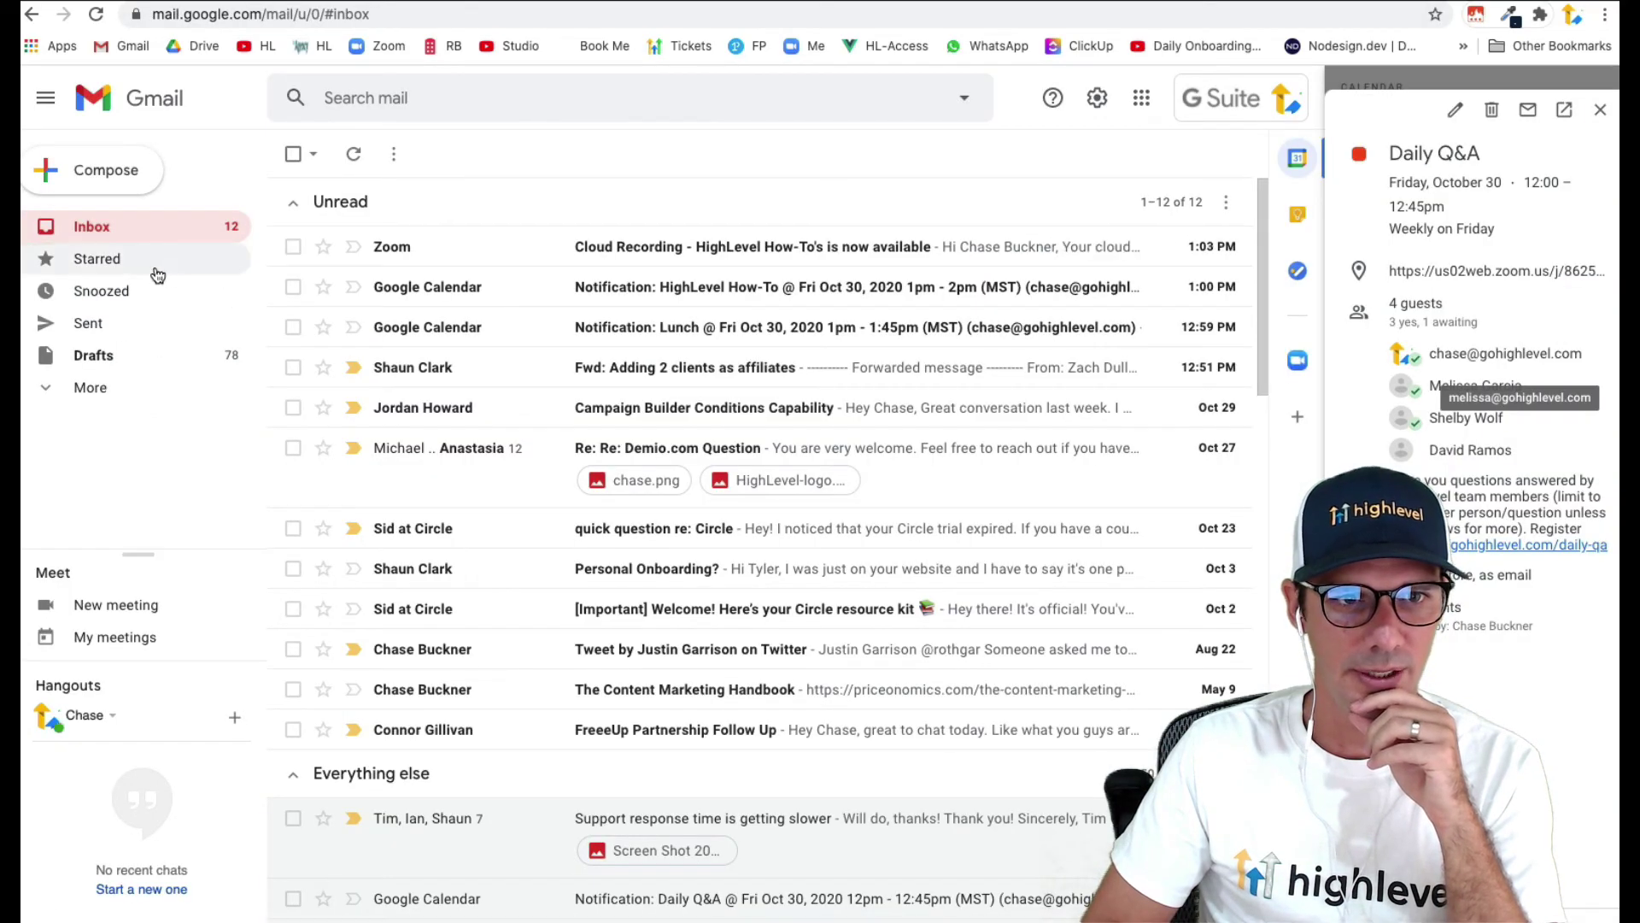
- Read the 'Thanks for registering!' confirmation email in the Gmail inbox
{"action": "left_click", "coordinate": [104, 237]}
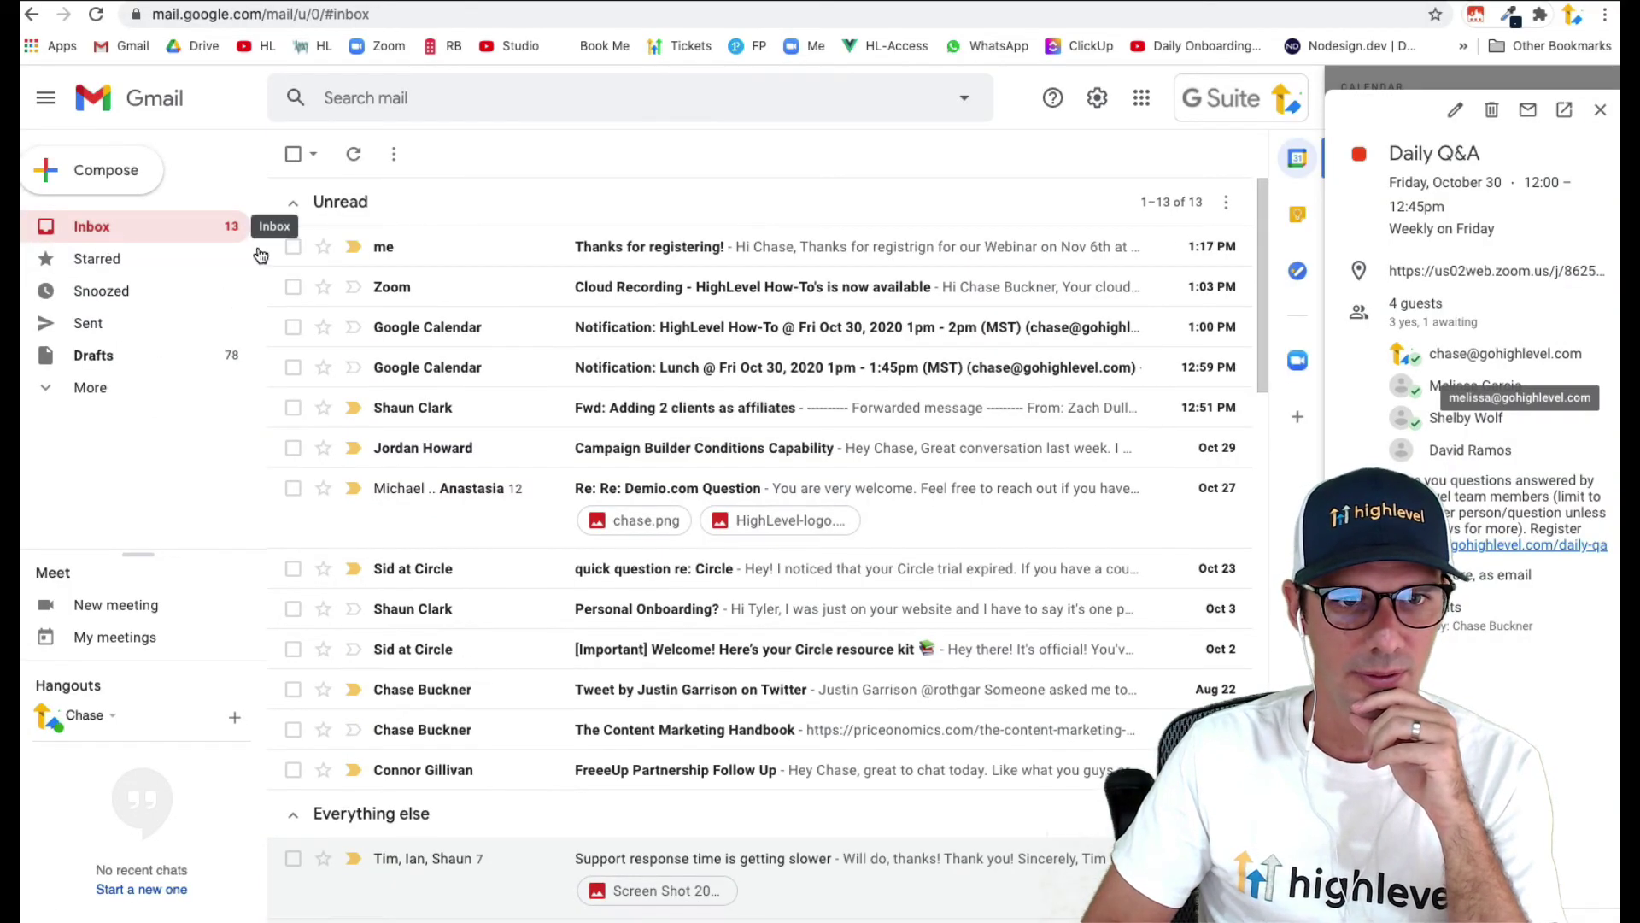
{"action": "left_click", "coordinate": [504, 250]}
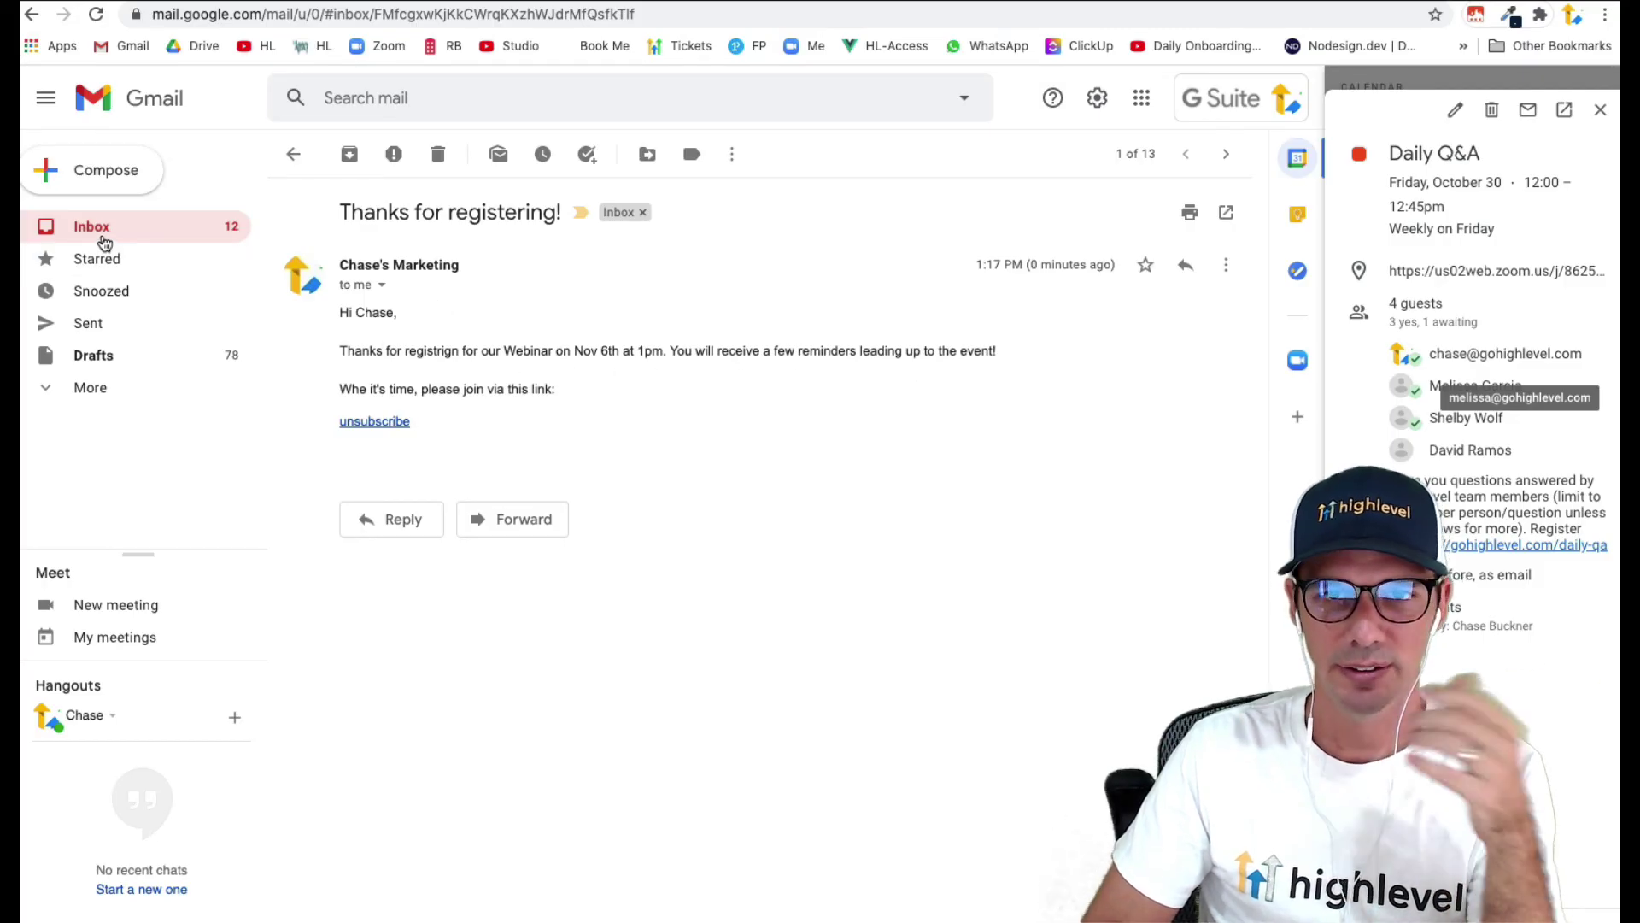
{"action": "left_click", "coordinate": [104, 242]}
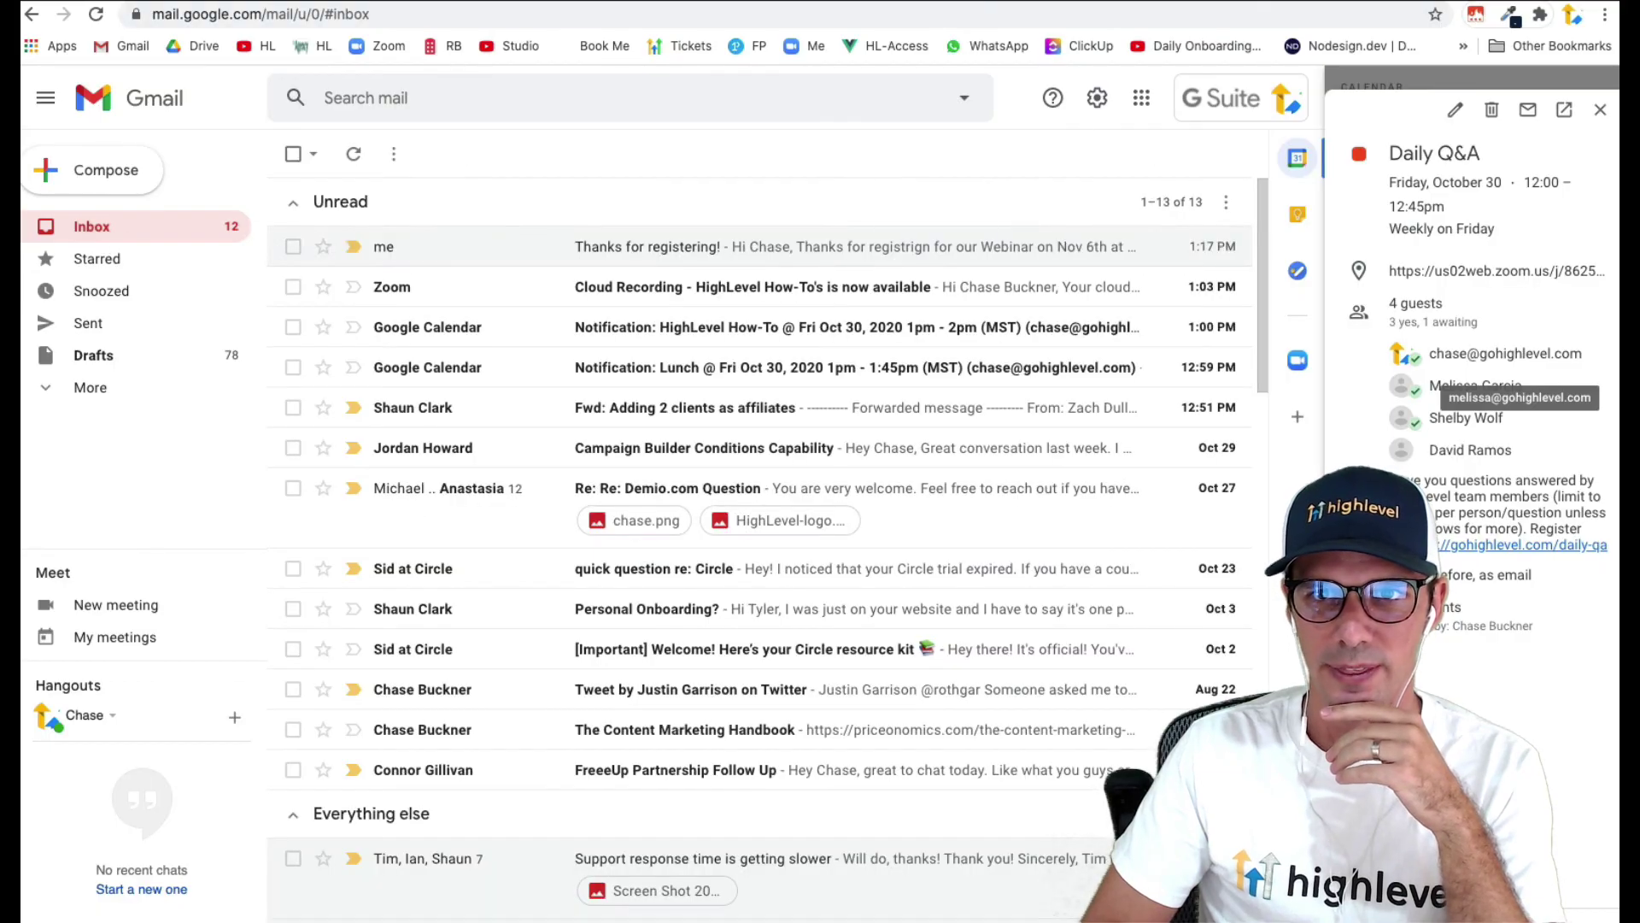
{"action": "key", "text": "ctrl+Tab"}
- Filter the contacts list by the tag 'awesome webinar registrant'
{"action": "left_click", "coordinate": [104, 461]}
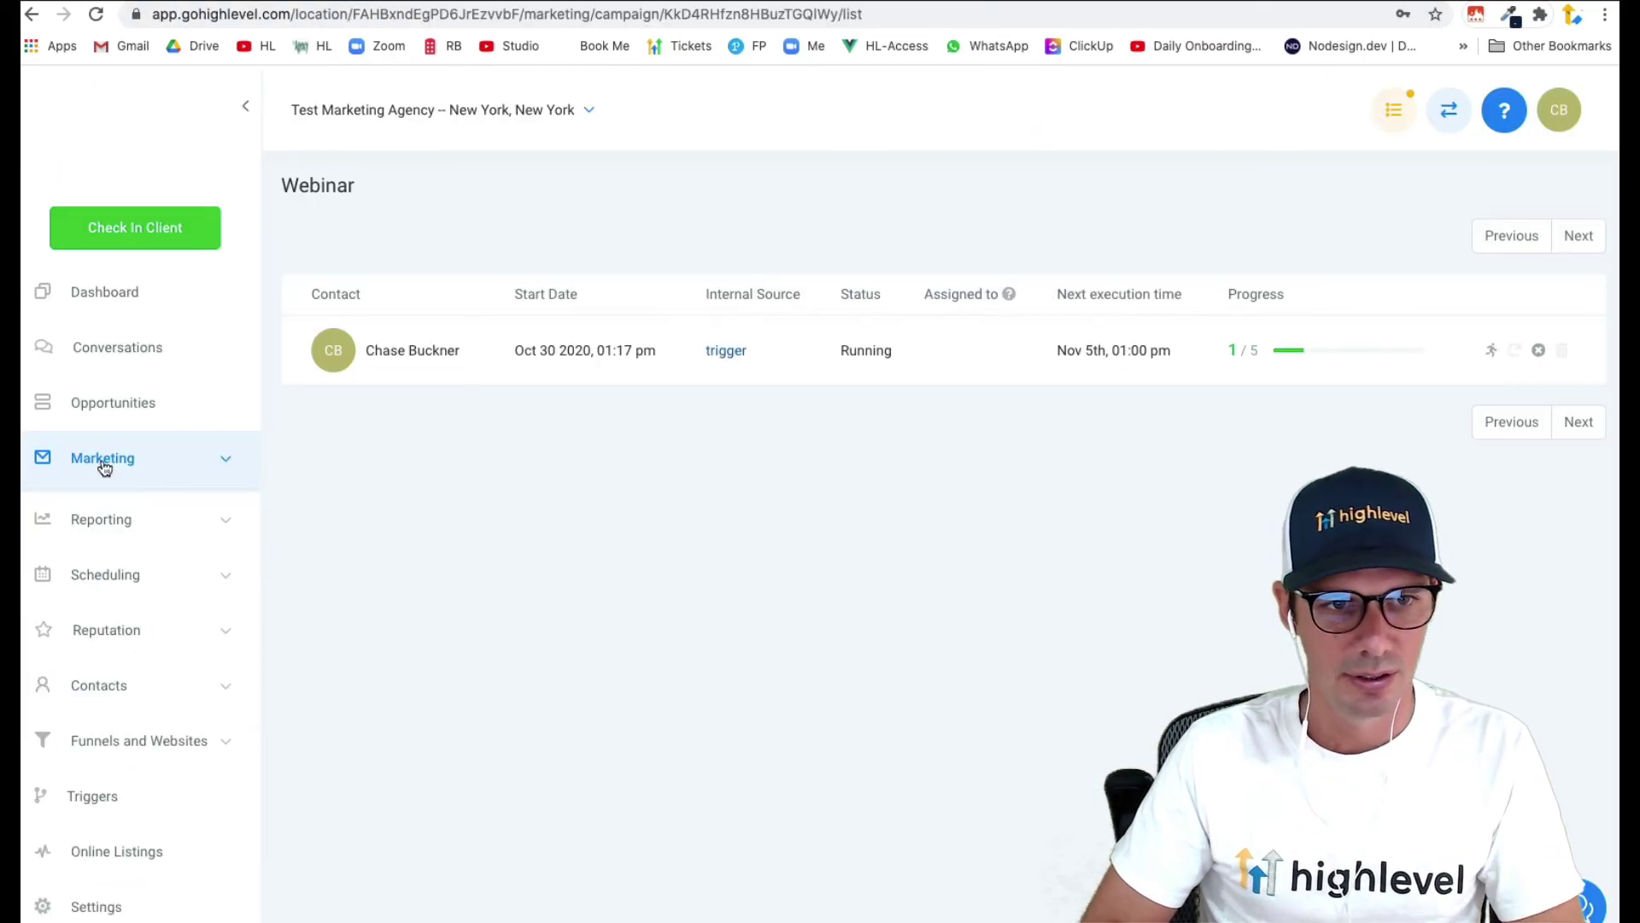
{"action": "left_click", "coordinate": [113, 679]}
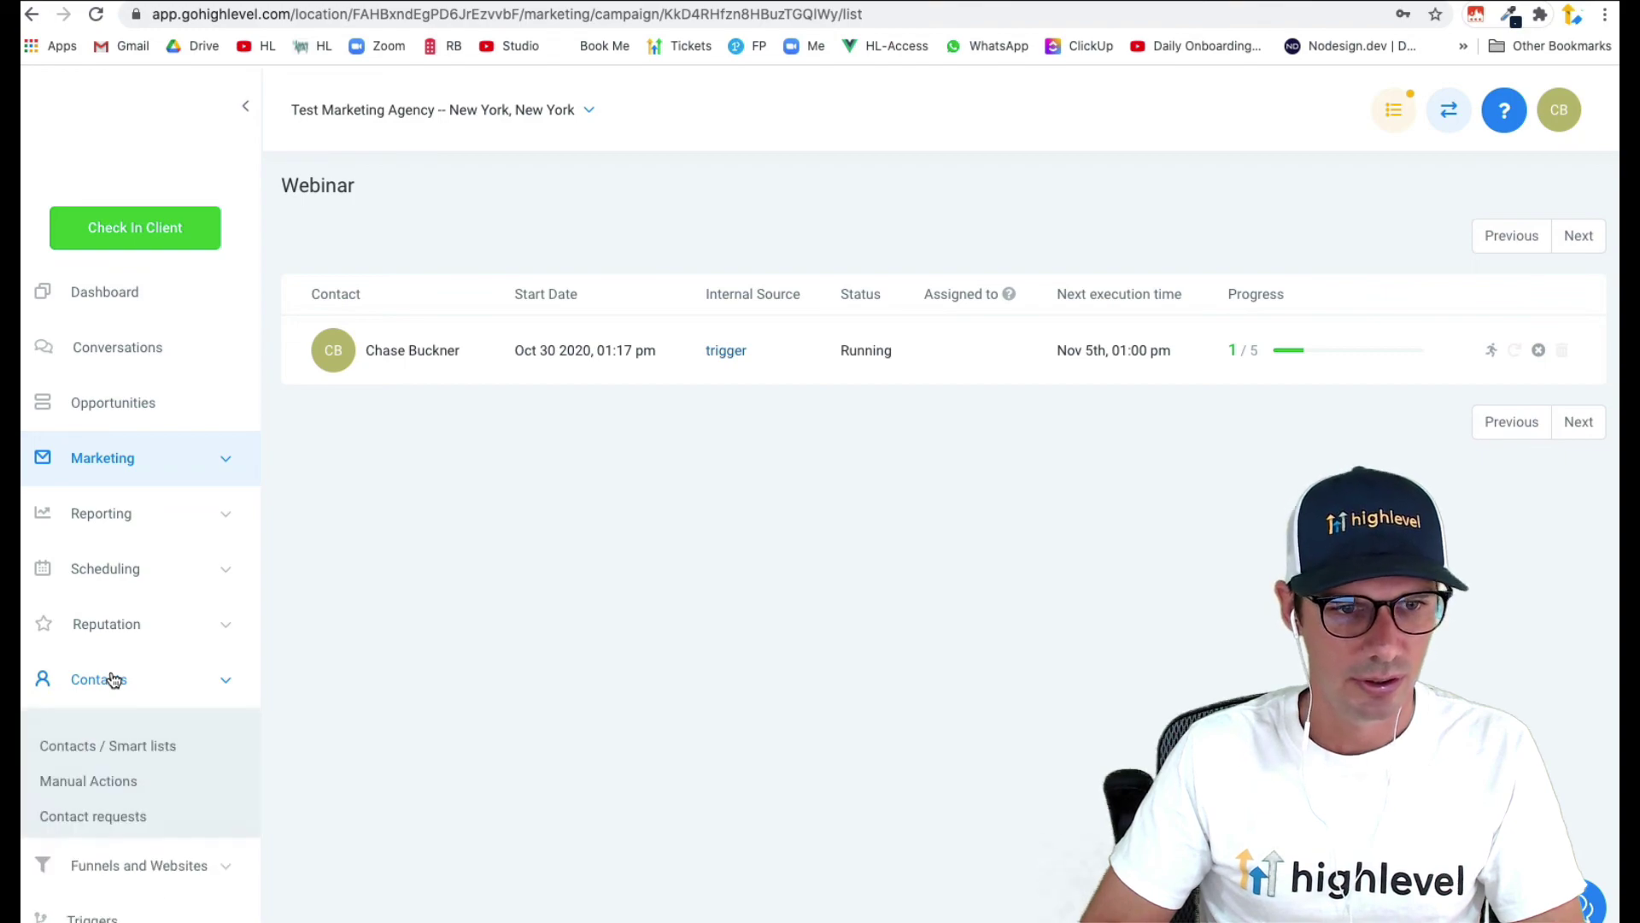
{"action": "left_click", "coordinate": [99, 749]}
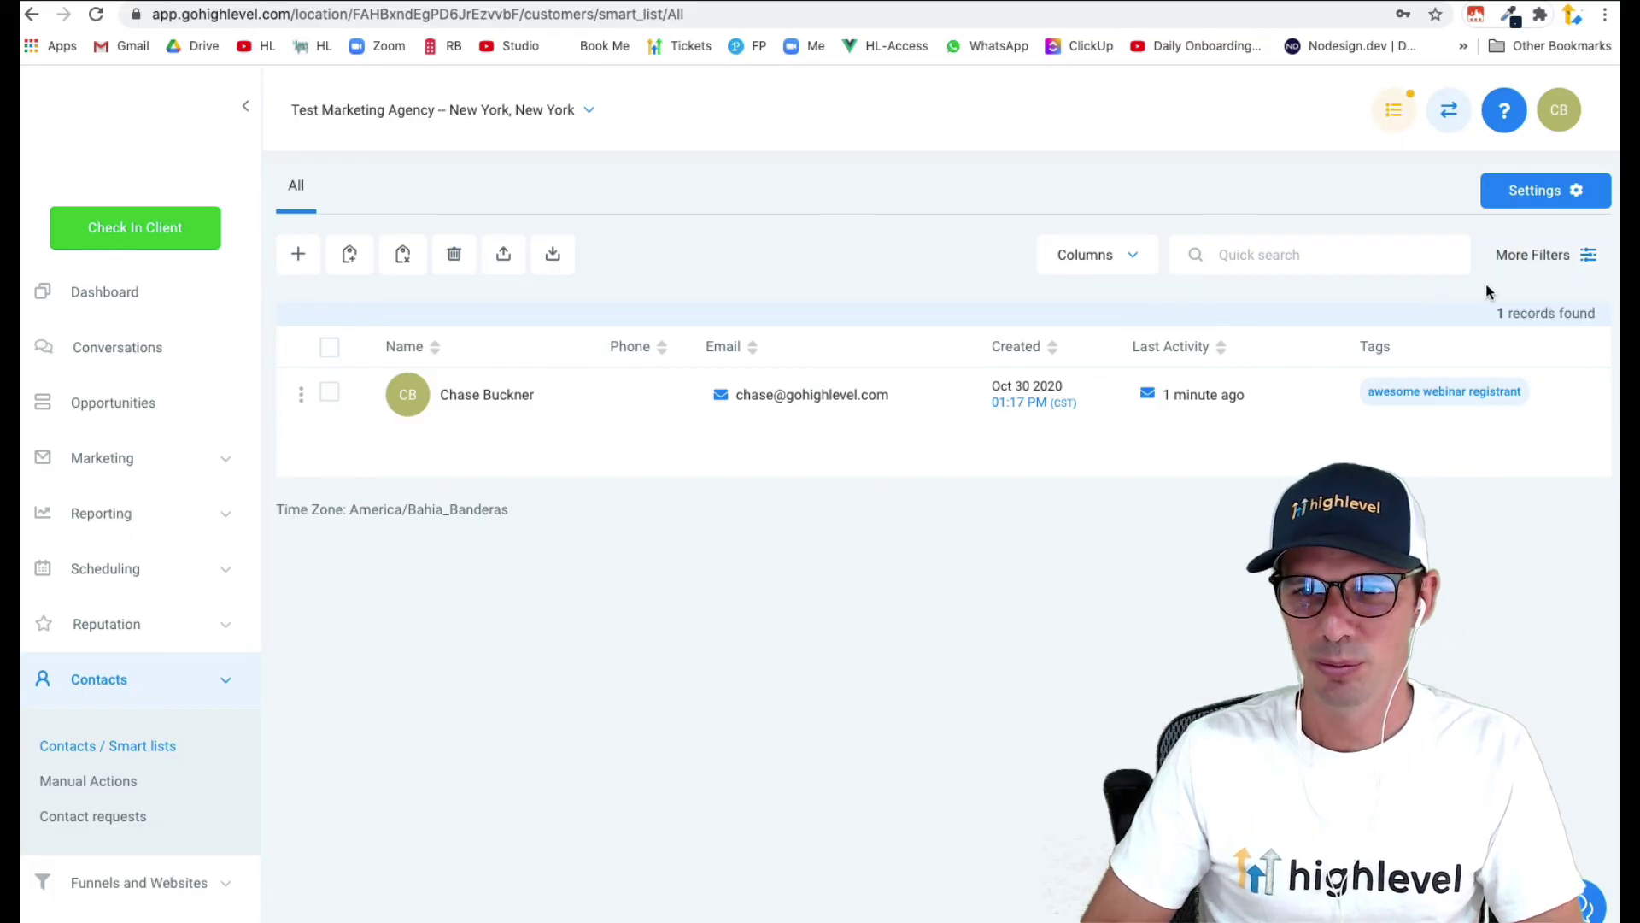
{"action": "left_click", "coordinate": [1538, 255]}
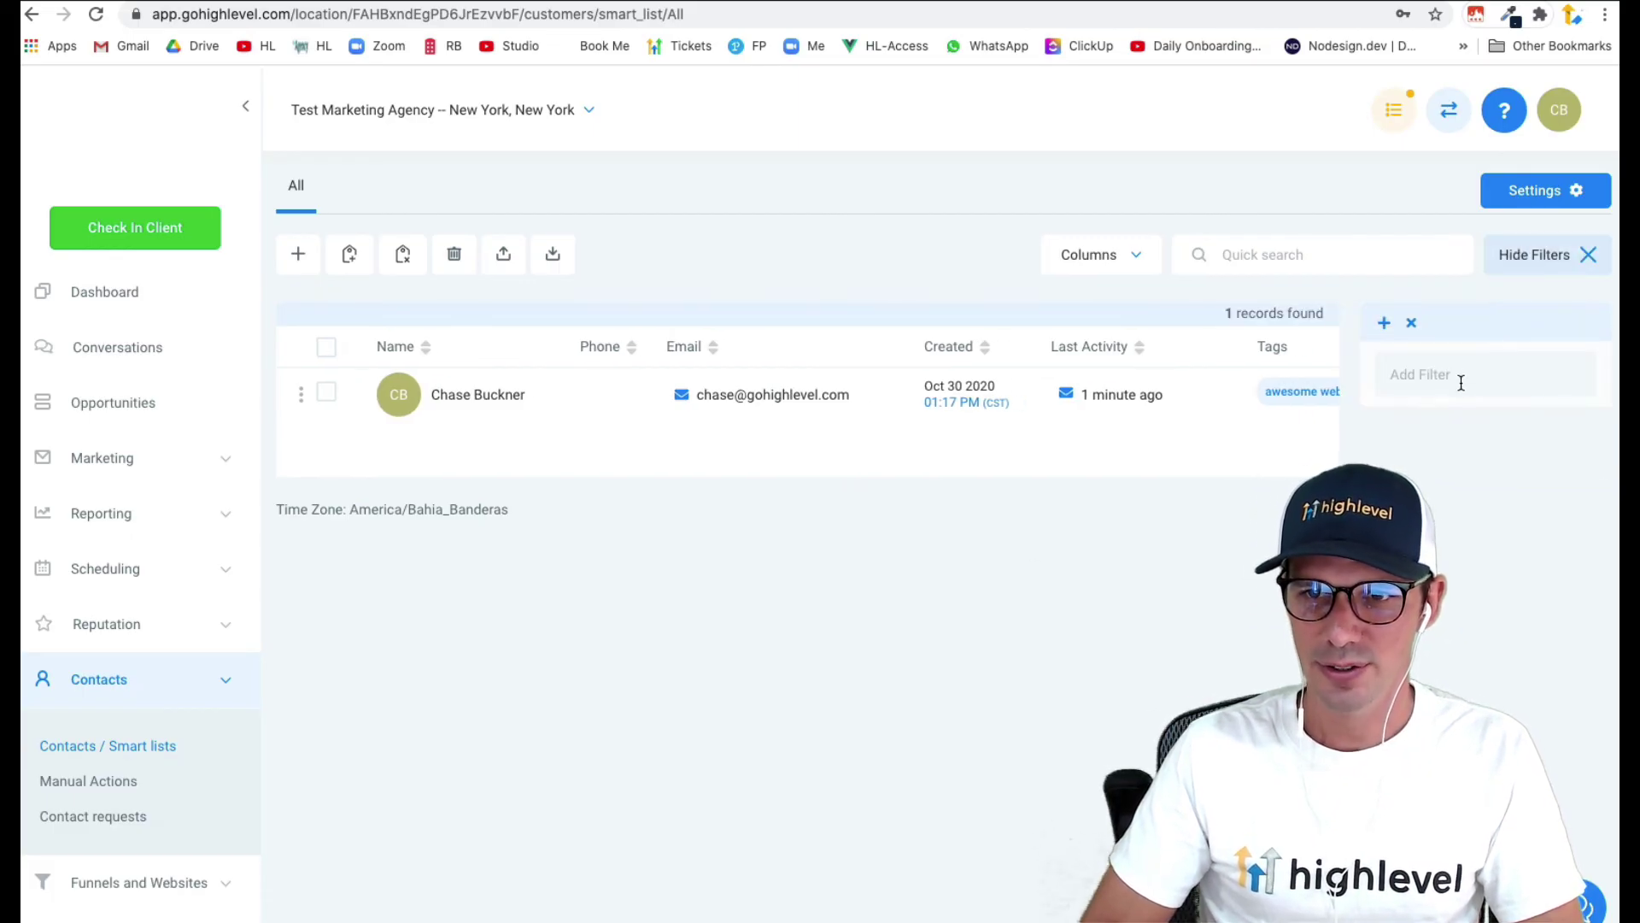
{"action": "left_click", "coordinate": [1458, 377]}
{"action": "type", "text": "tag"}
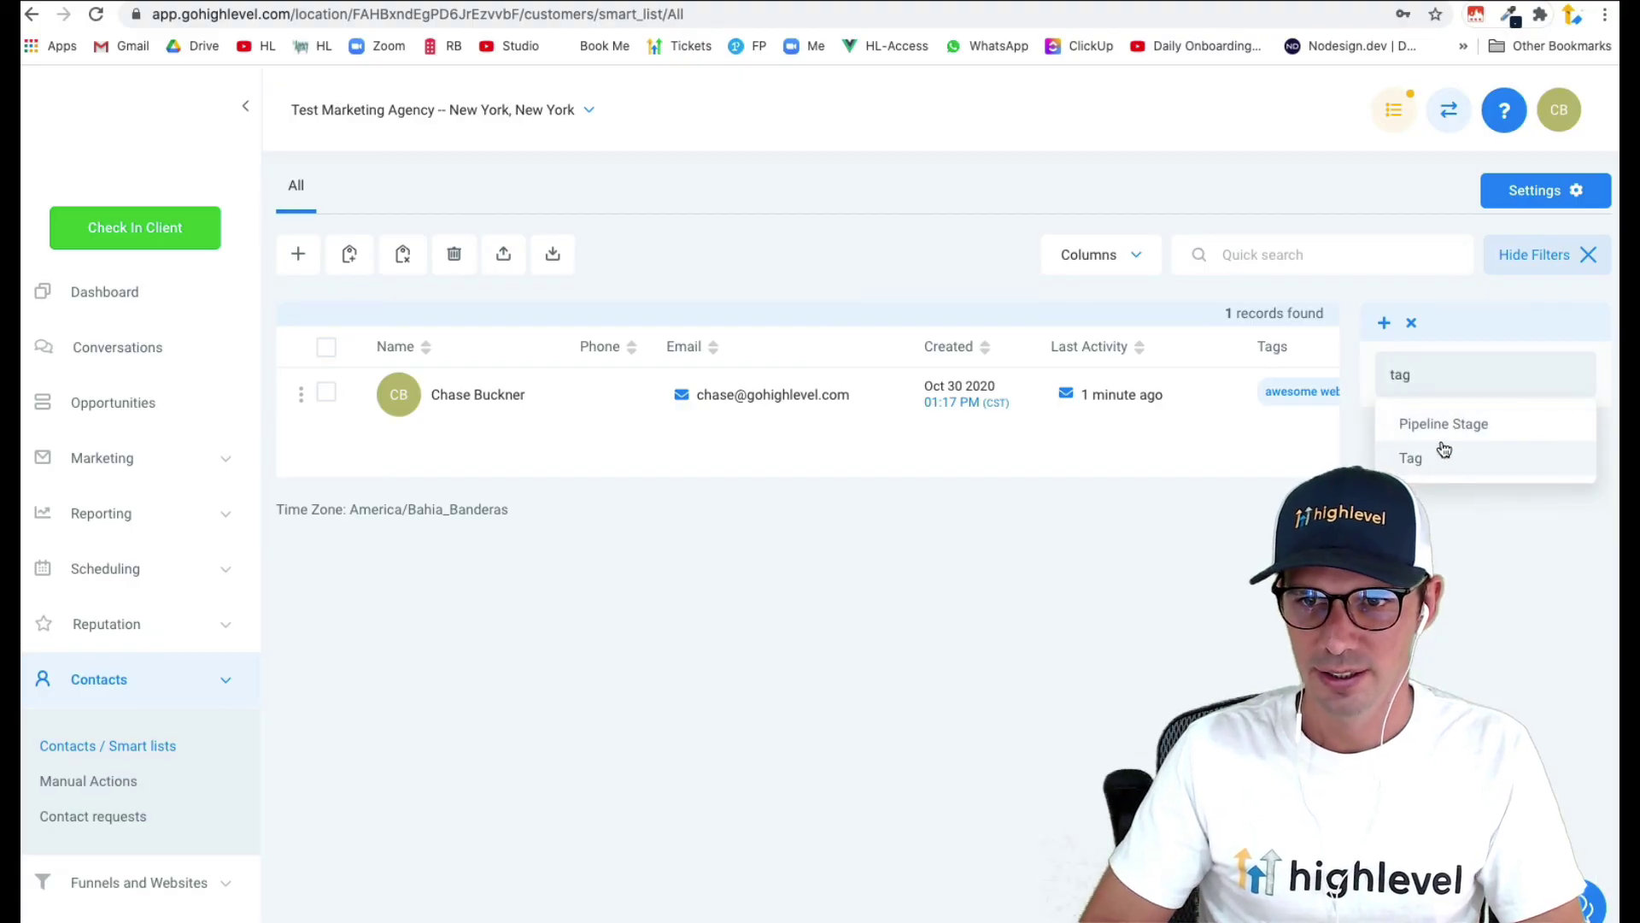
{"action": "left_click", "coordinate": [1459, 454]}
{"action": "left_click", "coordinate": [1453, 552]}
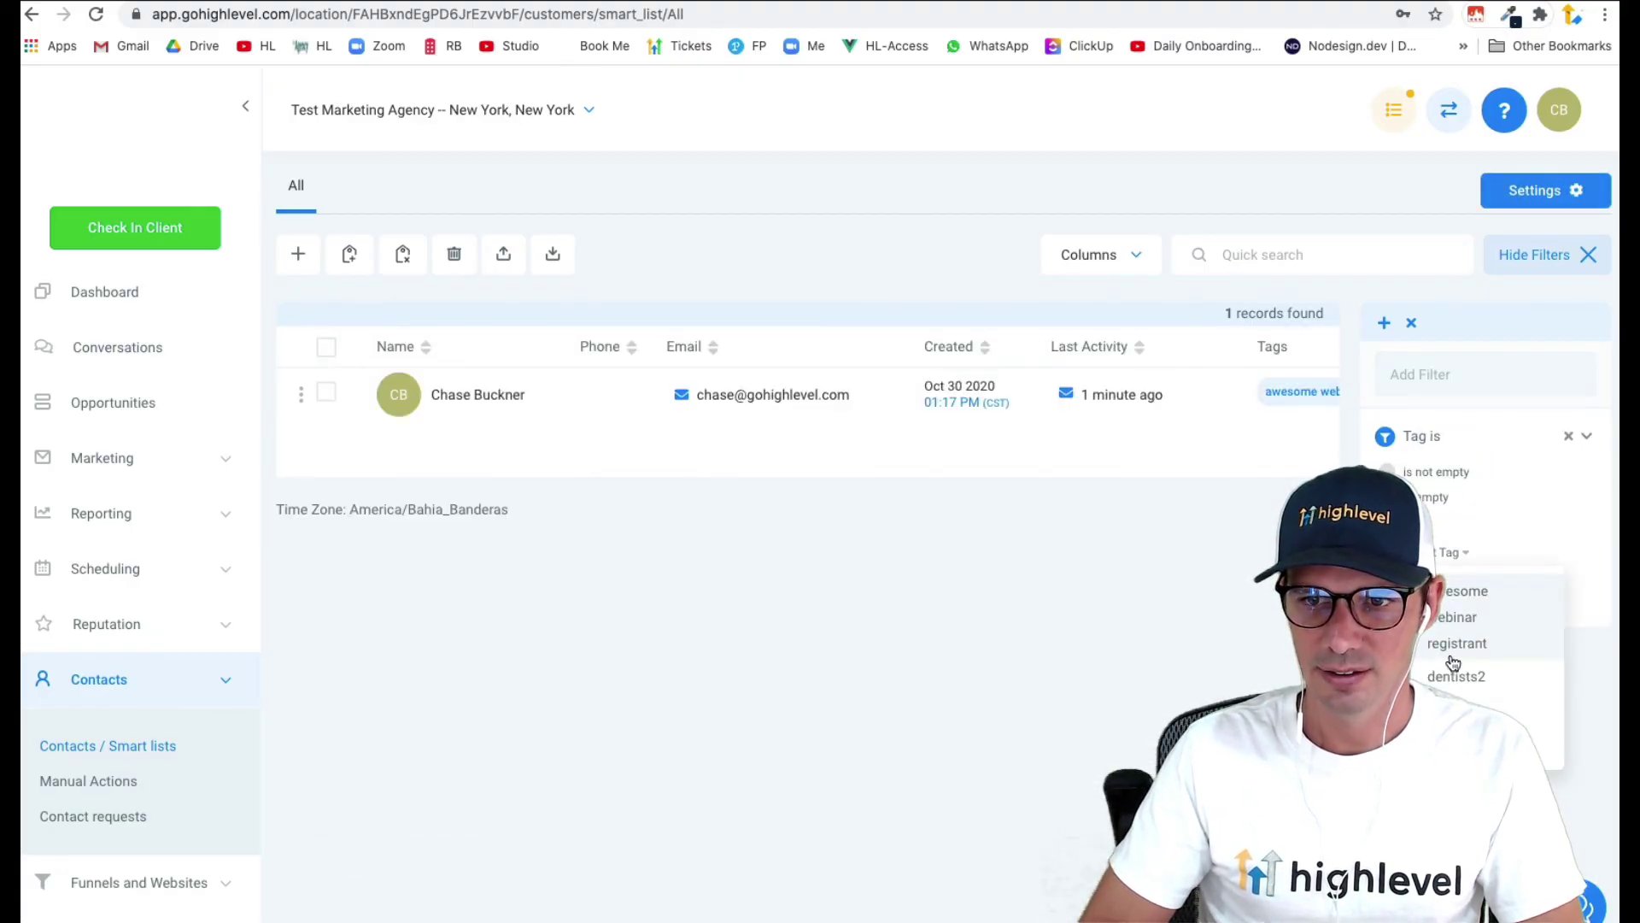
{"action": "left_click", "coordinate": [1476, 628]}
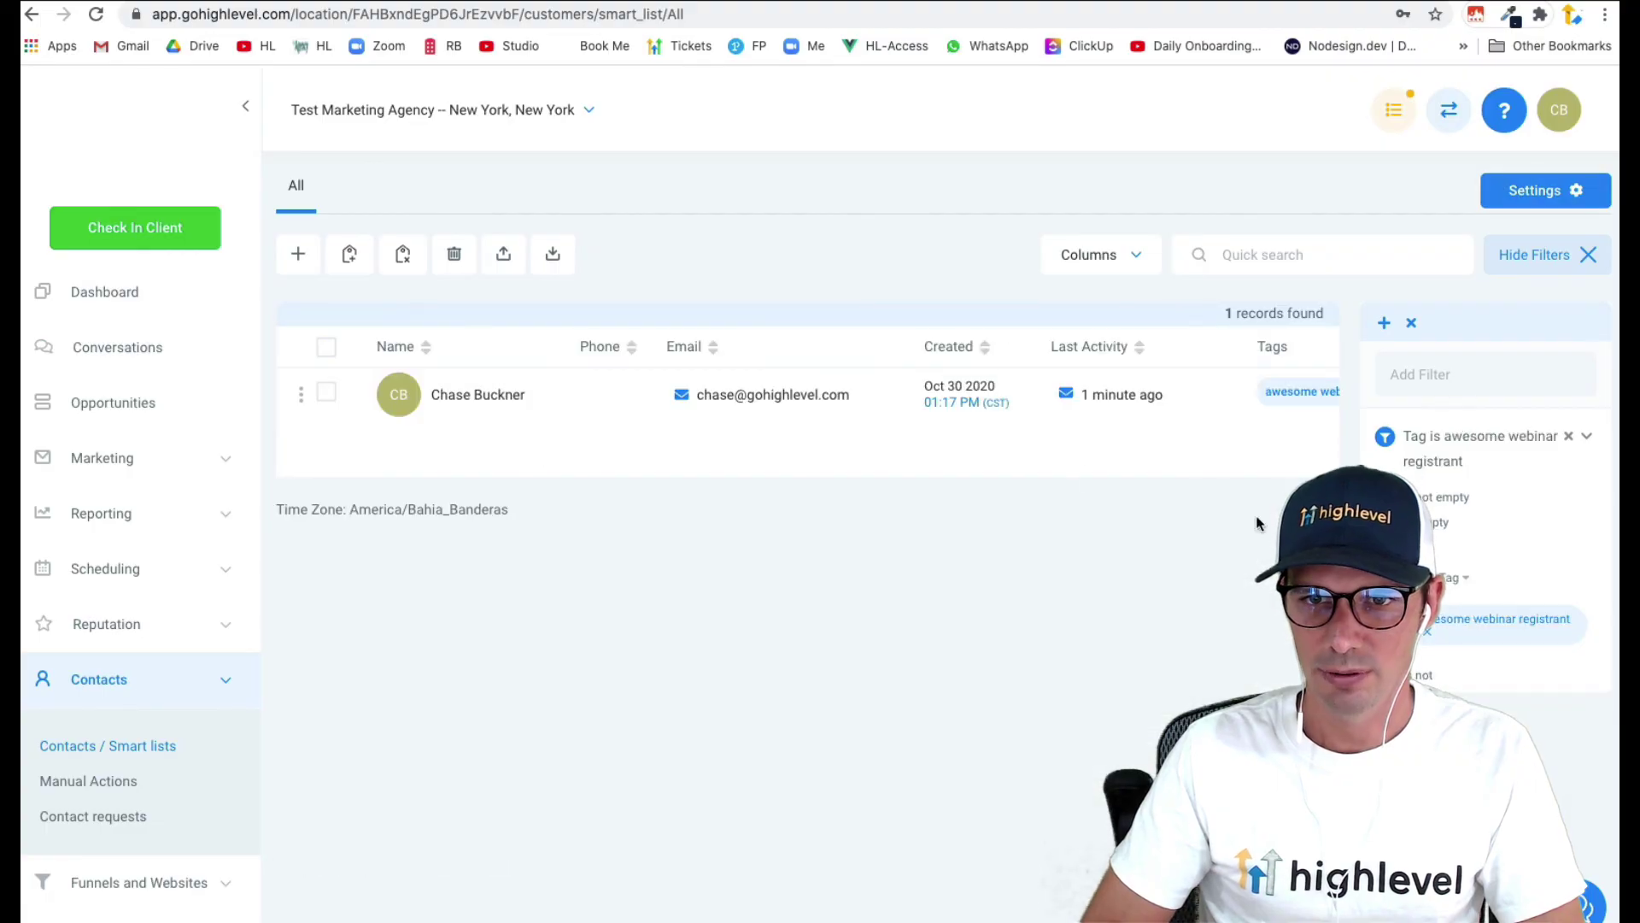
- Save the filtered view as the smart list 'Awesome Webinar Registrants'
{"action": "left_click", "coordinate": [1384, 322]}
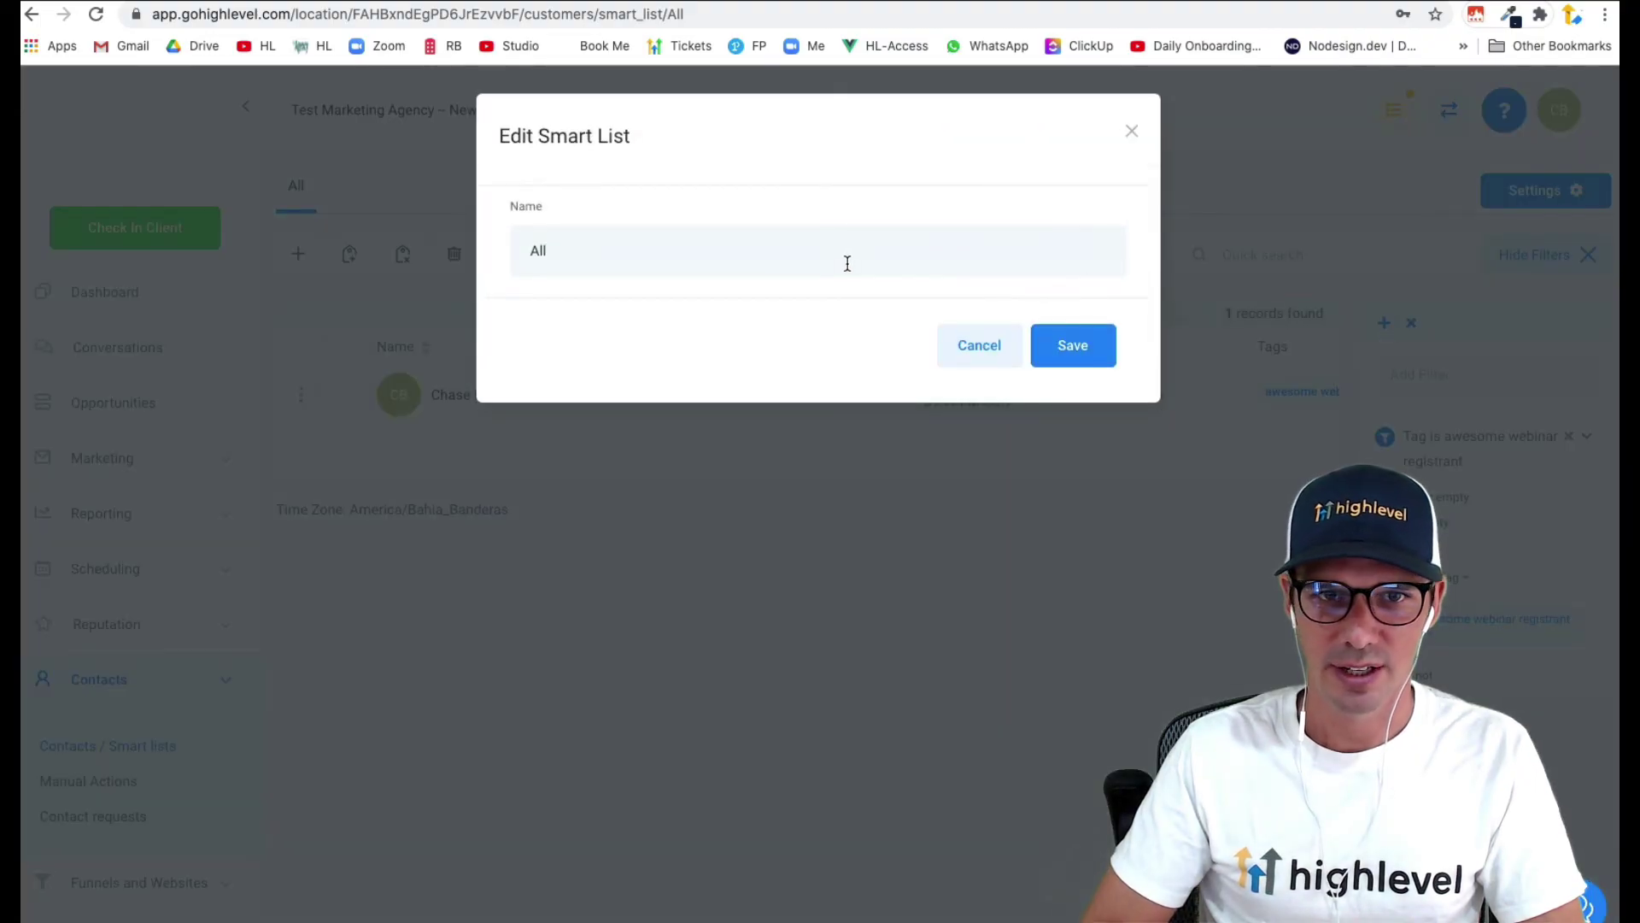
{"action": "triple_click", "coordinate": [848, 263]}
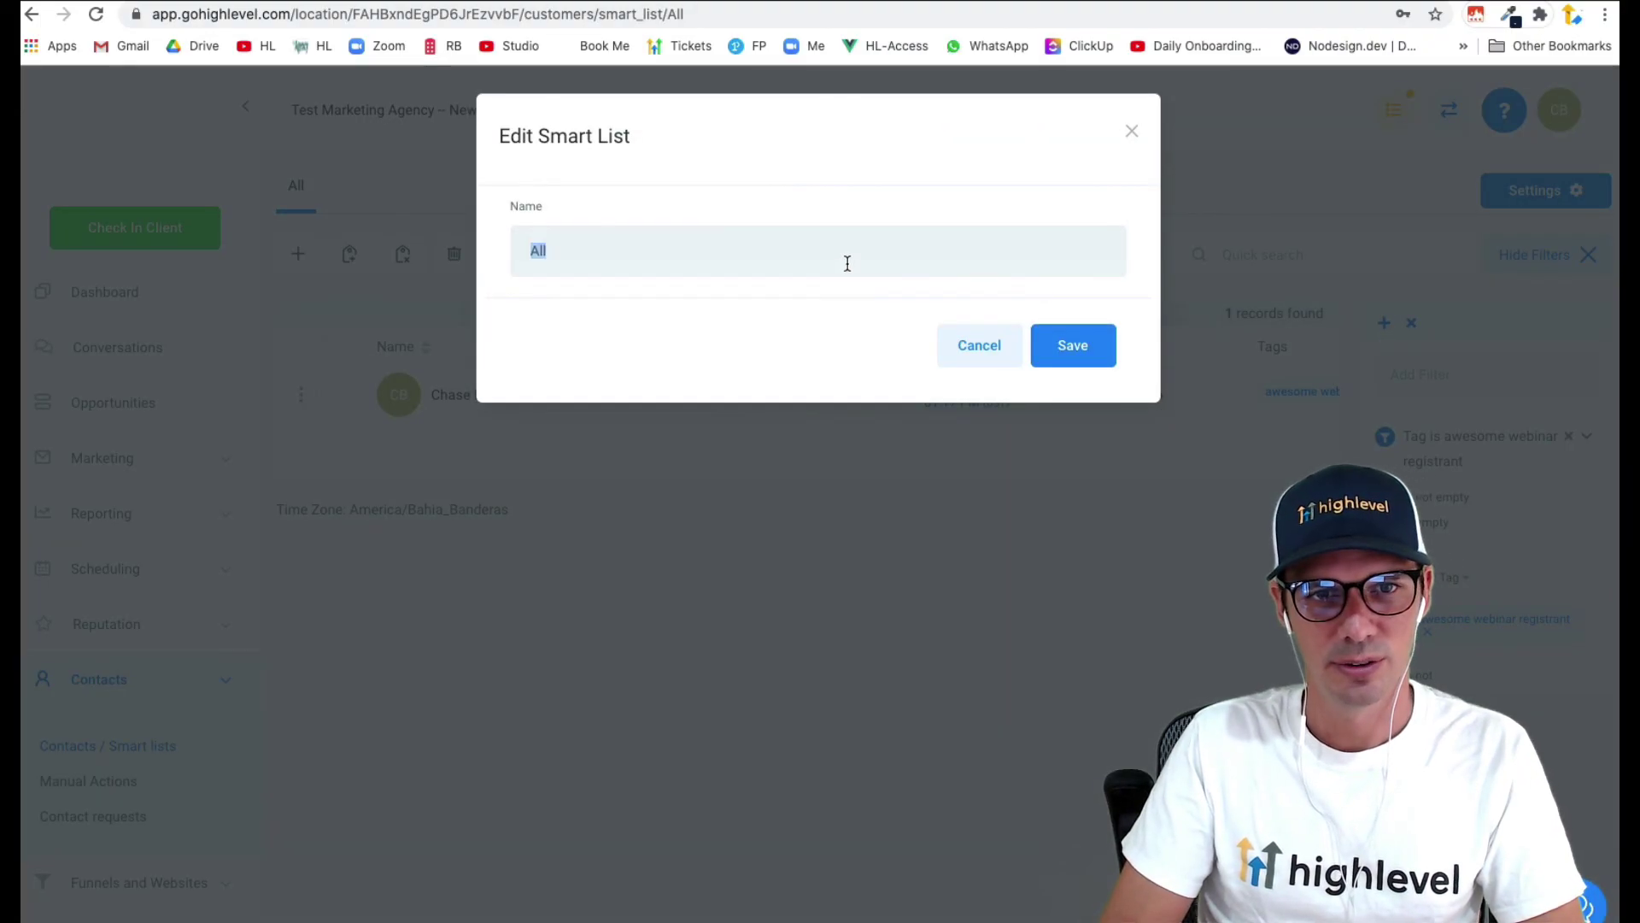
{"action": "type", "text": "People Re"}
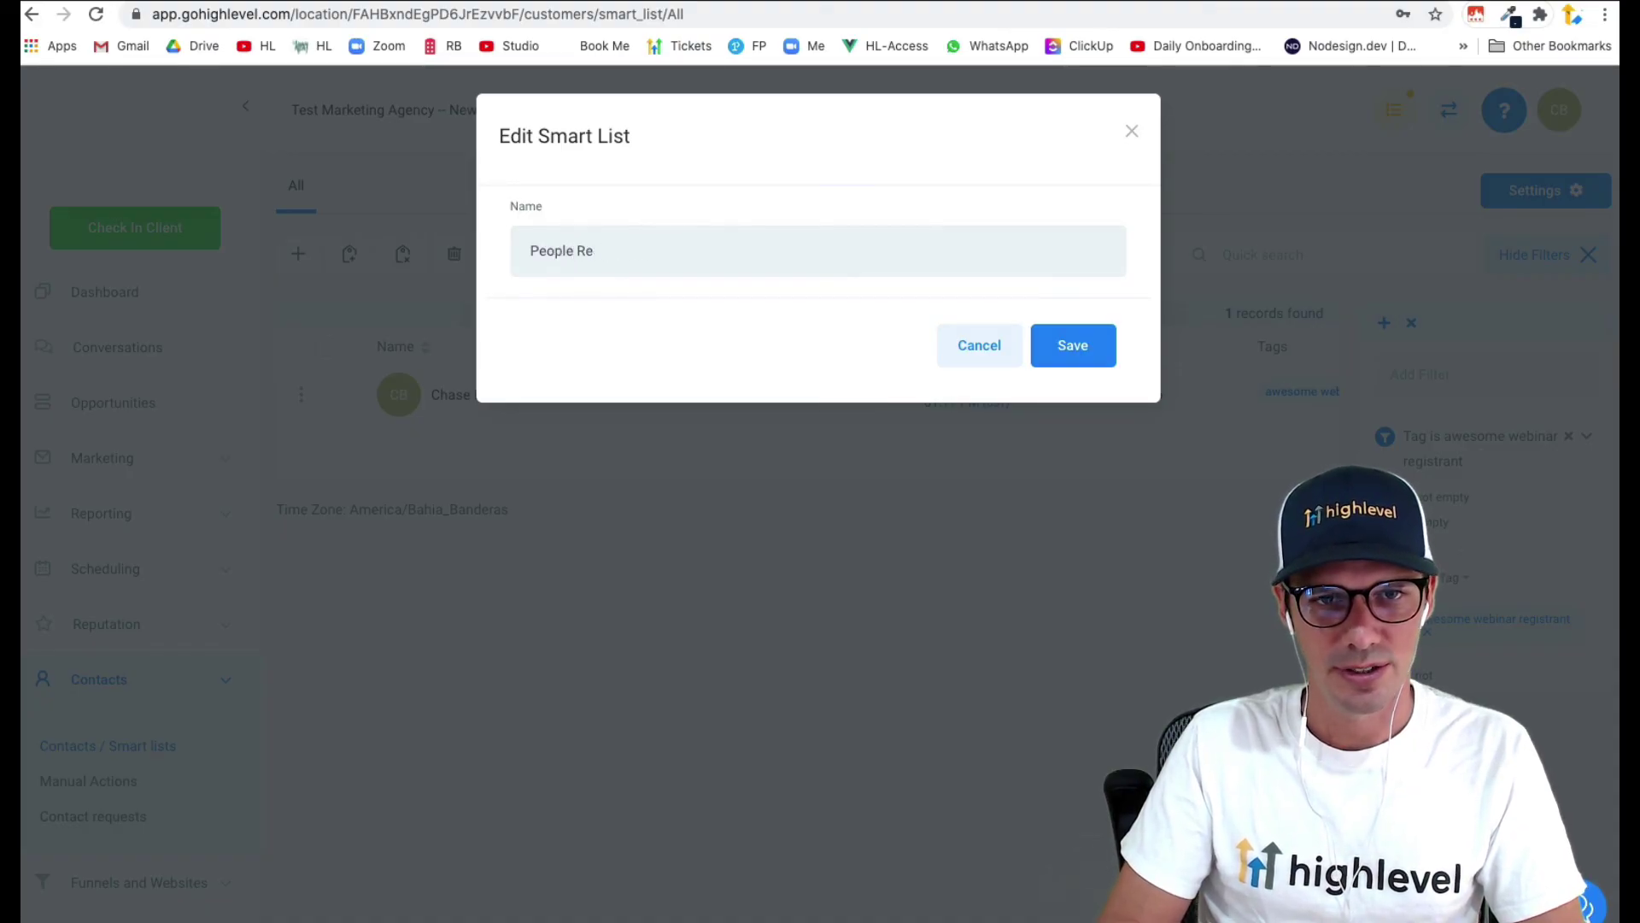
{"action": "type", "text": "gistered Awesom e"}
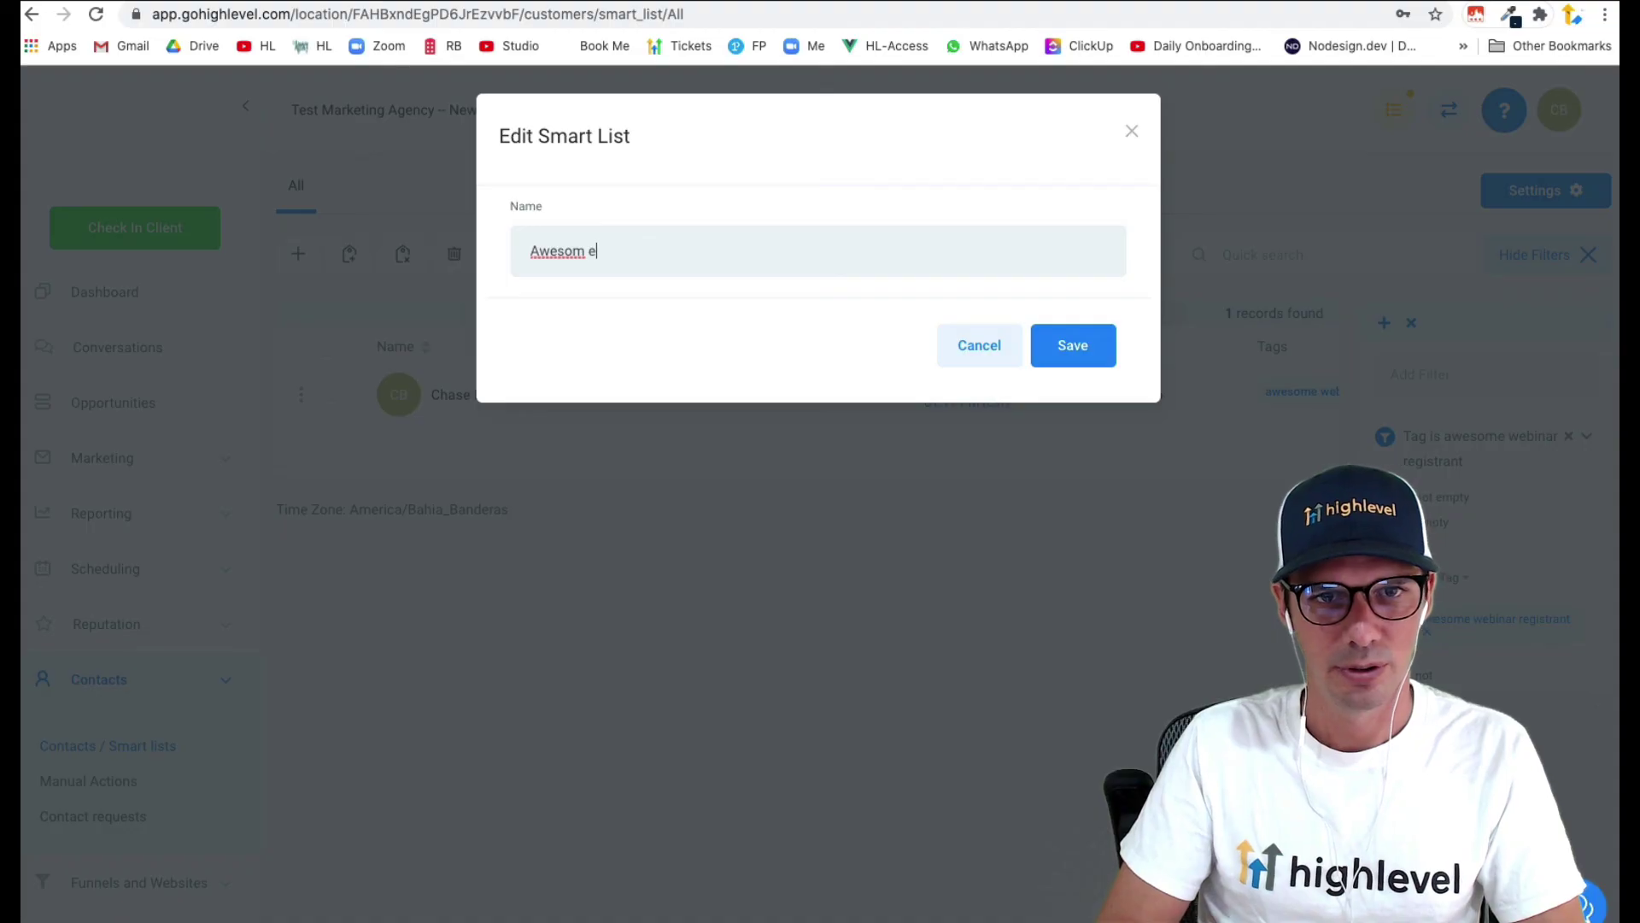
{"action": "type", "text": "Webinar Registrants"}
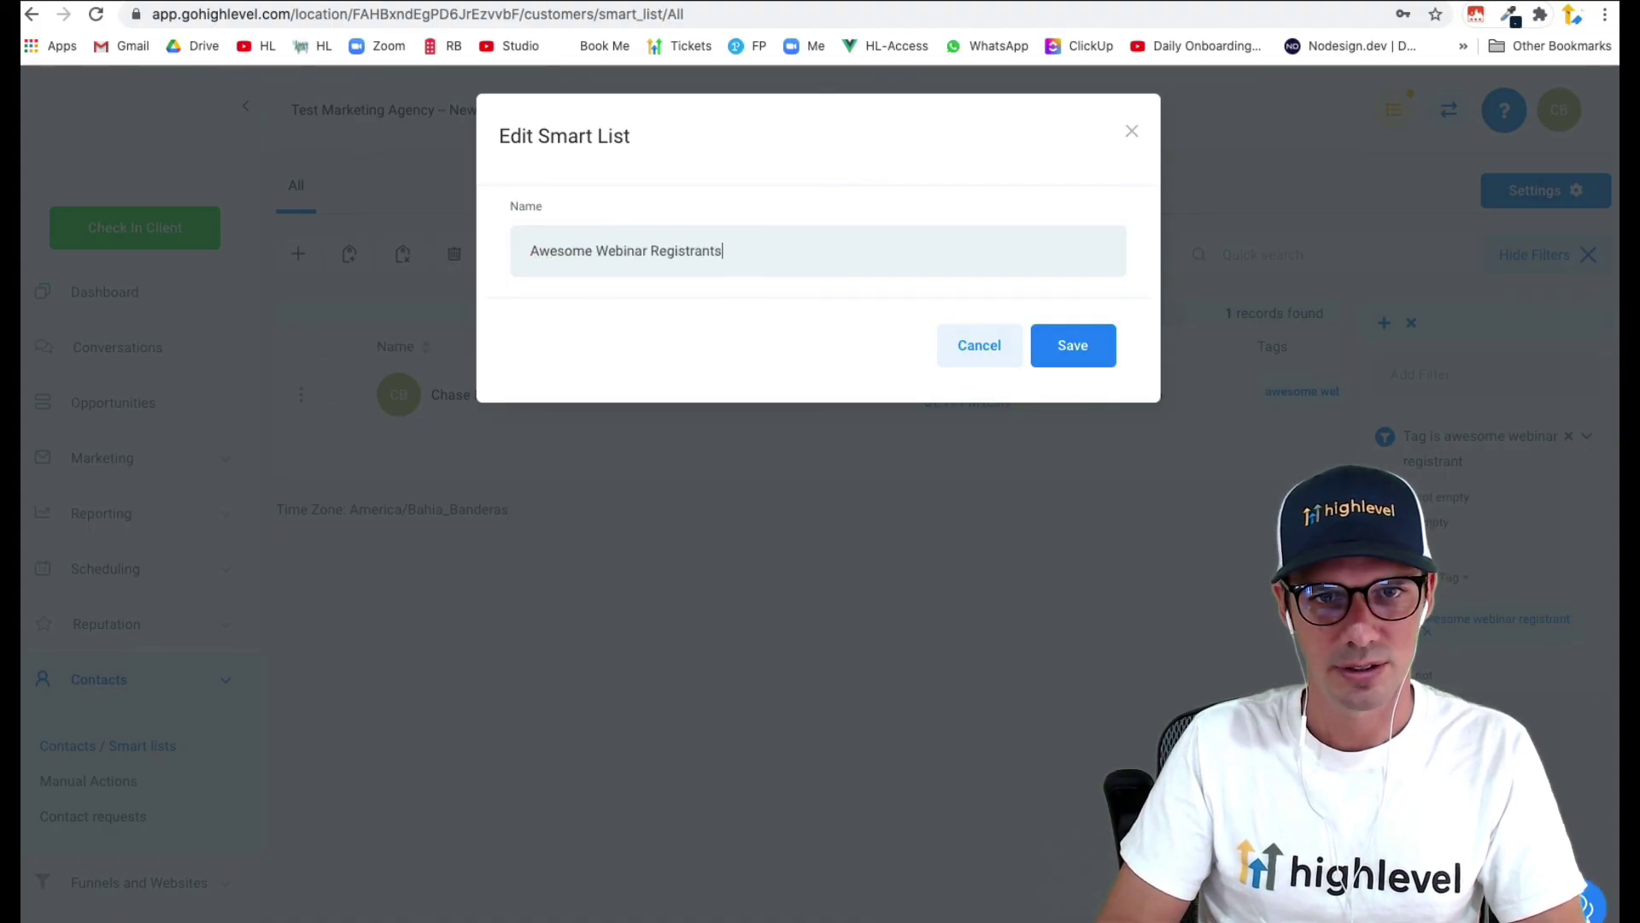
{"action": "left_click", "coordinate": [1060, 363]}
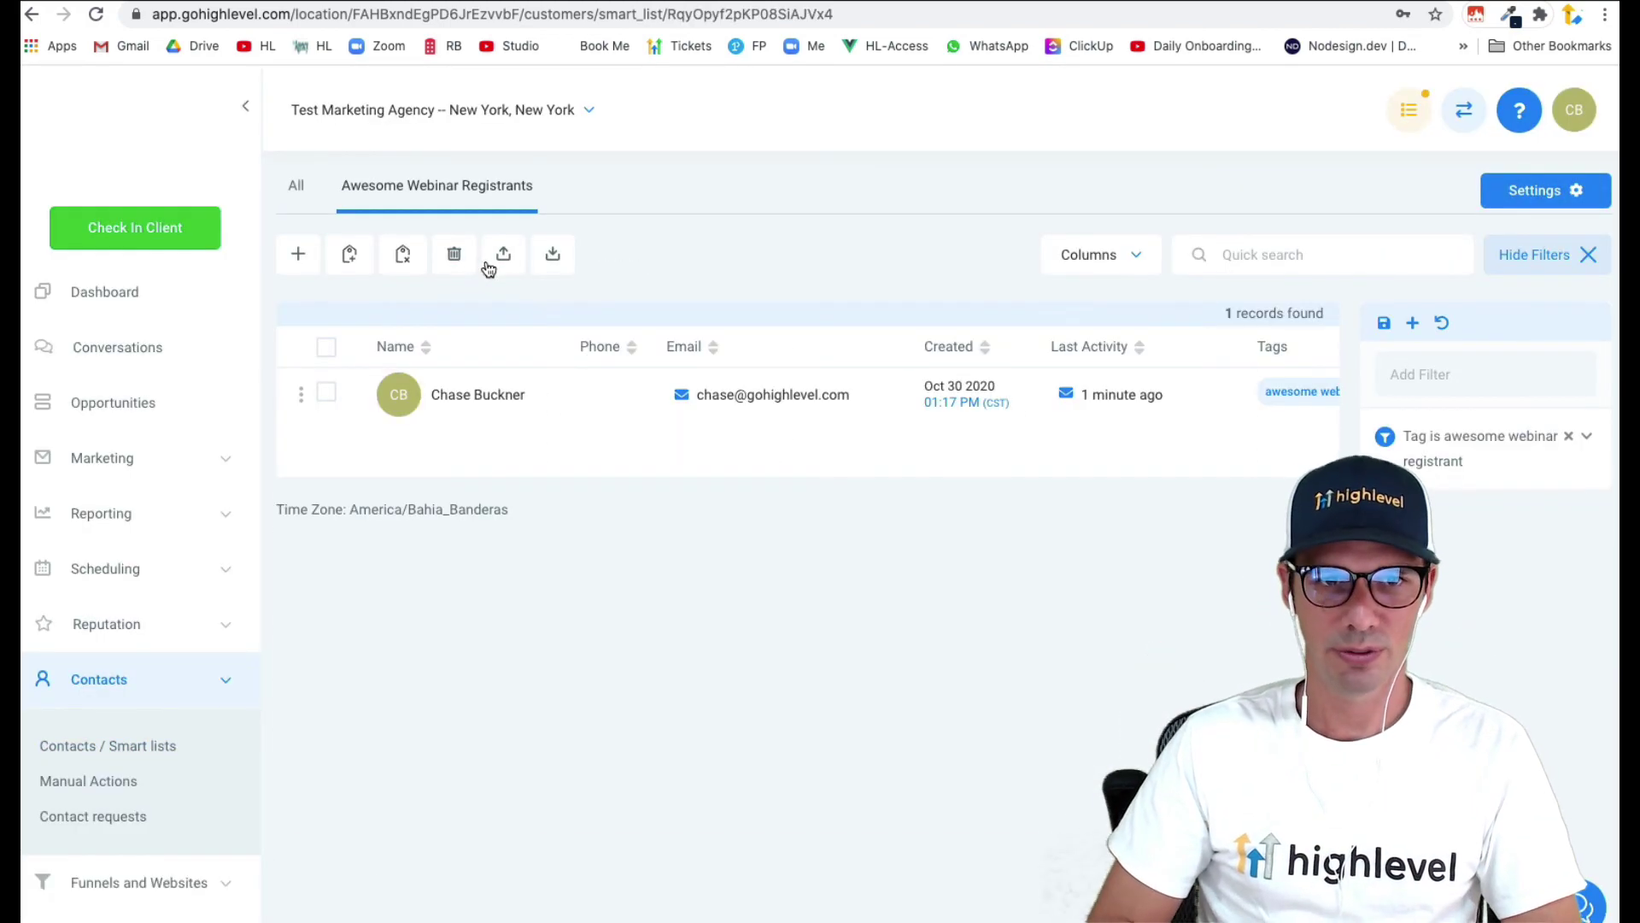
{"action": "left_click", "coordinate": [327, 347]}
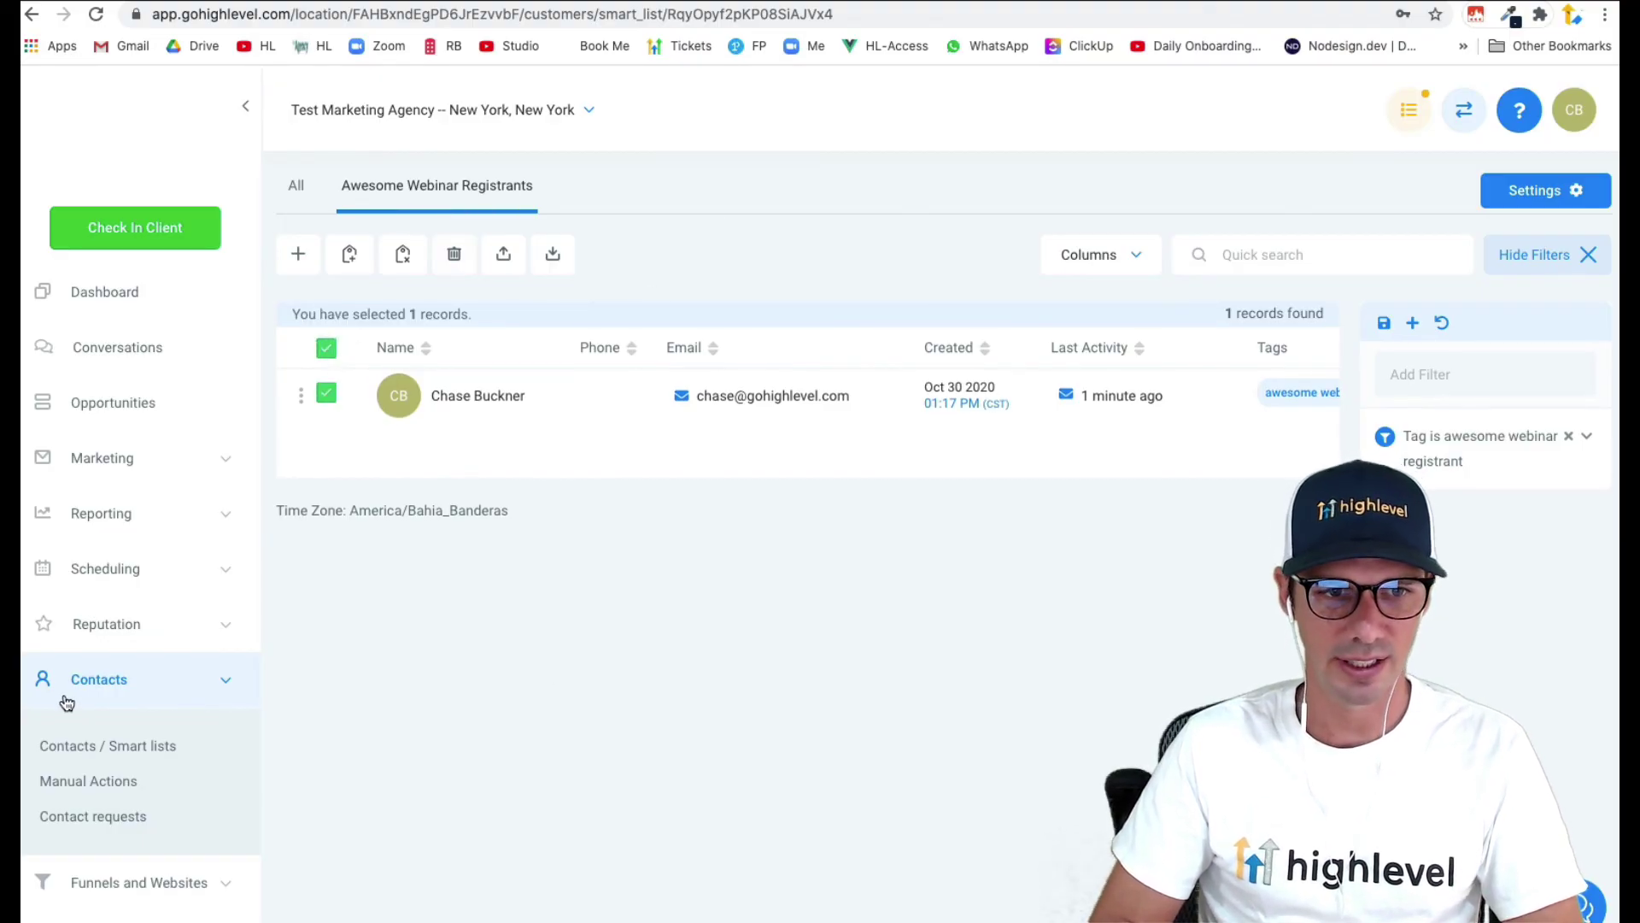
{"action": "left_click", "coordinate": [109, 681]}
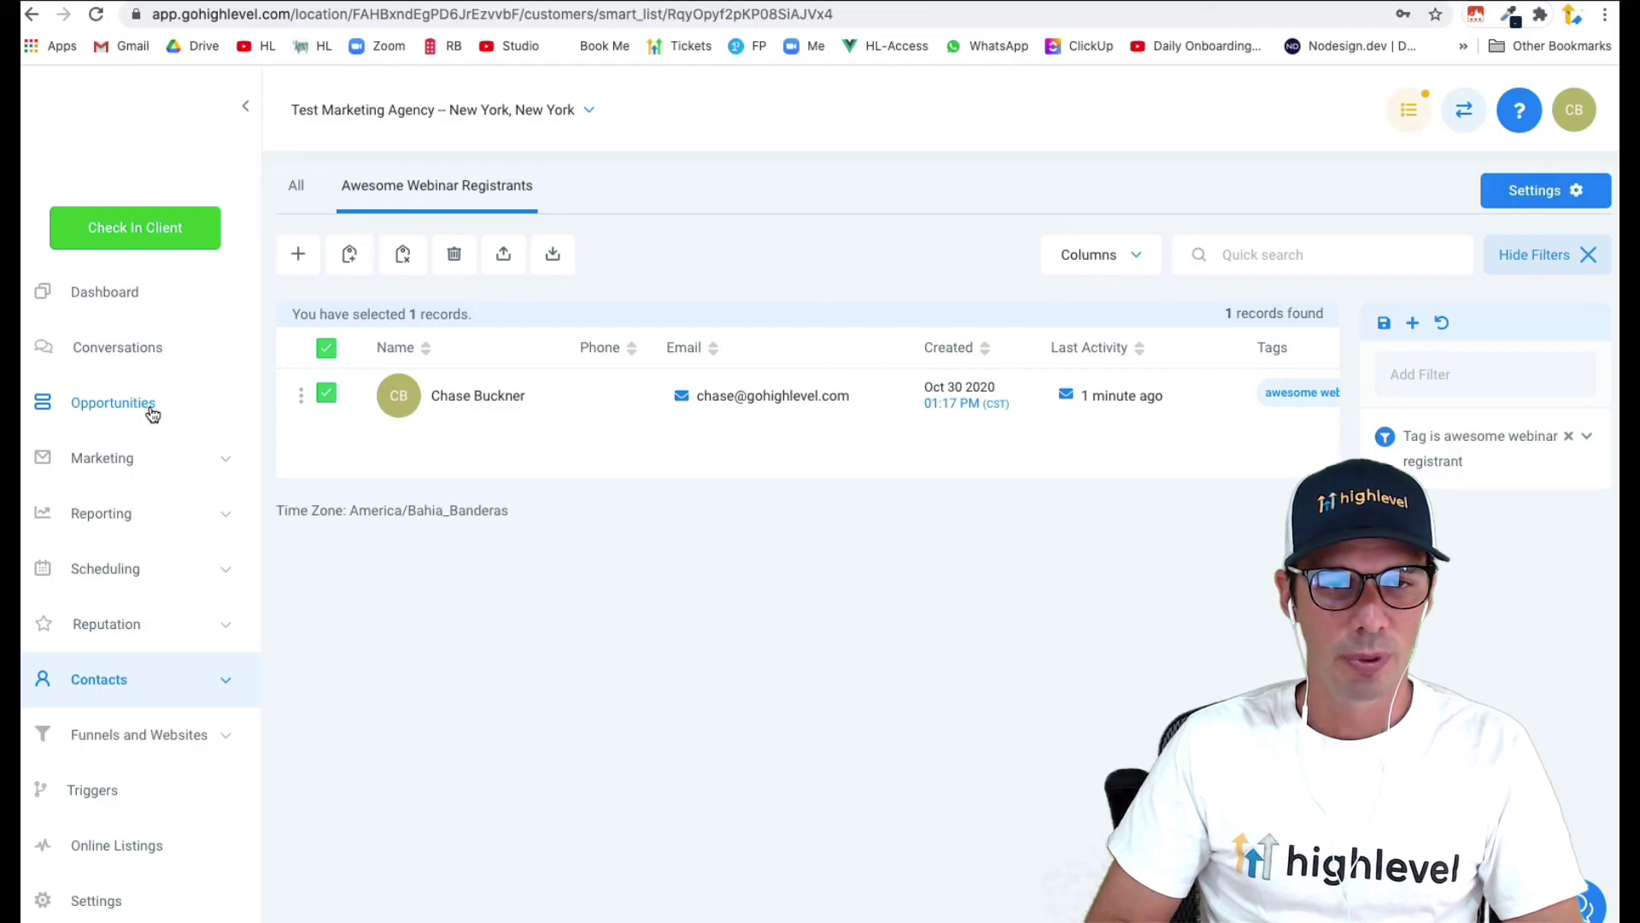
- Open the Webinar campaign and scroll through its five events
{"action": "left_click", "coordinate": [120, 458]}
{"action": "left_click", "coordinate": [68, 523]}
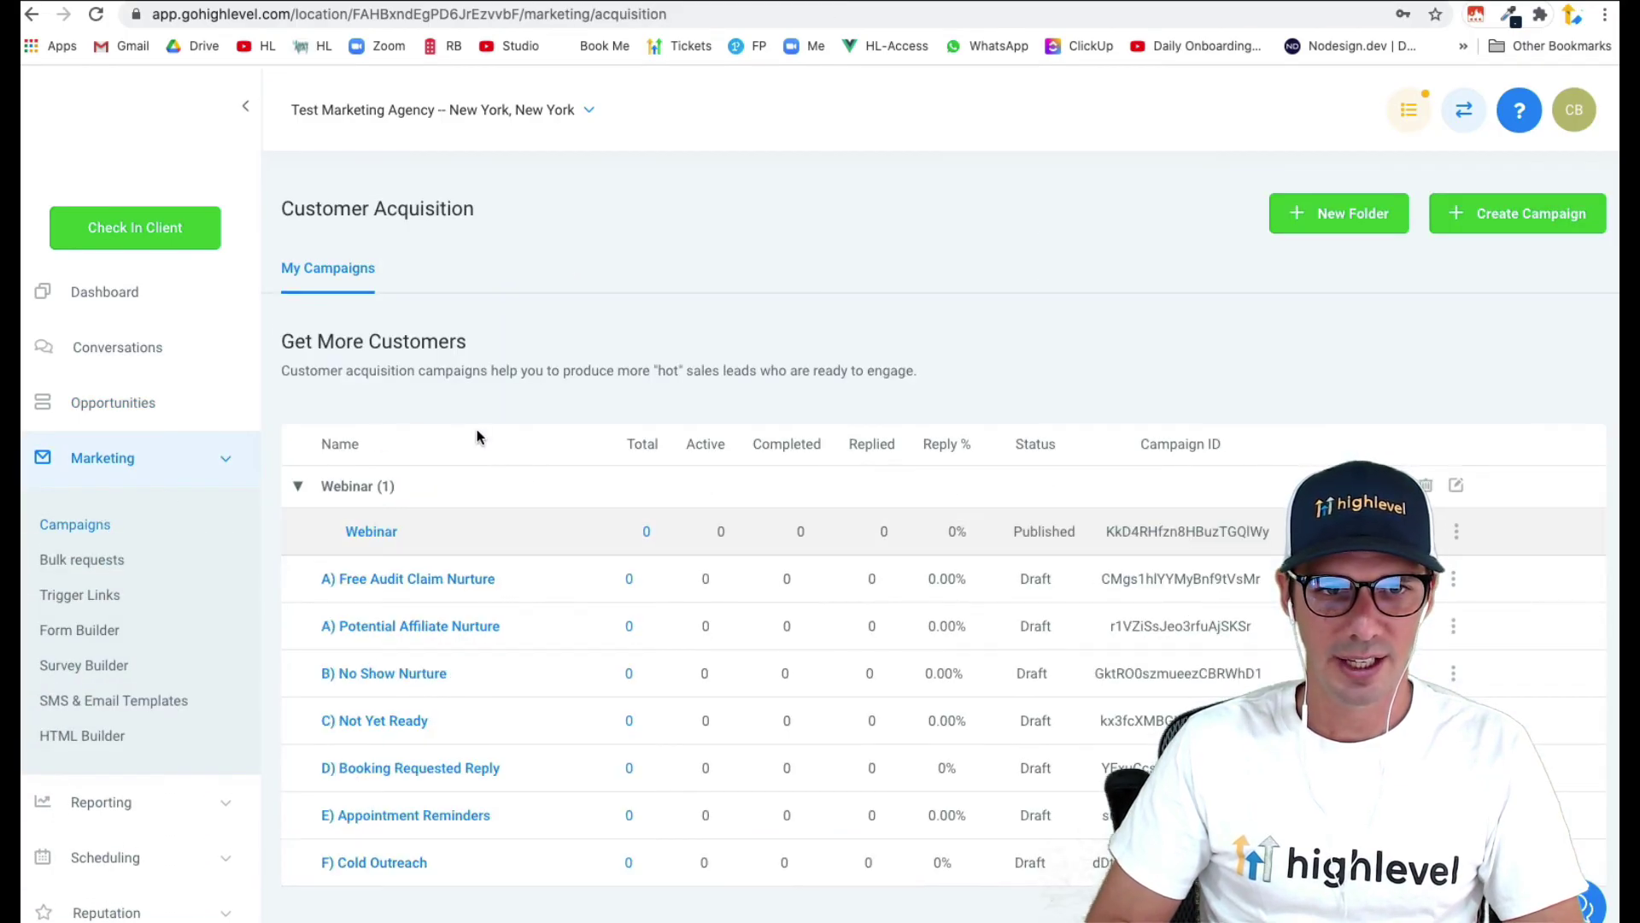
{"action": "left_click", "coordinate": [645, 531]}
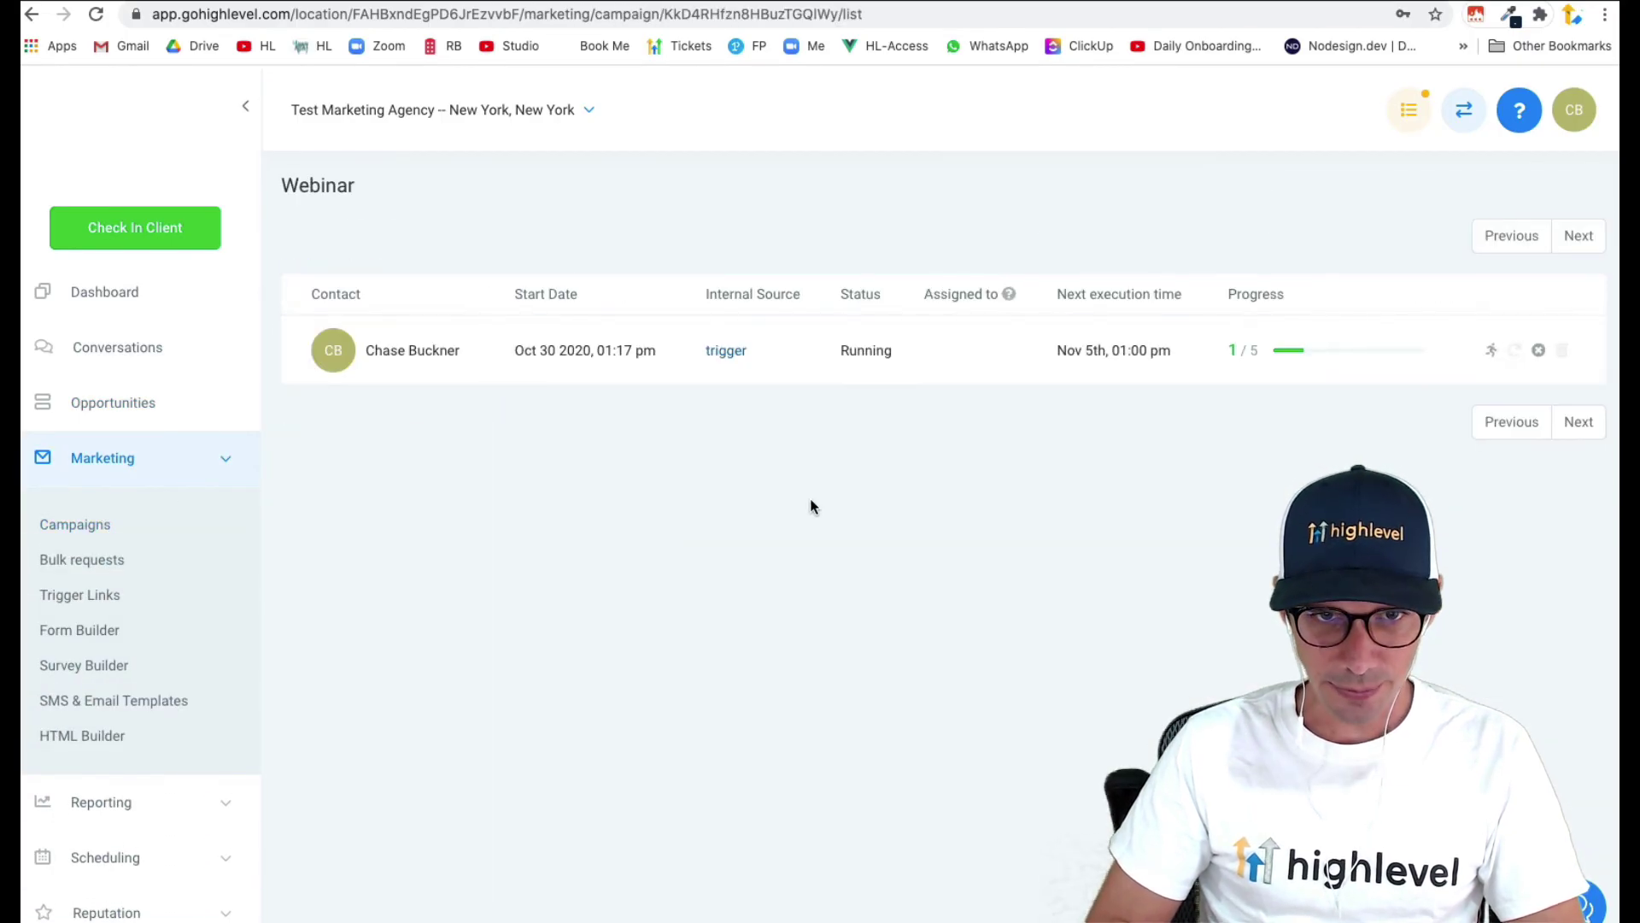
{"action": "left_click", "coordinate": [111, 525]}
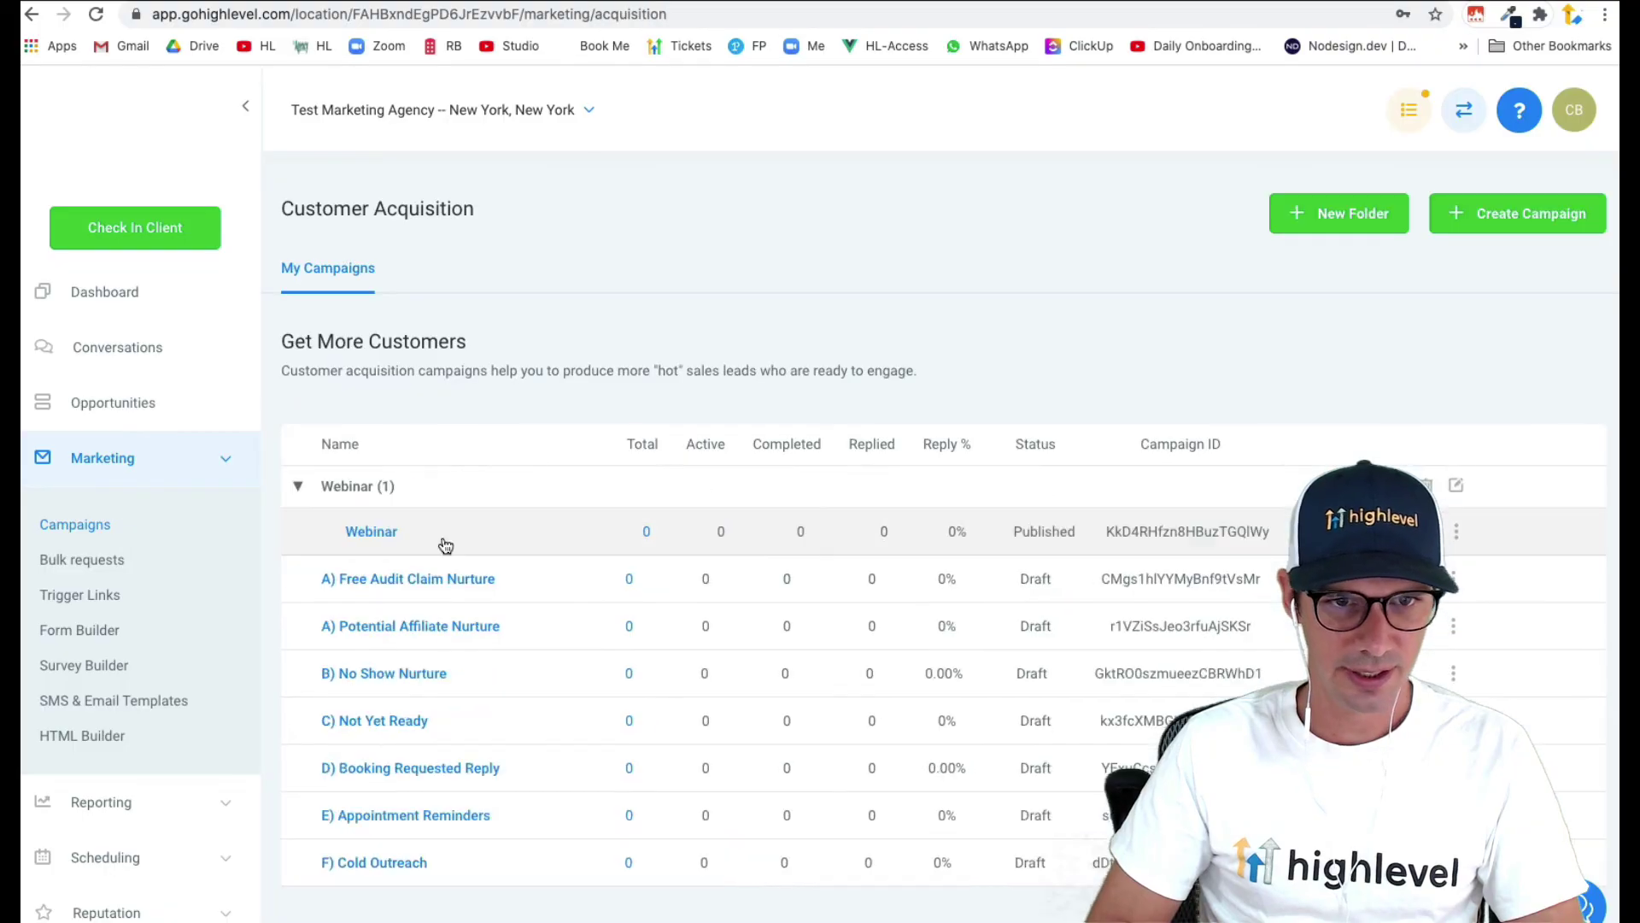
{"action": "left_click", "coordinate": [393, 533]}
{"action": "scroll", "coordinate": [388, 533], "scroll_direction": "down", "scroll_amount": 5}
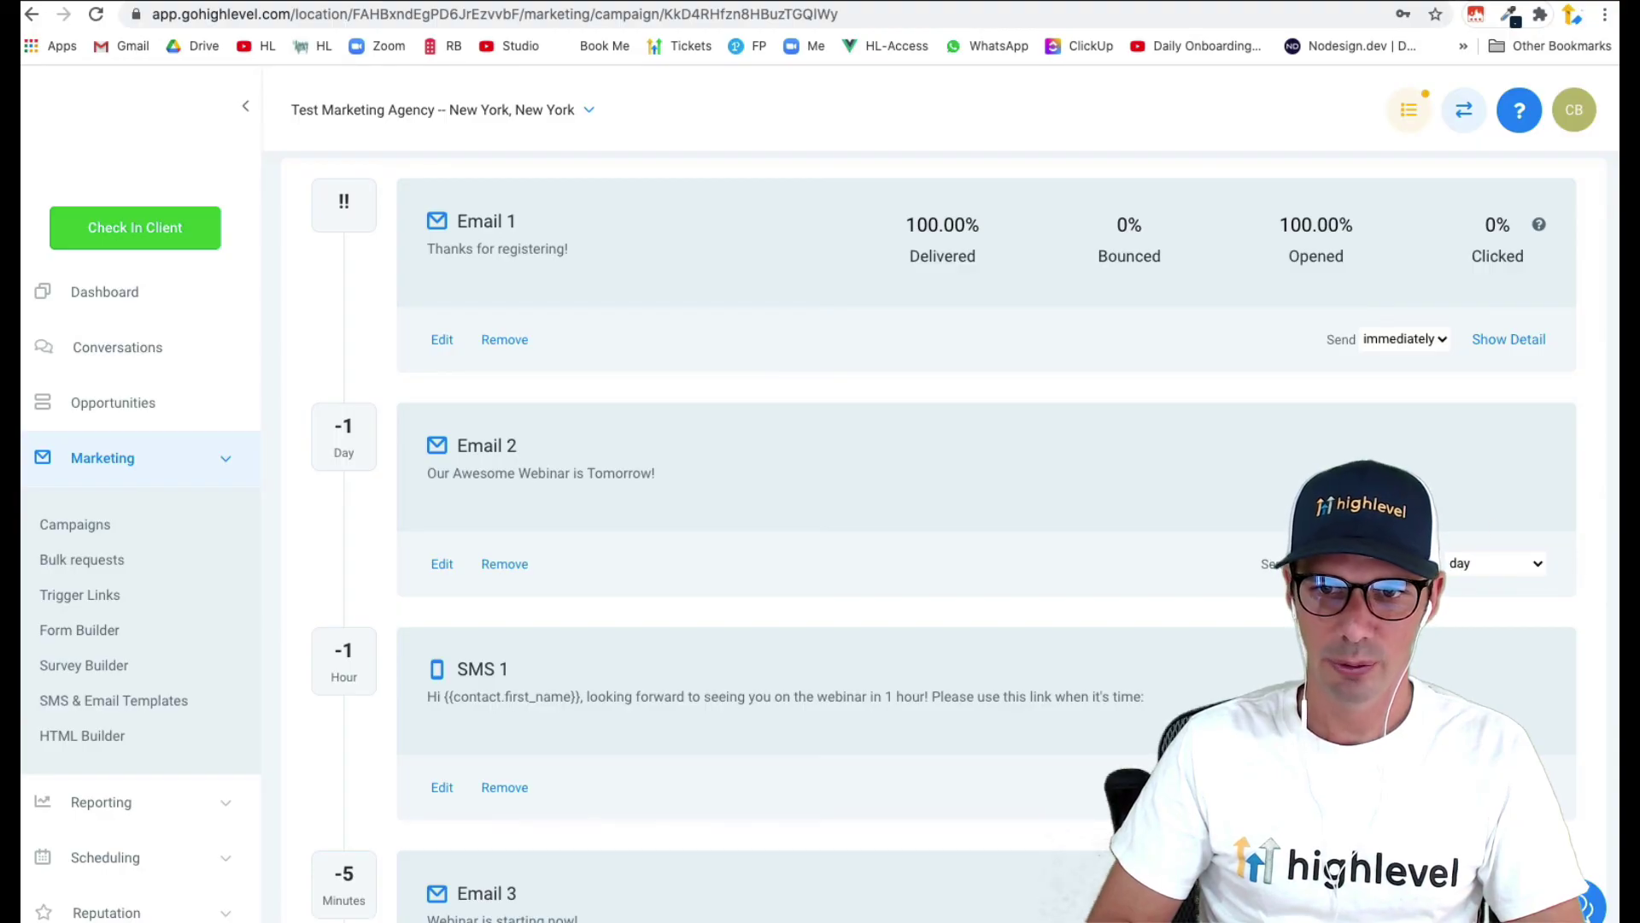
{"action": "scroll", "coordinate": [798, 550], "scroll_direction": "down", "scroll_amount": 3}
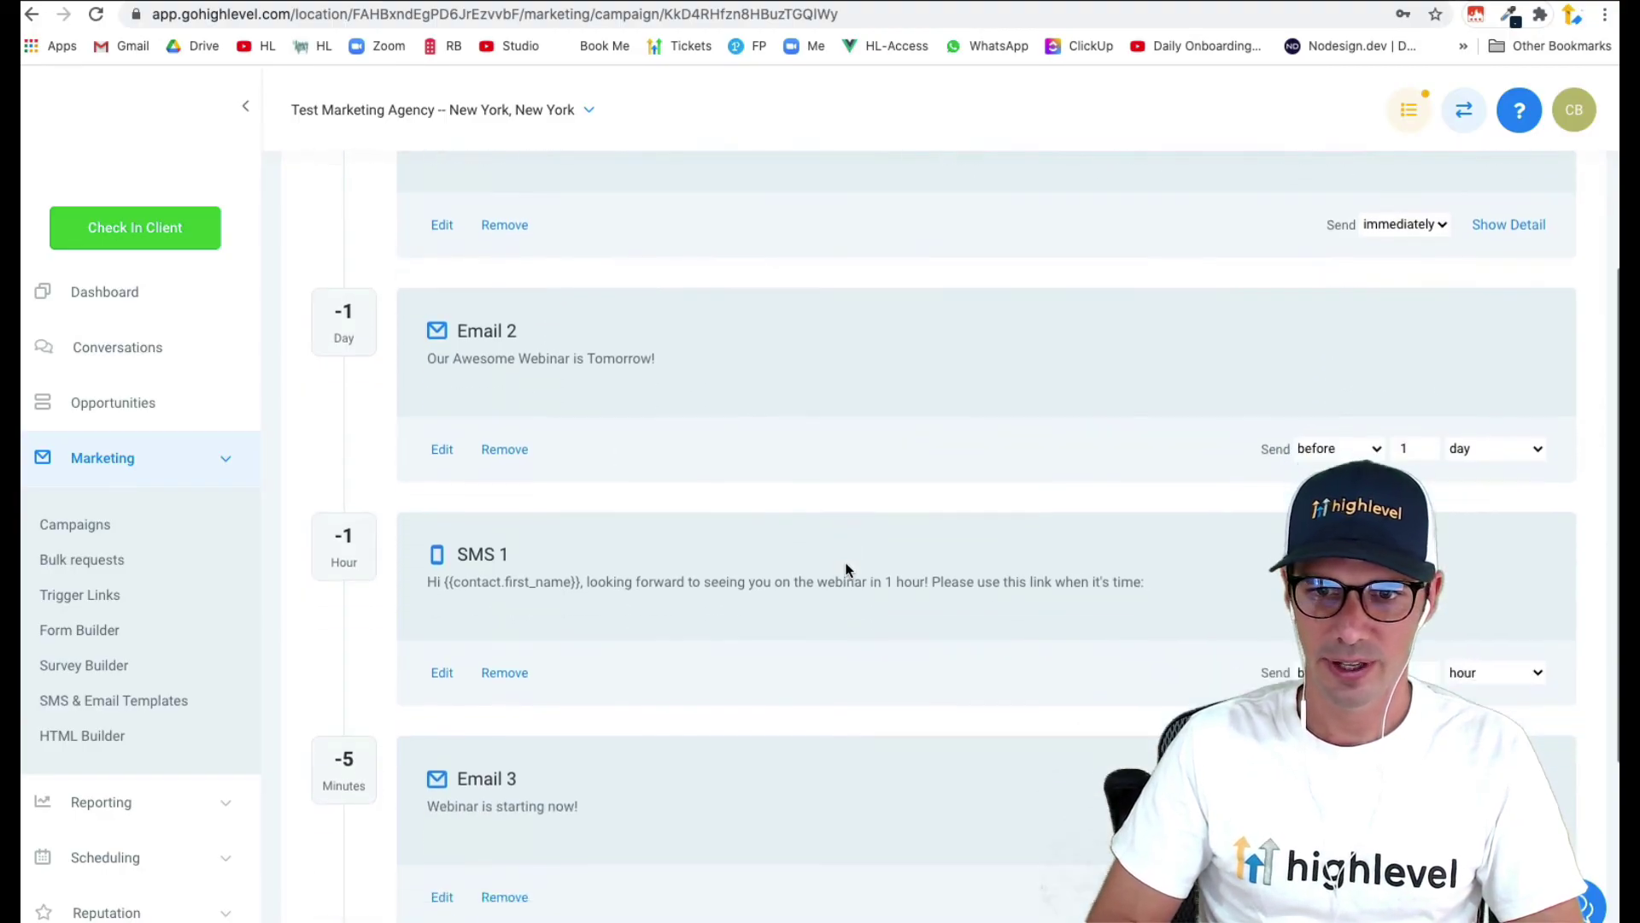
{"action": "scroll", "coordinate": [601, 585], "scroll_direction": "down", "scroll_amount": 6}
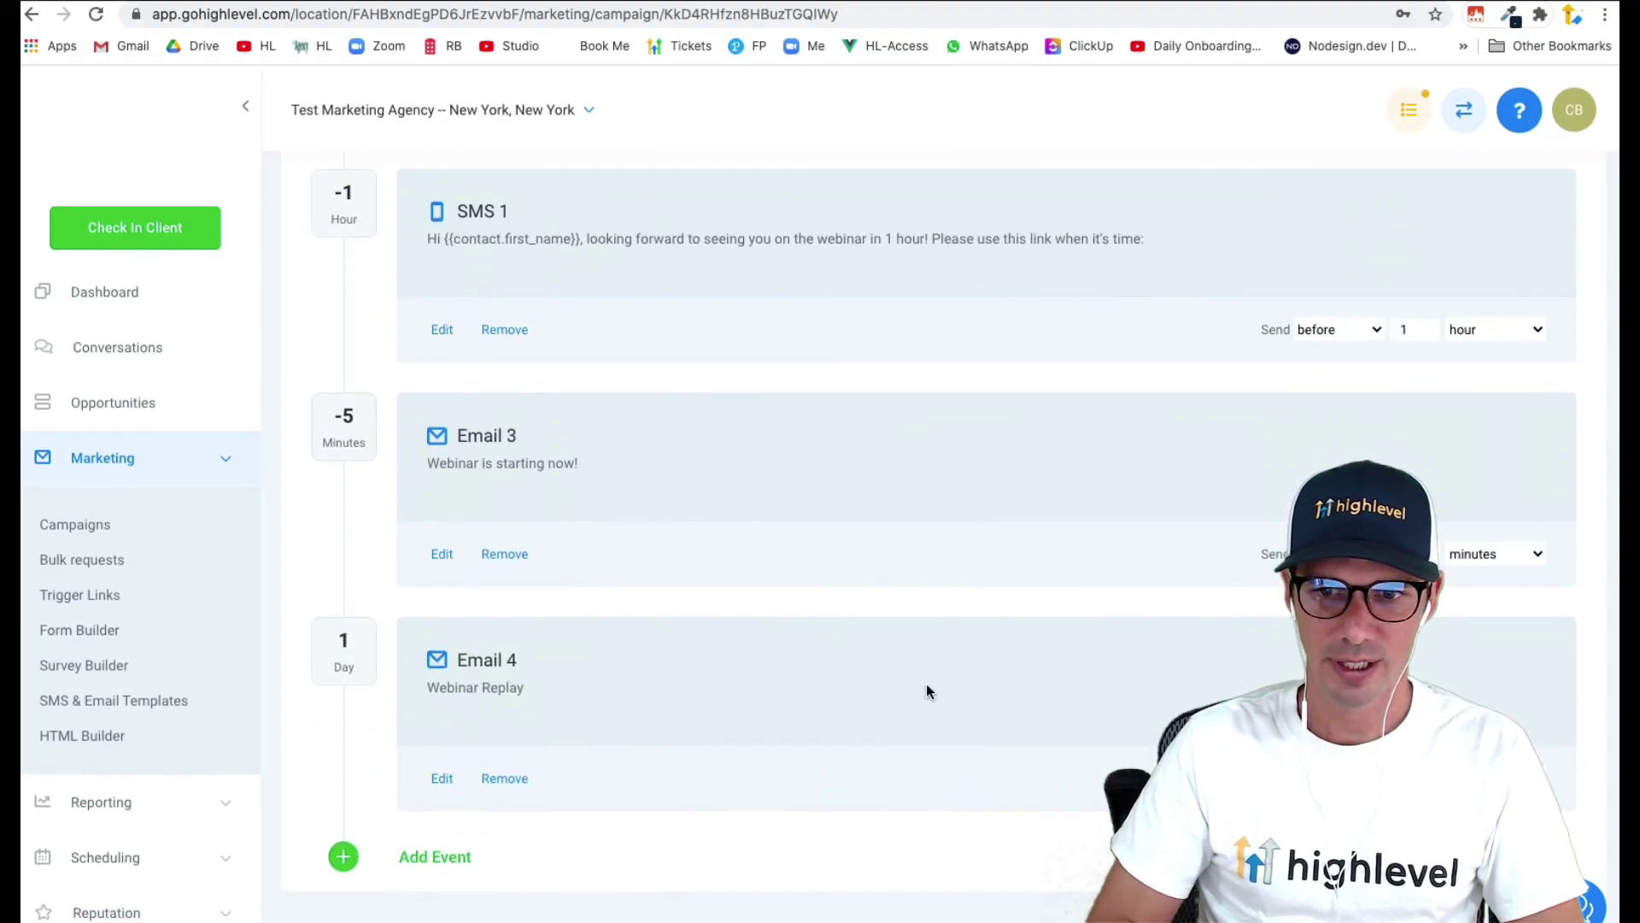
{"action": "scroll", "coordinate": [550, 607], "scroll_direction": "up", "scroll_amount": 12}
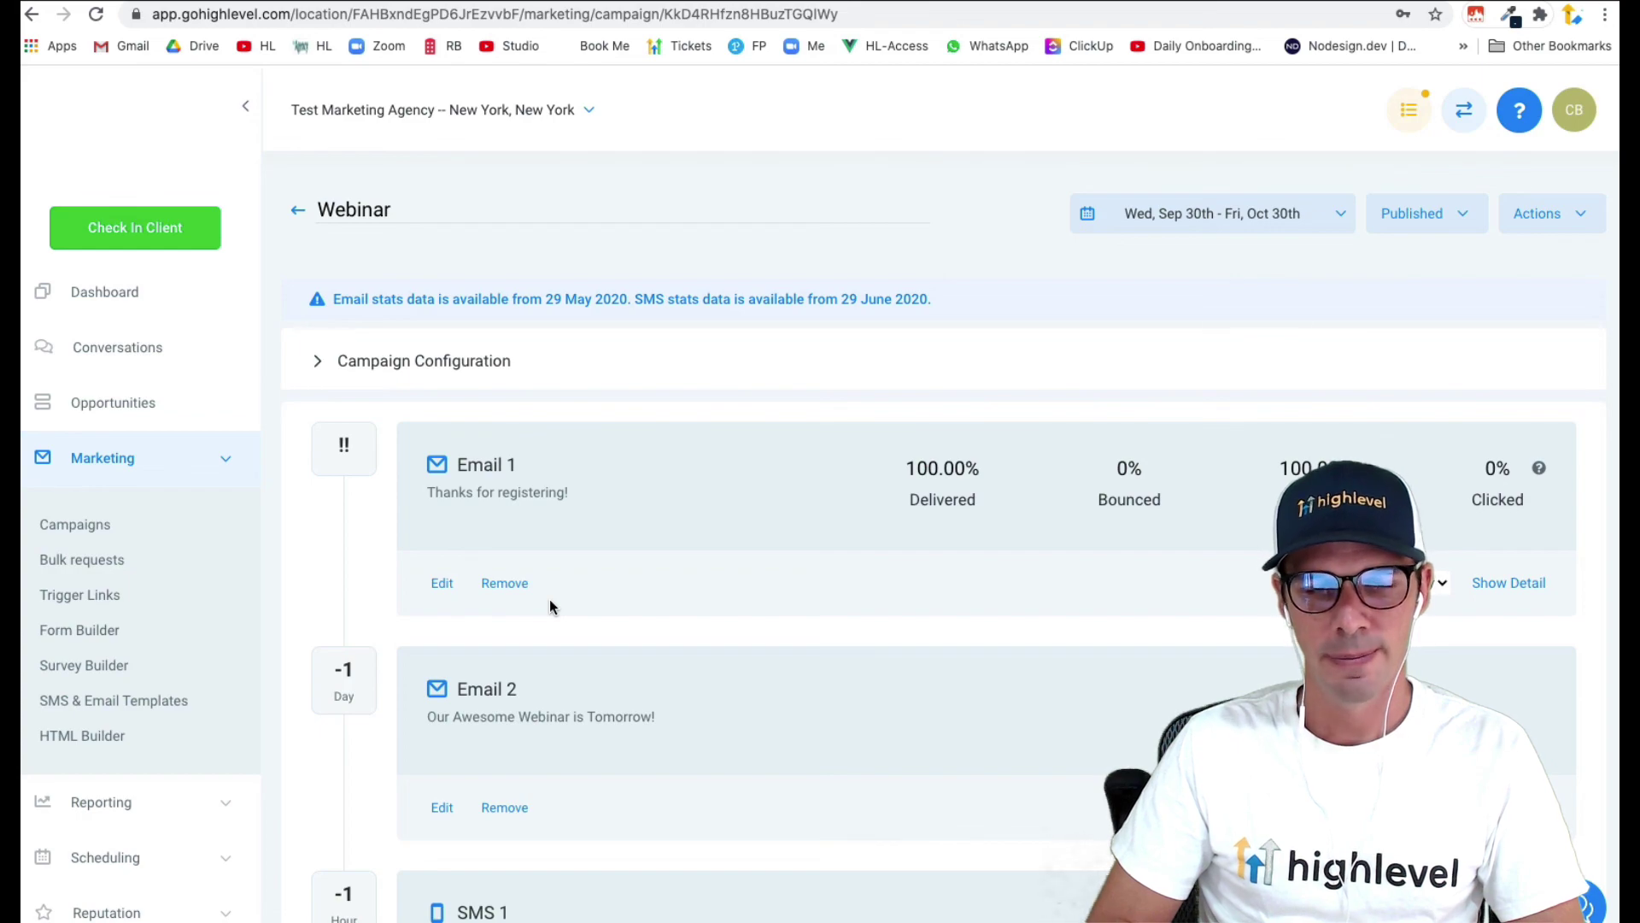
- Expand Campaign Configuration to view the Event Start Date, Fri, Nov 6, 2020 1:00 PM
{"action": "left_click", "coordinate": [476, 366]}
{"action": "scroll", "coordinate": [523, 560], "scroll_direction": "down", "scroll_amount": 9}
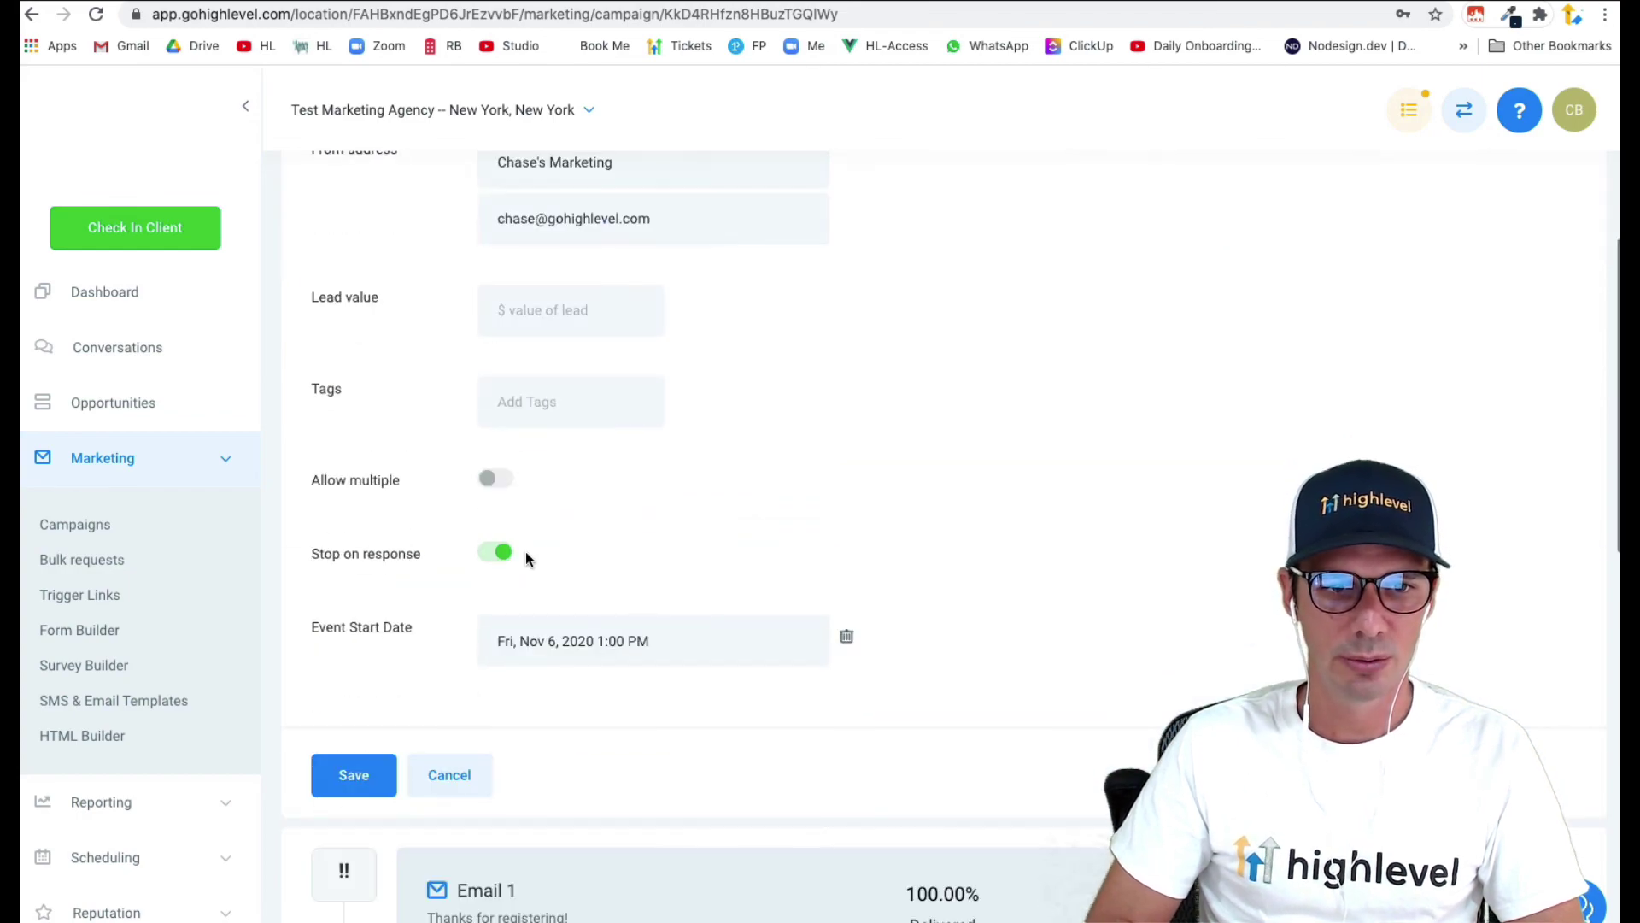
{"action": "left_click_drag", "start_coordinate": [313, 630], "coordinate": [412, 629]}
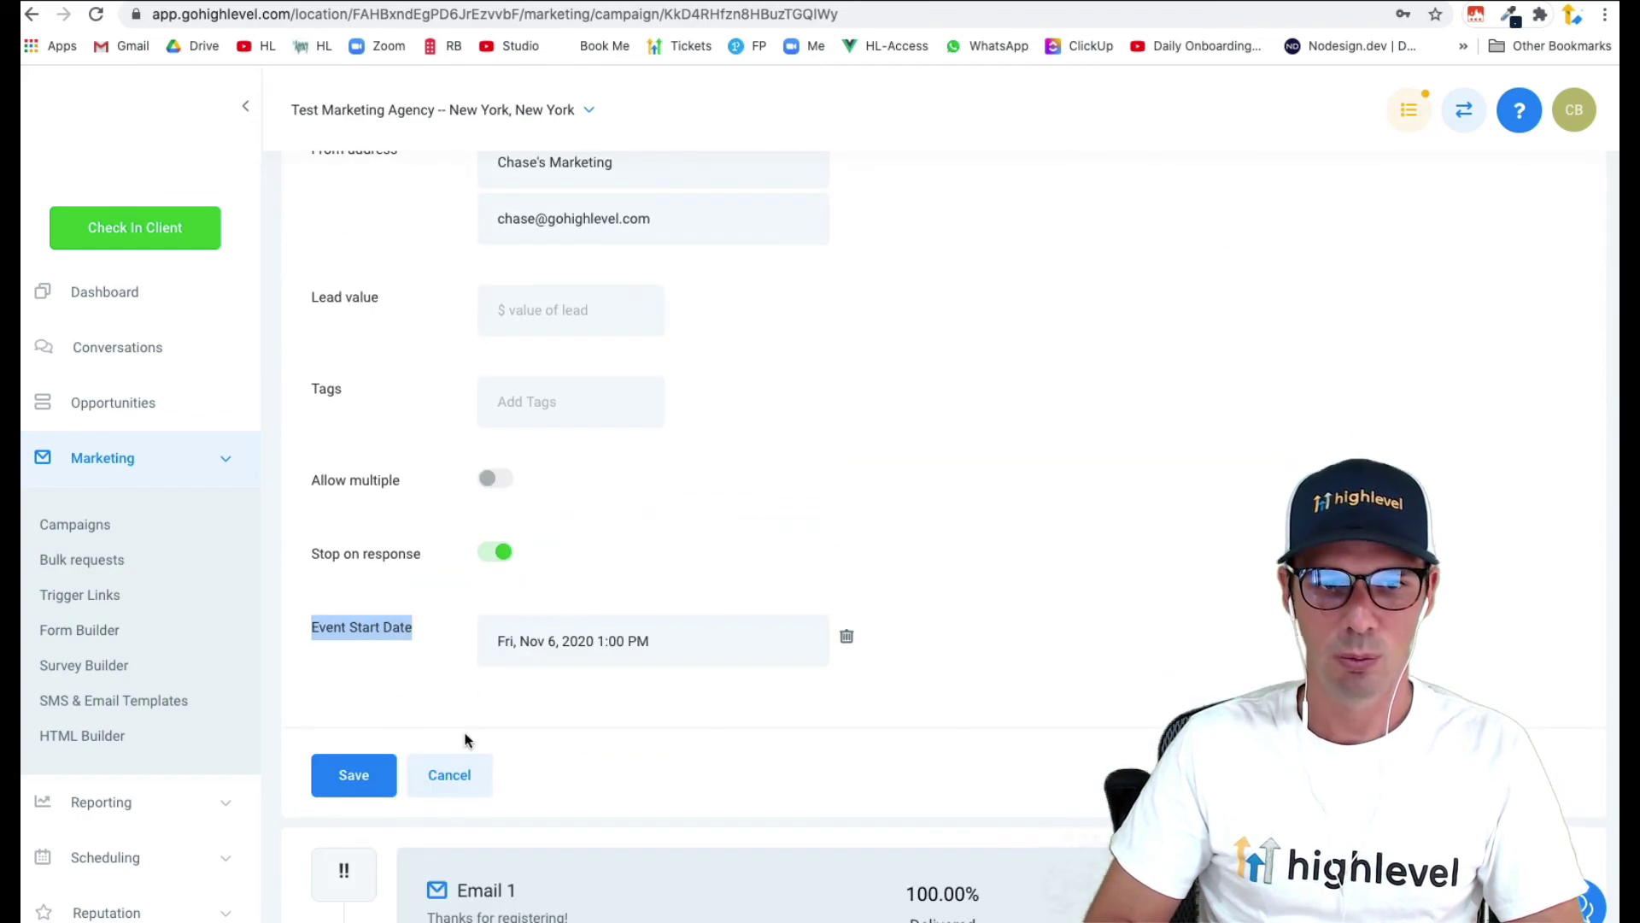